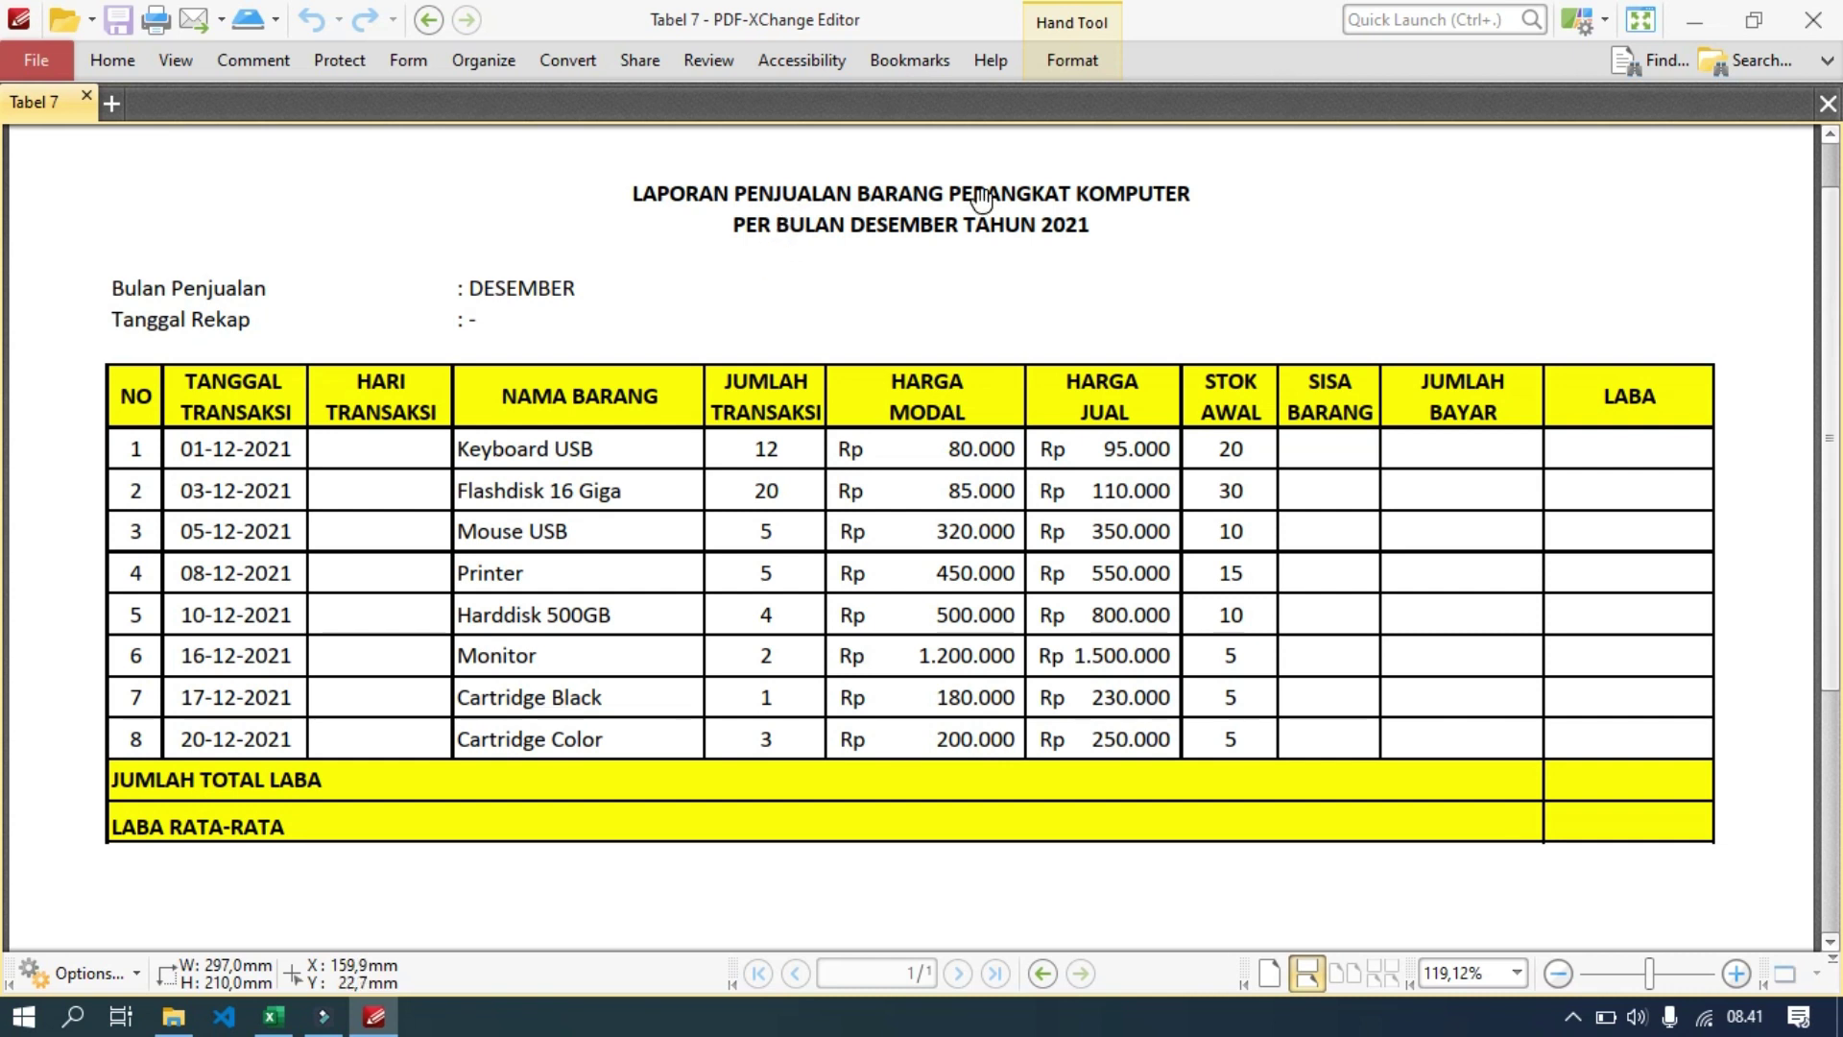
Switch from the Tabel 7 PDF to the blank Book1 workbook in Excel.
click(270, 1016)
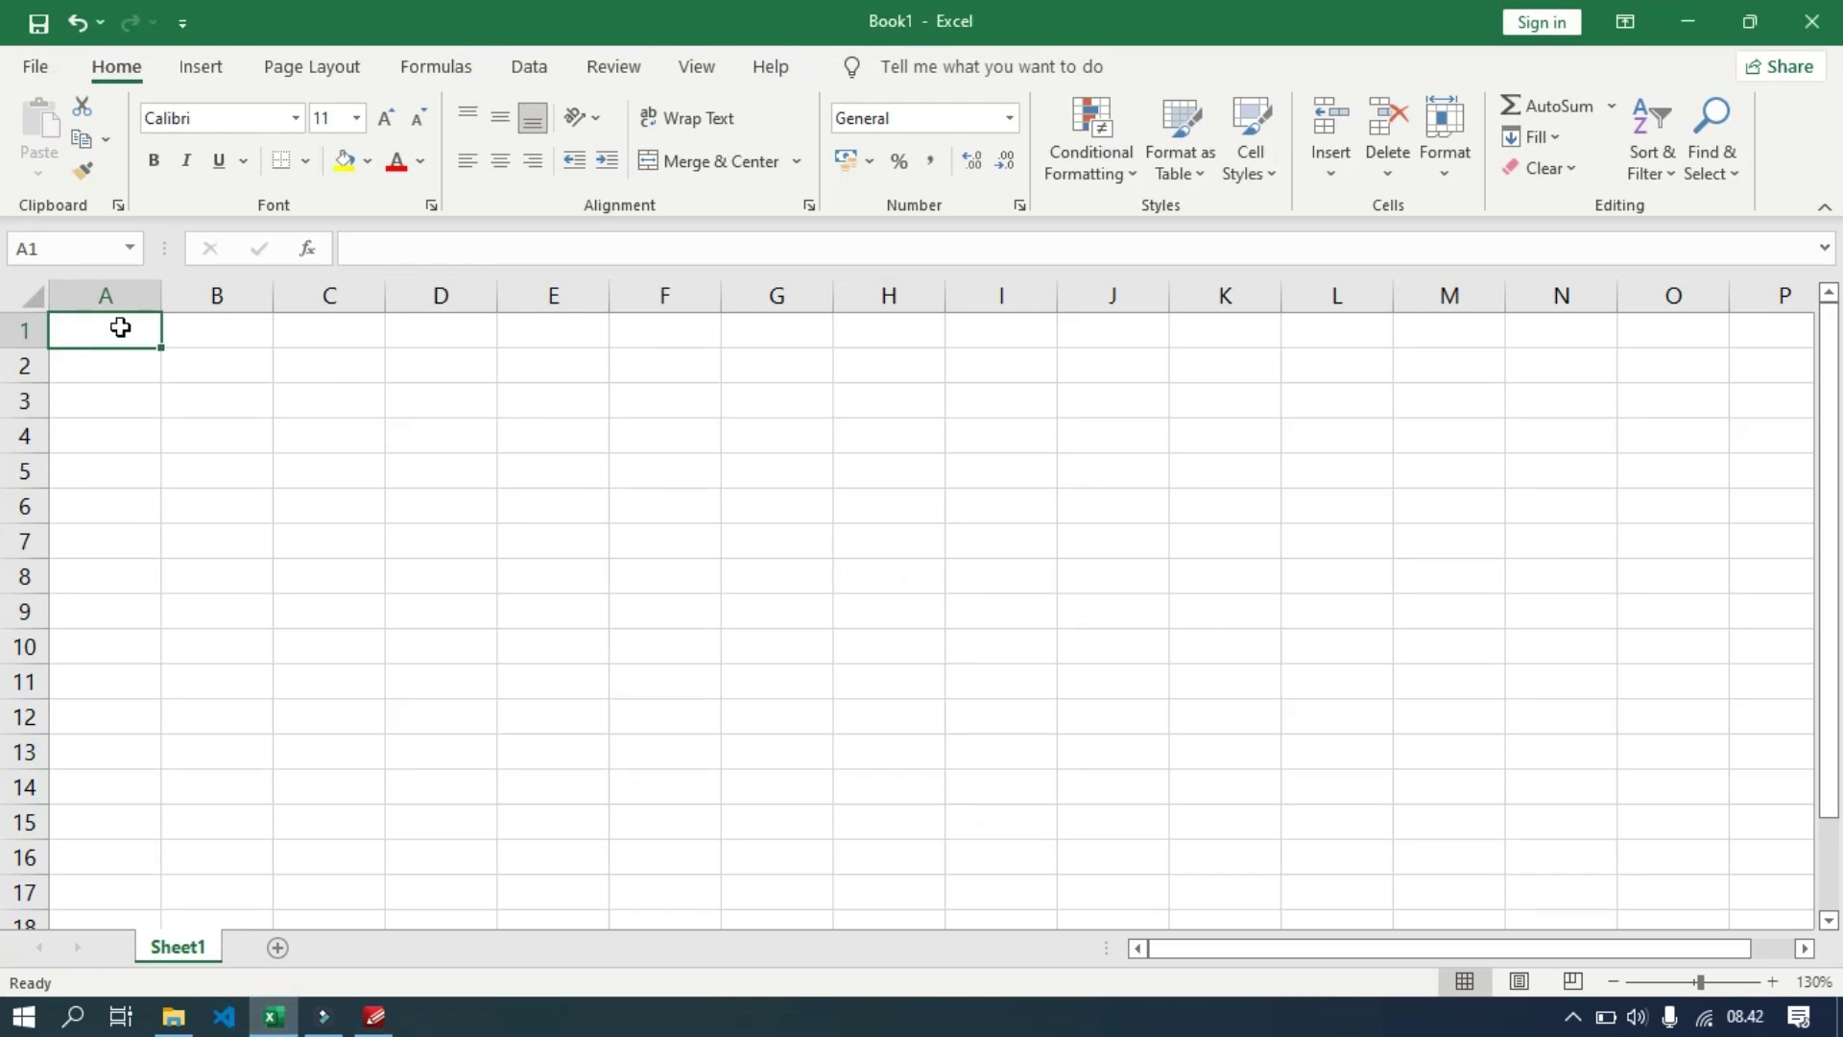
Enter 'LAPORAN PENJUALAN BARANG PERANGKAT KOMPUTER' in A1 and 'PER BULAN DESEMBER 2021' in A2.
text(LAPORAN PENJU)
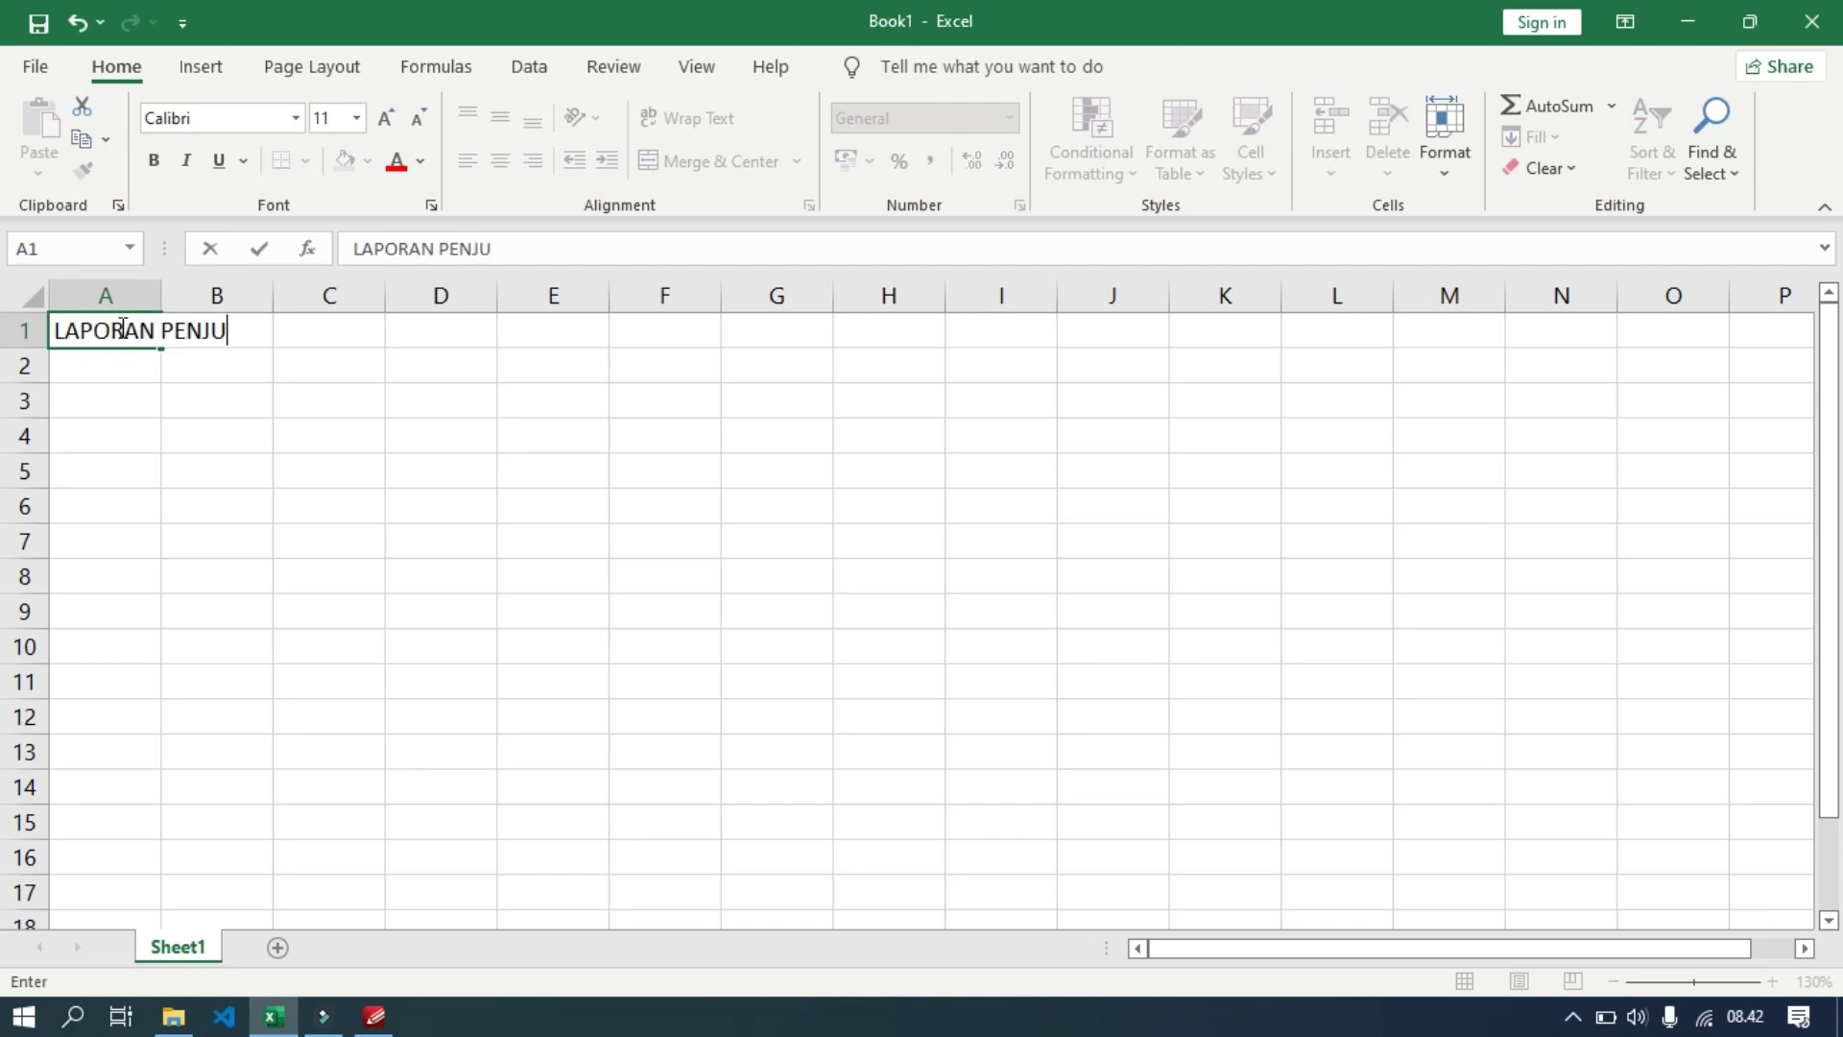
text(ALAN BARANG PERANGKAT KOMPUTER)
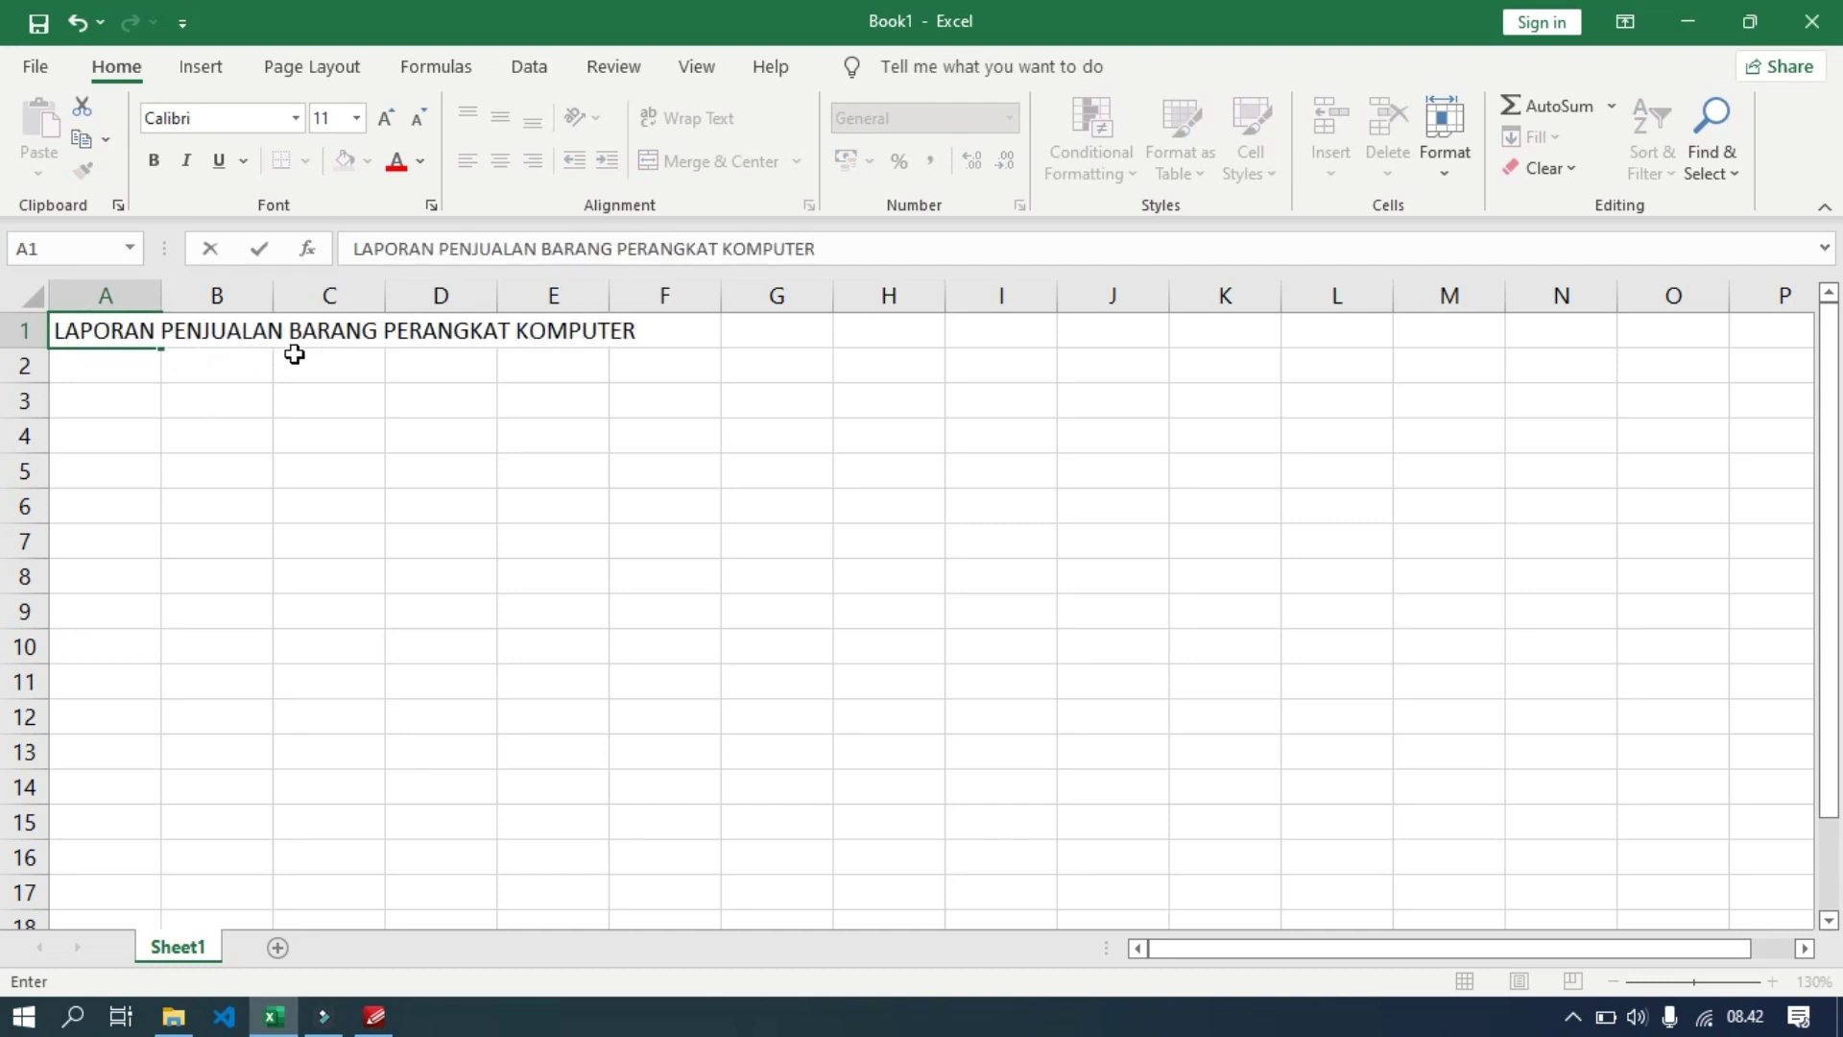
key(Return)
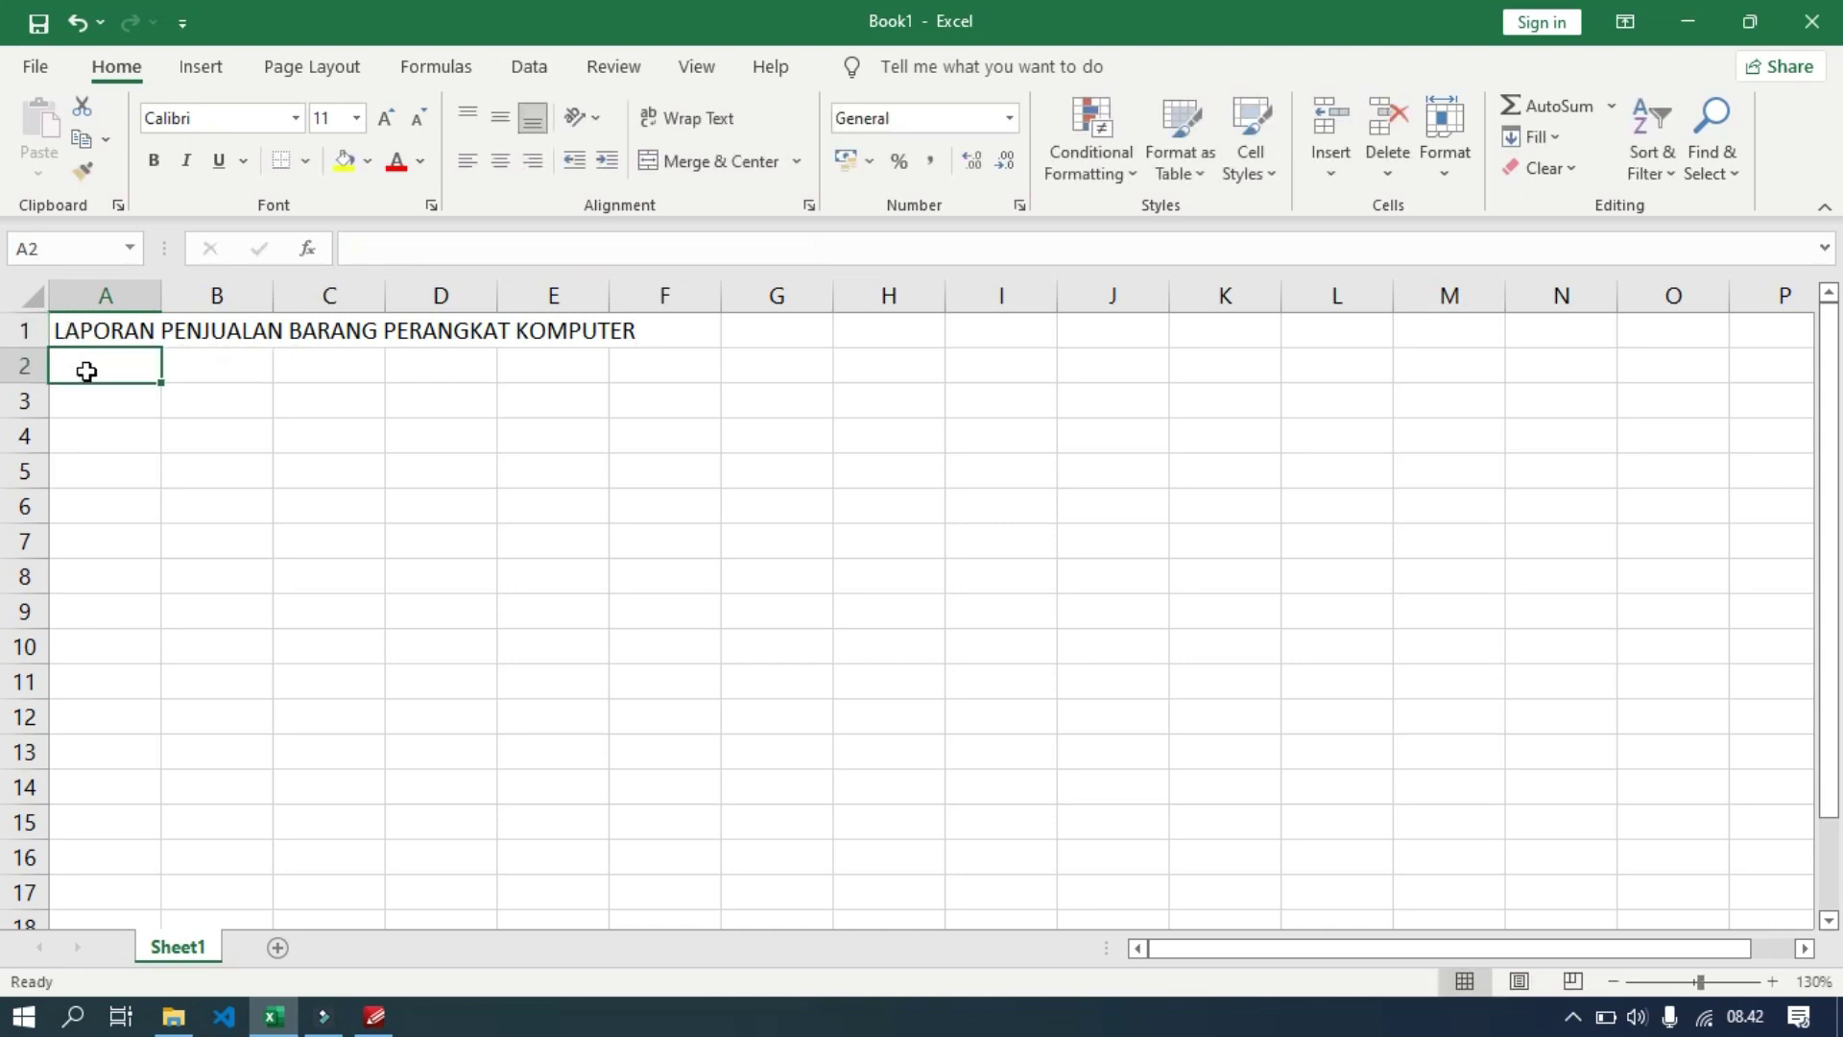
text(PER BULAN DESEMBER )
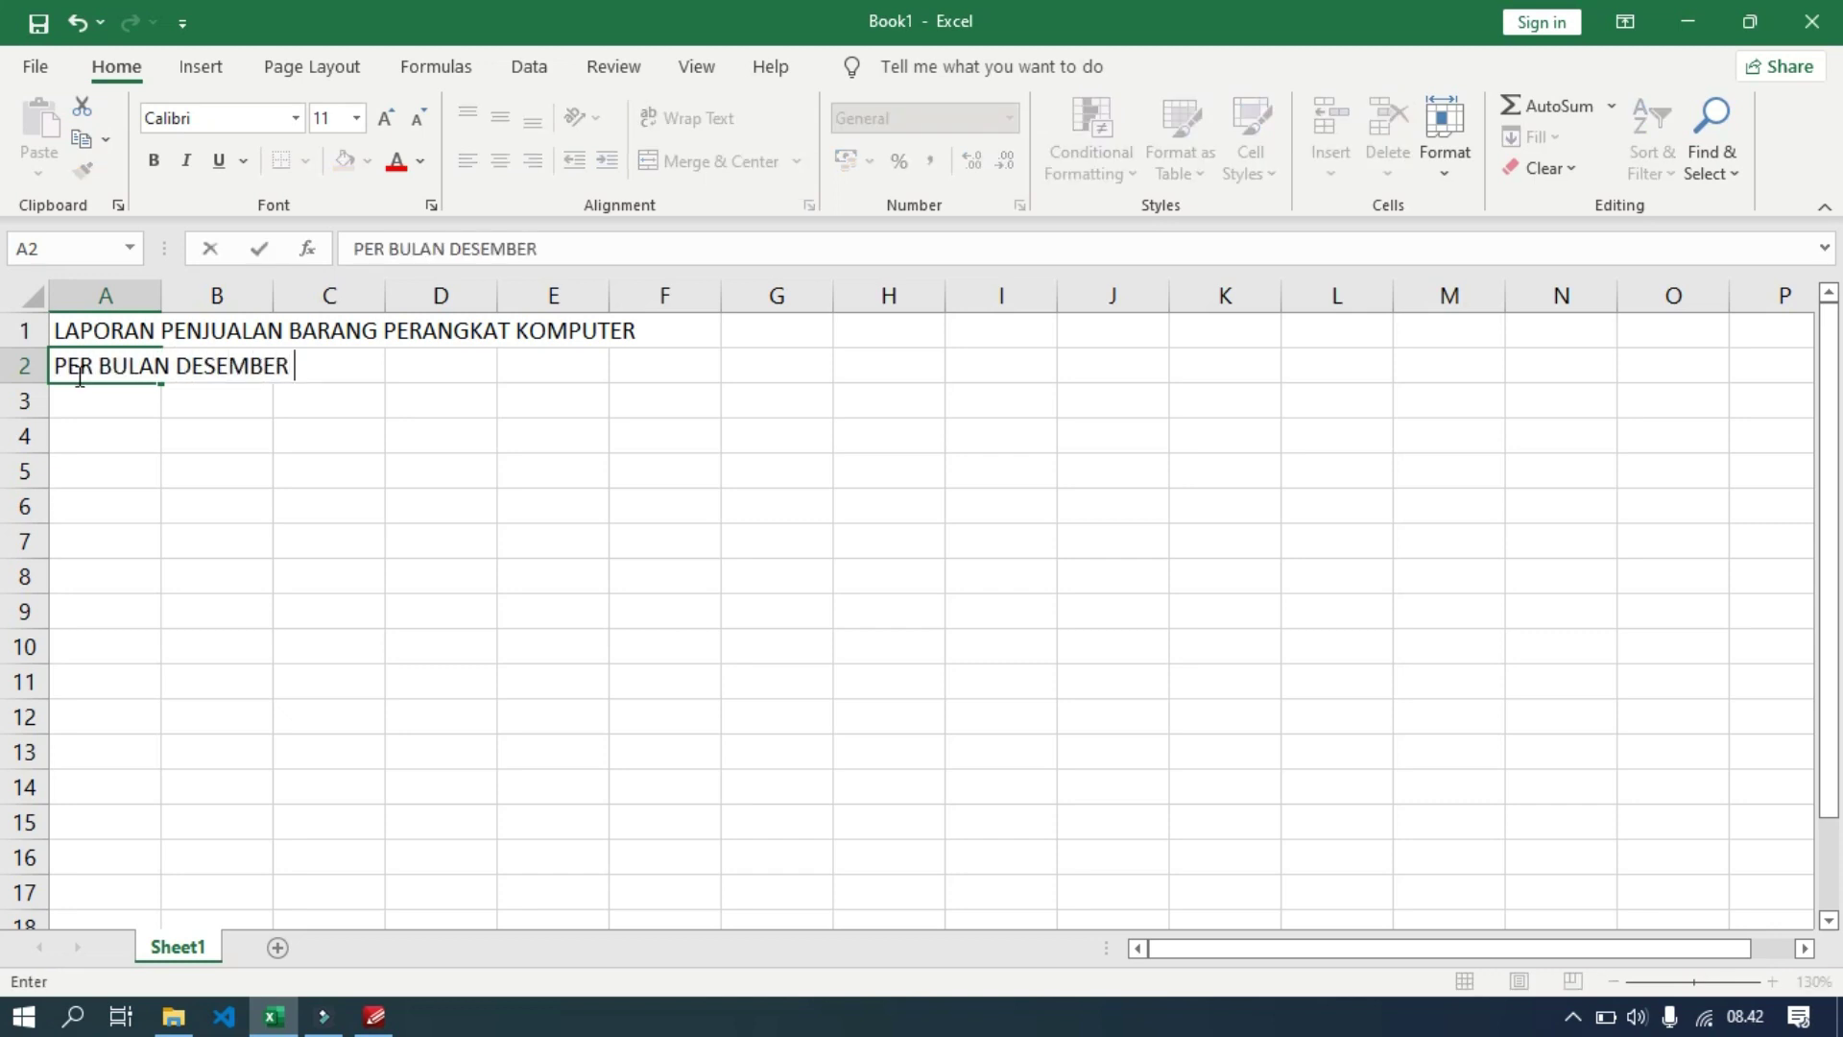
text(2021)
click(200, 453)
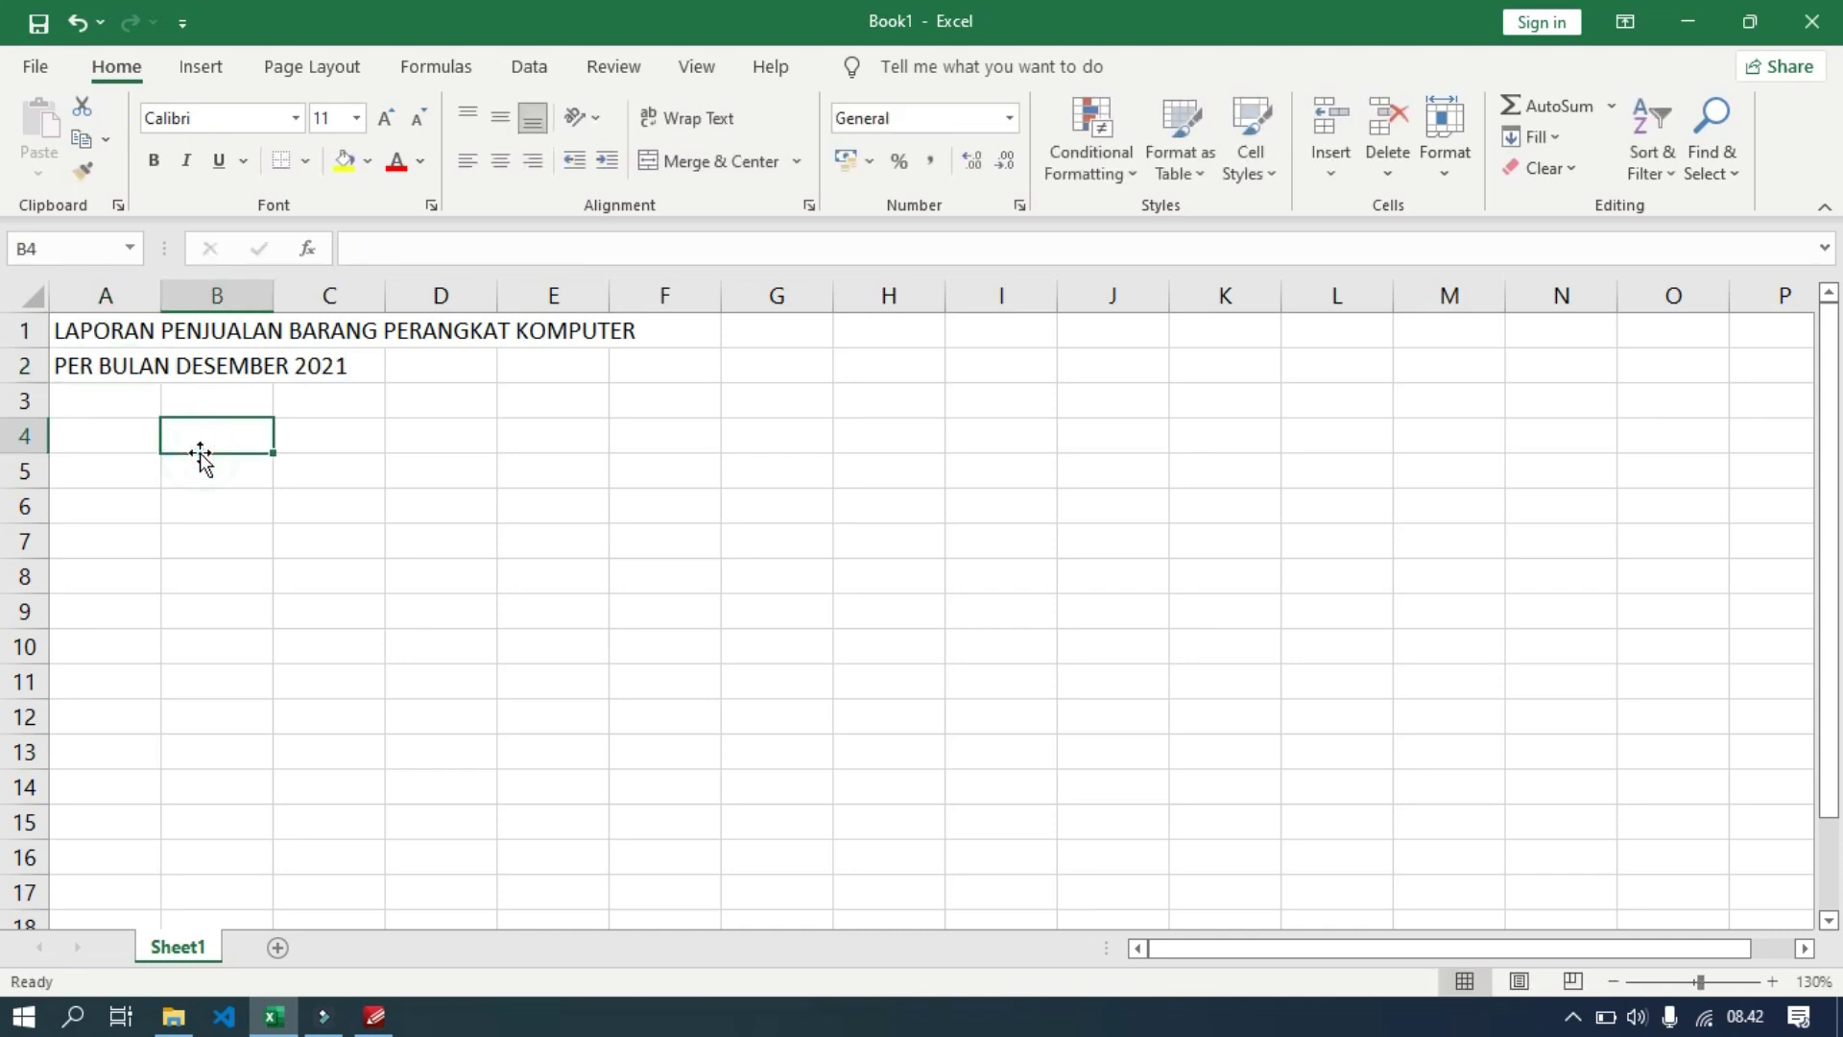
click(375, 1015)
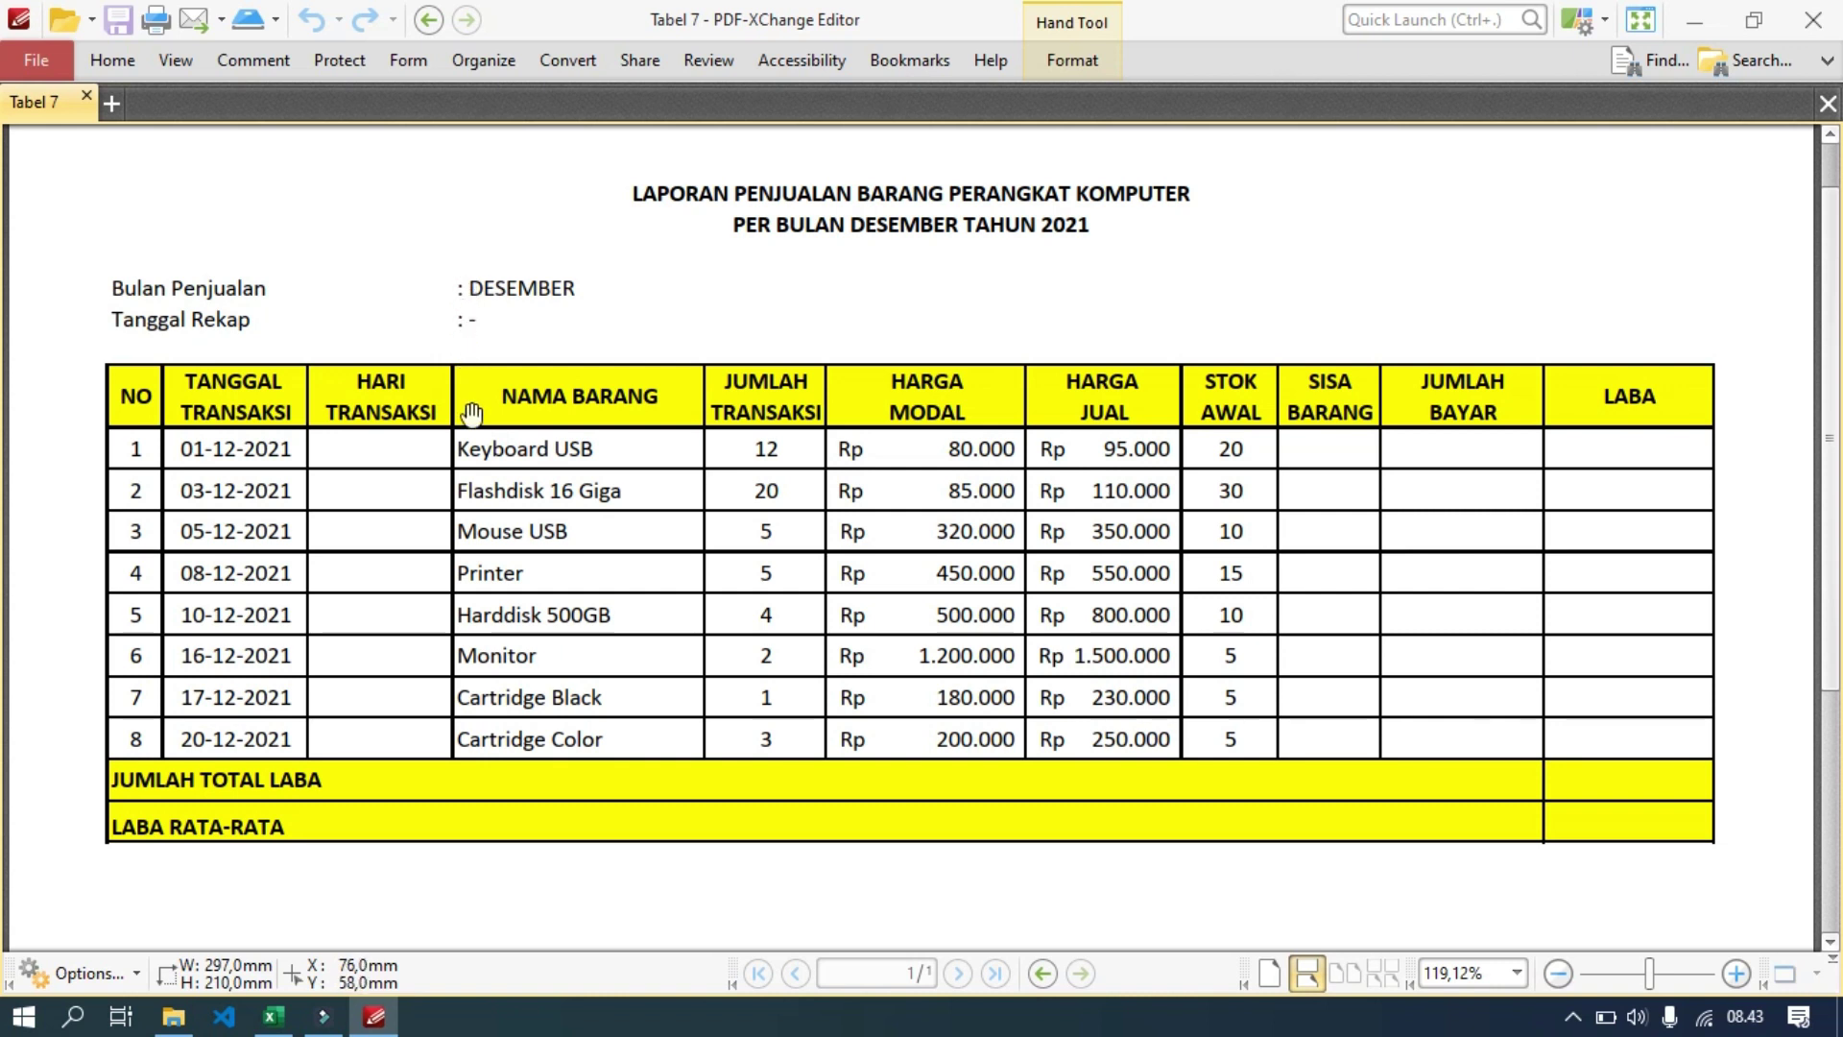
Back in Excel, label A4 'Bulan Penjualan' with ': Desember' beside it in D4.
click(274, 1015)
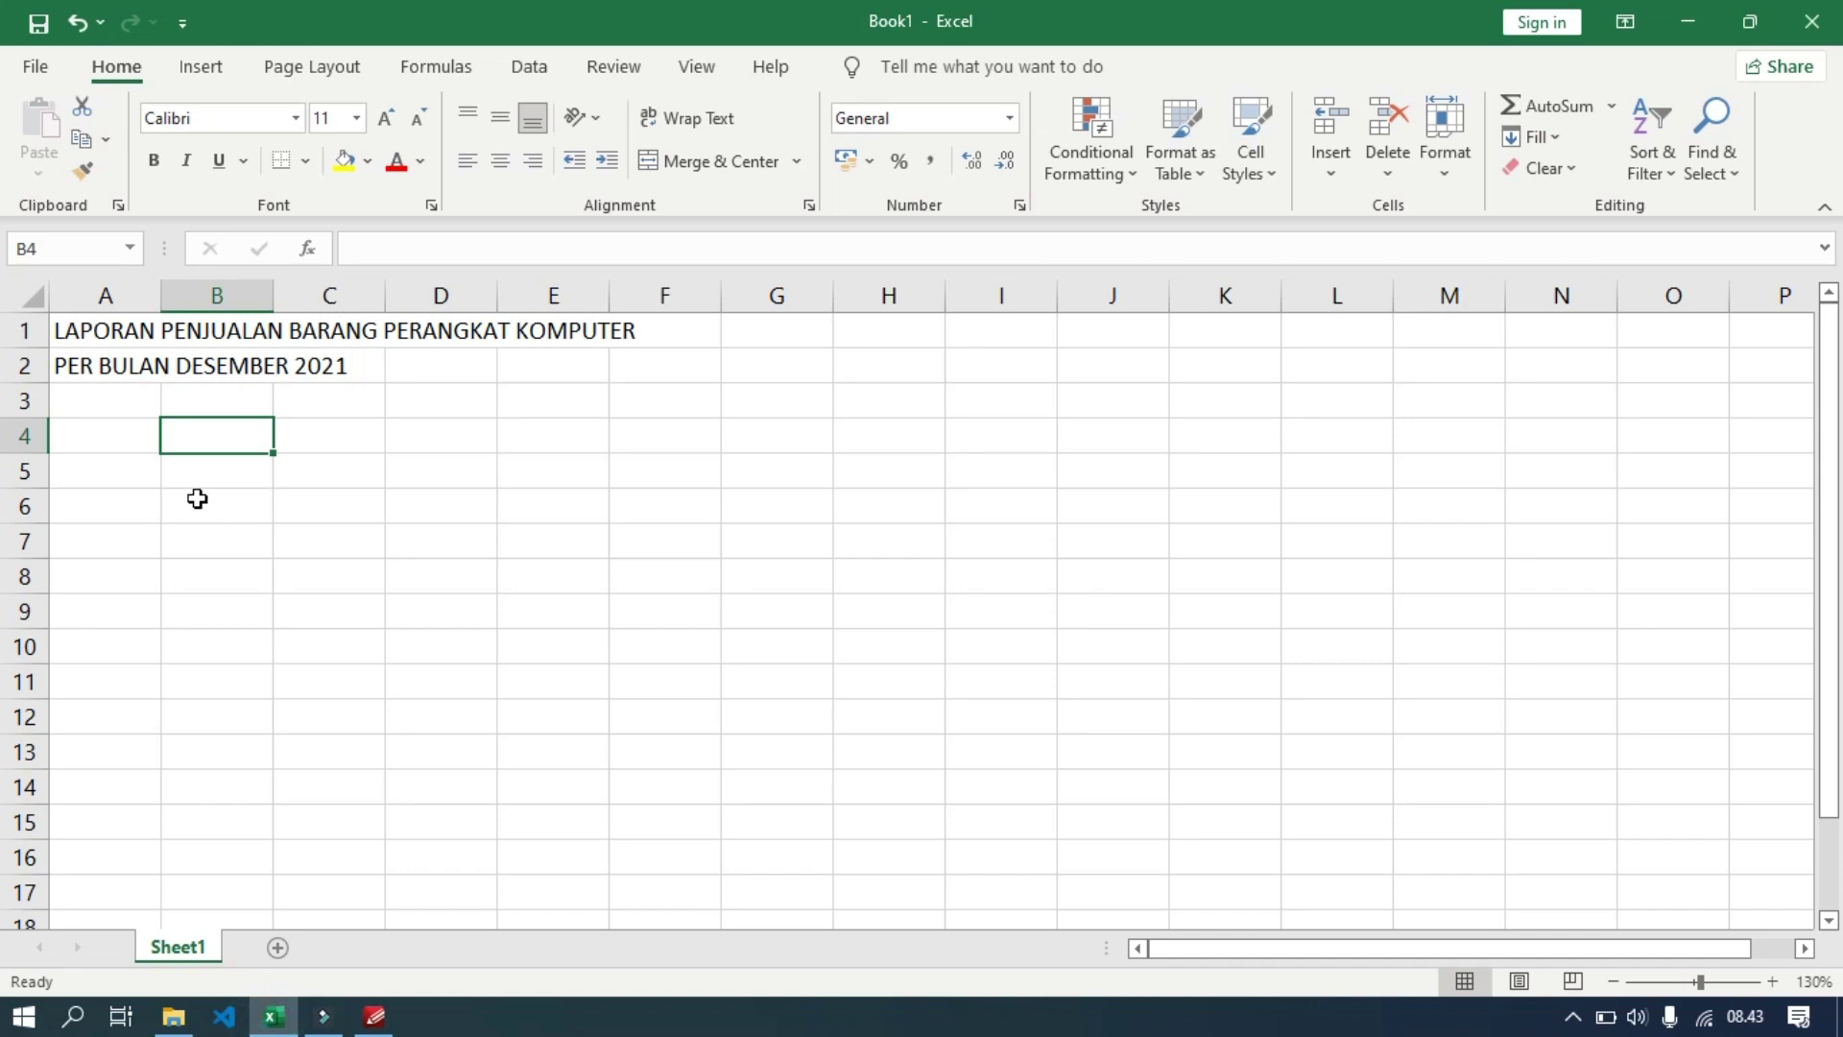
click(82, 438)
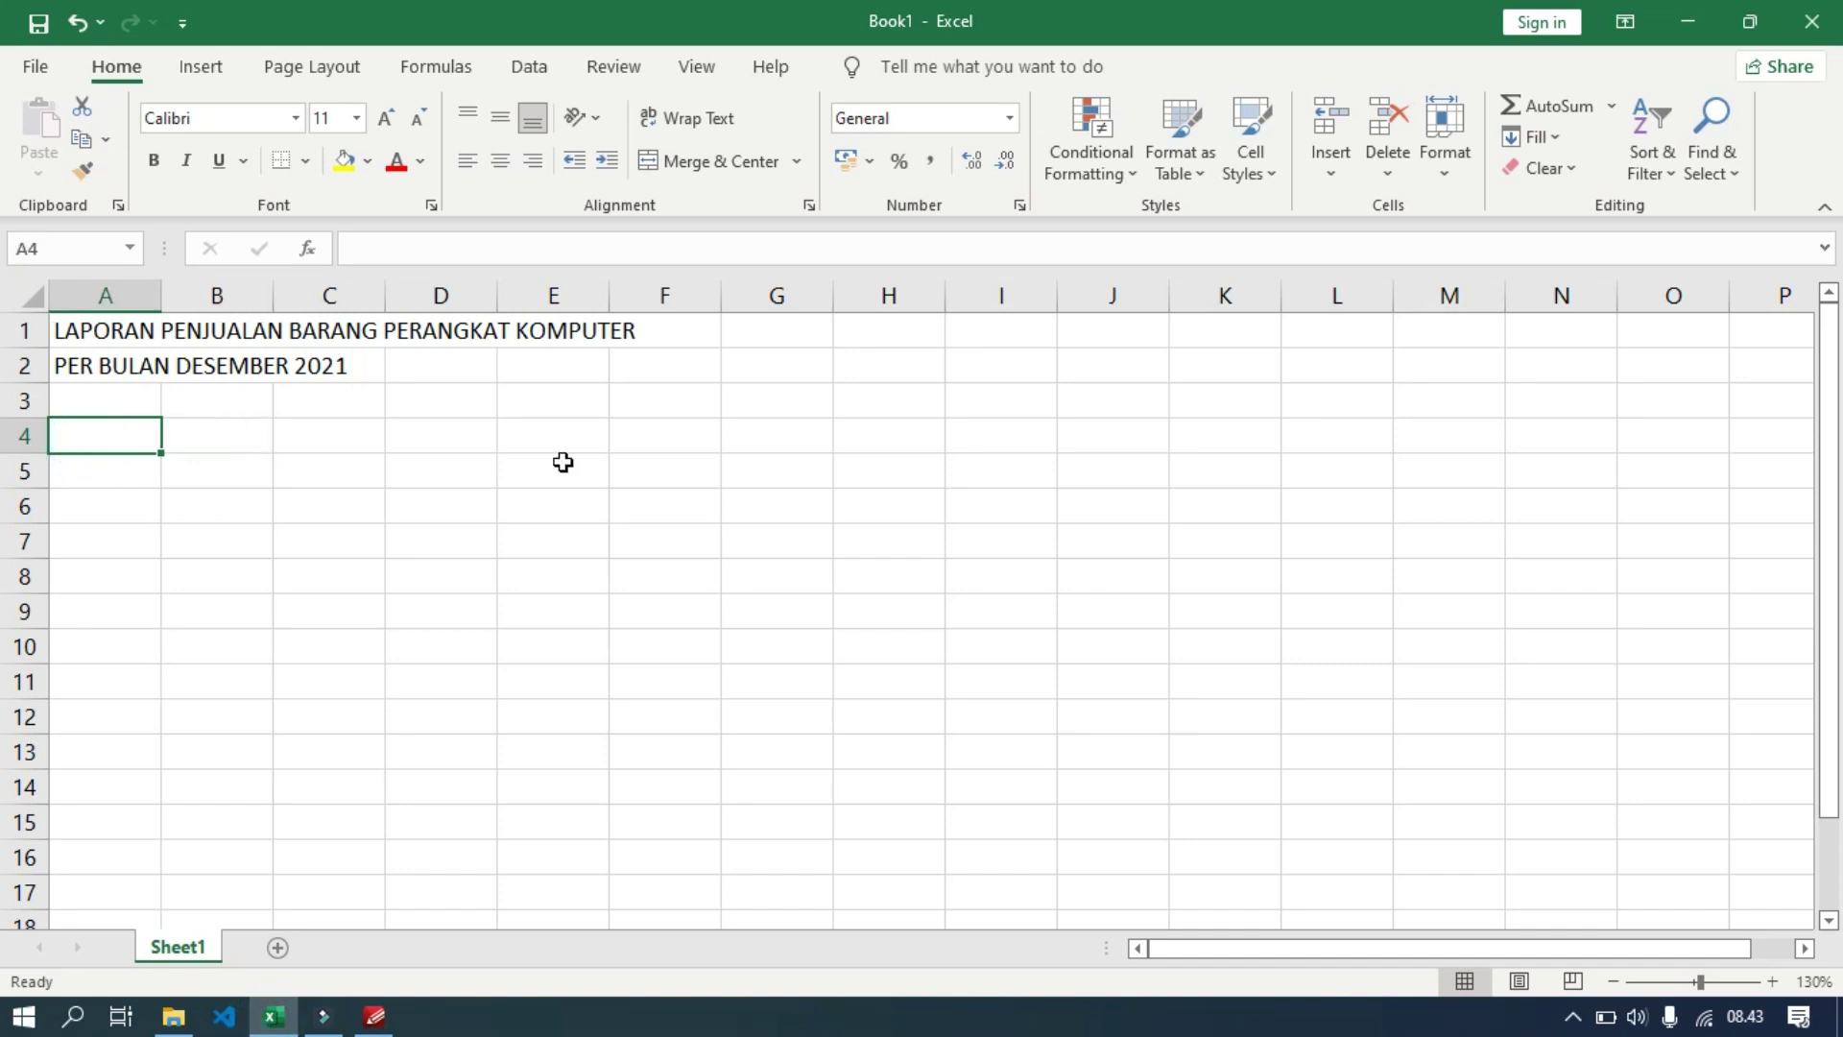
text(Bulan Penjualan)
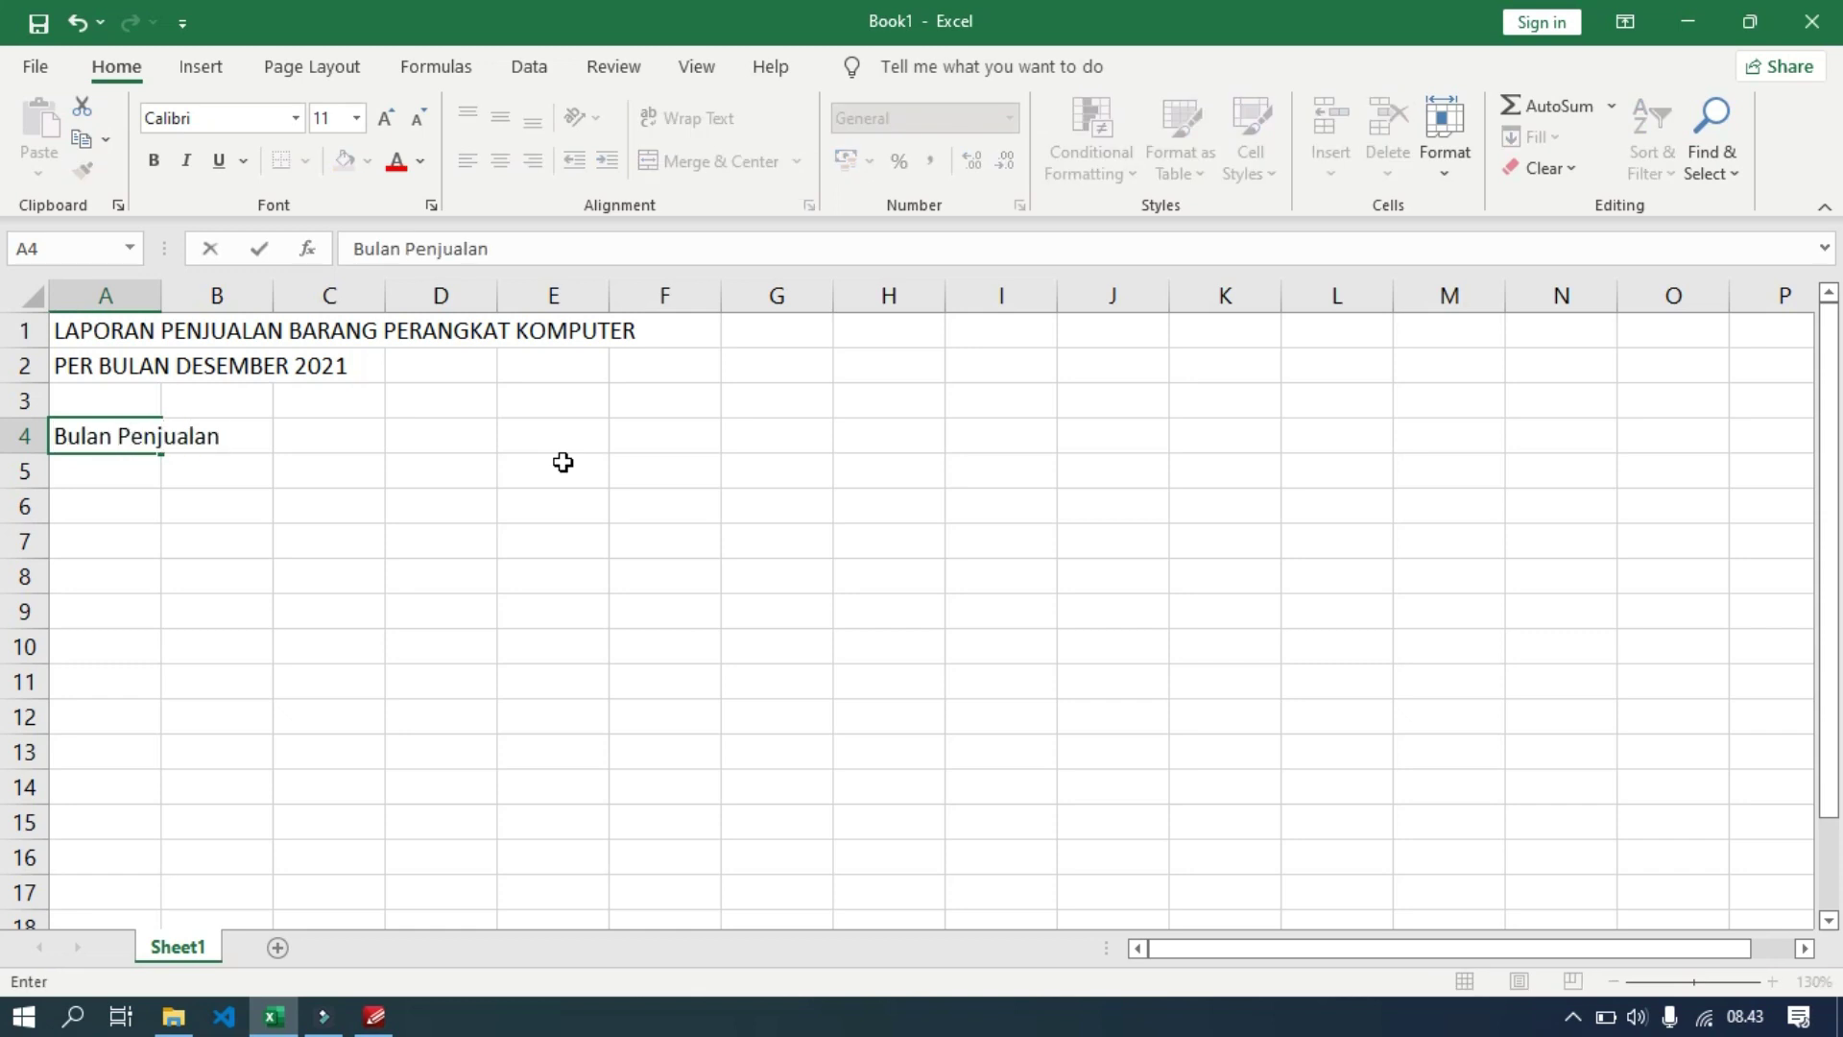
click(428, 440)
text(:)
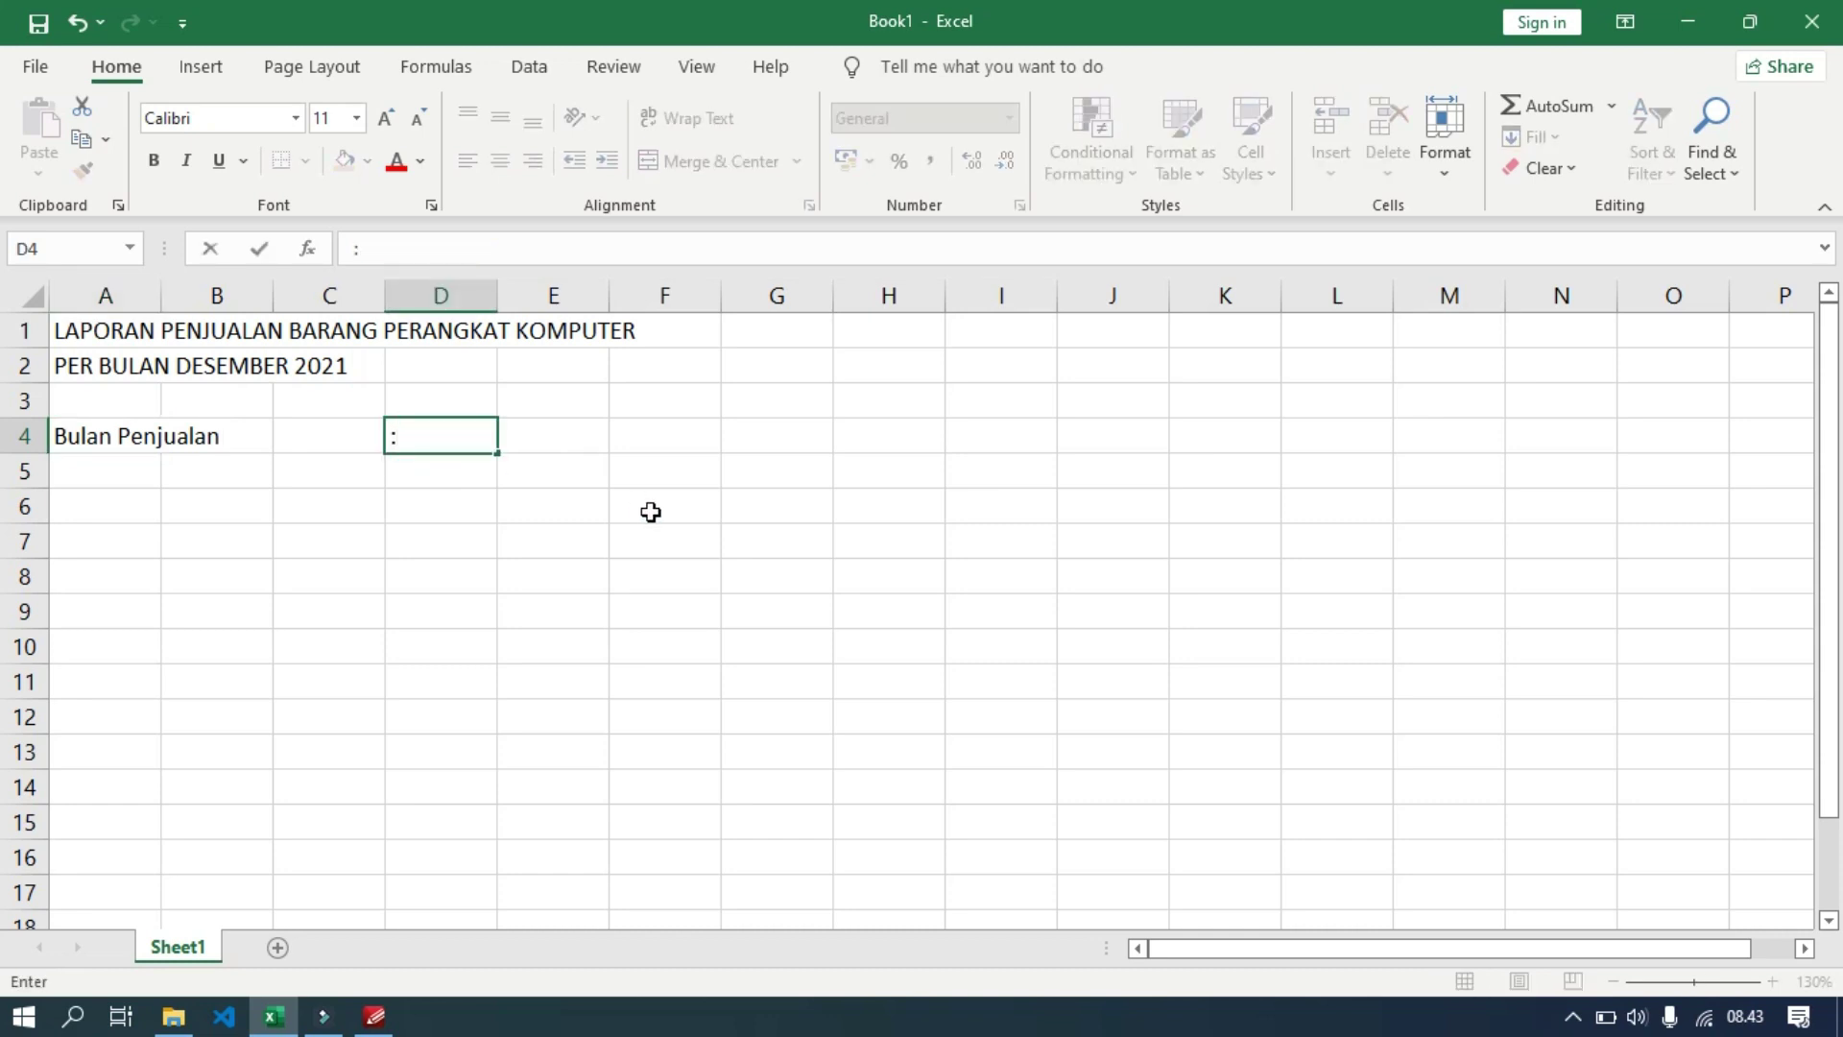
text( Desember)
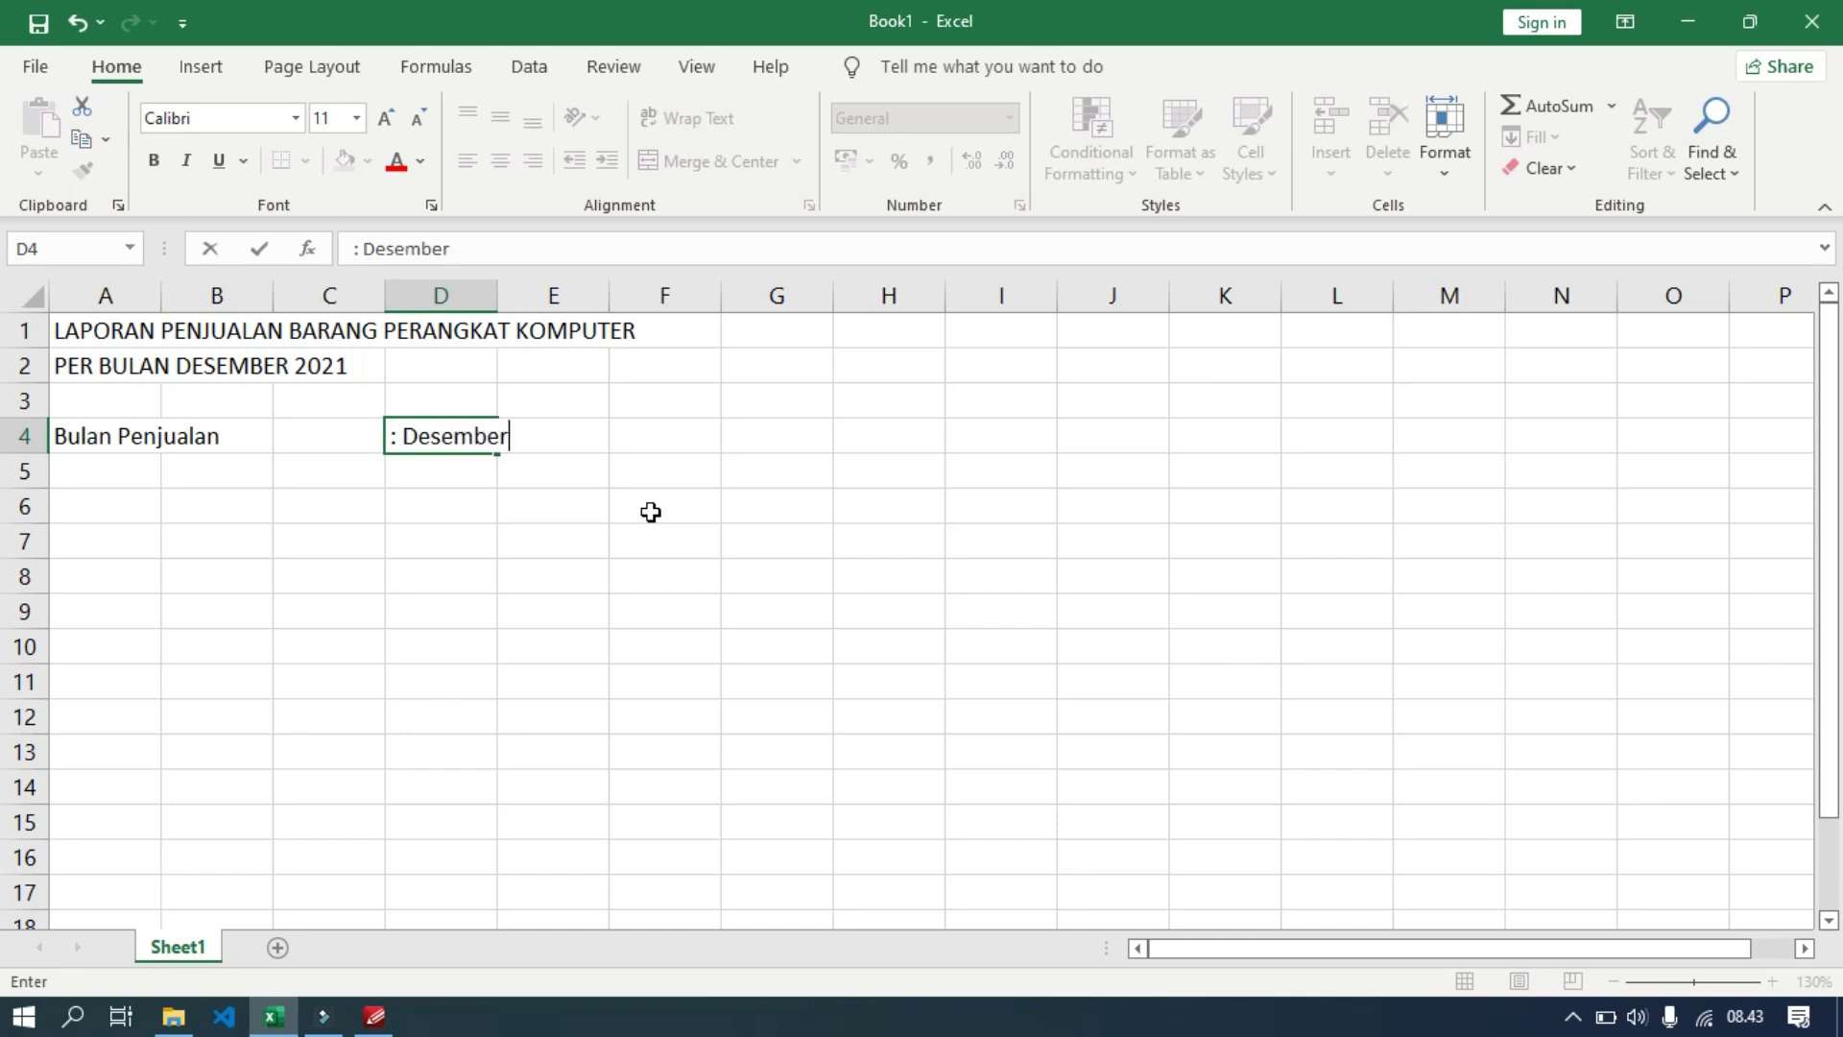
click(86, 467)
Label A5 'Tanggal Rekap' with ': -' in D5, checking the PDF for reference.
text(Tanggal Rekap)
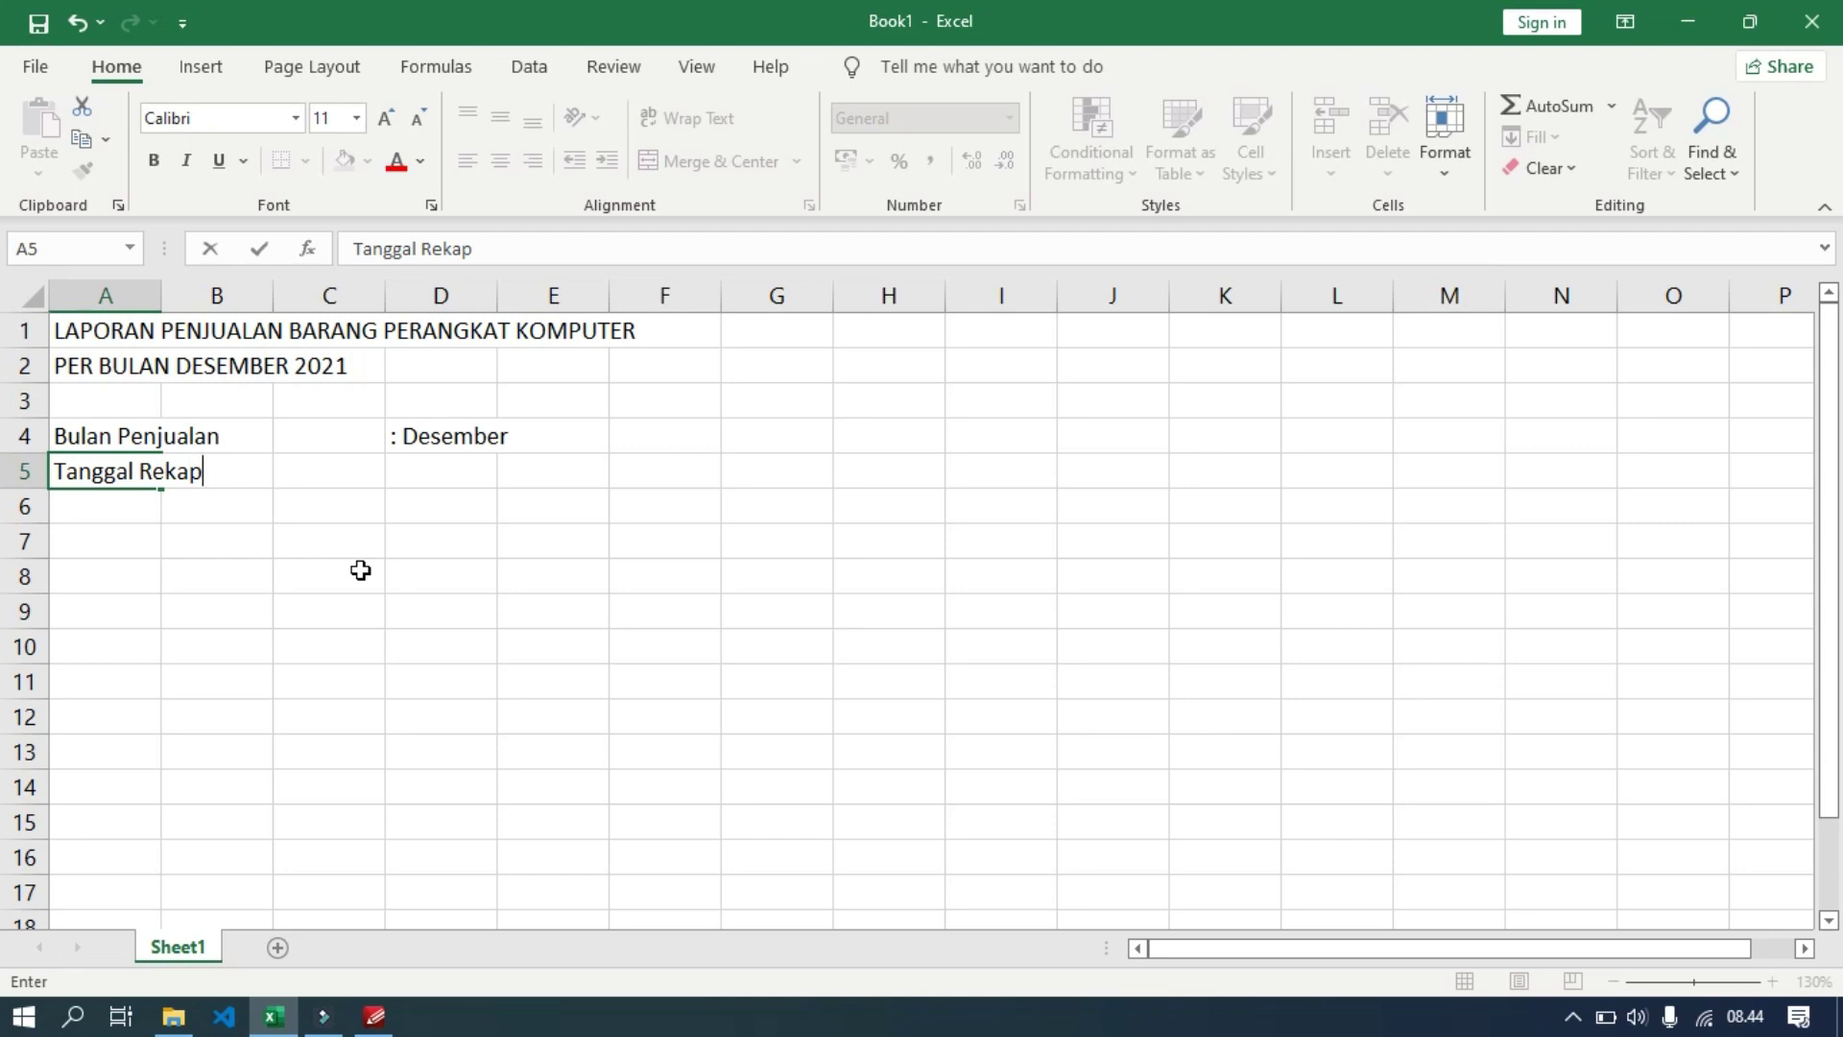
click(421, 470)
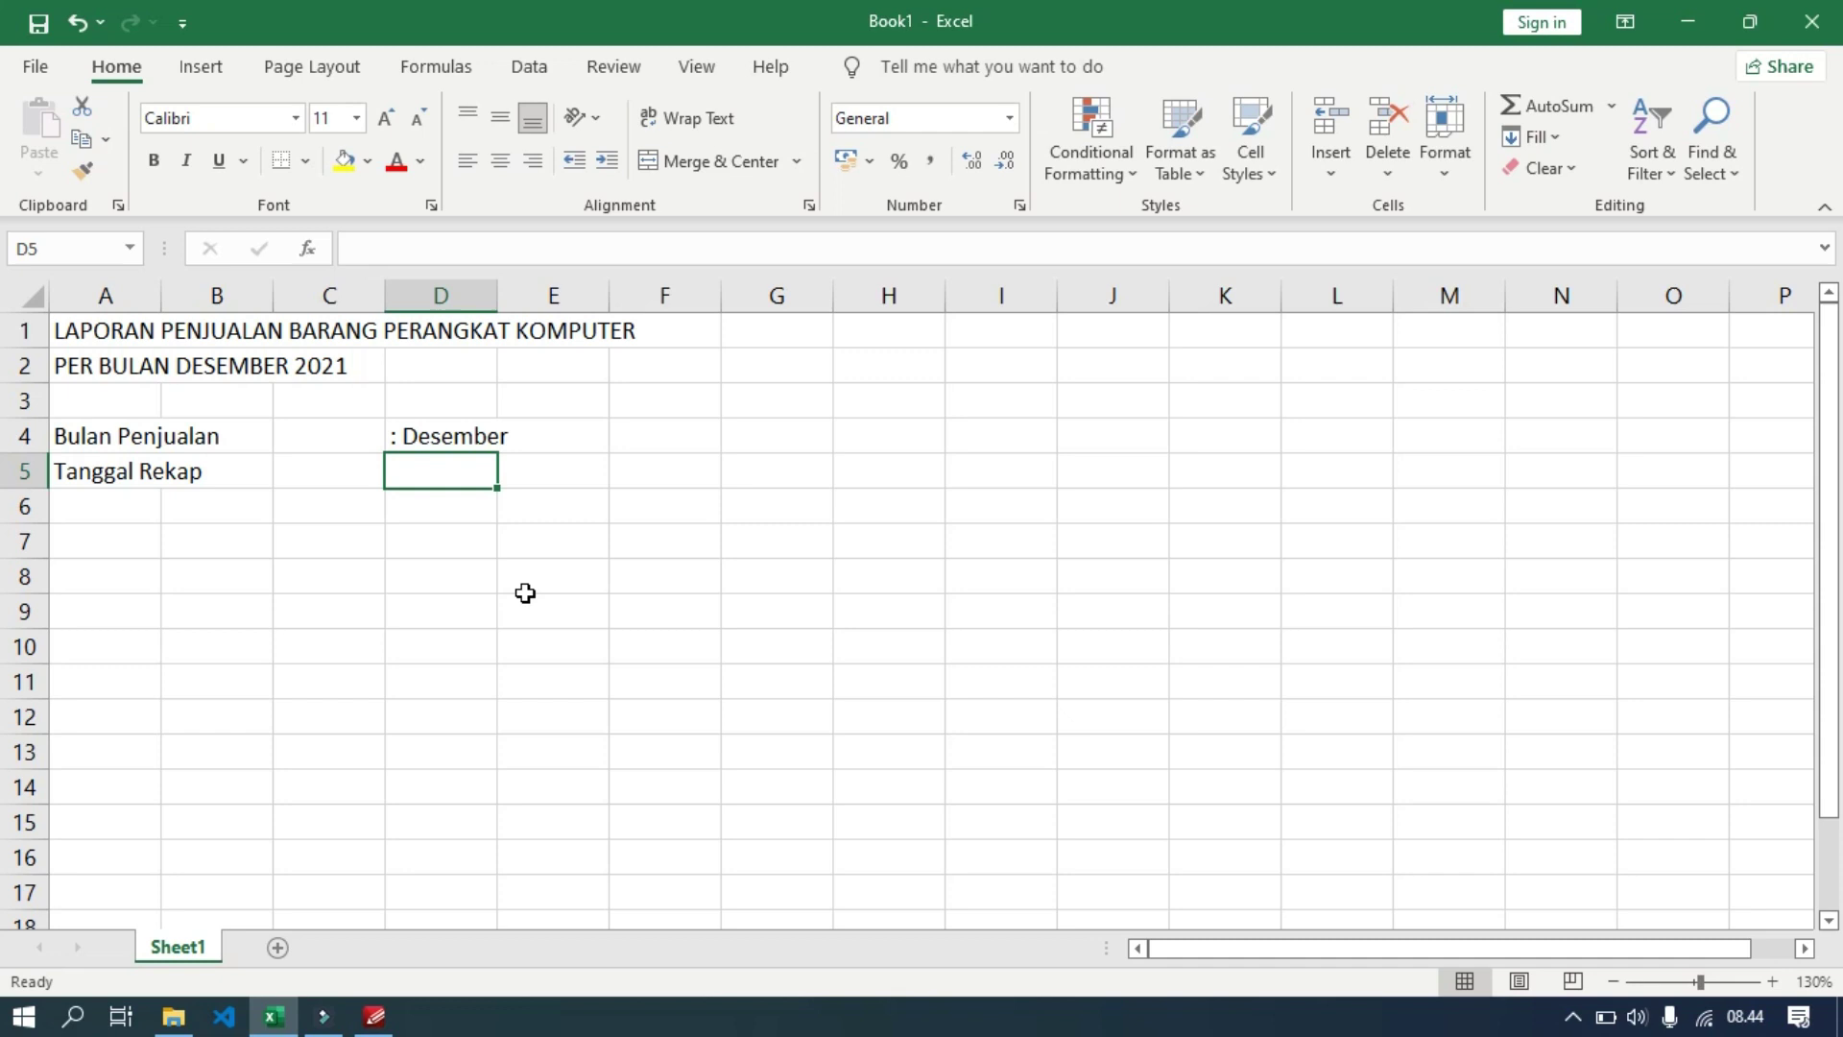
text(: -)
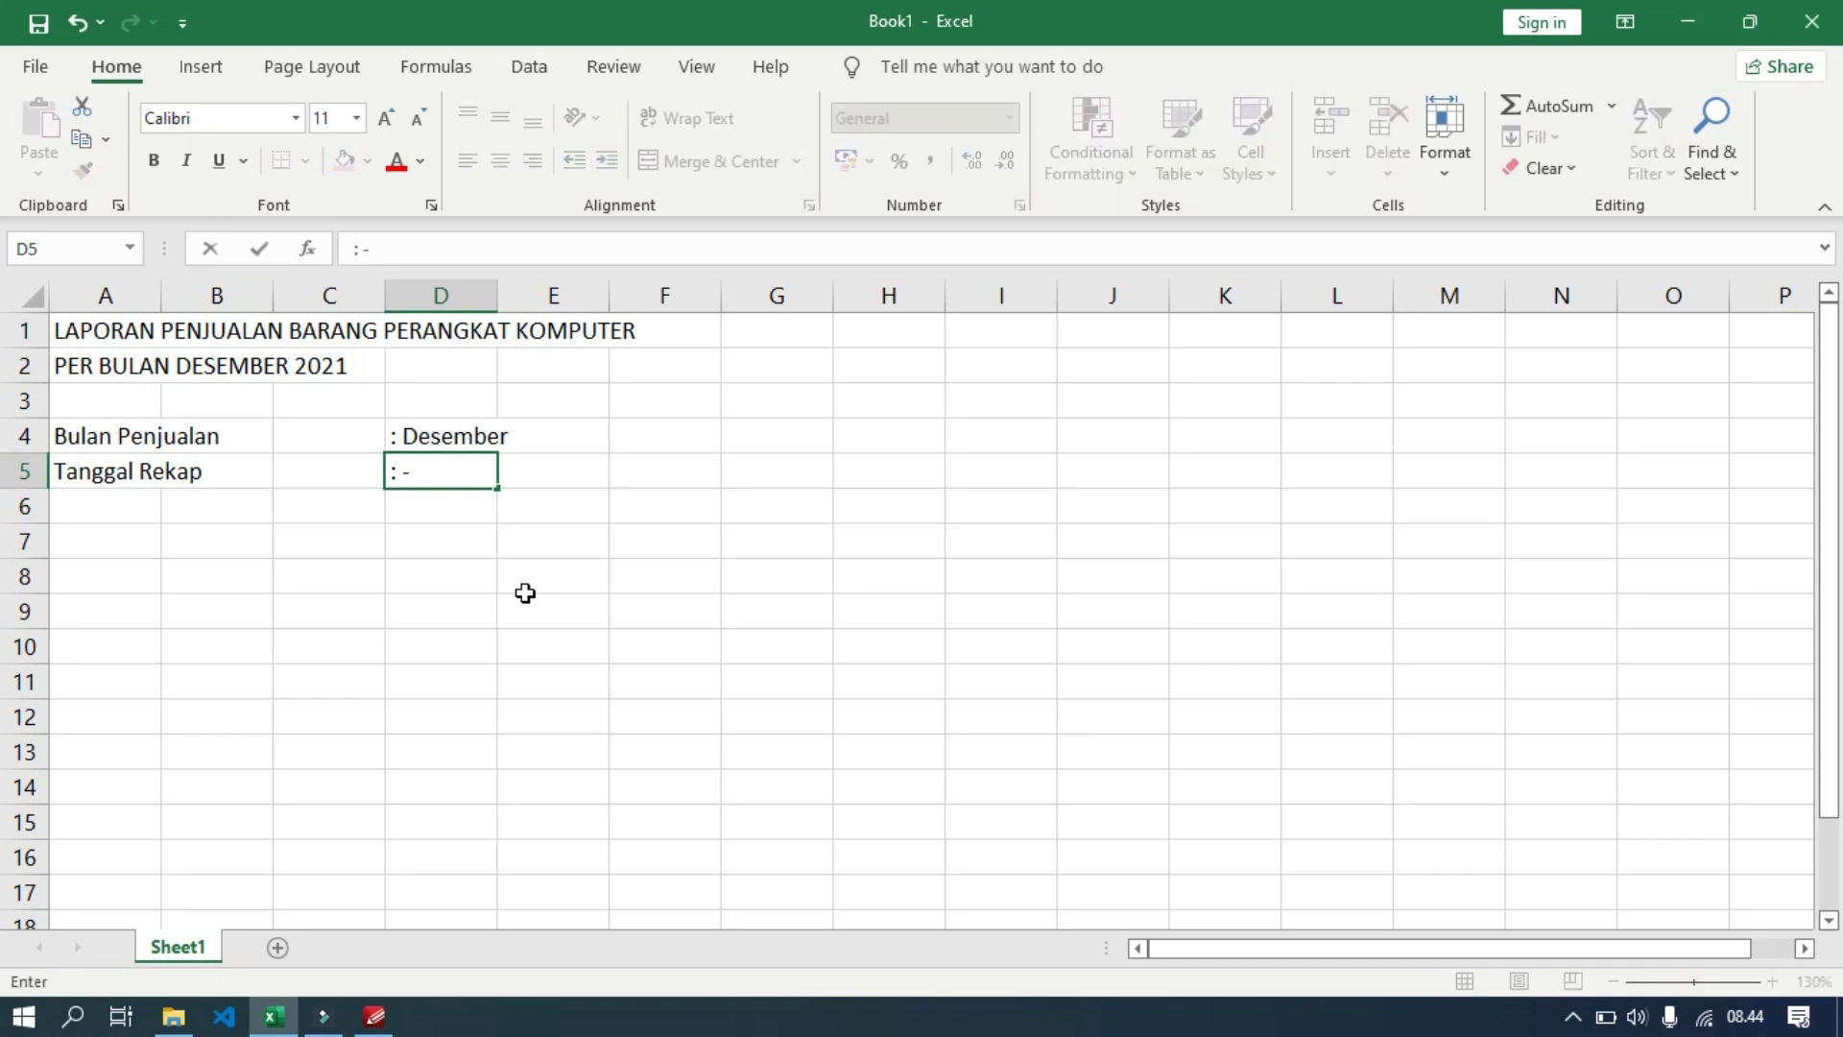
click(525, 593)
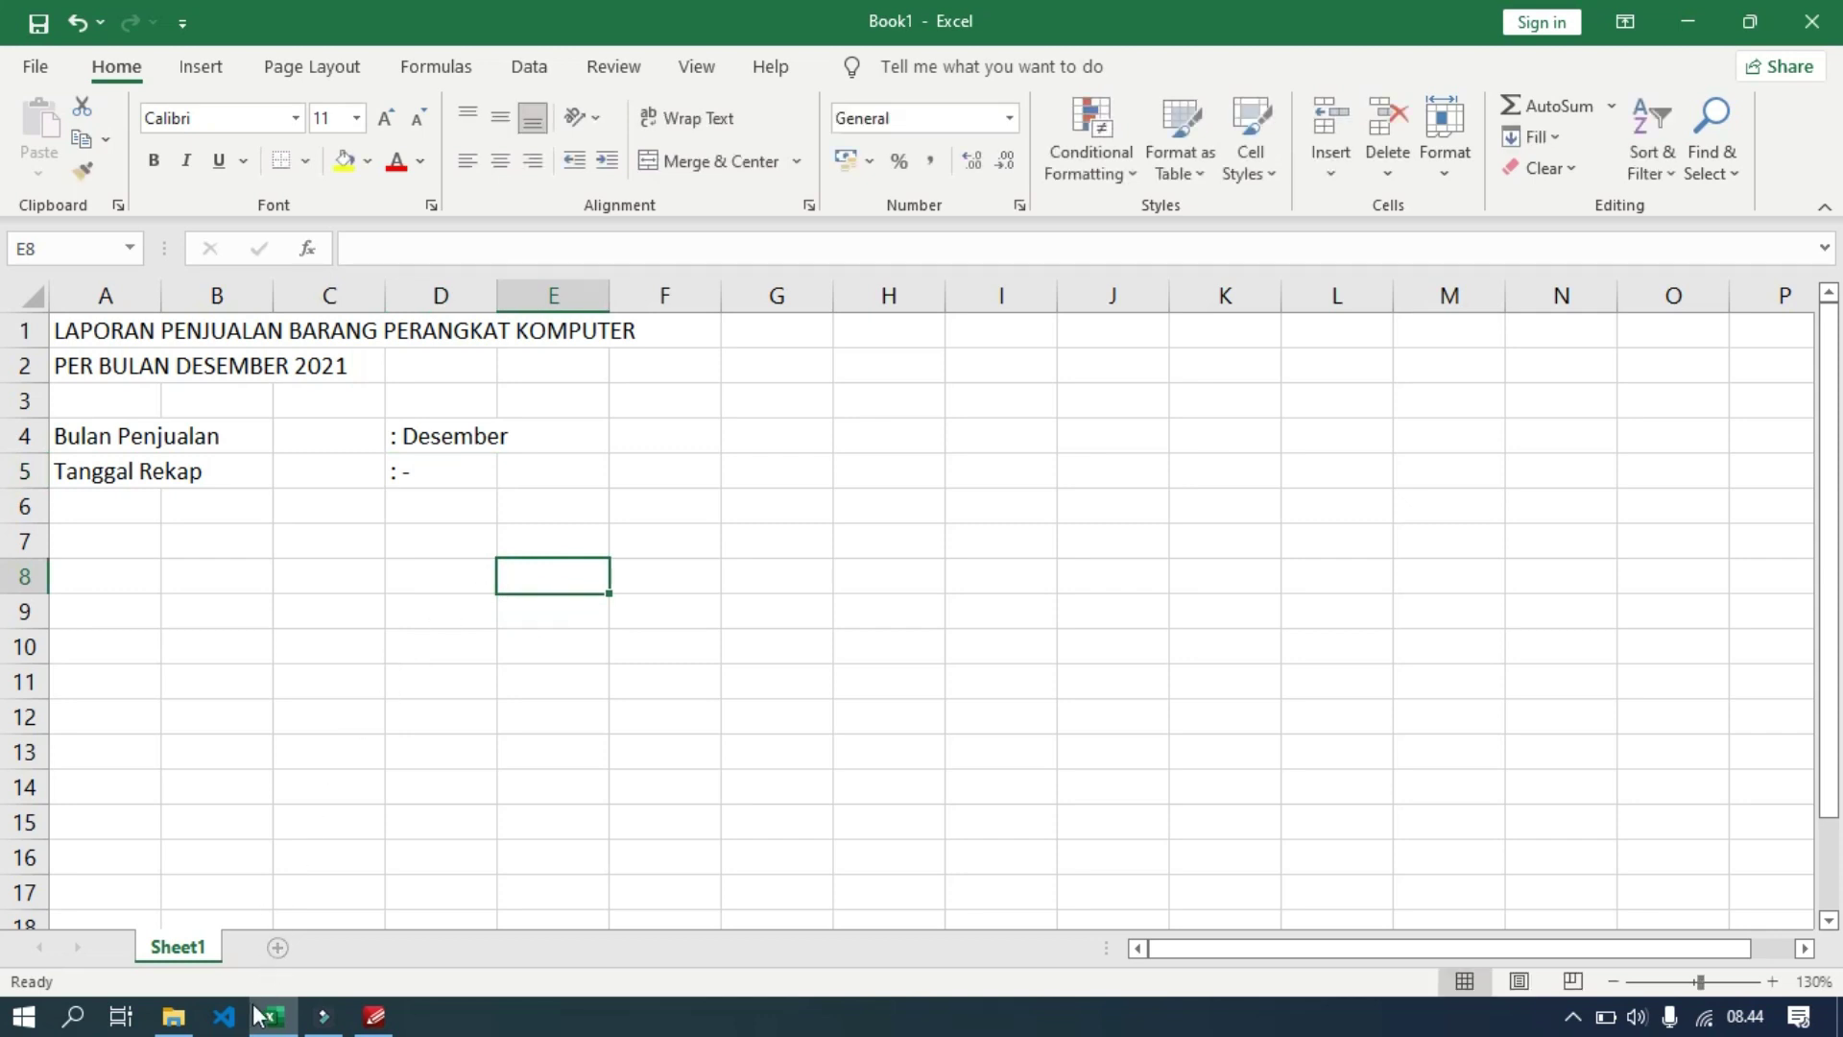
click(372, 1015)
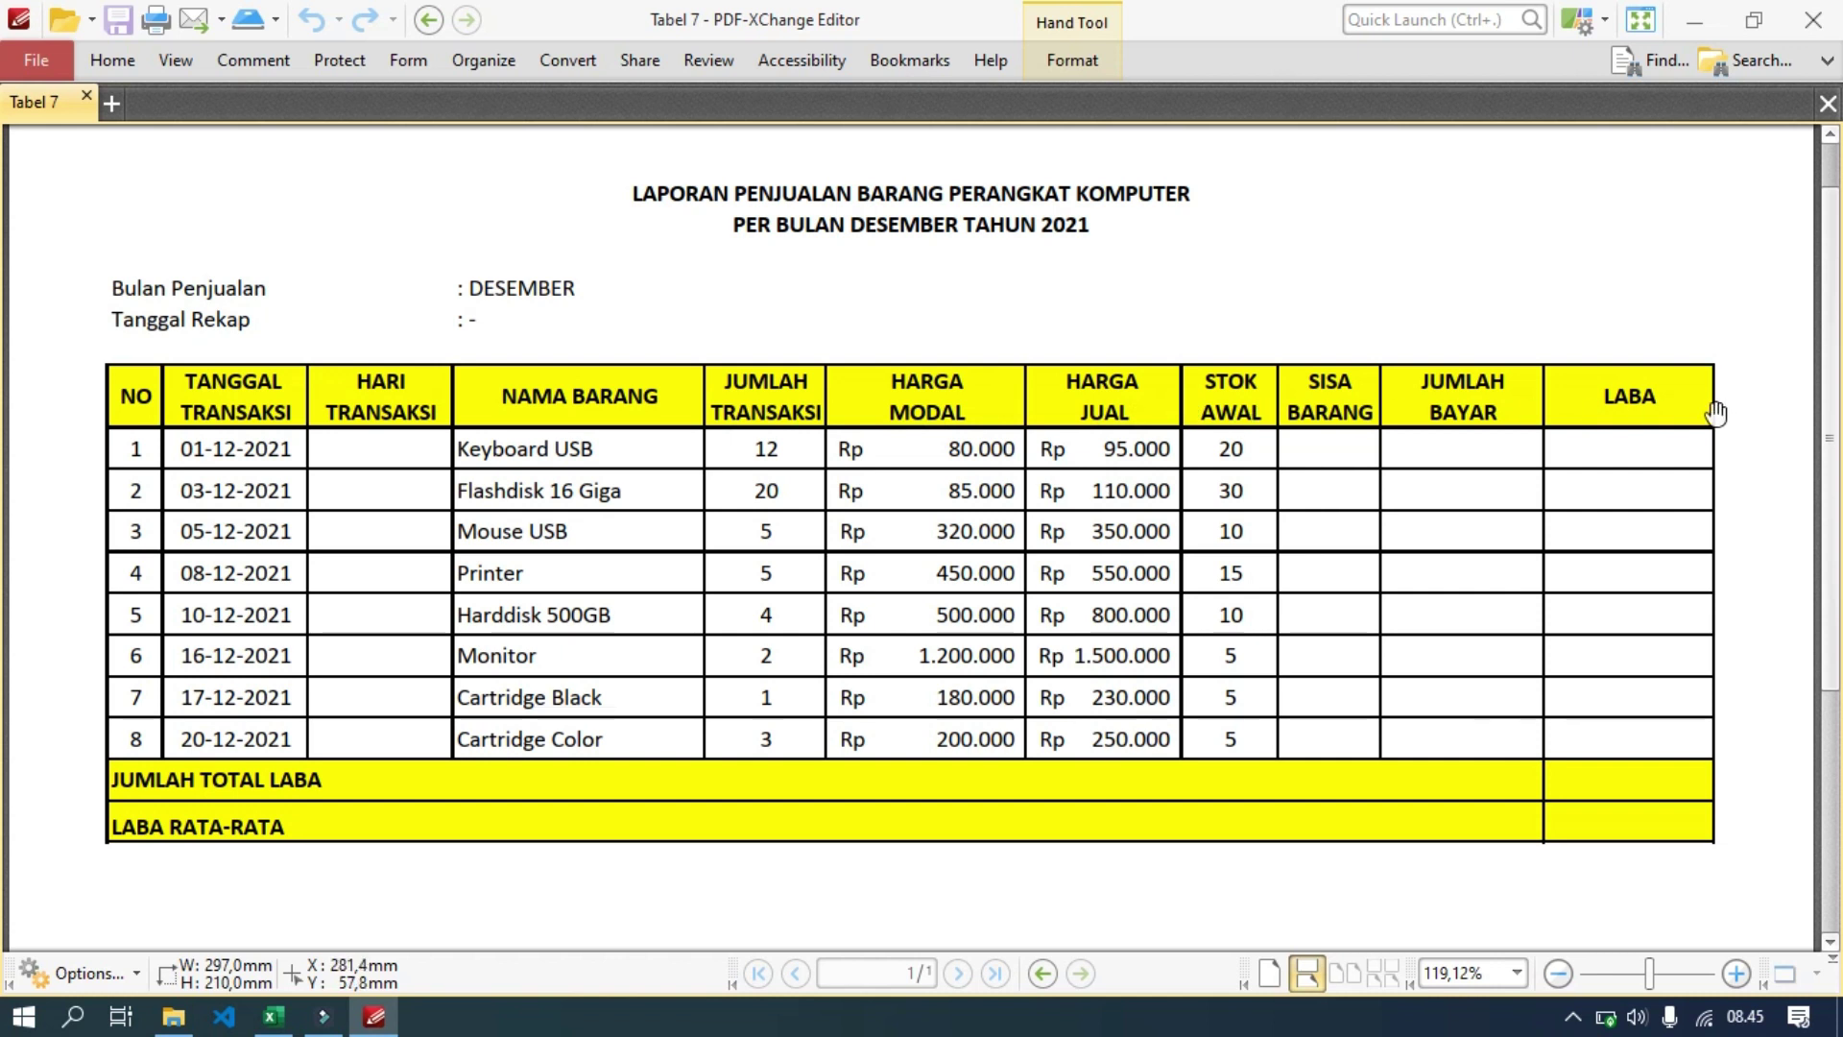
click(276, 1015)
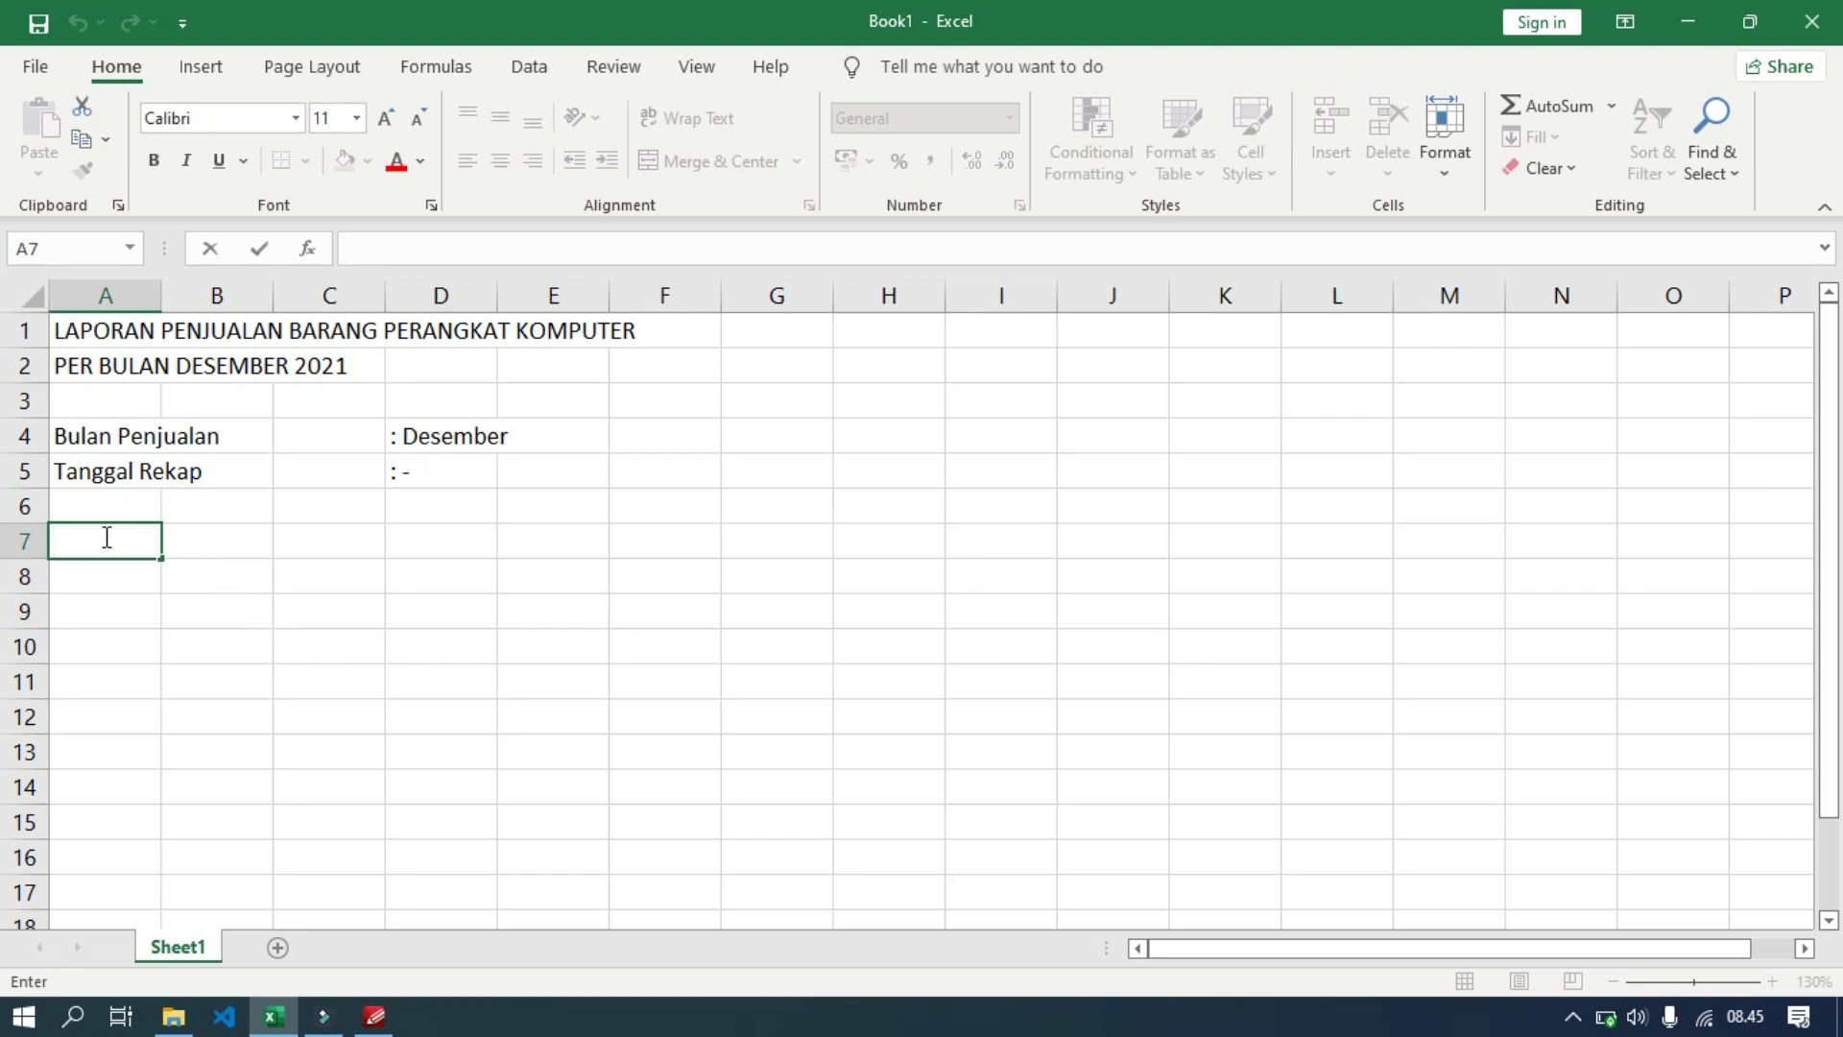
Enter headers NO., TANGGAL TRANSAKSI and HARI TRANSAKSI across A7:C7.
text(NO)
text(.)
key(Tab)
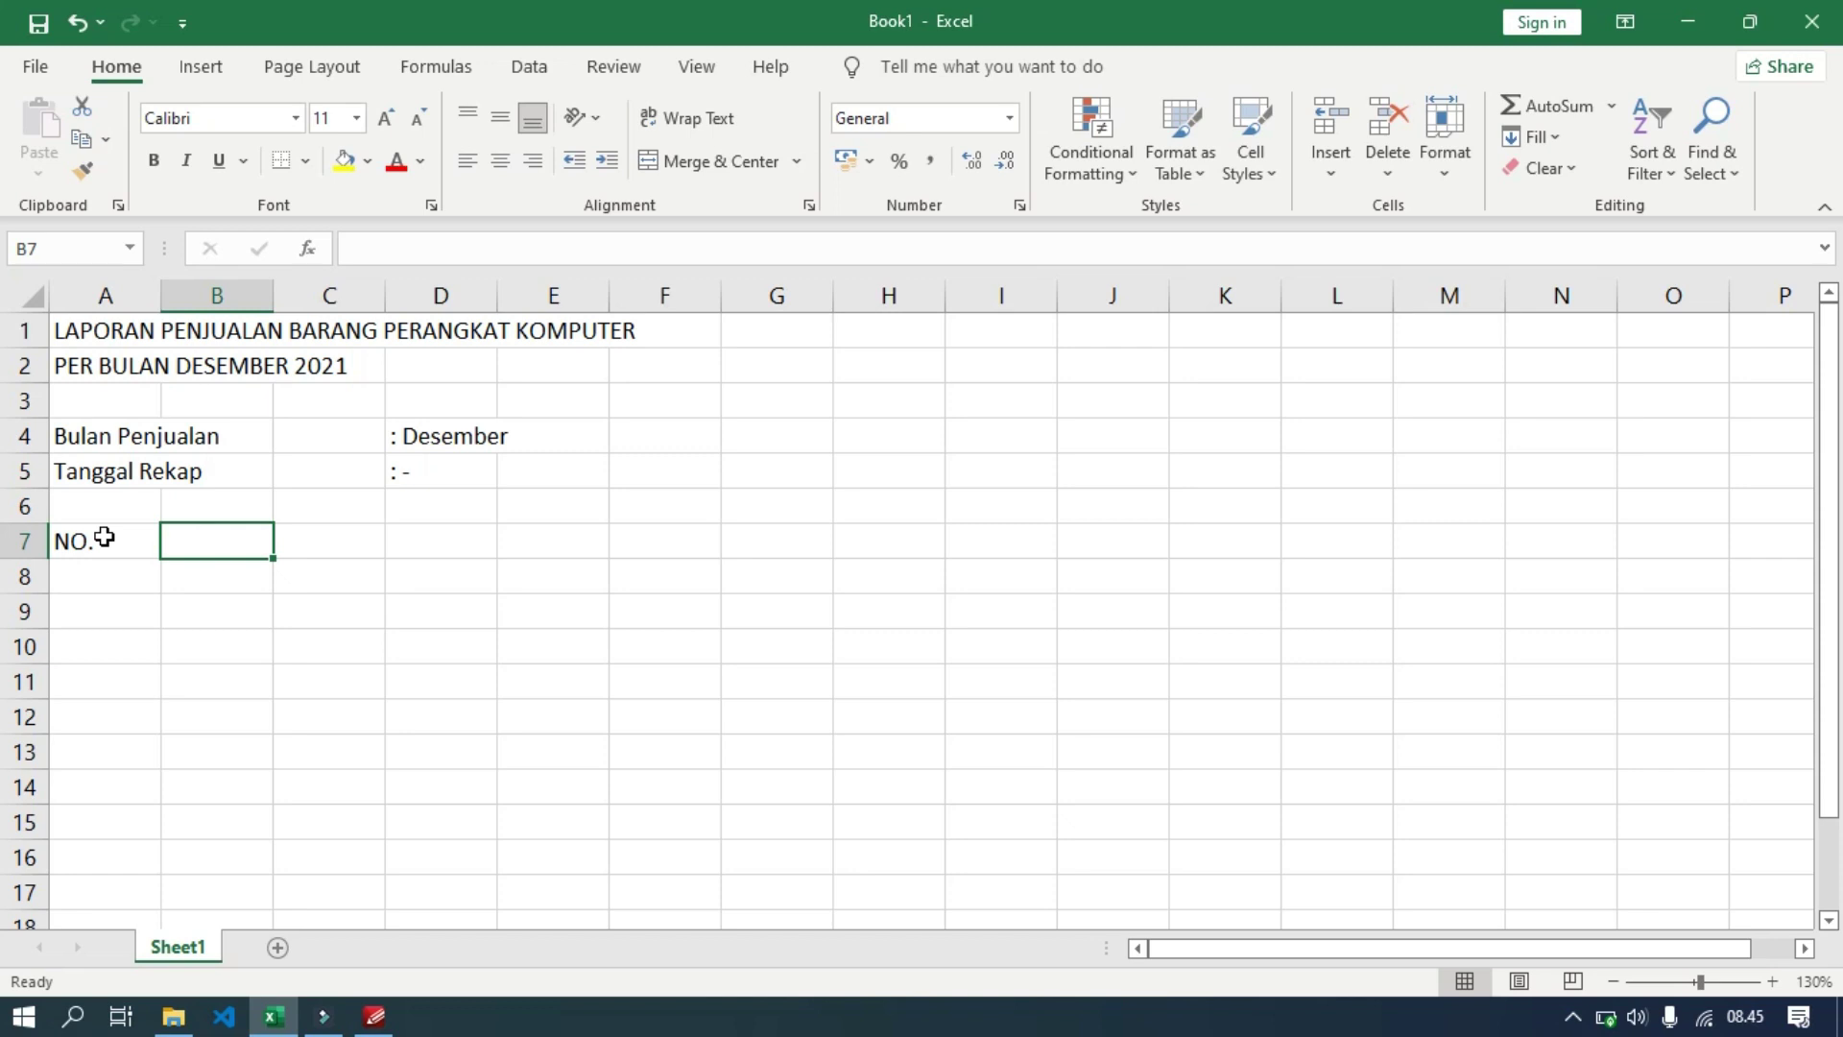
text(TANGGAL TRANSAKSI)
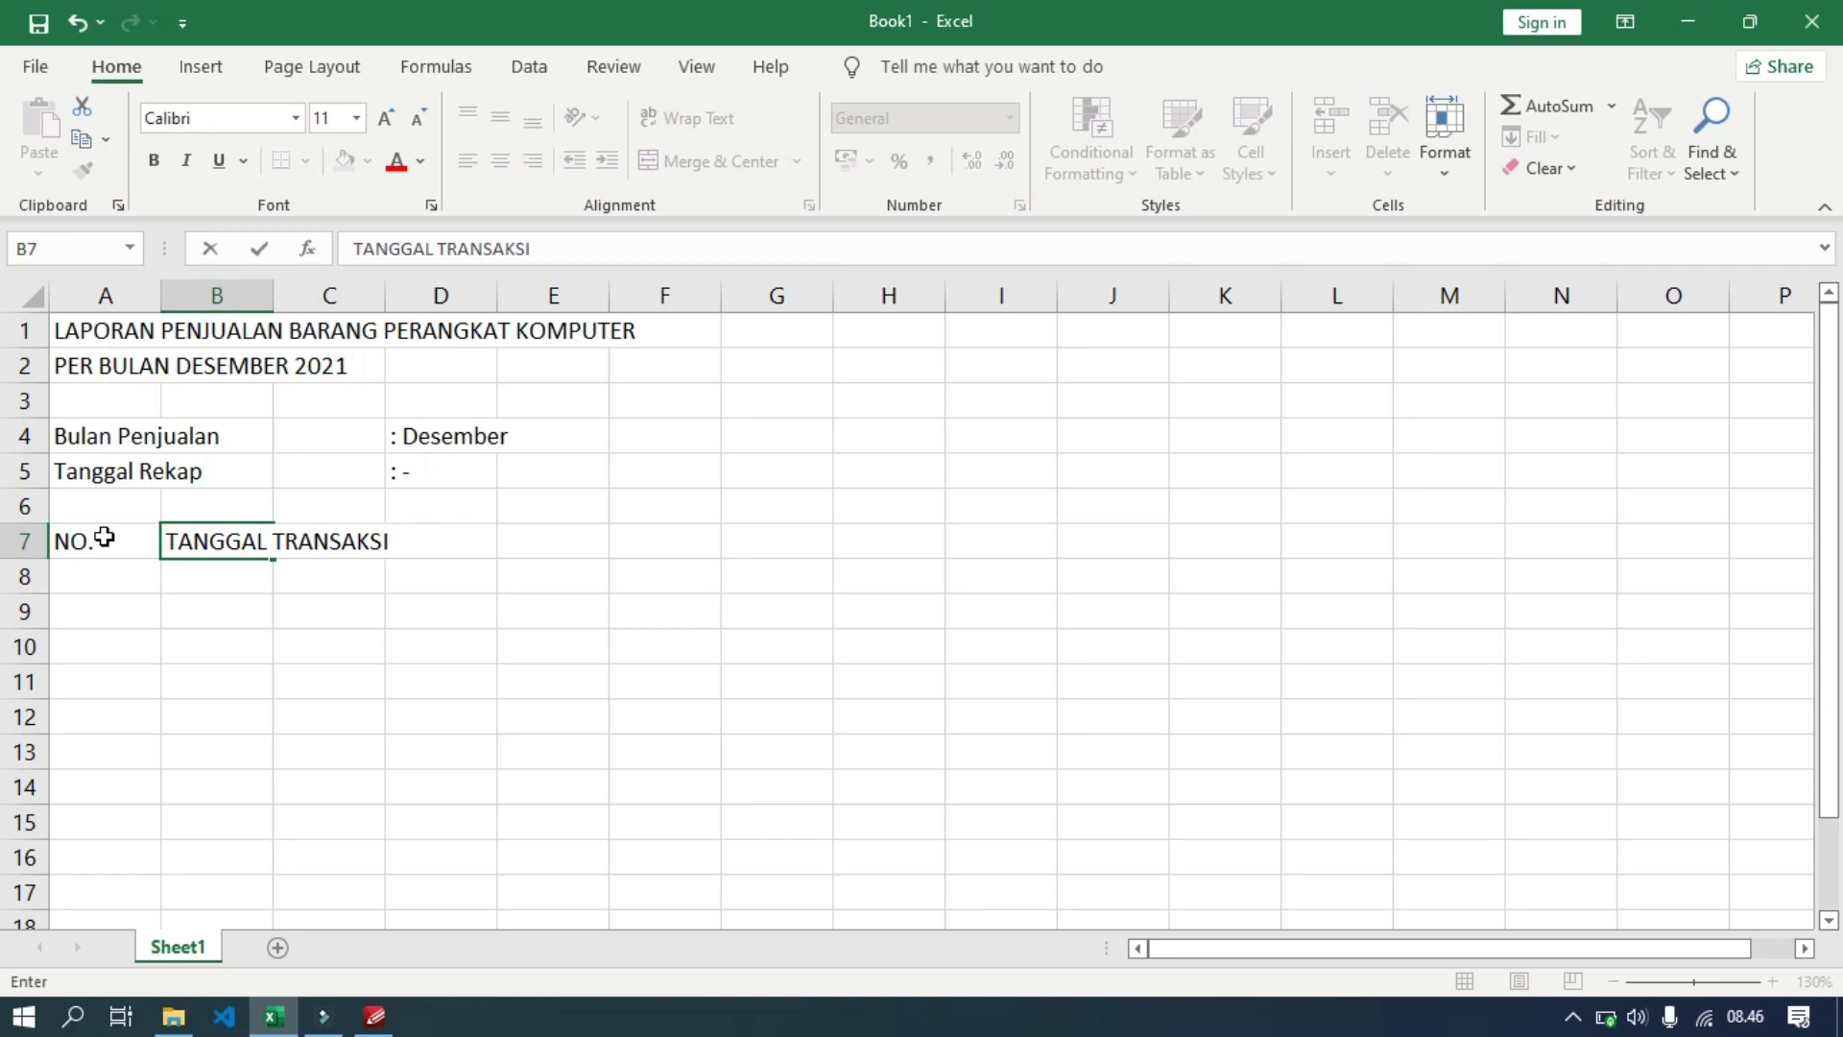
key(Tab)
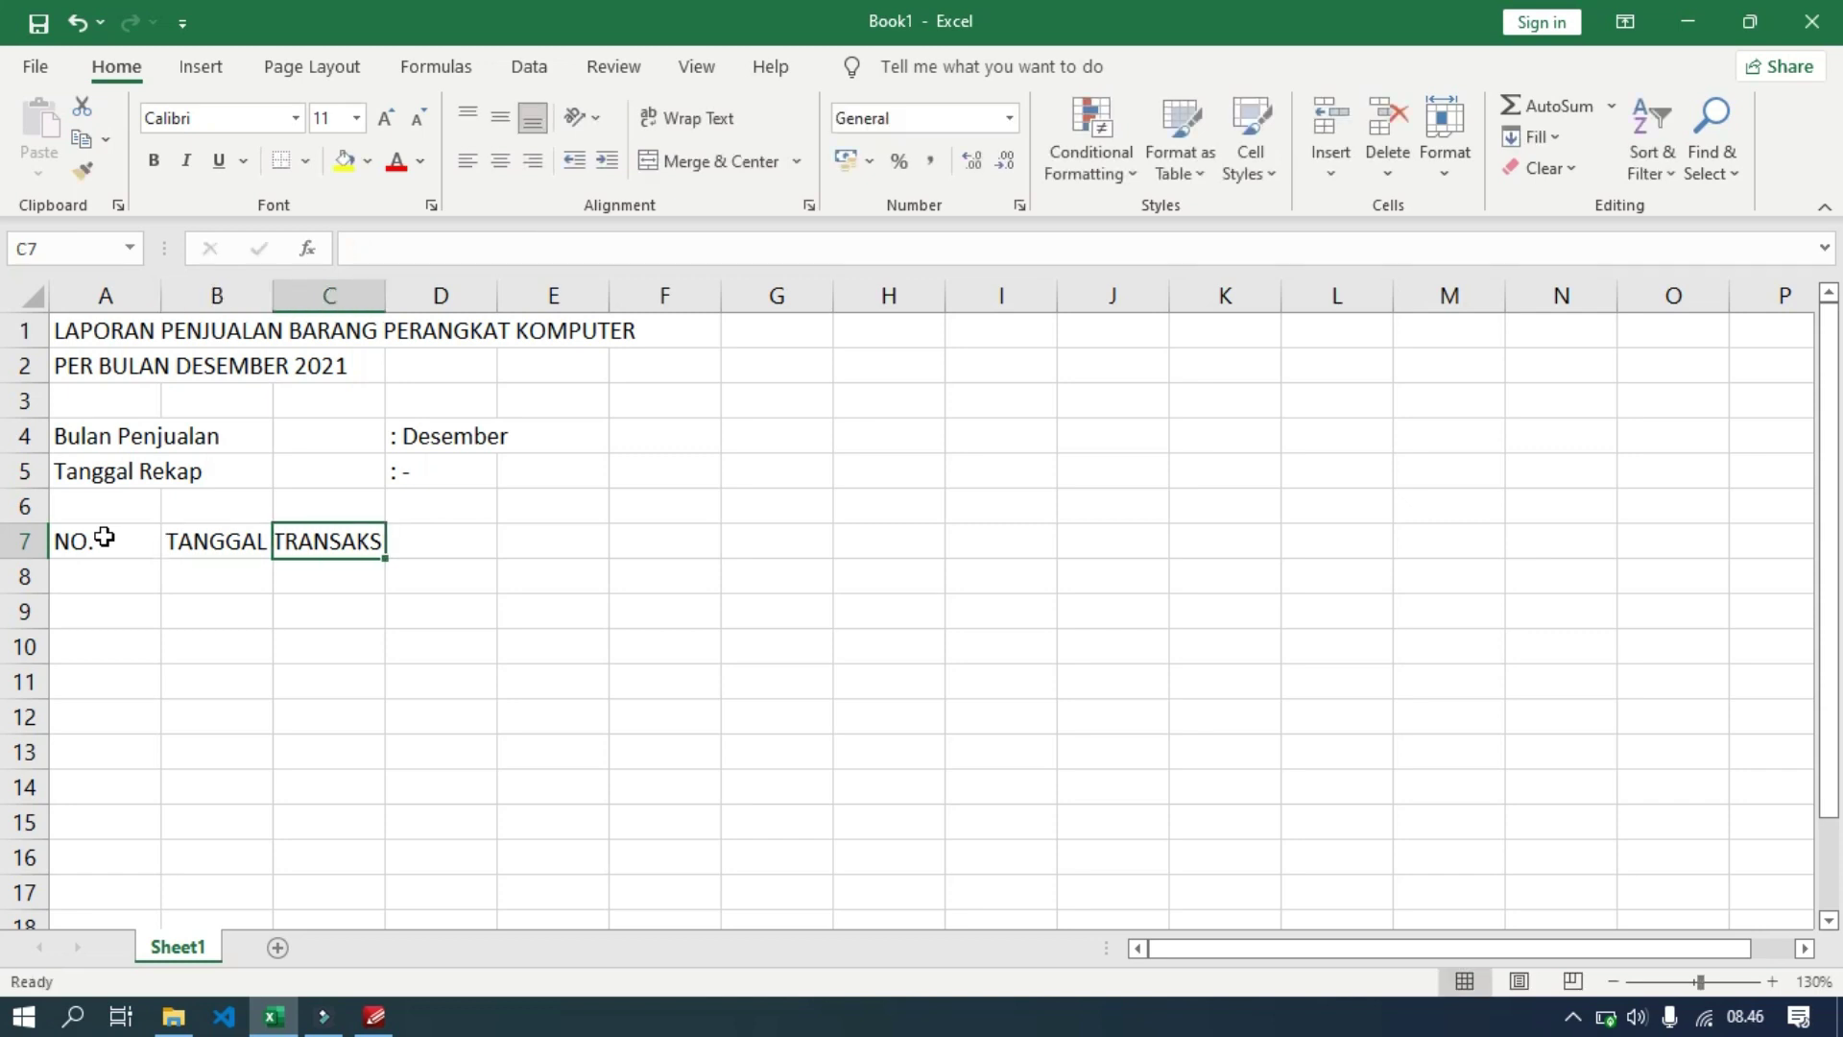
text(HARI TRAN)
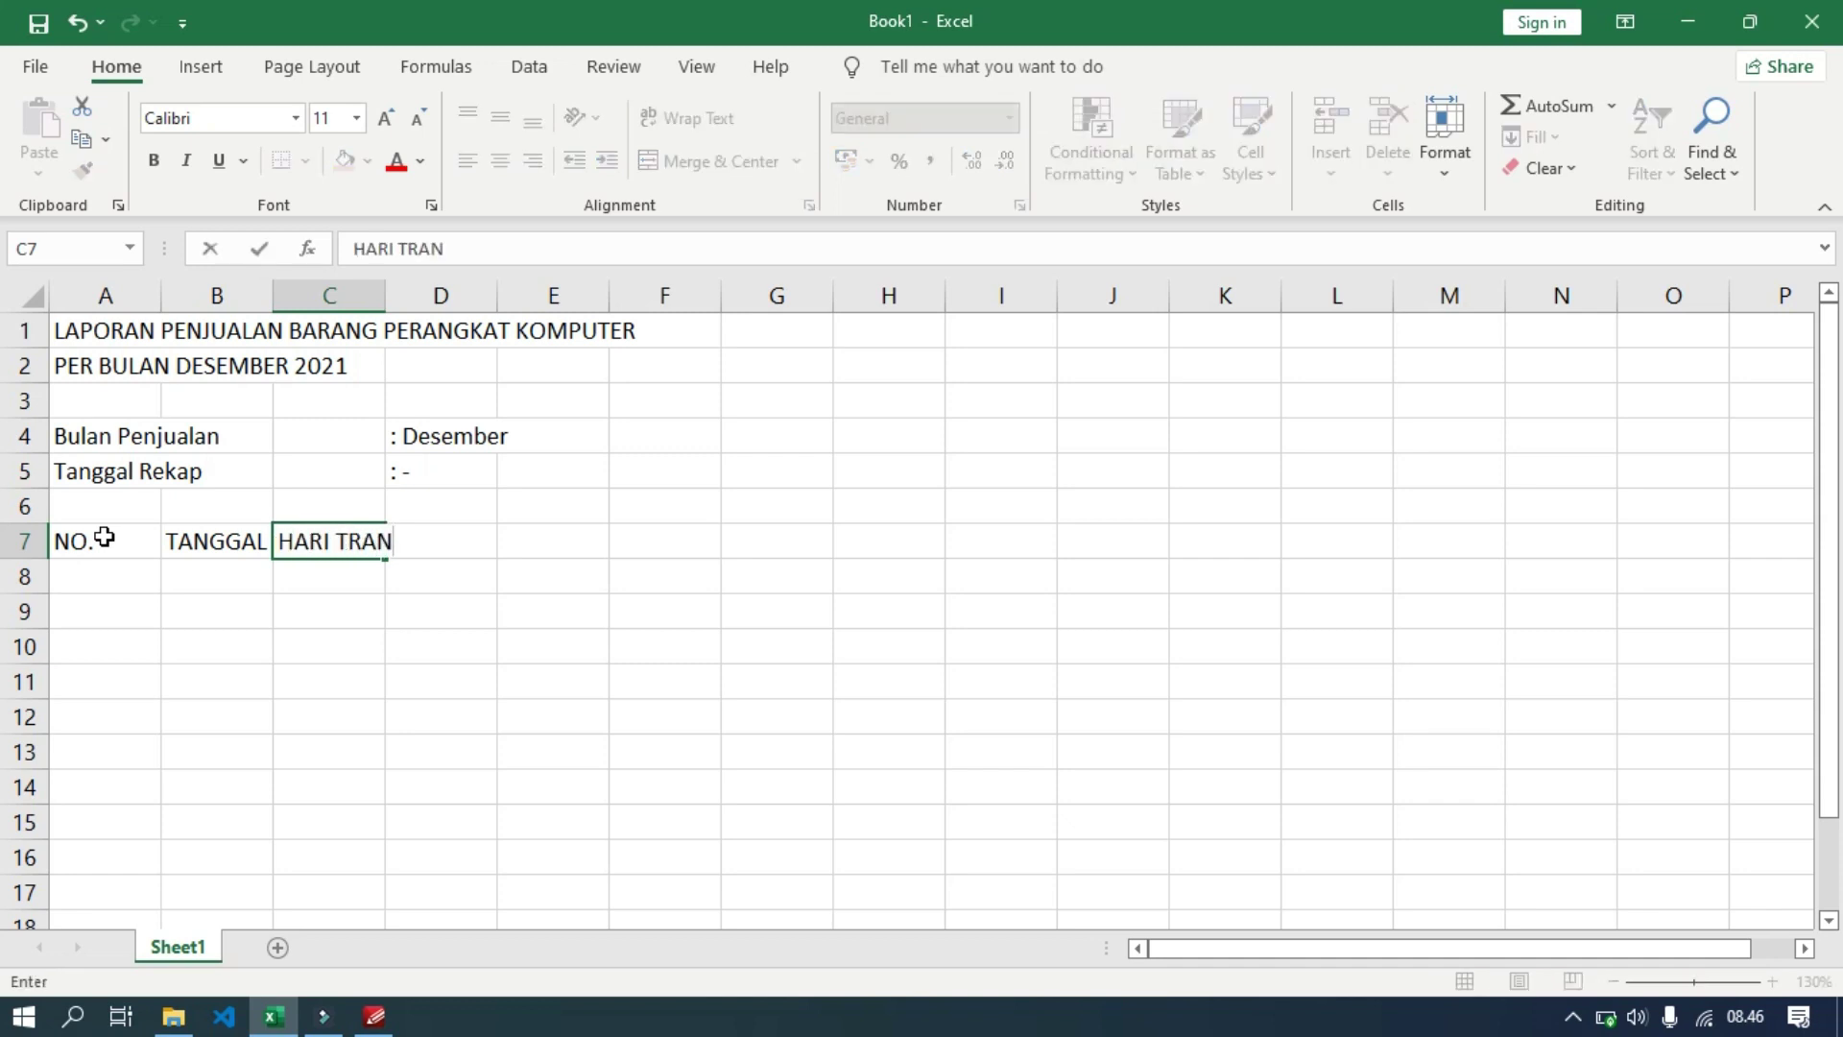
text(SAKSI)
key(Tab)
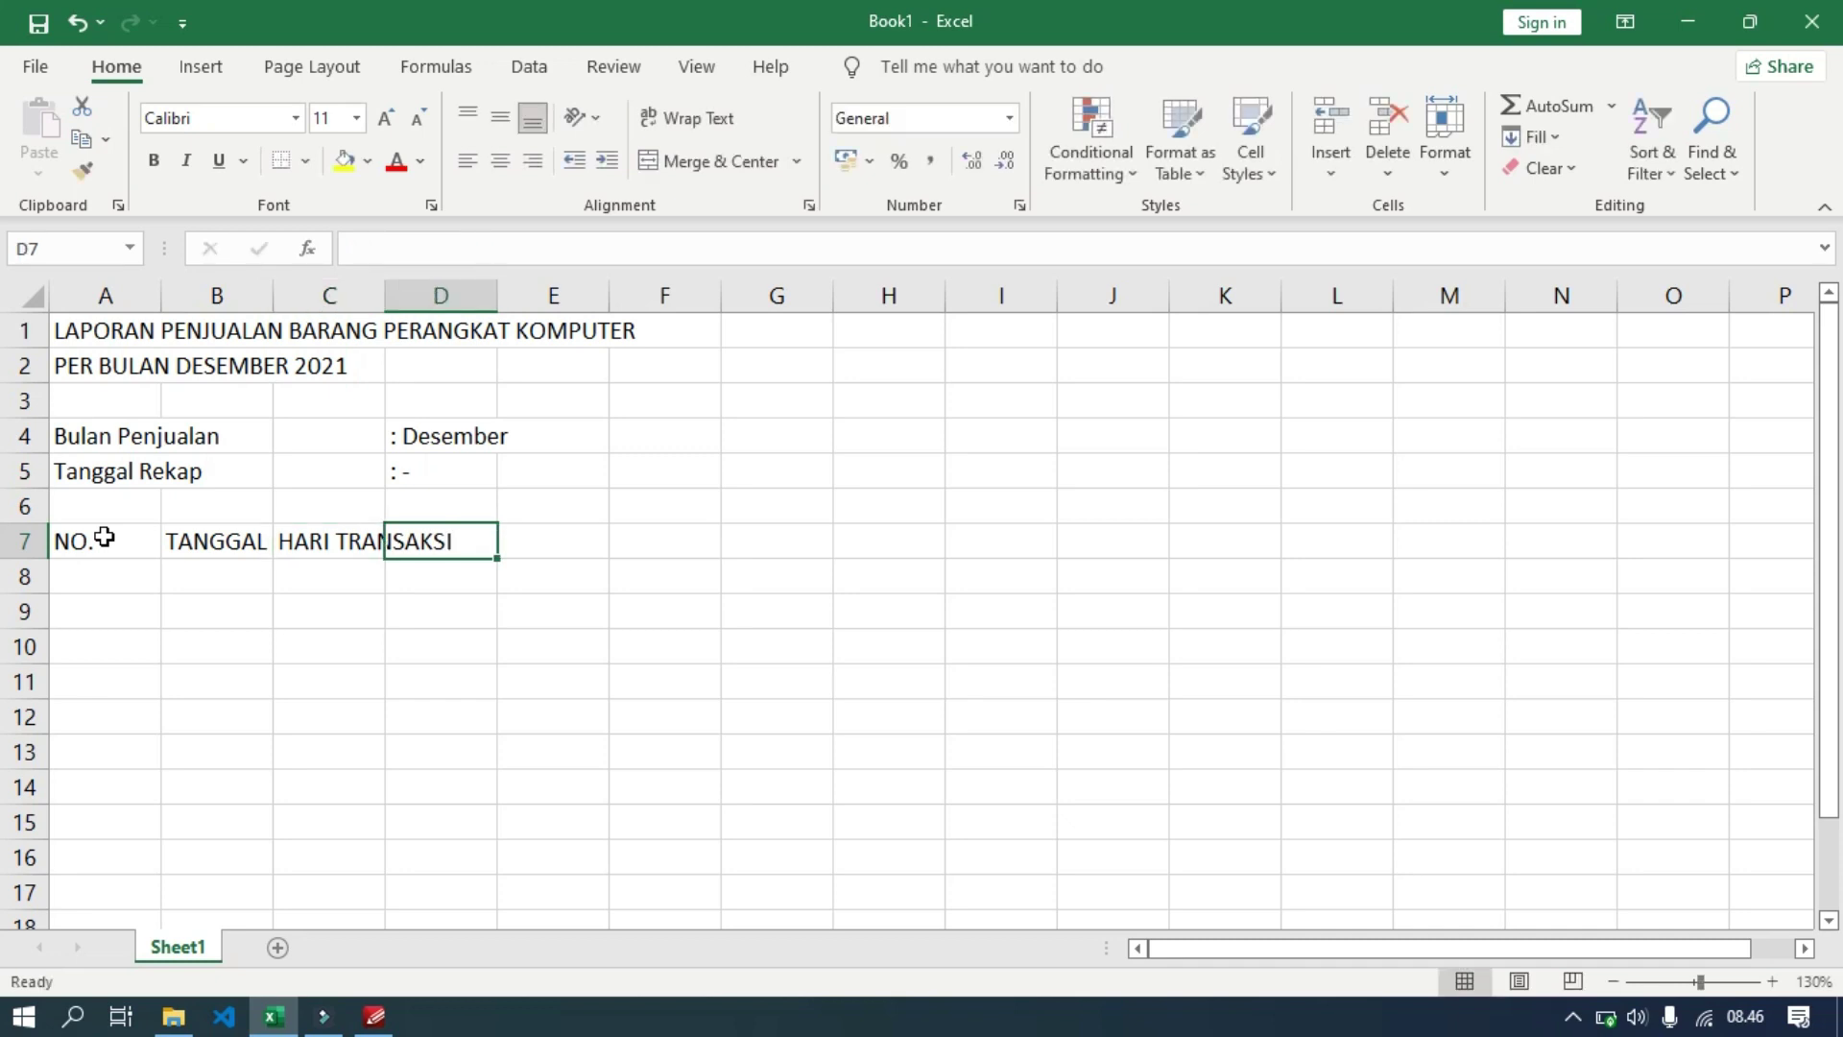
Continue row 7 with NAMA BARANG, JUMLAH TRANSAKSI and HARGA MODAL in D7:F7.
text(NAMA)
key(BackSpace)
key(BackSpace)
key(BackSpace)
key(BackSpace)
text(NAMA BARANG)
key(Tab)
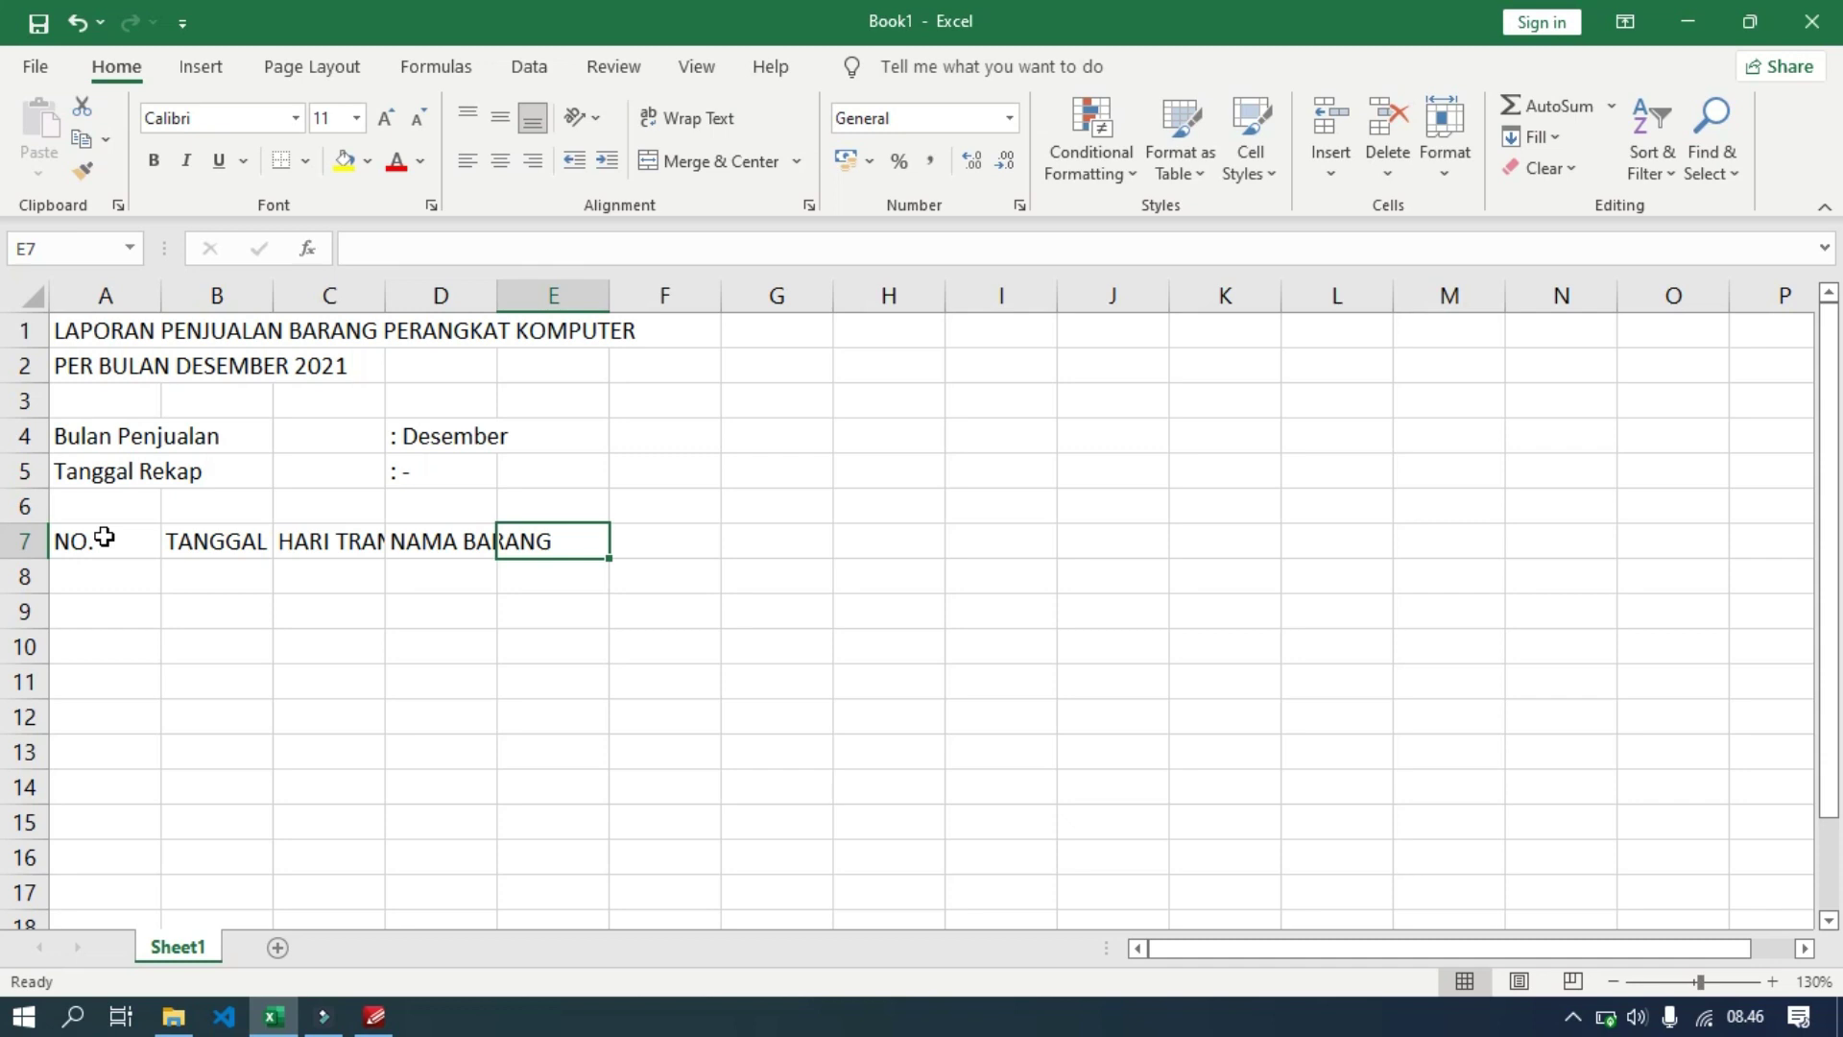
text(JUMLAH TRANSAKSI)
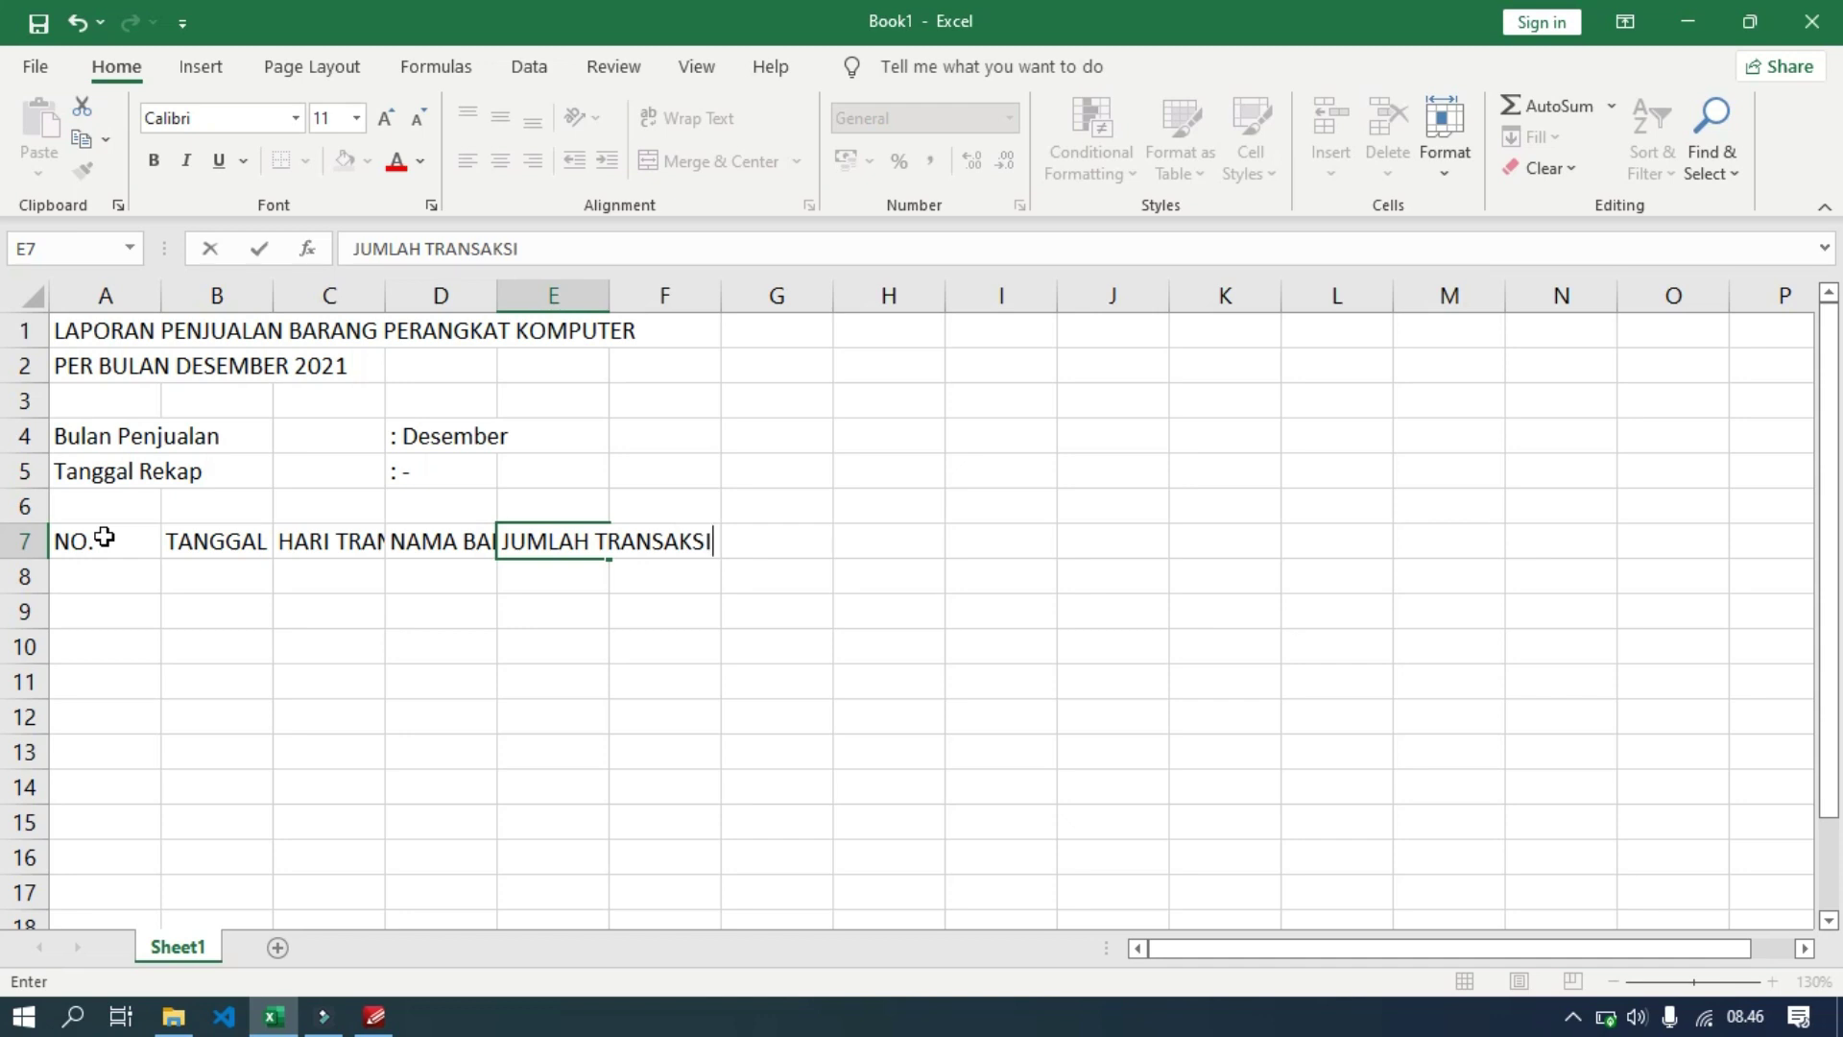
key(Tab)
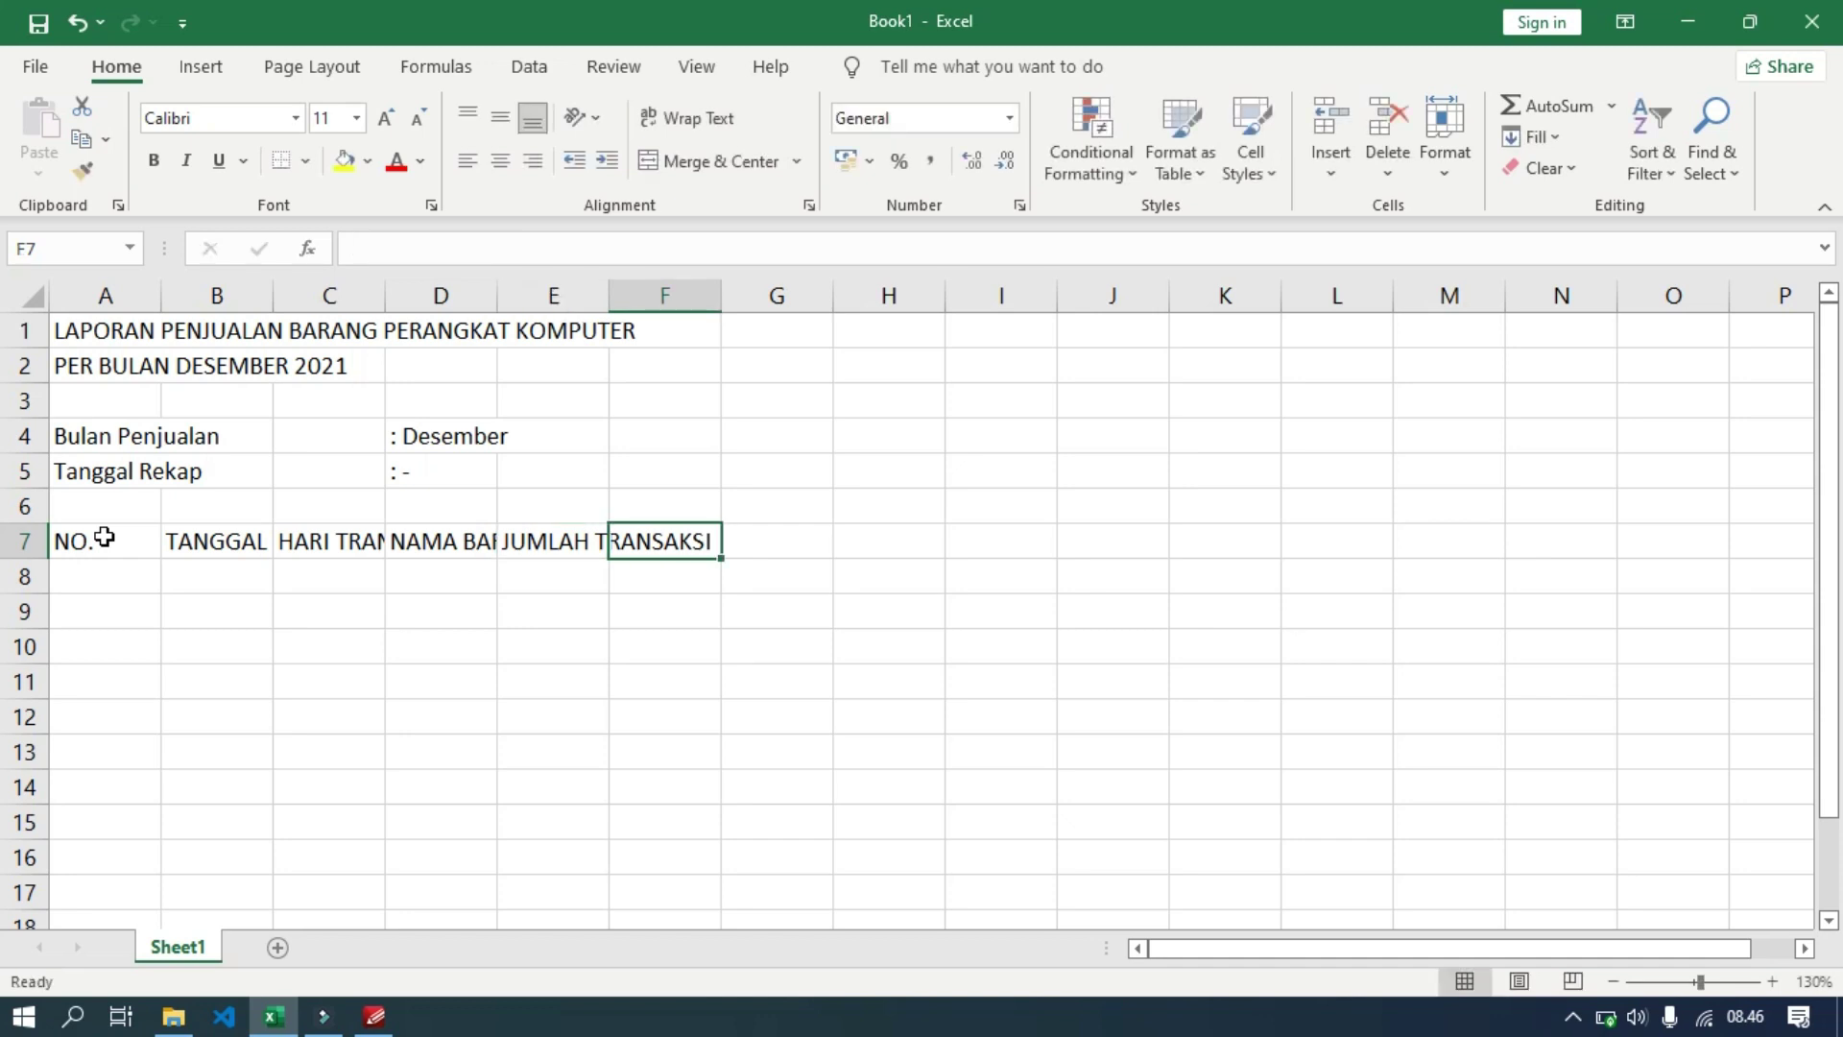
text(HARGA MODAL)
Add the headers HARGA JUAL and STOK AWAL in G7 and H7.
key(Tab)
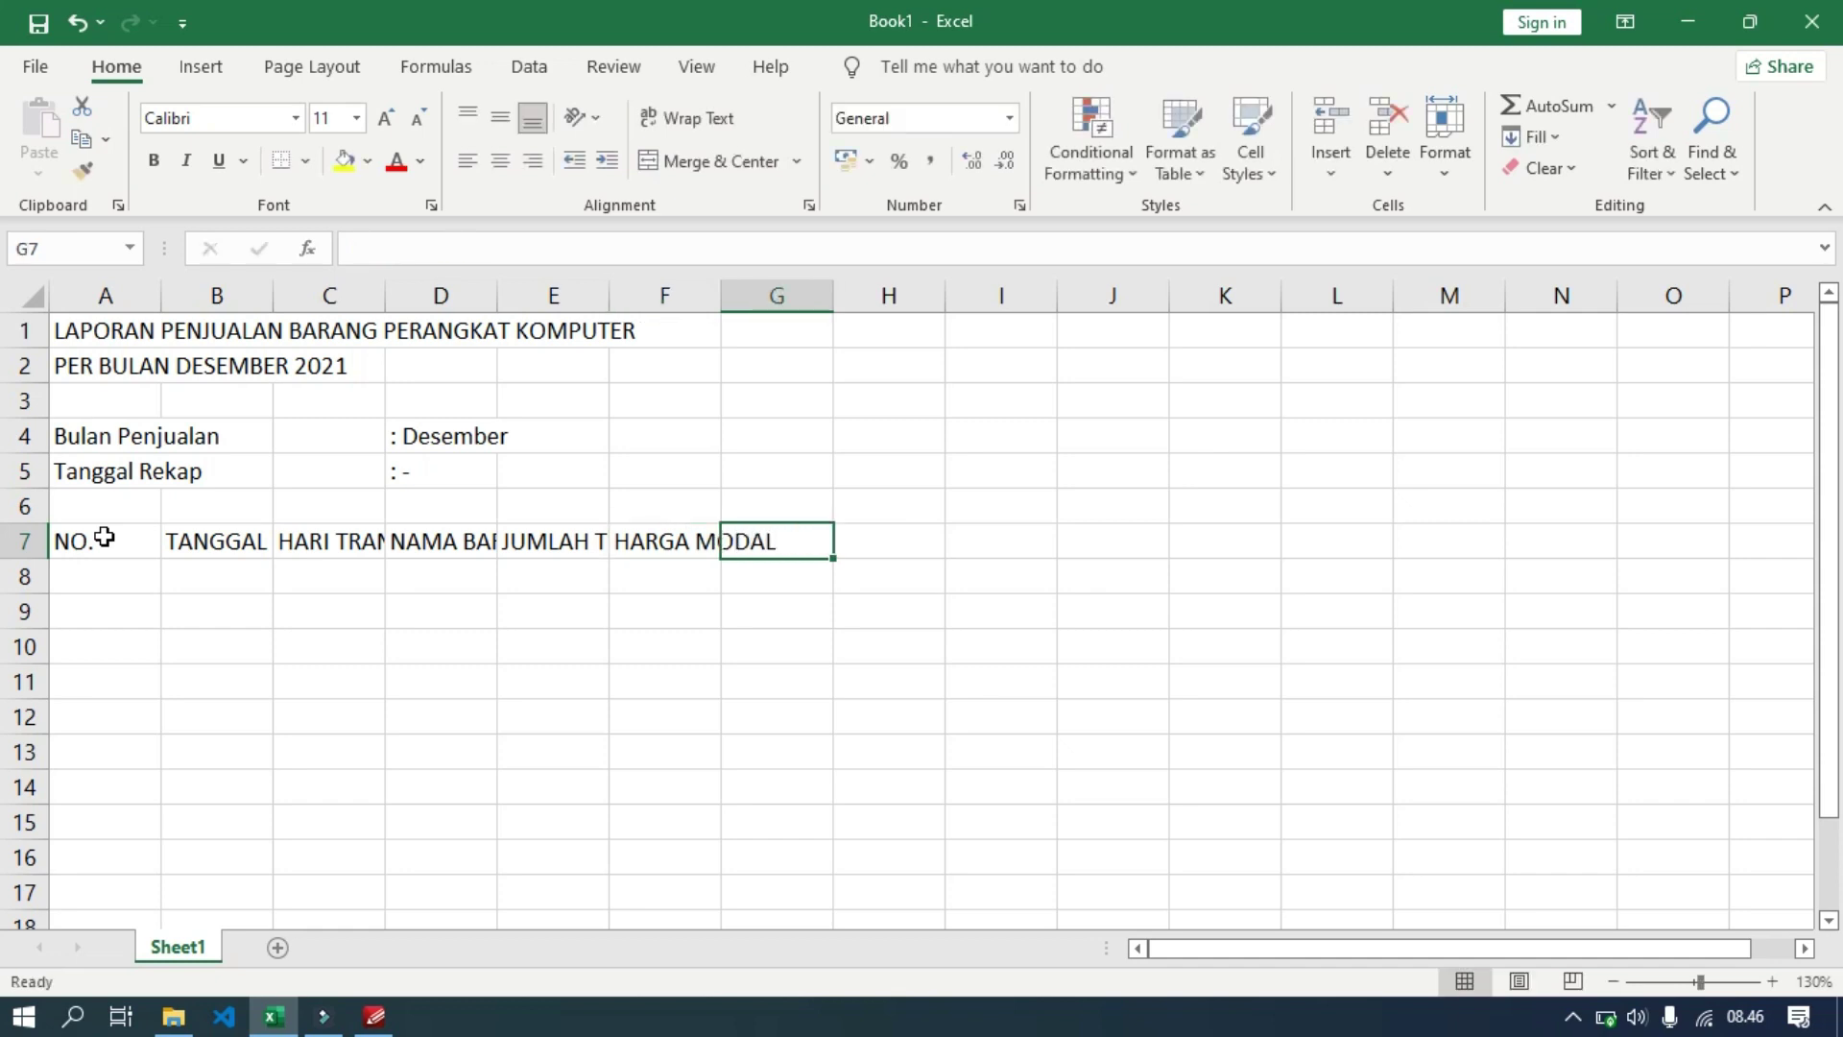
text(HARGA JUA L)
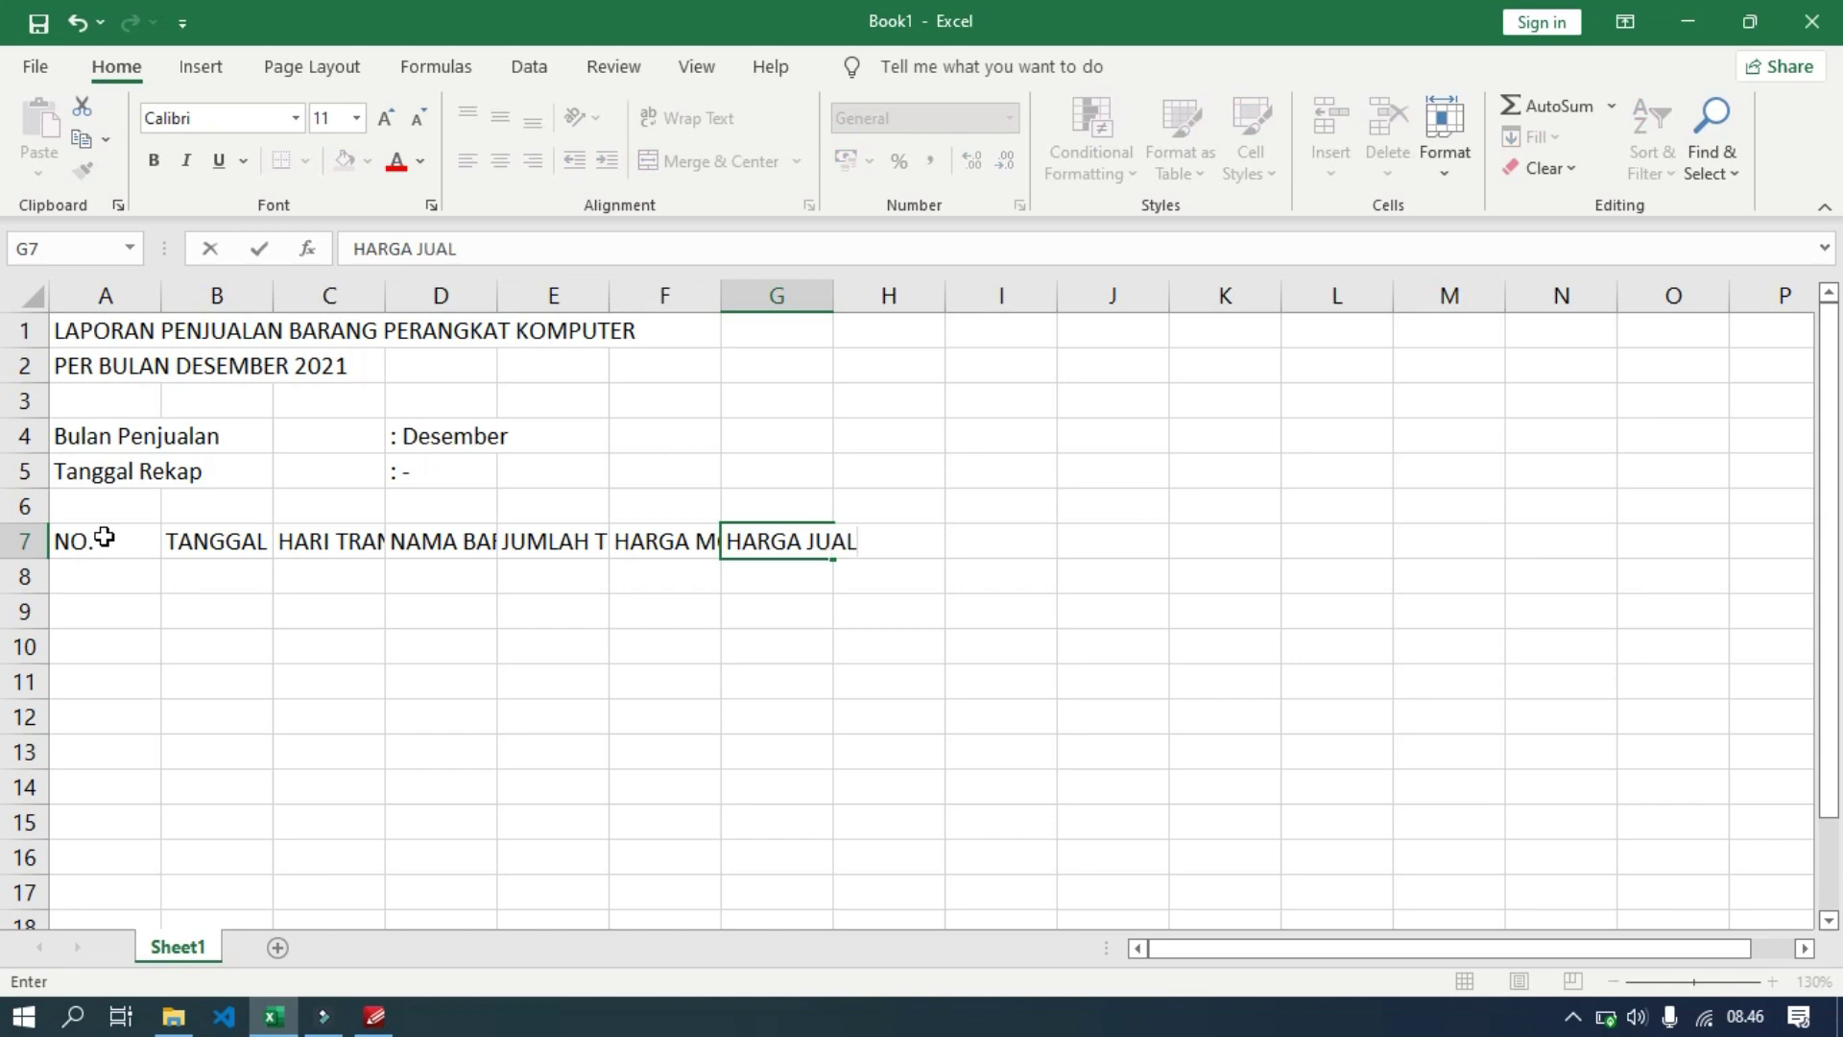
key(Tab)
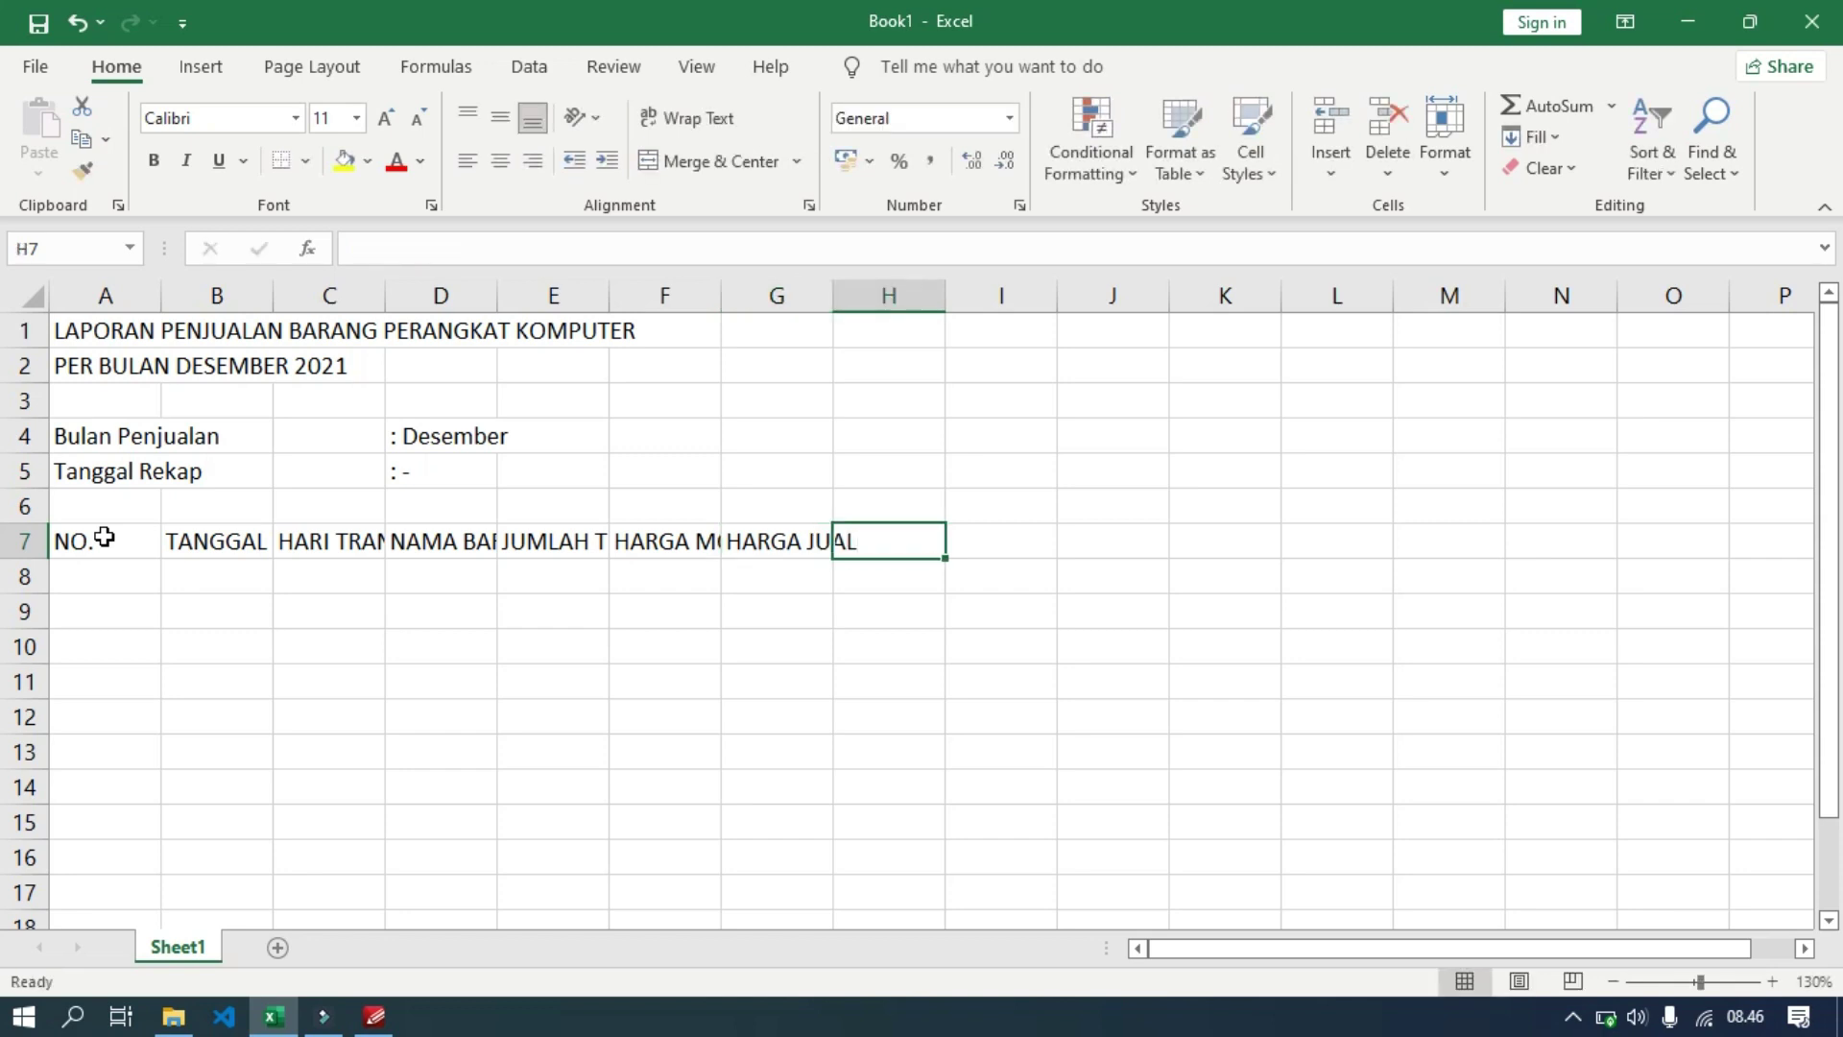
text(STOK AWAL)
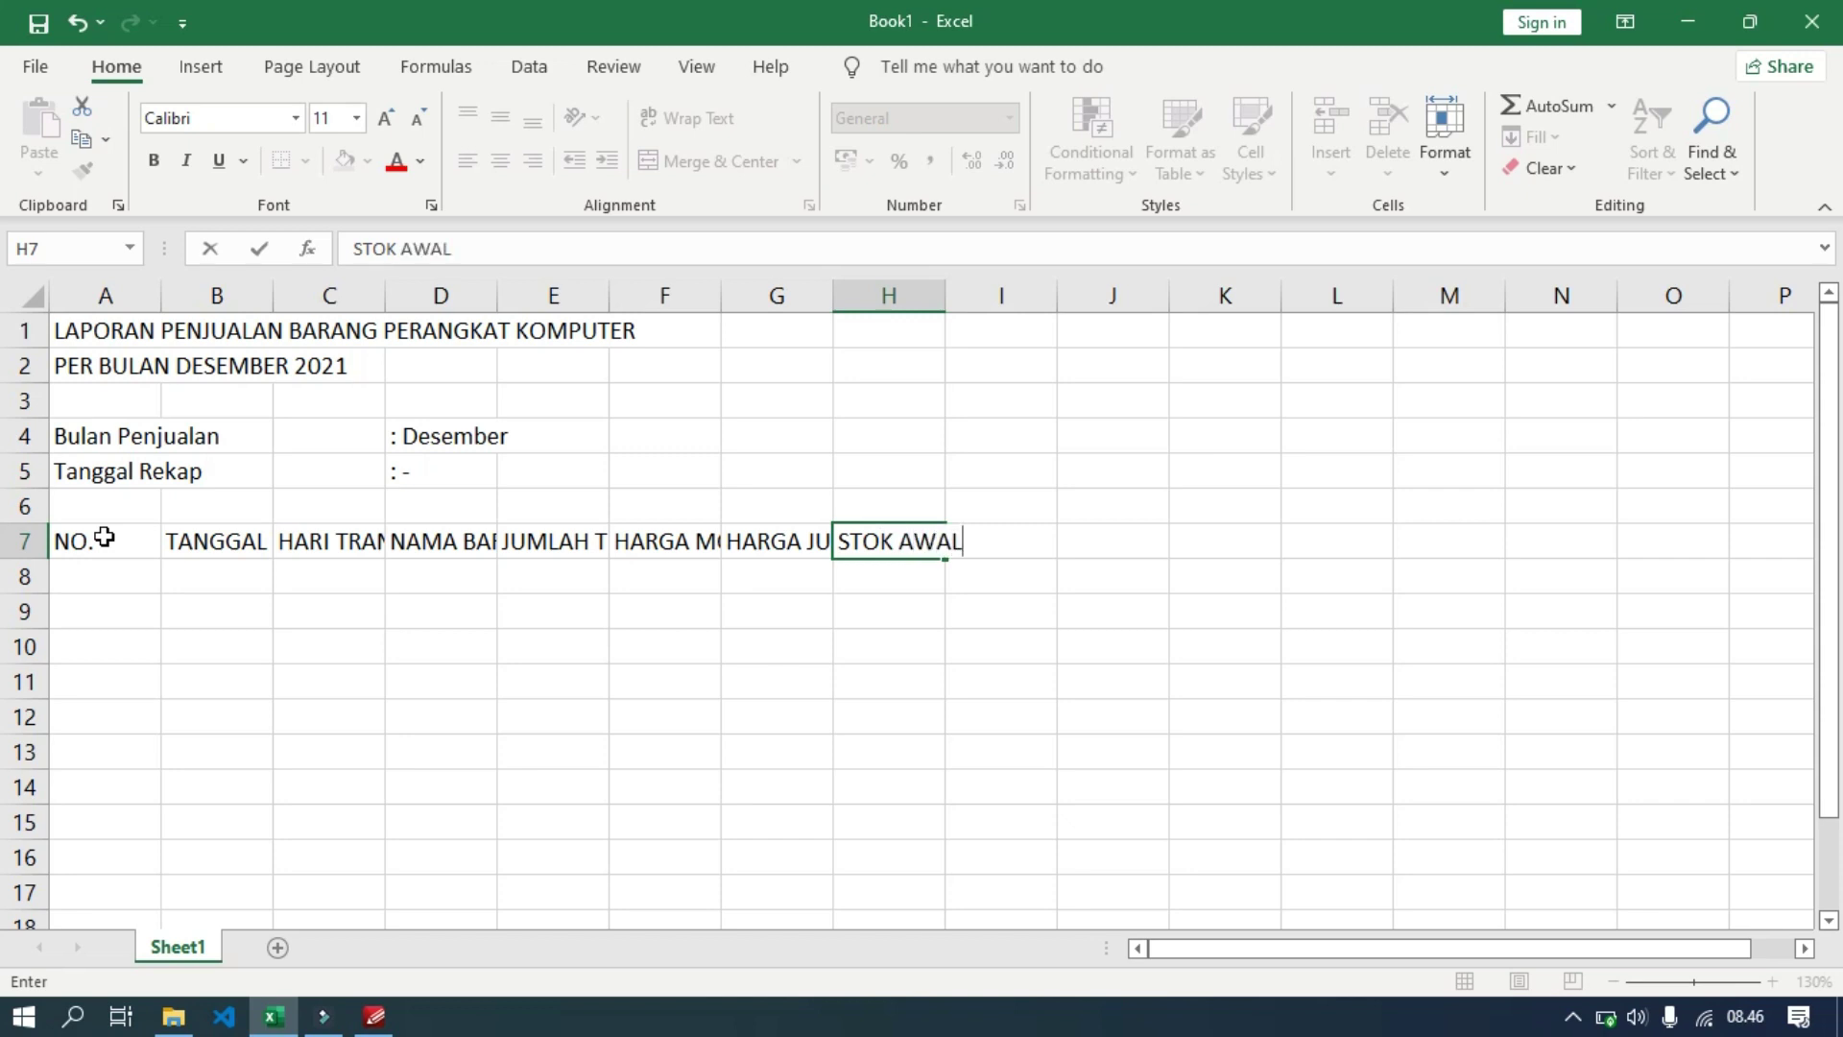
key(Tab)
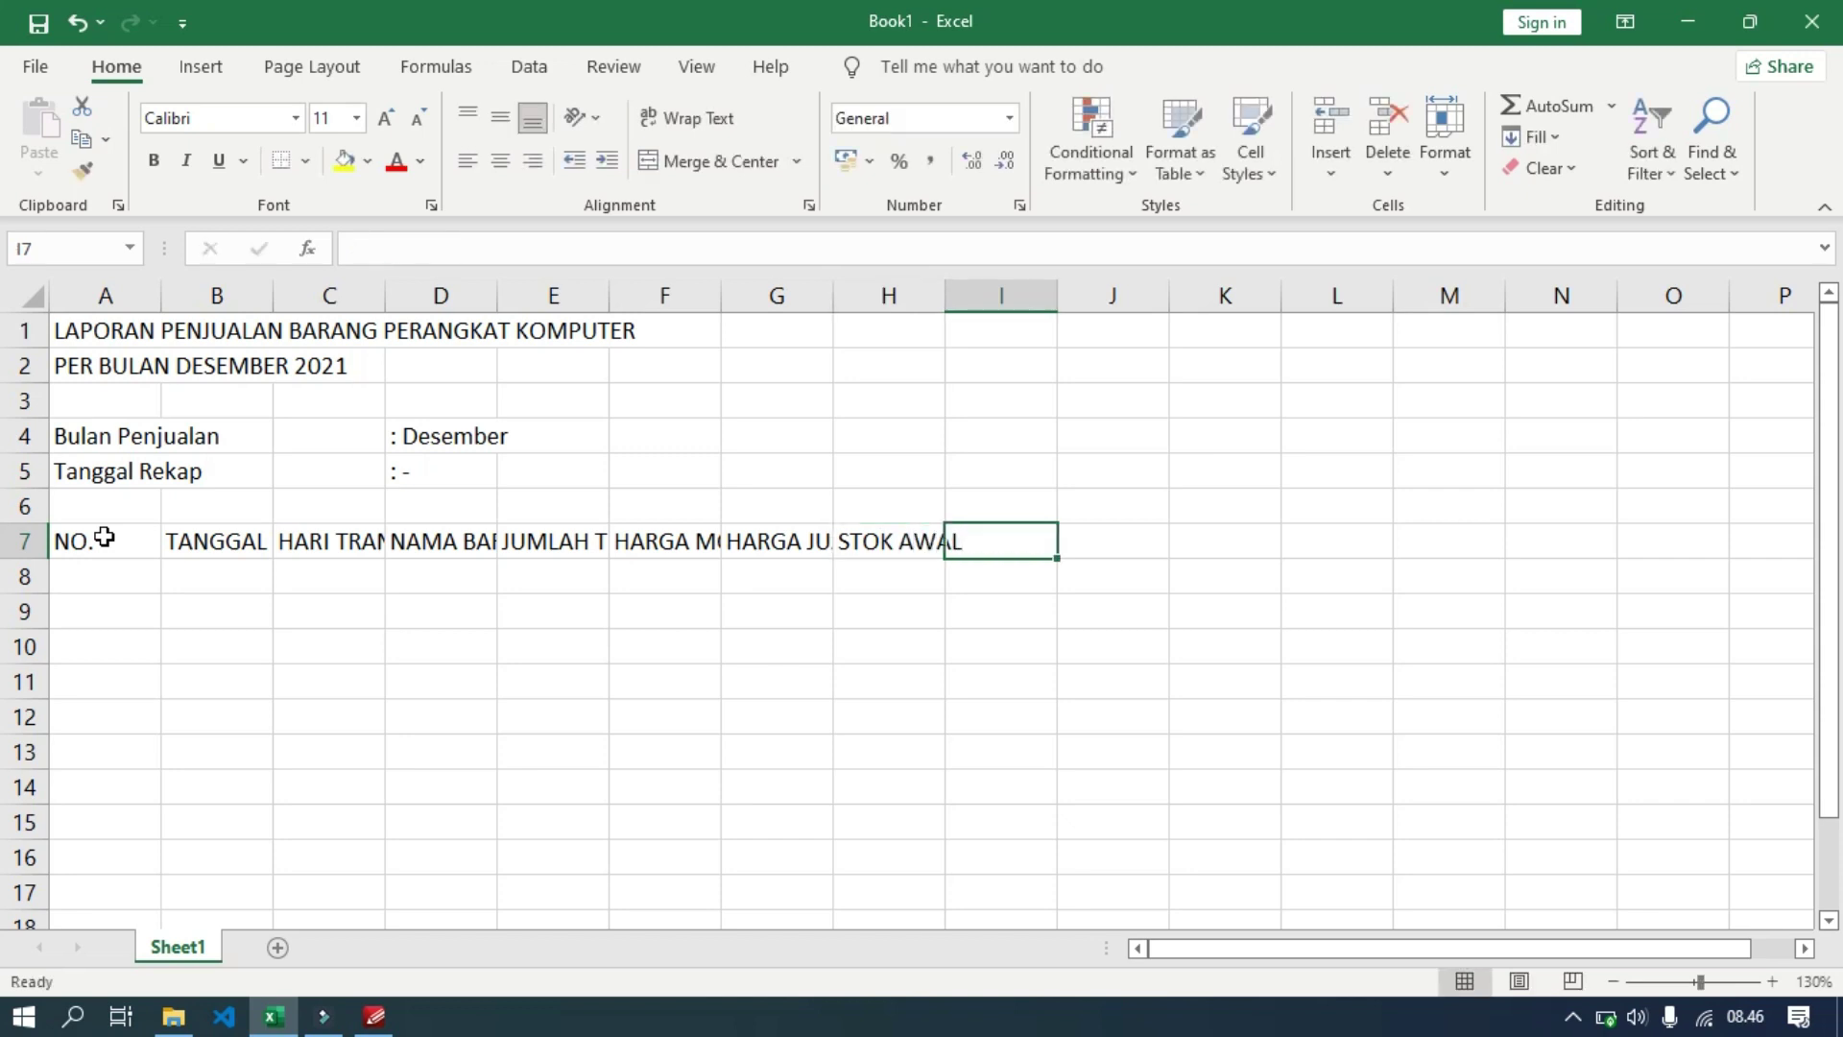
Finish the header row with SISA BARANG, JUMLAH BAYAR and LABA in I7:K7.
text(SISA )
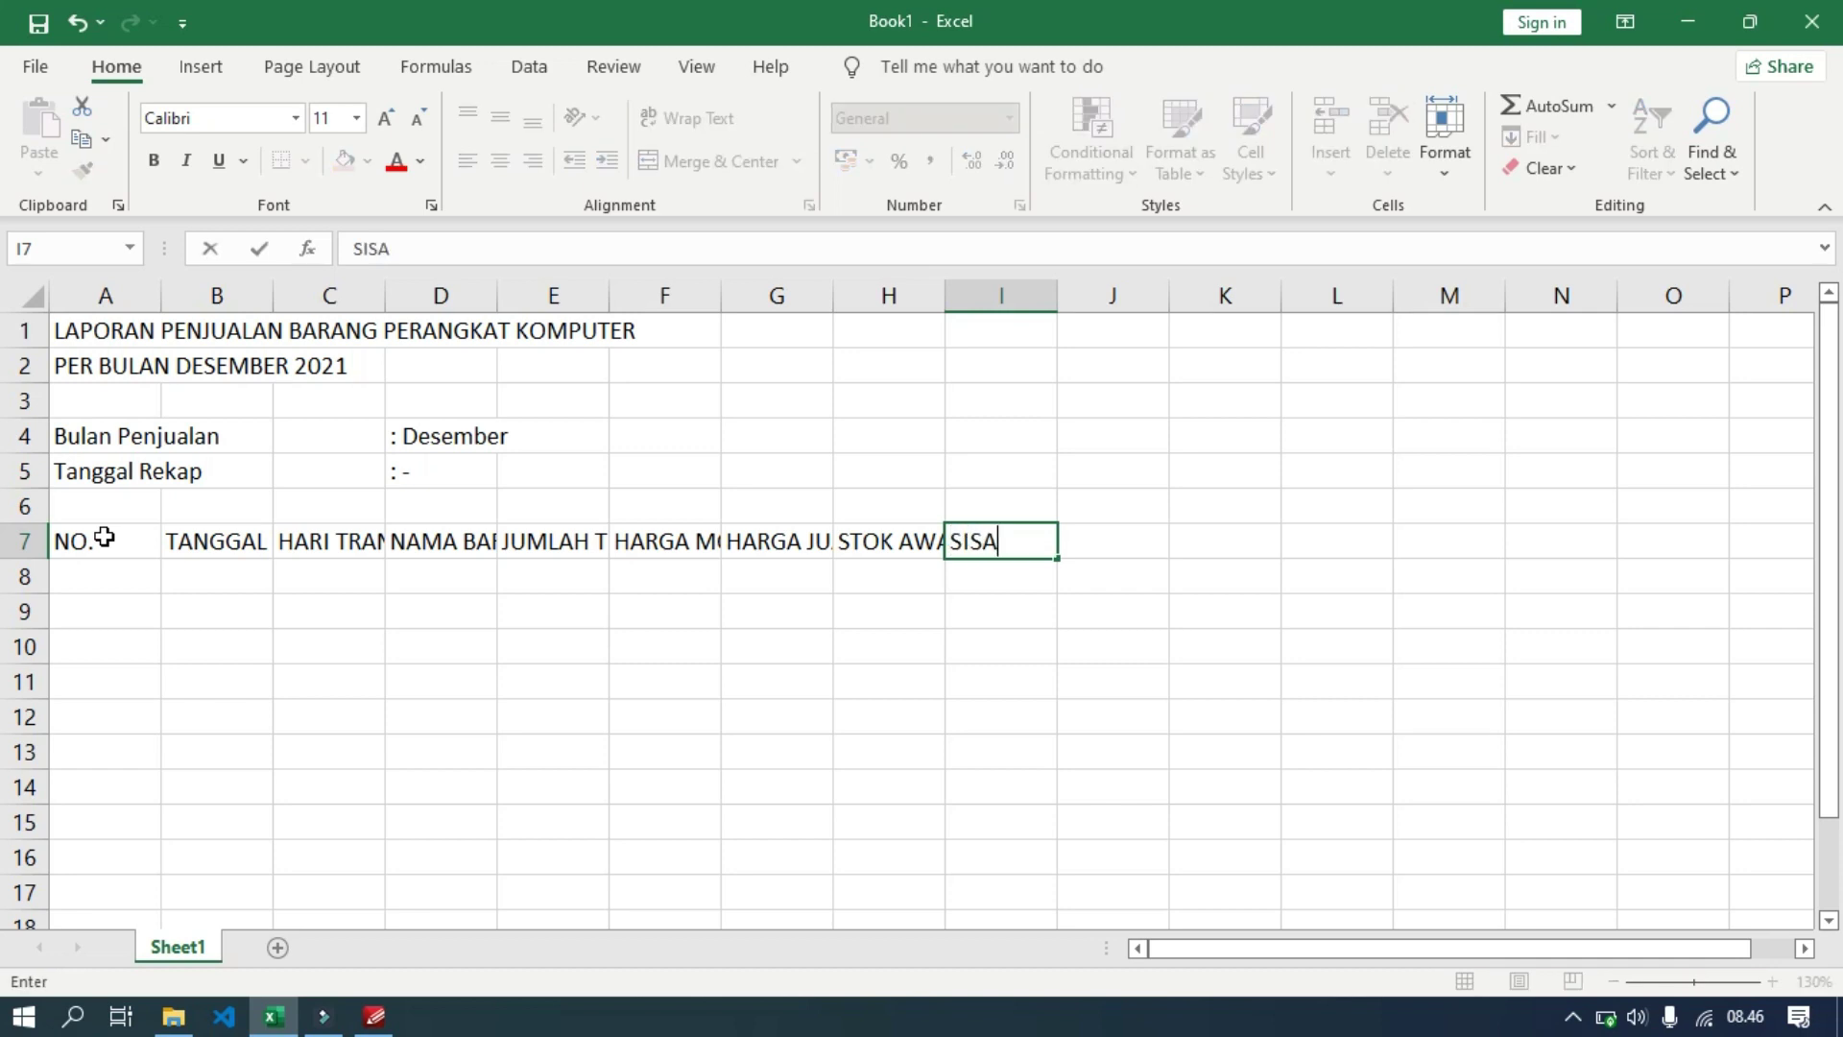
text(BARANG)
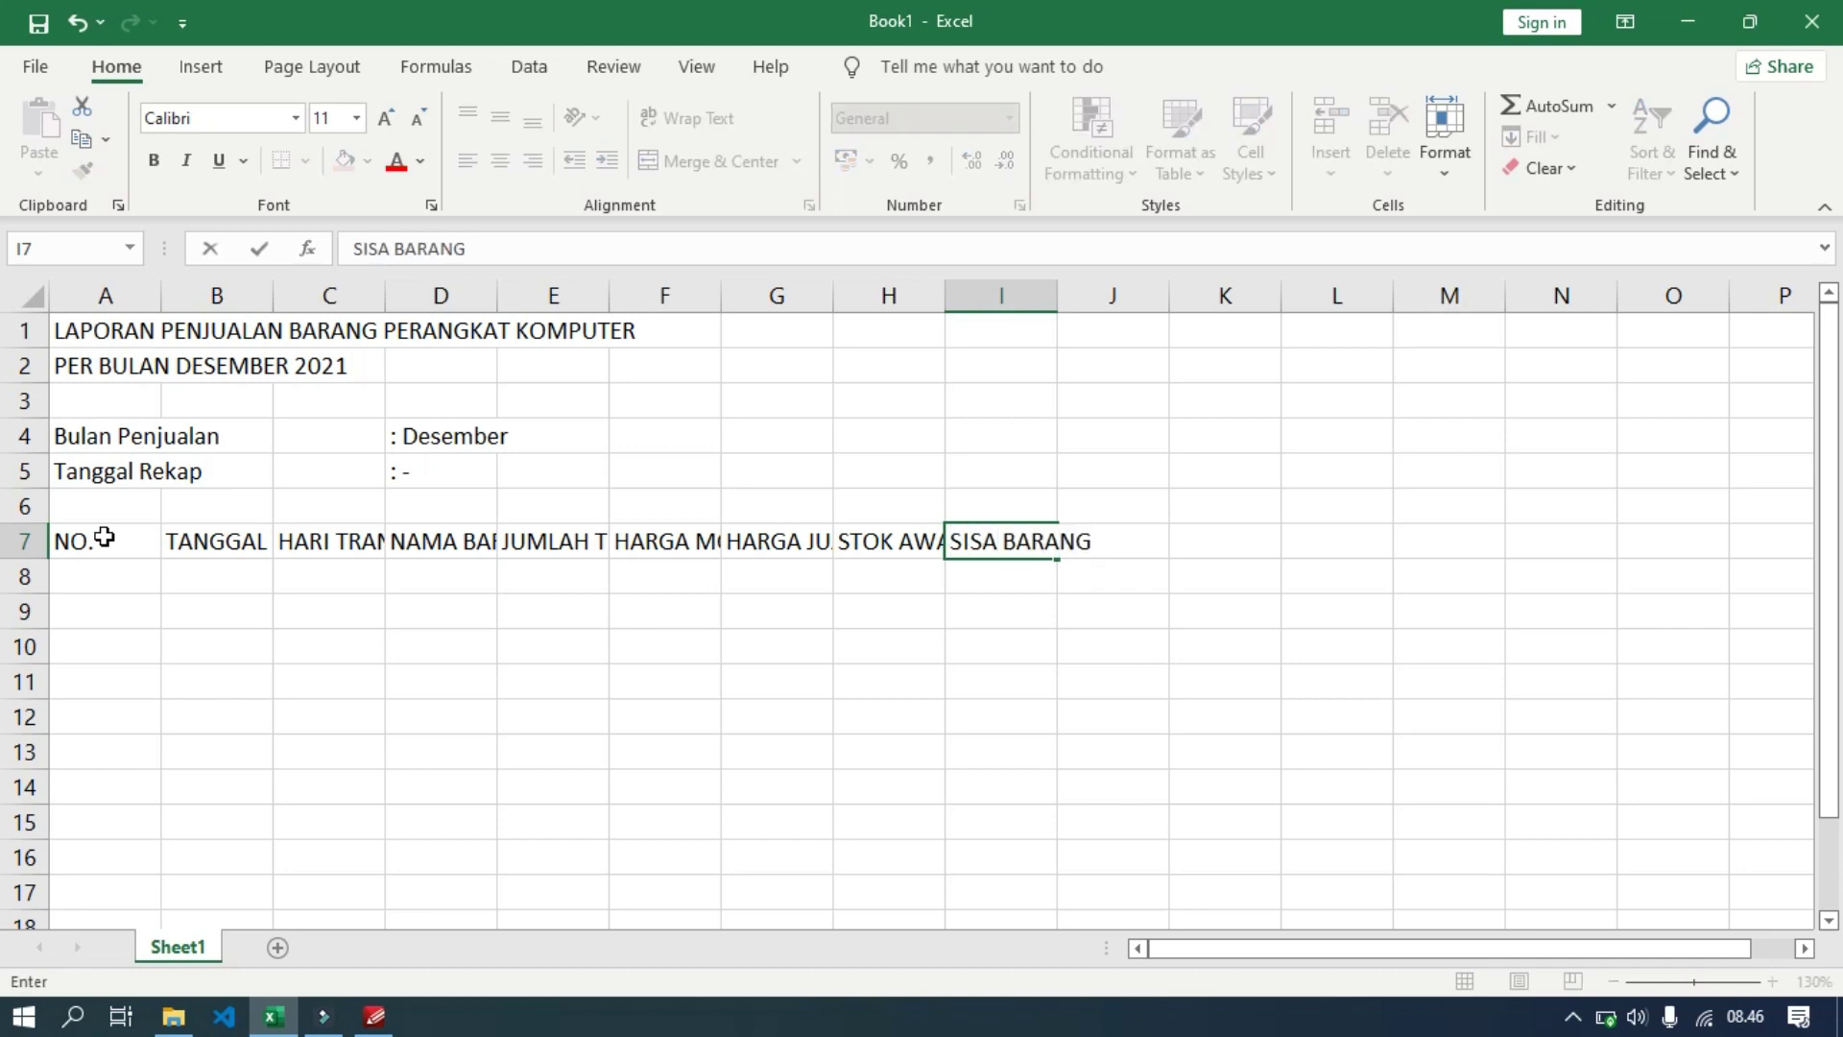
key(Tab)
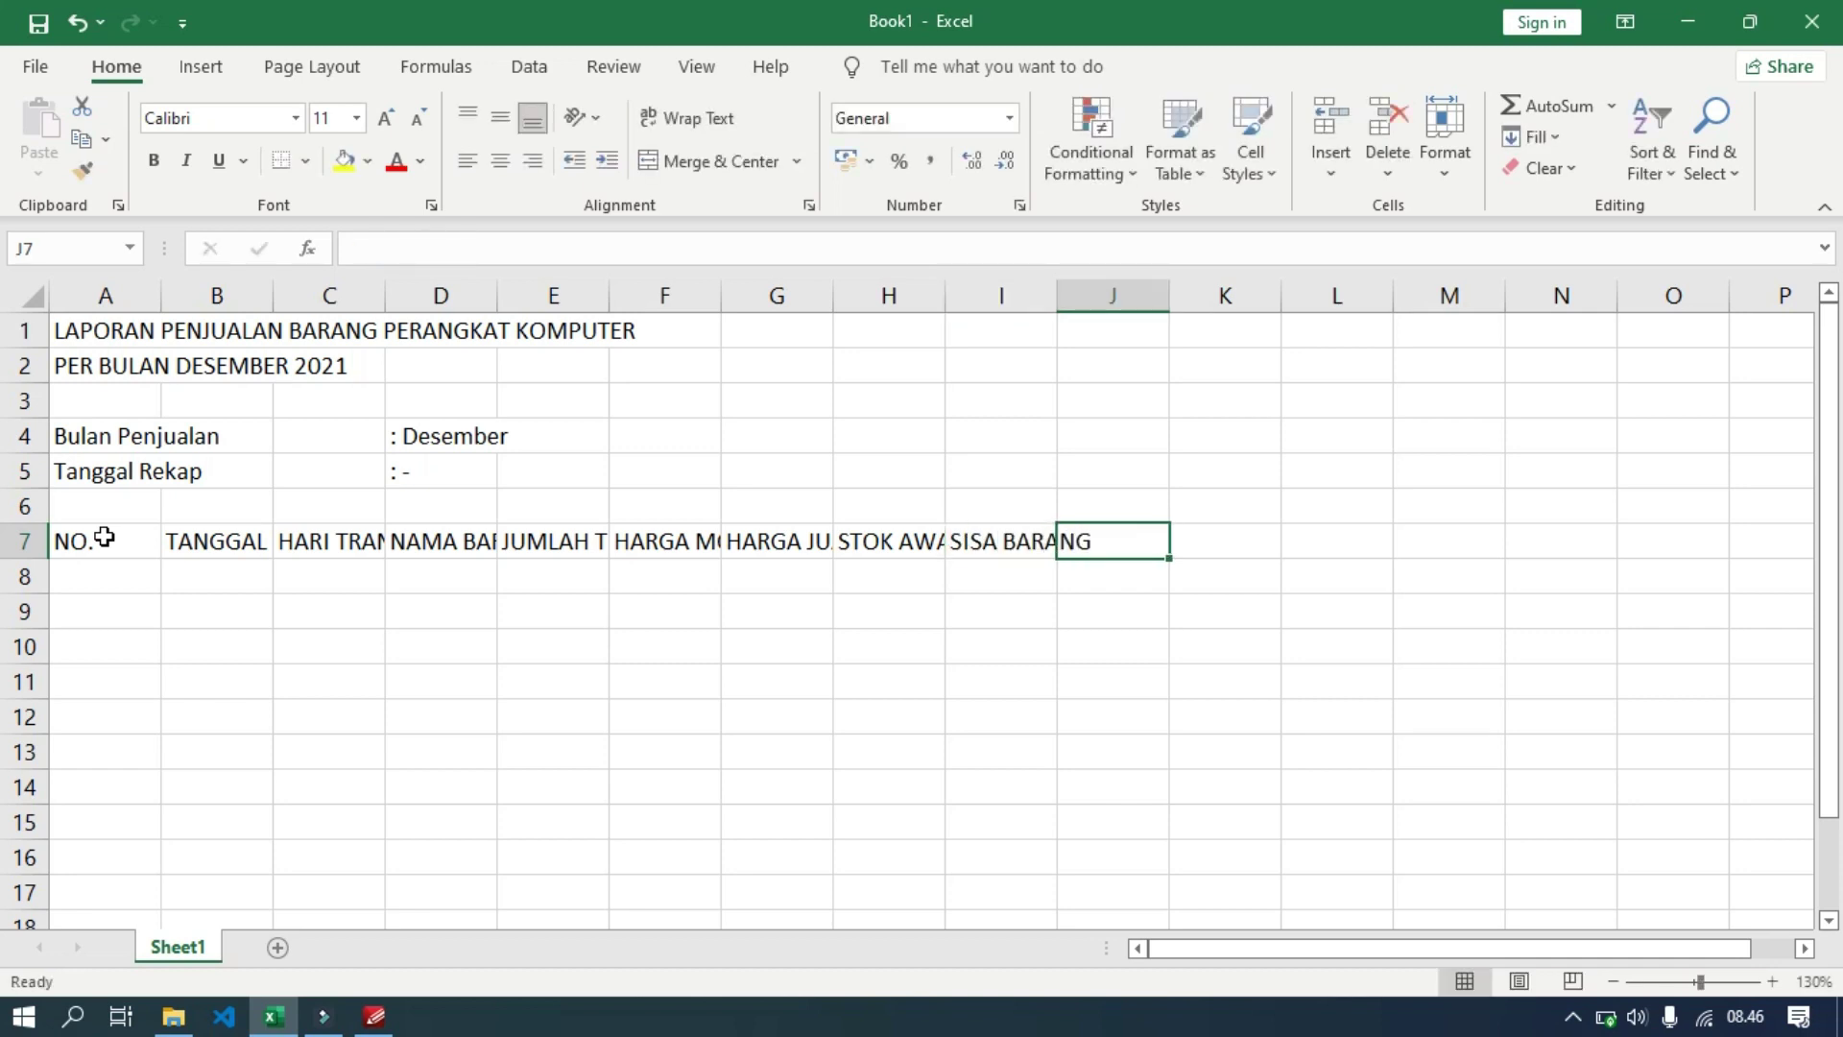
text(JUMLAH BAYAR)
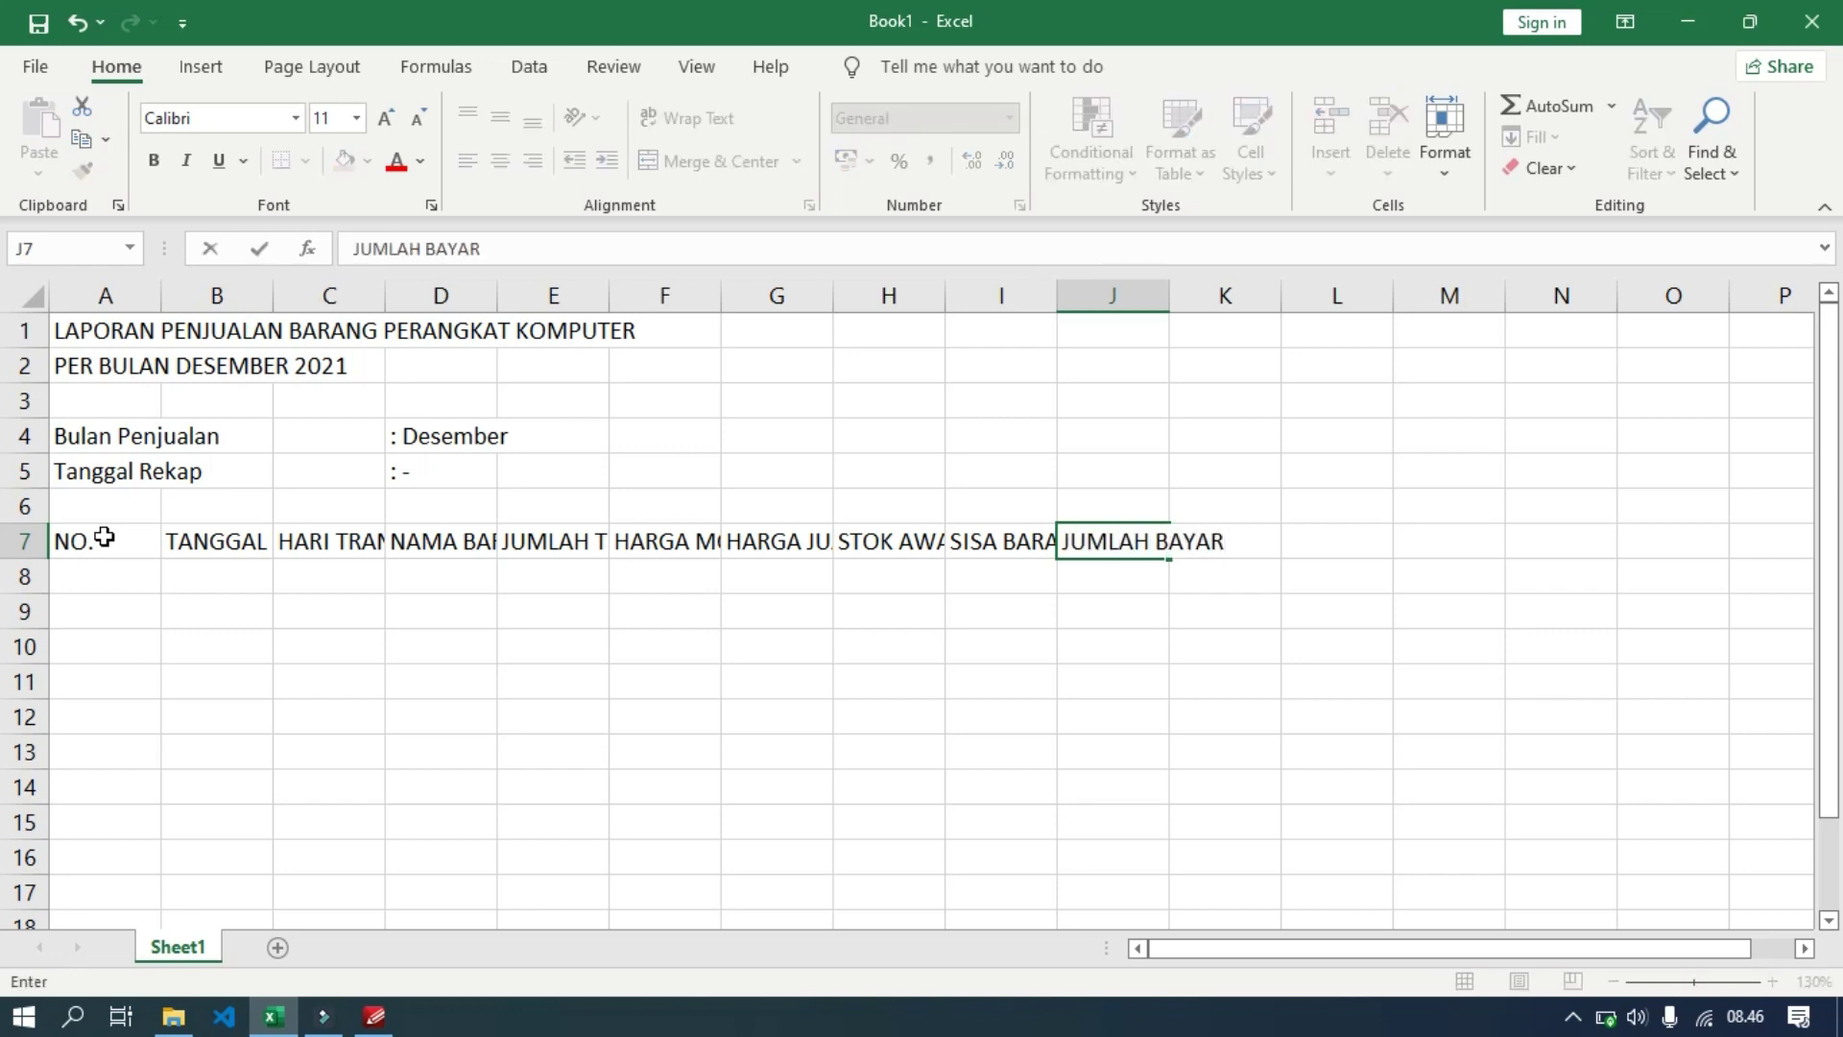
key(Tab)
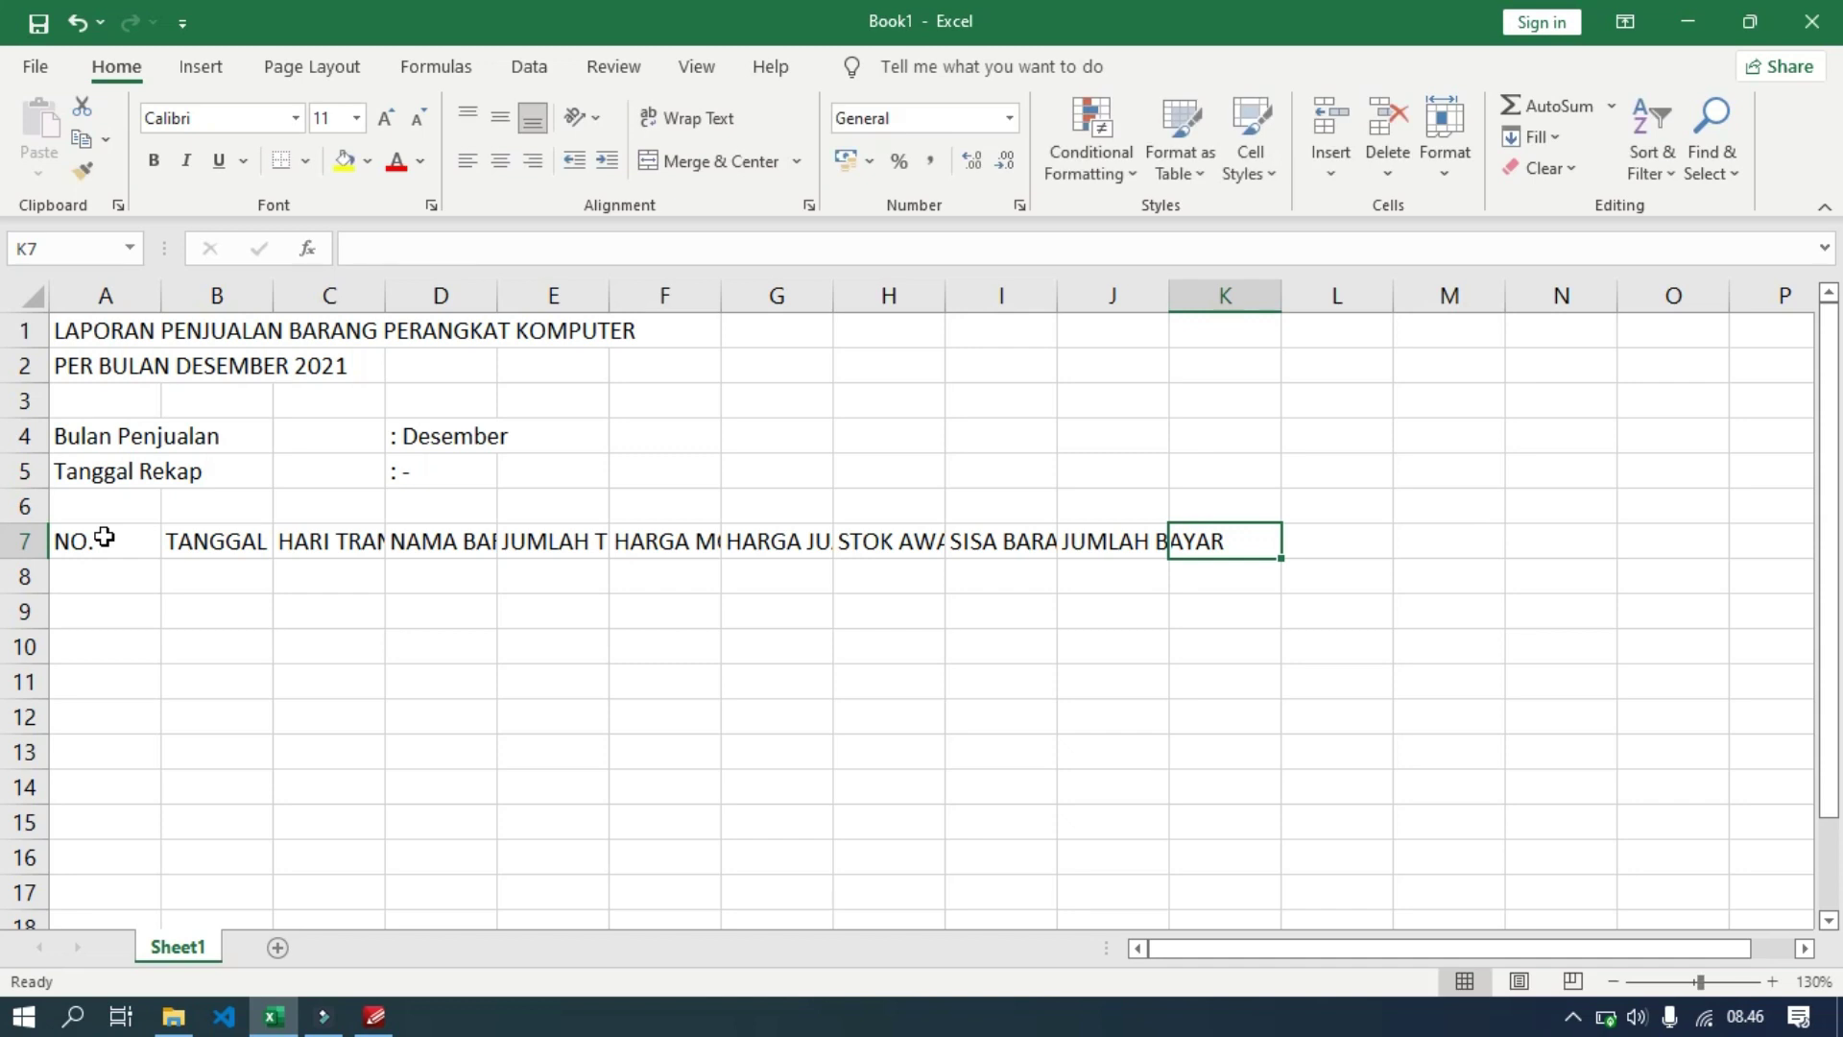
text(LABA)
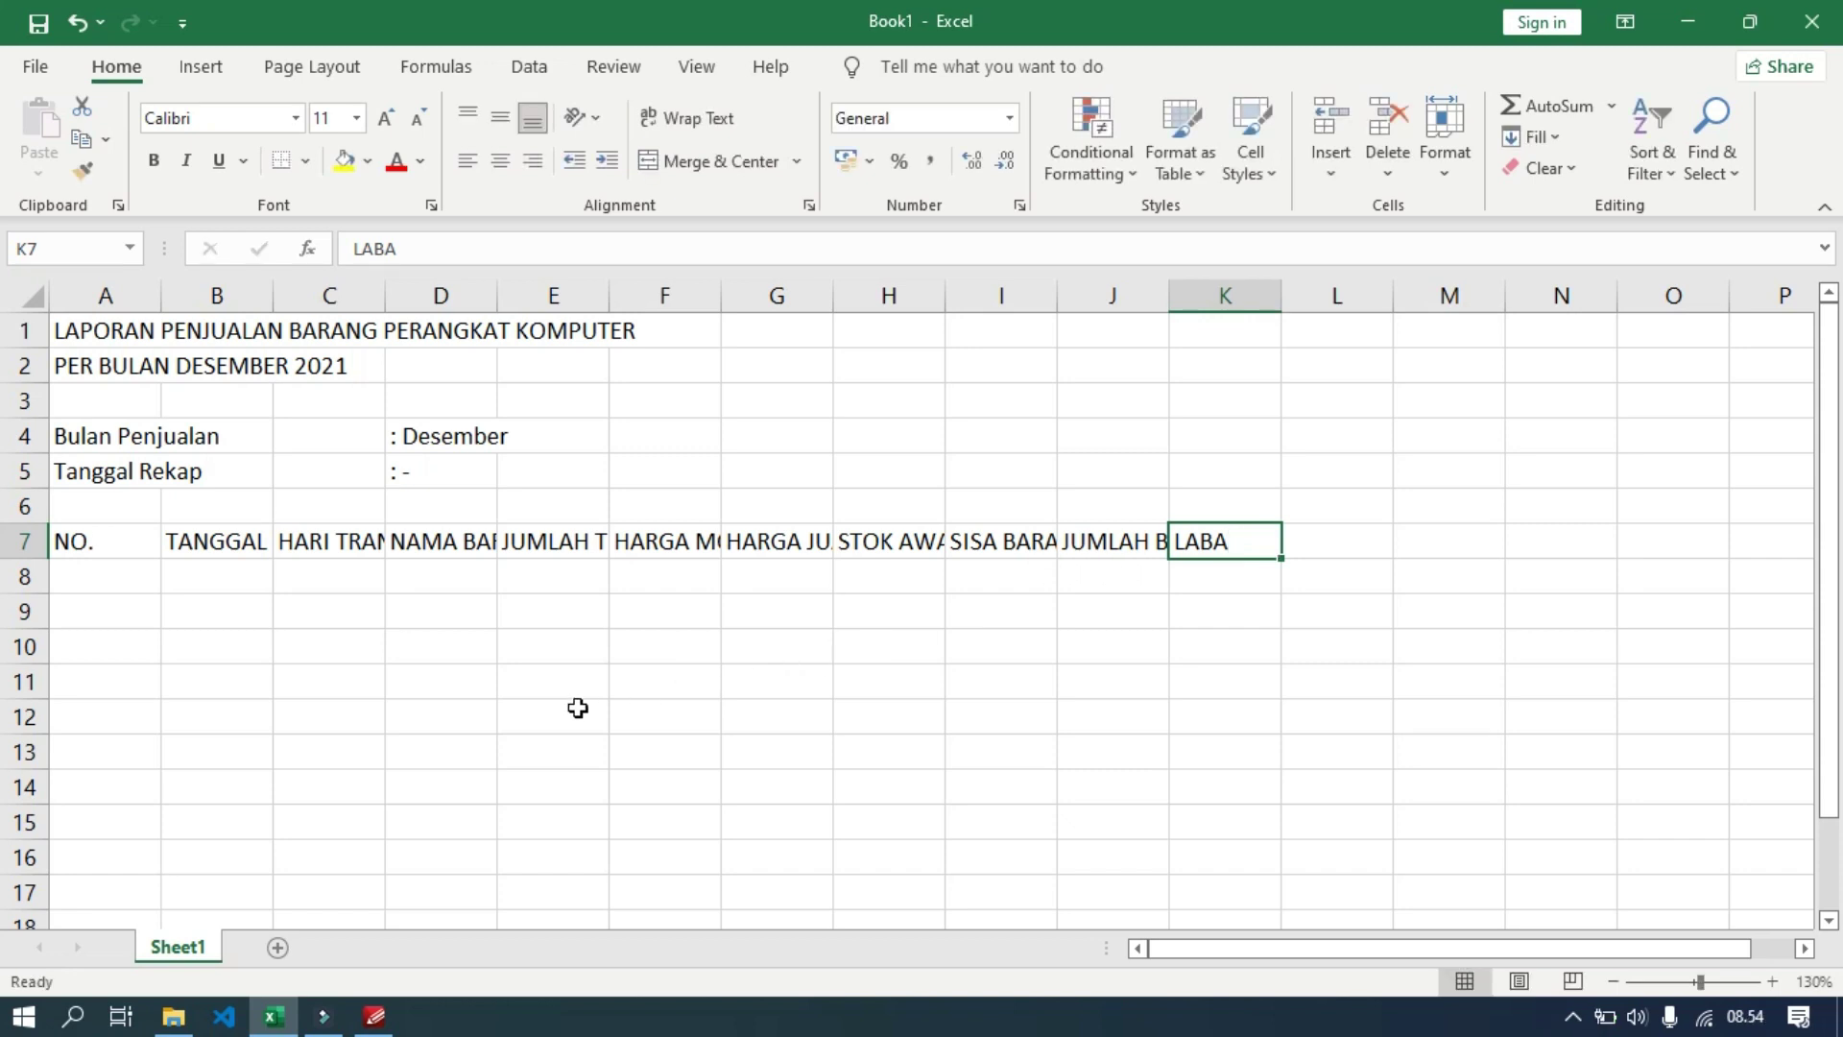
click(375, 1016)
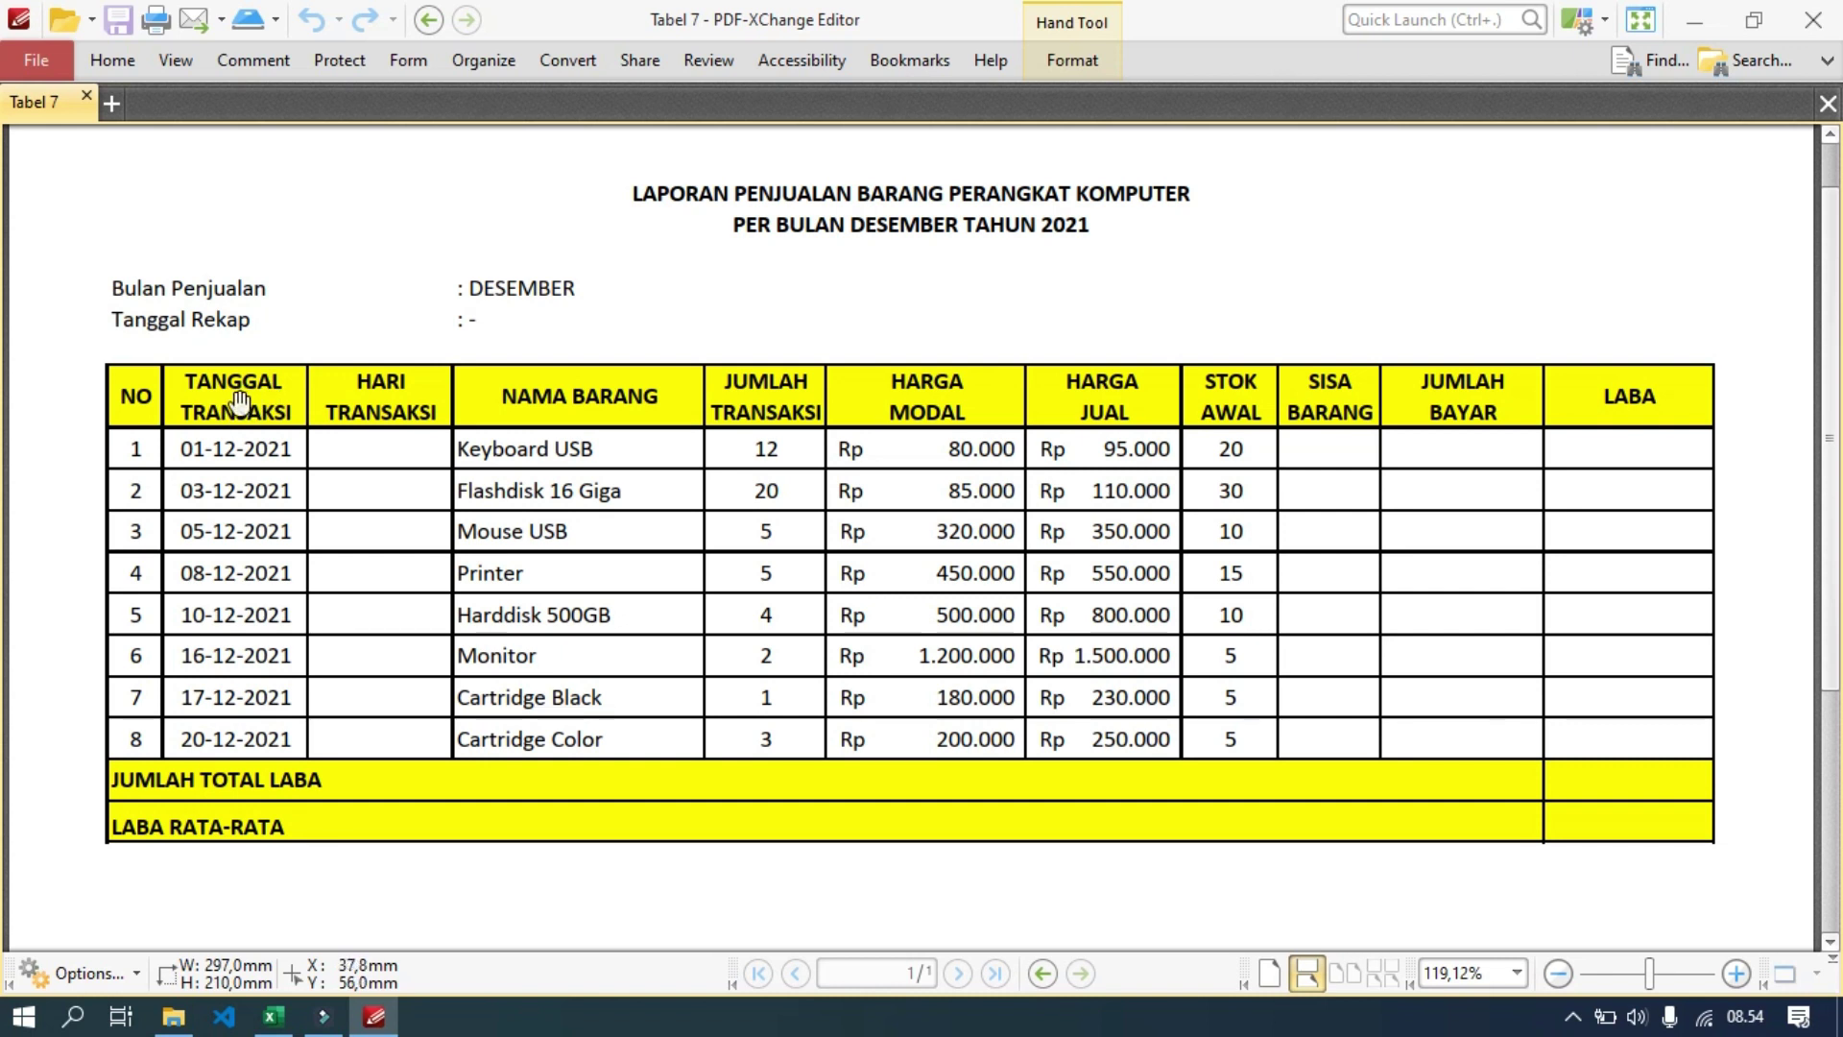
Wrap, widen and centre TANGGAL TRANSAKSI in B7, and centre NO. in A7.
click(274, 1016)
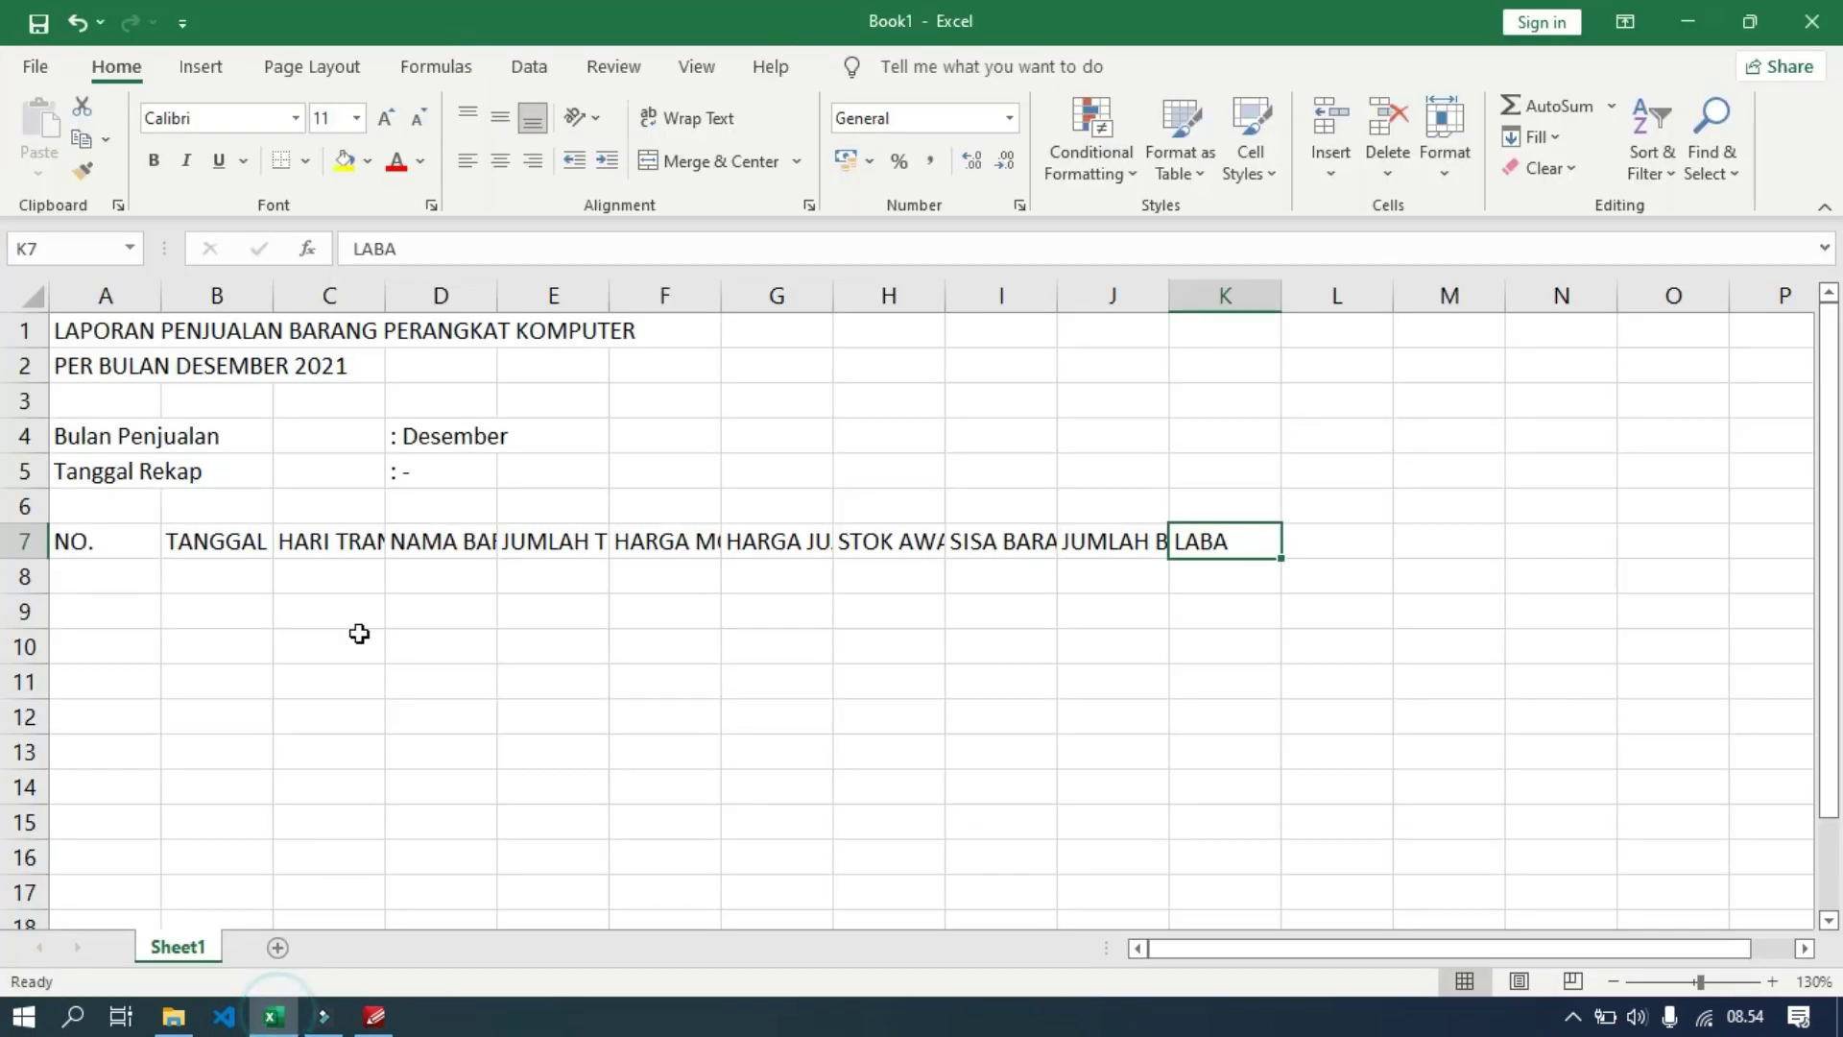
click(217, 546)
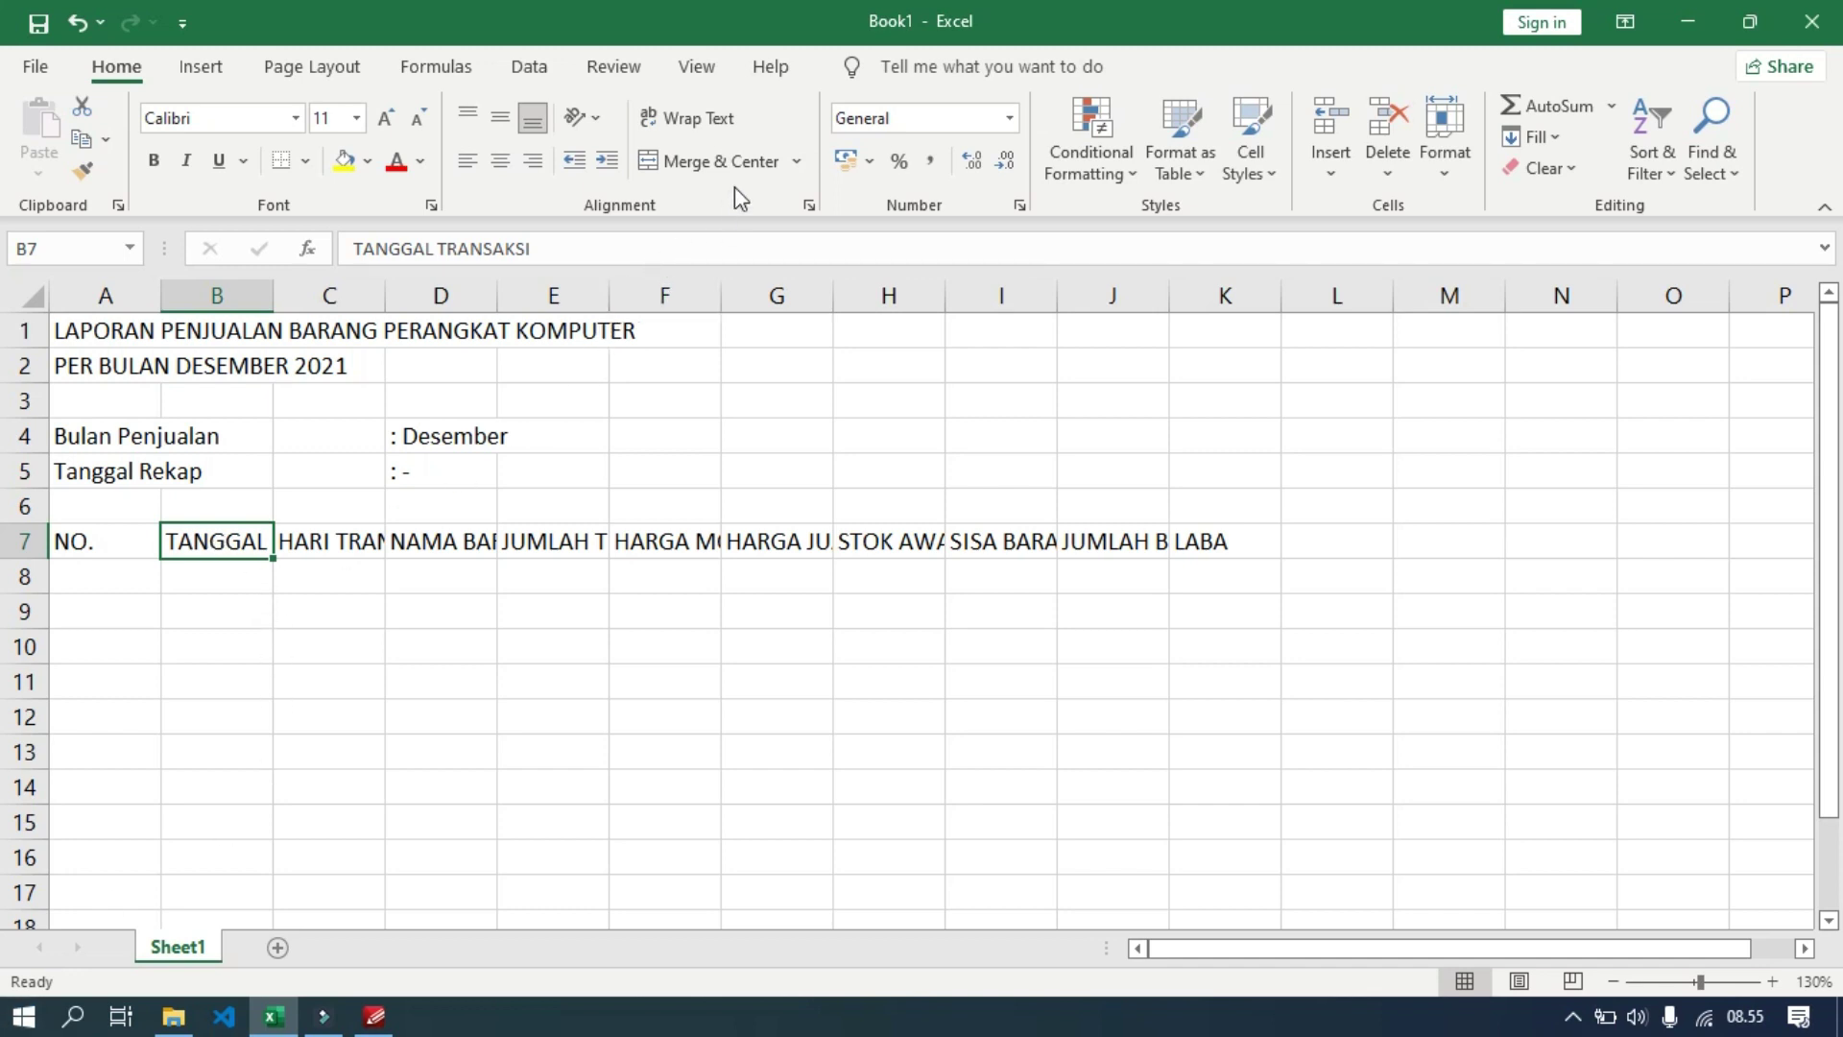
click(721, 126)
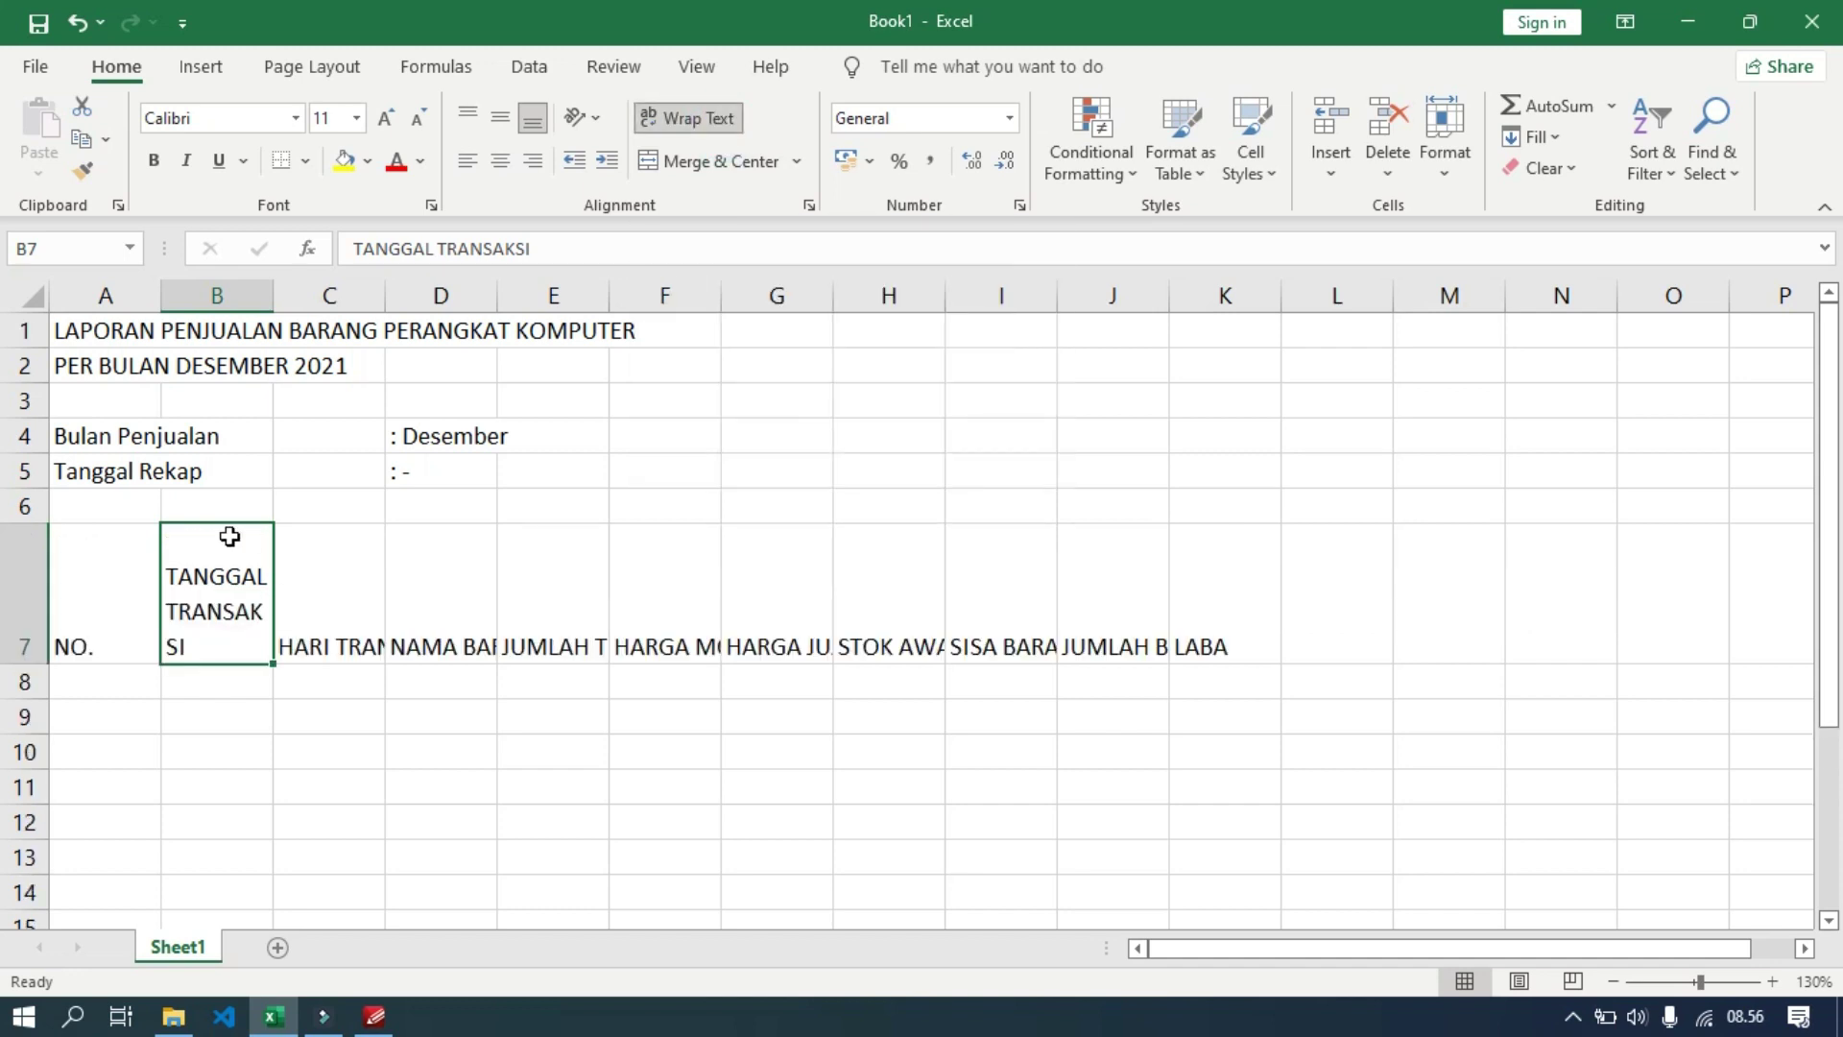
mouse_move(274, 297)
mouse_down()
mouse_move(329, 296)
mouse_move(313, 293)
mouse_up()
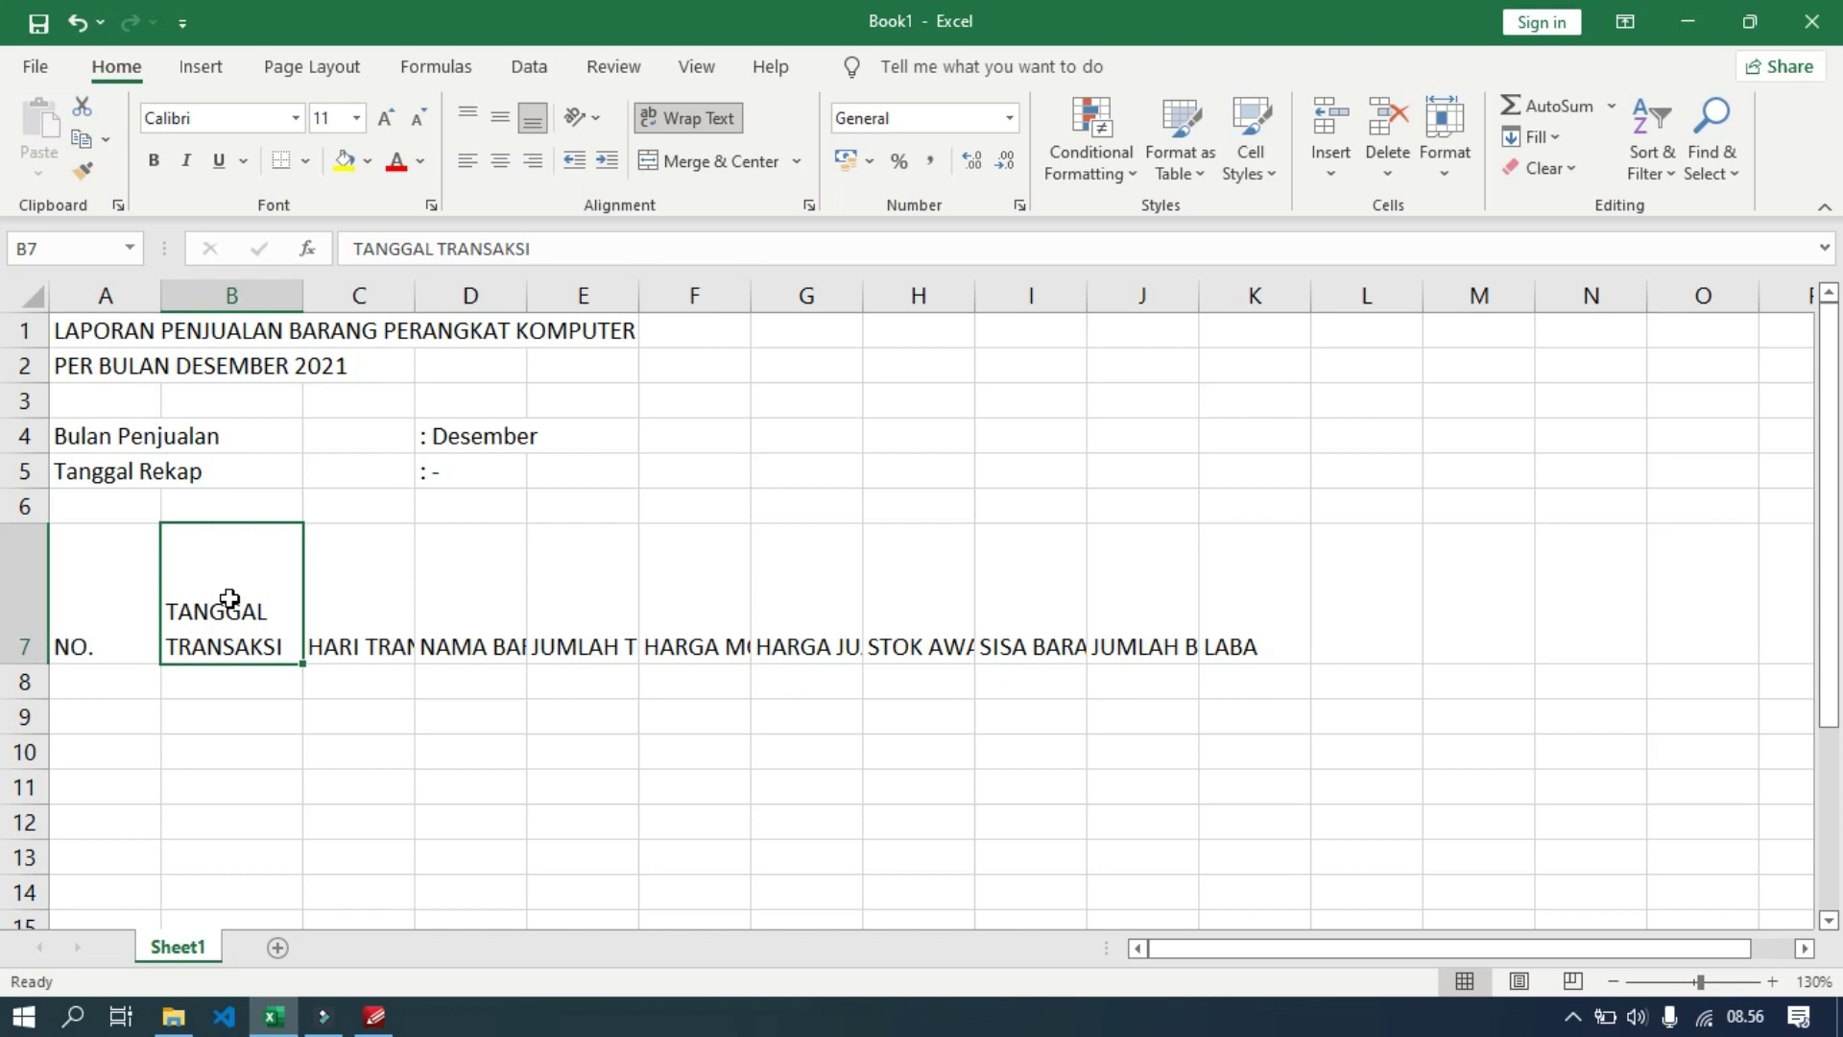
click(509, 163)
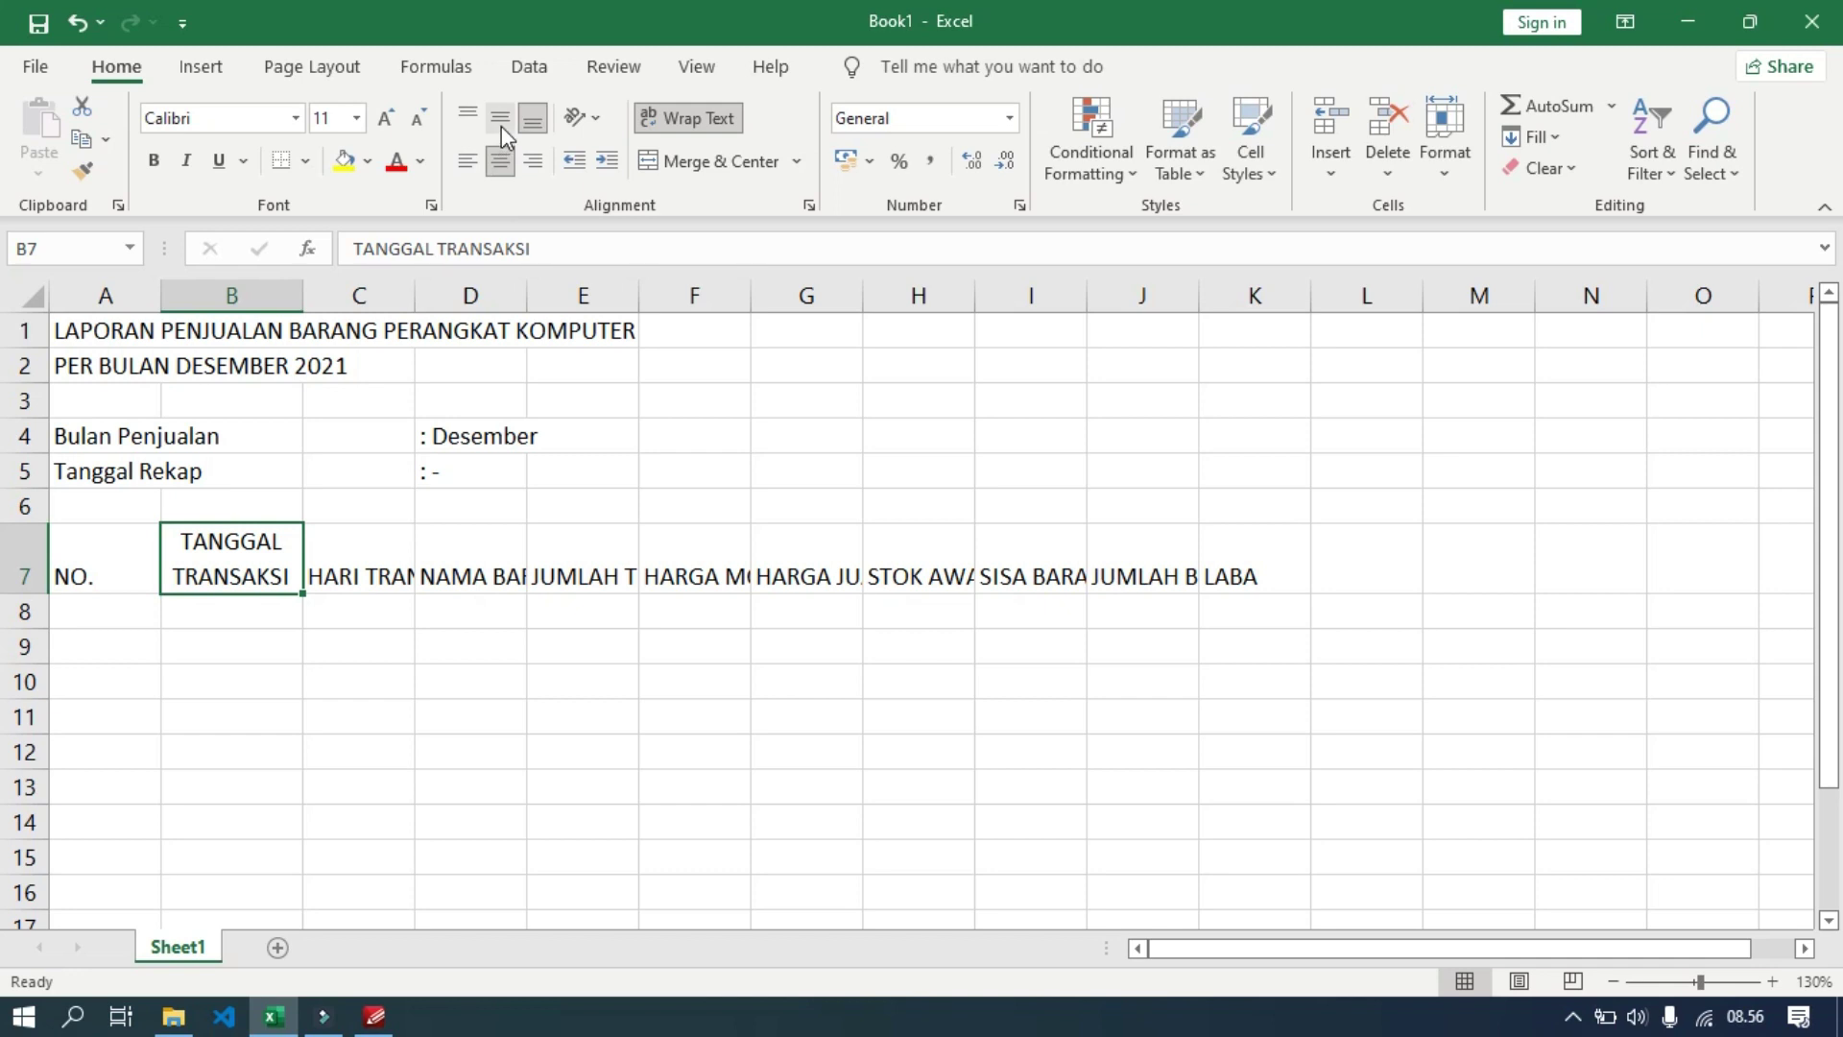
click(501, 123)
click(107, 545)
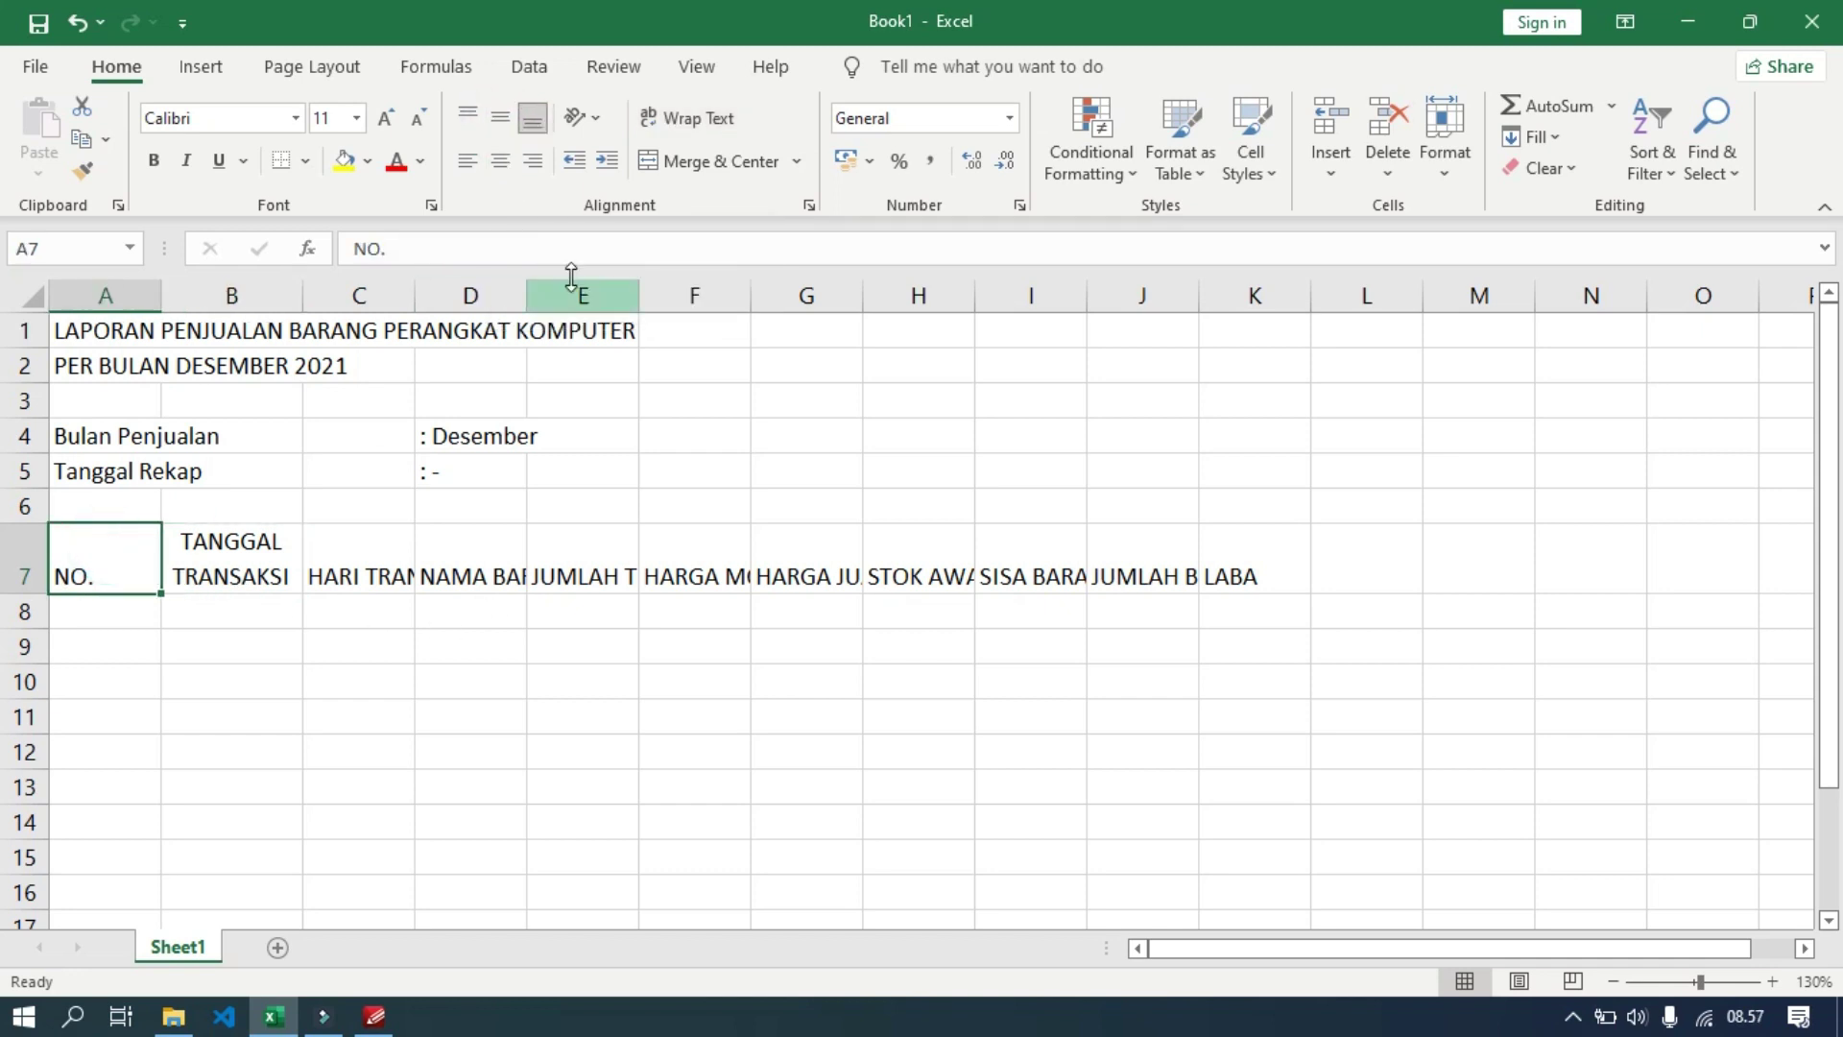
click(501, 163)
click(501, 117)
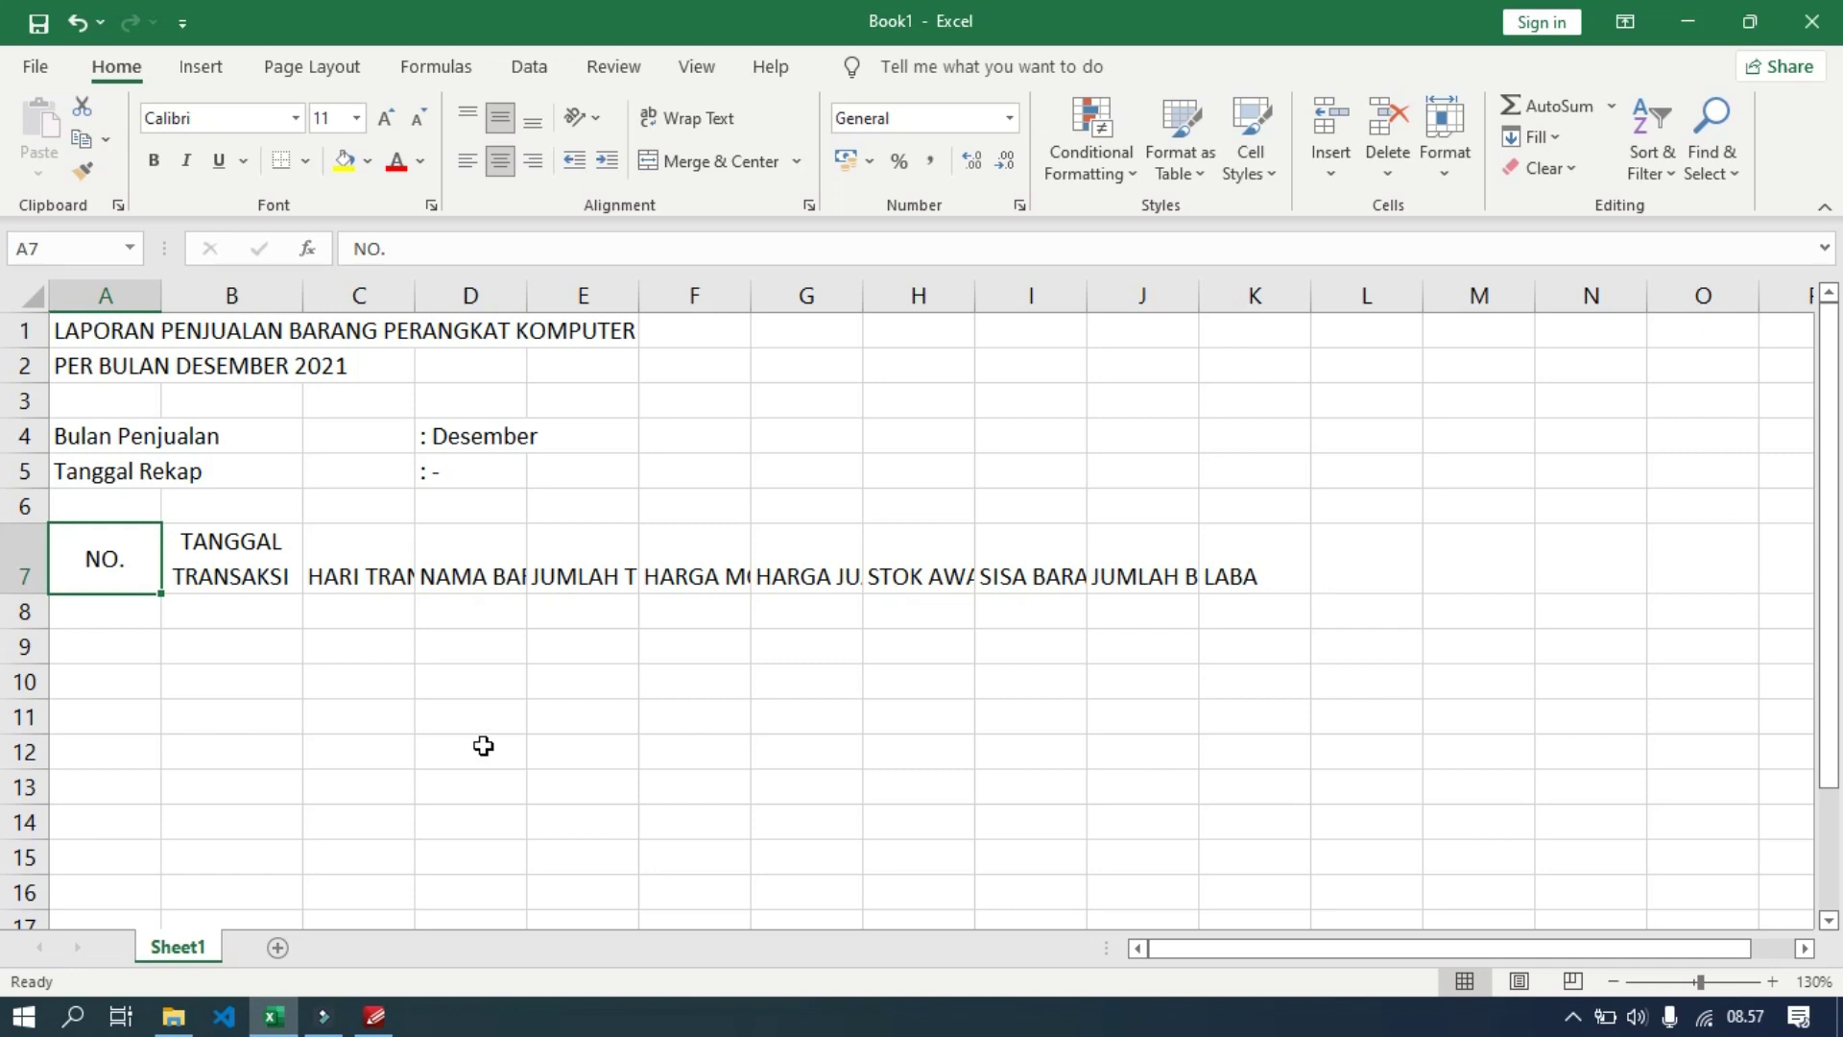
Wrap HARI TRANSAKSI in C7, widen column C and centre it both ways.
click(351, 573)
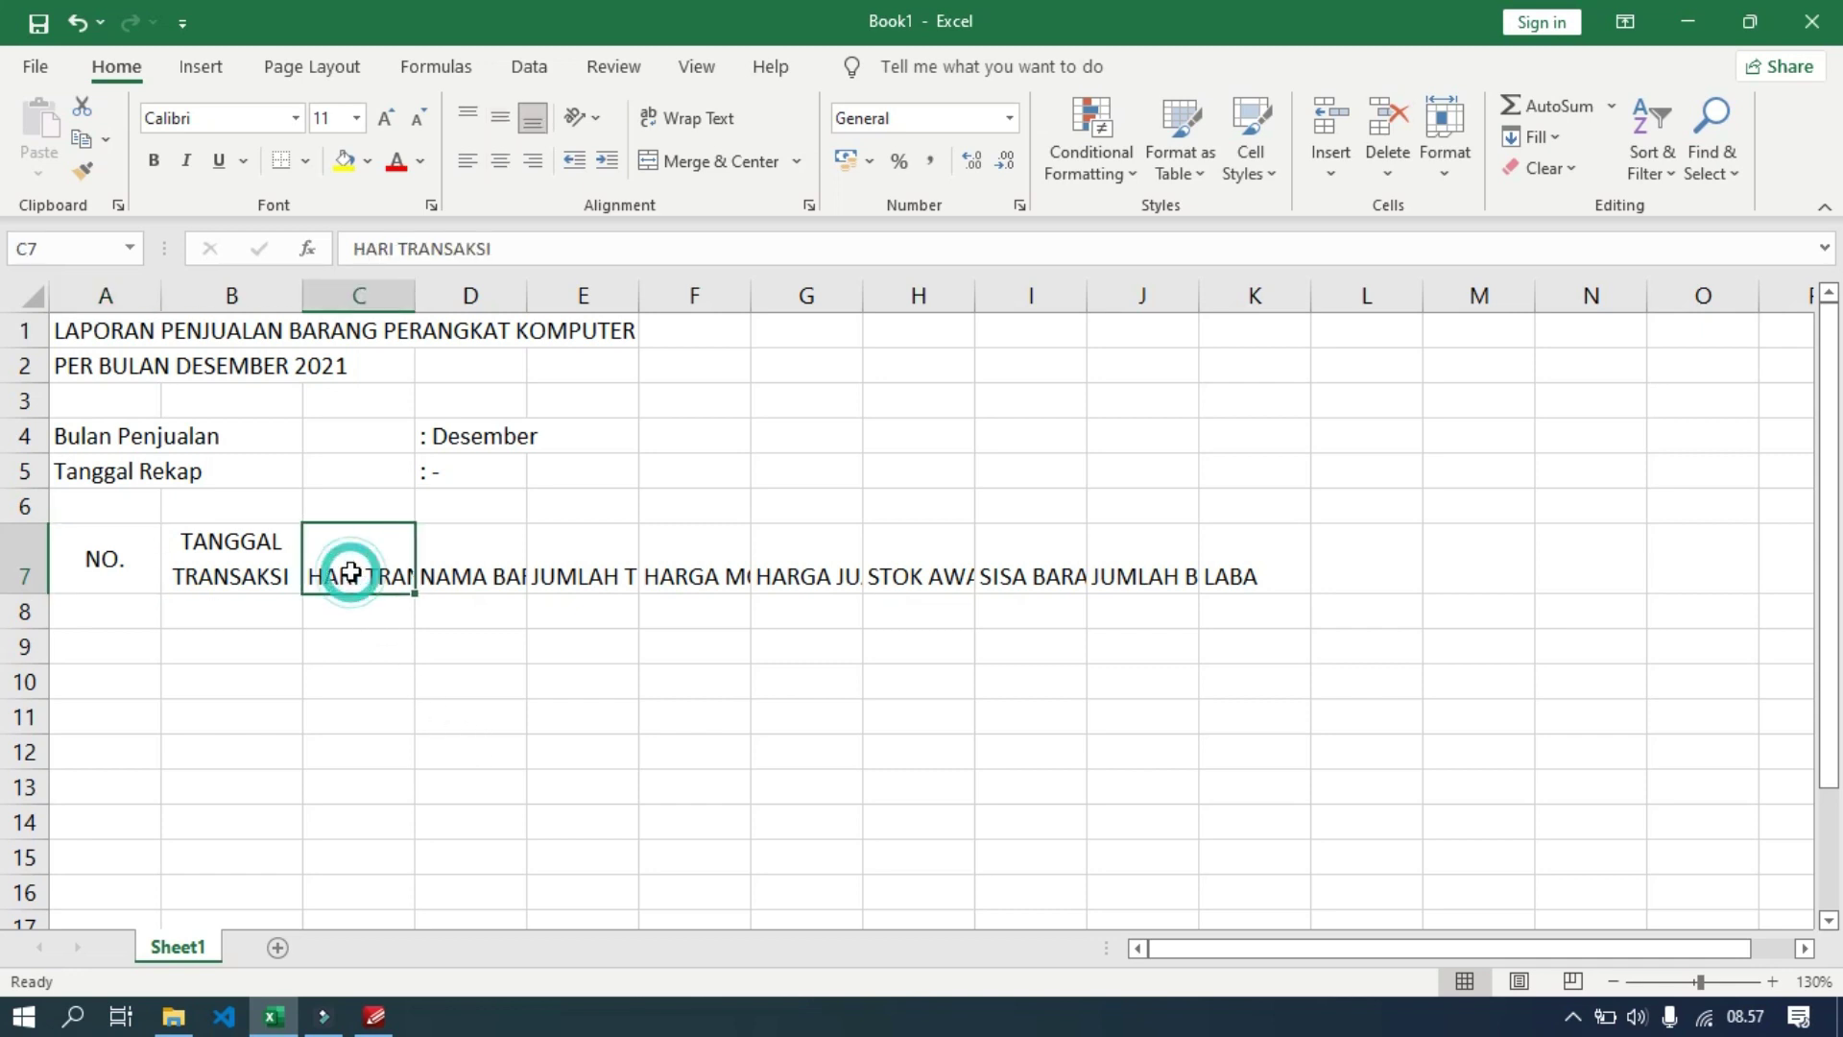
click(688, 117)
drag(416, 288, 435, 288)
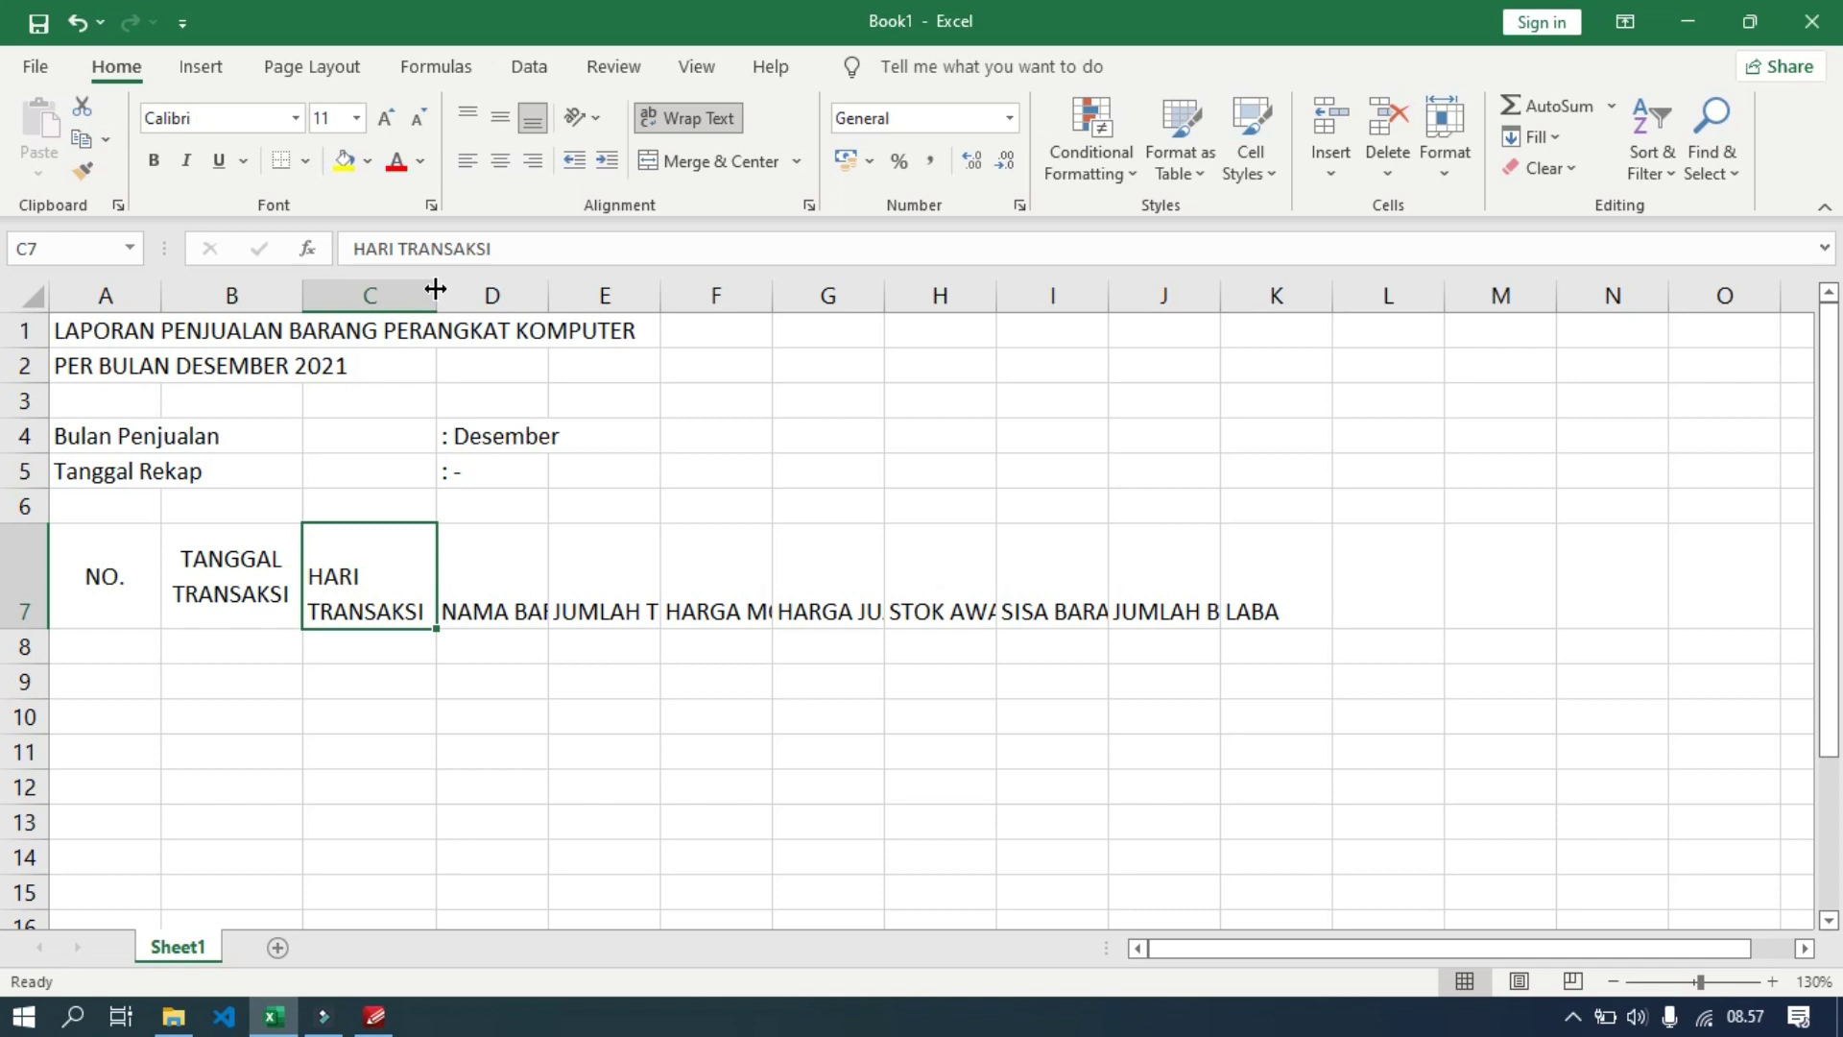
click(503, 168)
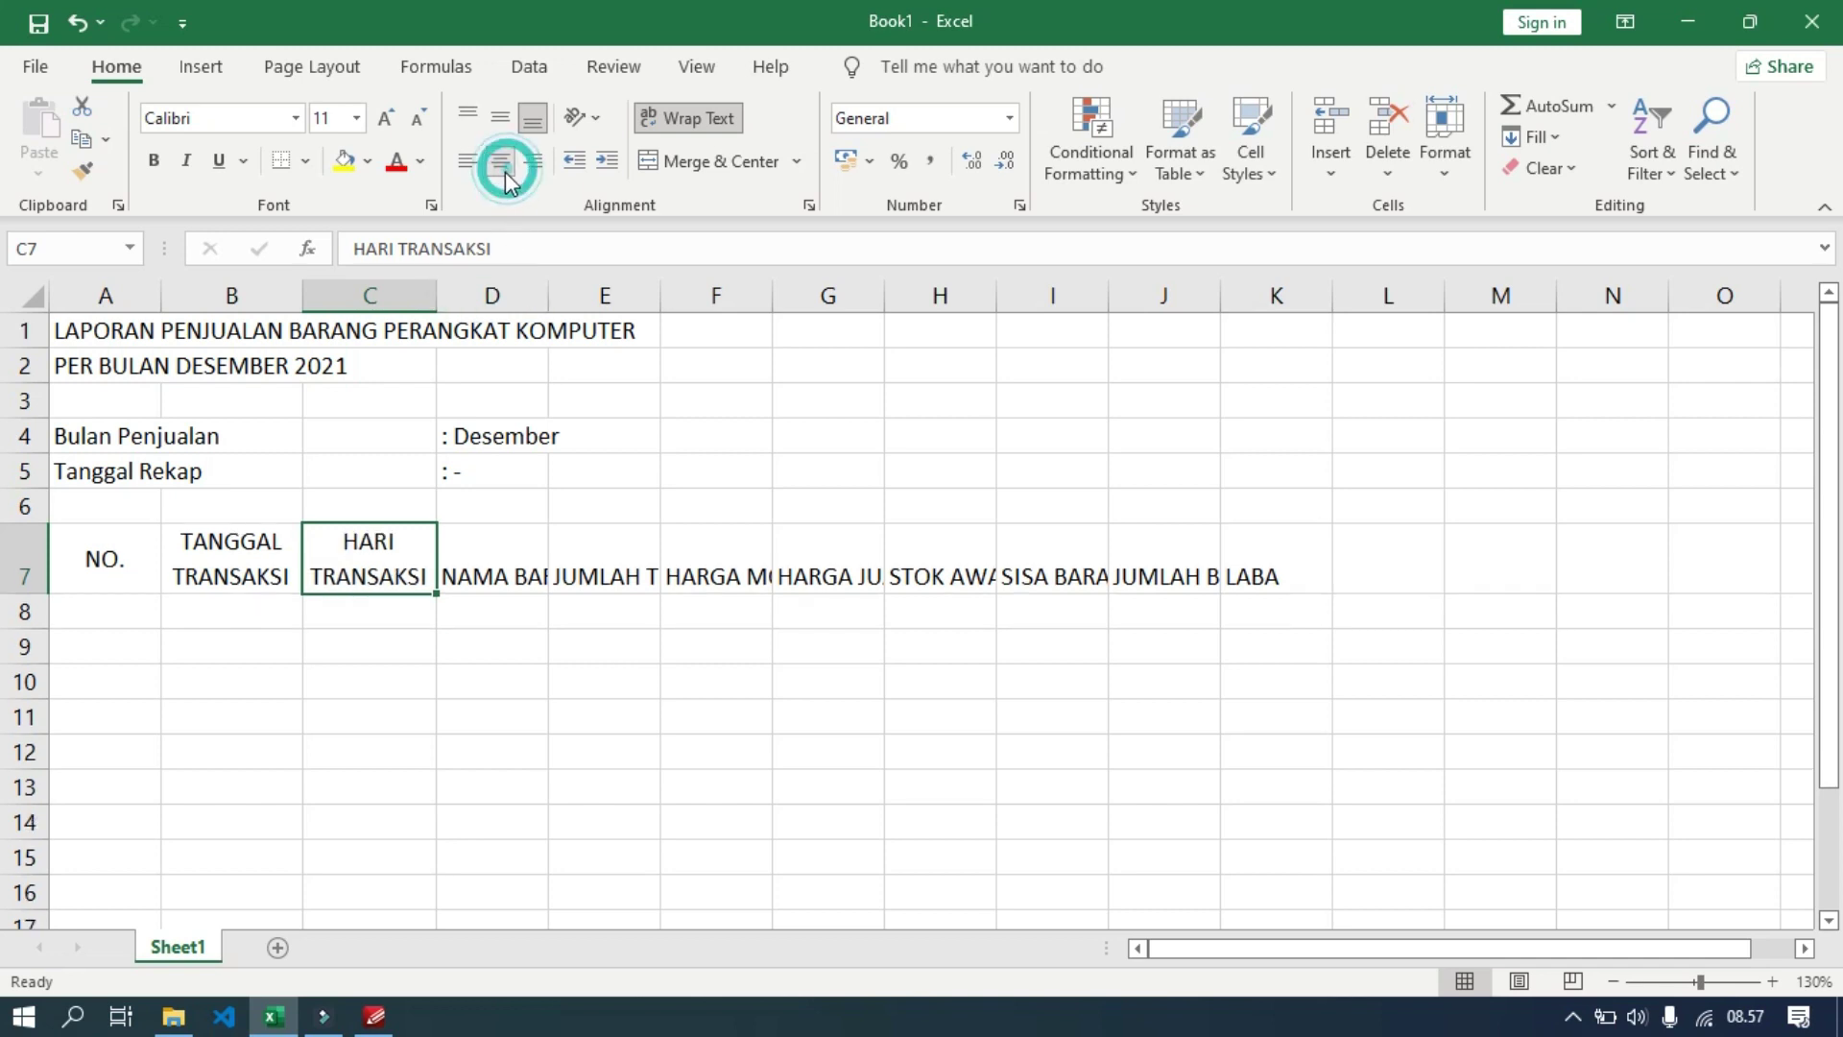
click(499, 120)
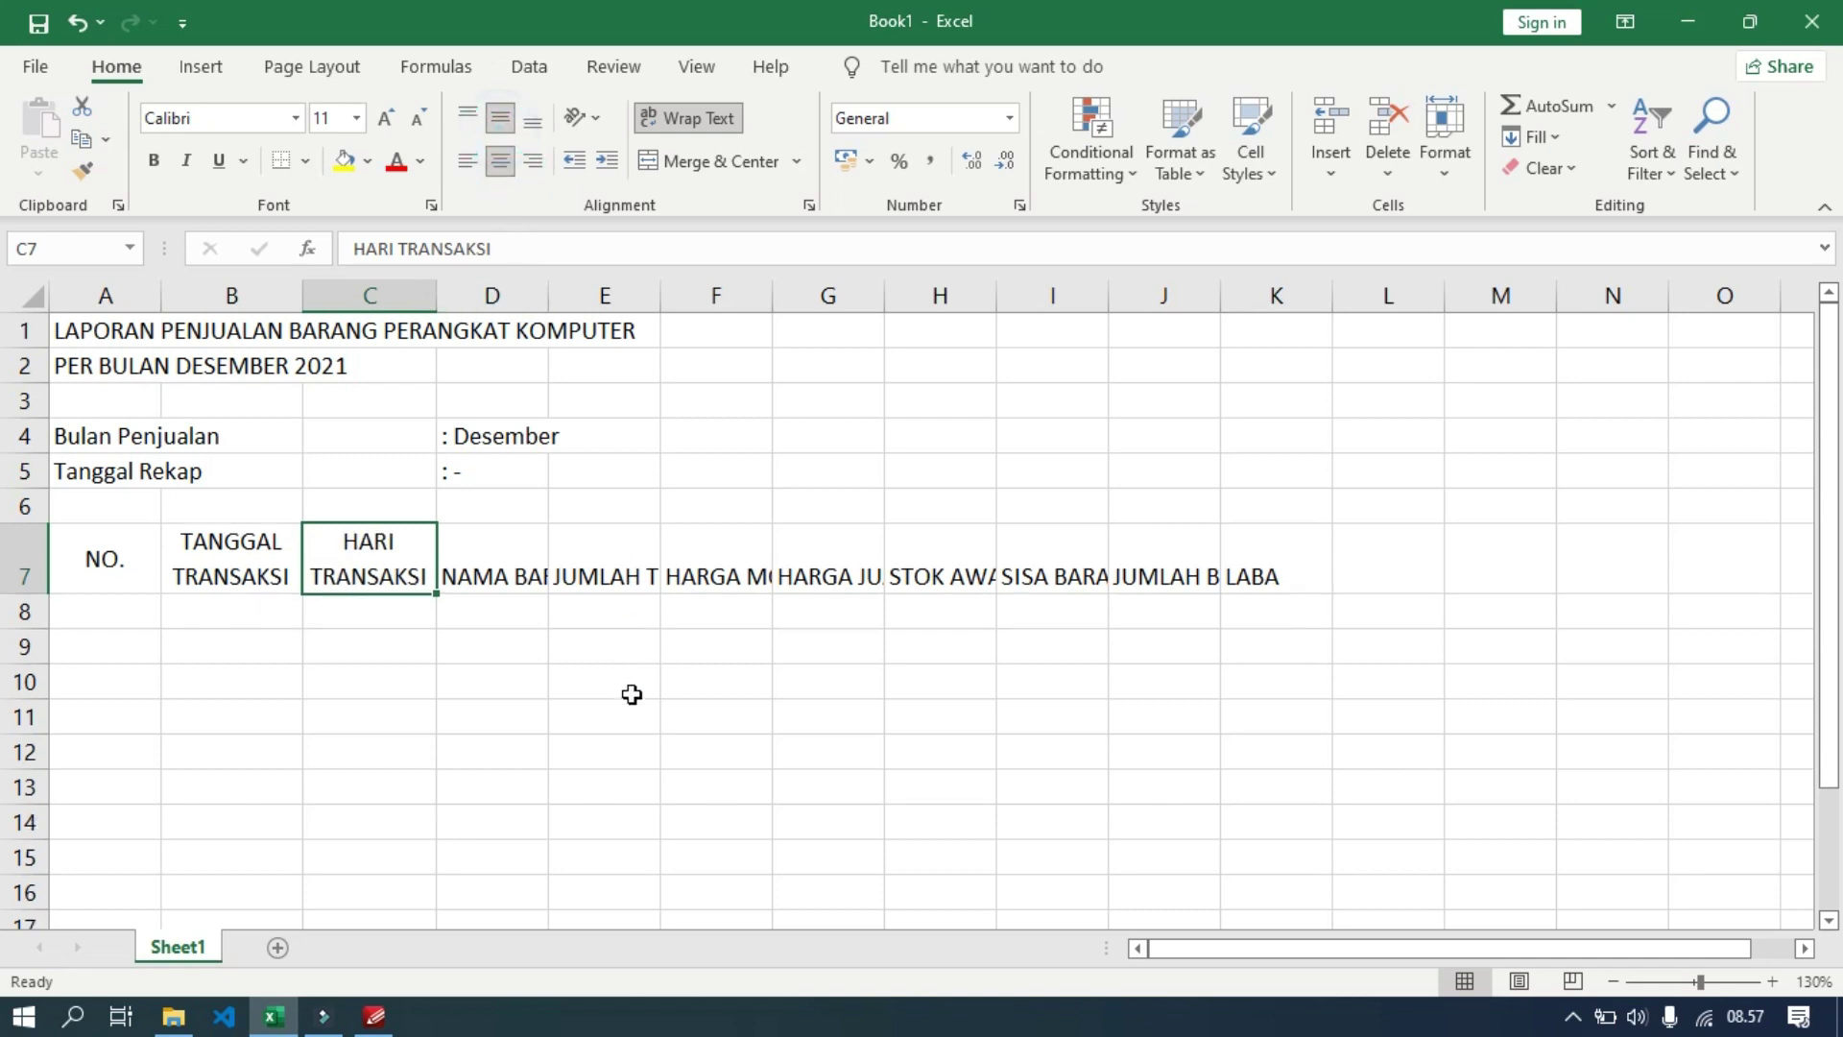
Widen column D to fit NAMA BARANG and centre that header both ways.
click(511, 555)
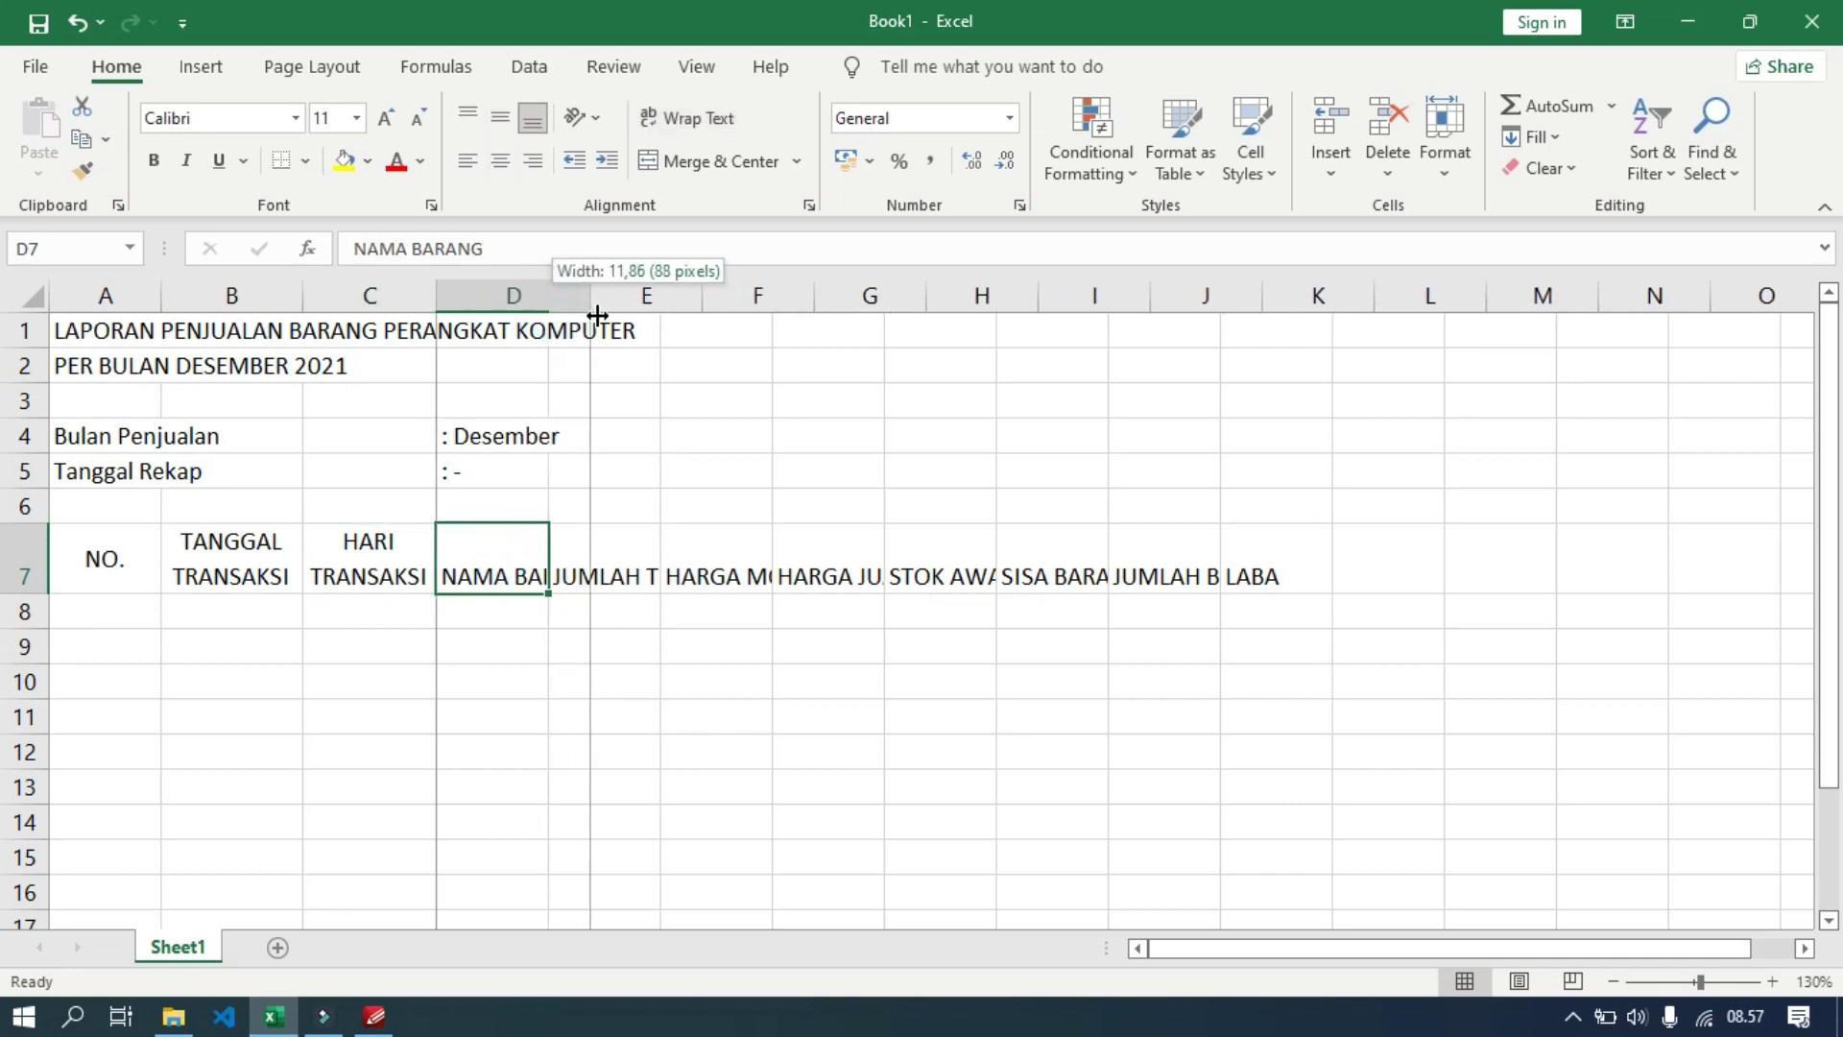
drag(551, 303, 624, 303)
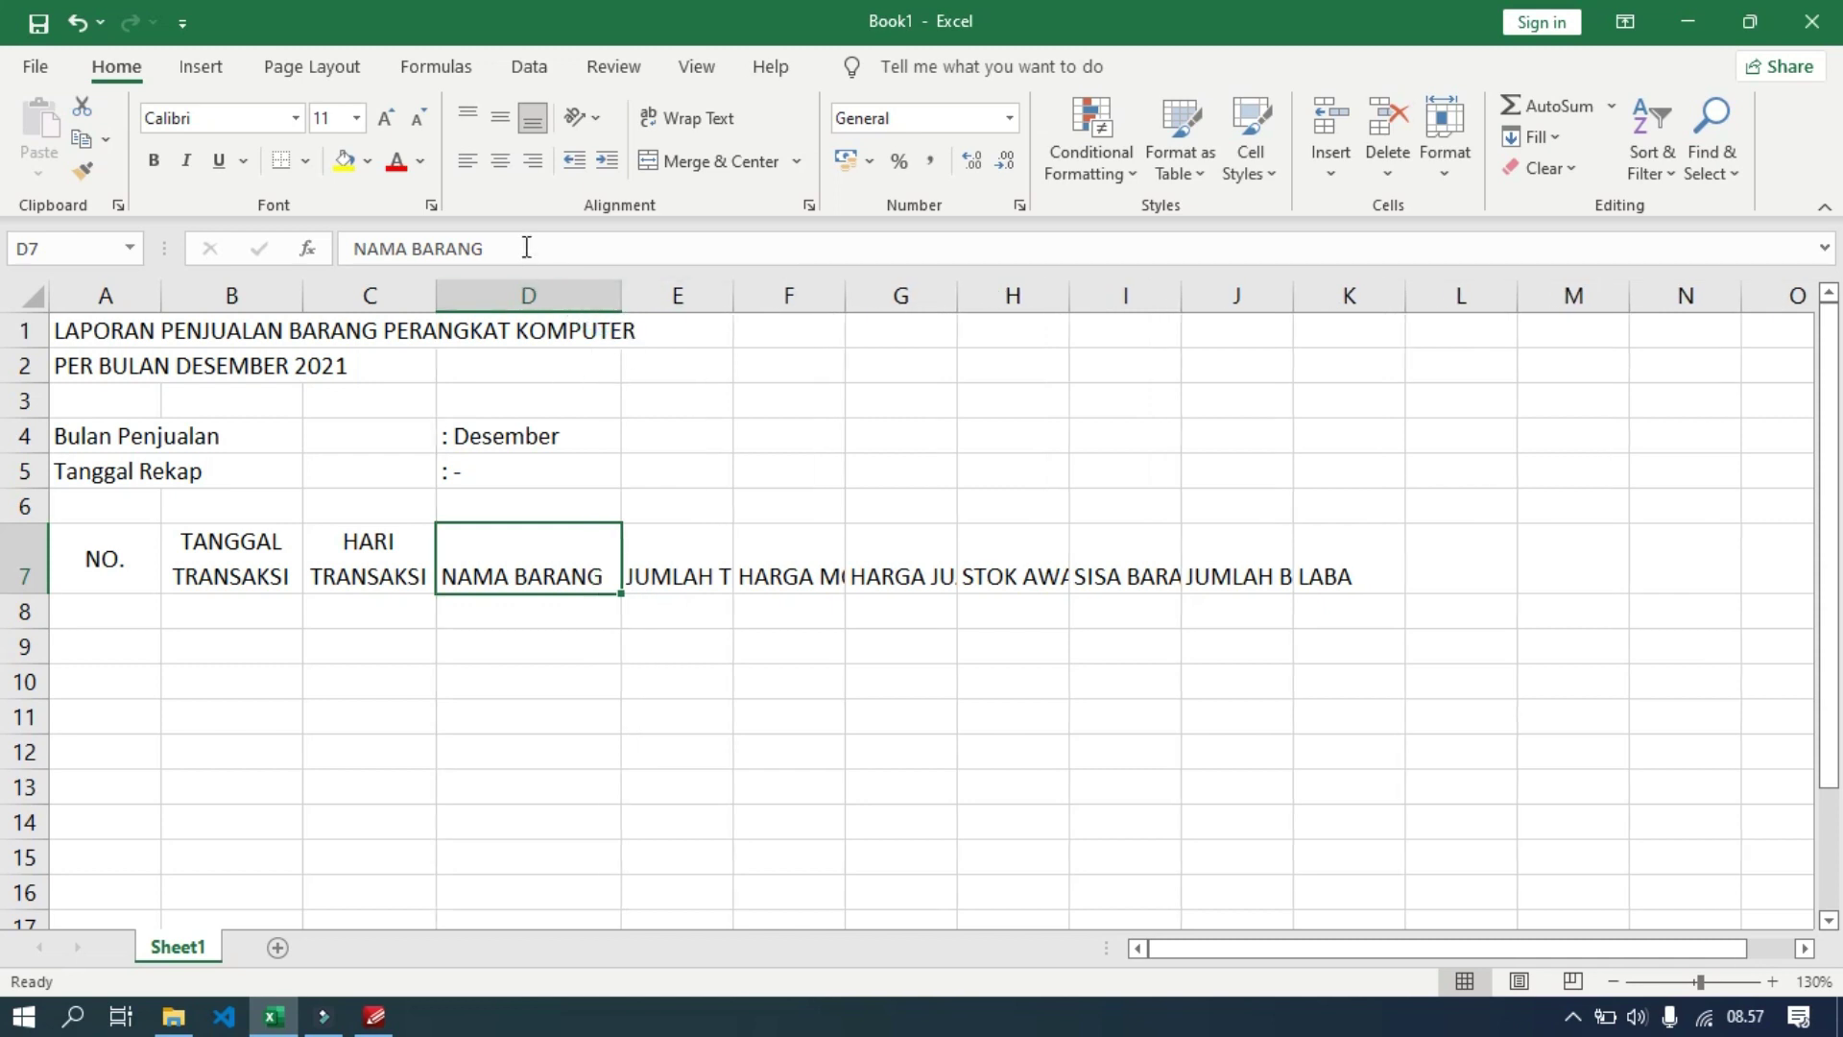
click(507, 165)
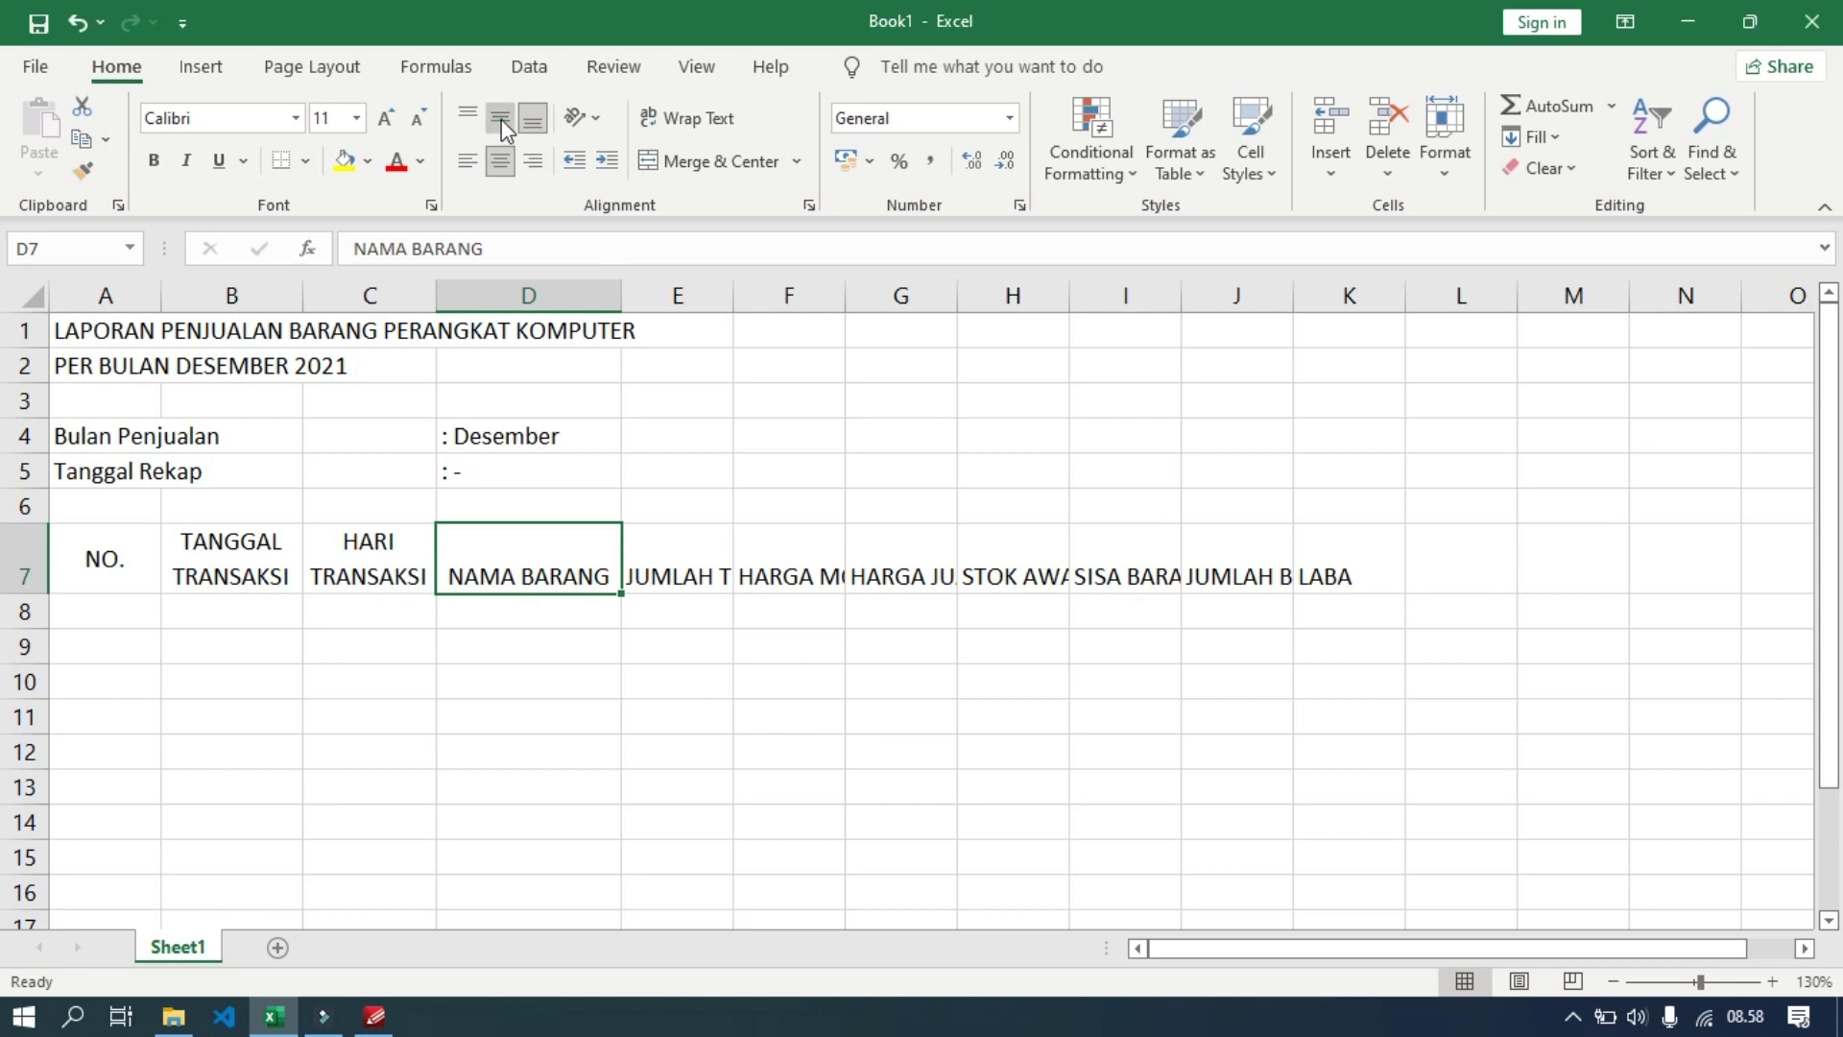
click(501, 119)
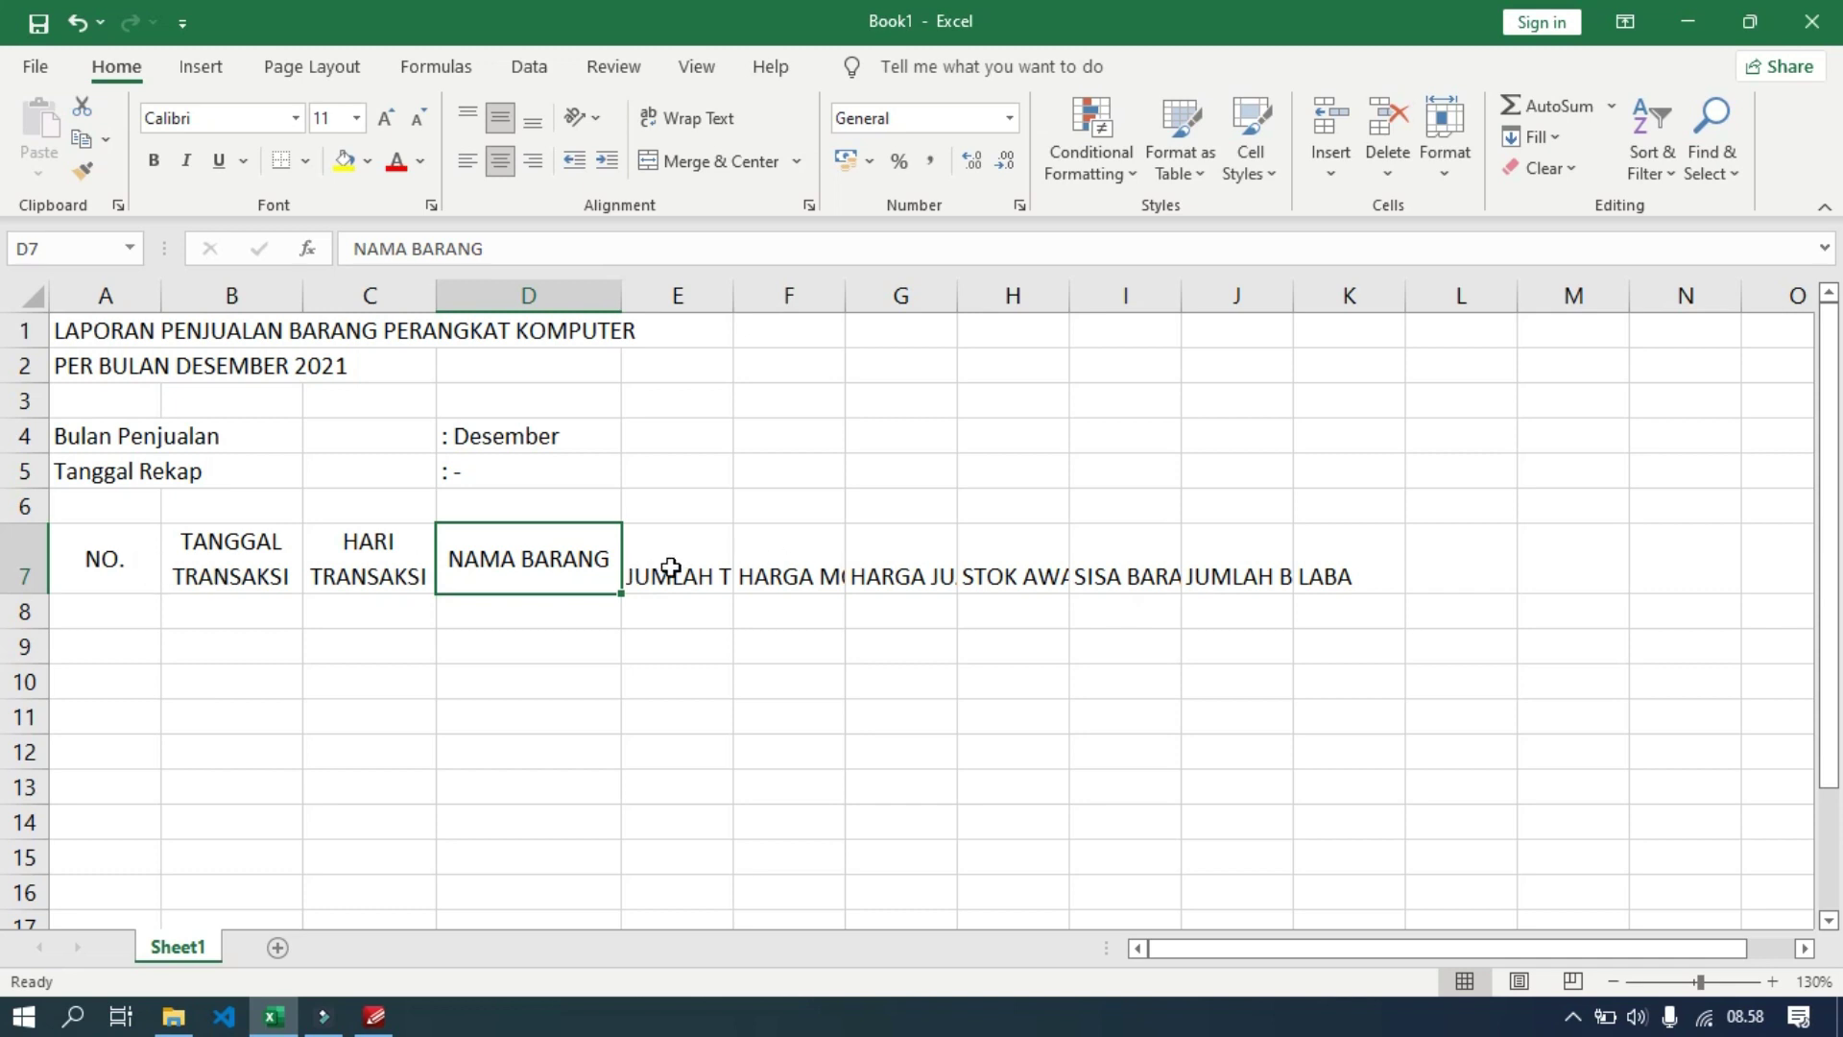
click(672, 568)
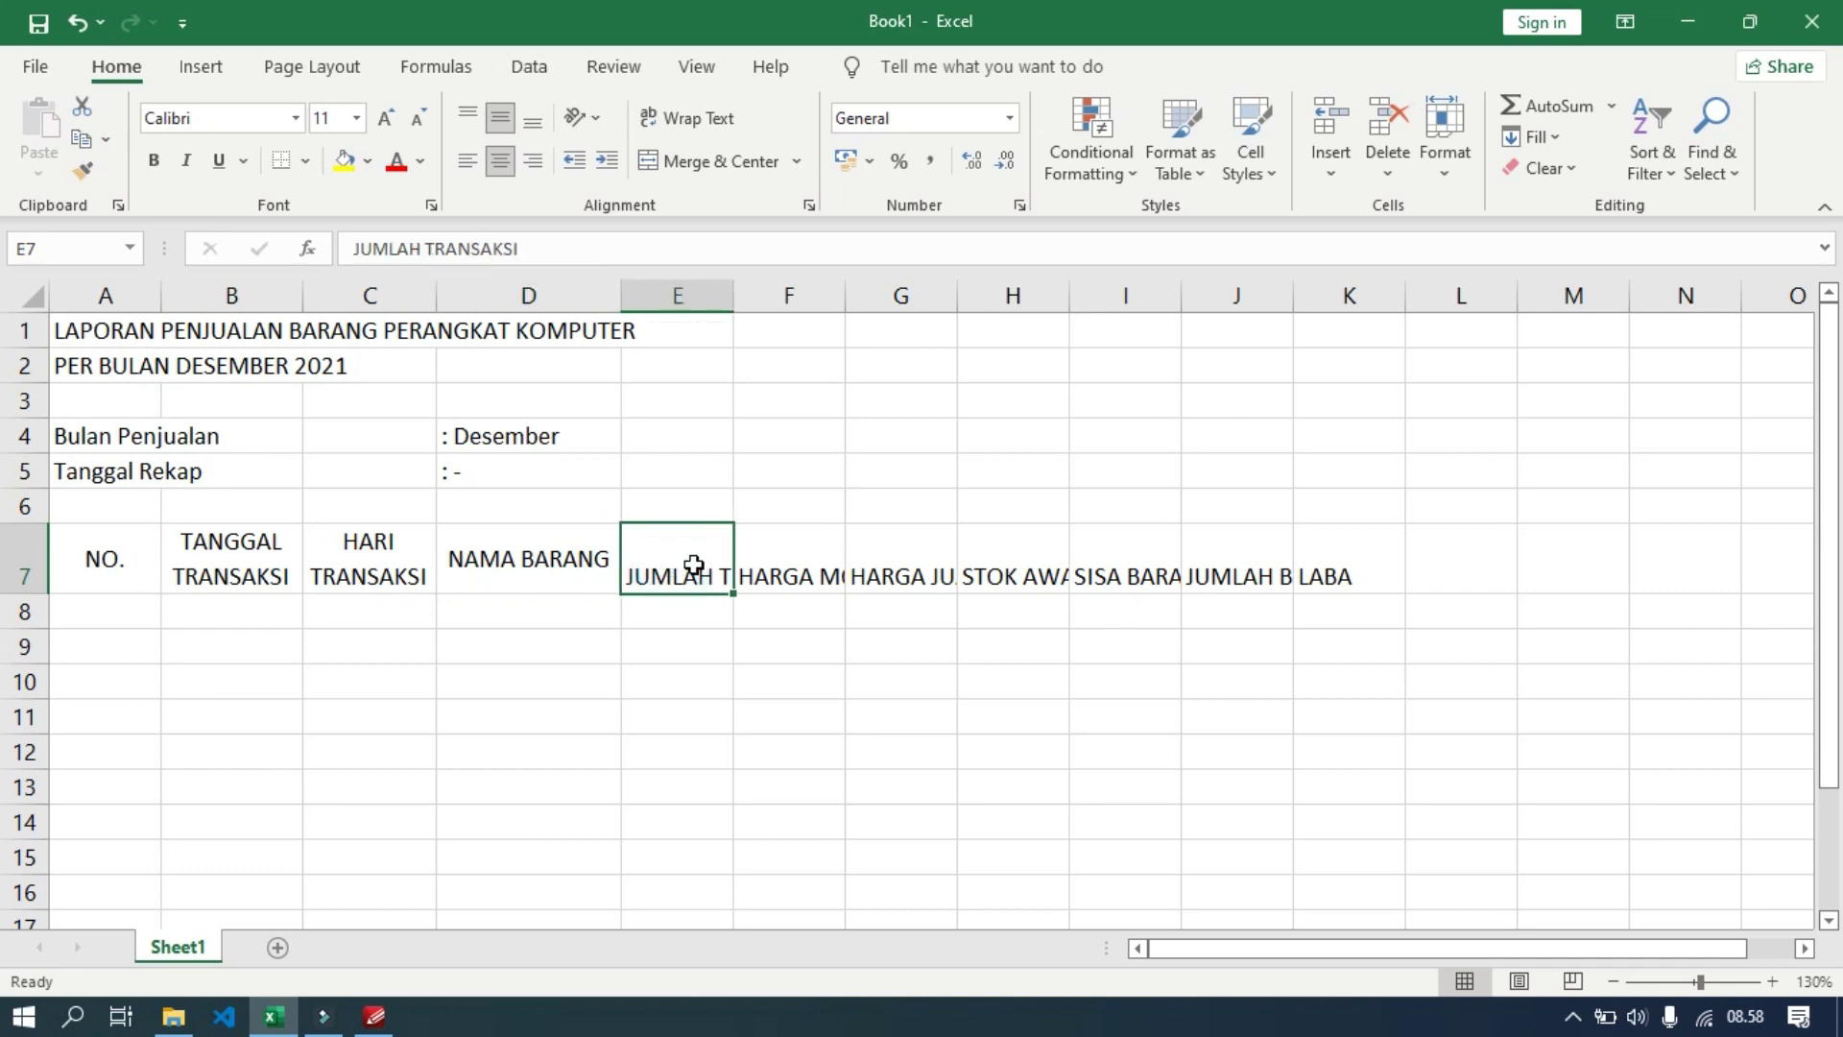
Centre headers E7:K7 both ways, then wrap JUMLAH TRANSAKSI and widen column E to 10,00.
drag(672, 568, 1363, 572)
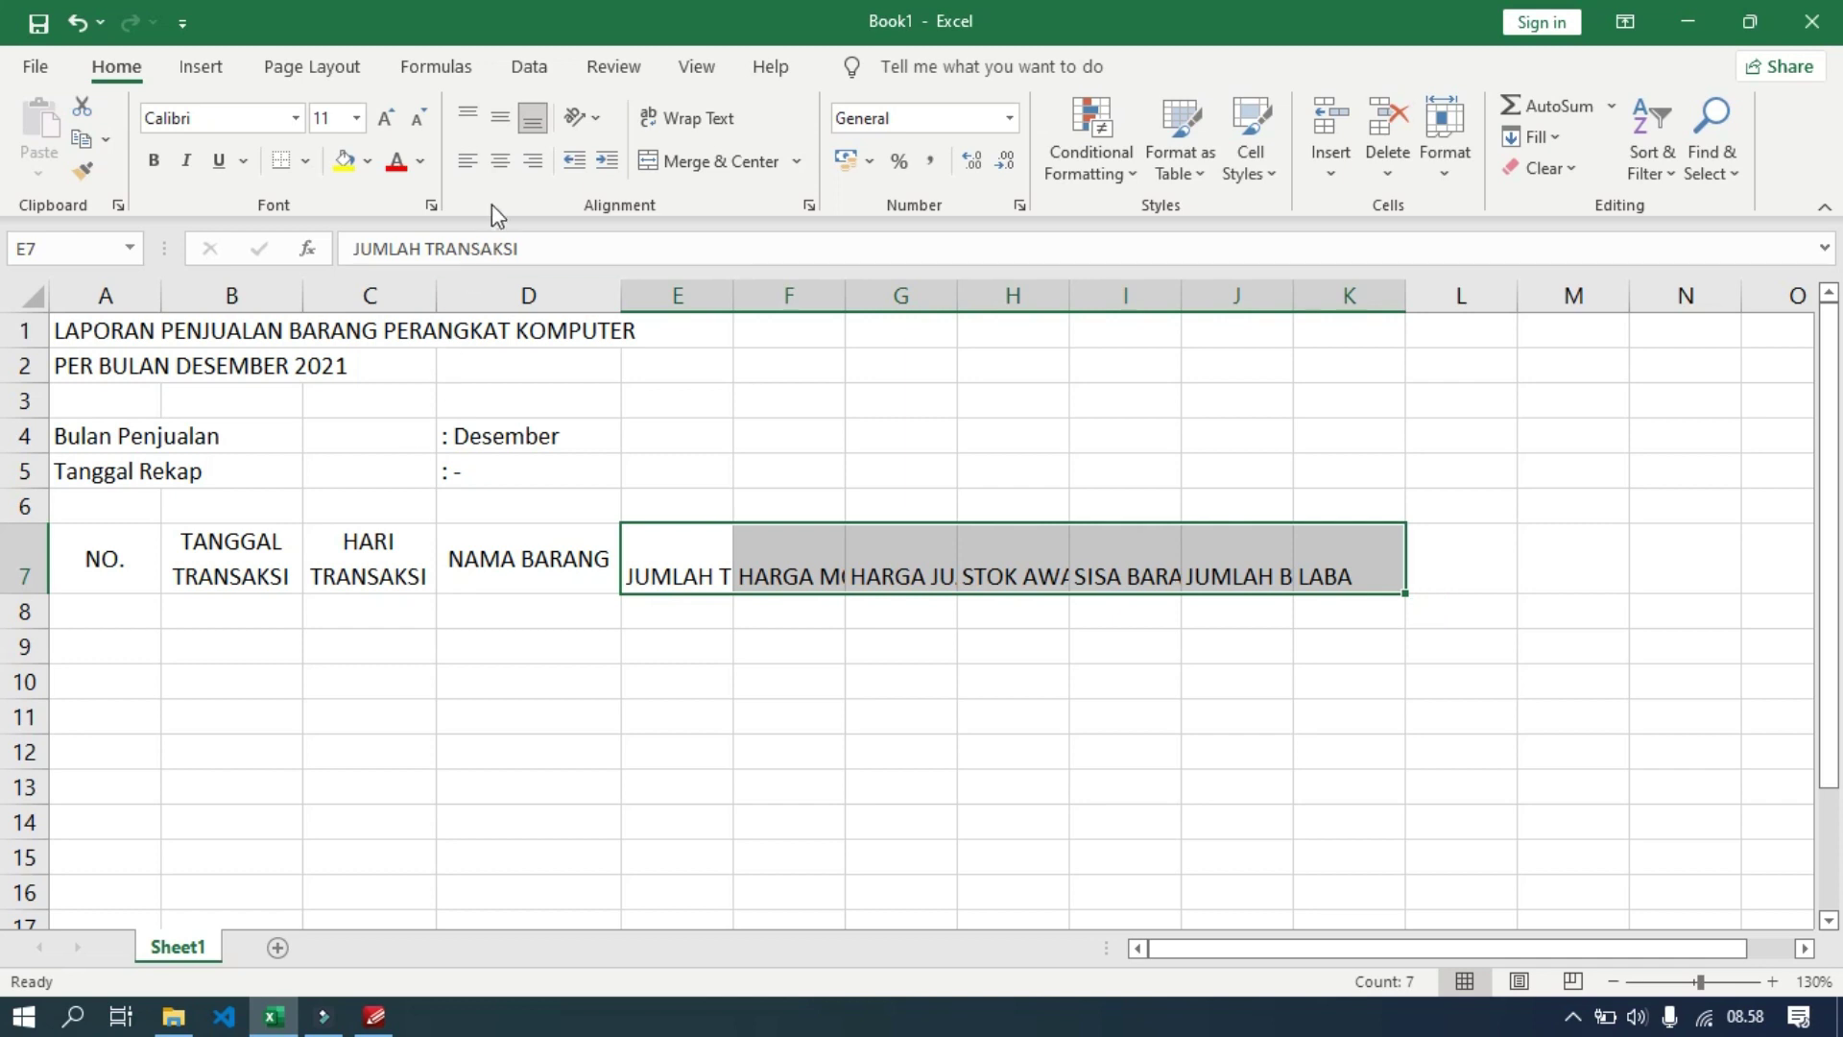
click(499, 168)
click(500, 119)
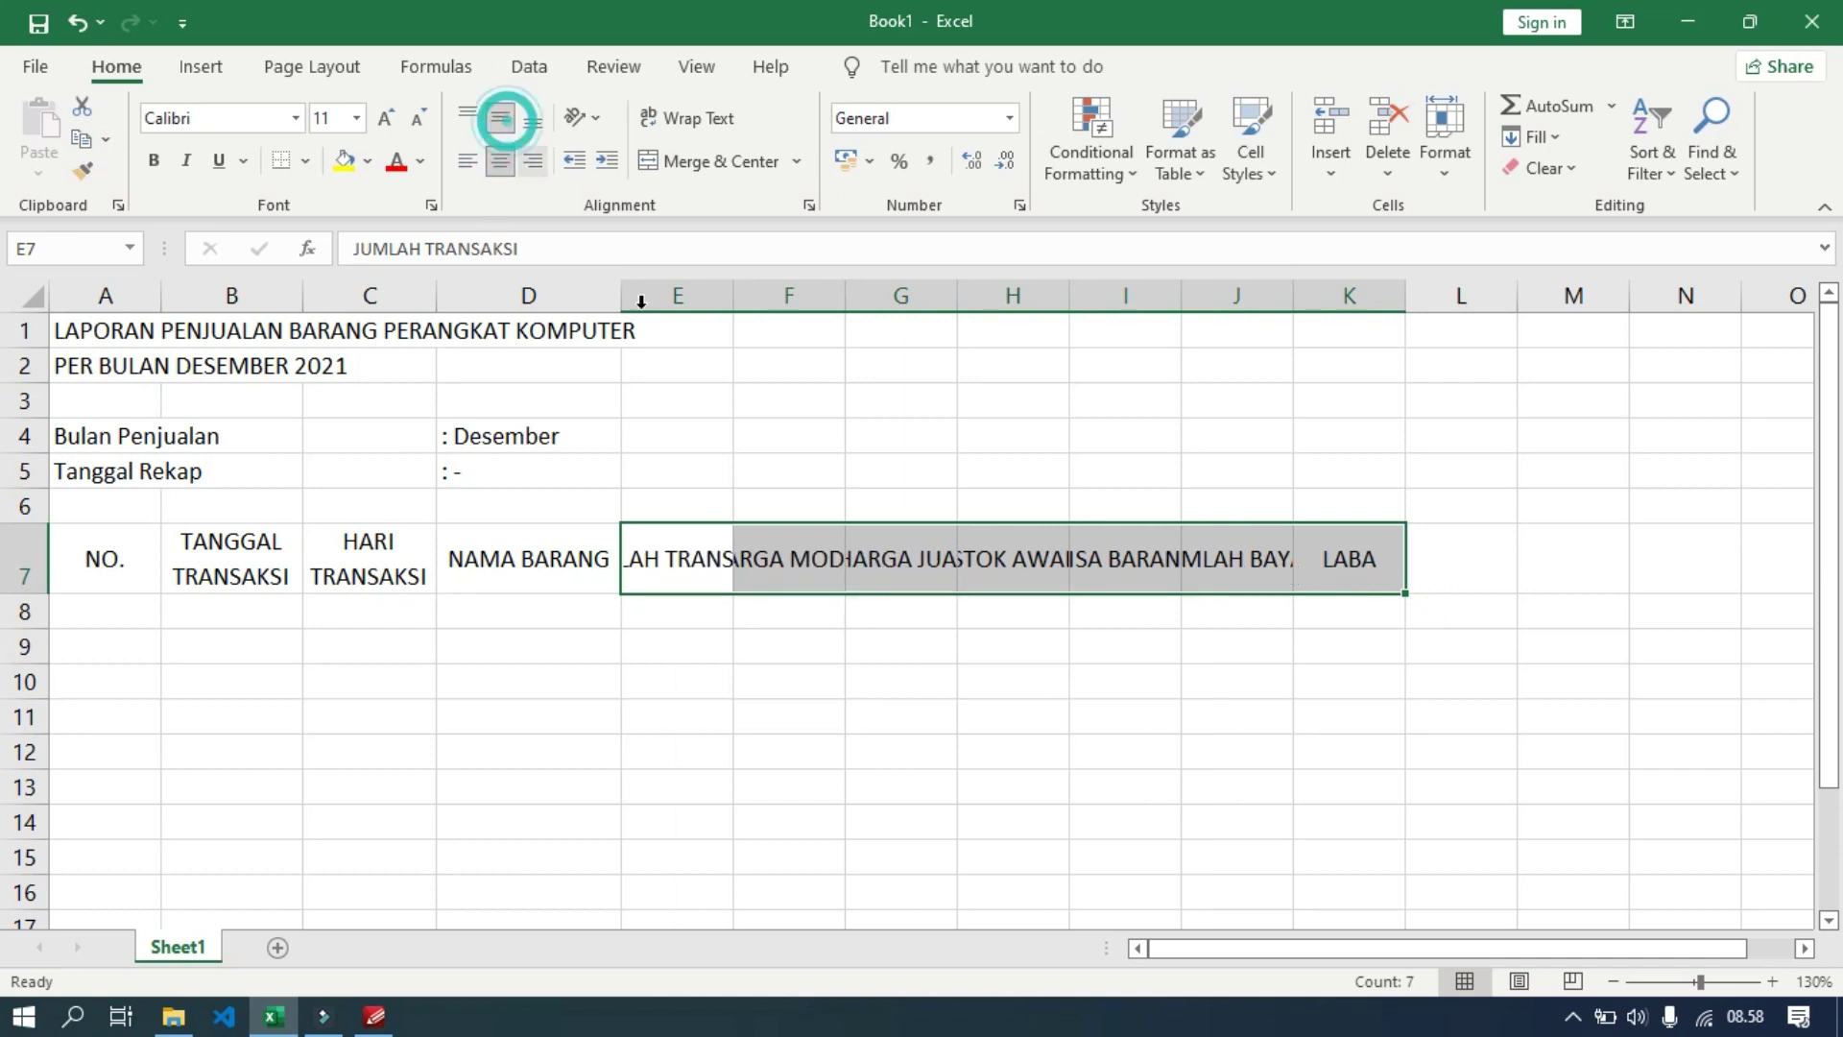
click(955, 683)
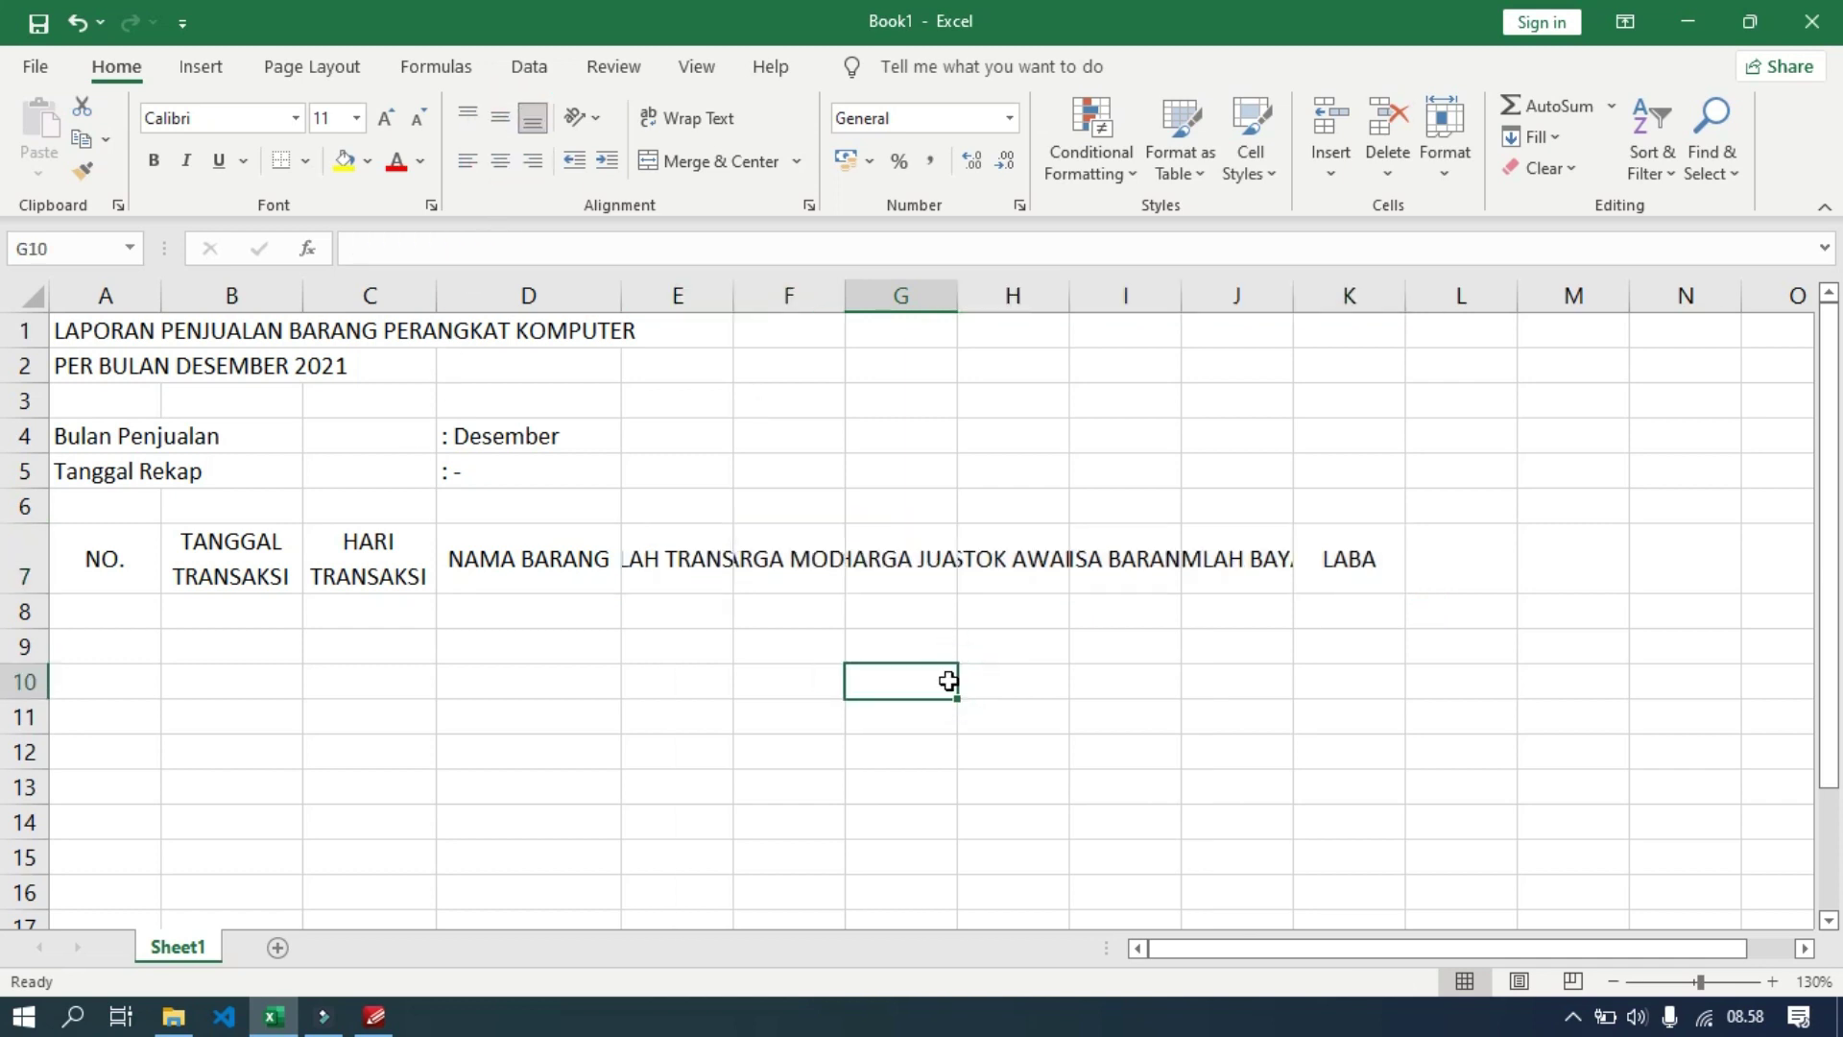
click(683, 567)
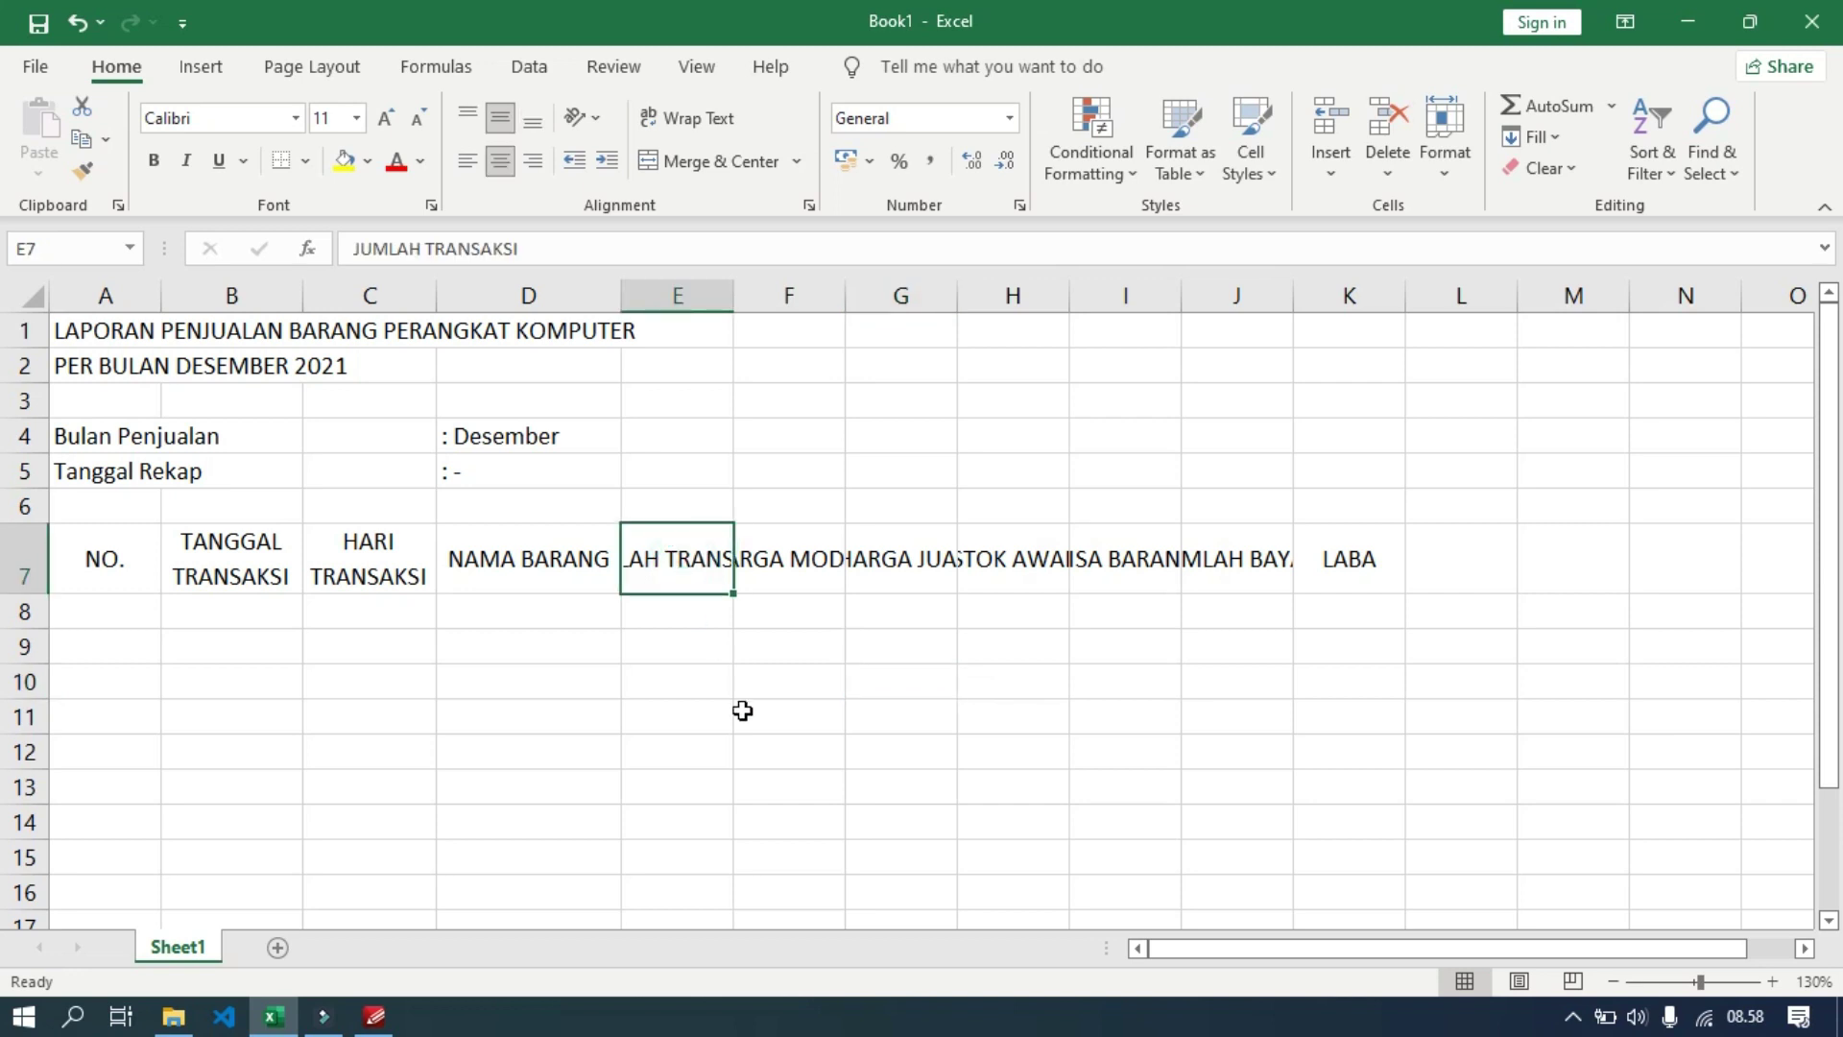
drag(733, 293, 751, 300)
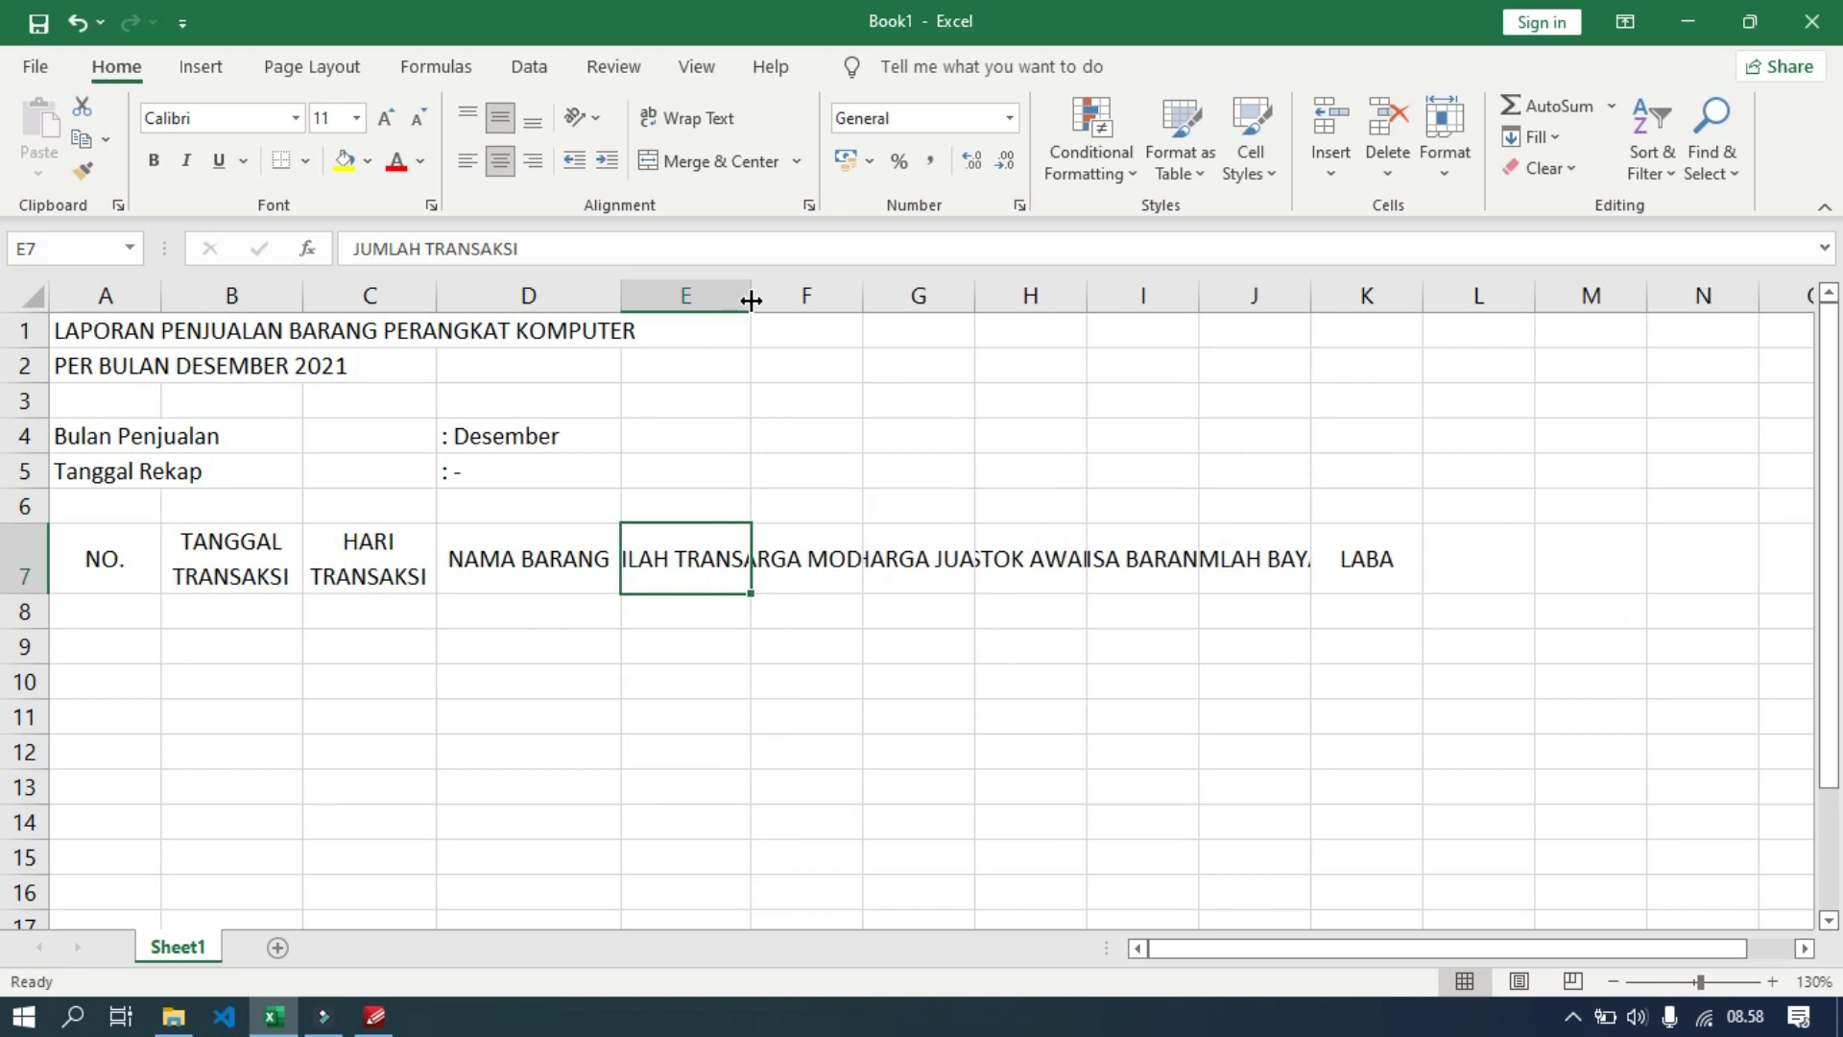
click(696, 117)
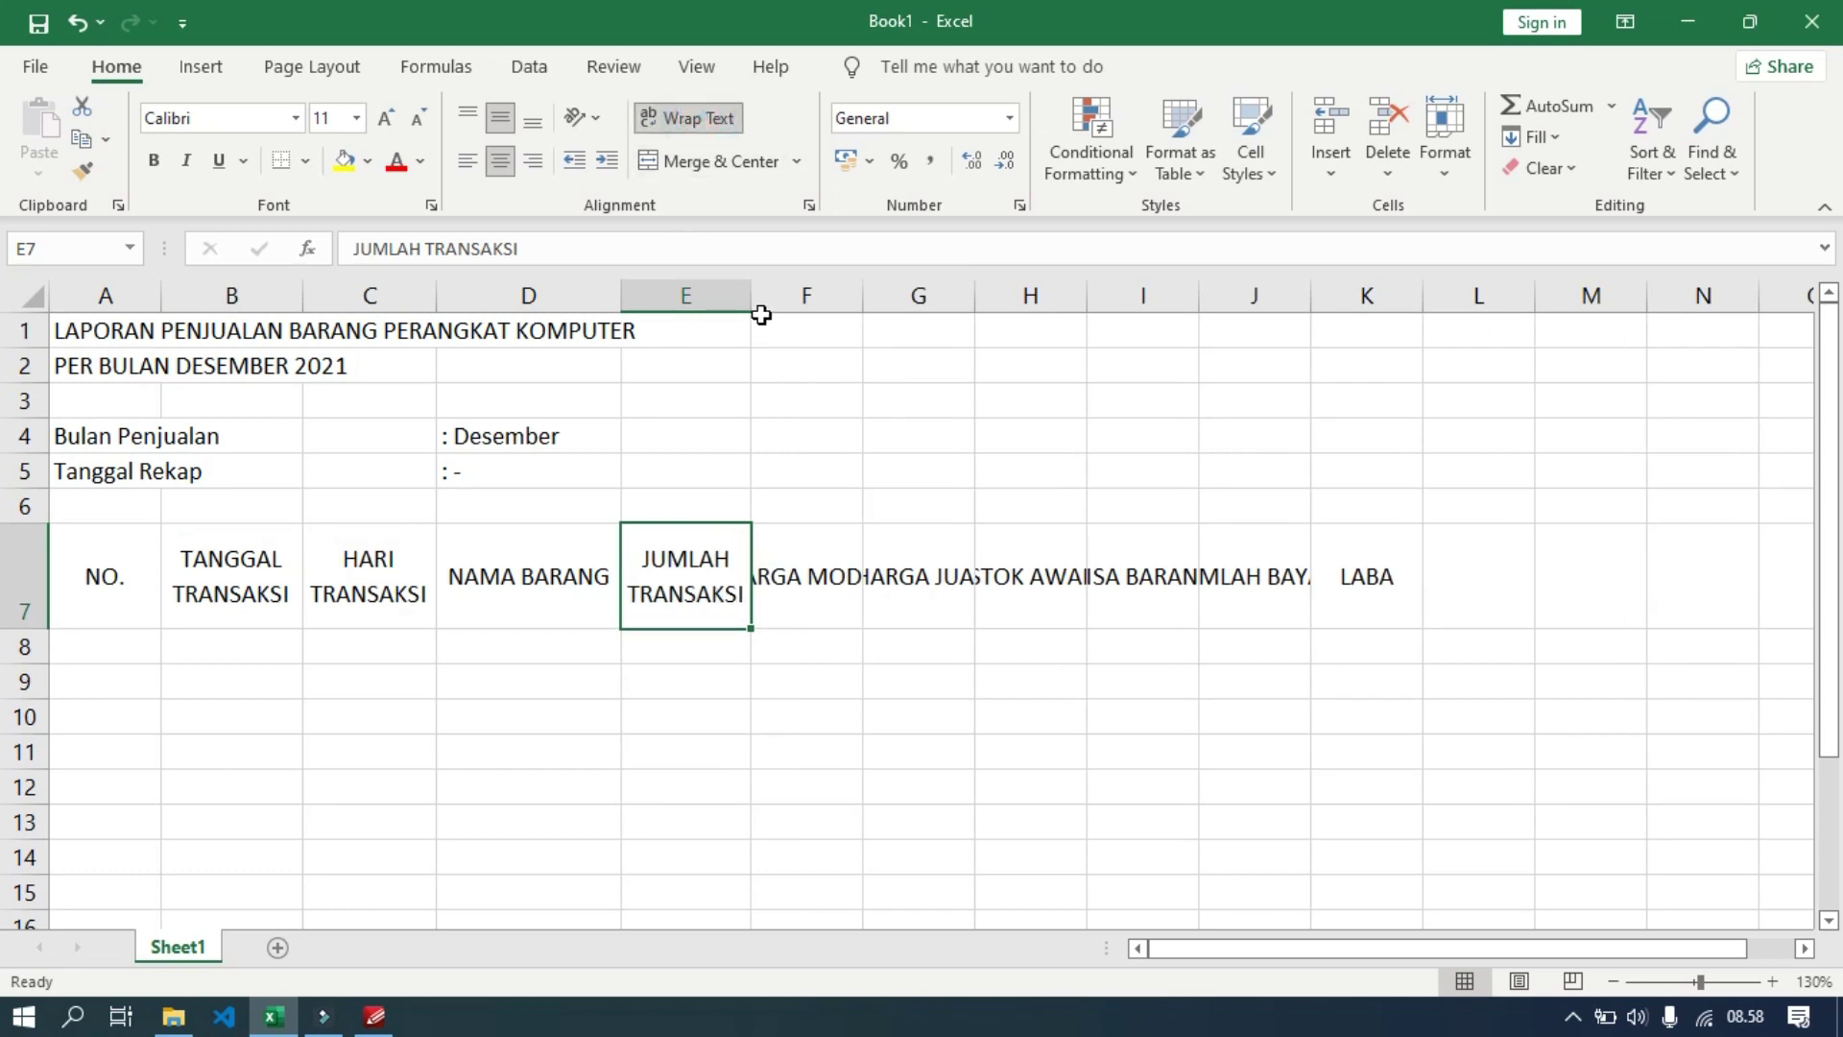
drag(751, 305, 752, 307)
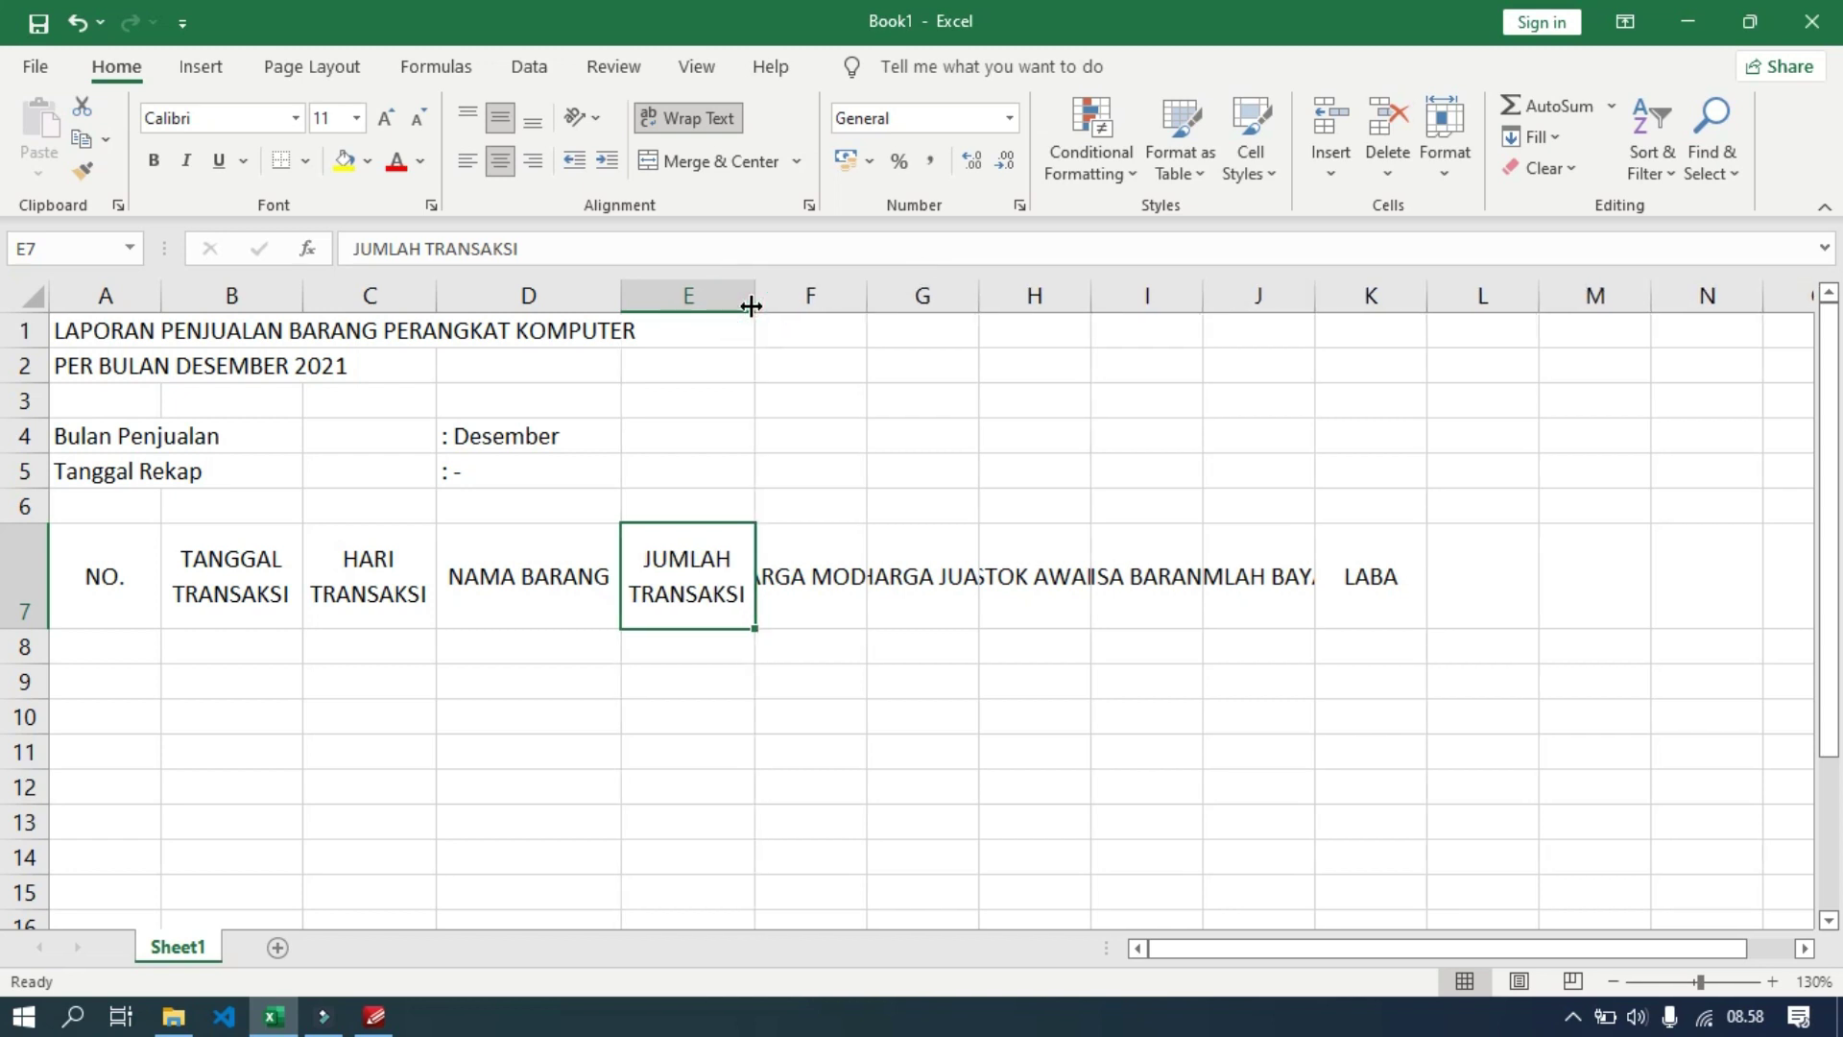
Wrap the HARGA MODAL, HARGA JUAL, STOK AWAL and SISA BARANG headers onto two lines.
click(802, 560)
click(714, 117)
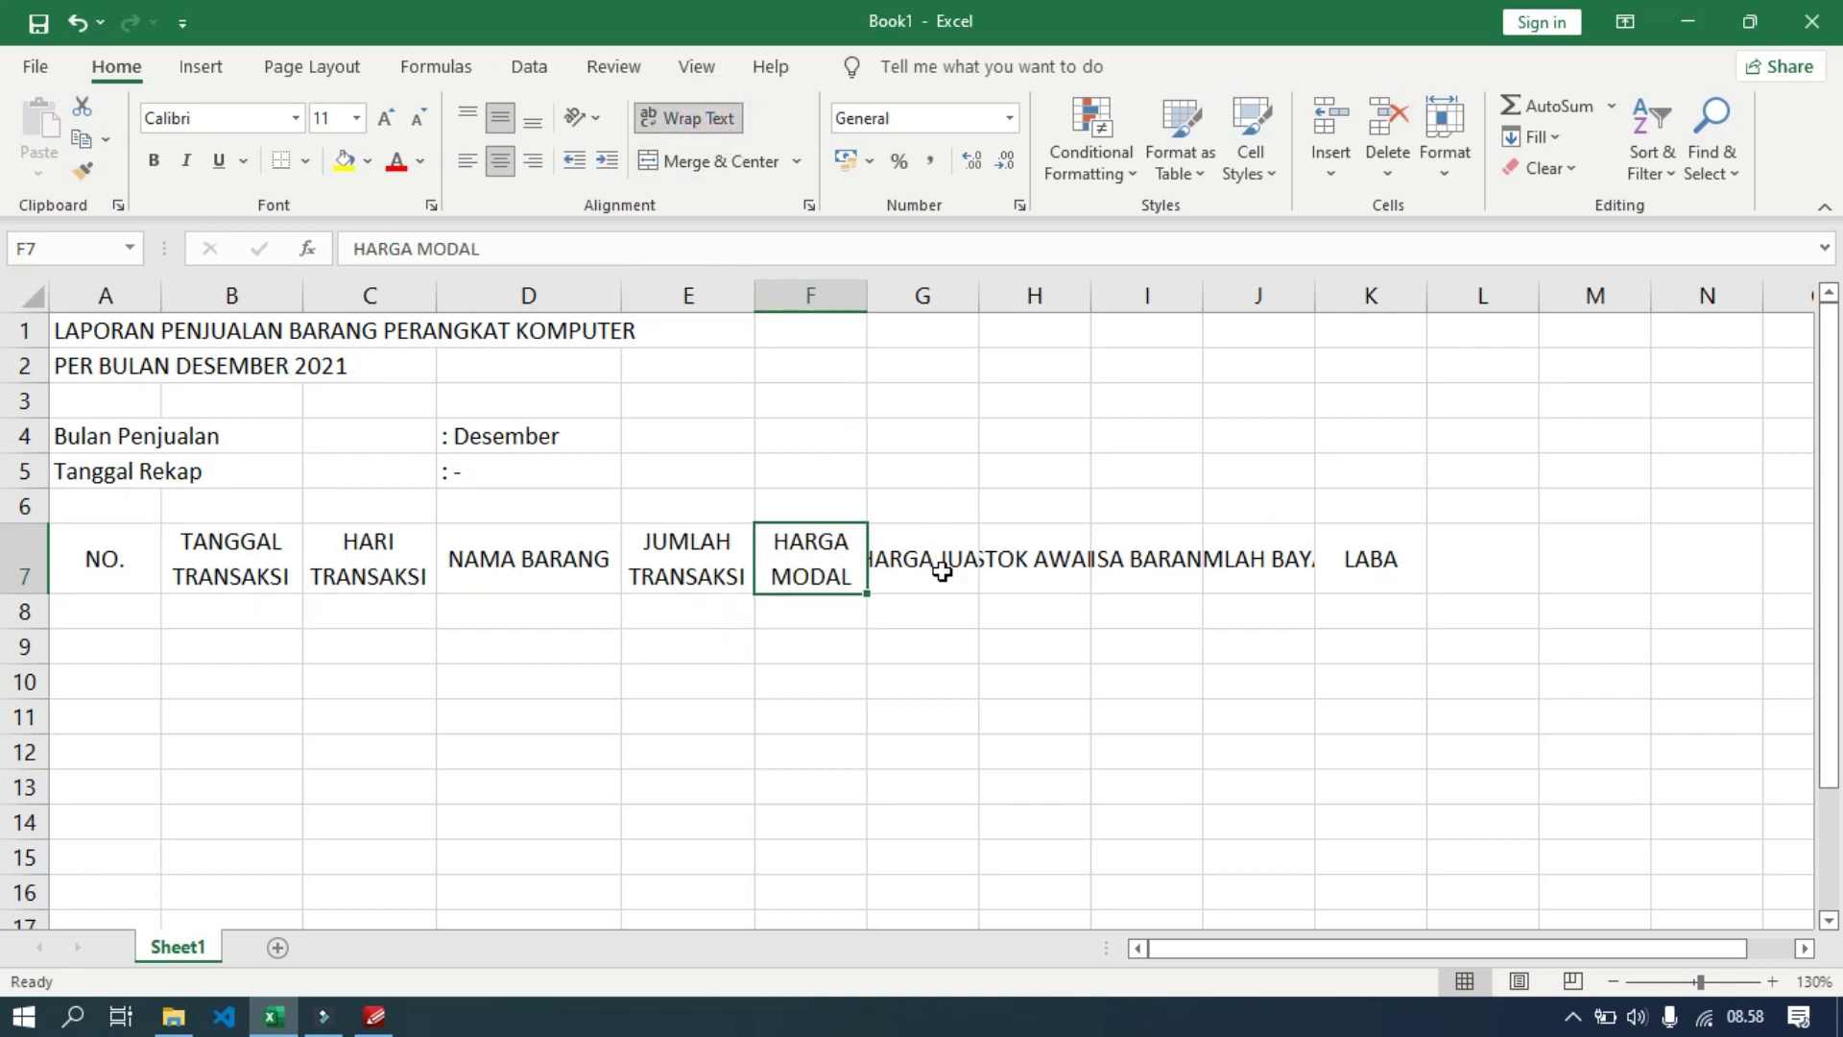
click(942, 581)
click(695, 117)
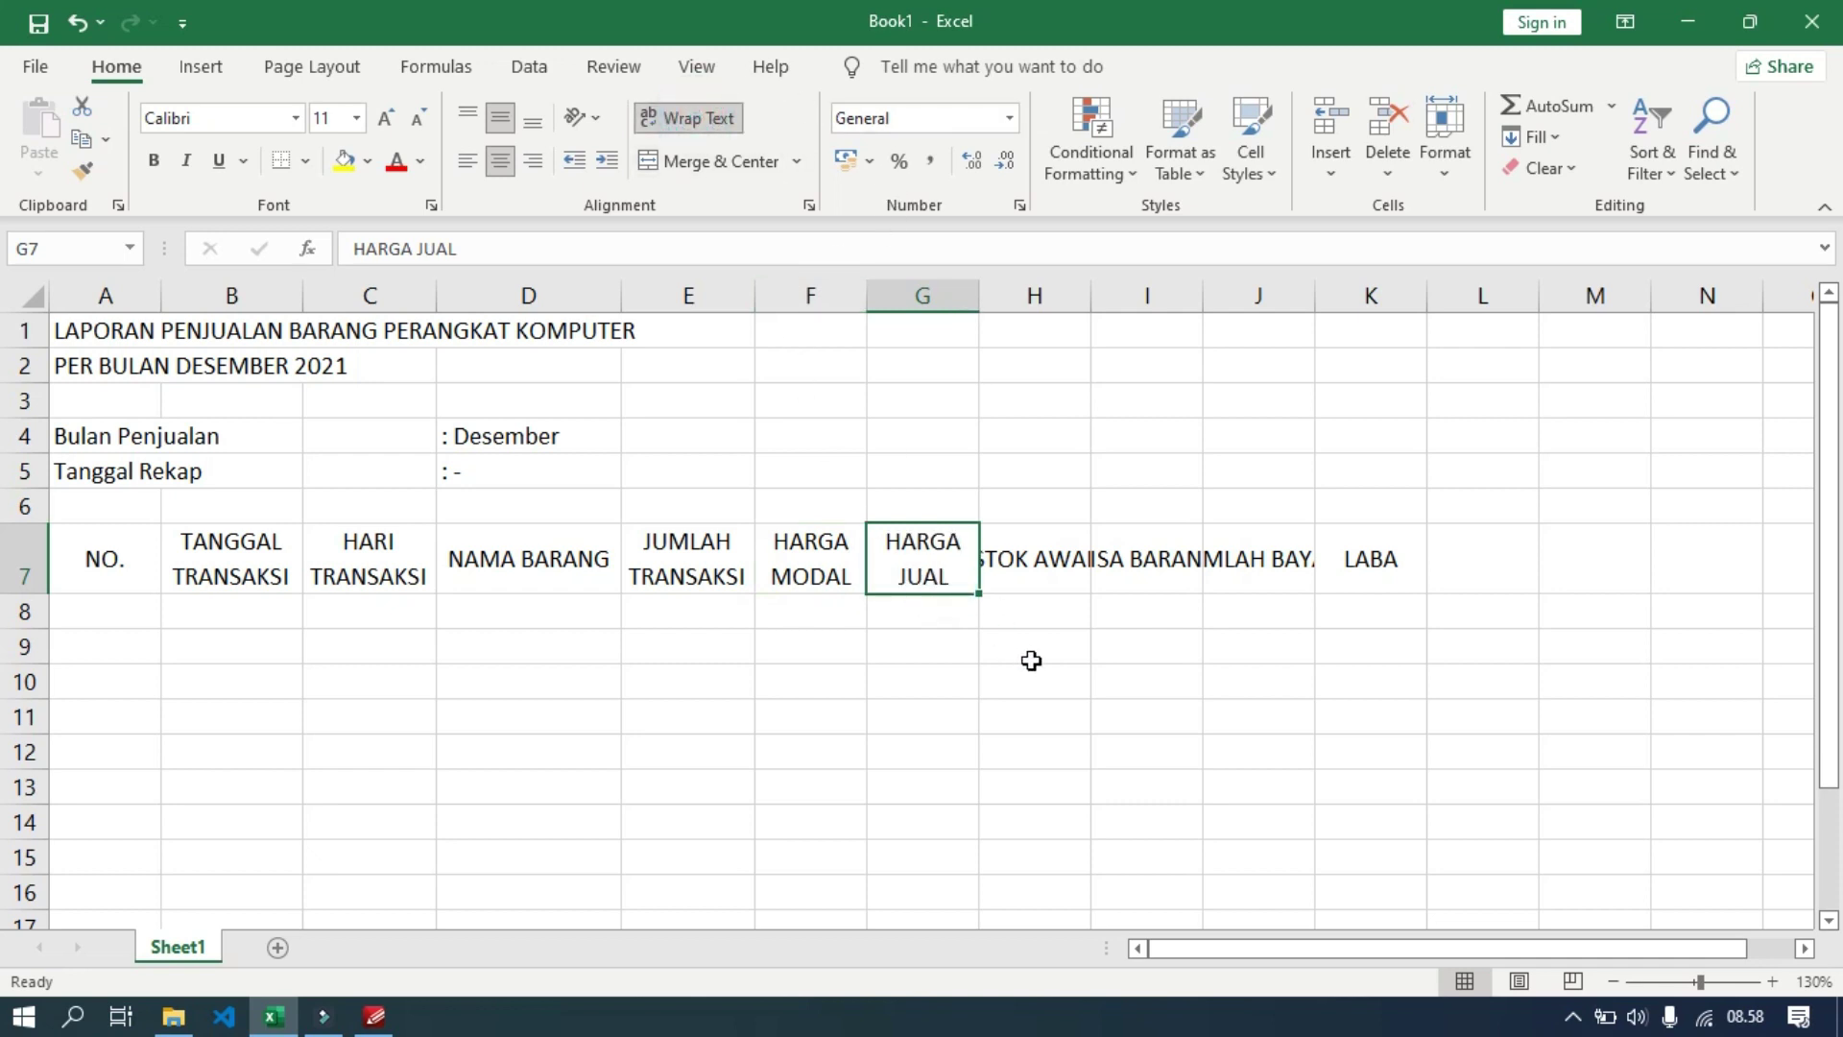
click(1033, 578)
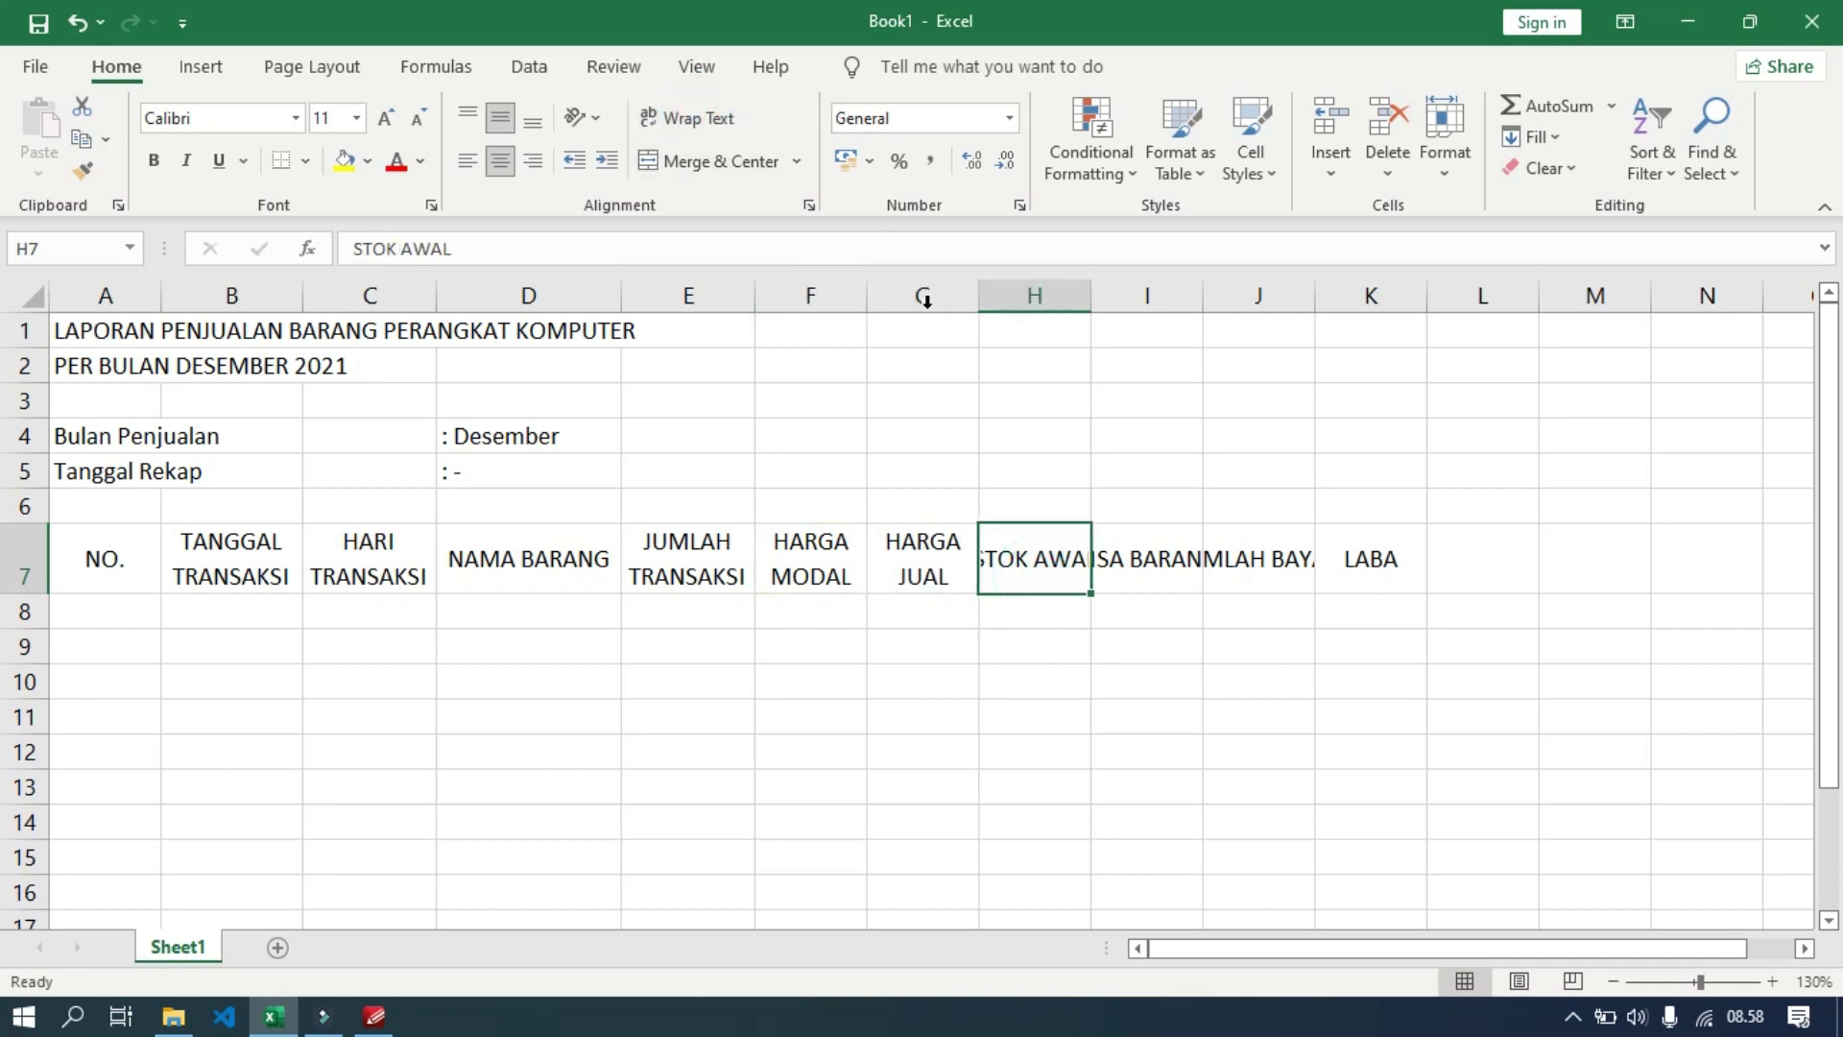
click(711, 123)
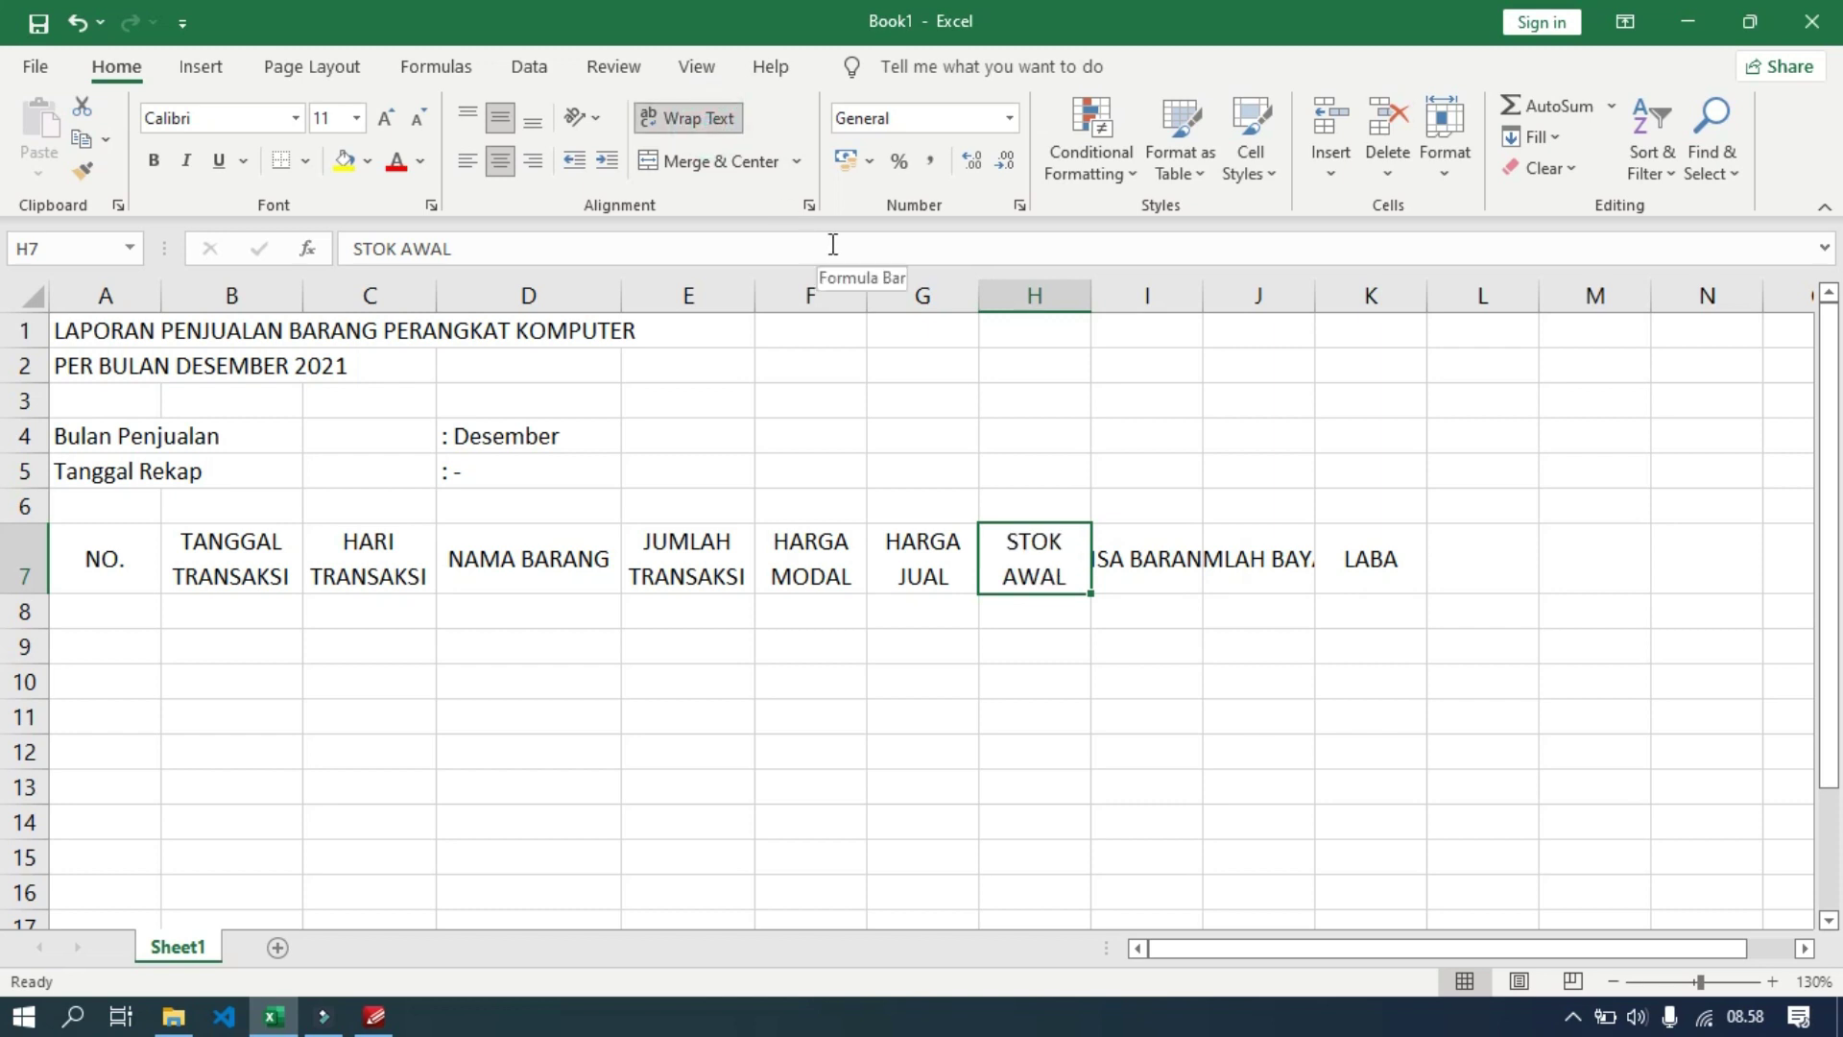
click(1148, 560)
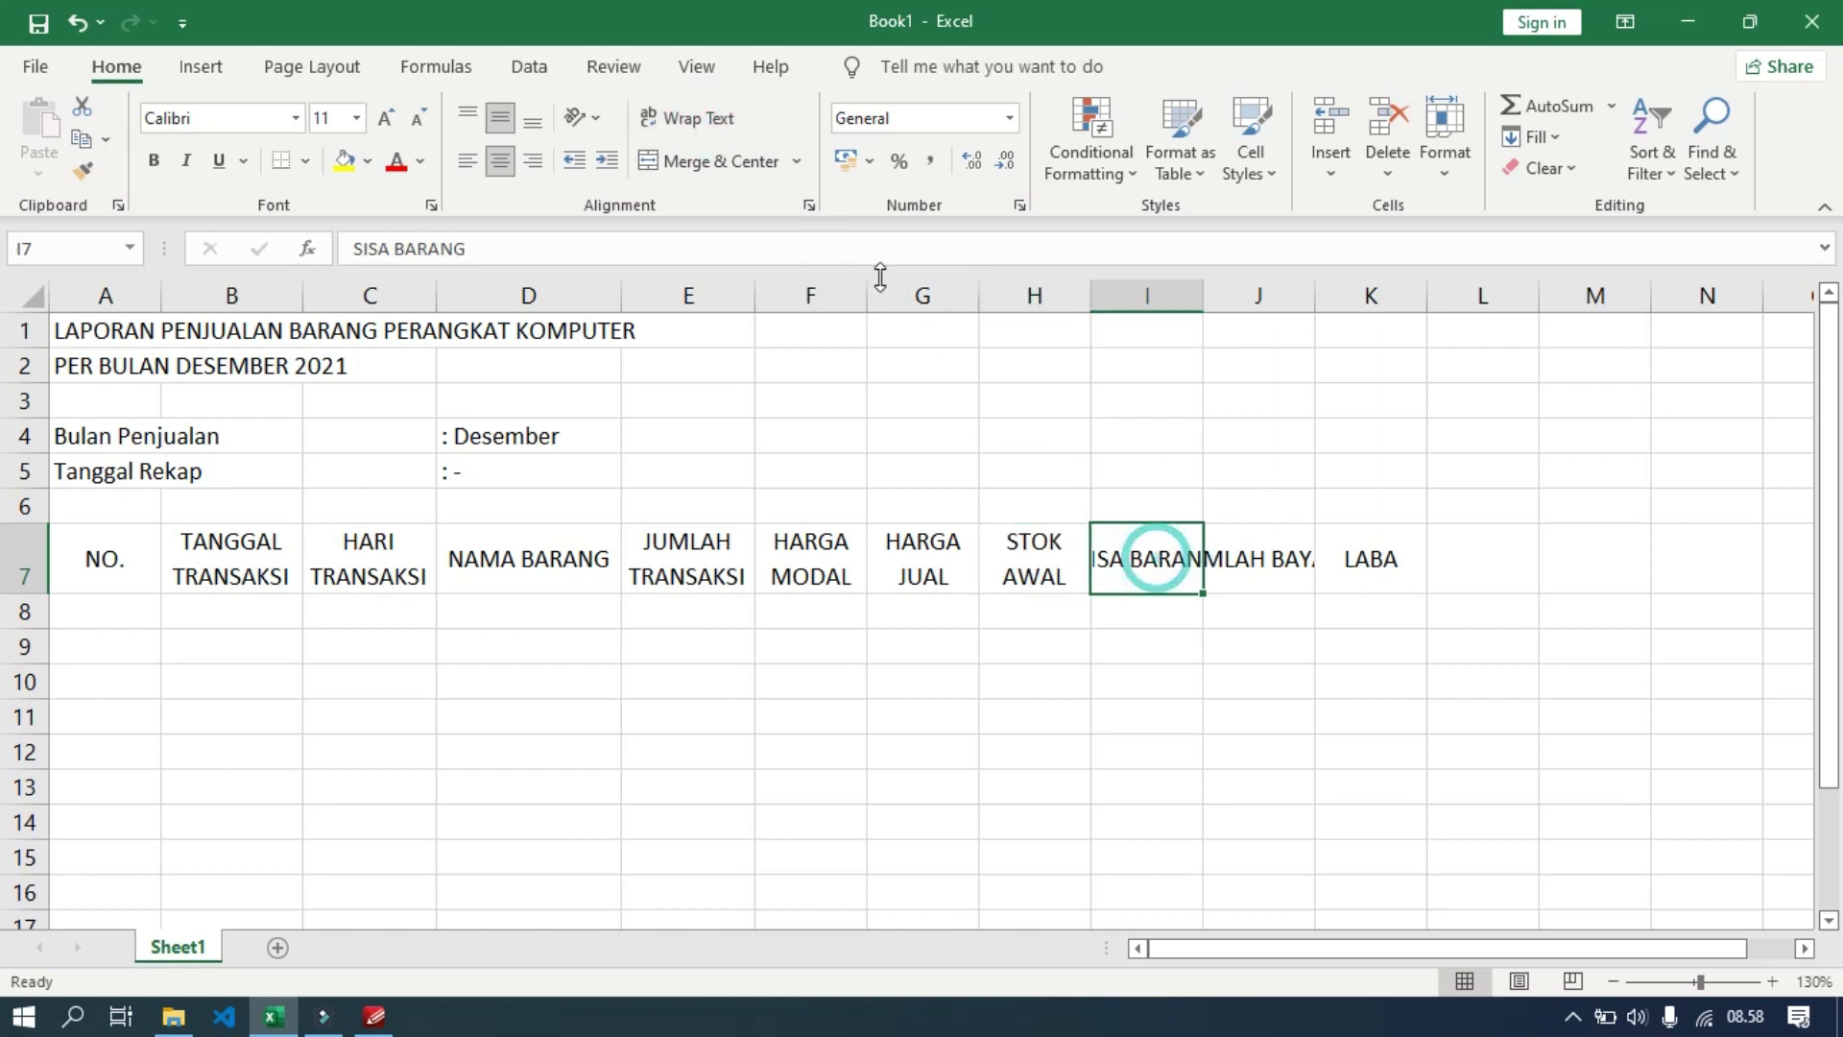
click(687, 119)
Wrap JUMLAH BAYAR in J7 and widen columns J and I (about 9,14).
click(1246, 552)
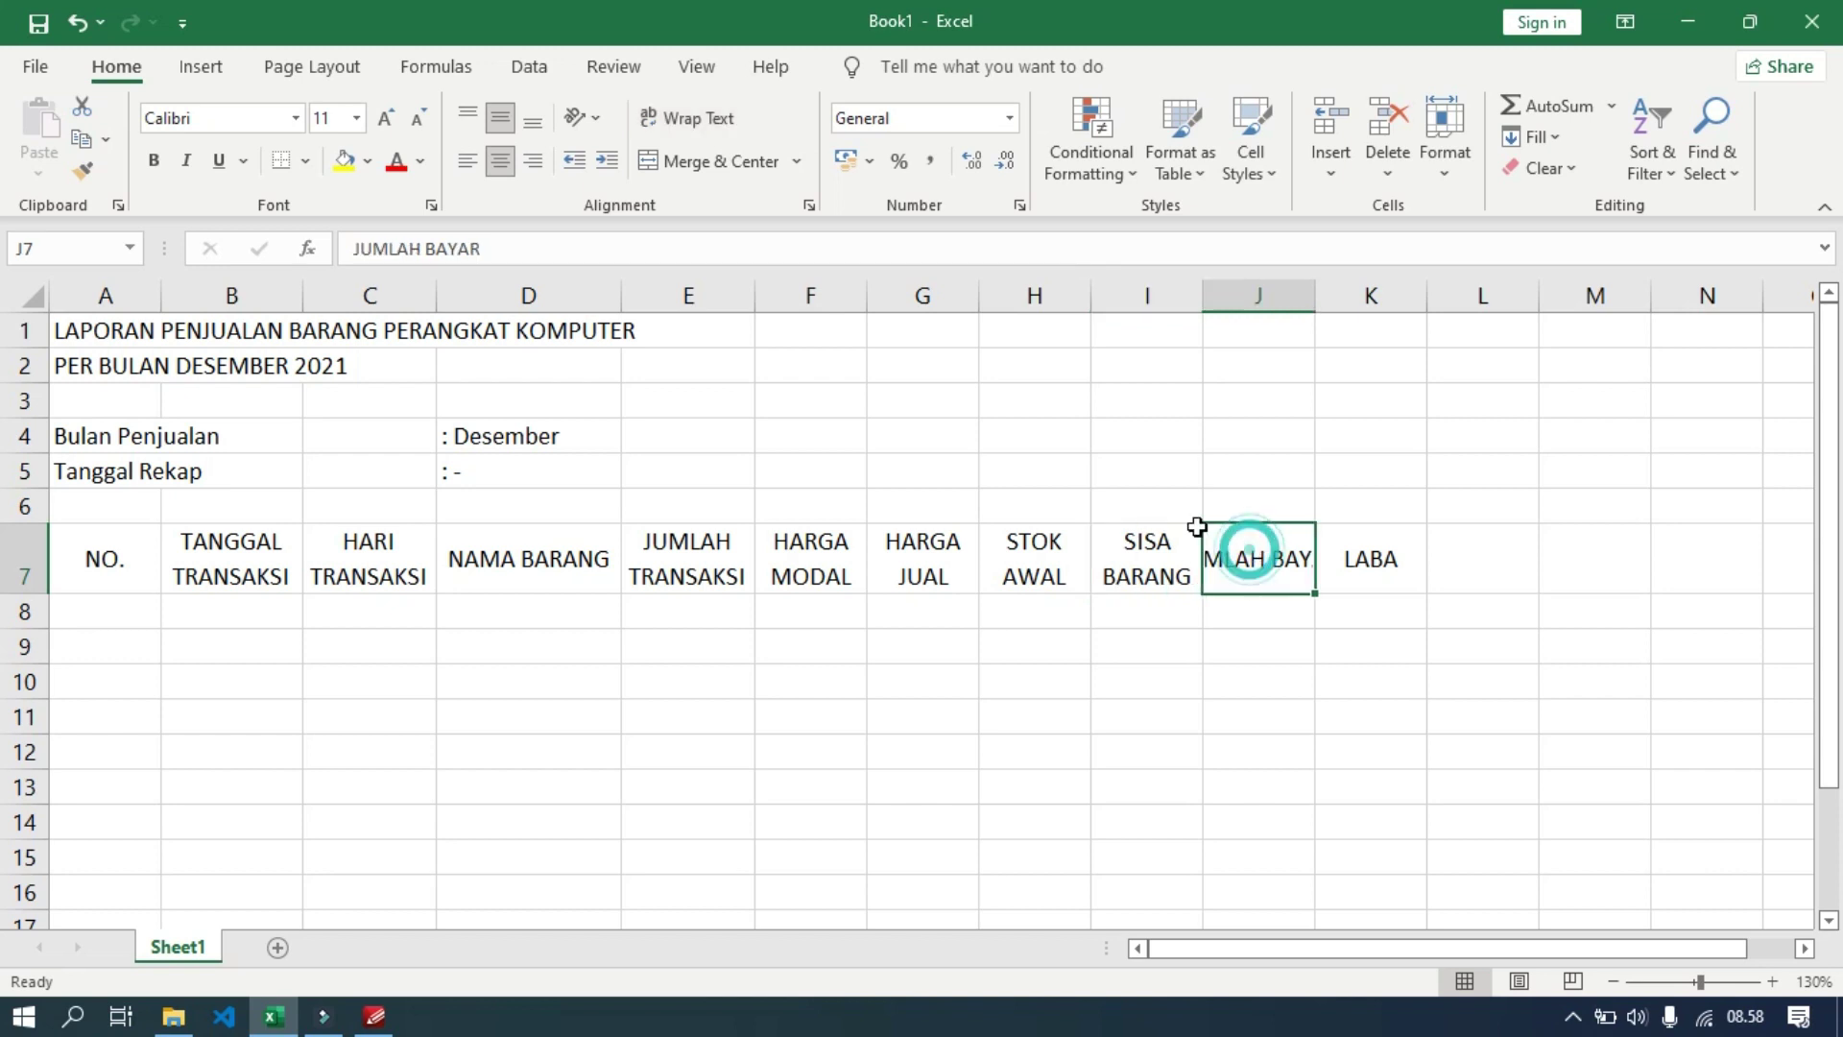
click(1358, 552)
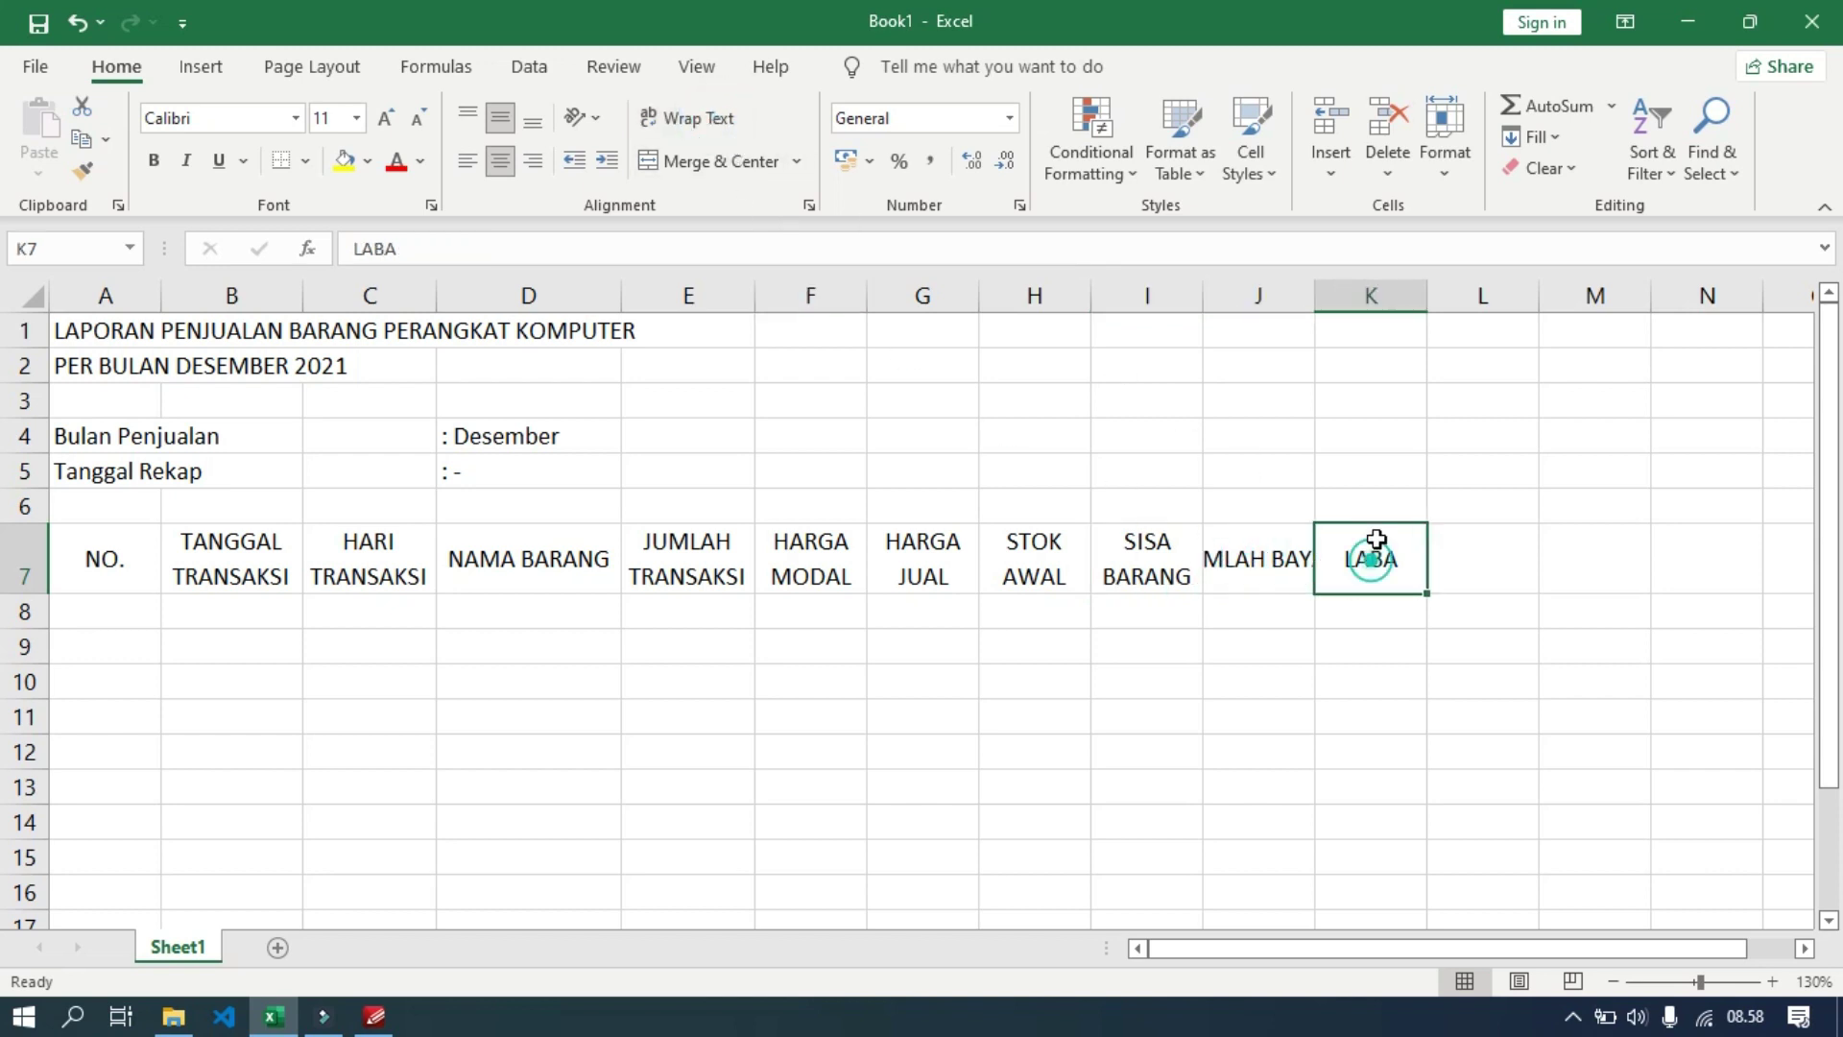
click(1282, 679)
click(1258, 569)
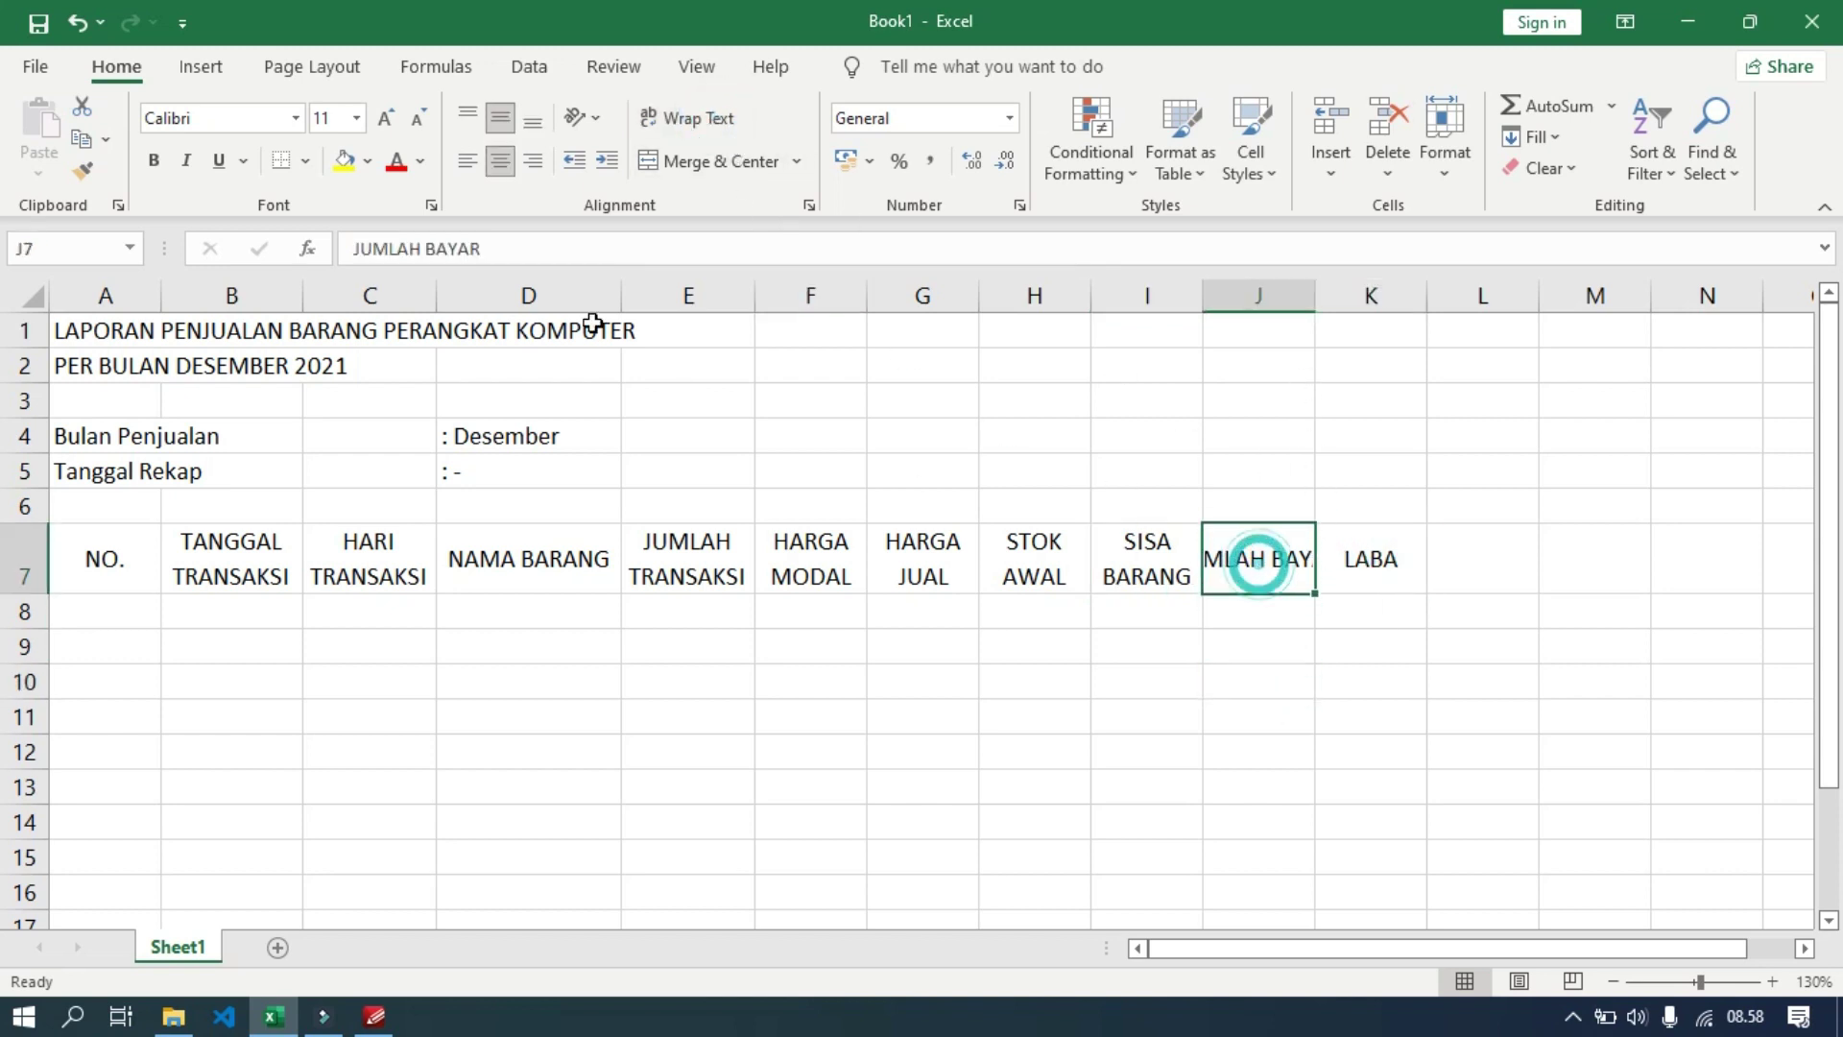
click(691, 118)
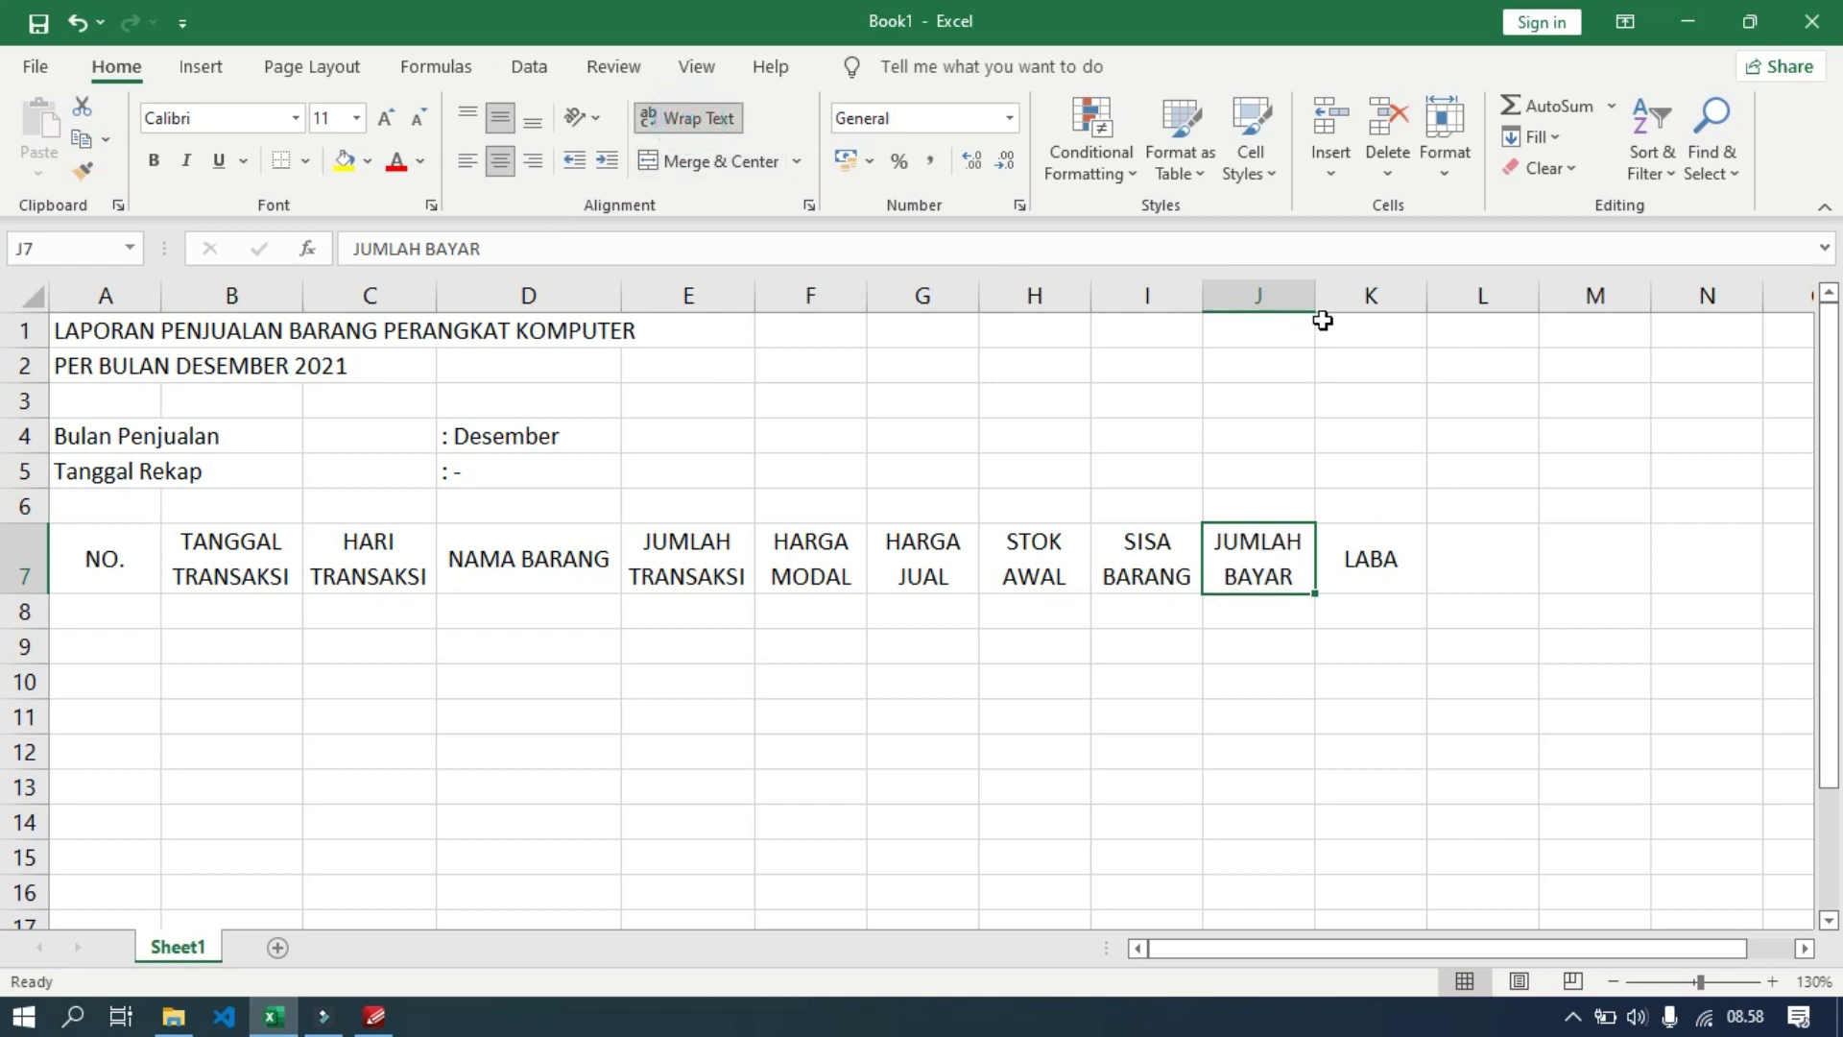
drag(1313, 299, 1334, 305)
drag(1200, 285, 1207, 287)
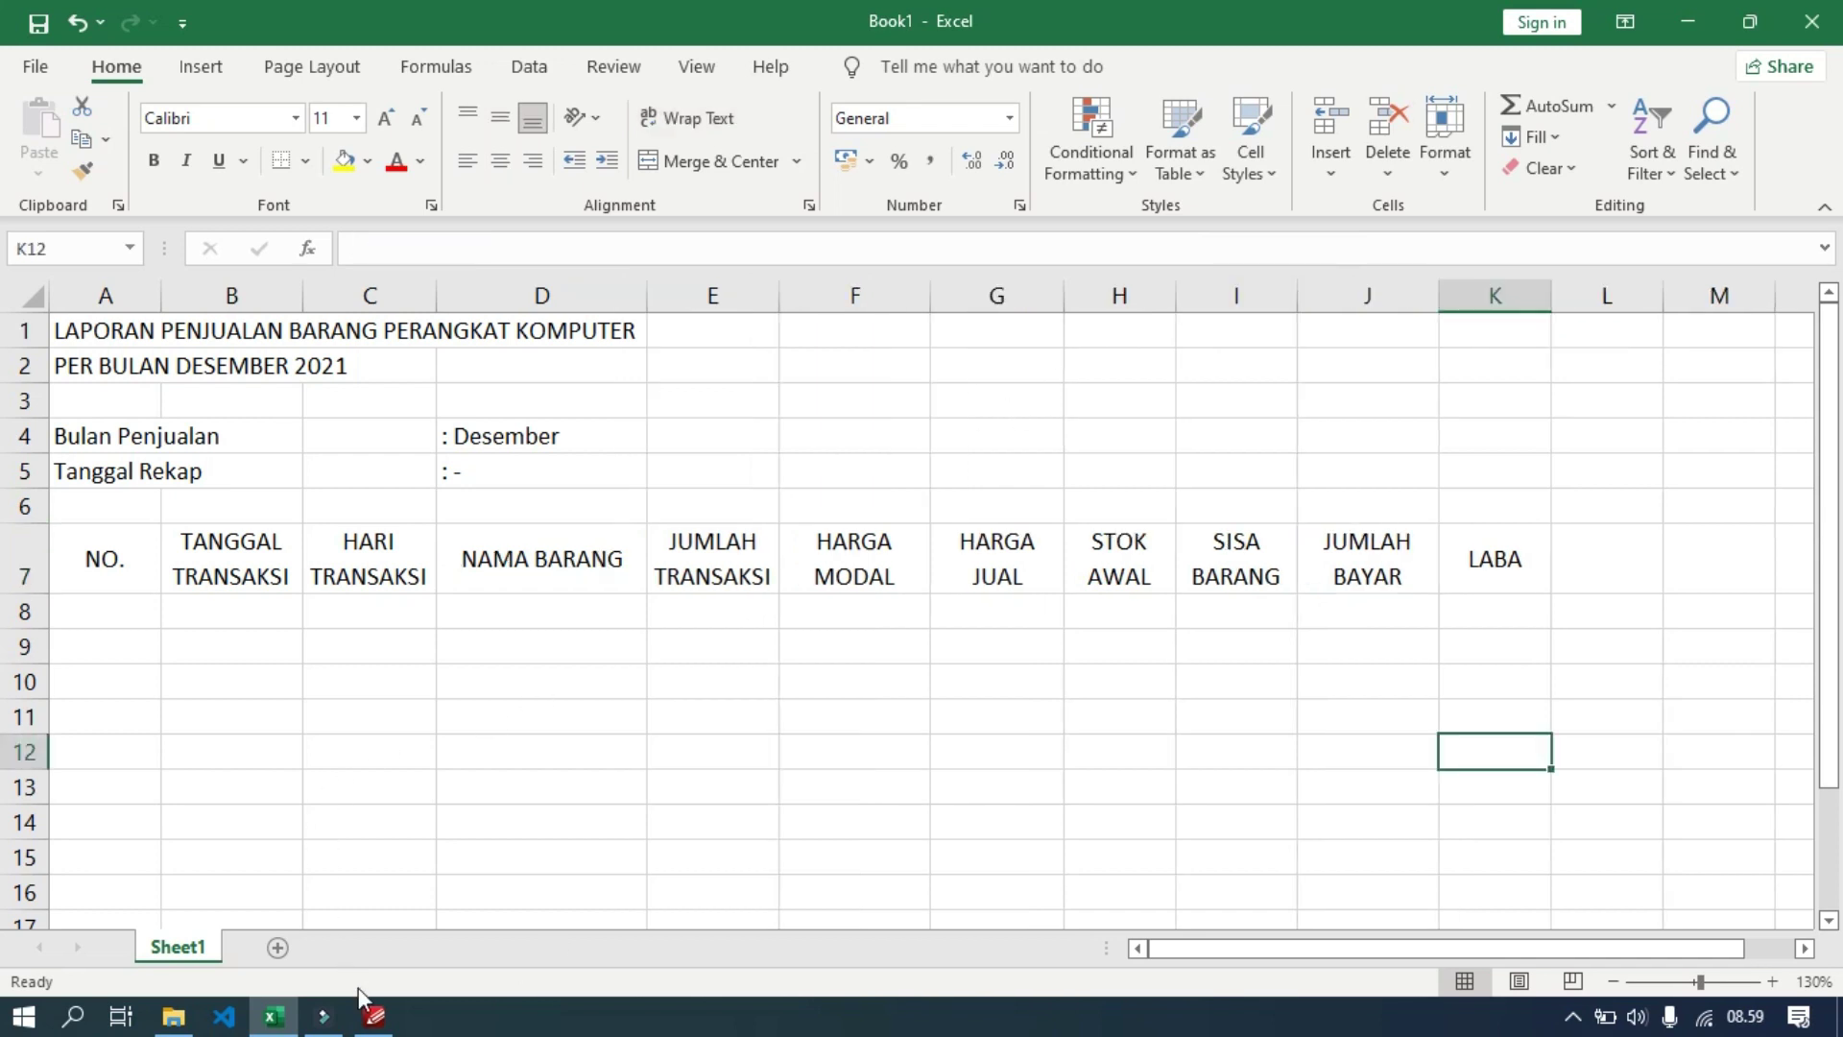
click(375, 1016)
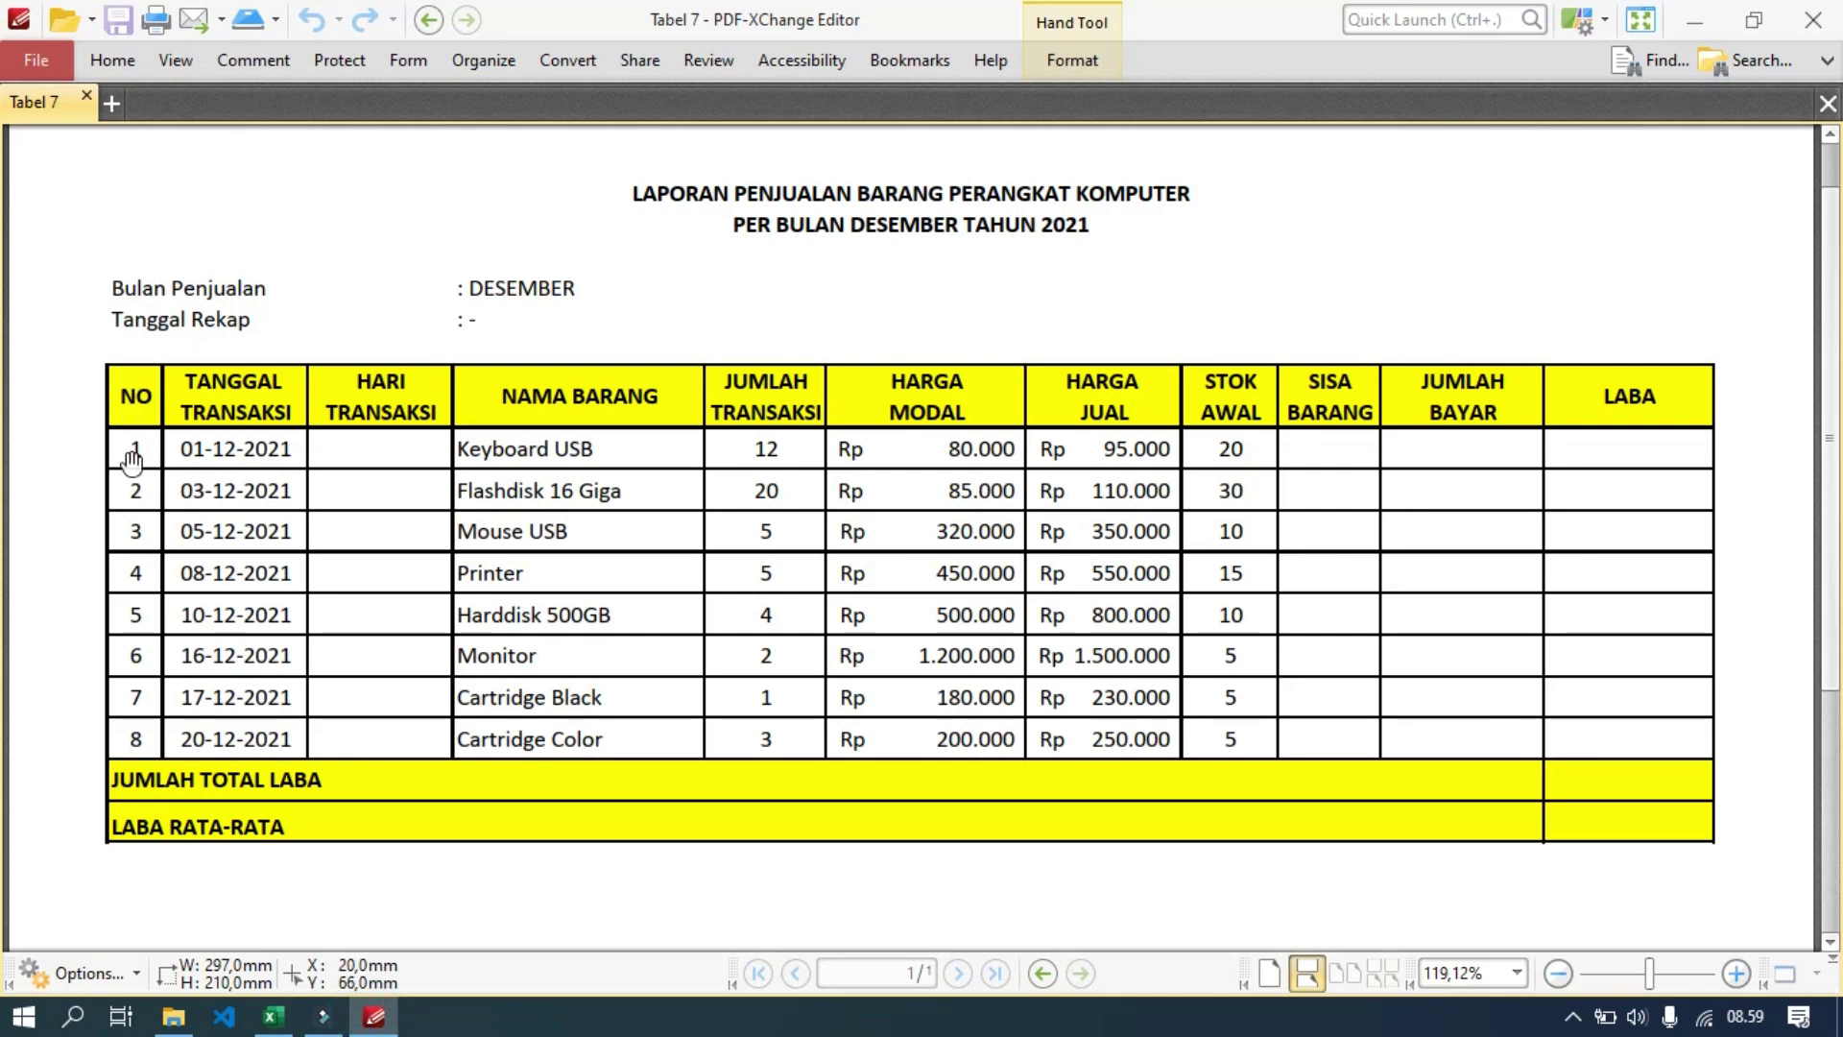
Number the NO. column 1 to 8 in A8:A15 with a Ctrl fill series.
click(273, 1016)
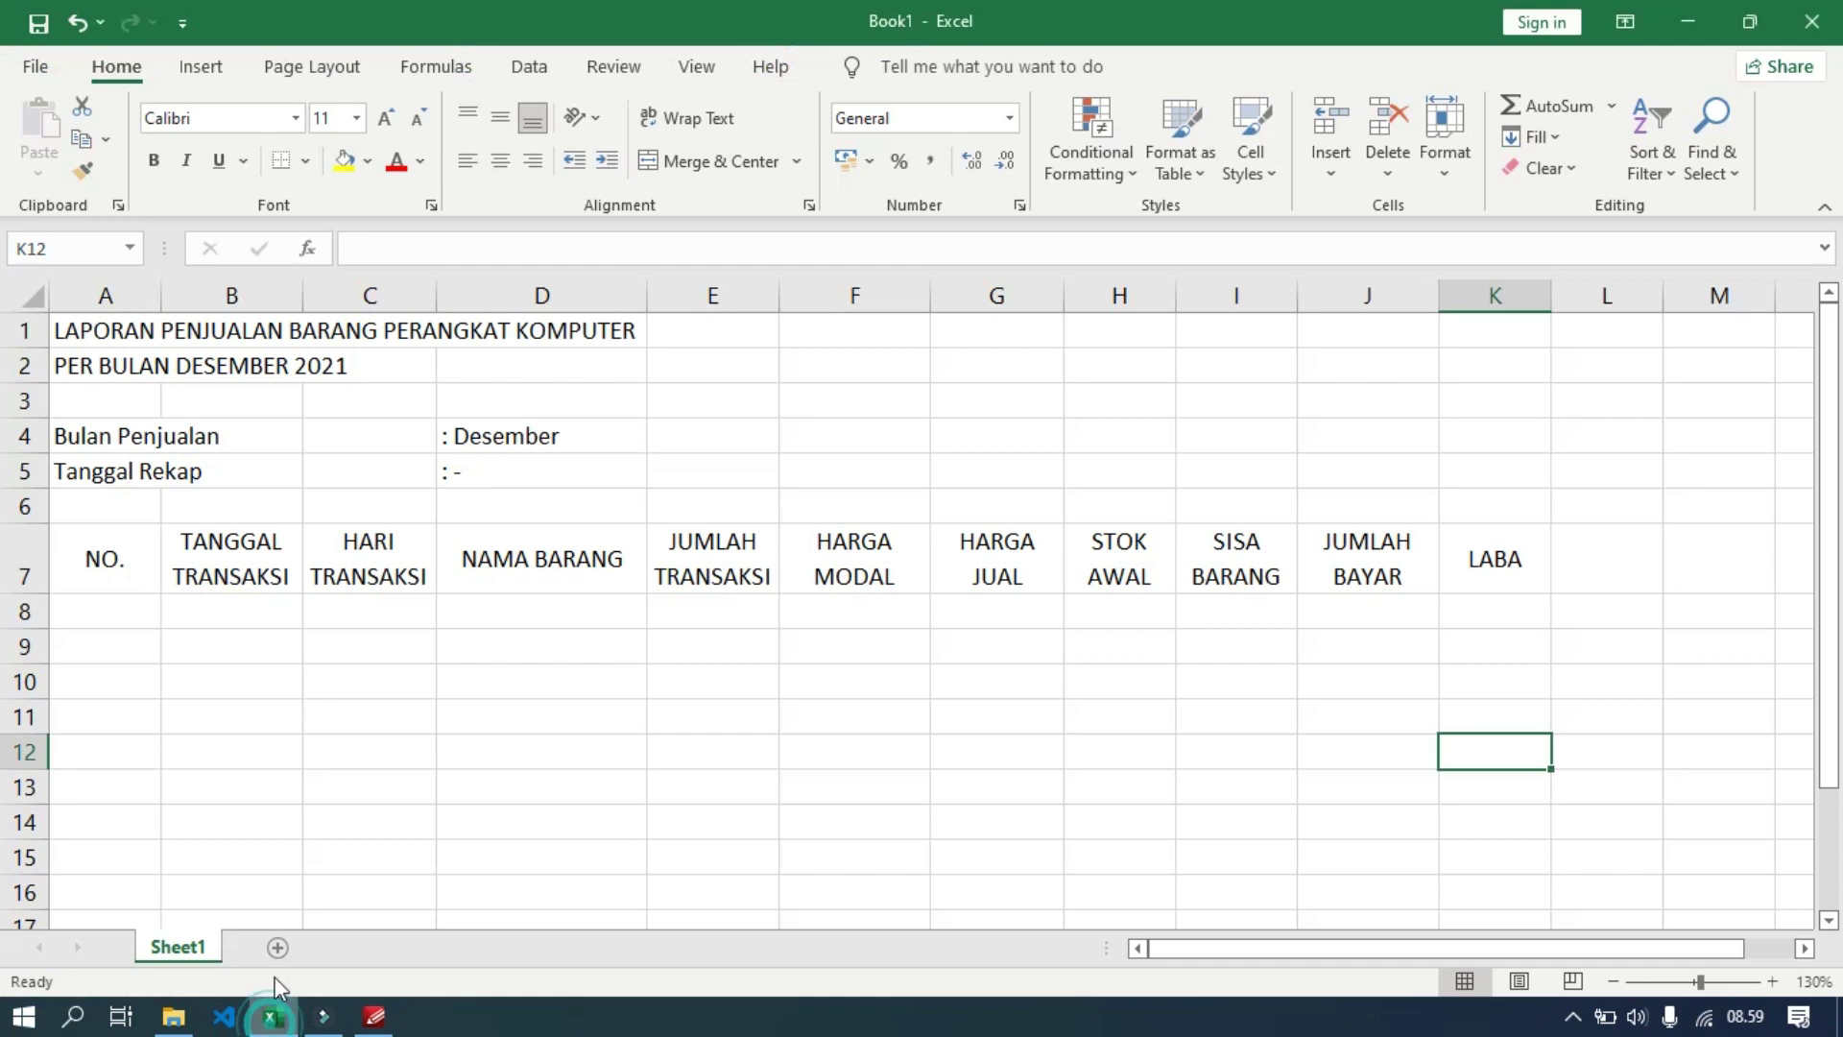
click(134, 615)
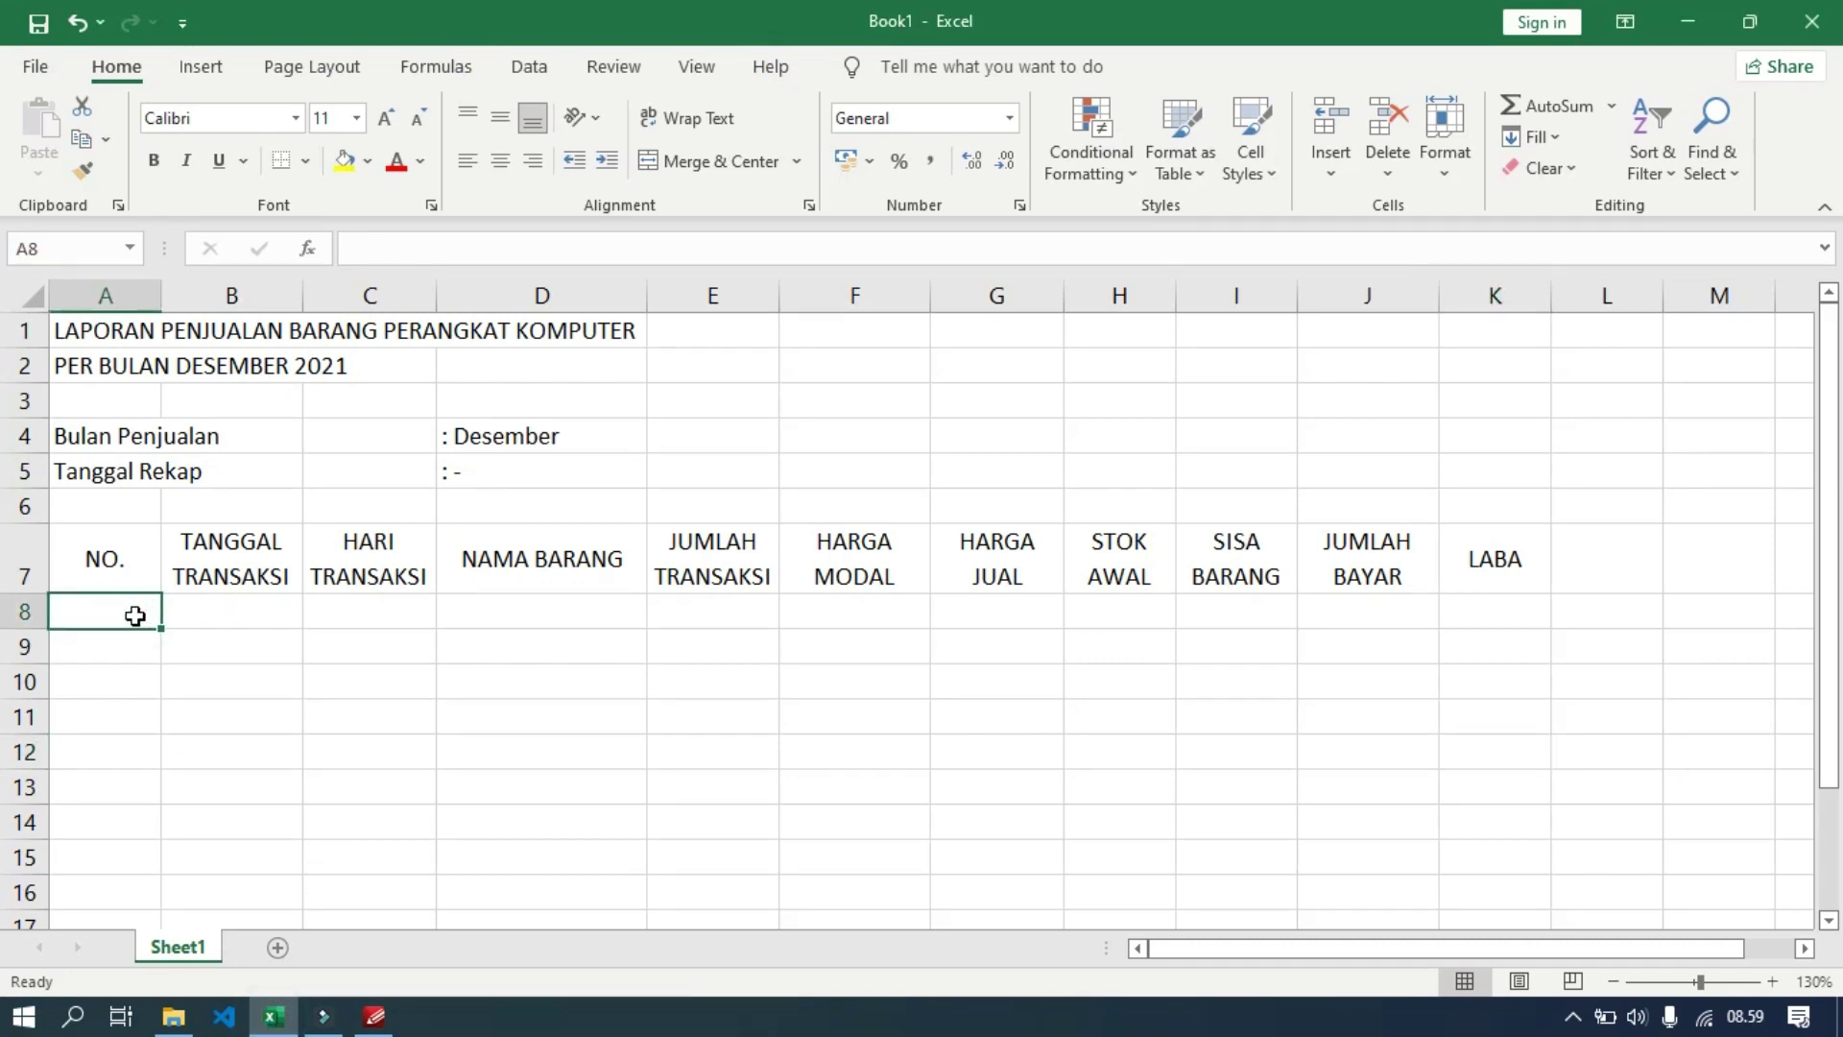
text(1)
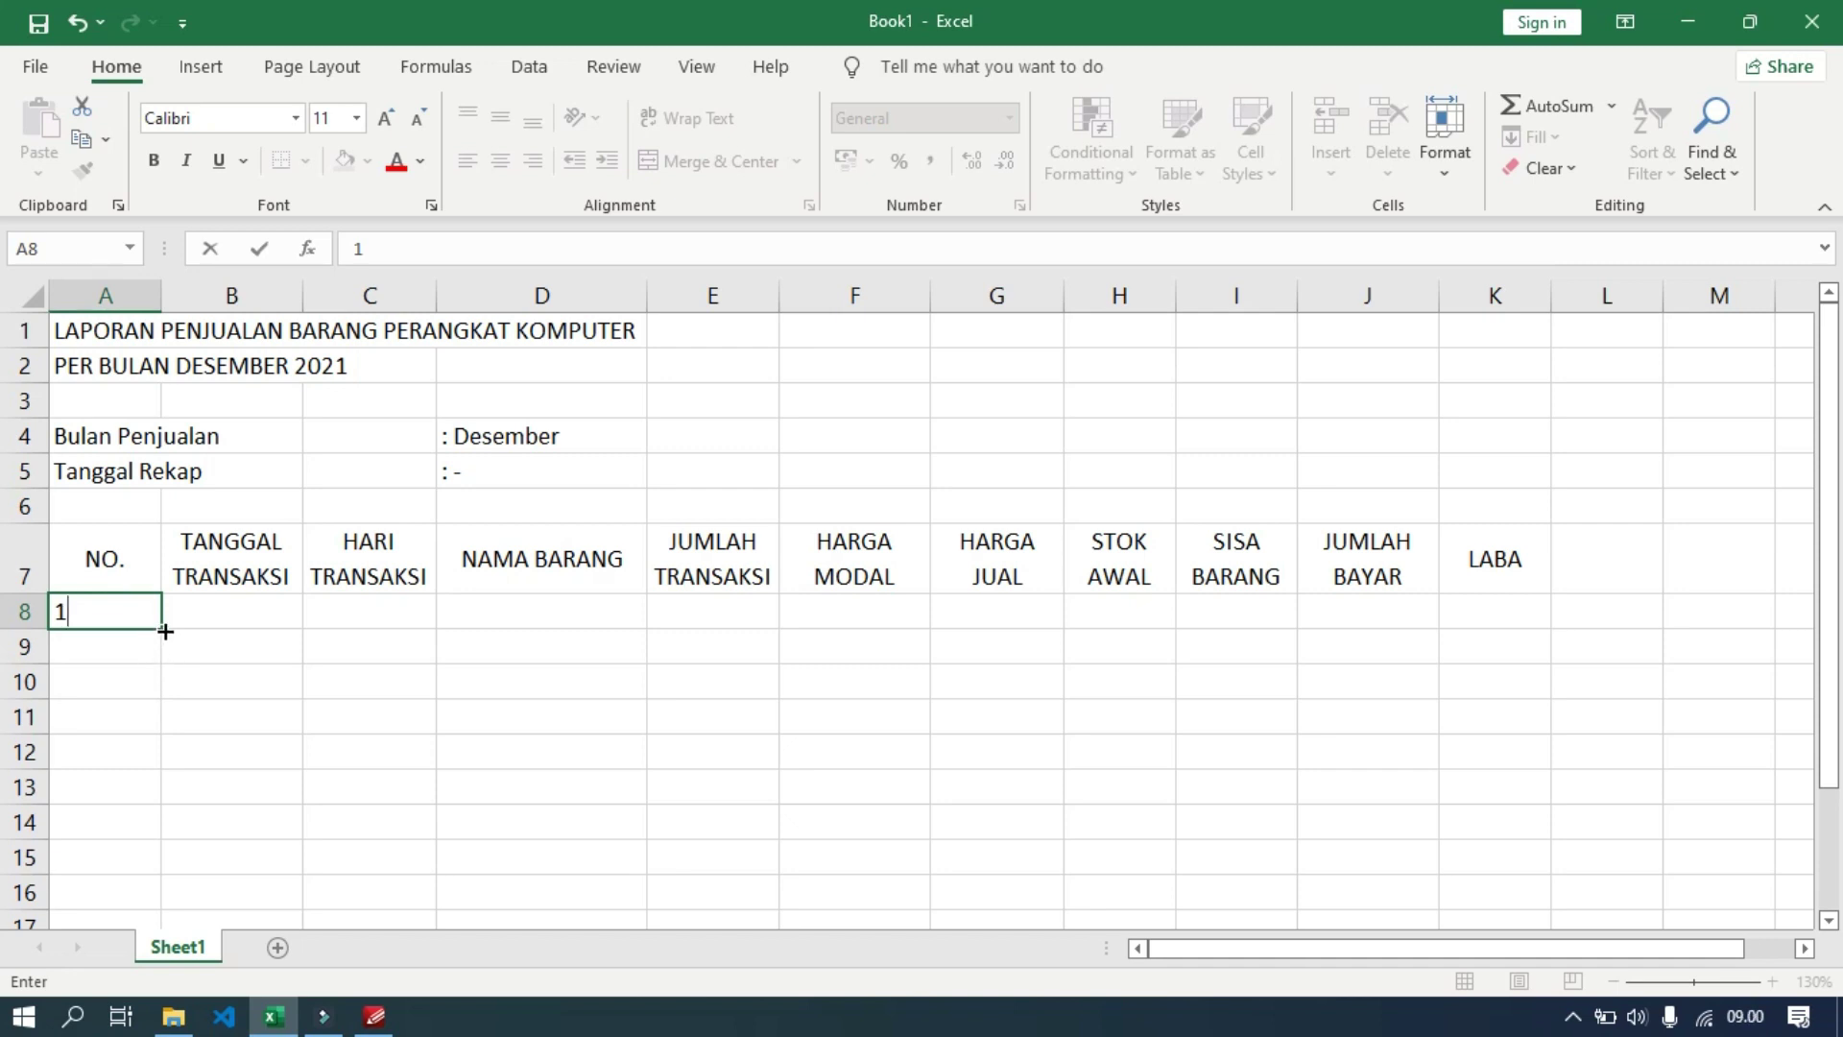
drag(165, 630, 165, 639)
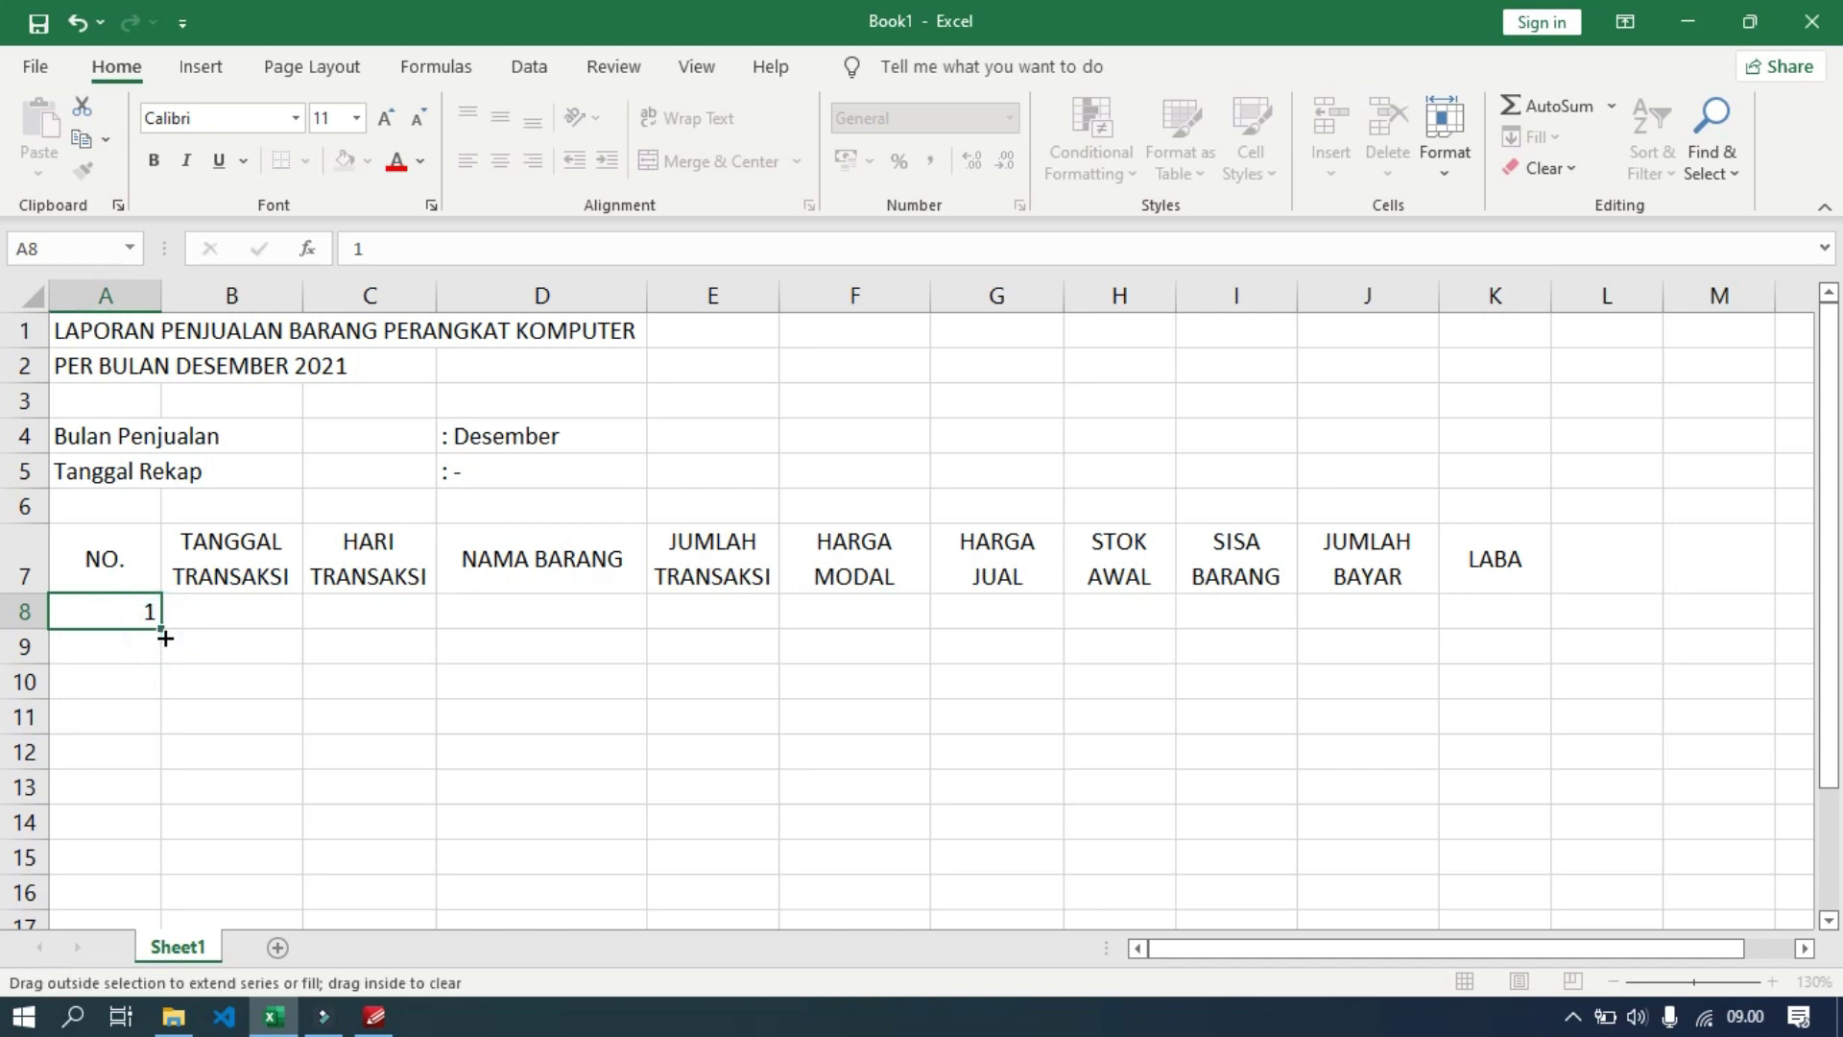
key(ctrl)
drag(165, 636, 167, 871)
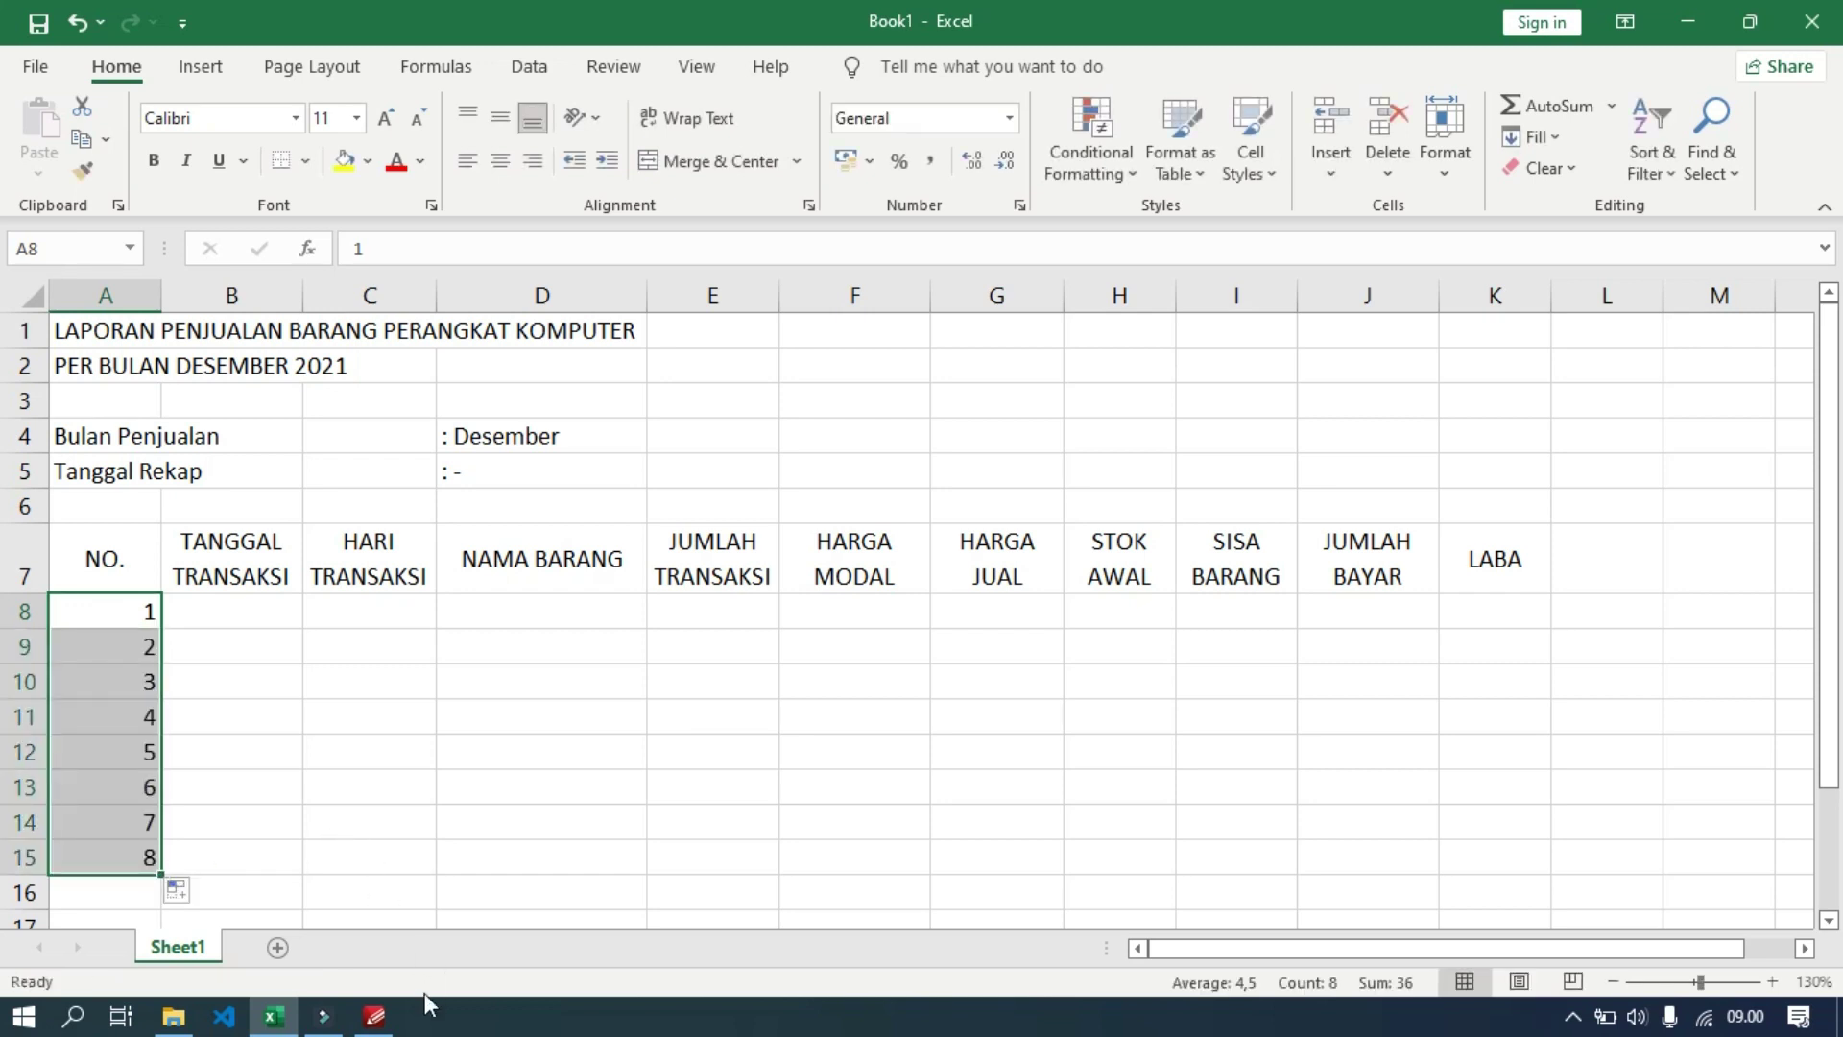
Centre the numbers 1–8 horizontally and vertically, checking the PDF table.
click(374, 1017)
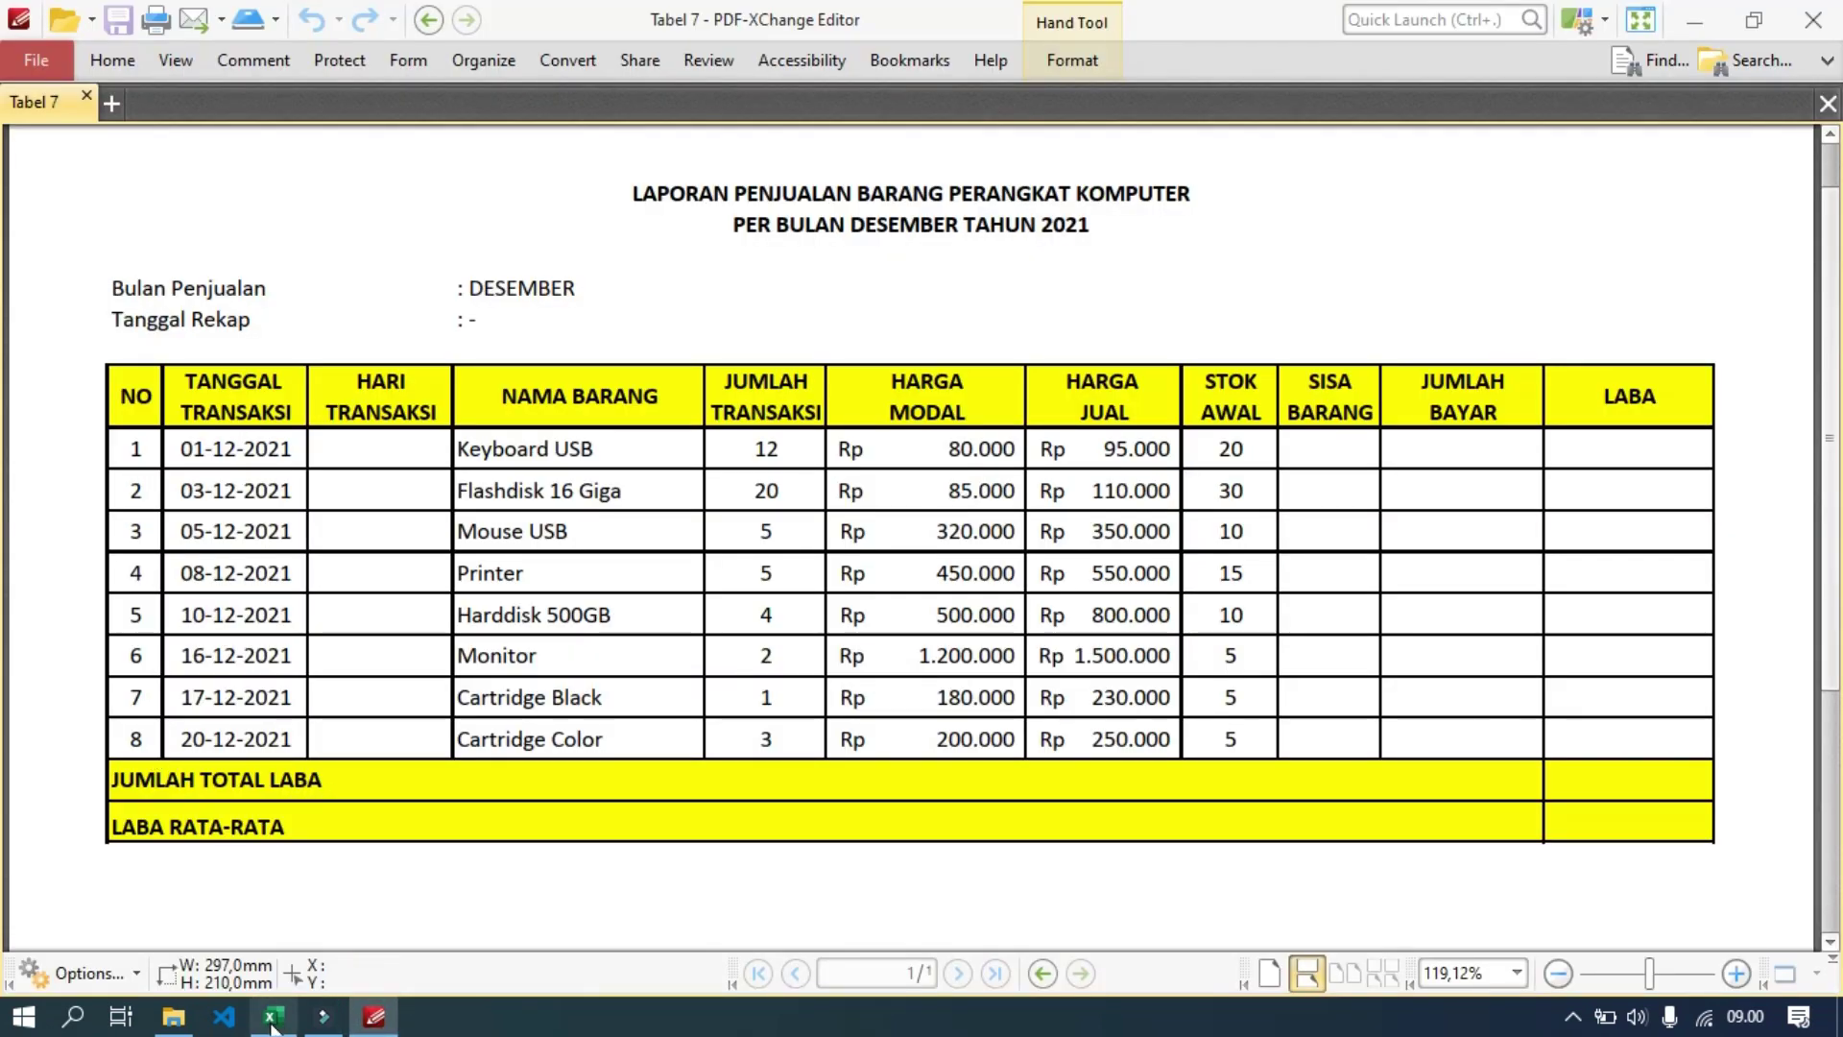
click(274, 1017)
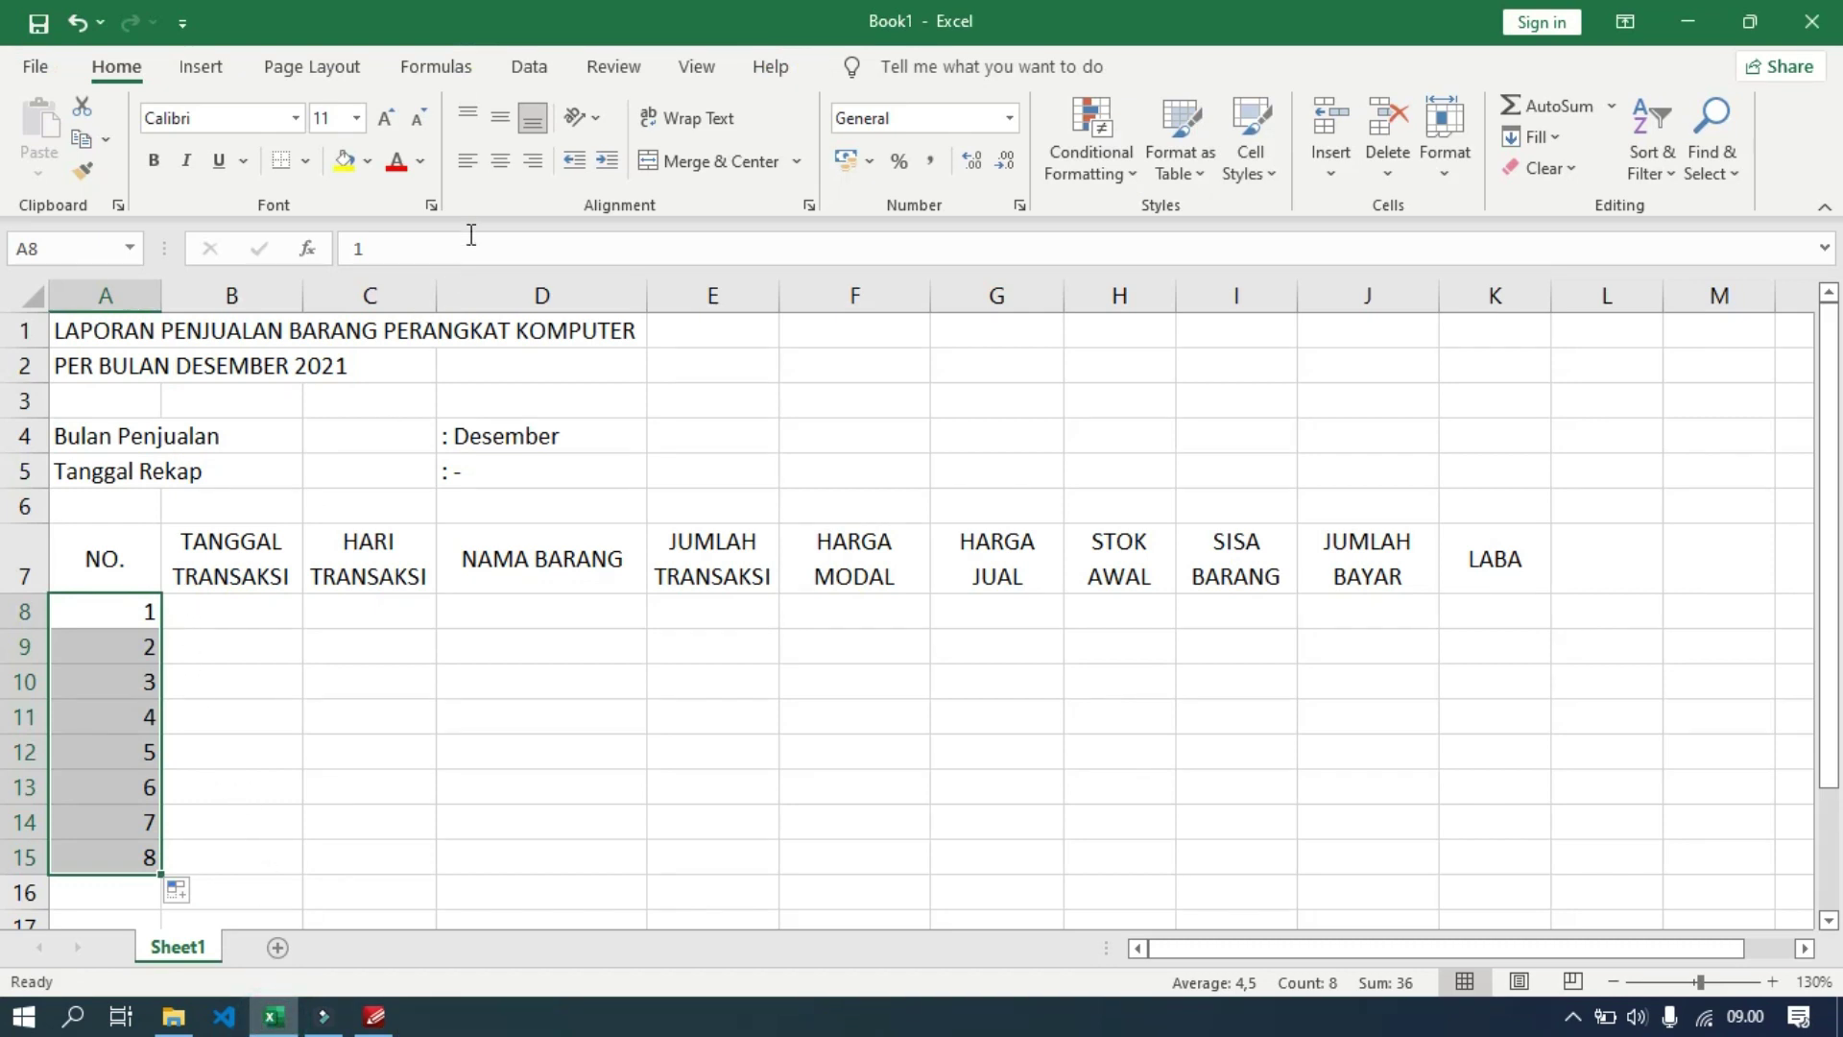
click(502, 163)
click(503, 123)
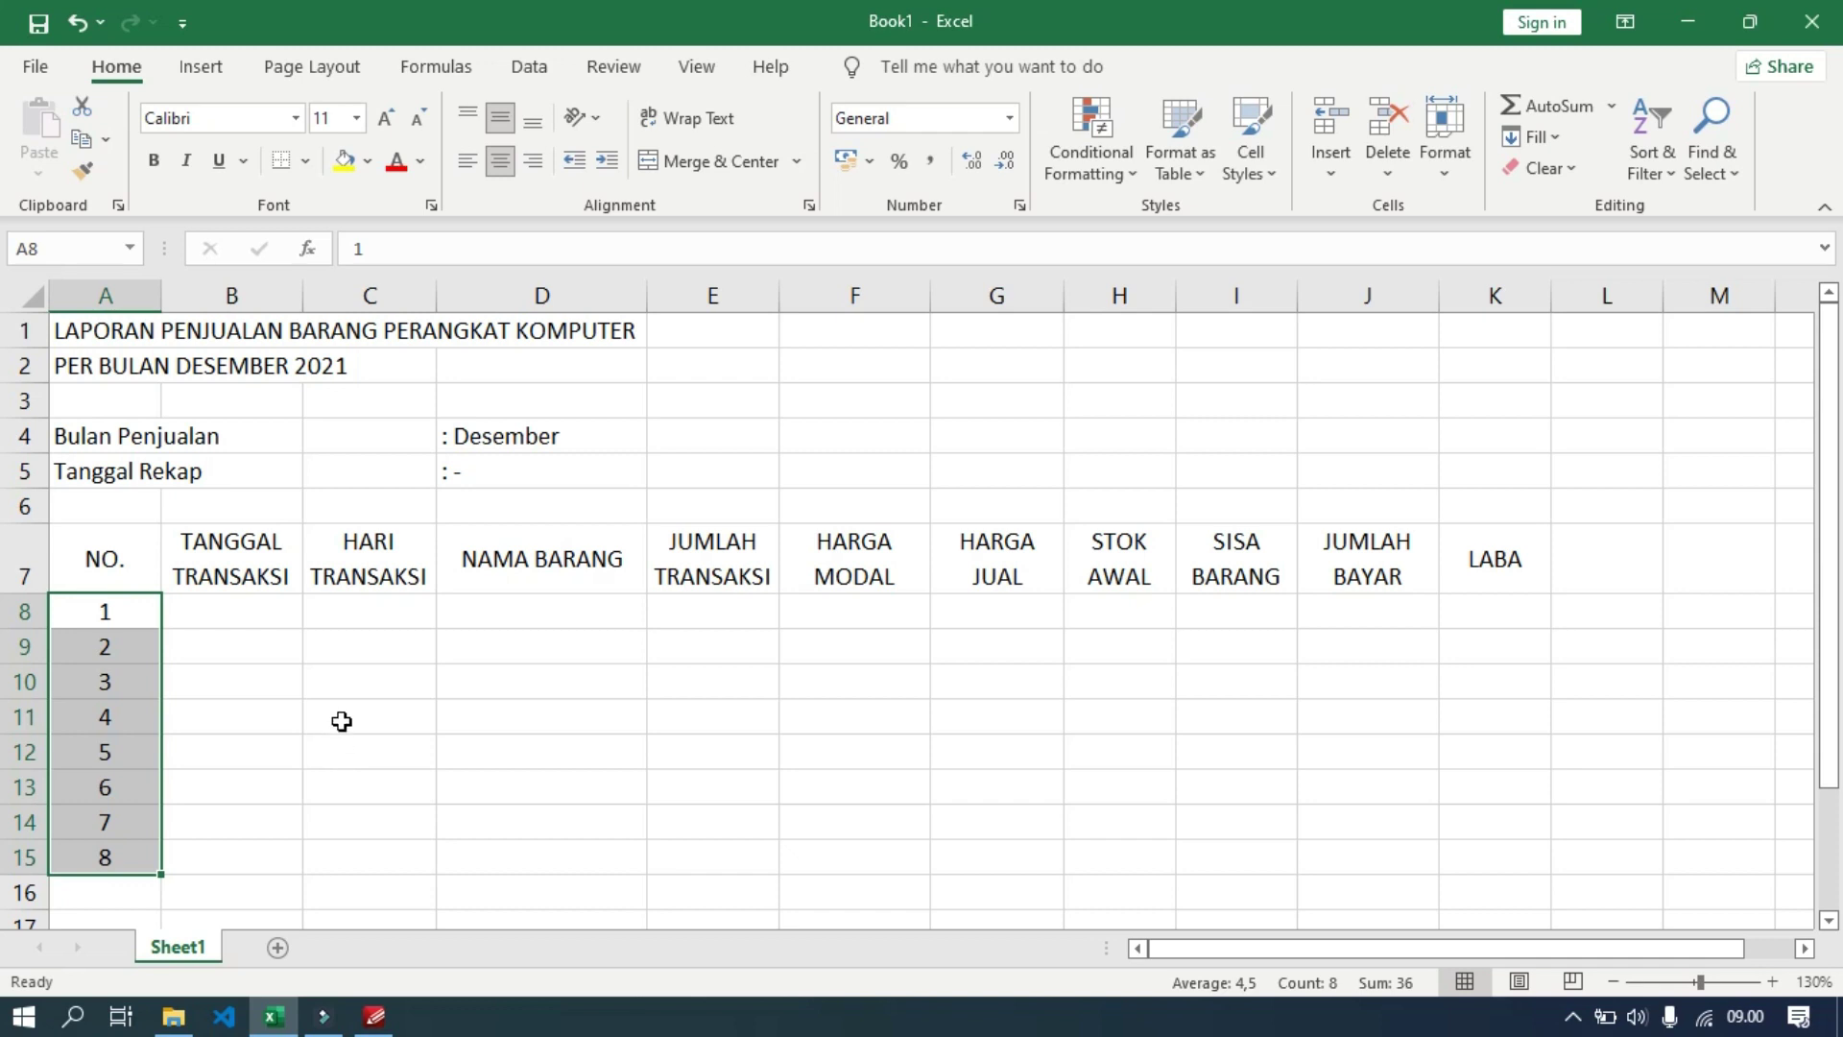
click(375, 1015)
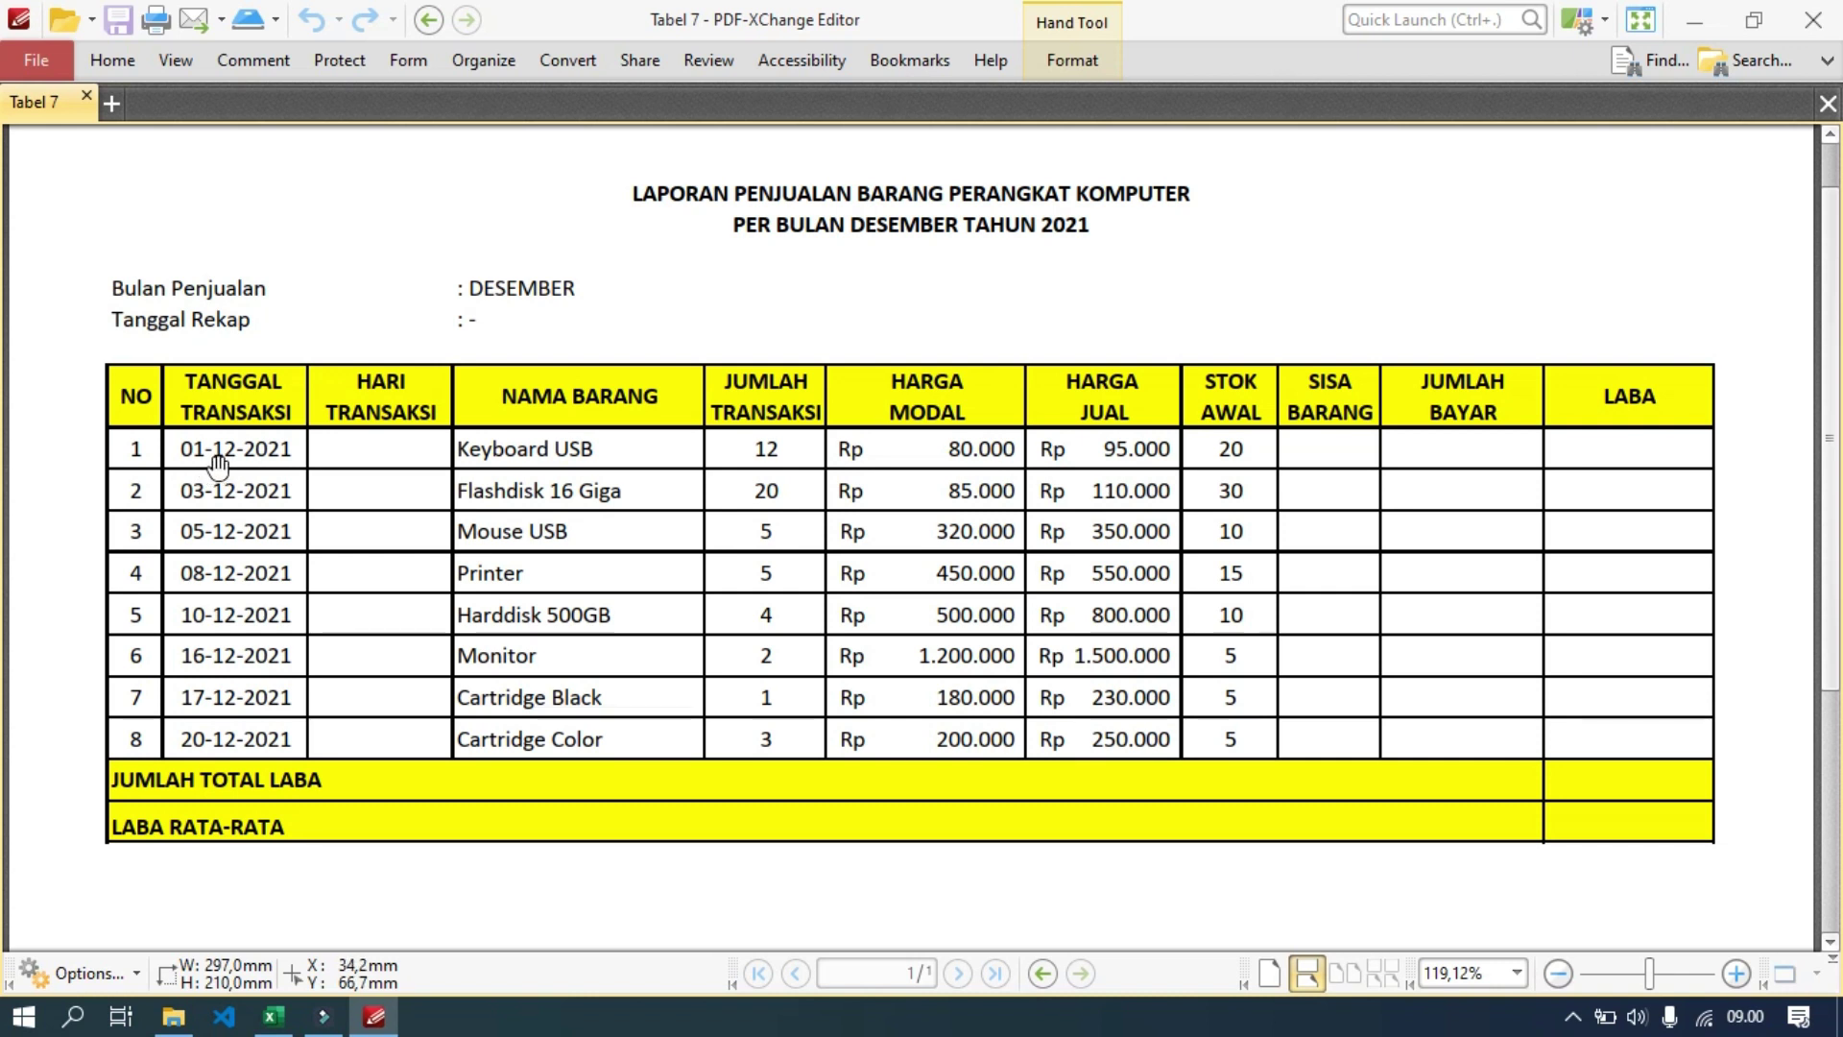
click(275, 1016)
click(251, 612)
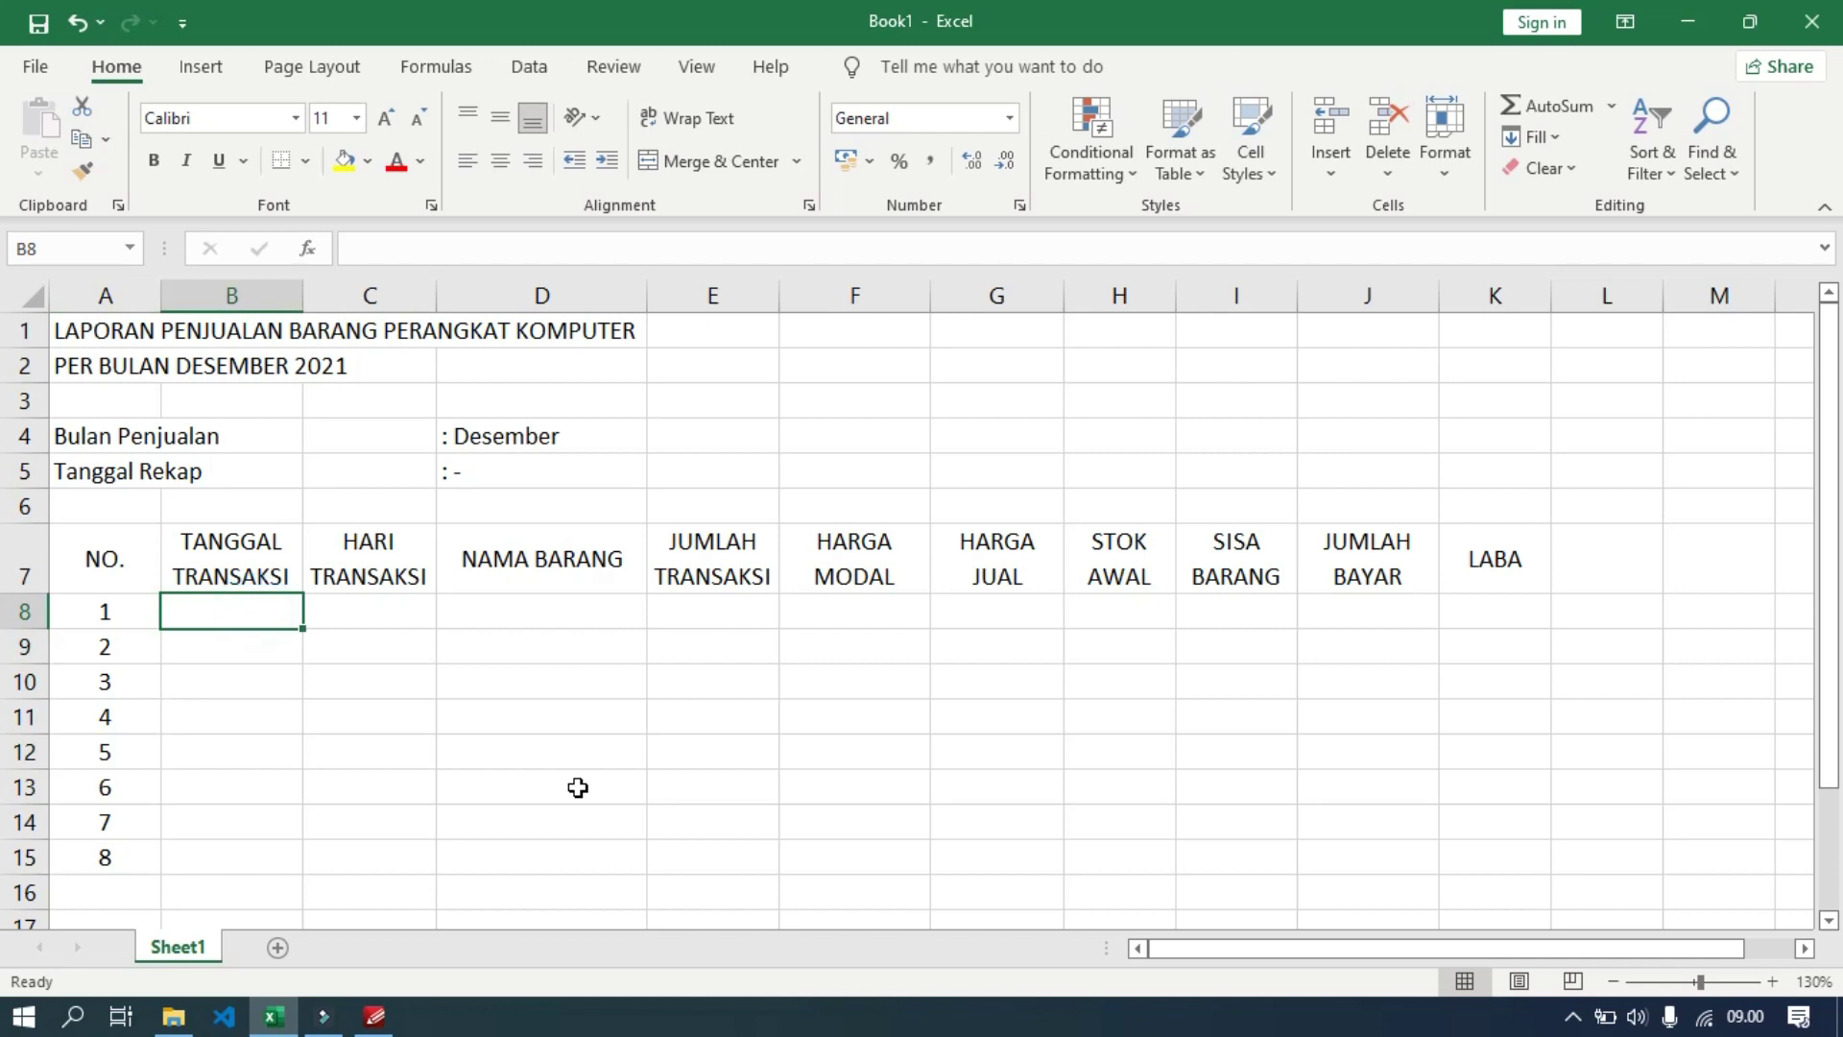
Enter 01-12-2021 in B8 so it shows as the date 01/12/2021.
text(01)
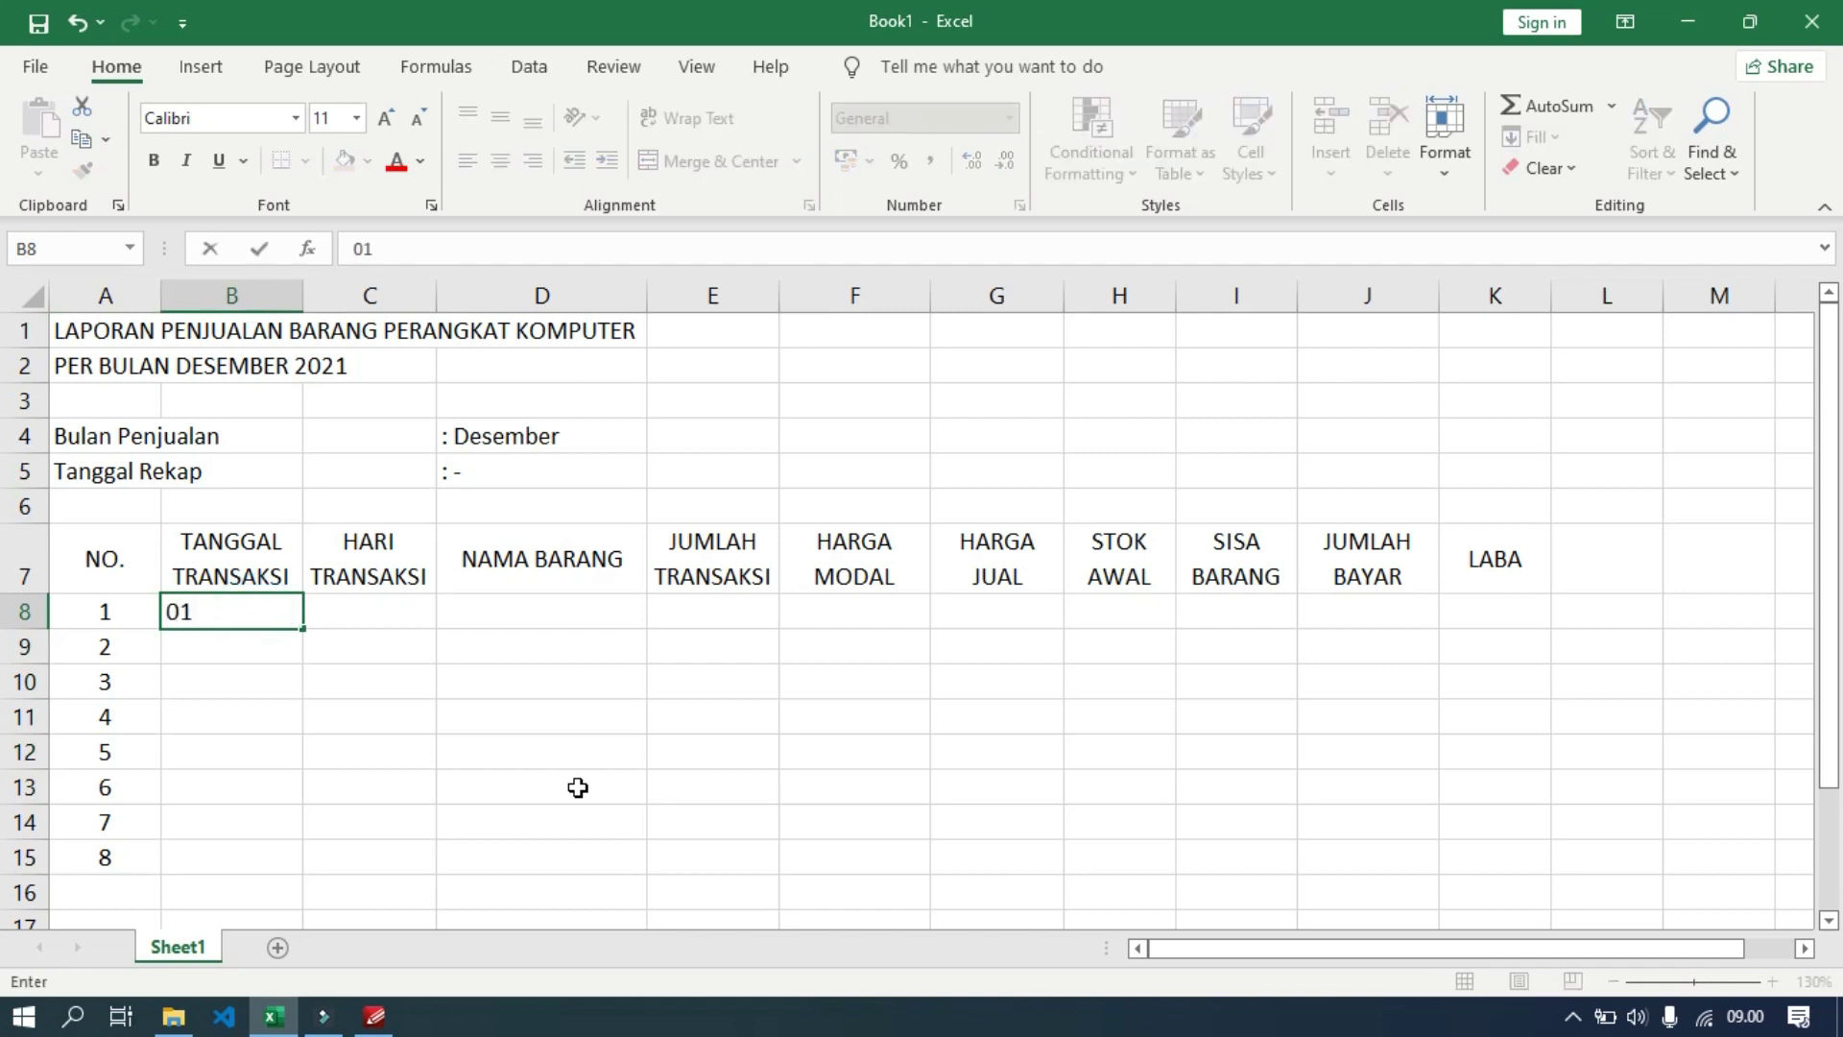
text(-)
text(12-)
text(2021)
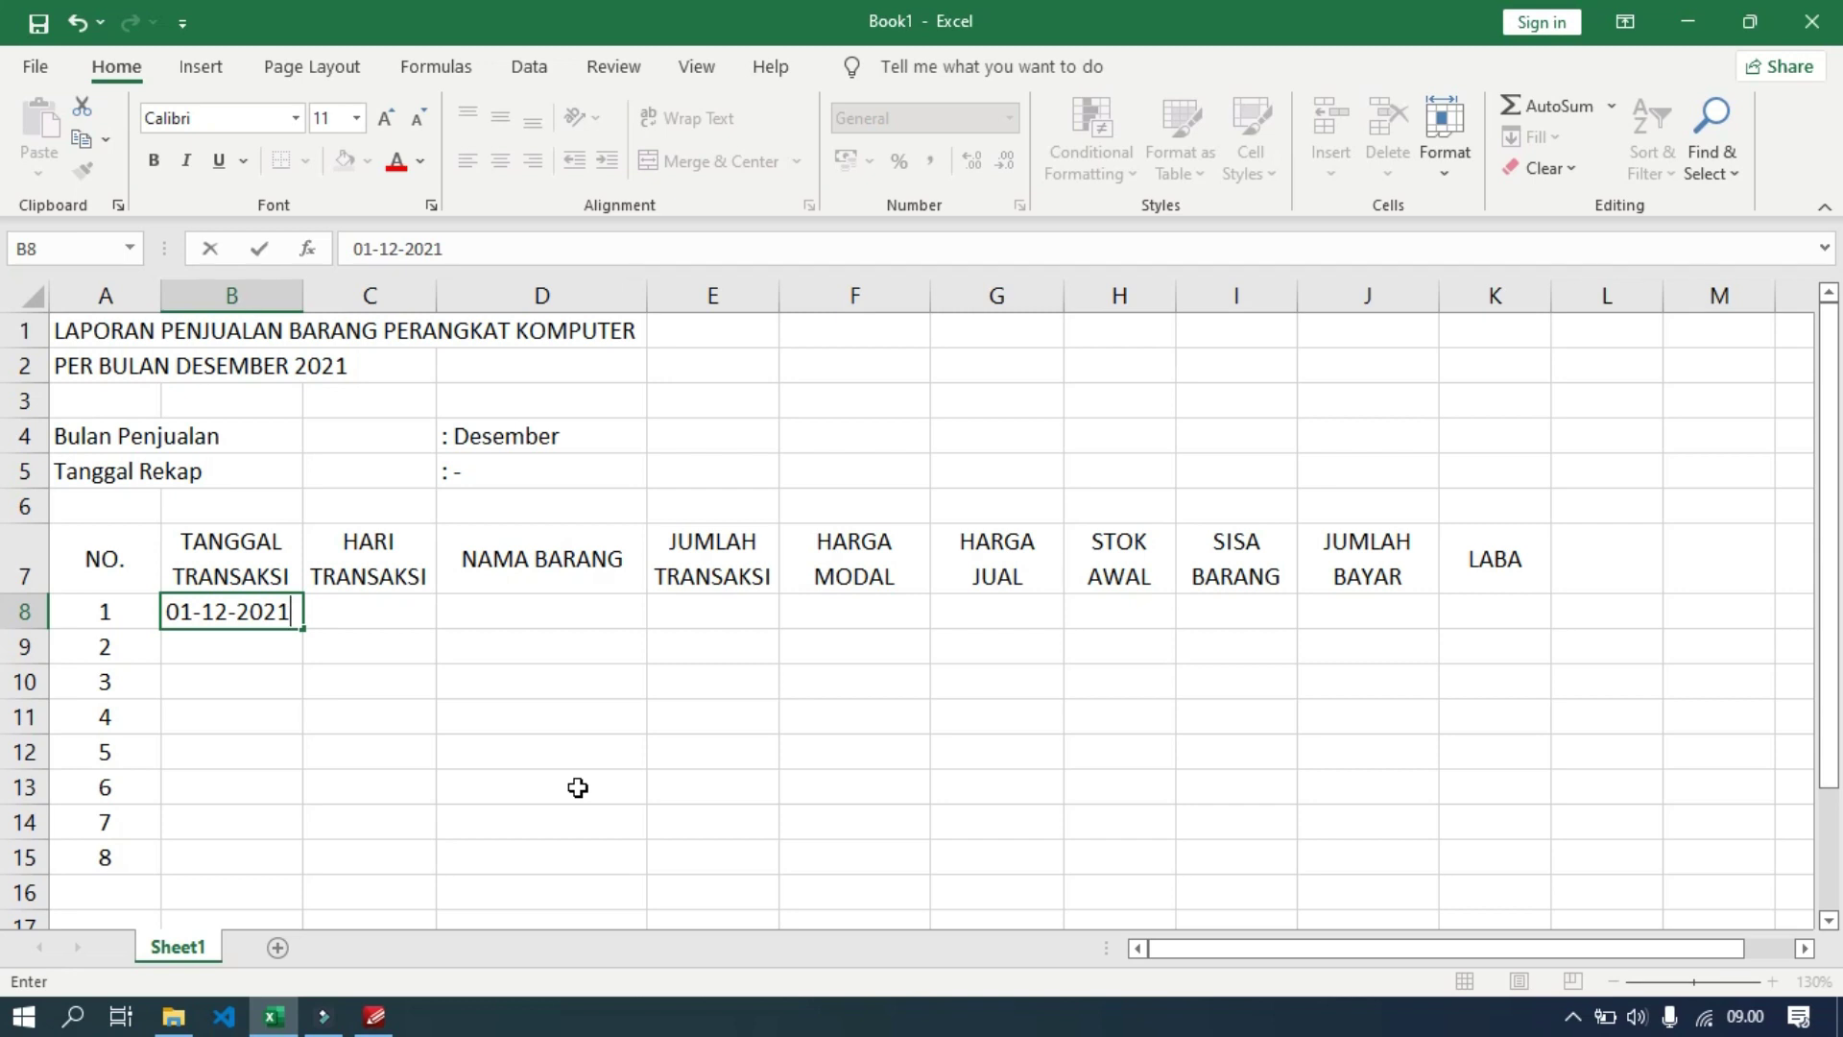
key(Return)
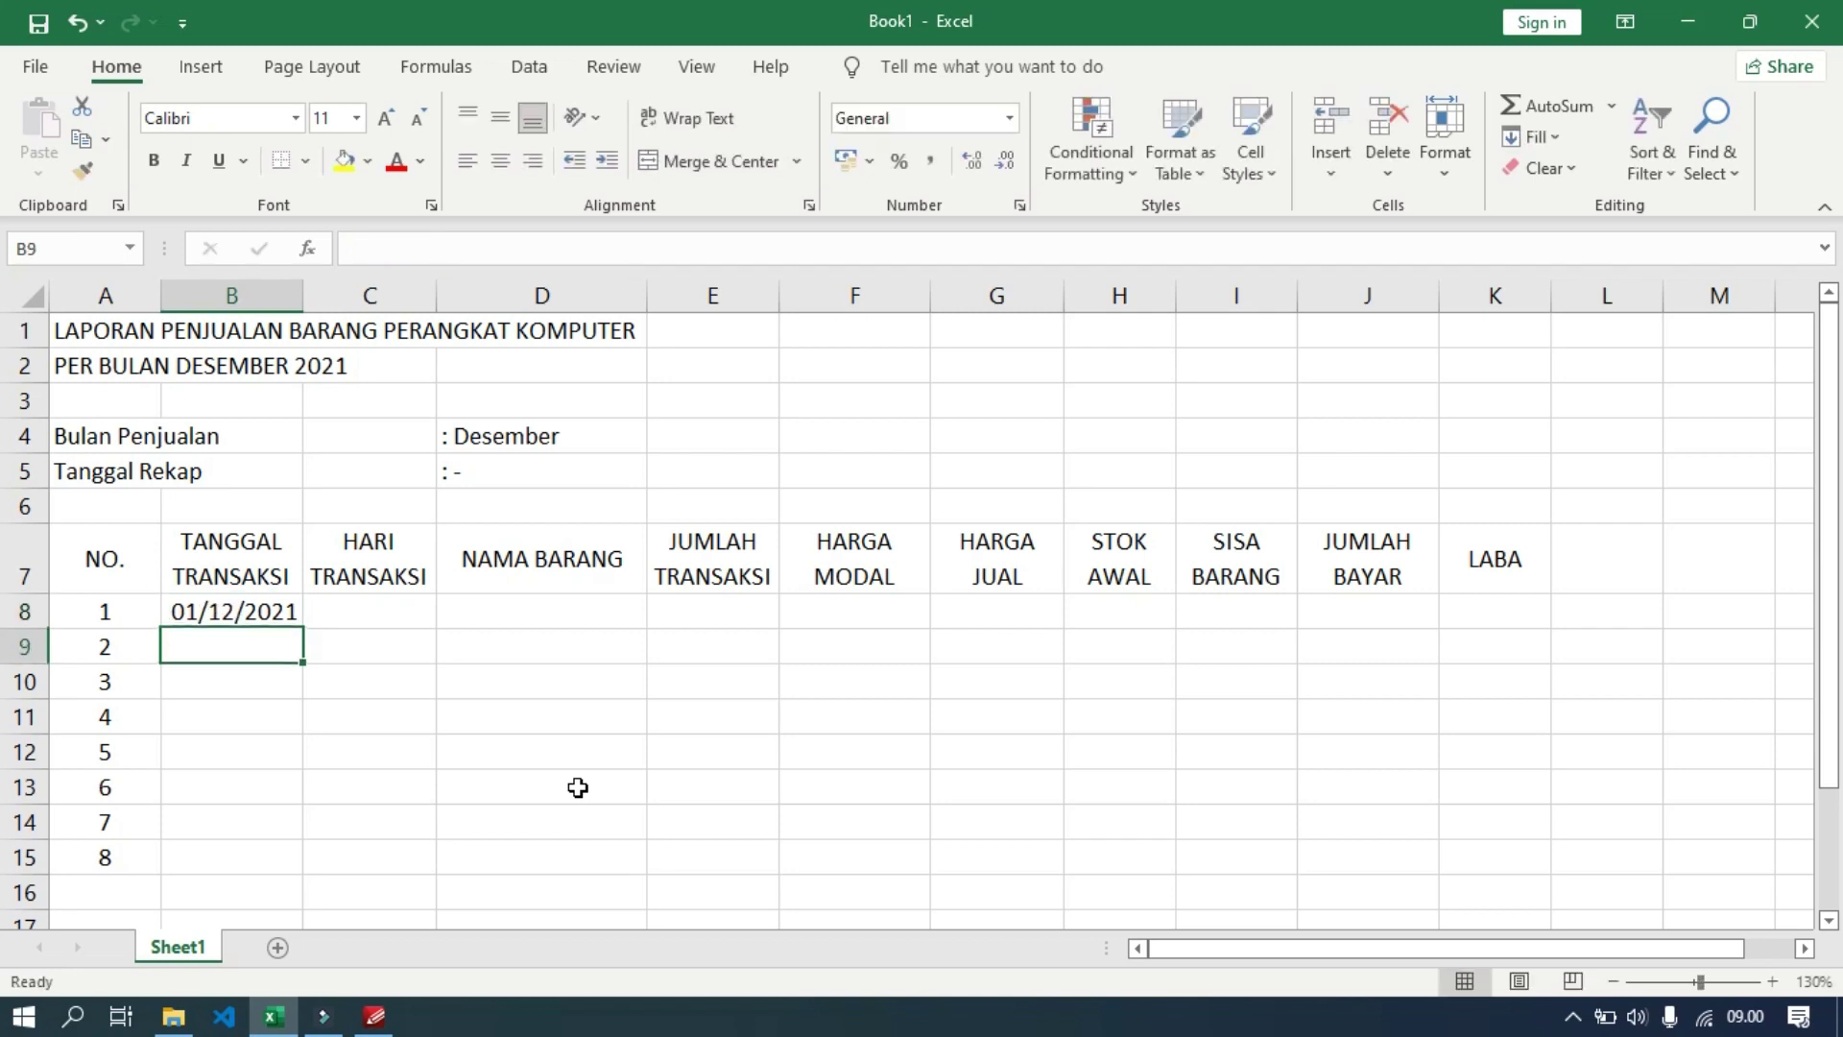
click(240, 622)
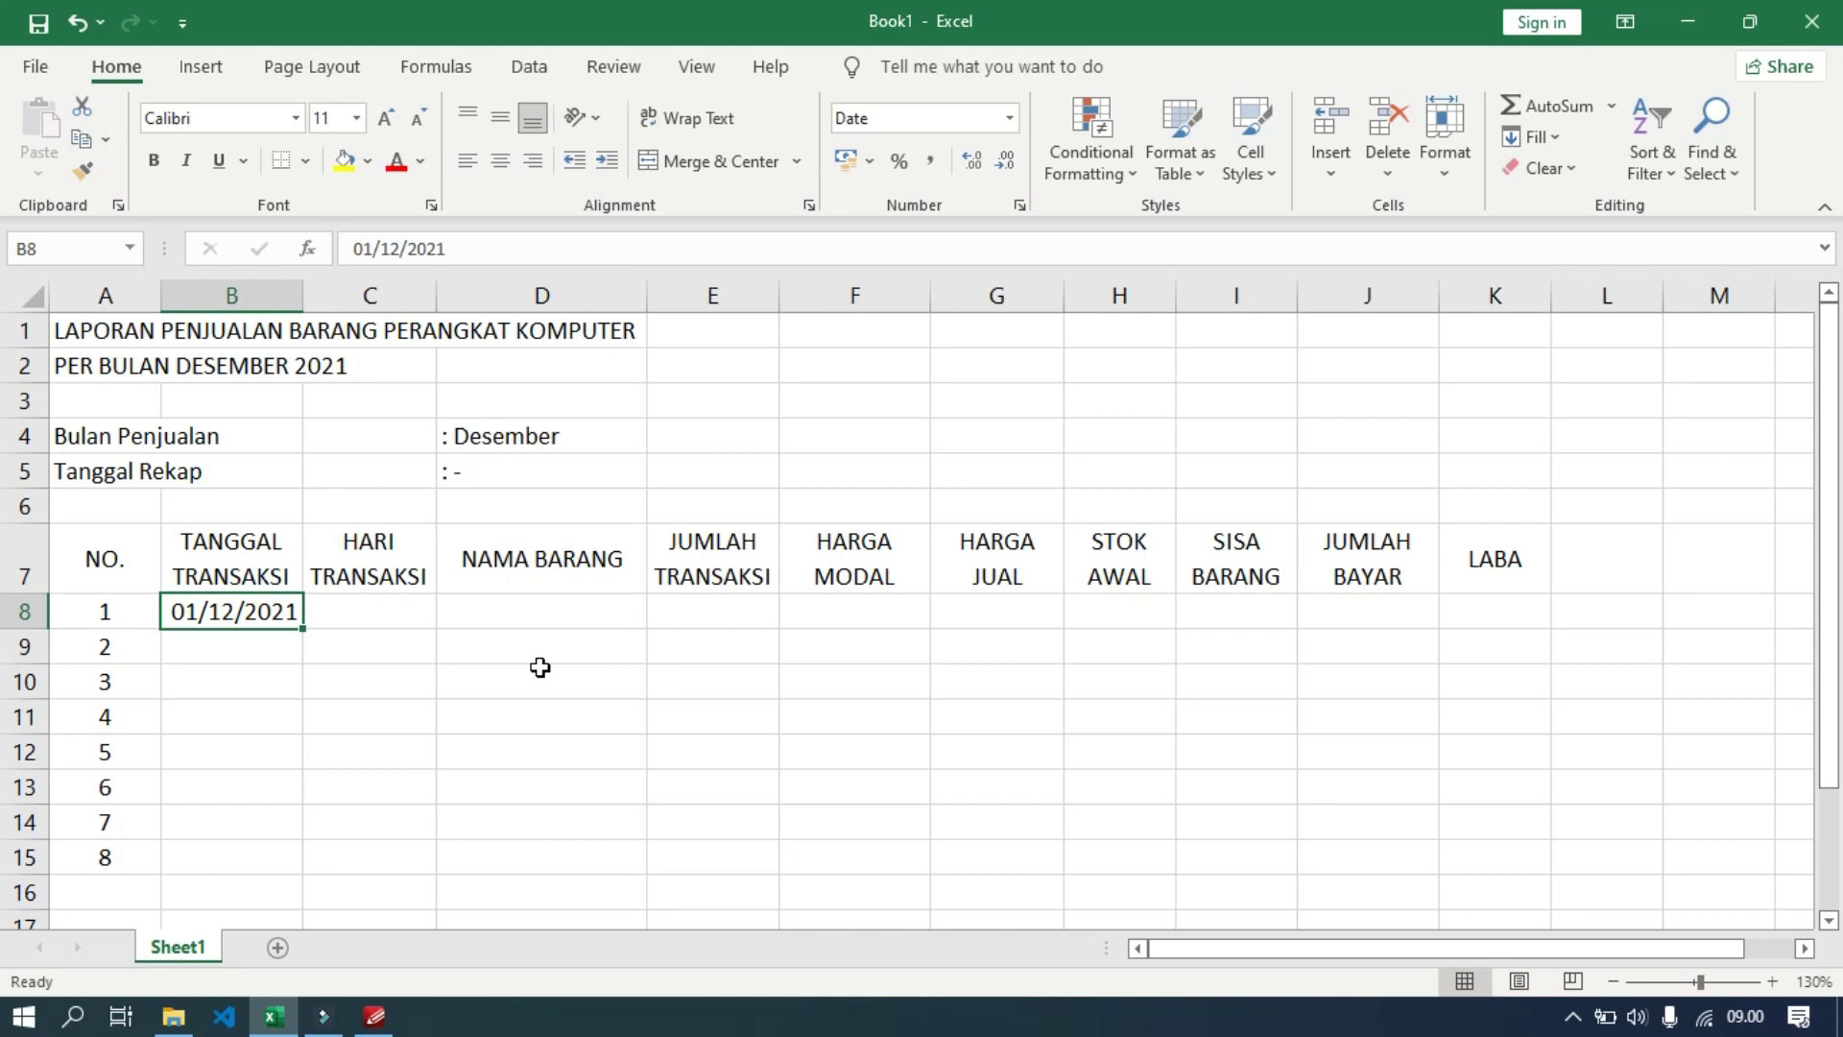
click(374, 1016)
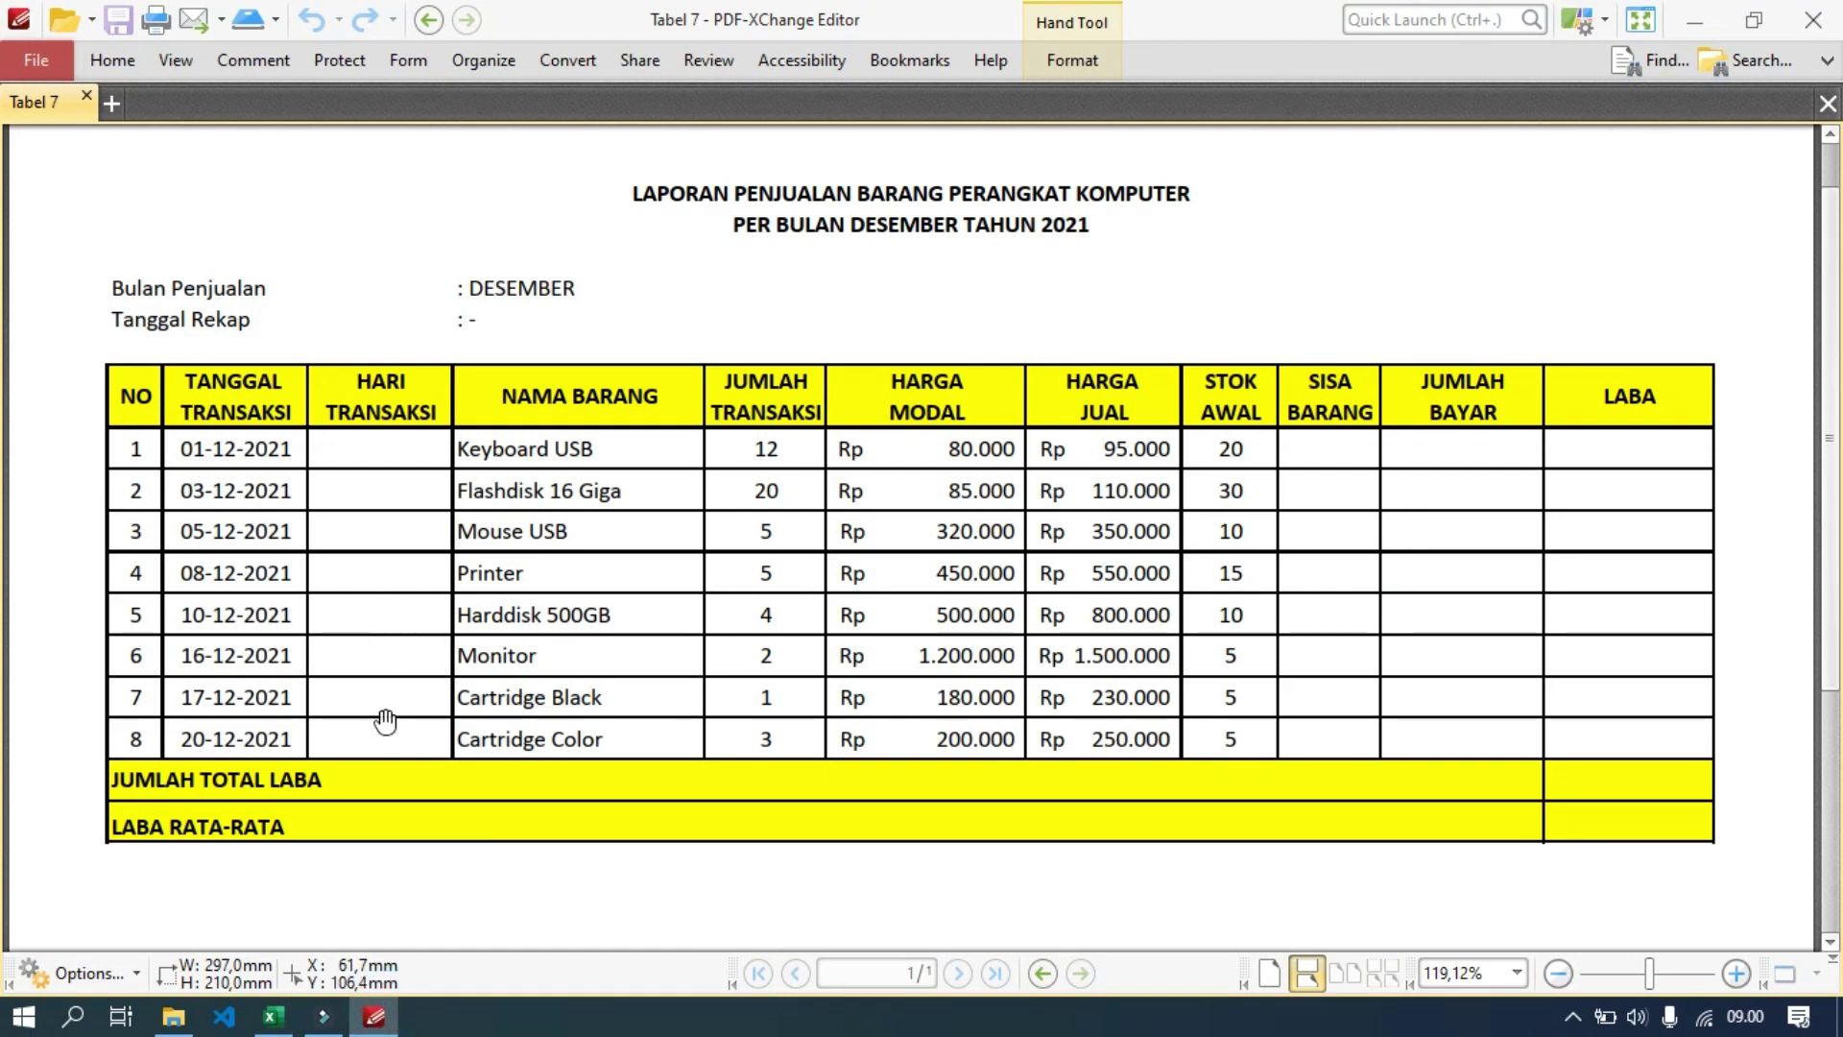
Bring the Book1 workbook back in front of the PDF report.
click(276, 1015)
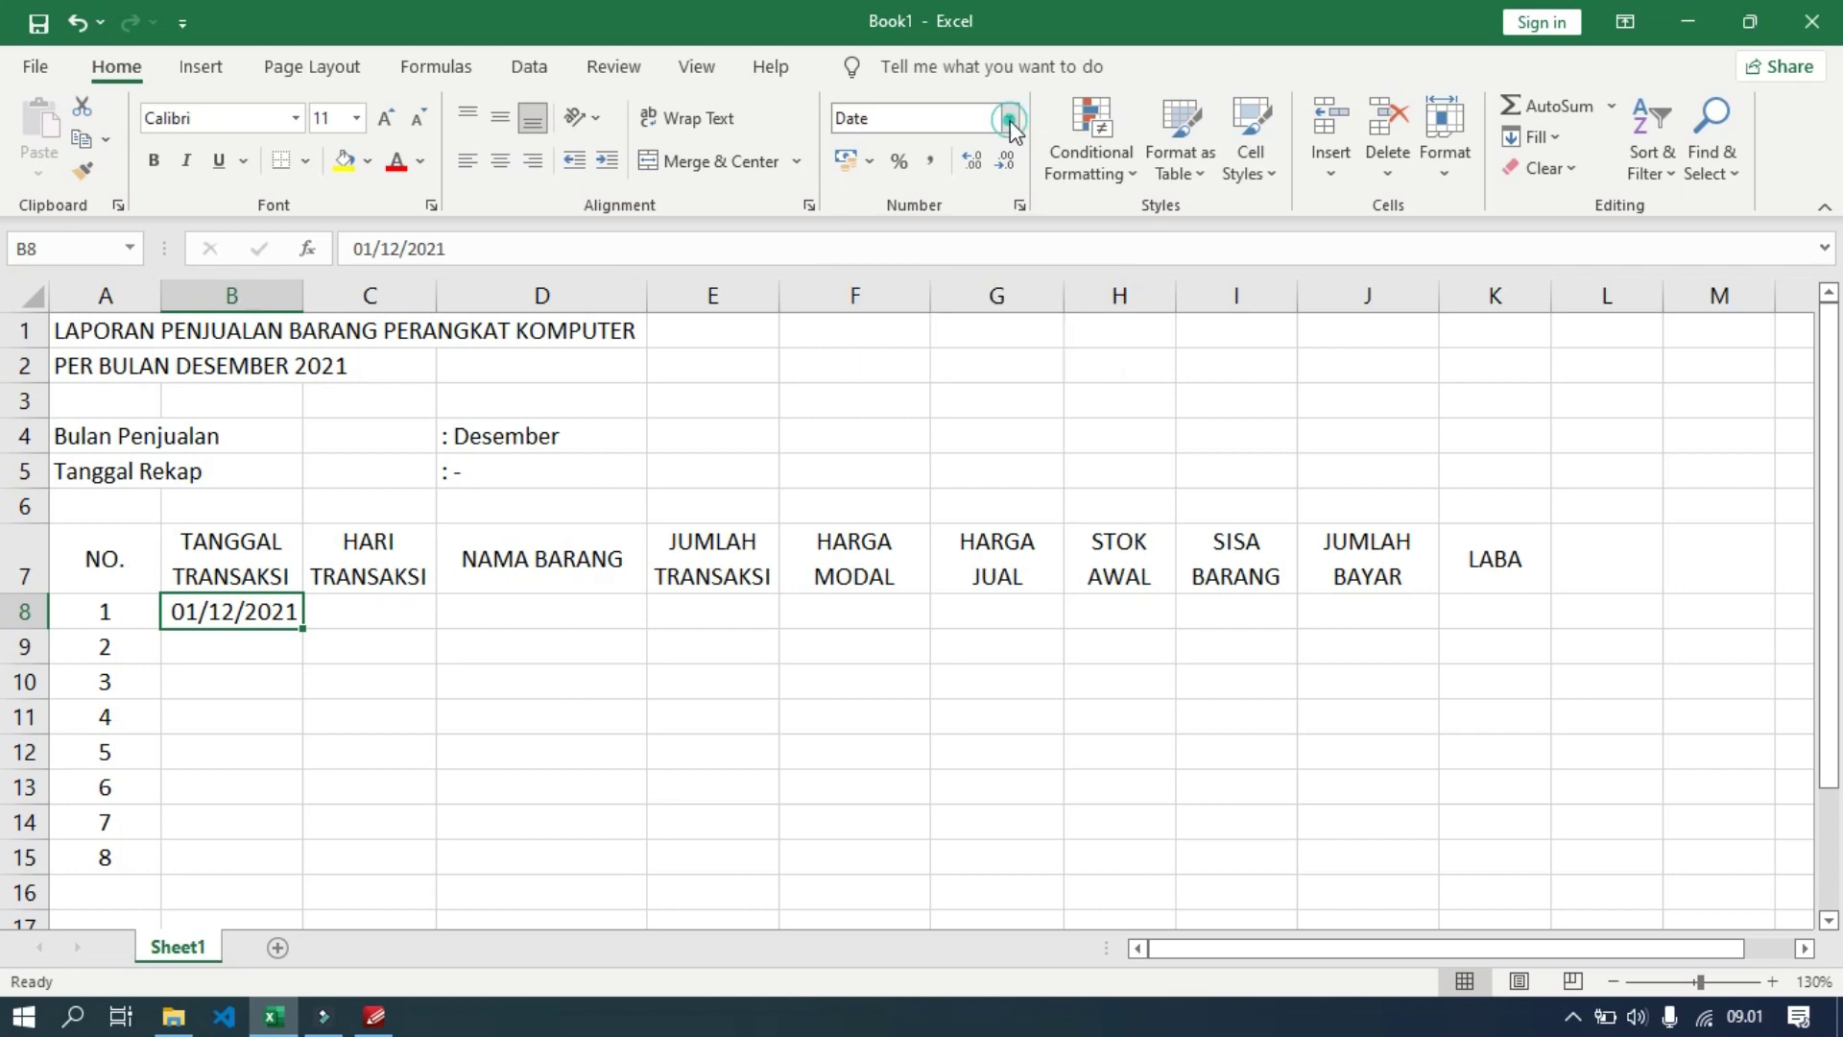
Change B8's date format code from dd/mm/yyyy to custom dd-mm-yyyy so it reads 01-12-2021.
click(1009, 121)
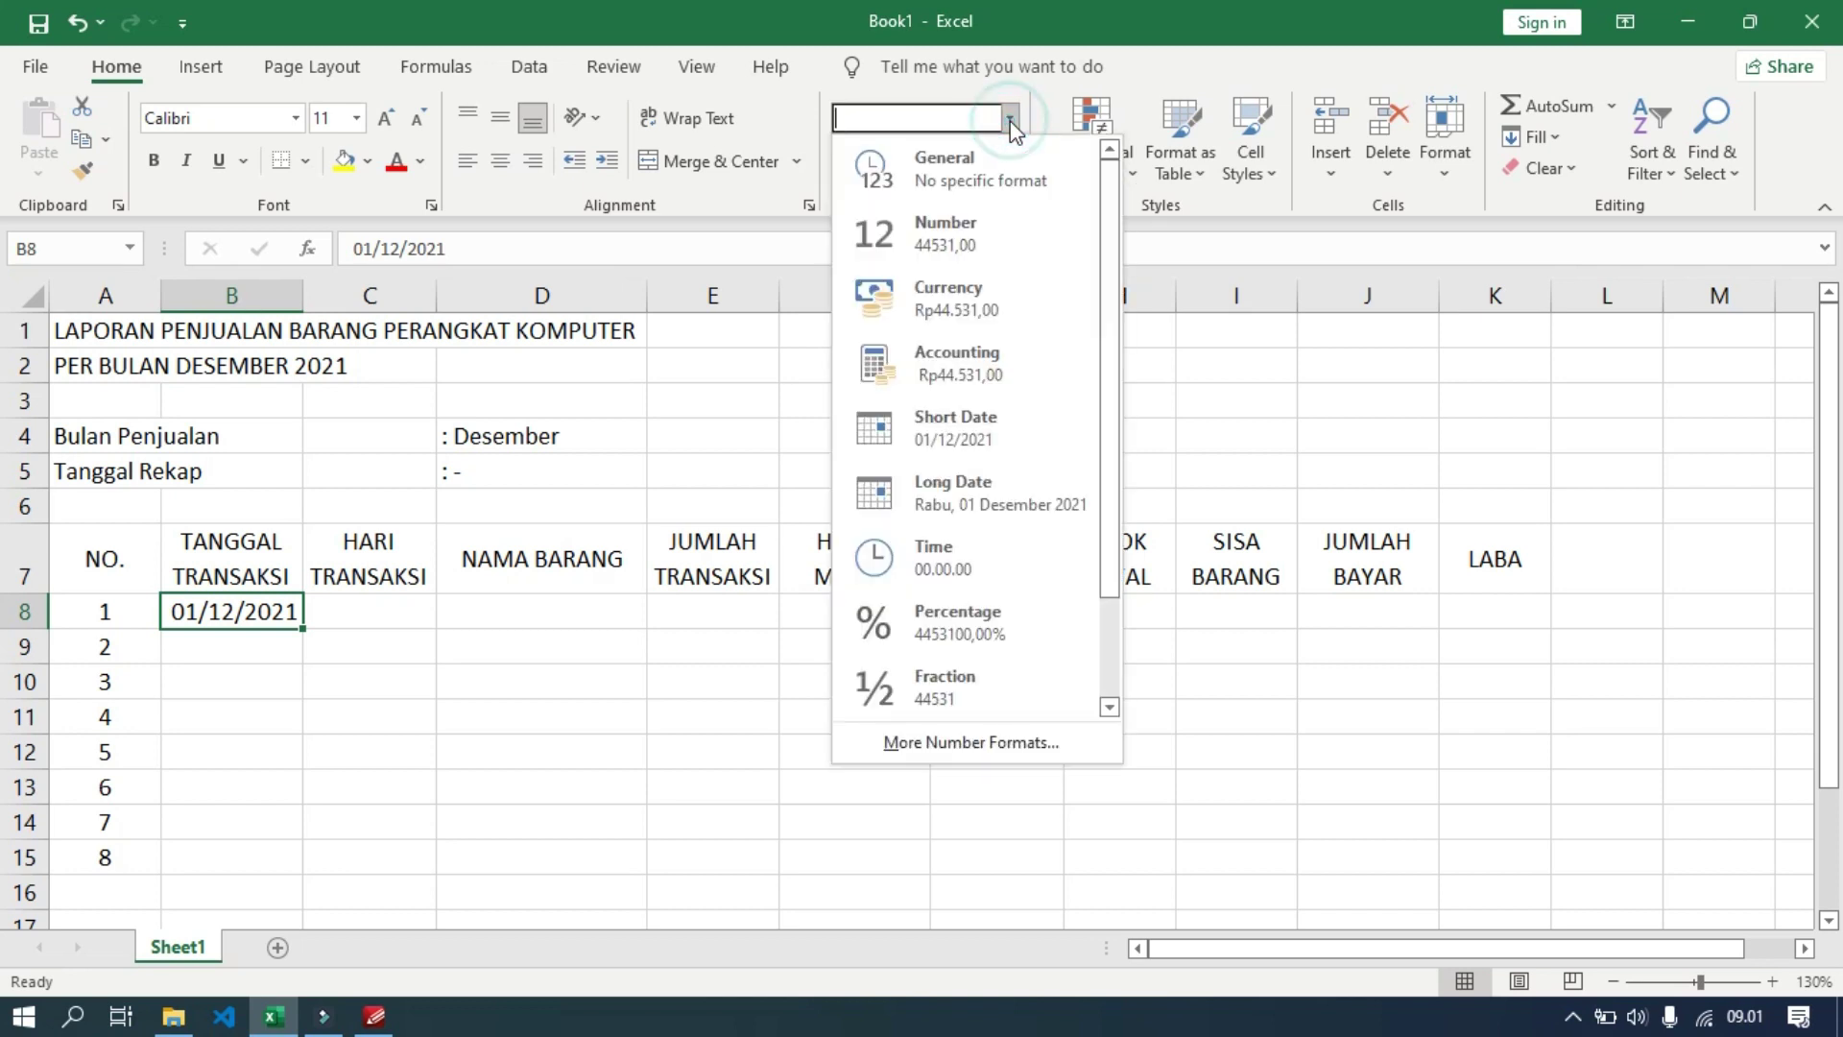
click(947, 744)
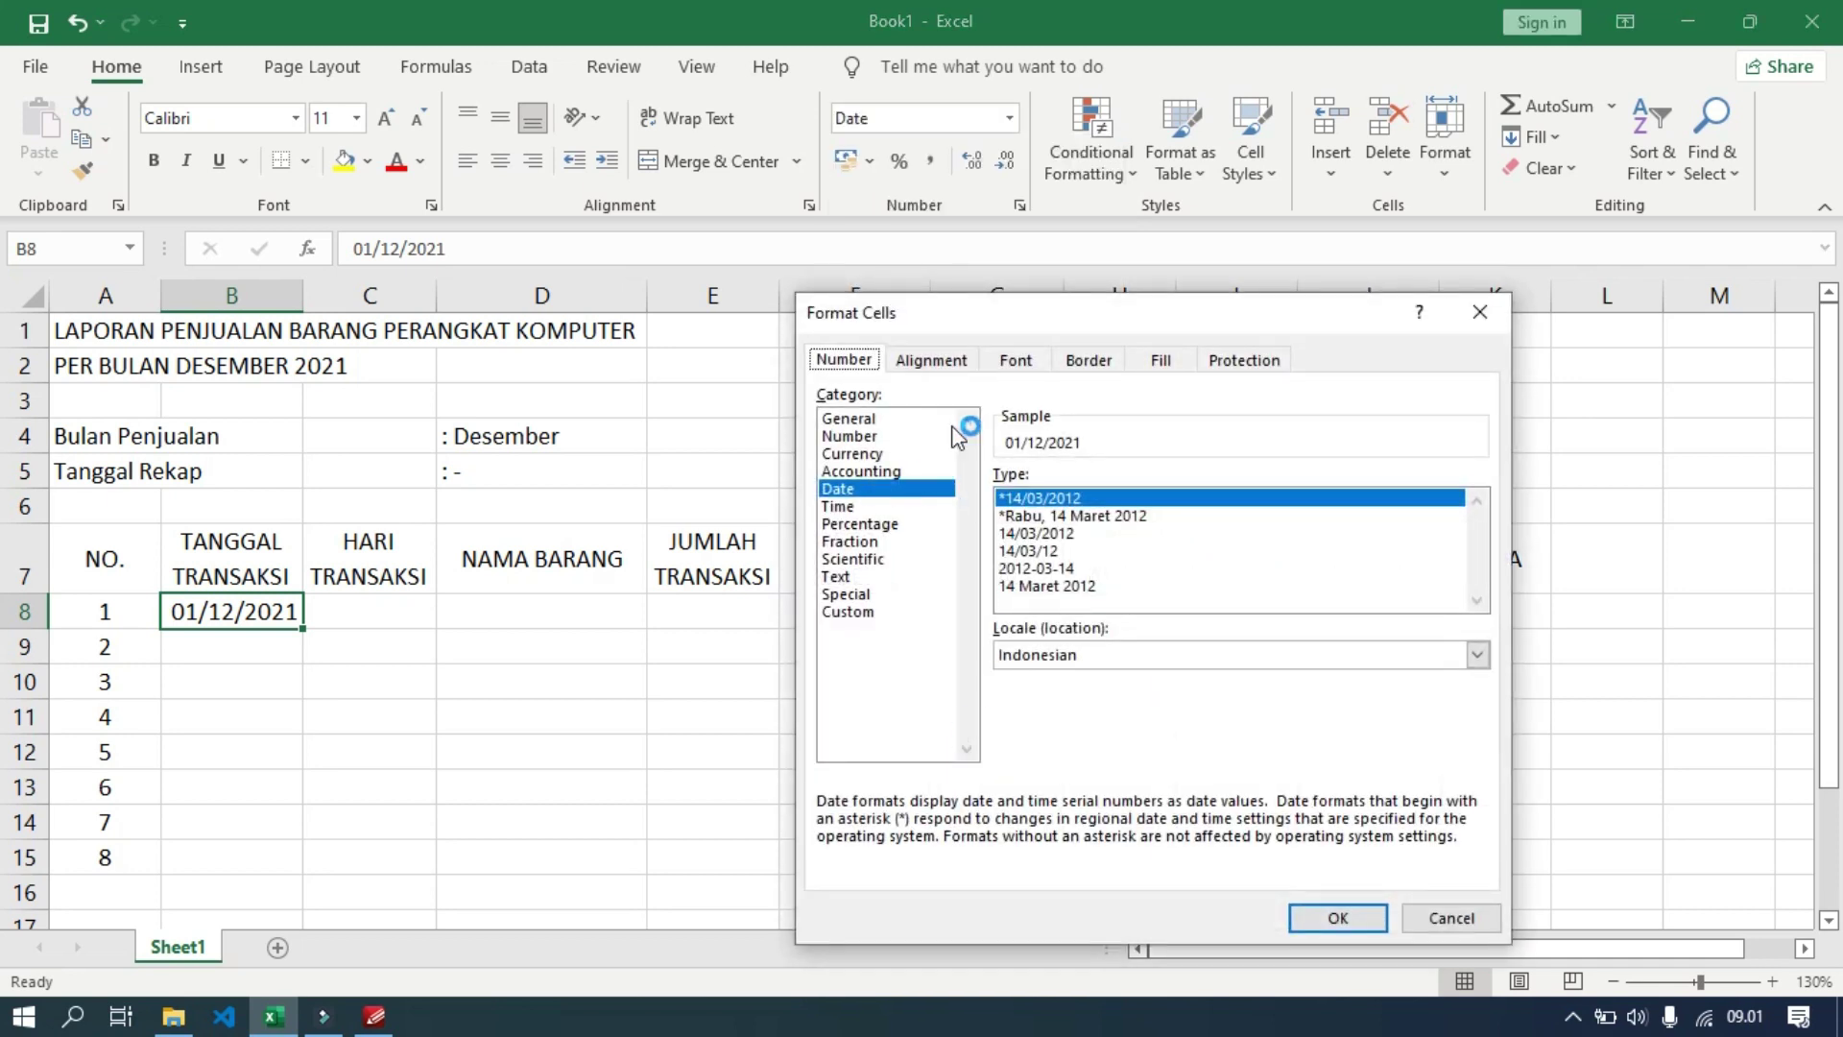
drag(1013, 317, 916, 132)
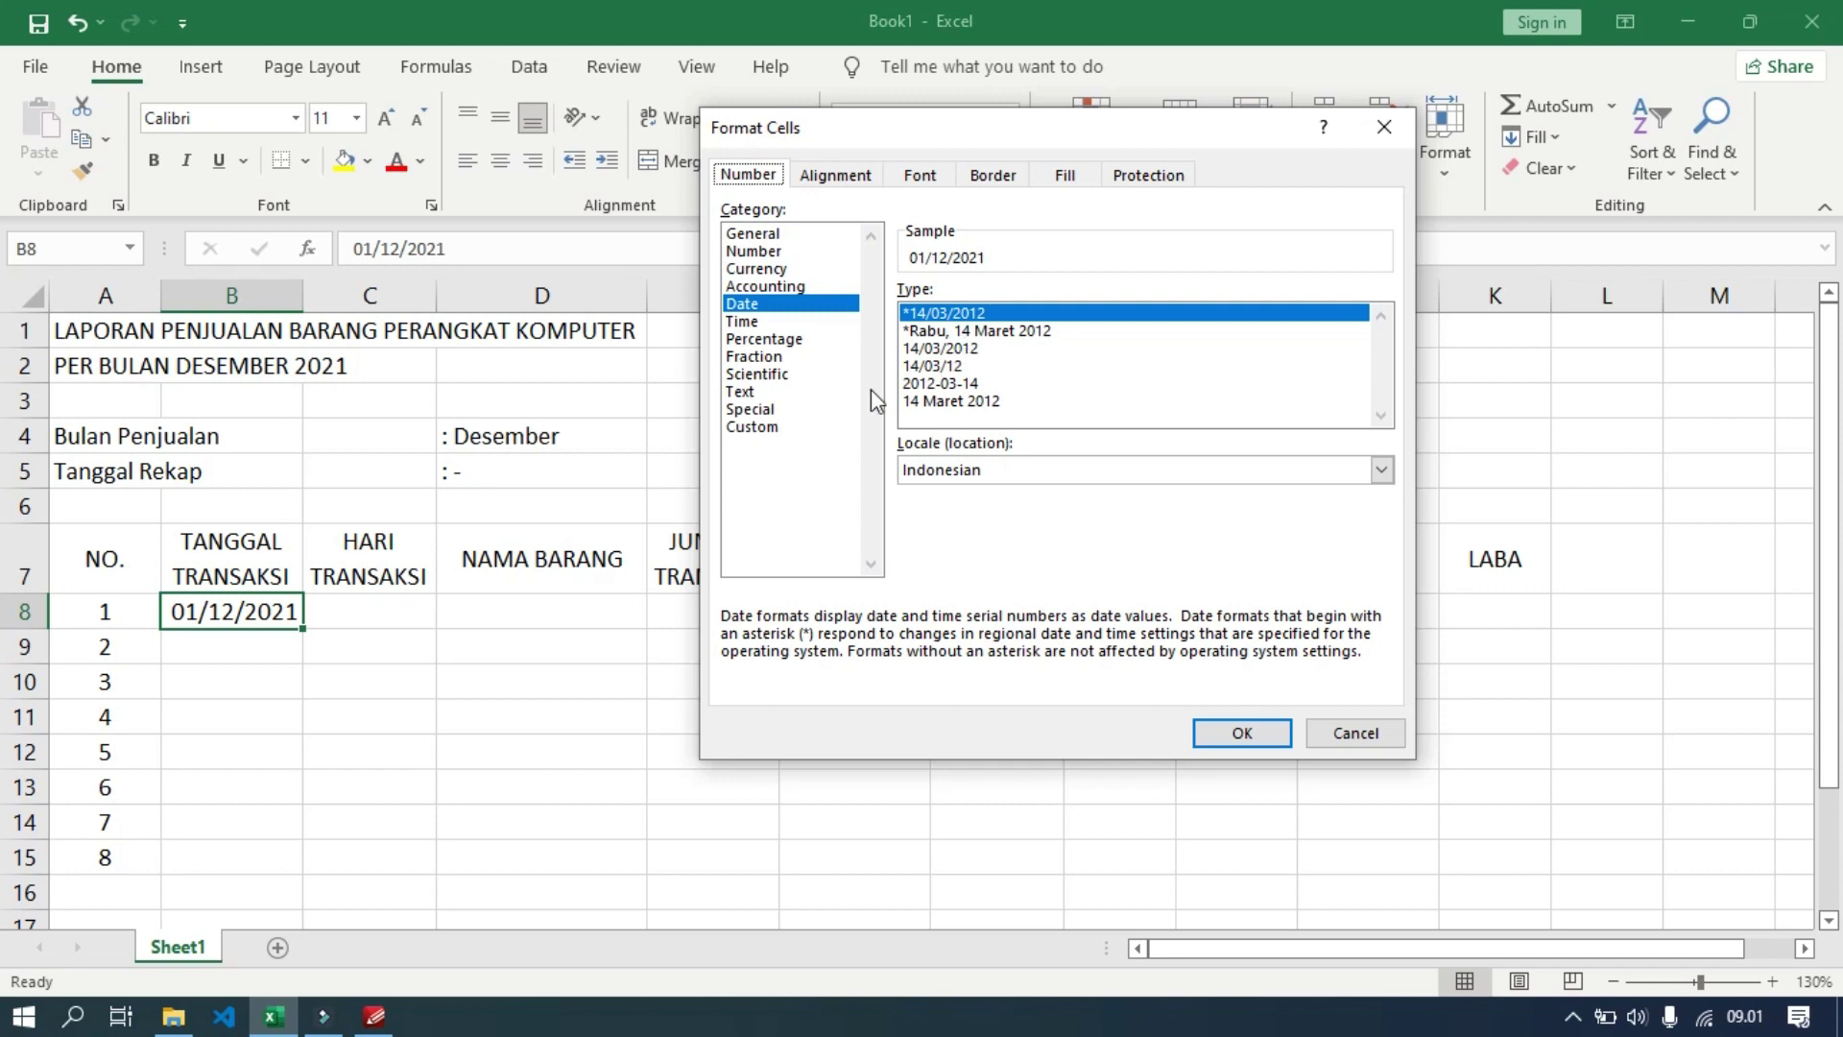
click(755, 427)
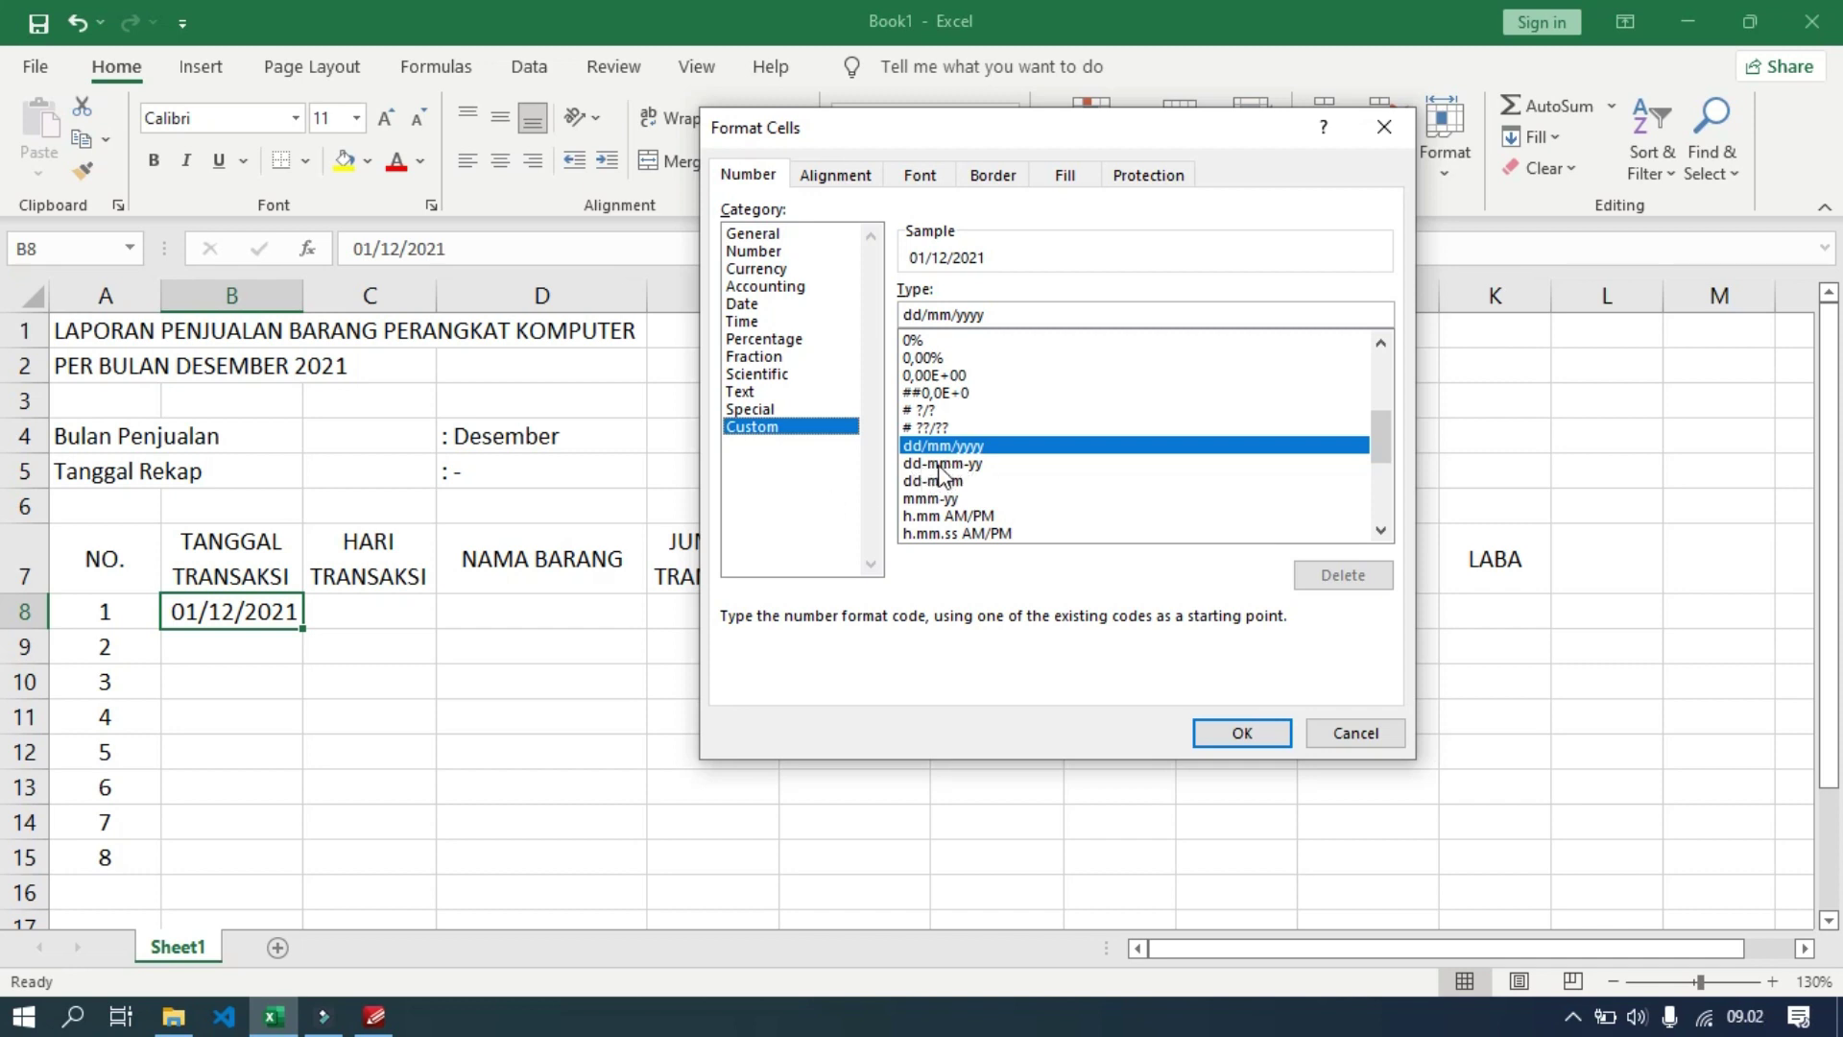
click(925, 314)
key(BackSpace)
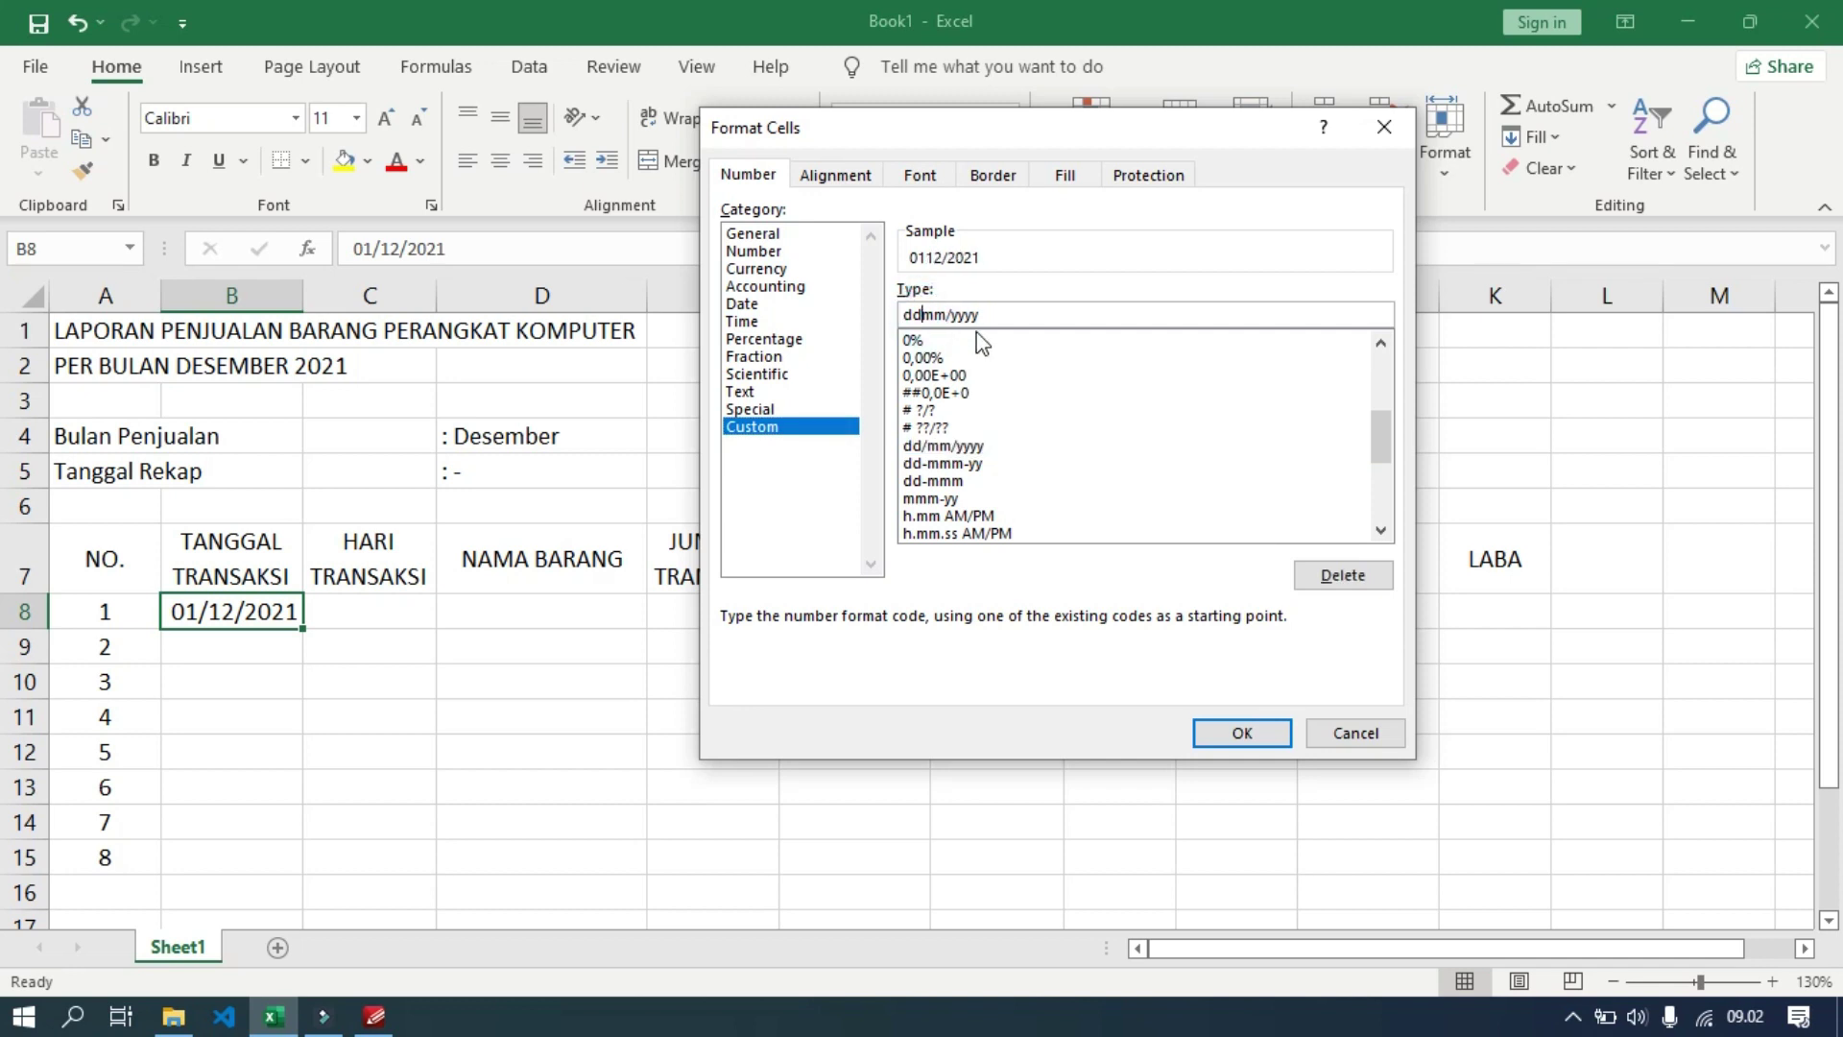
text(-)
key(BackSpace)
text(-)
click(1242, 733)
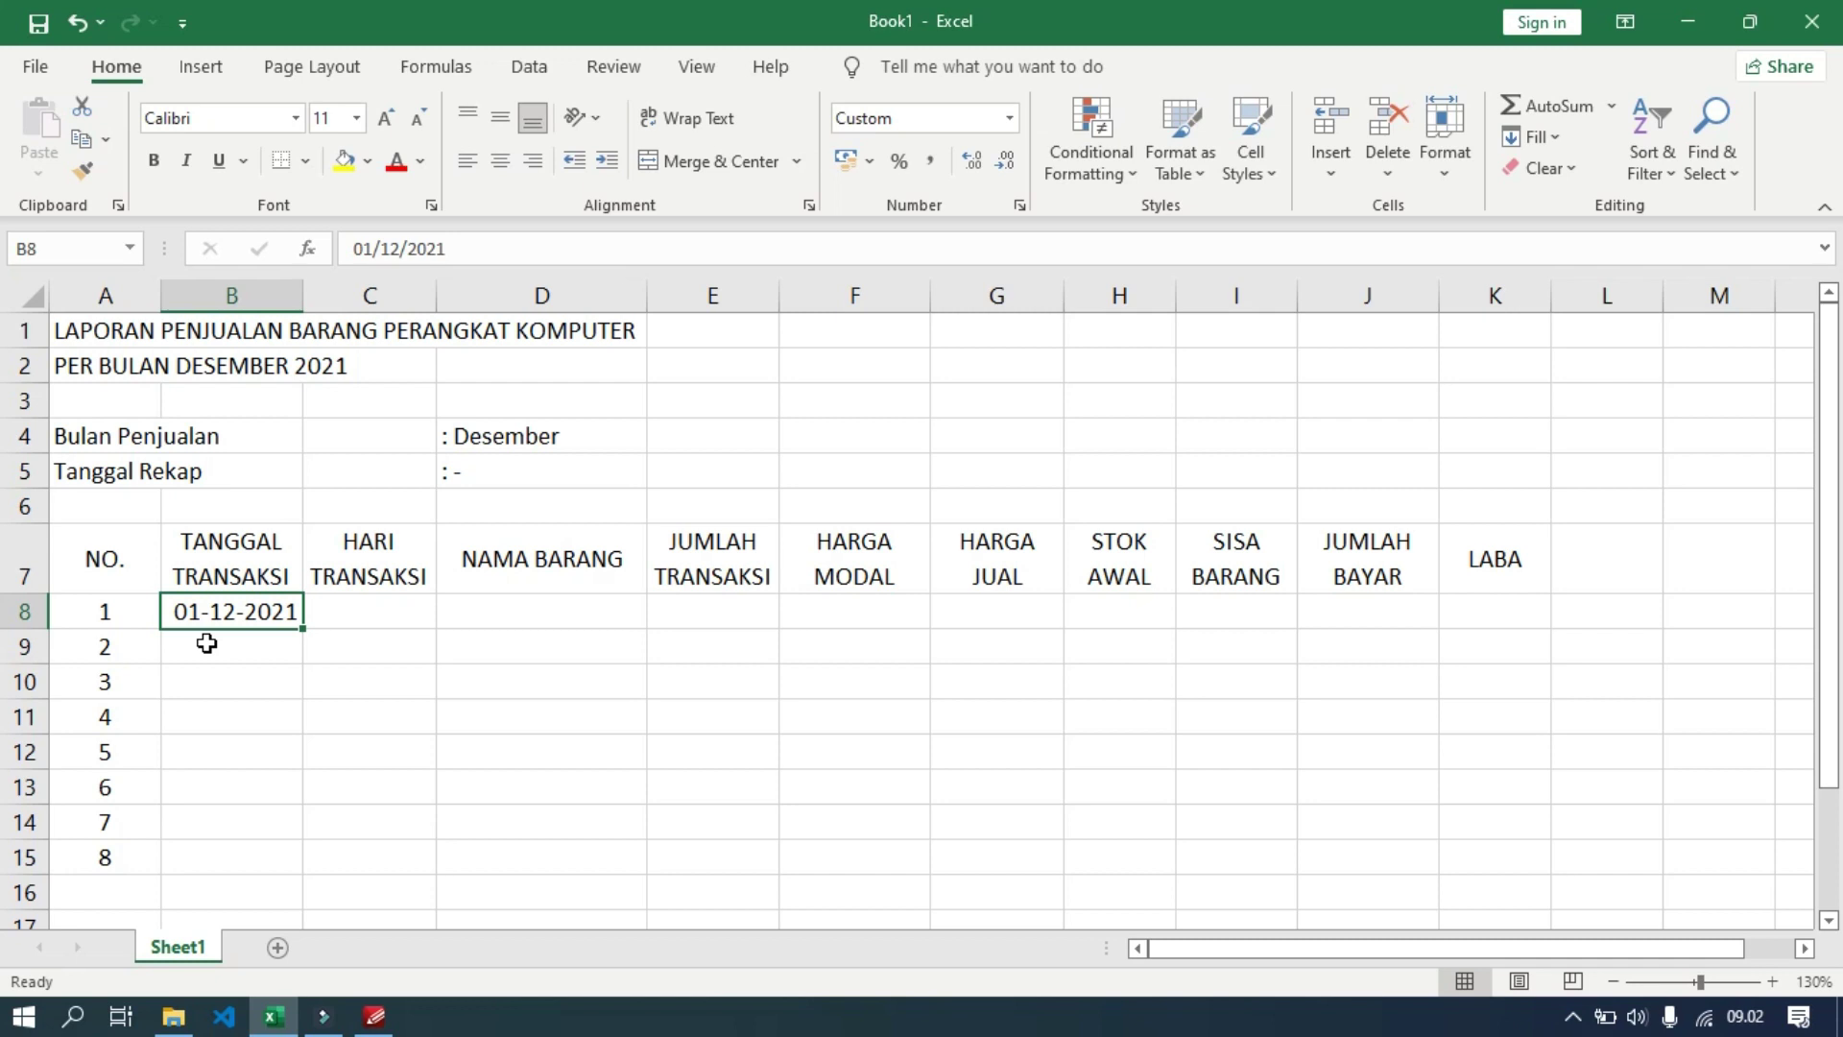
click(206, 643)
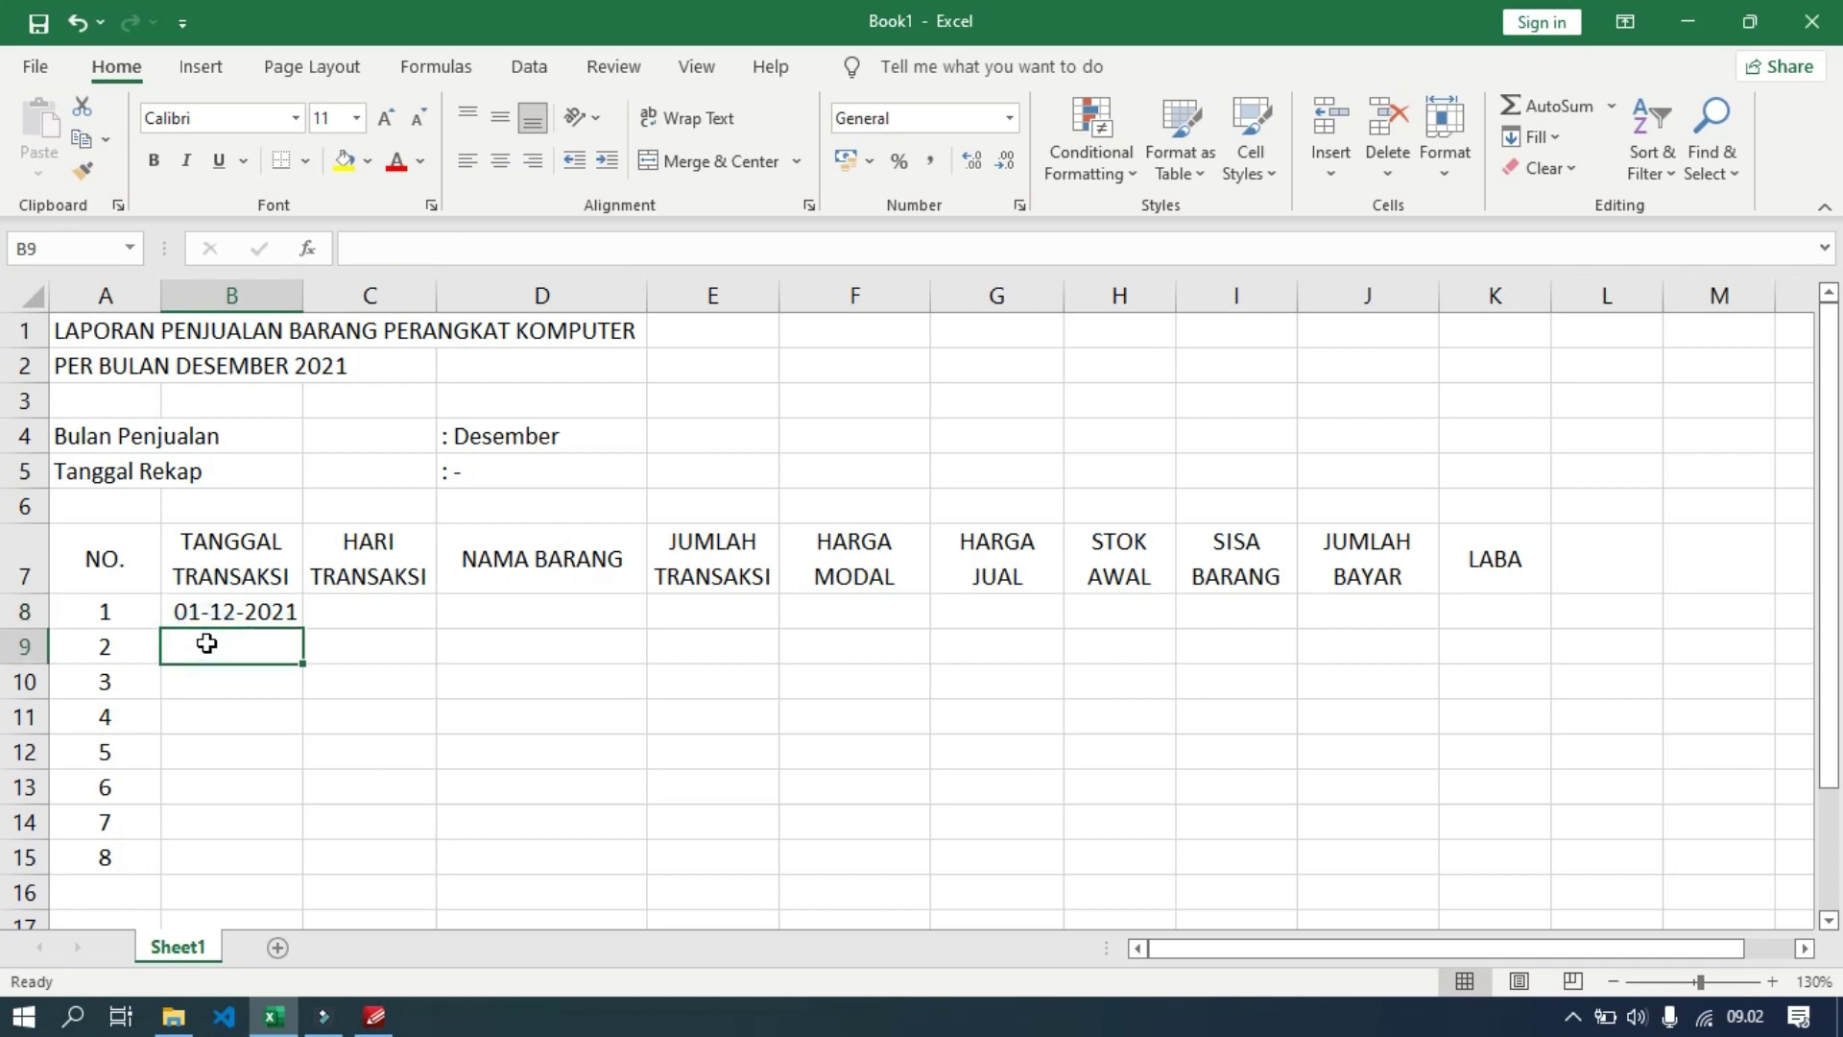
Enter dates 03-12-2021, 05-12-2021, 08-12-2021, 10-12-2021, 16-12-2021, 12-12-2021, 20-12-2021 in B9:B15.
text(03-)
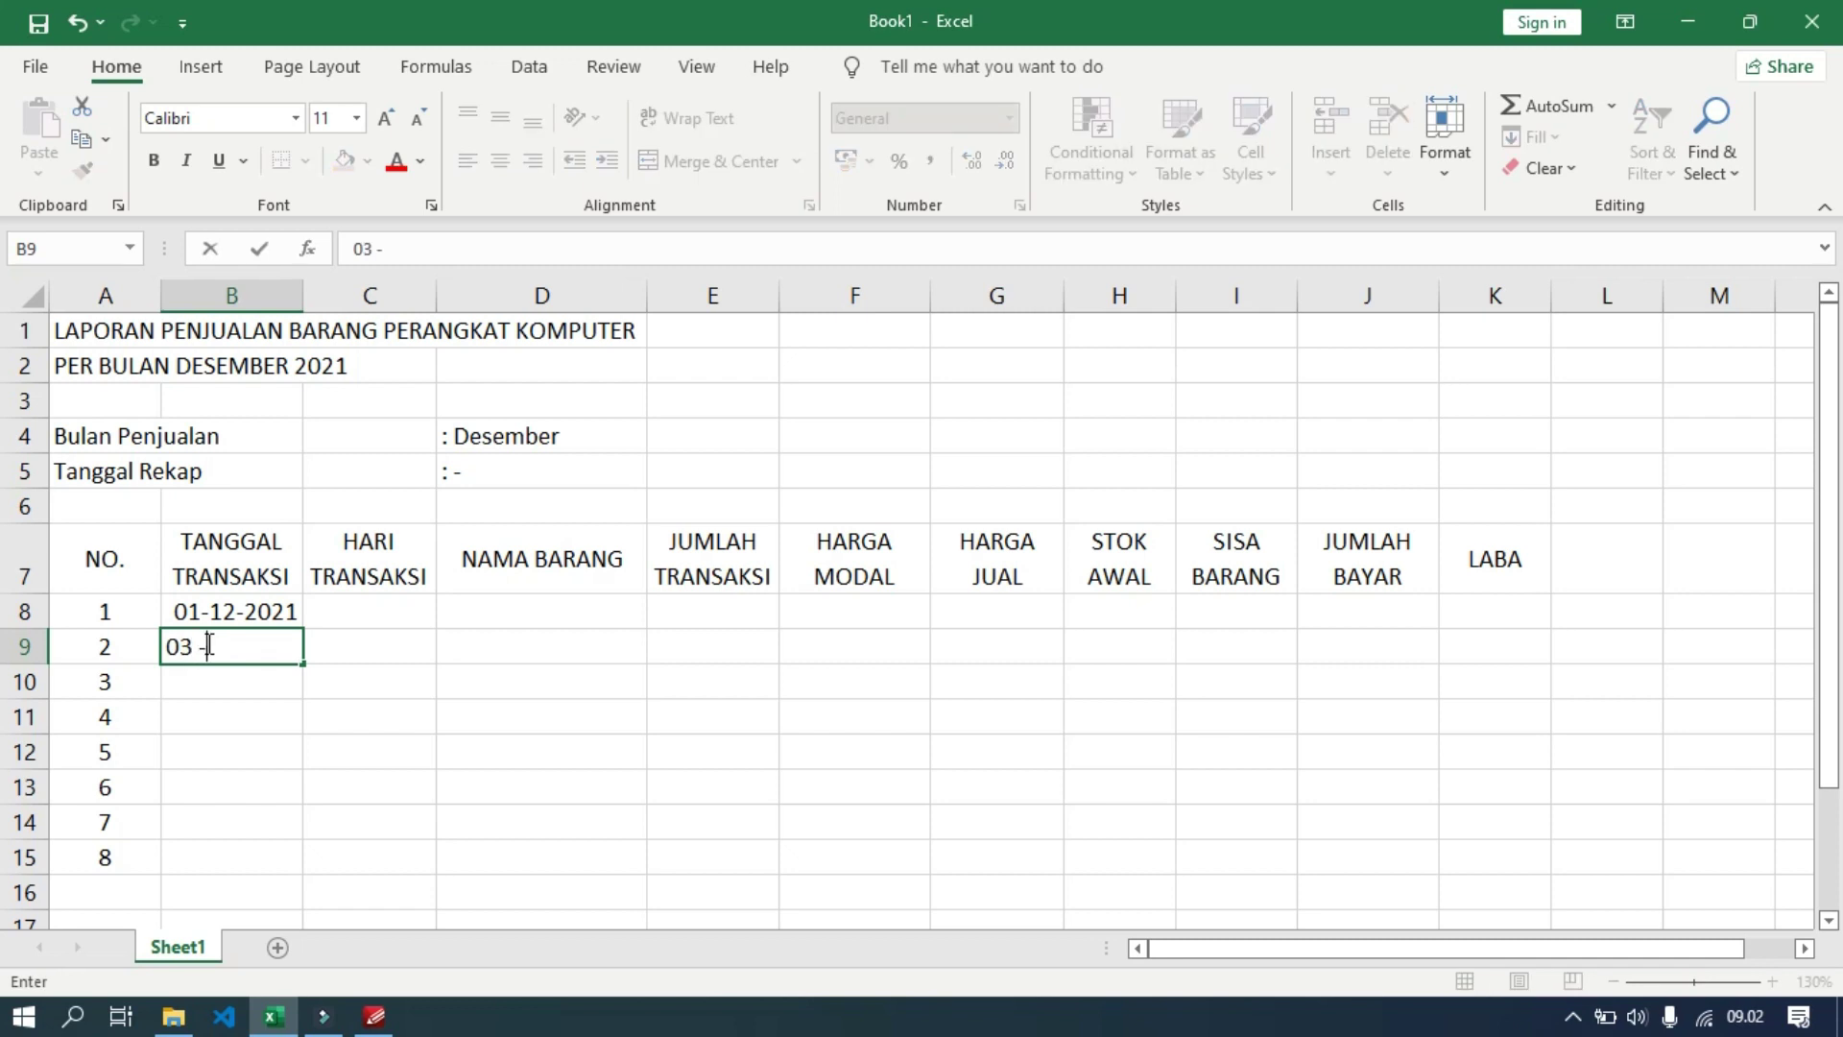
text(12-2021)
key(Return)
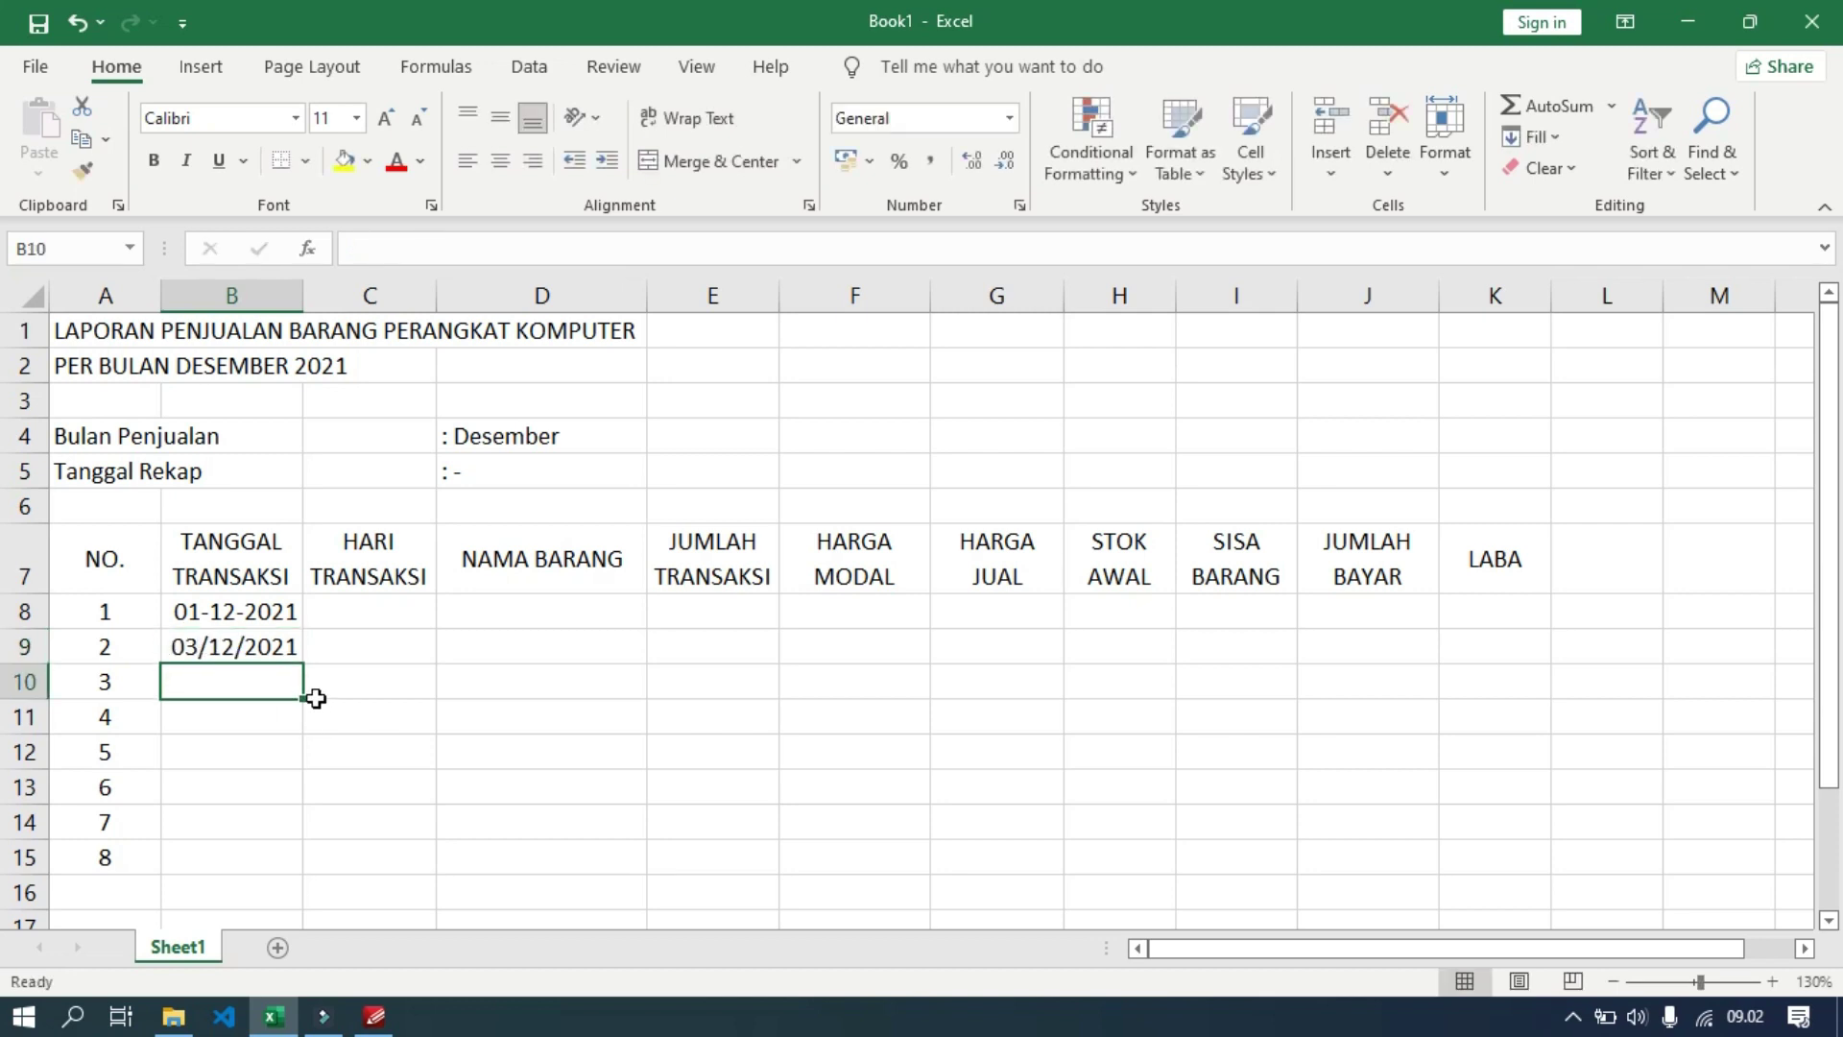
text(05-12-2021 08-12-2021 10-12-2021 16-12-2021 12-12-2021 20-12-2021)
scroll(316, 698, down, 1)
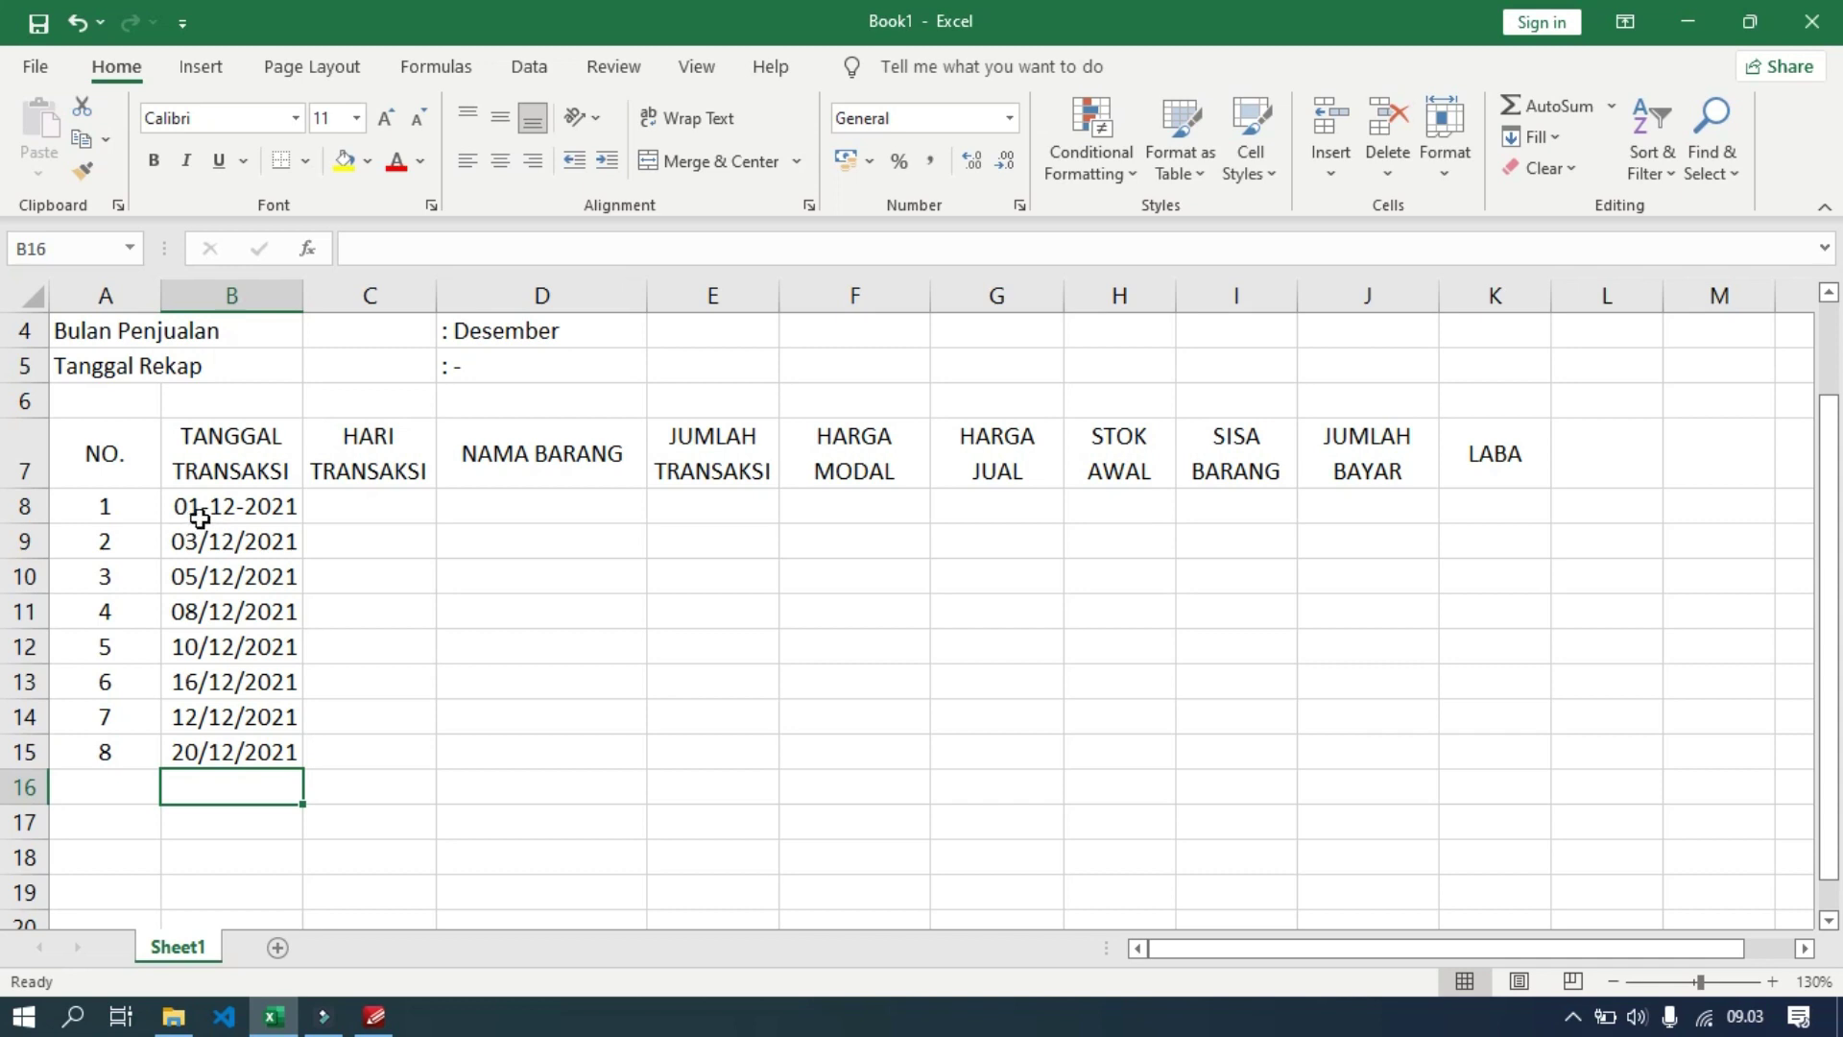
Give the dates in B9:B15 the custom dd-mm-yyyy format, e.g. 03-12-2021.
click(214, 545)
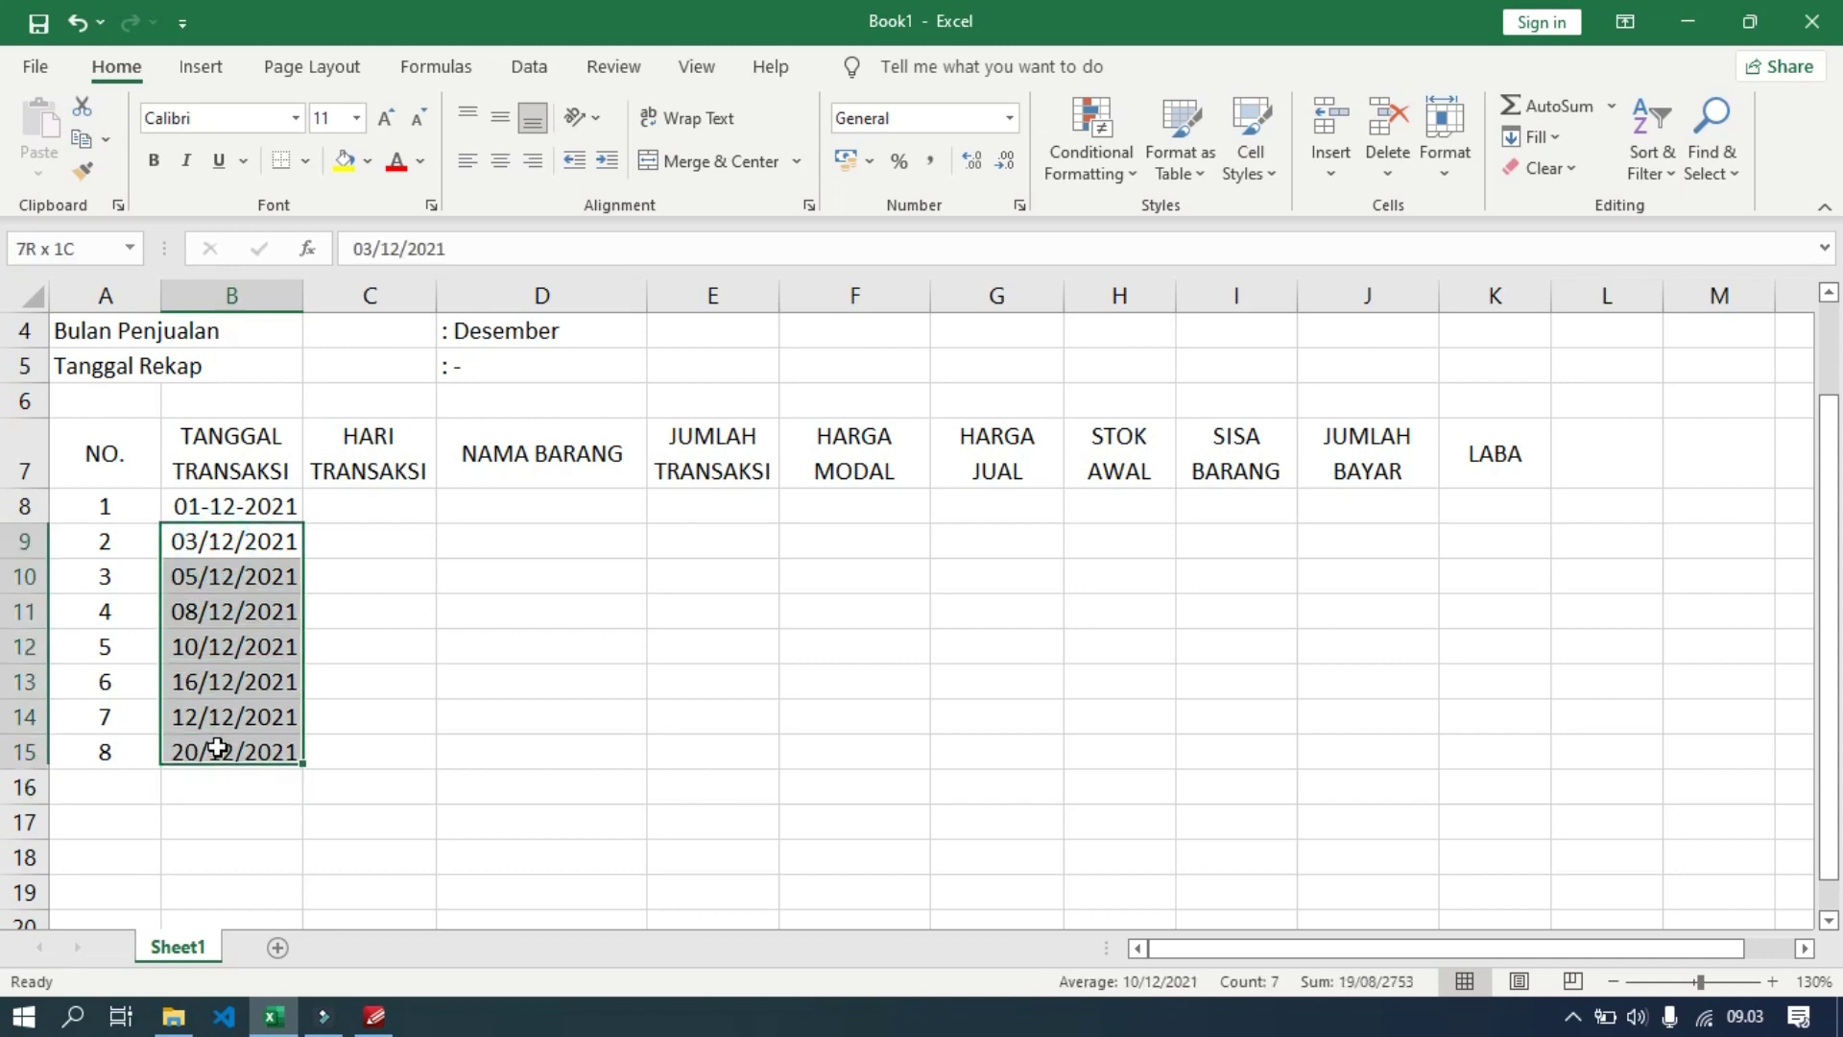
drag(219, 611, 219, 752)
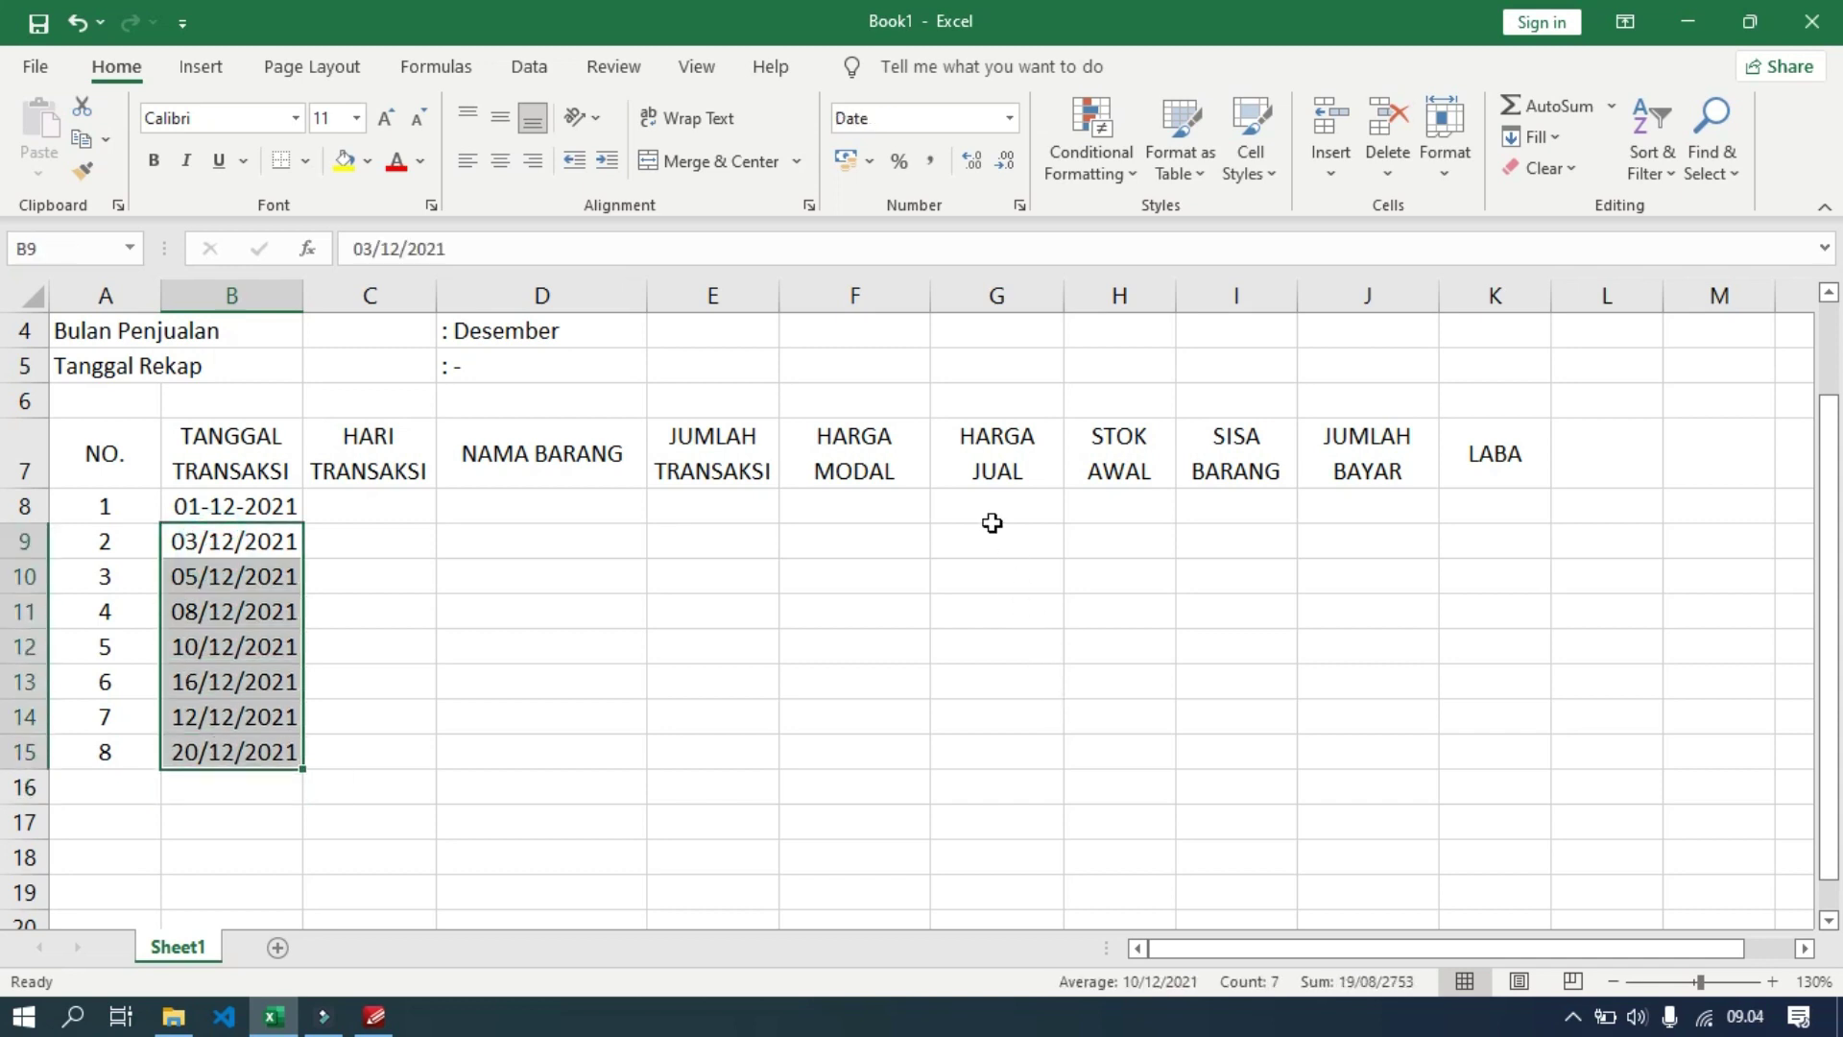
click(1011, 123)
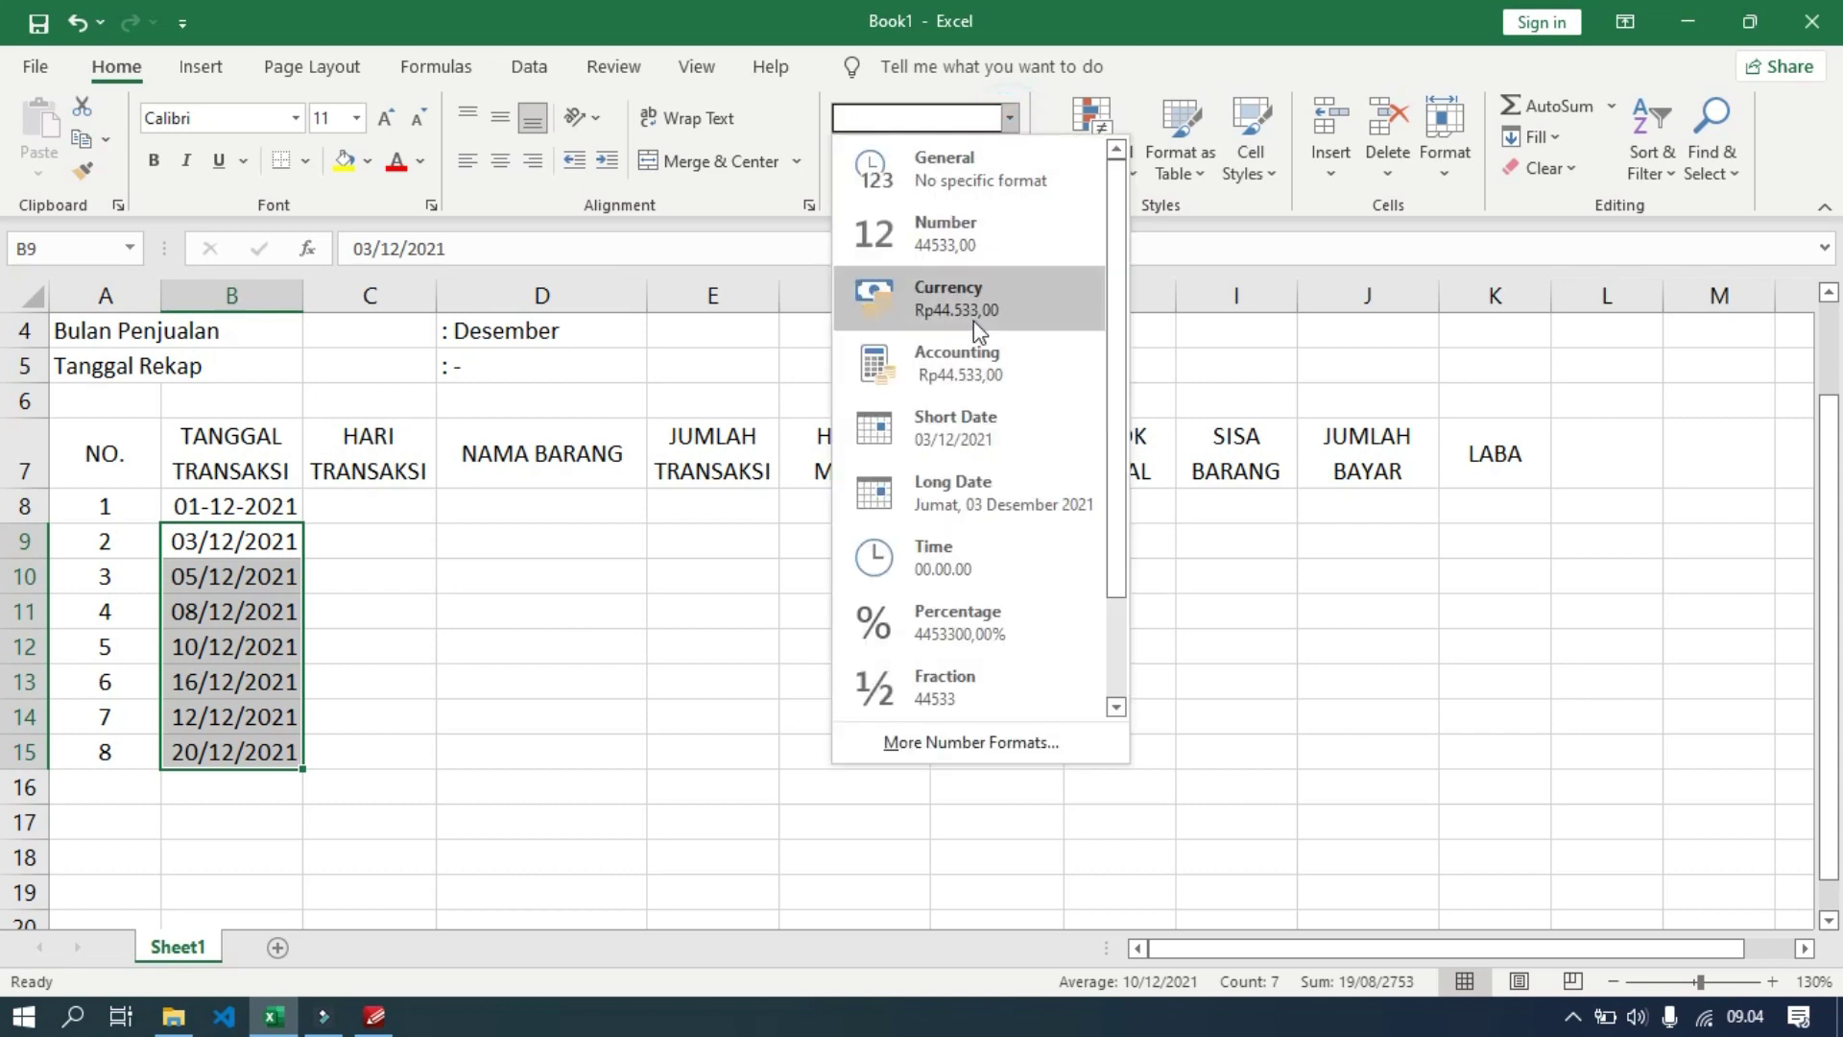
click(972, 744)
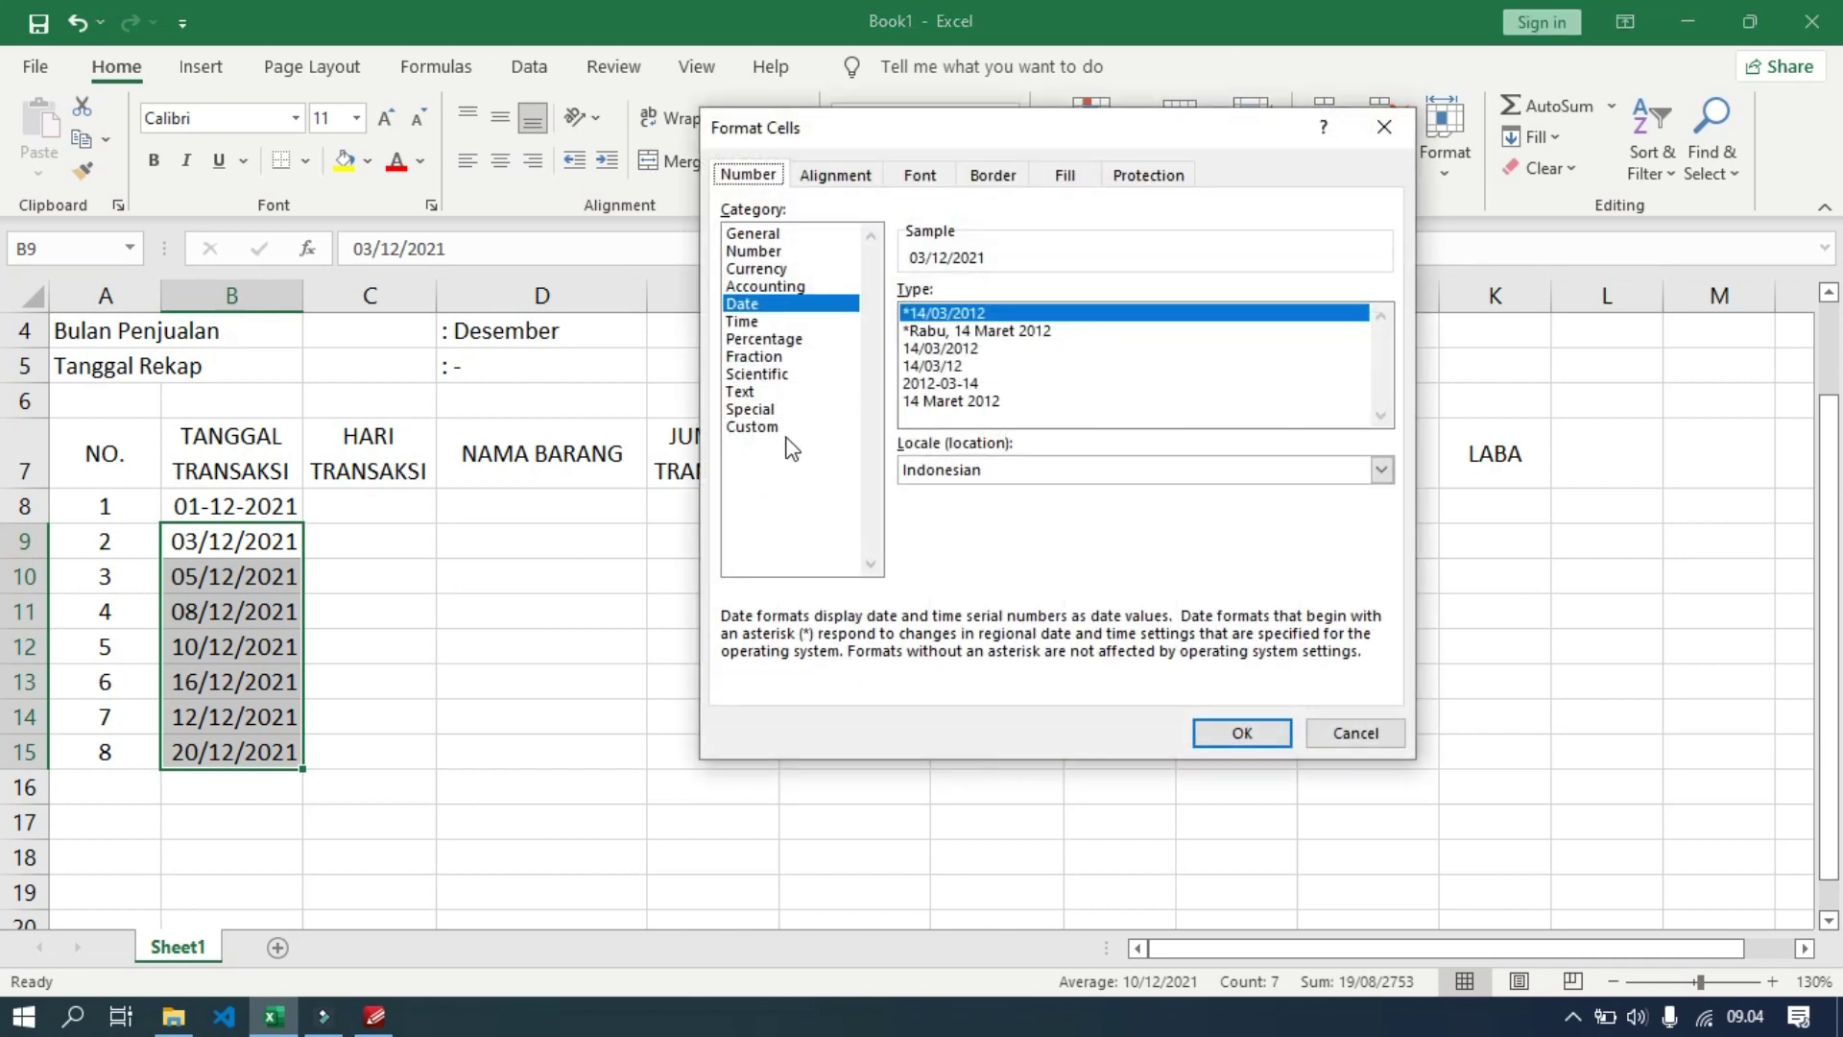
click(753, 426)
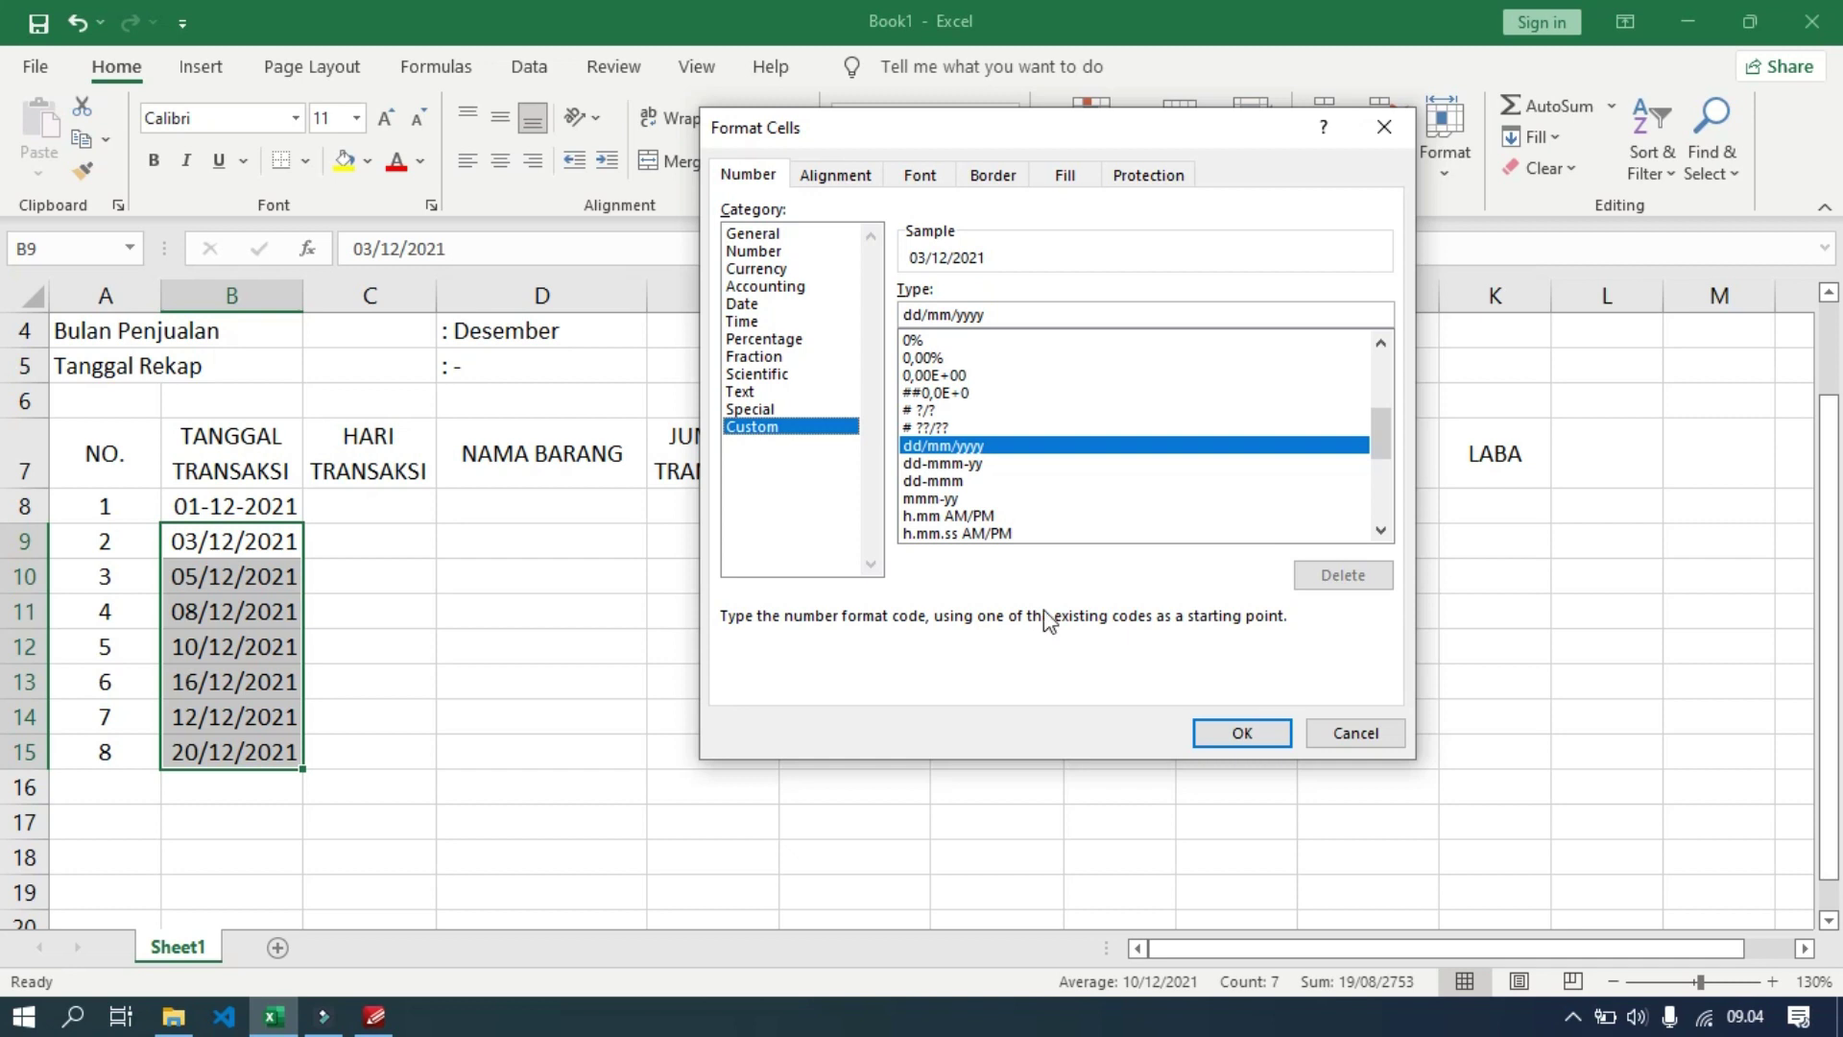
click(928, 311)
key(BackSpace)
text(-)
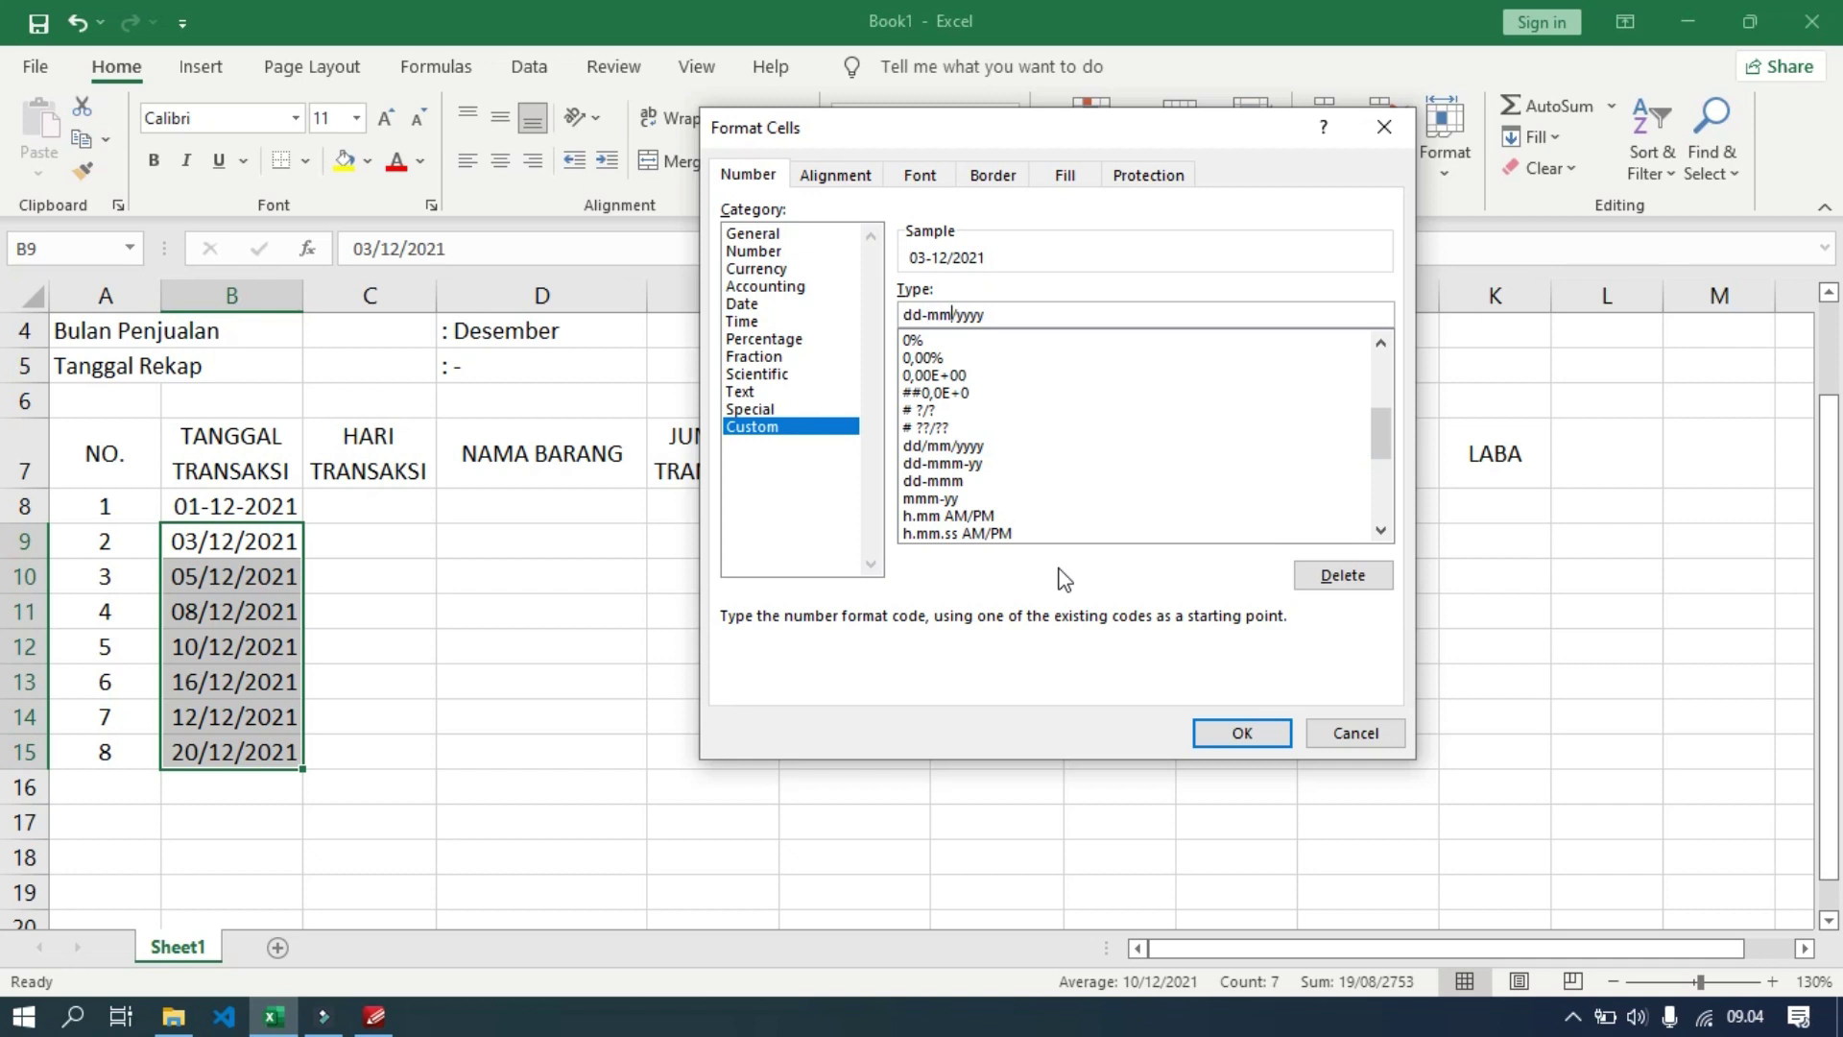
key(BackSpace)
text(-)
click(1240, 736)
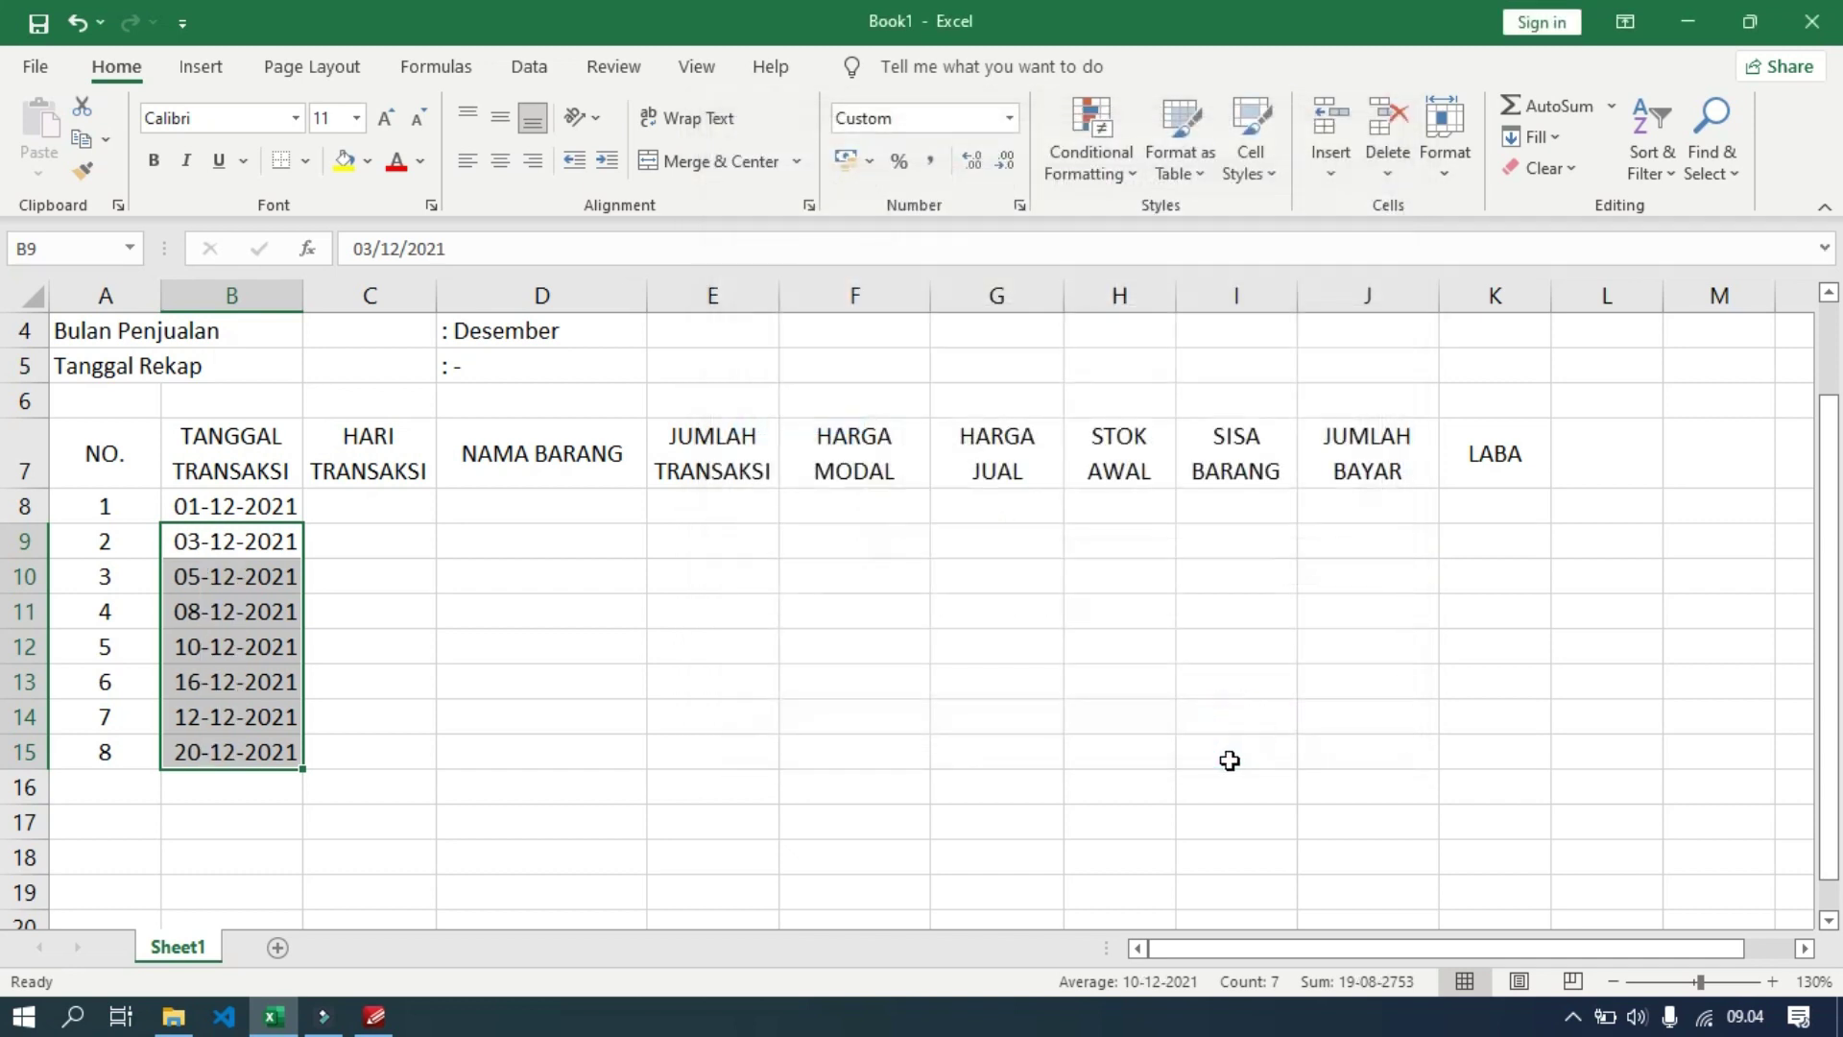
click(632, 741)
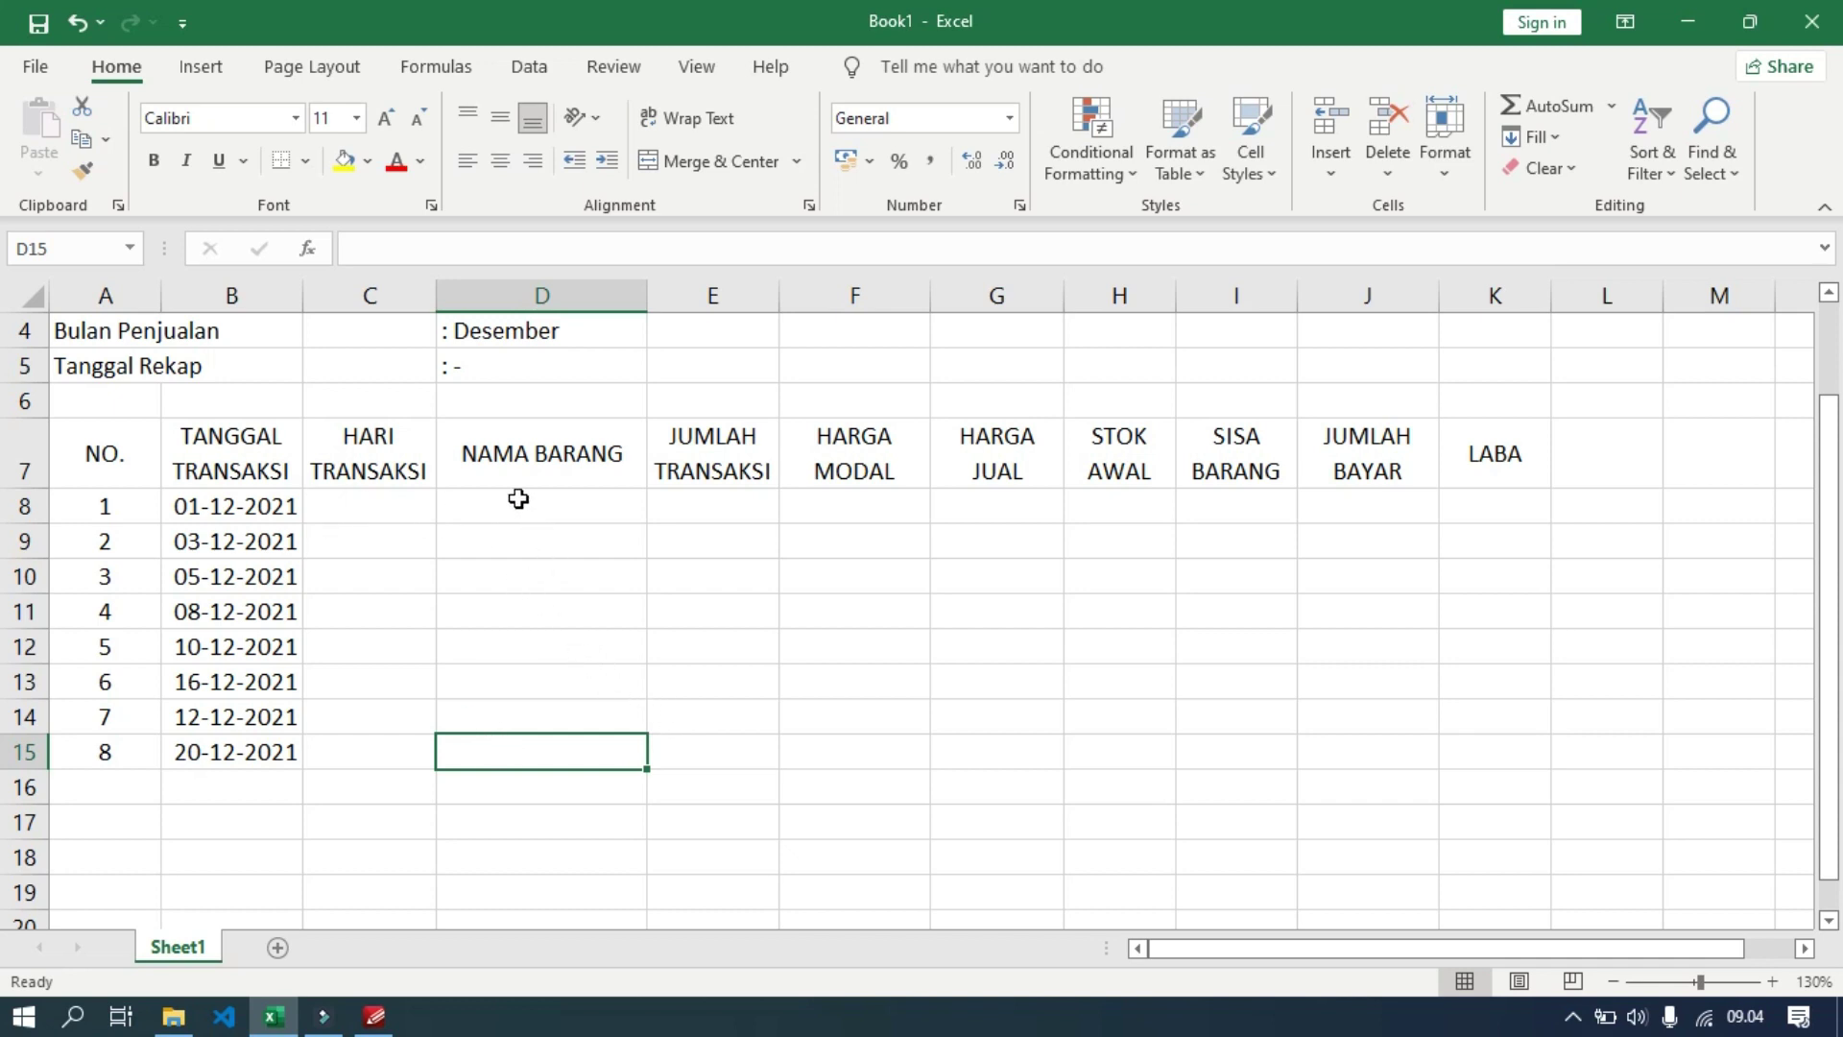
Enter item names Keyboard, Flashdisk, Mouse USB, Printer, Harddisk 500GB, Monitor, Cartridge Black, Cartridge Color in D8:D15.
click(516, 503)
text(kEYBOARD)
key(Return)
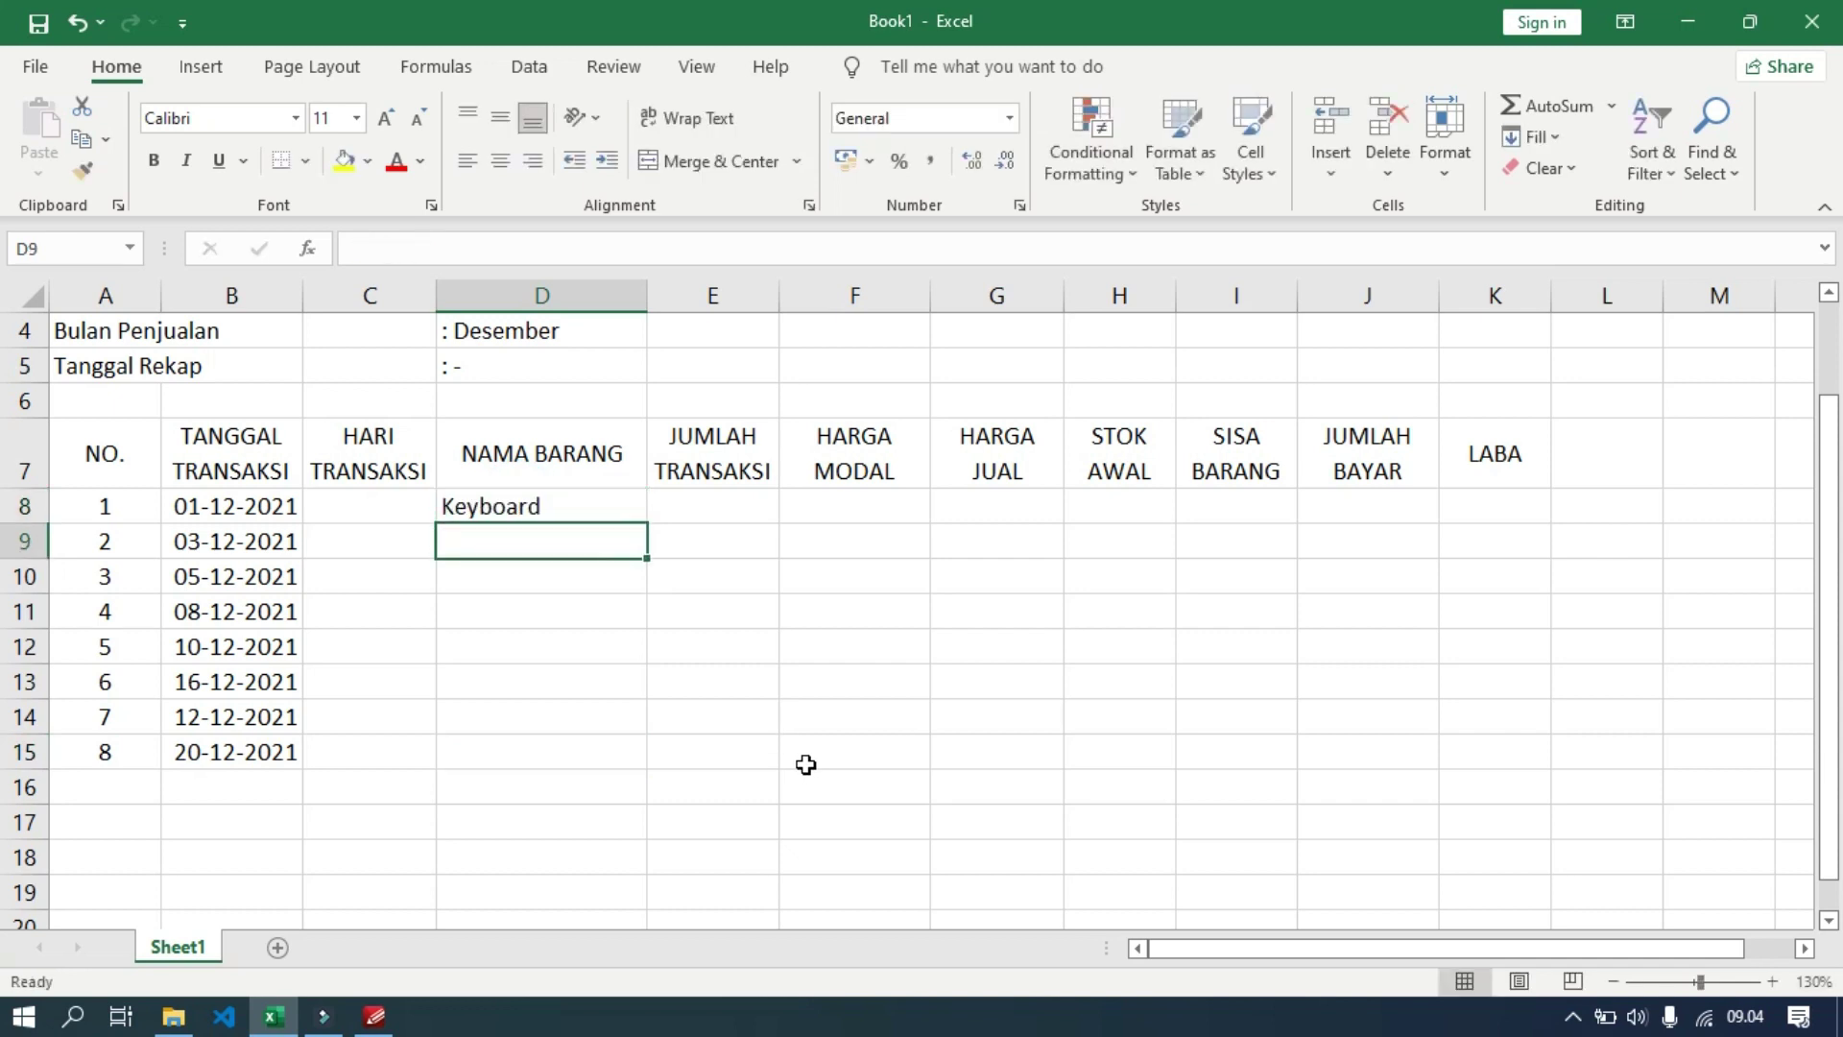
text(fLASHDI)
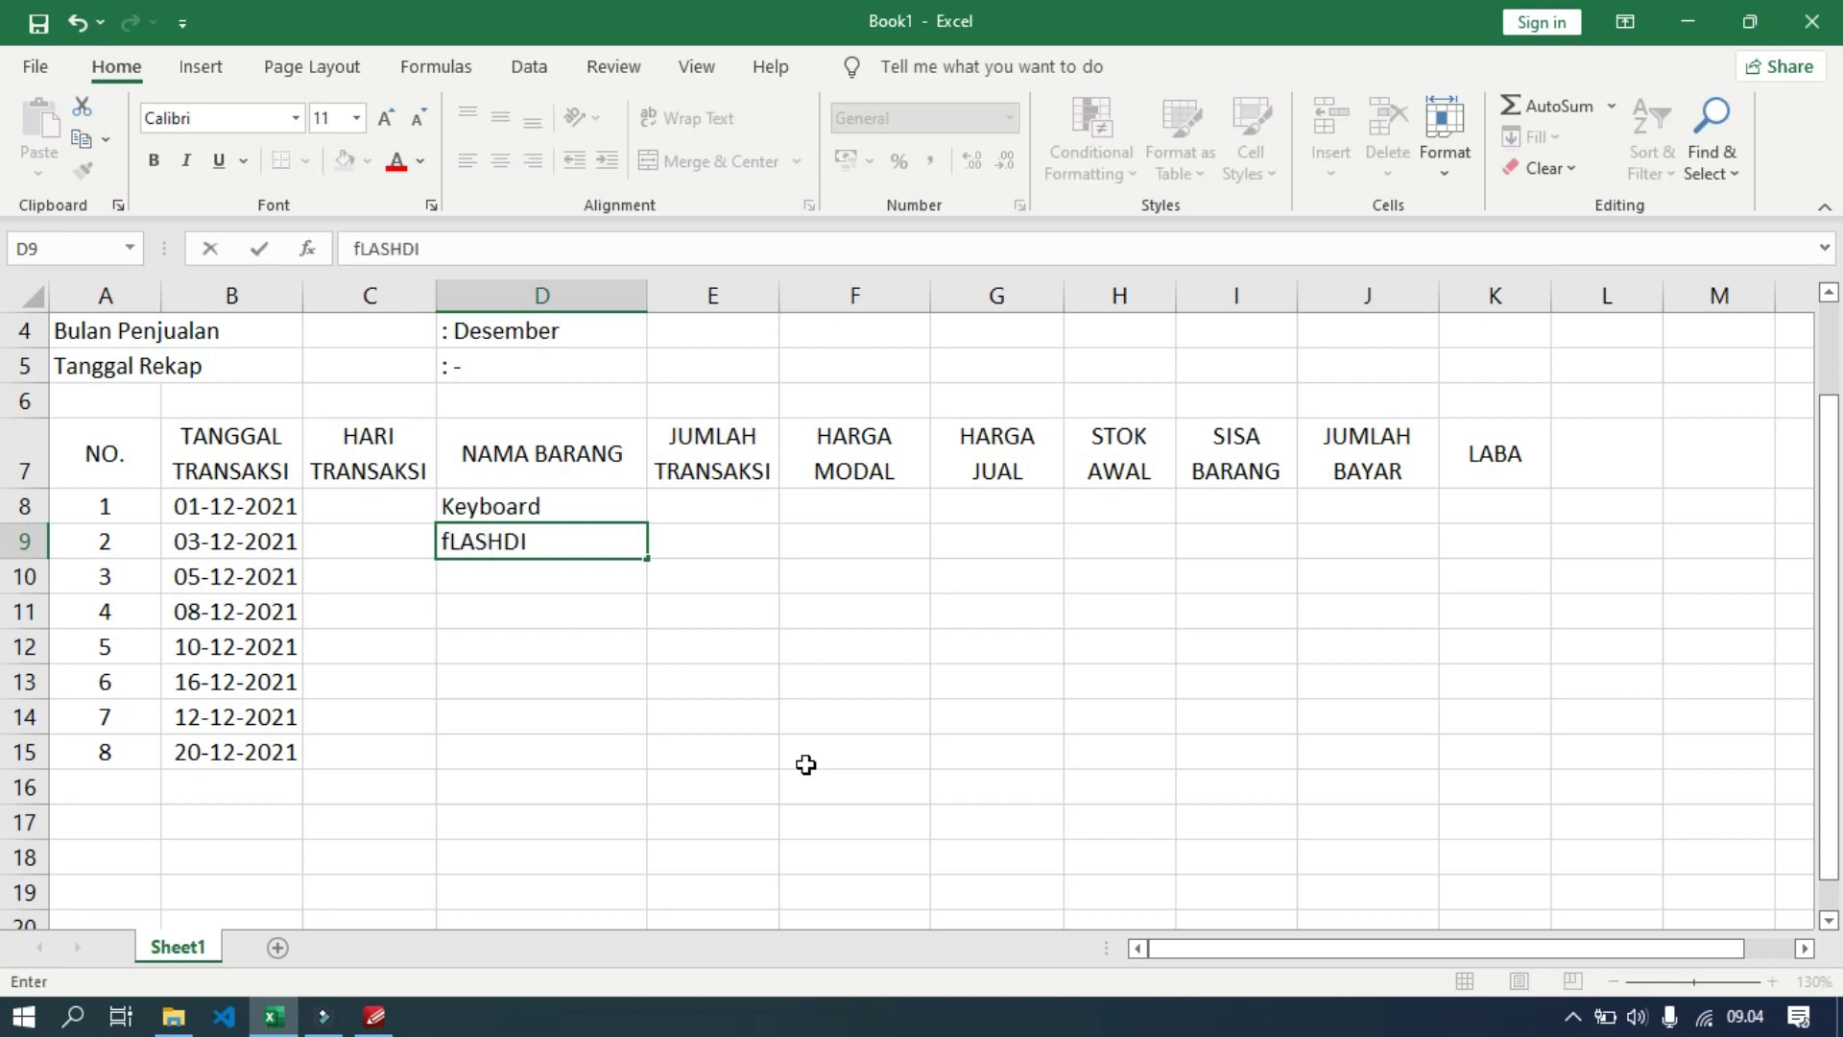
text(SK mO)
key(BackSpace)
key(BackSpace)
text(Mouse USB Printer Harddisk)
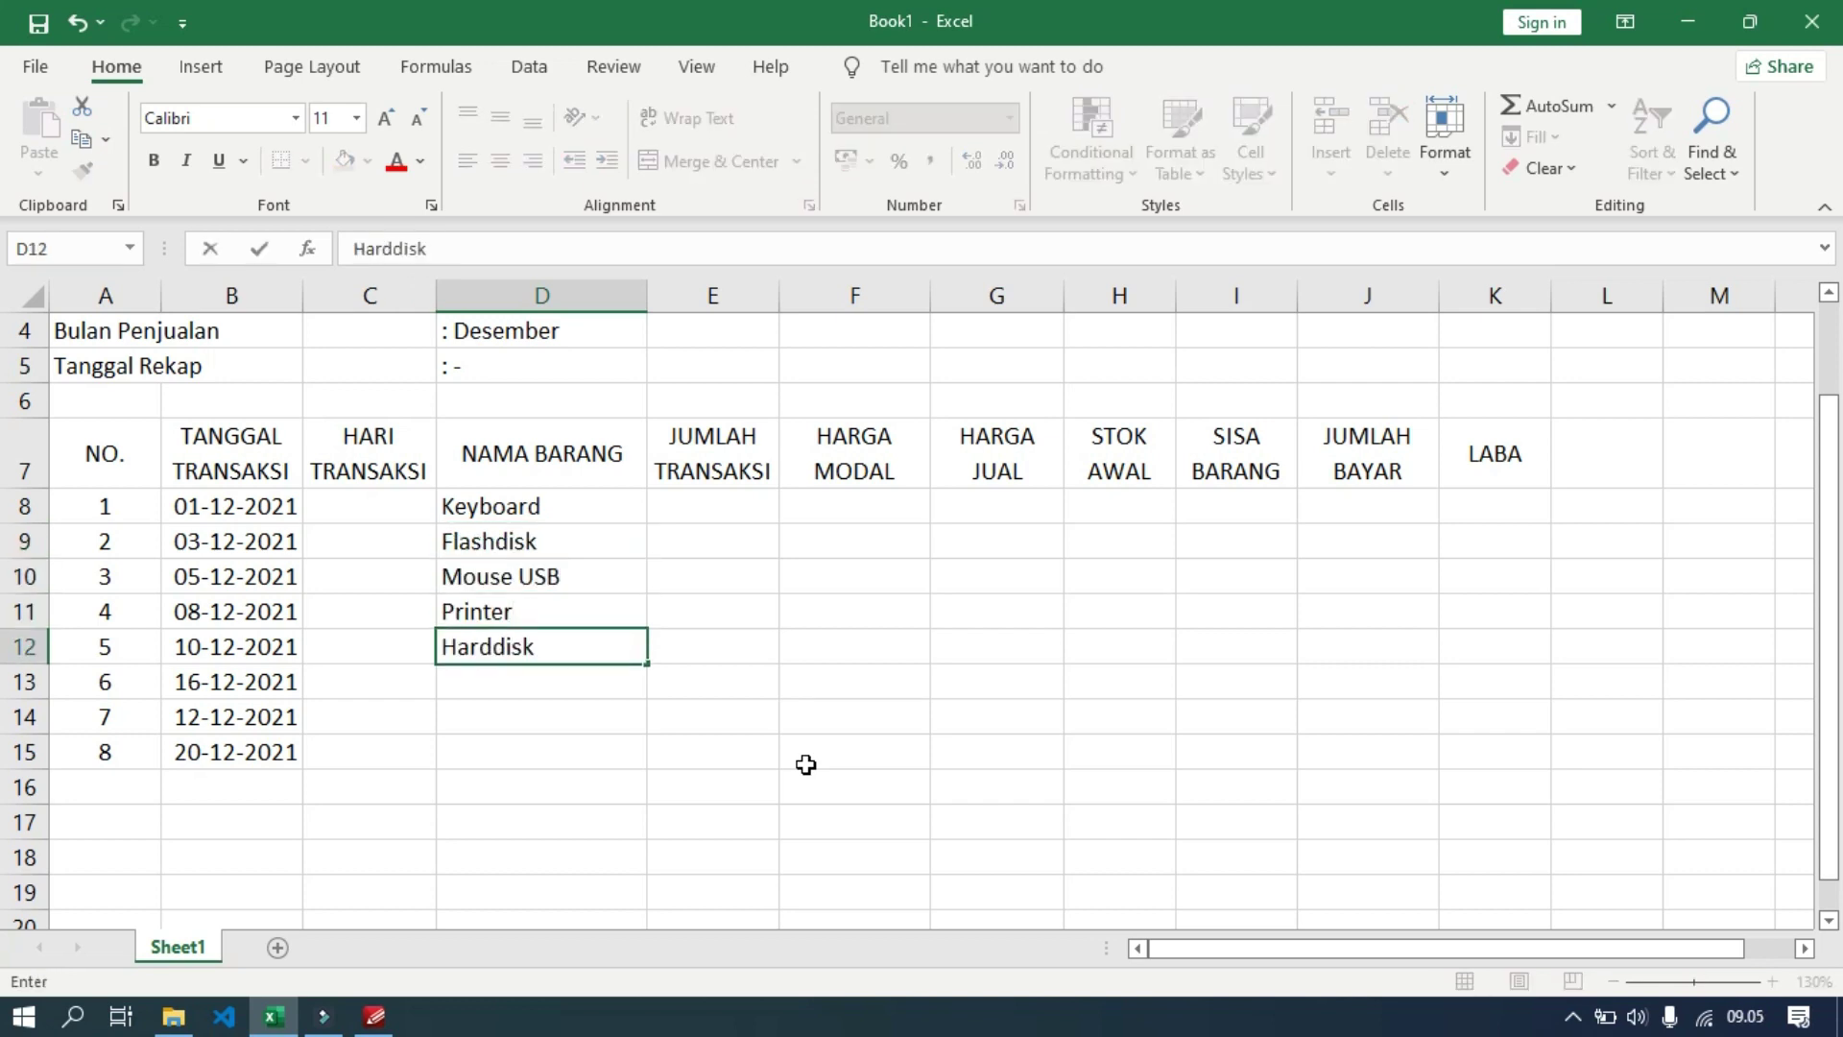
text( 500GB Monitor Cartridge Blacl)
key(BackSpace)
text(k Cartridge Color)
Enter quantities 12, 20, 5, 5, 4, 2, 1, 3 in E8:E15, checking the reference PDF.
click(374, 1016)
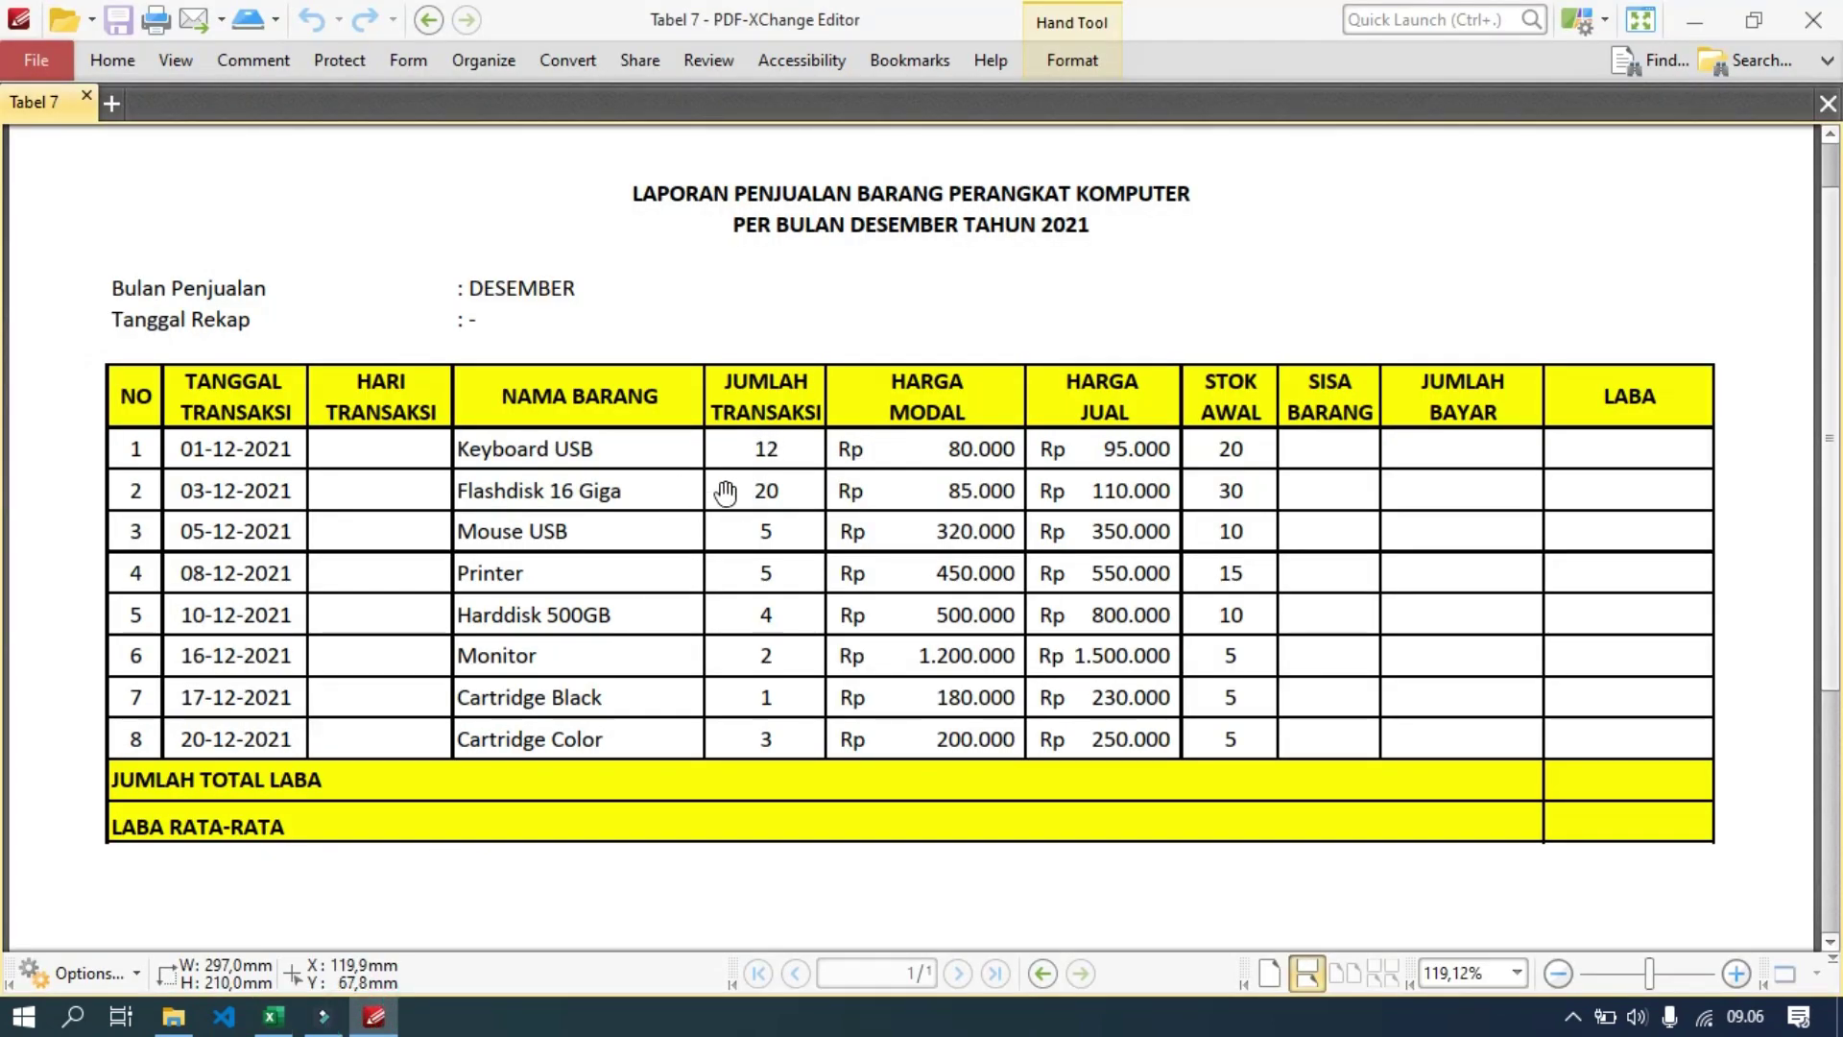
click(279, 1015)
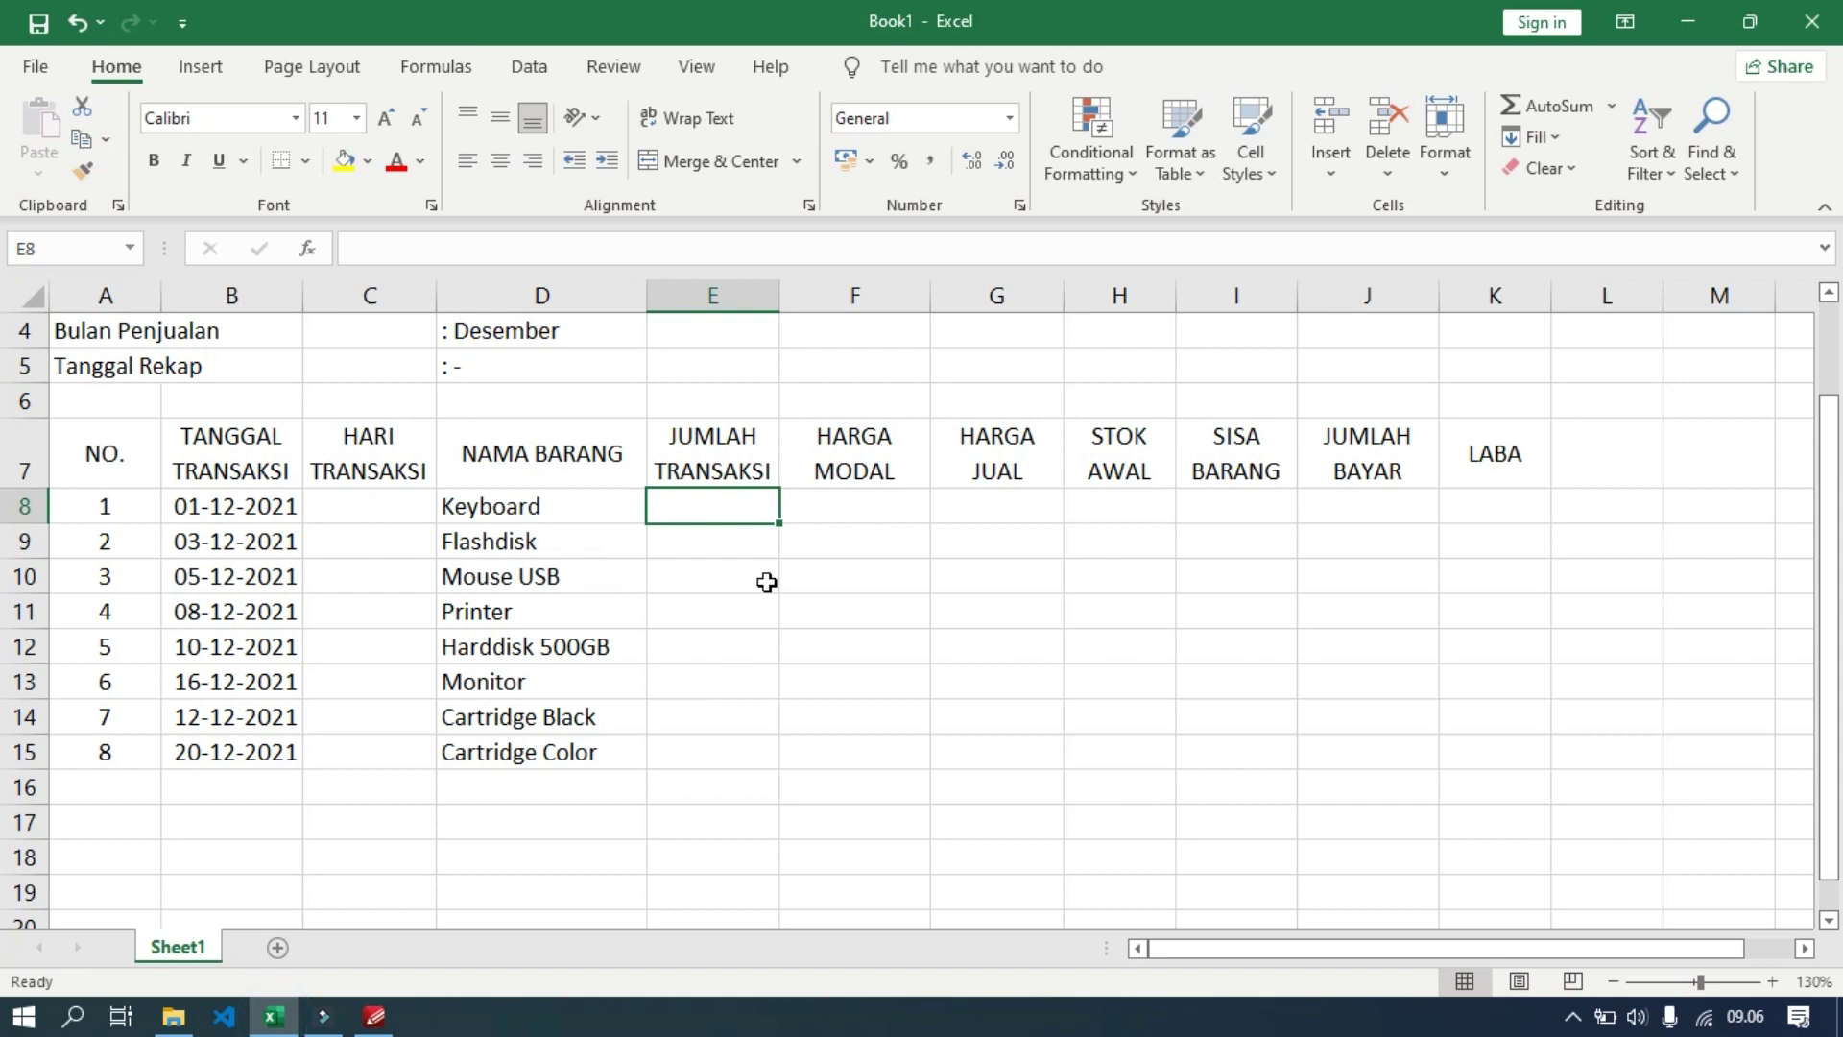
text(12)
click(740, 547)
text(20)
key(Return)
text(5 5 4 2 1 3)
key(Return)
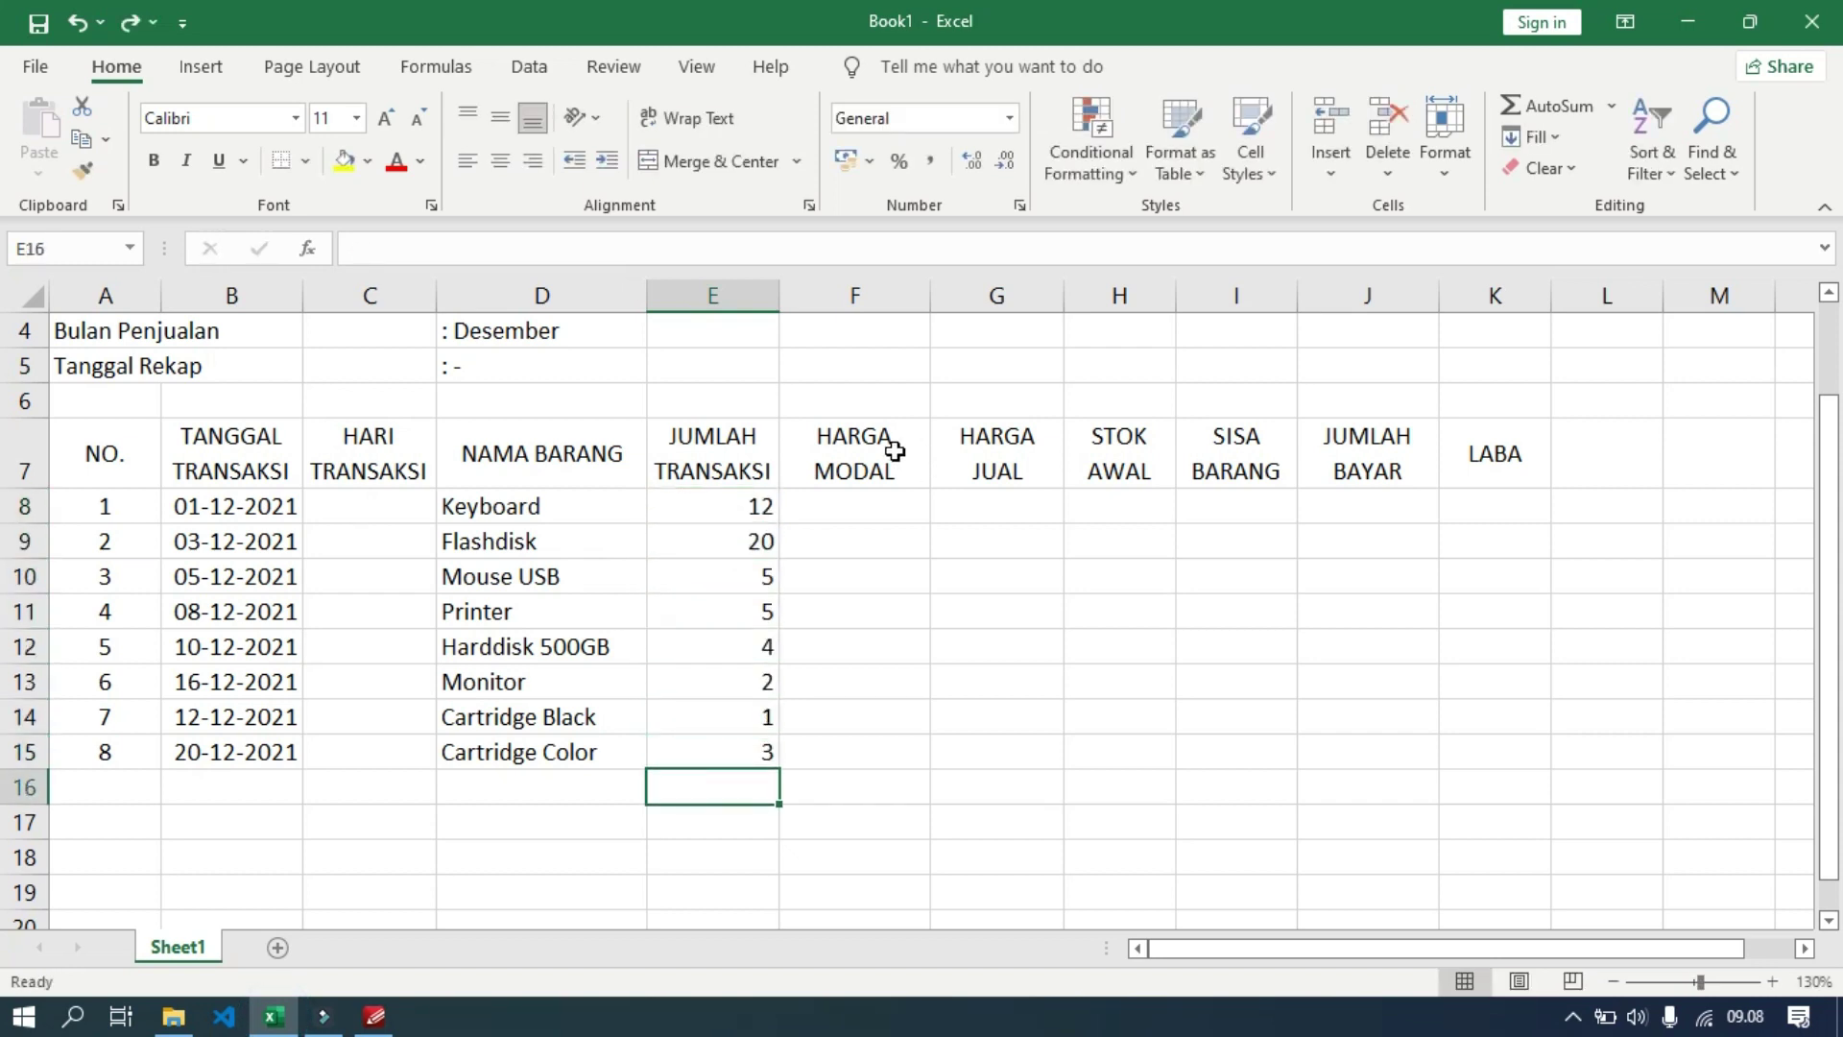
click(375, 1017)
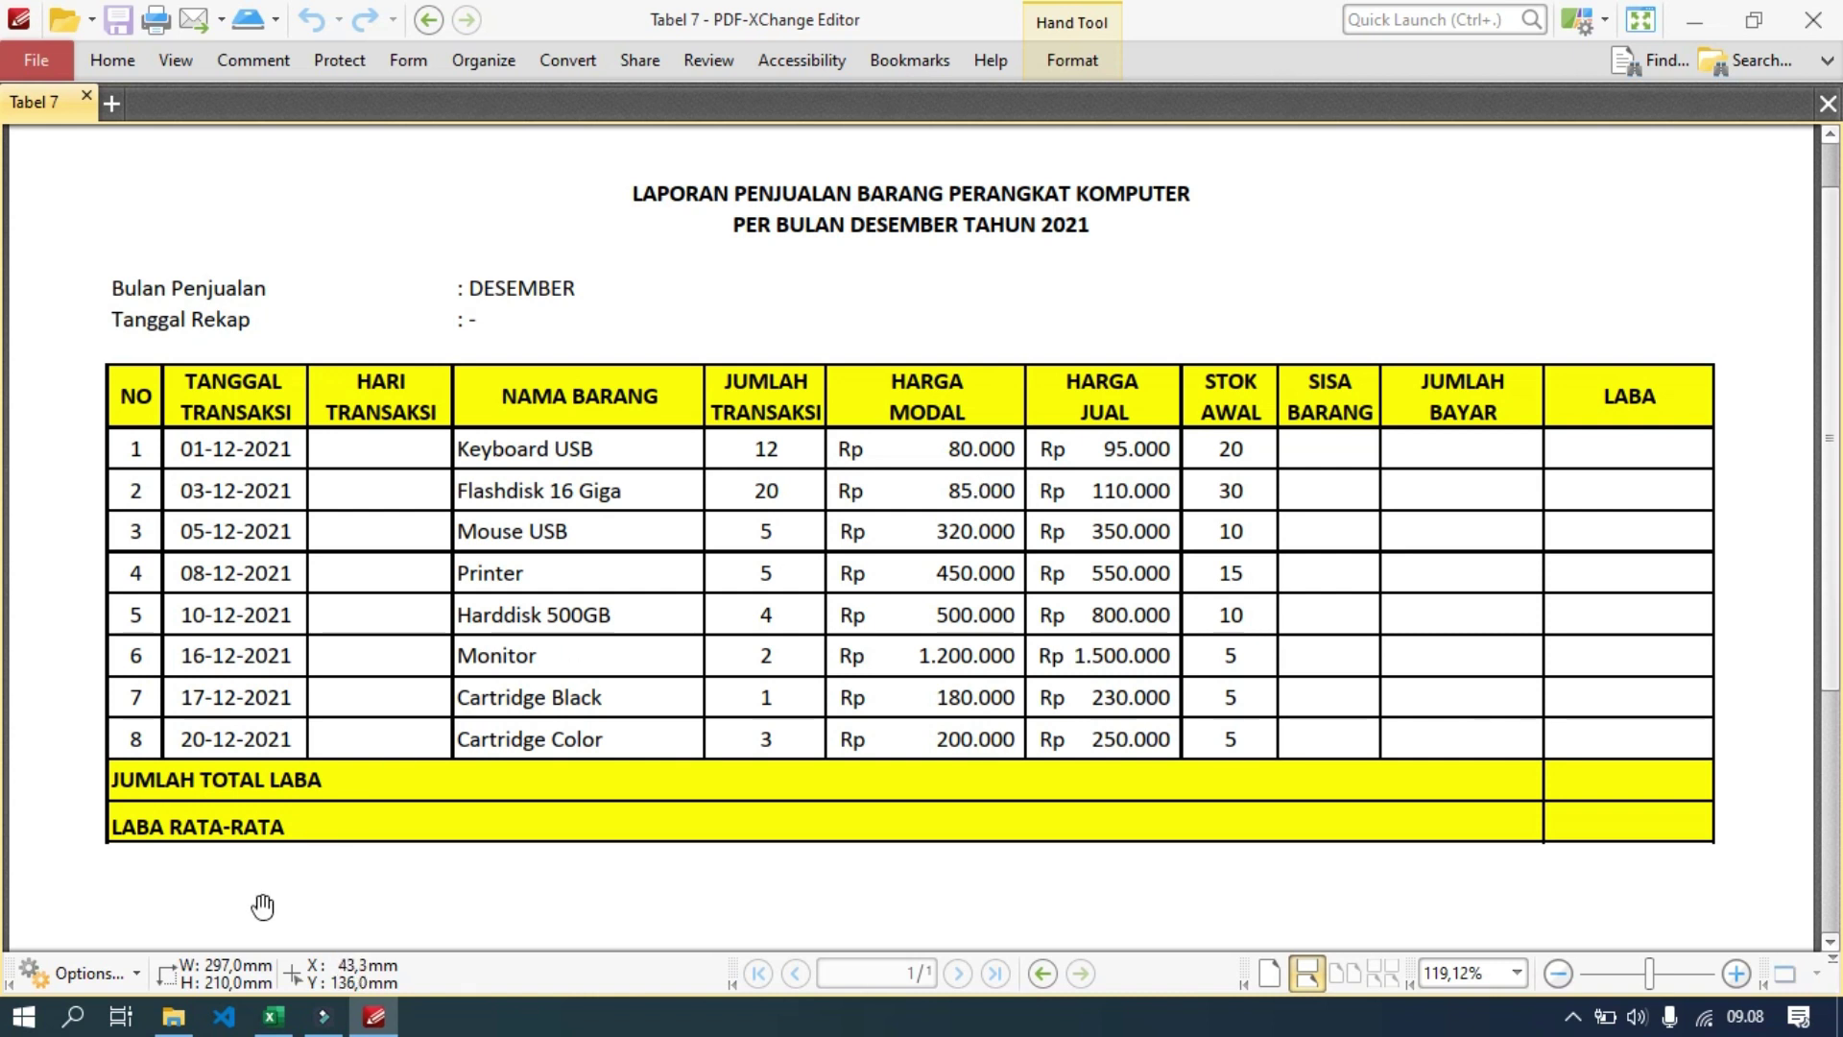
Enter cost prices 80000, 85000, 320000, 450000, 500000, 1200000, 180000, 200000 in F8:F15.
click(273, 1015)
click(873, 512)
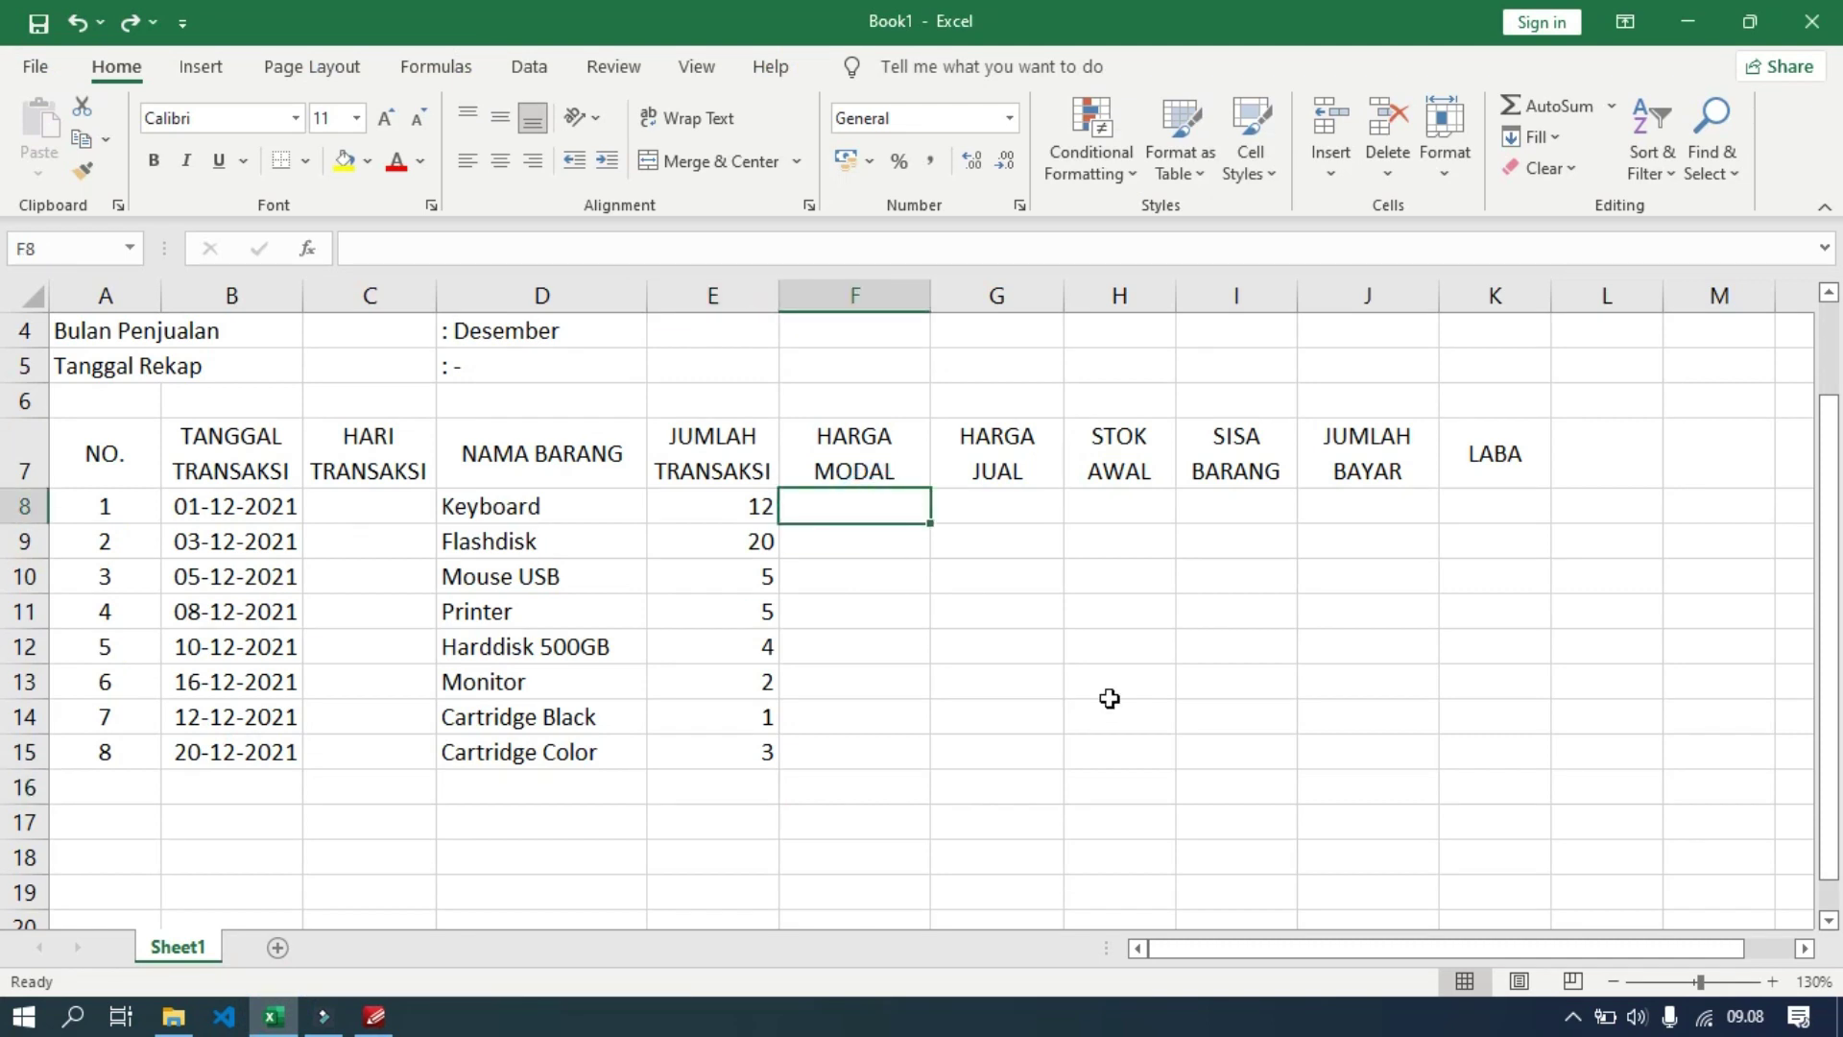
text(80)
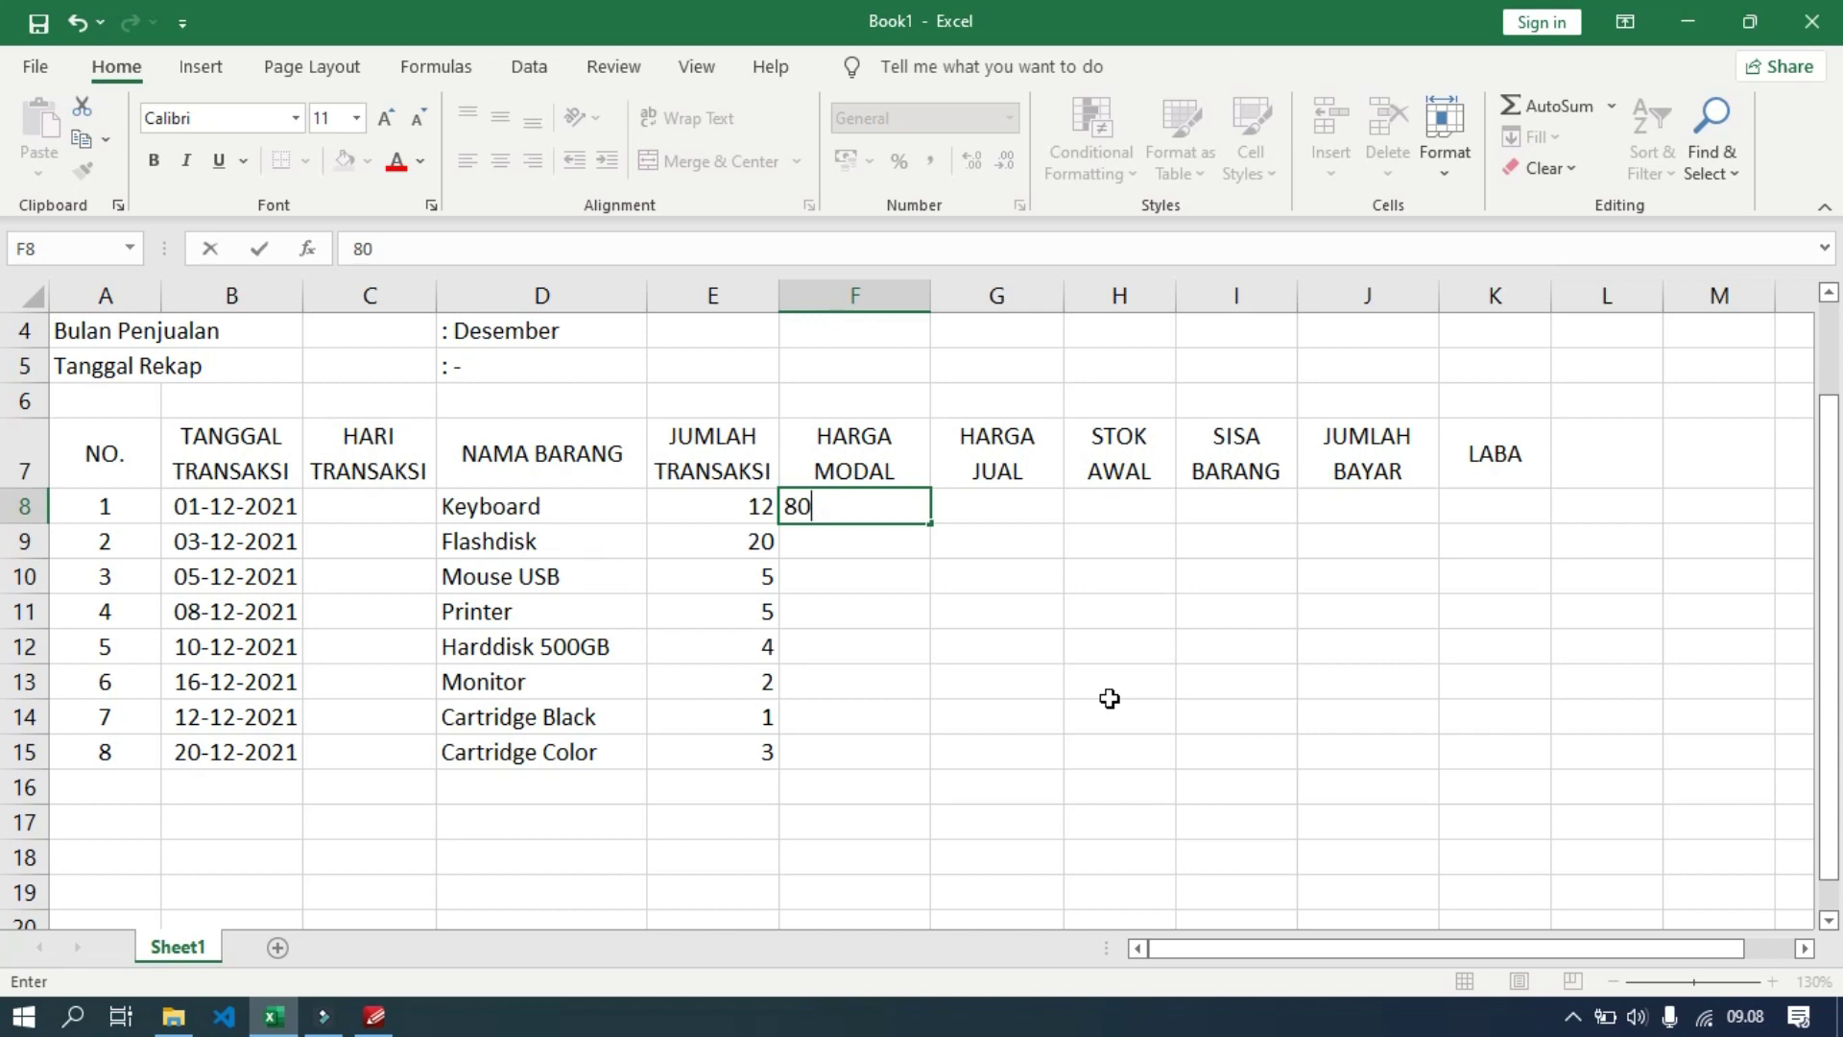
text(000)
key(Return)
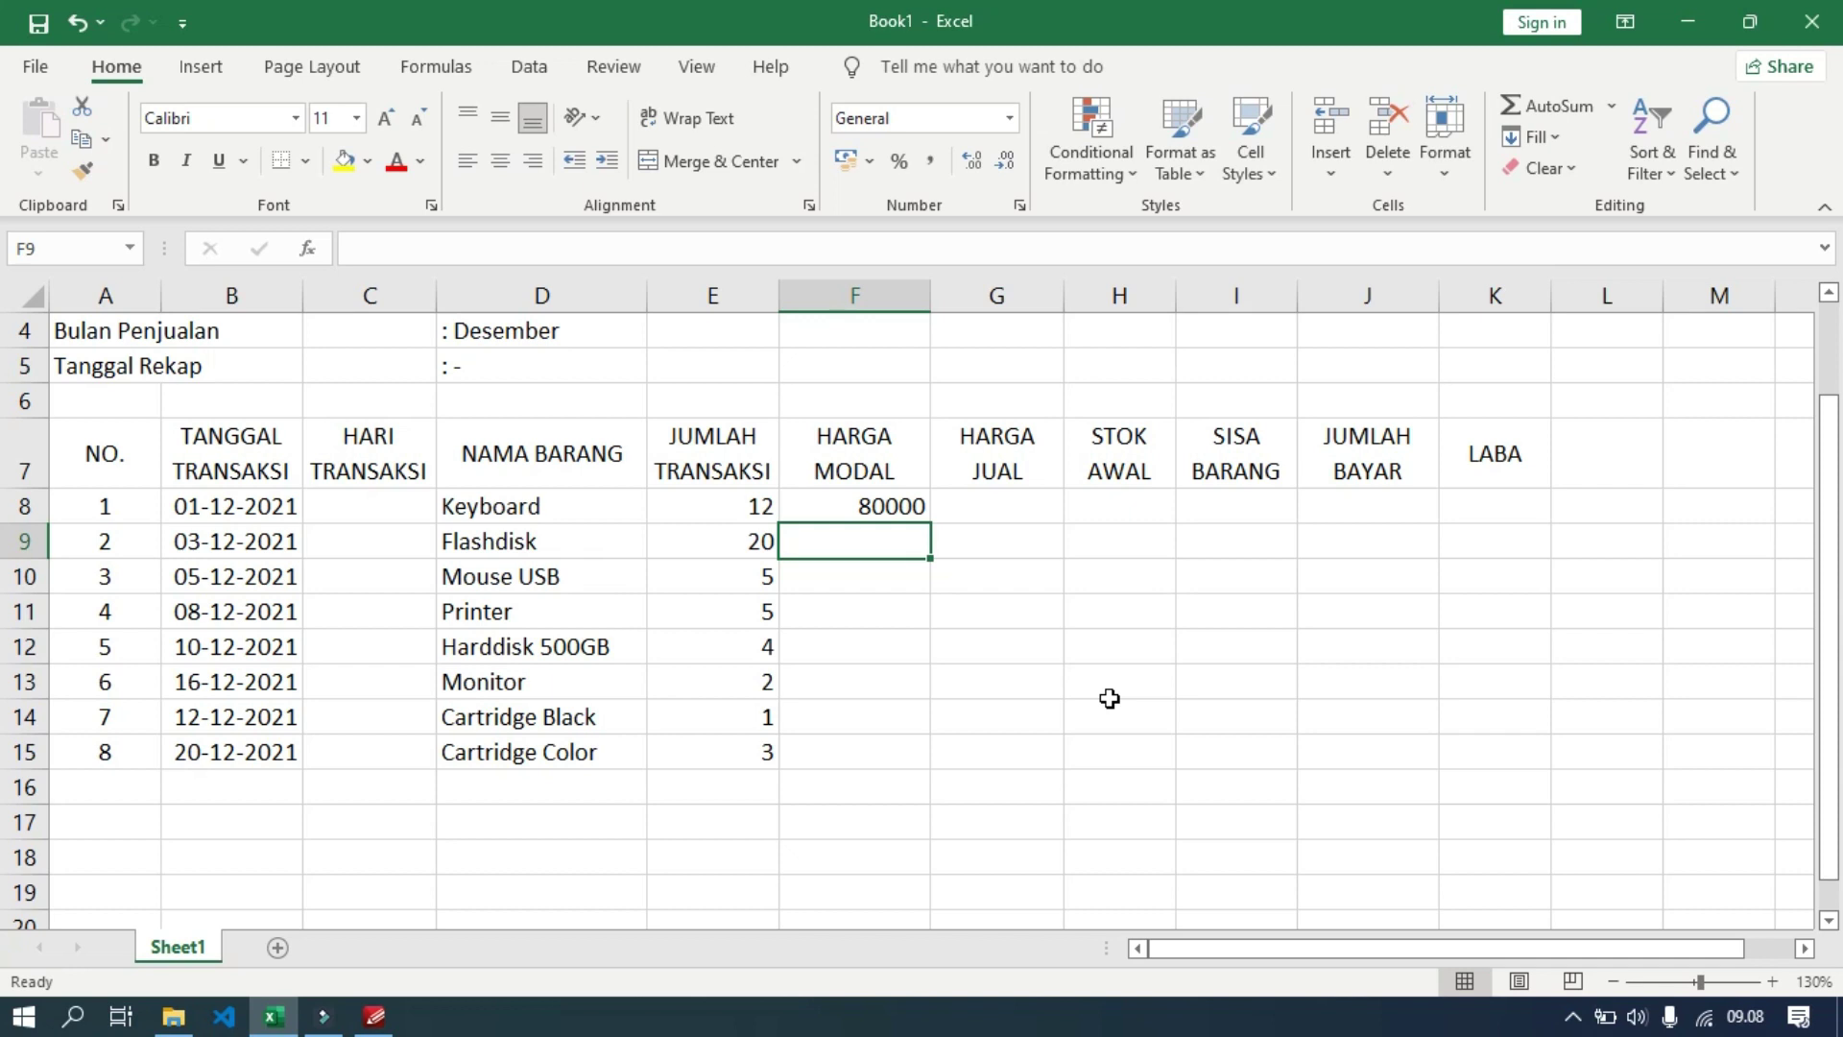
text(85000 )
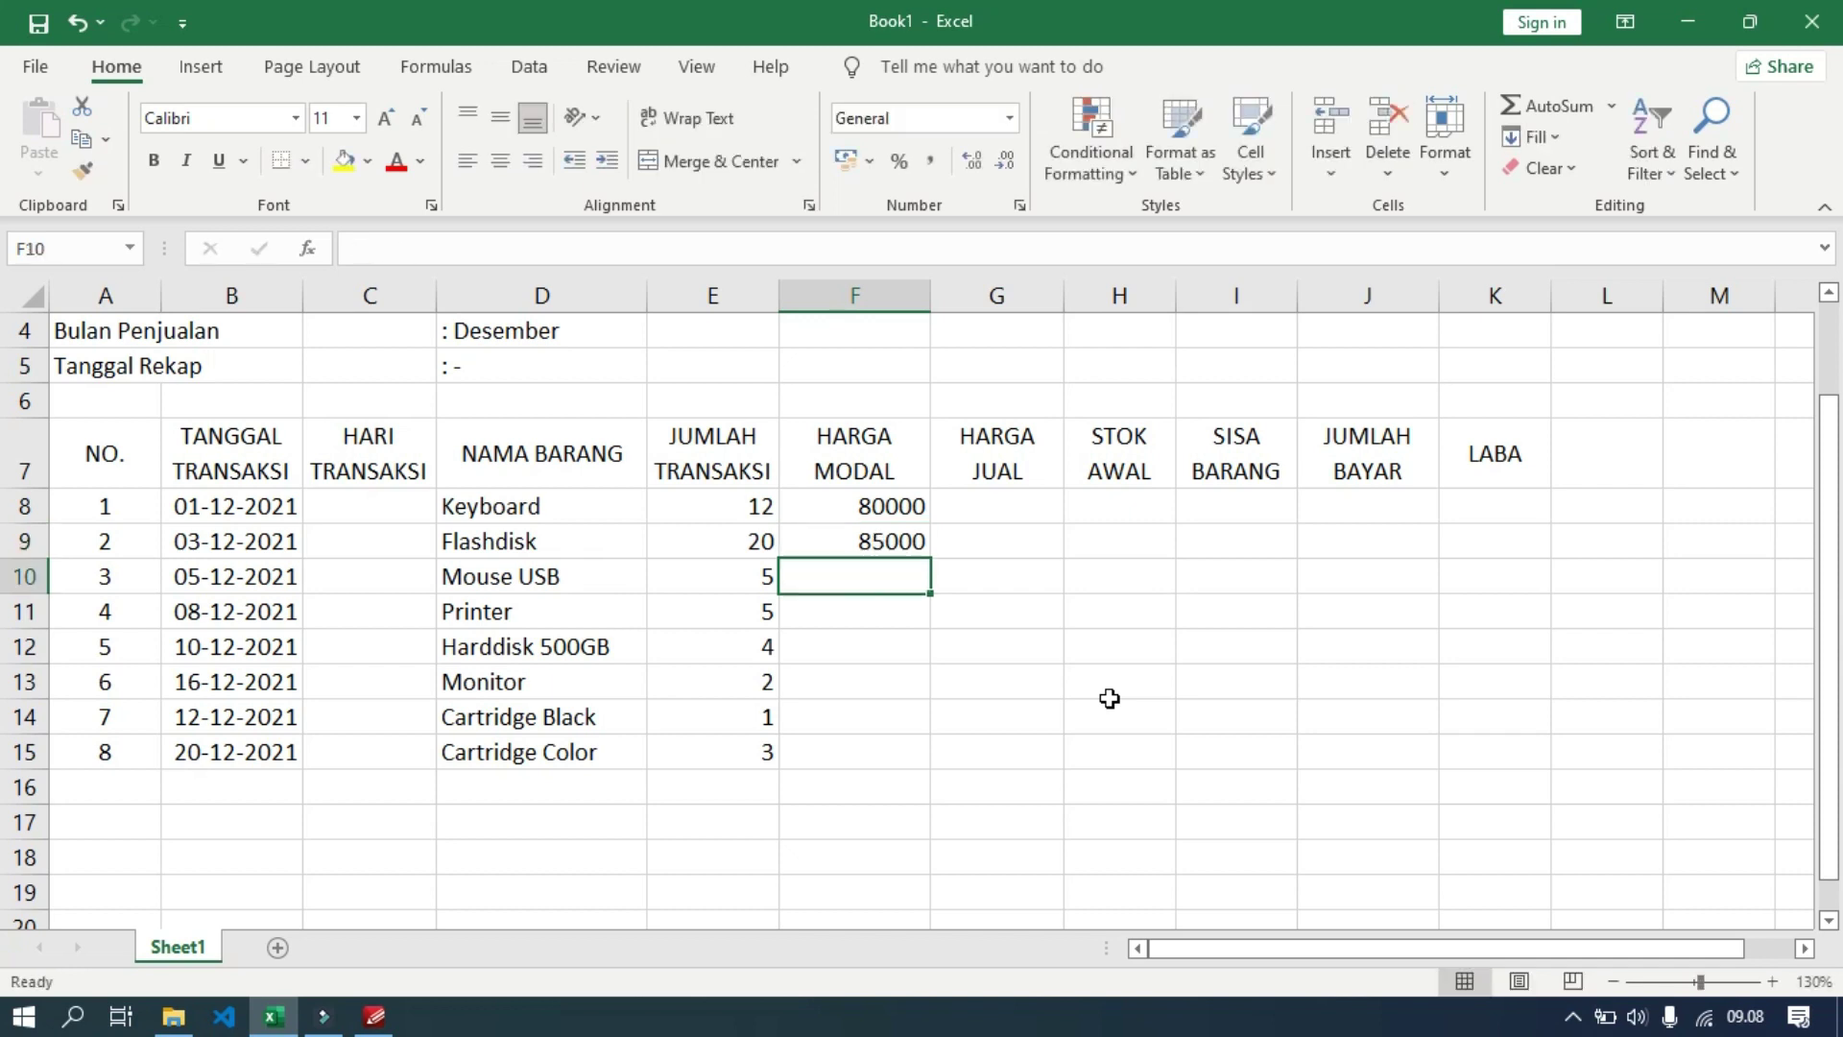
text(320000 450000 500000 1200000 180000 200000)
key(Return)
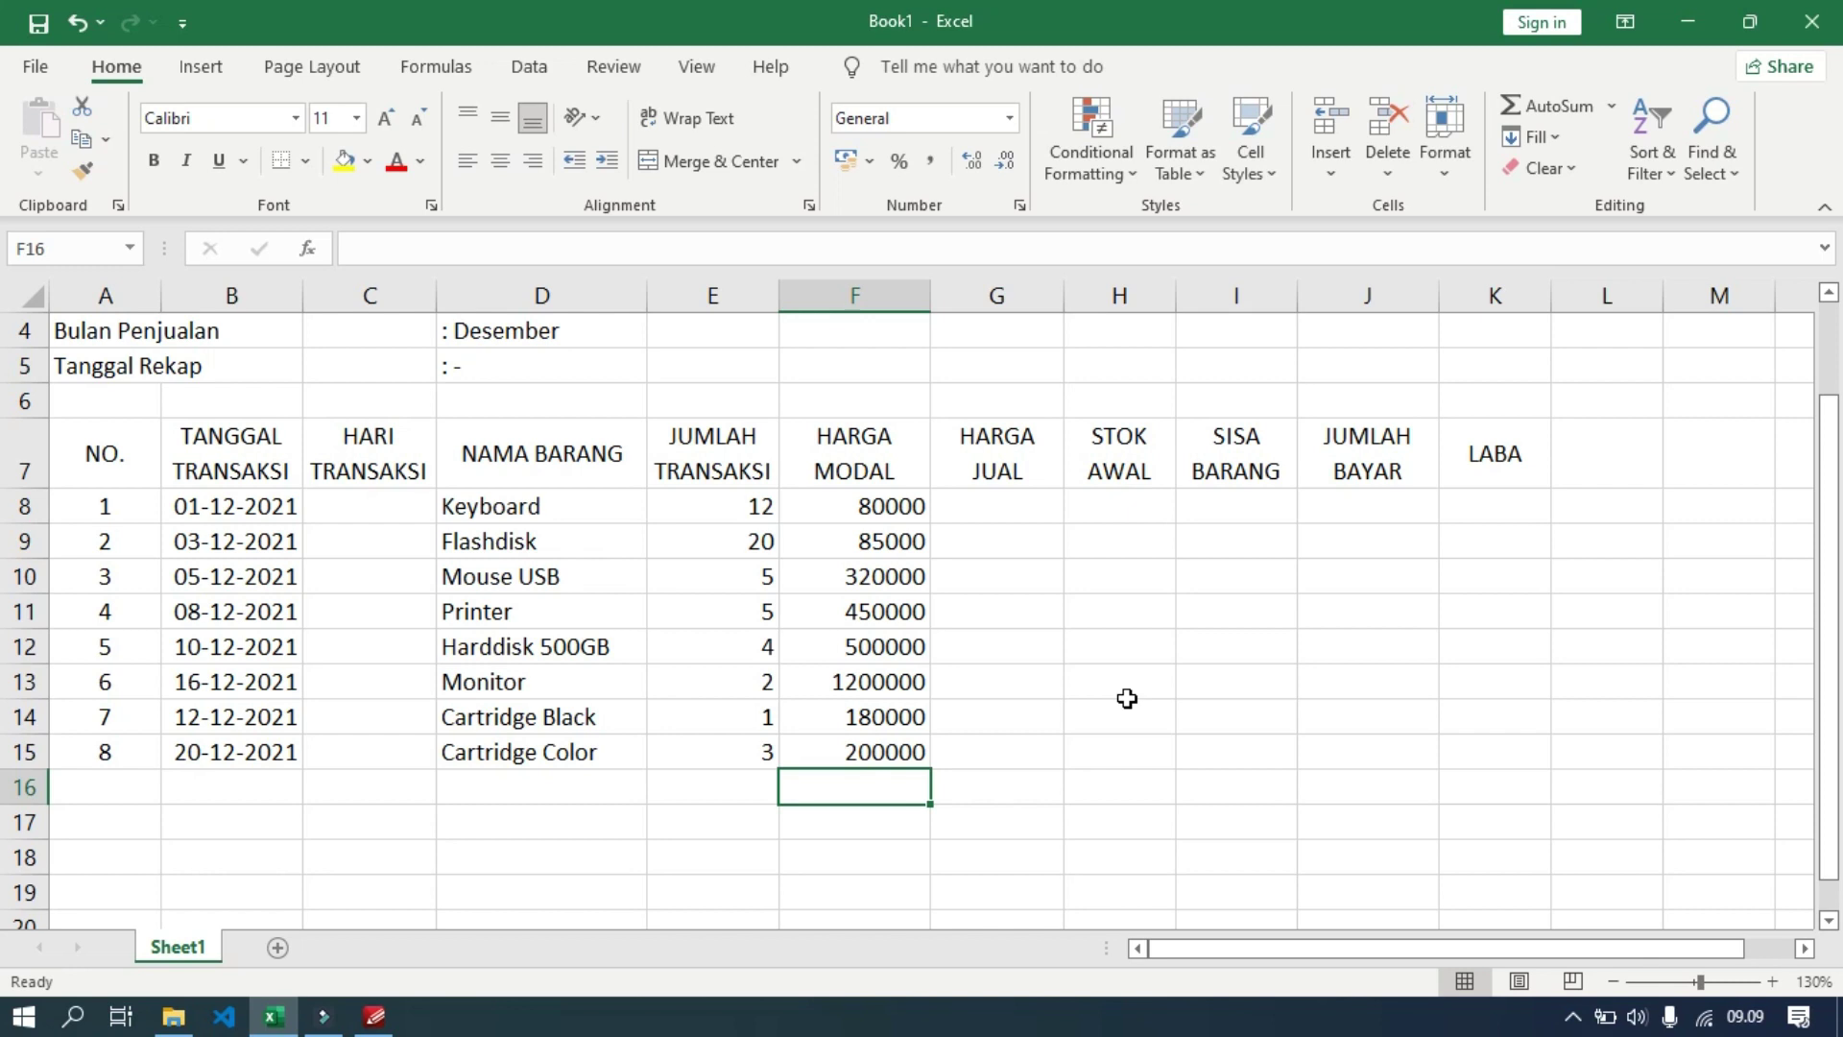
click(375, 1016)
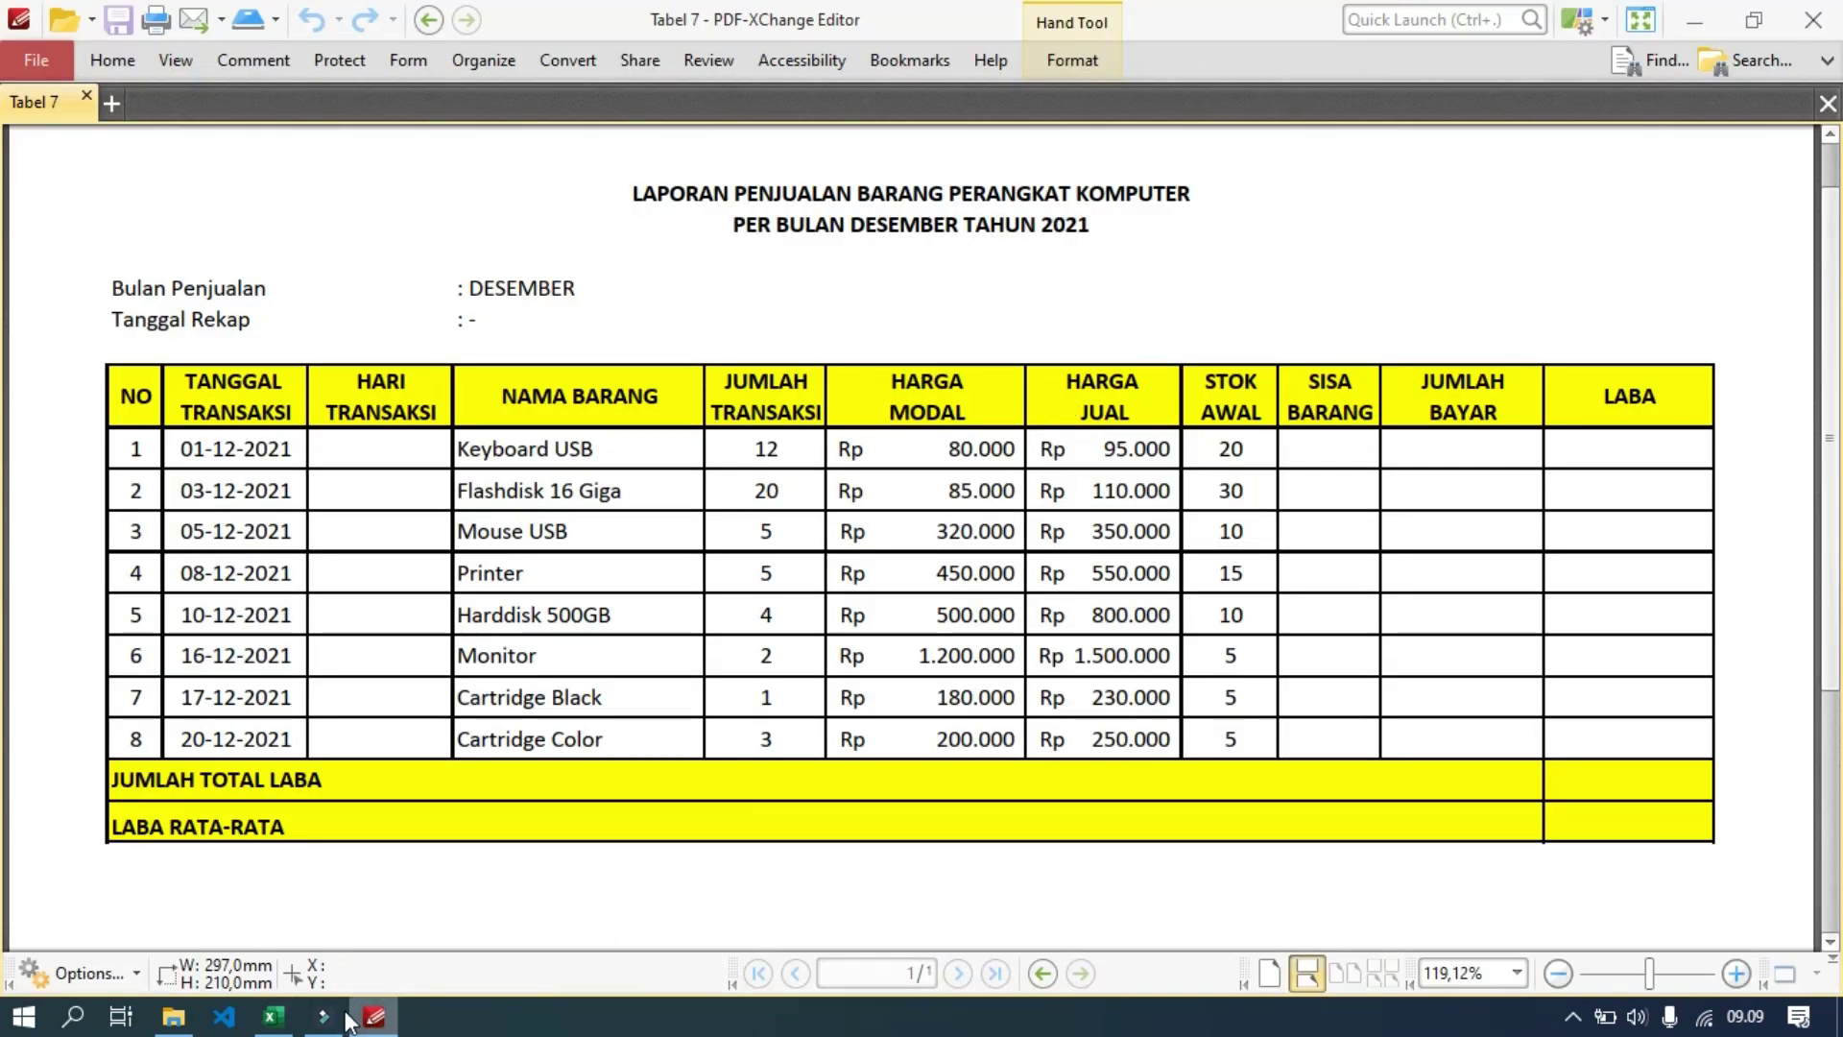
Enter selling prices 95000, 110000, 350000, 550000, 800000, 1500000, 230000, 250000 in G8:G15.
click(272, 1019)
click(993, 506)
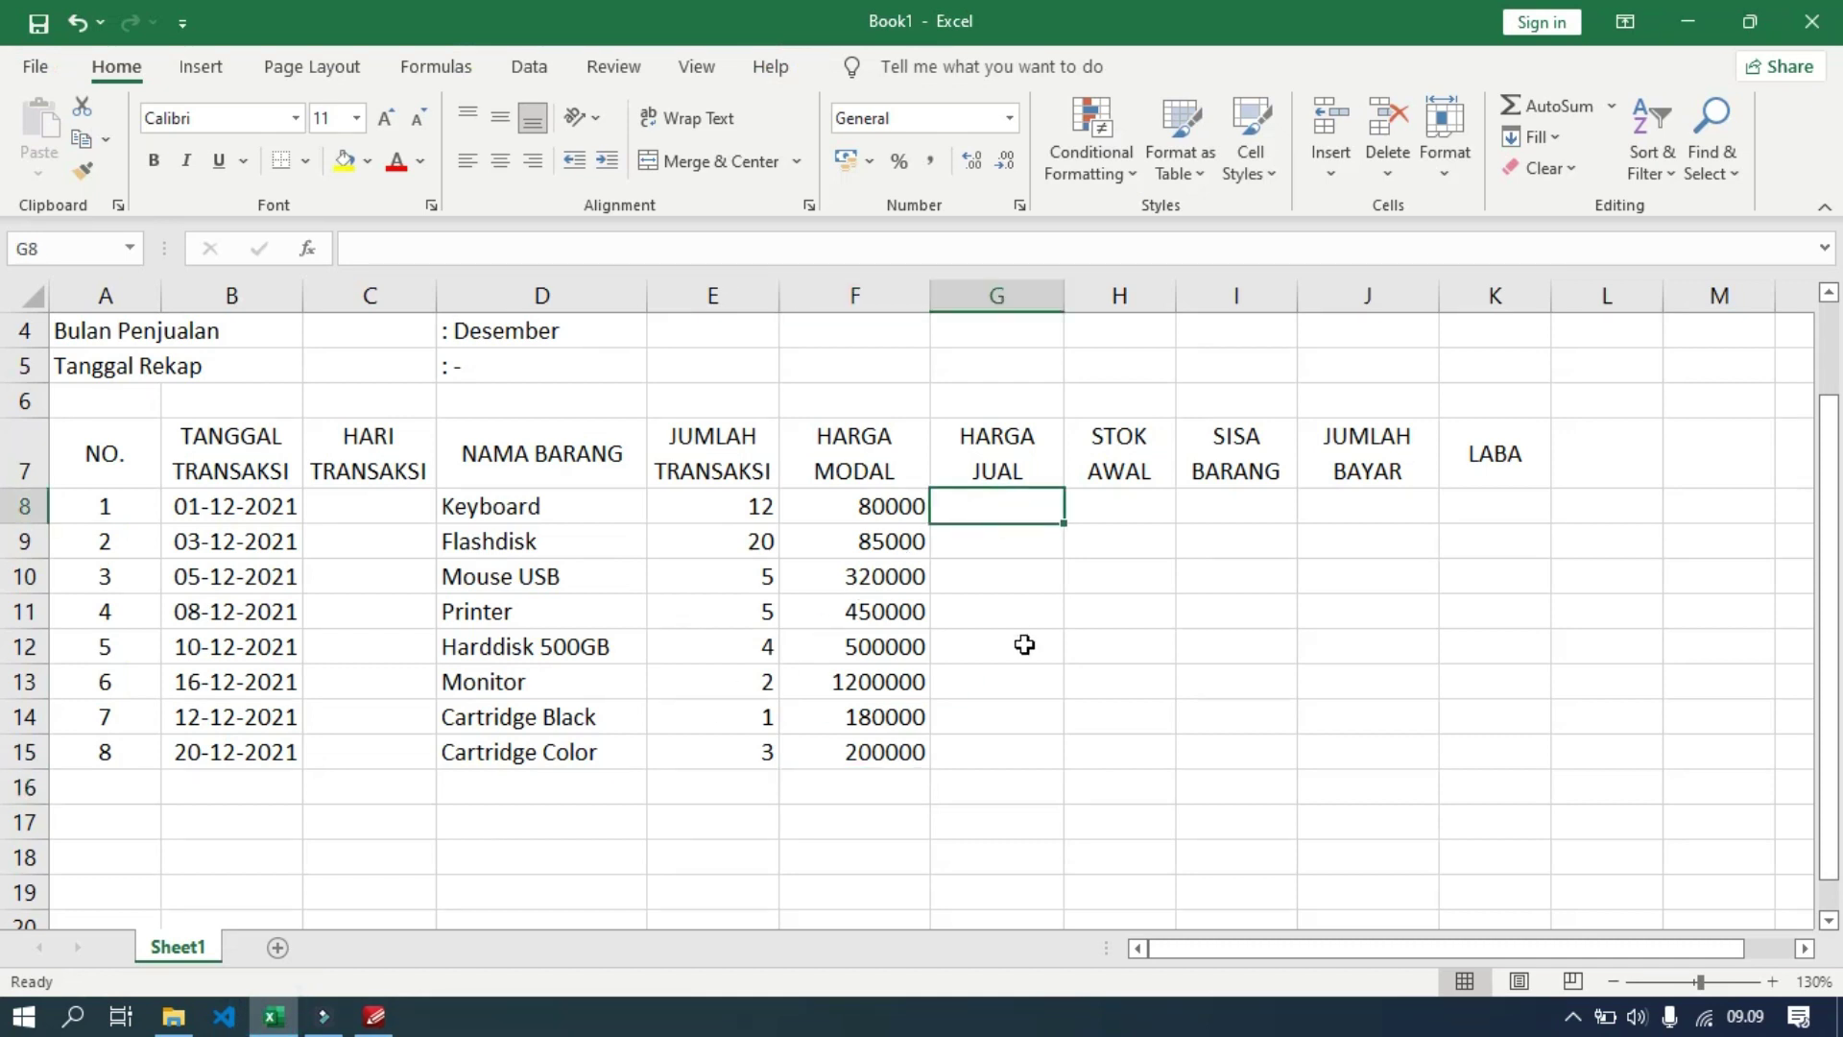
text(95)
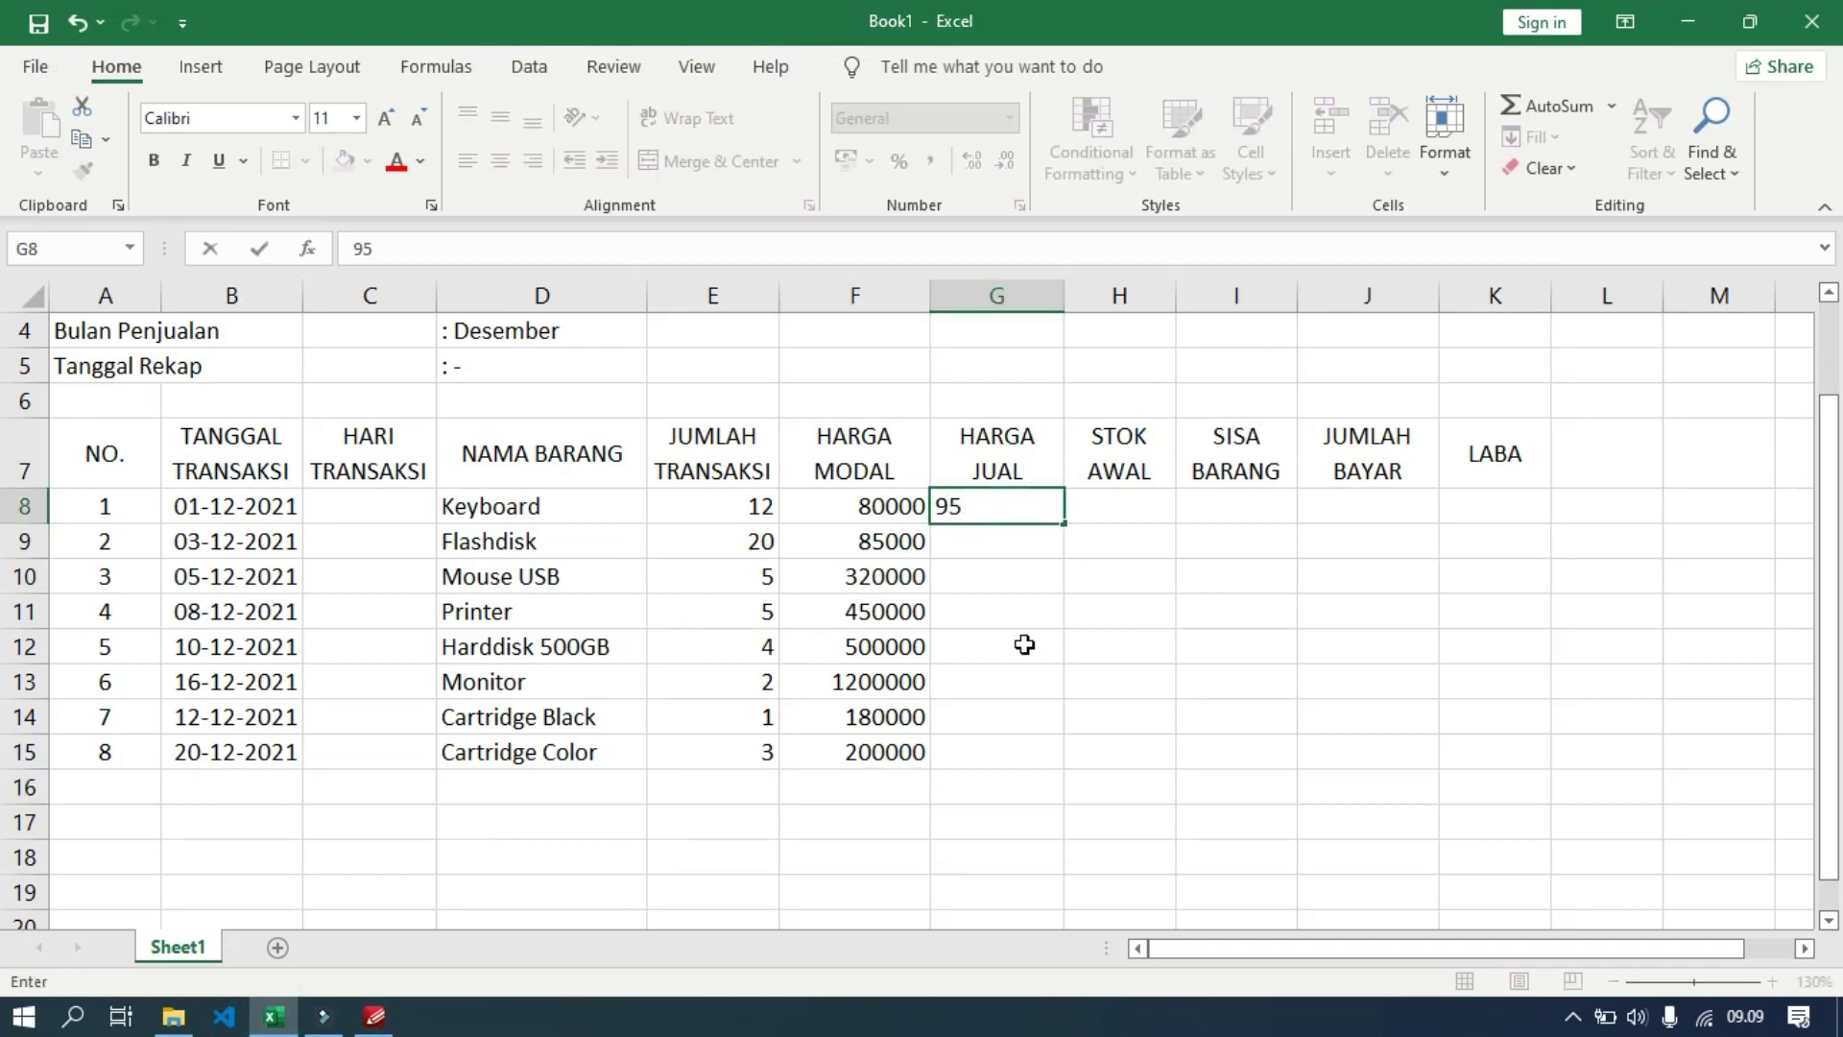
text(000)
key(Return)
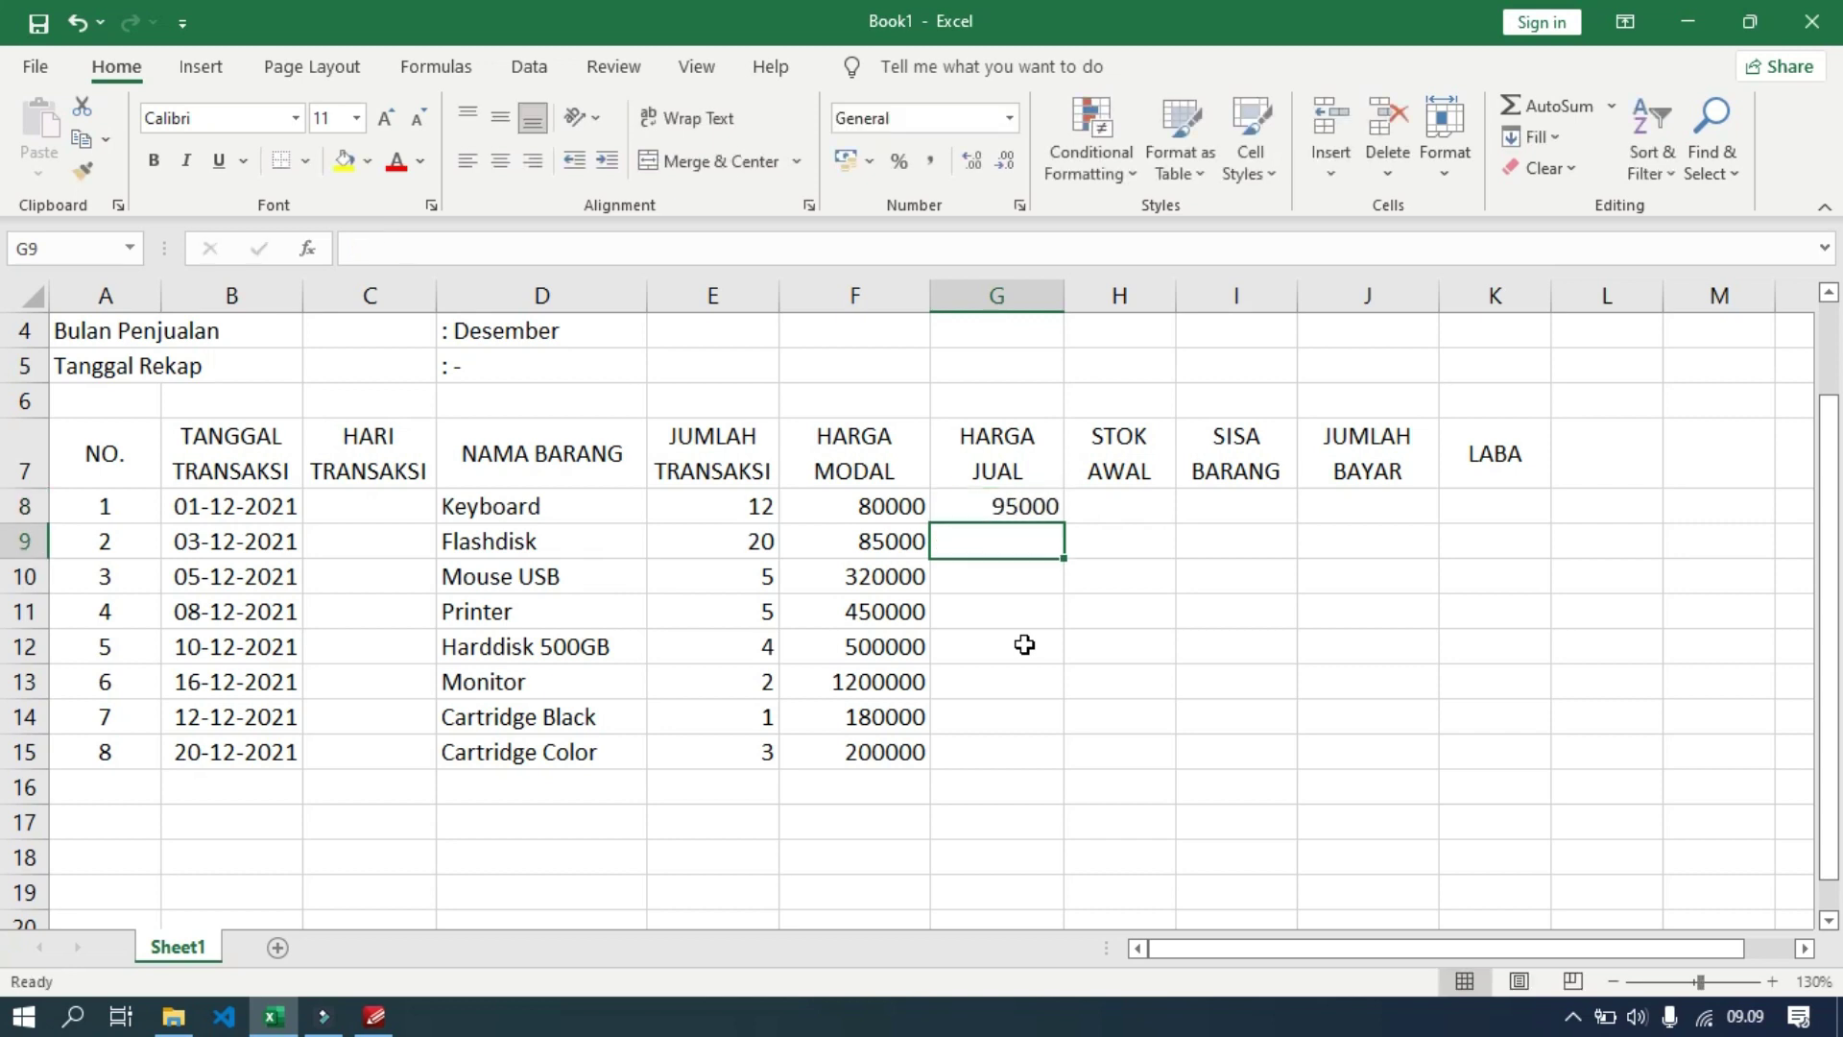
text(110000 350000 550000 800000 1500000 230000 250000)
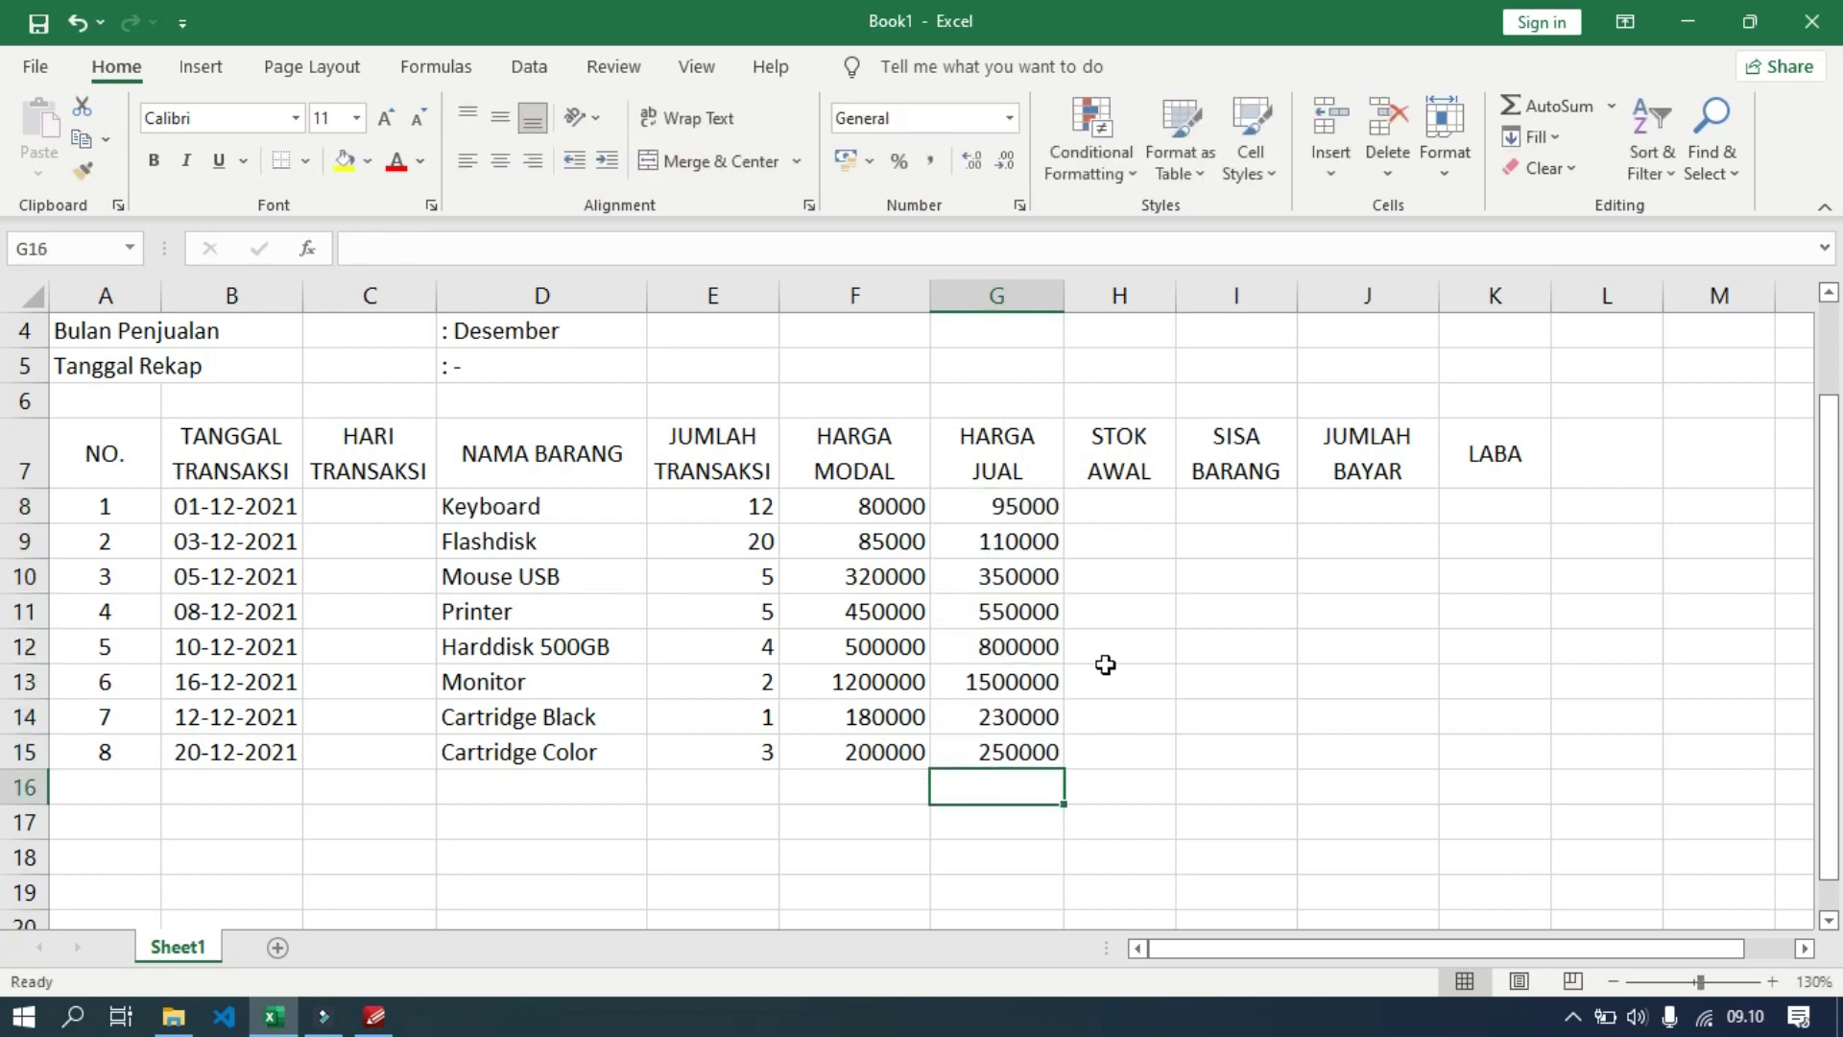
Enter starting stock 20, 30, 10, 15, 10, 5, 5, 5 in H8:H15 after checking the PDF.
click(384, 1004)
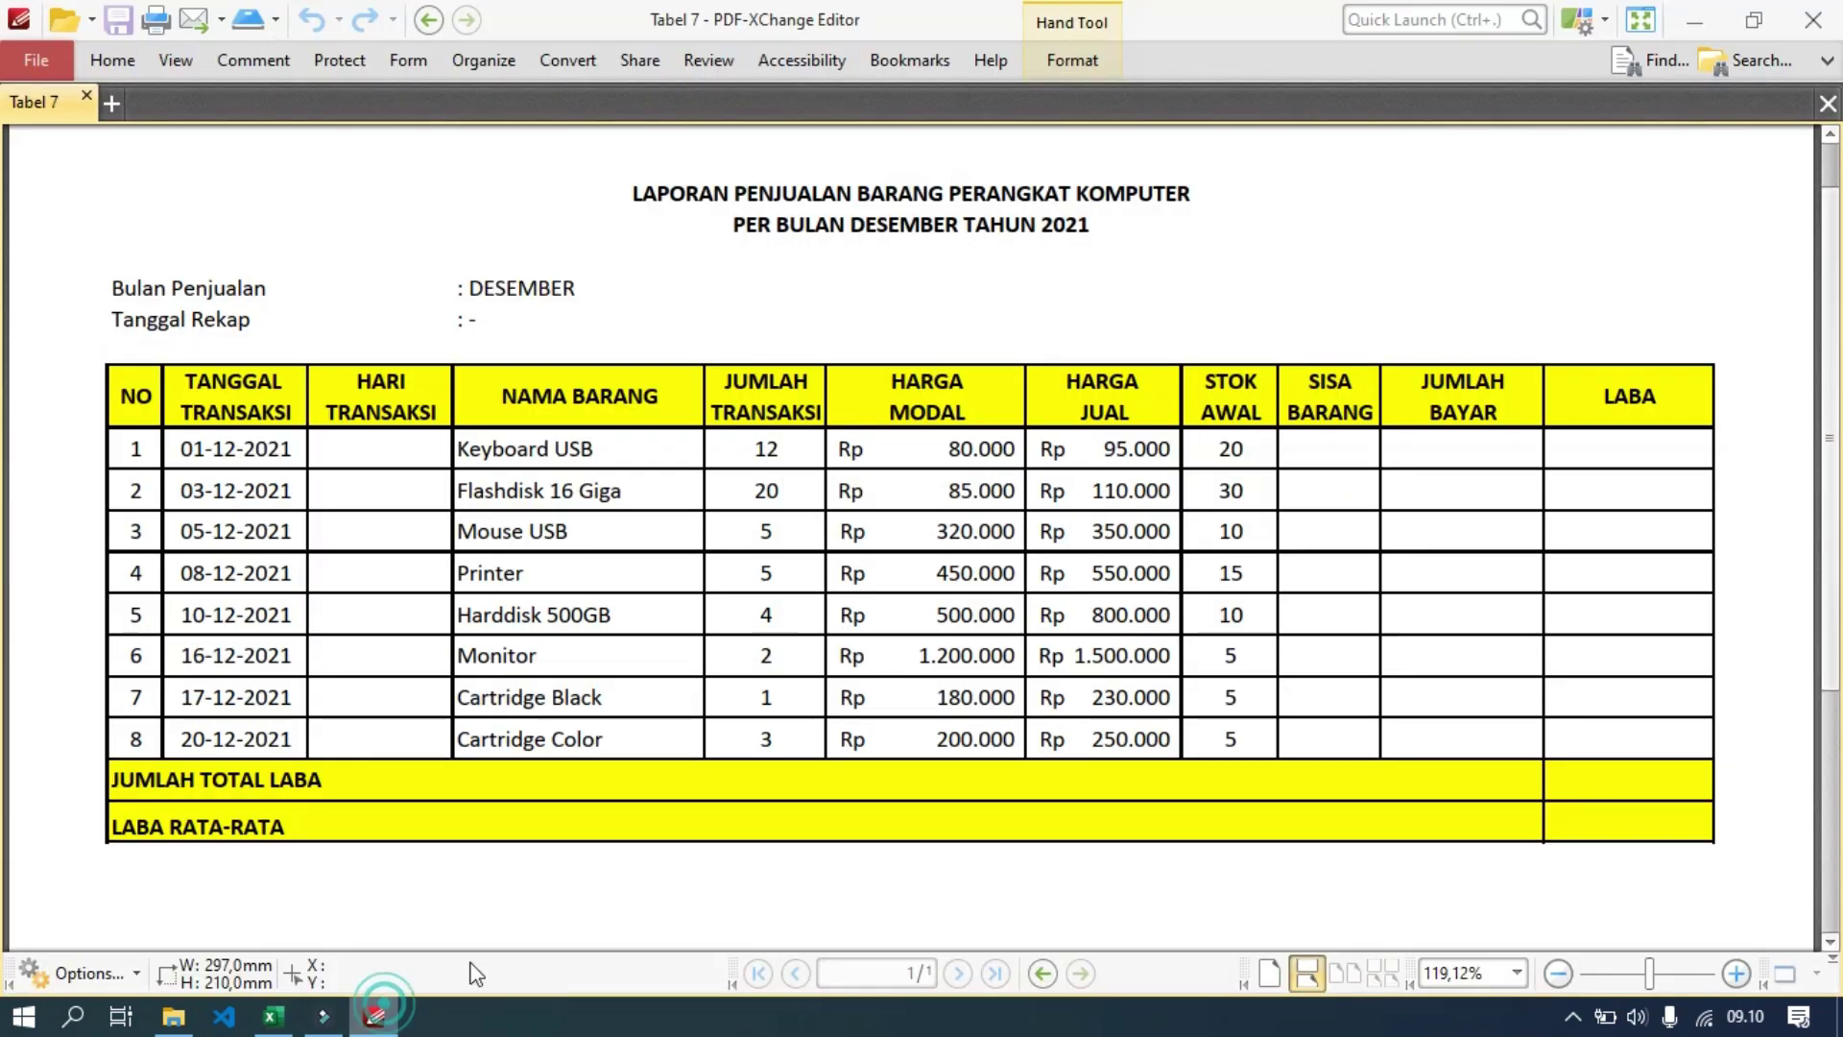
click(272, 1016)
click(1120, 506)
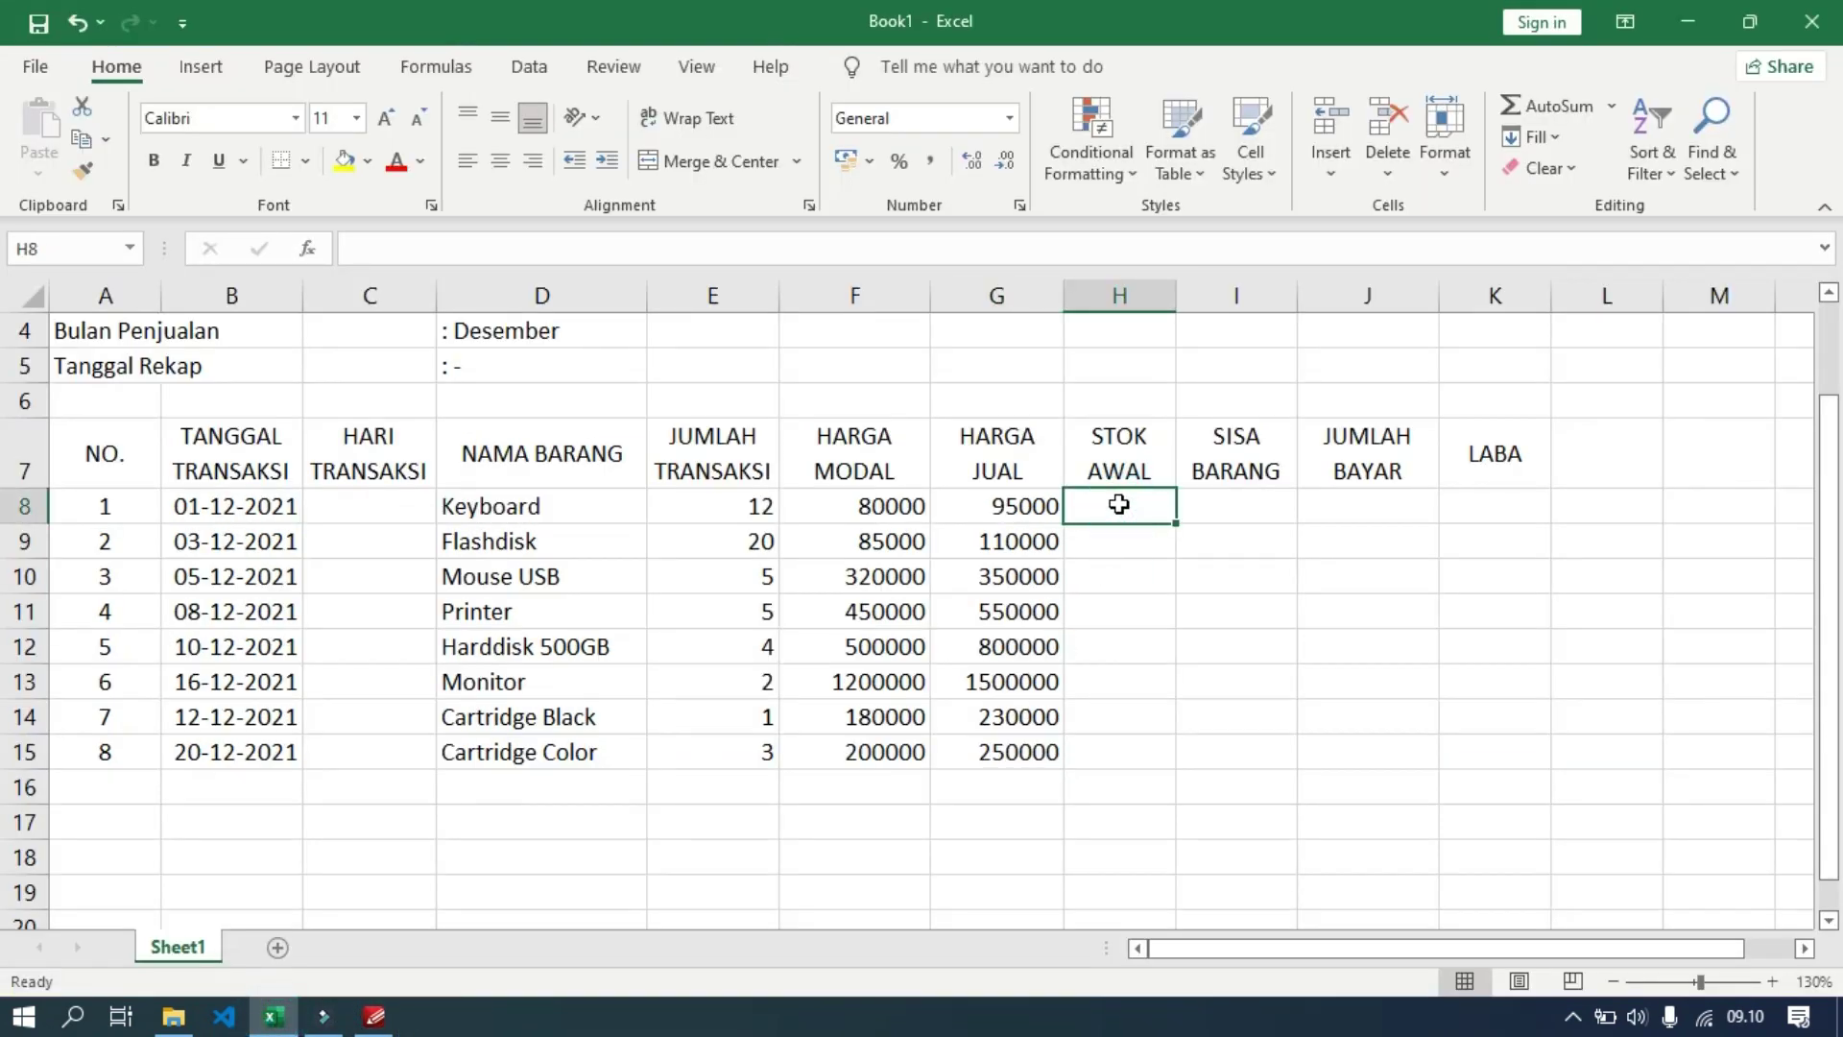
text(20 30 10 15 10 5 5 5)
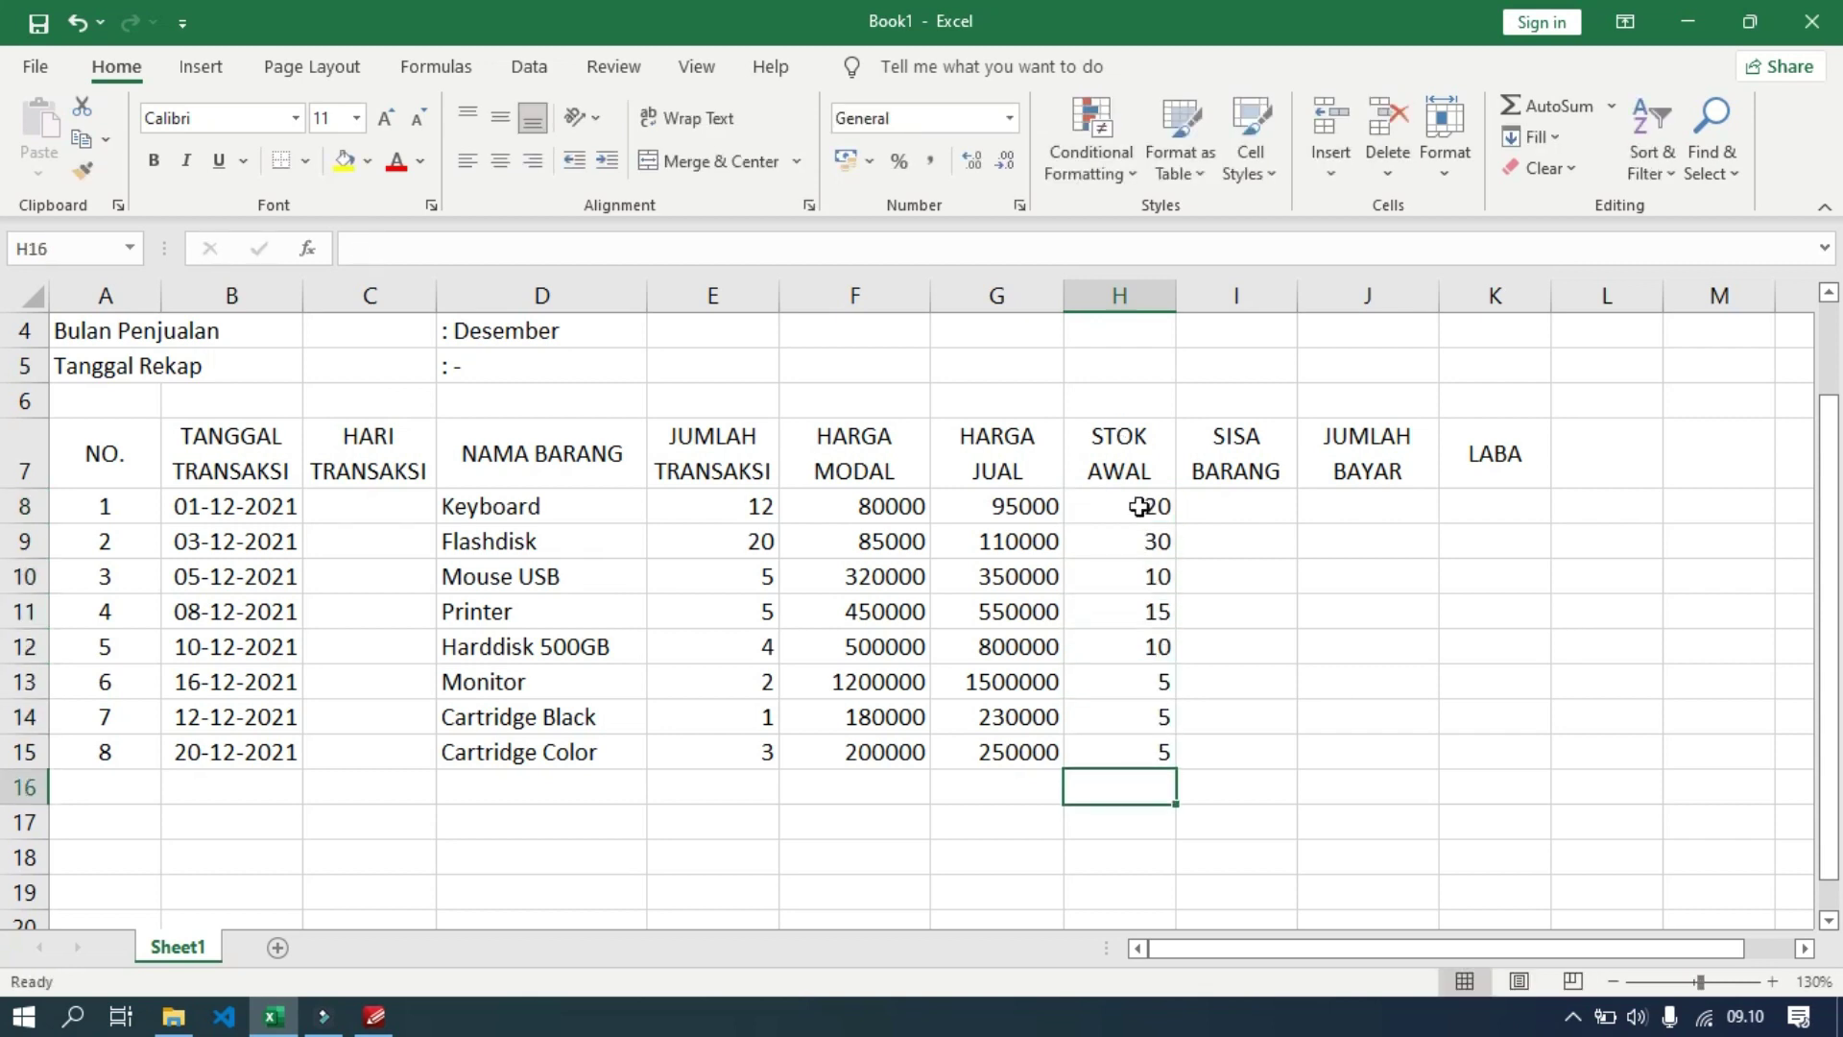
Type the summary labels JUMLAH TOTAL LABA in A16 and LABA RATA RATA in A17.
click(374, 1016)
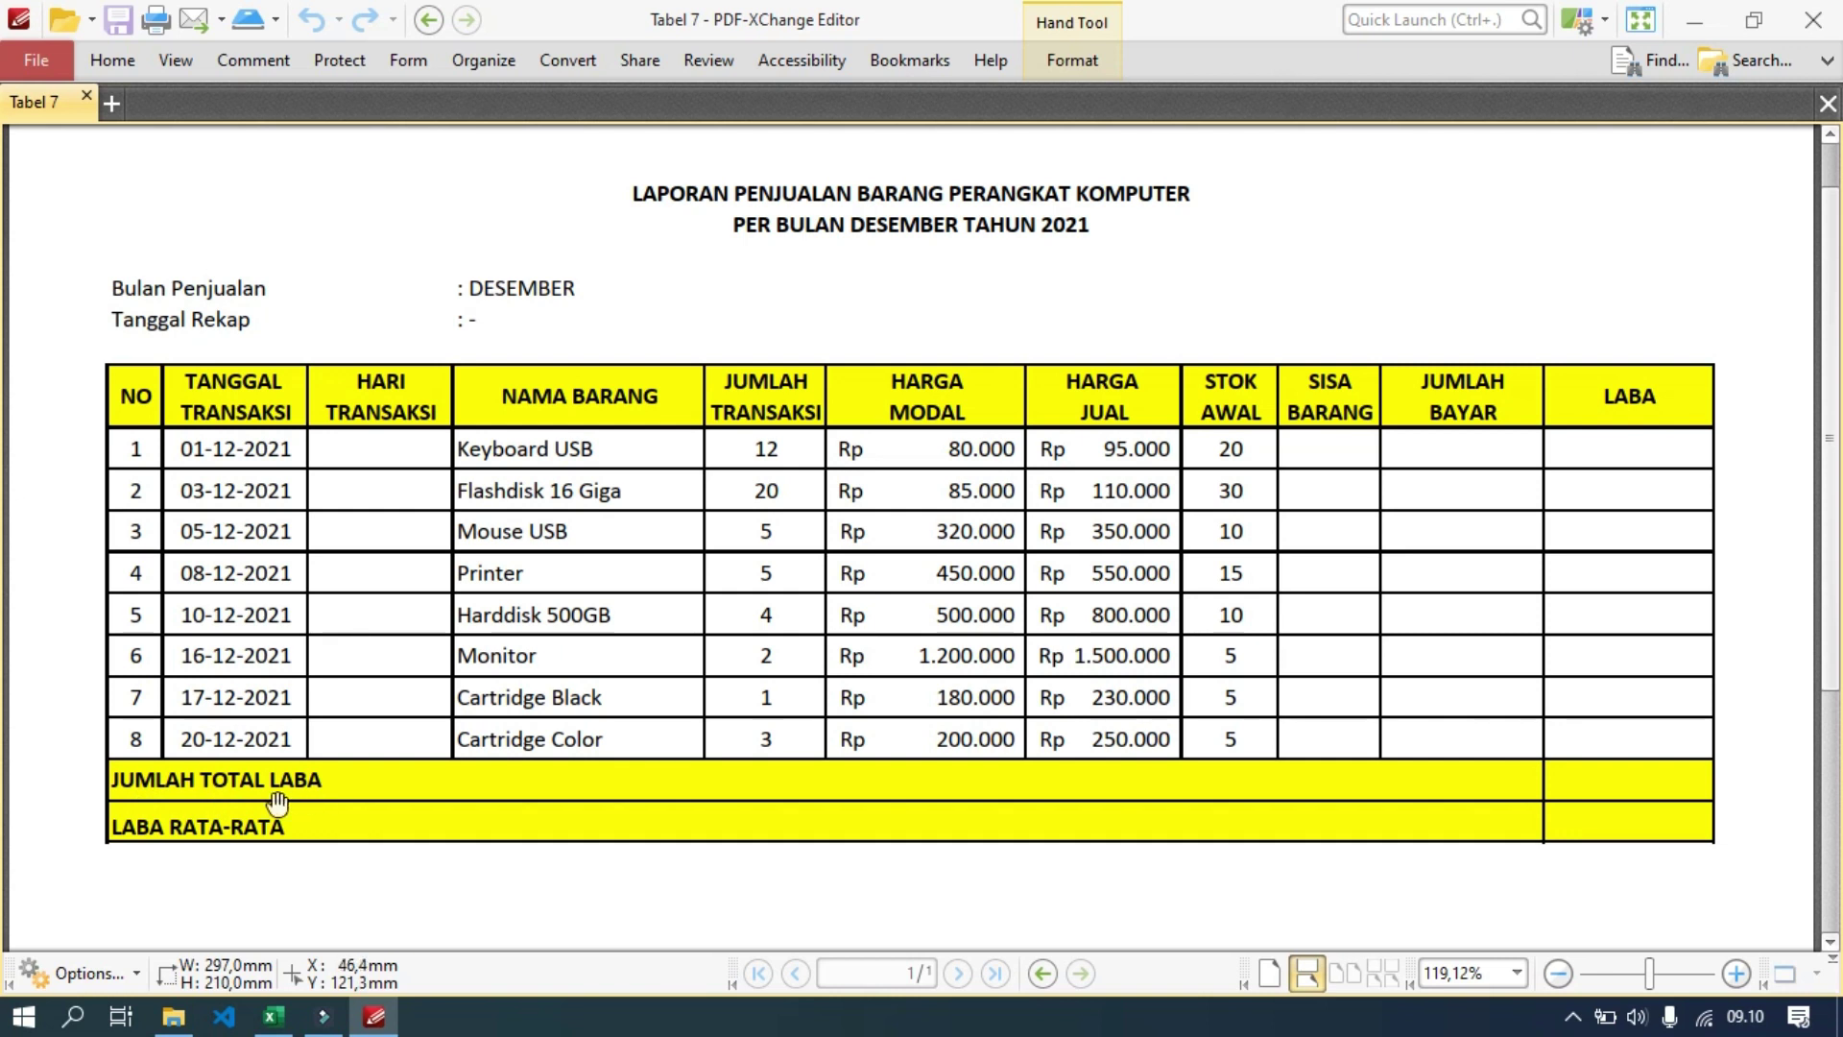
click(273, 1016)
click(99, 789)
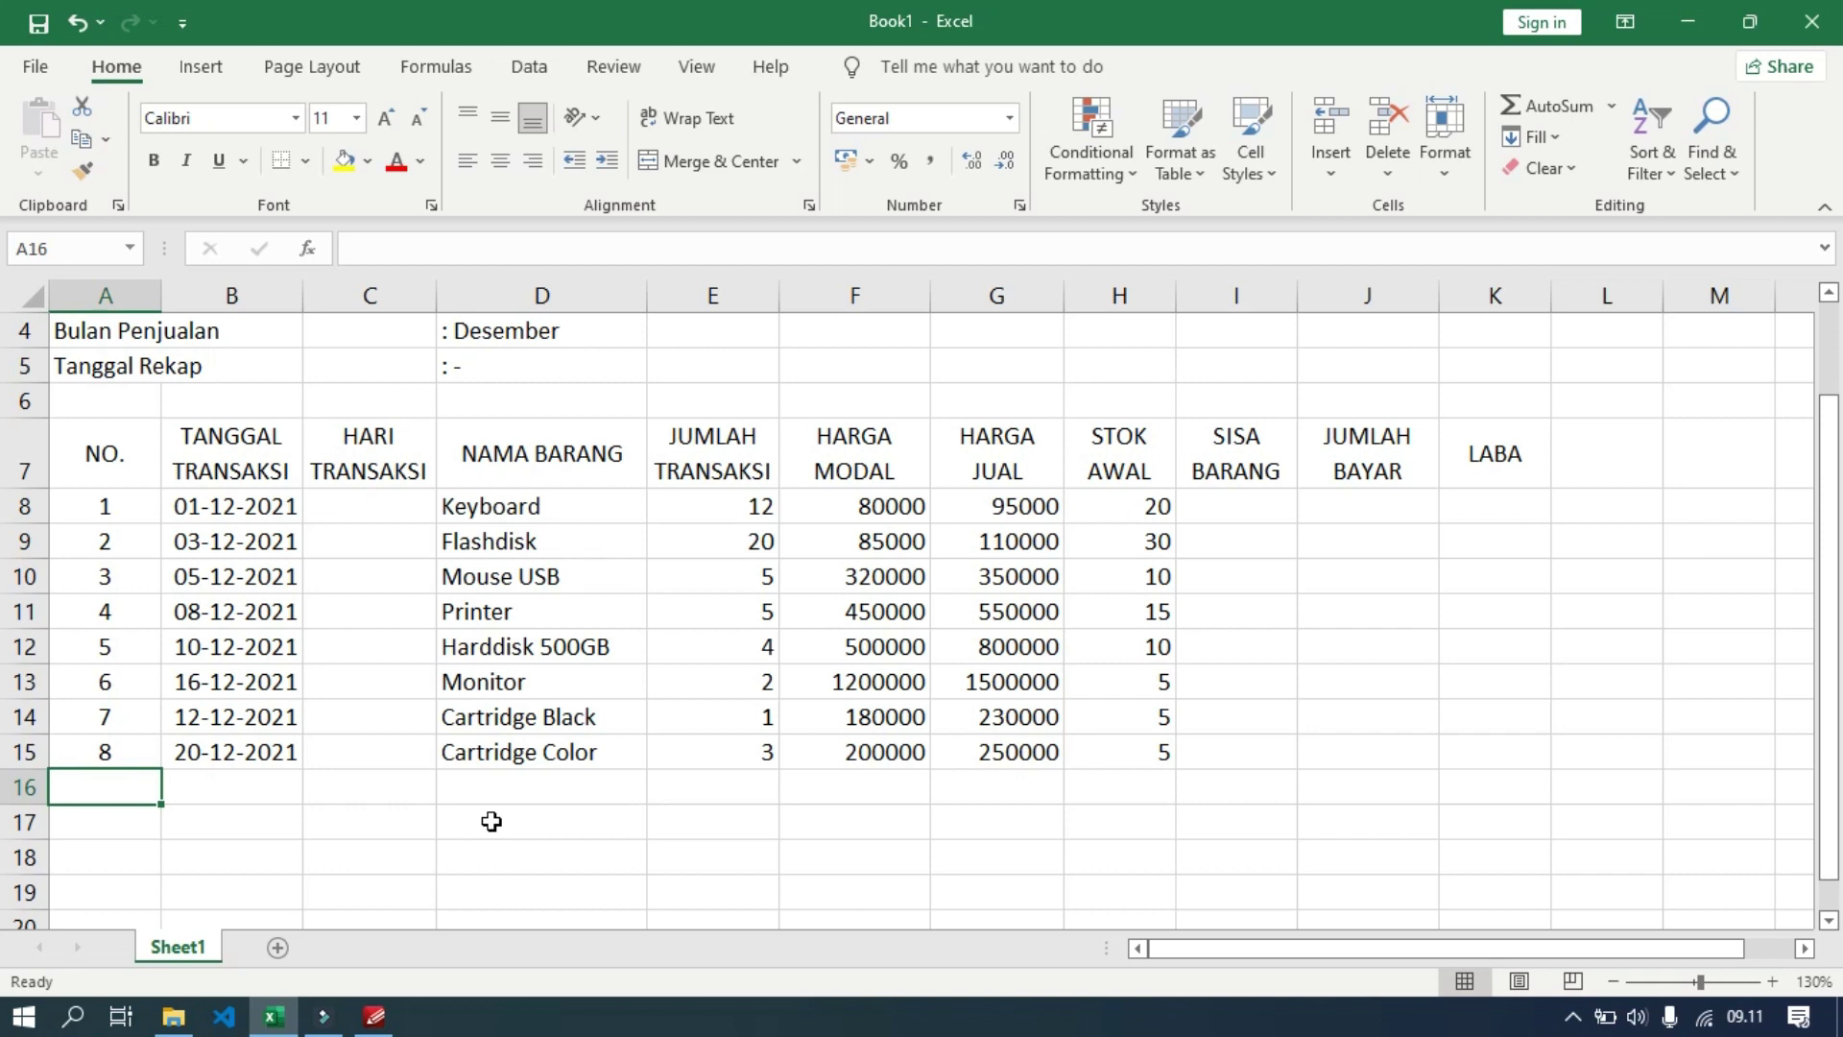
text(JUMLAH)
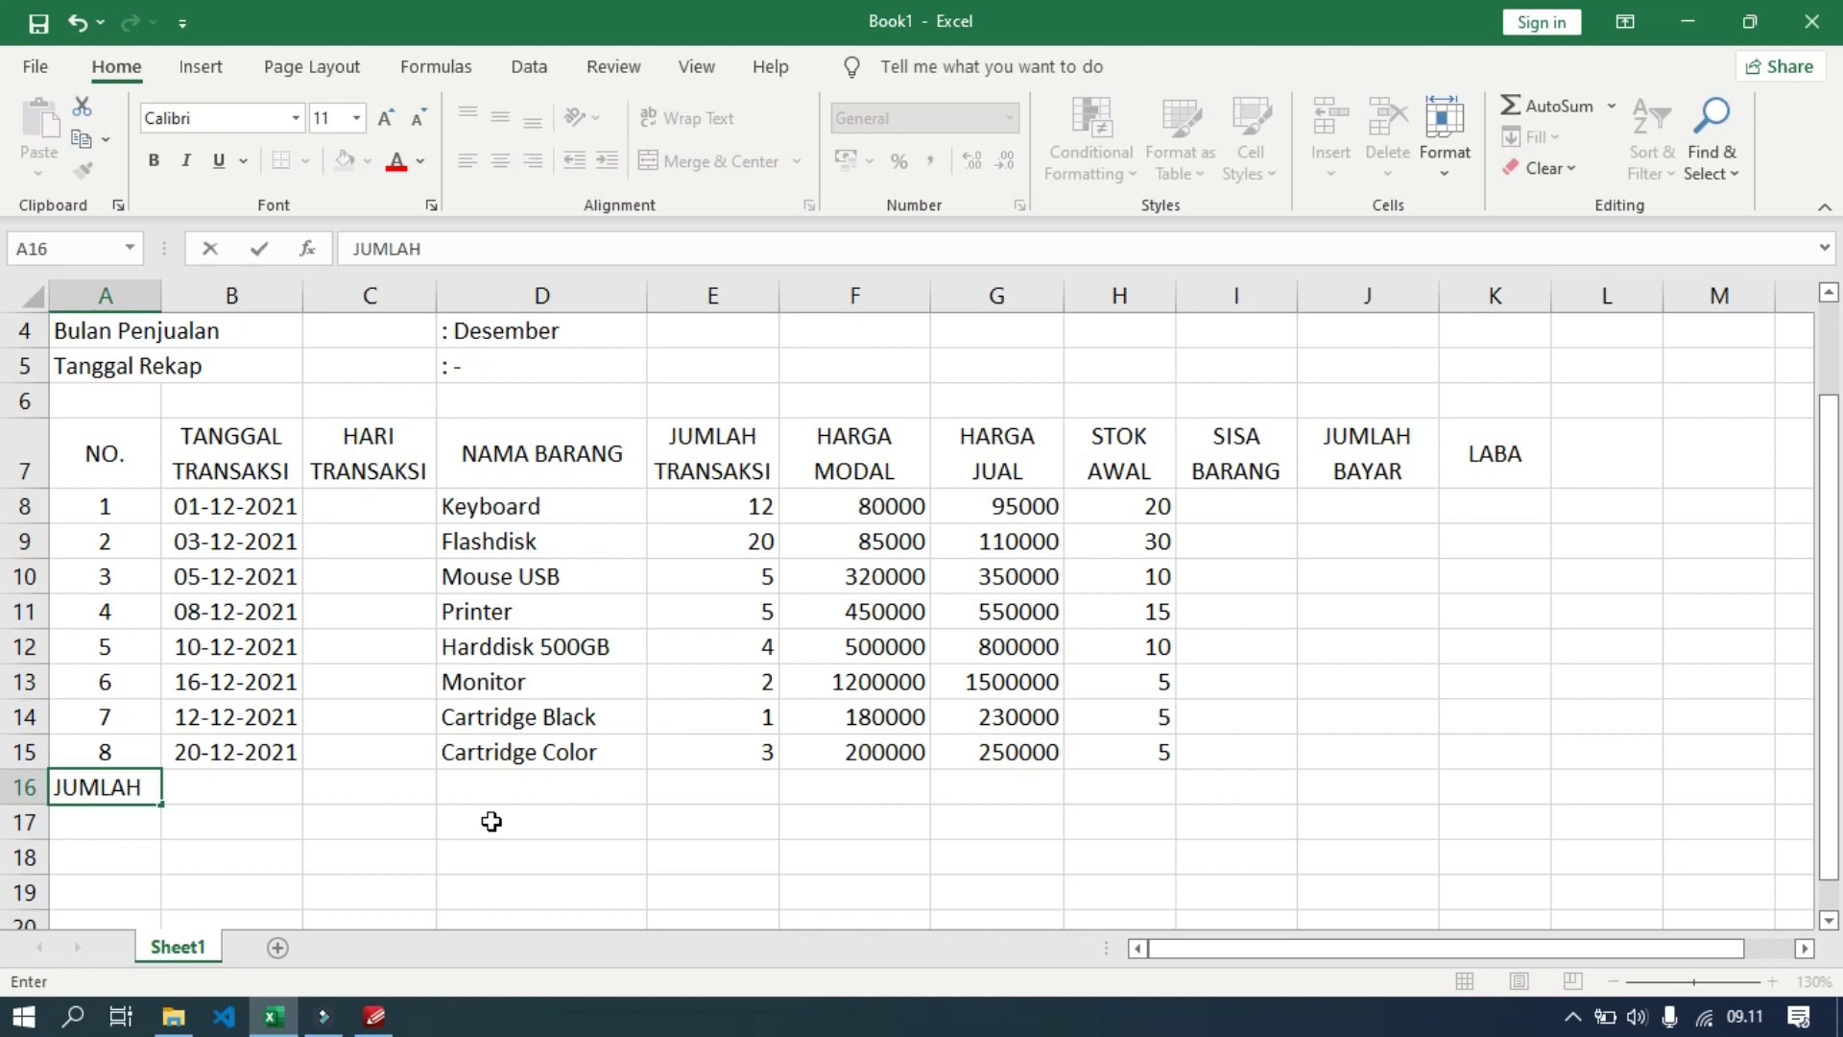
text(OTL)
text(AT)
text(ABA)
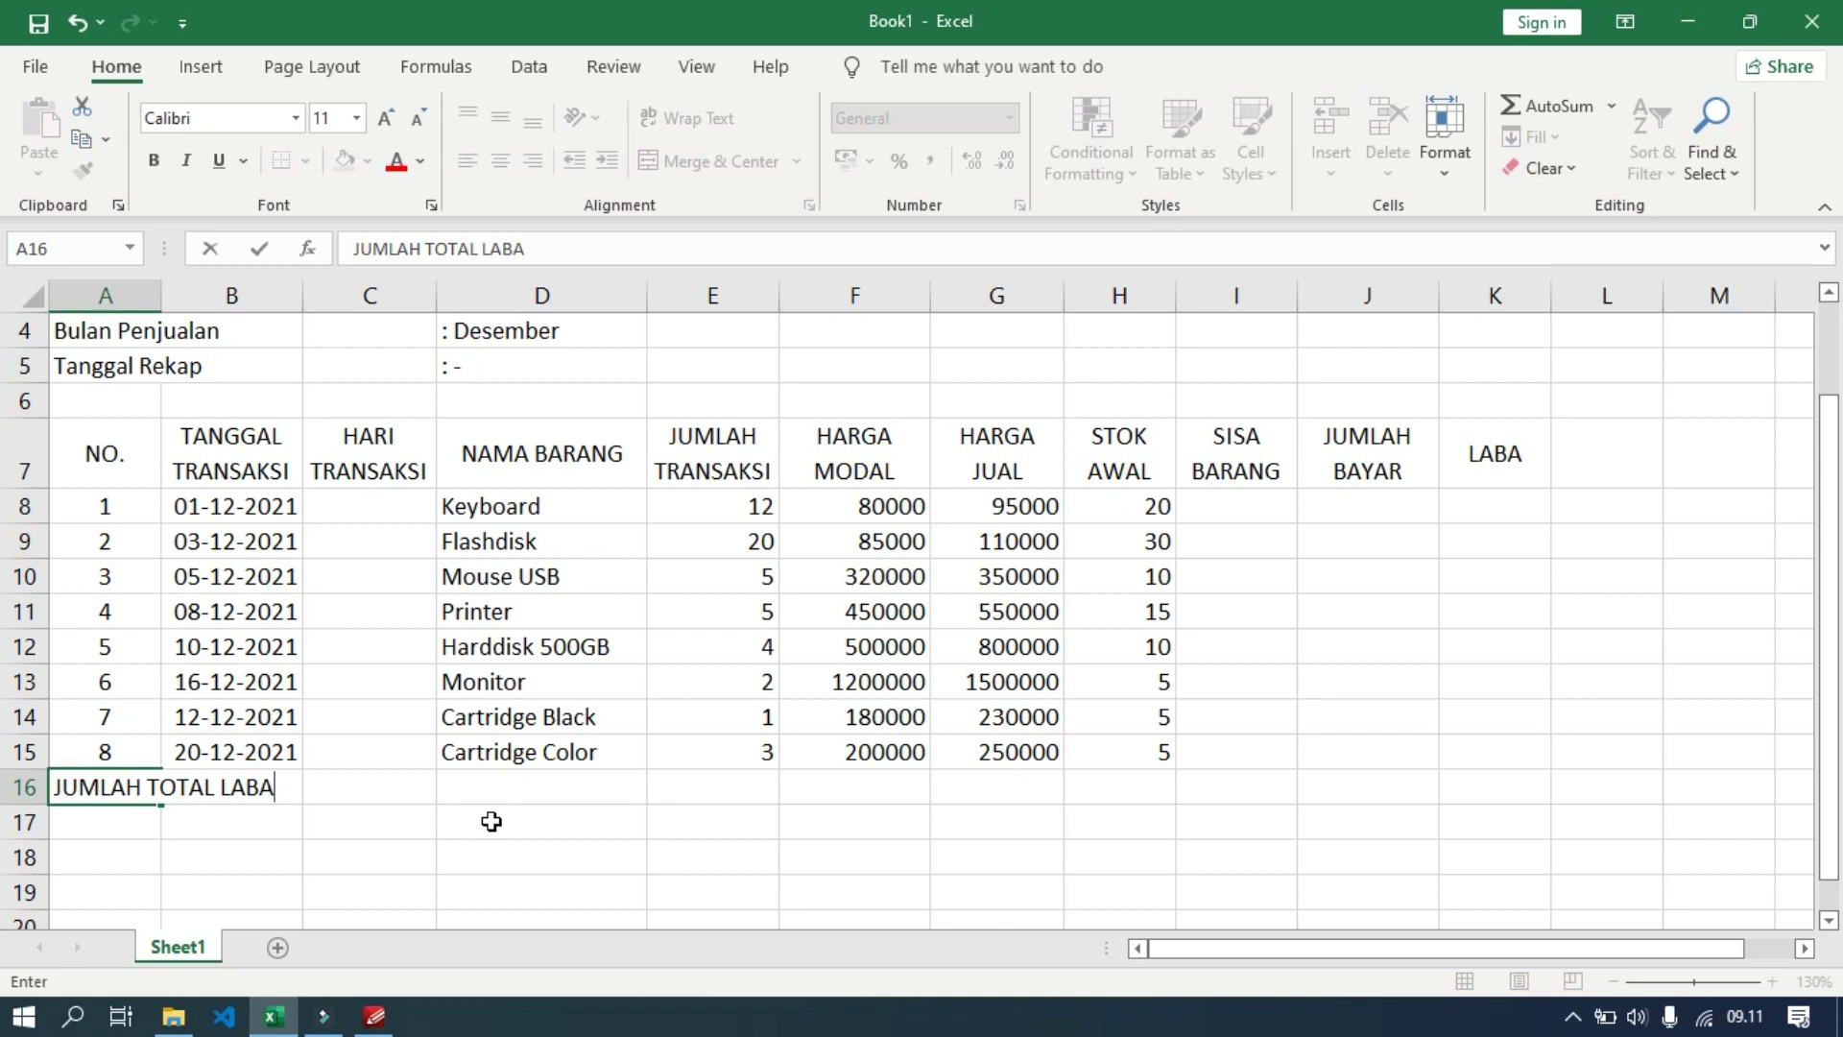
key(Return)
text(LABA RATA RATA)
click(492, 821)
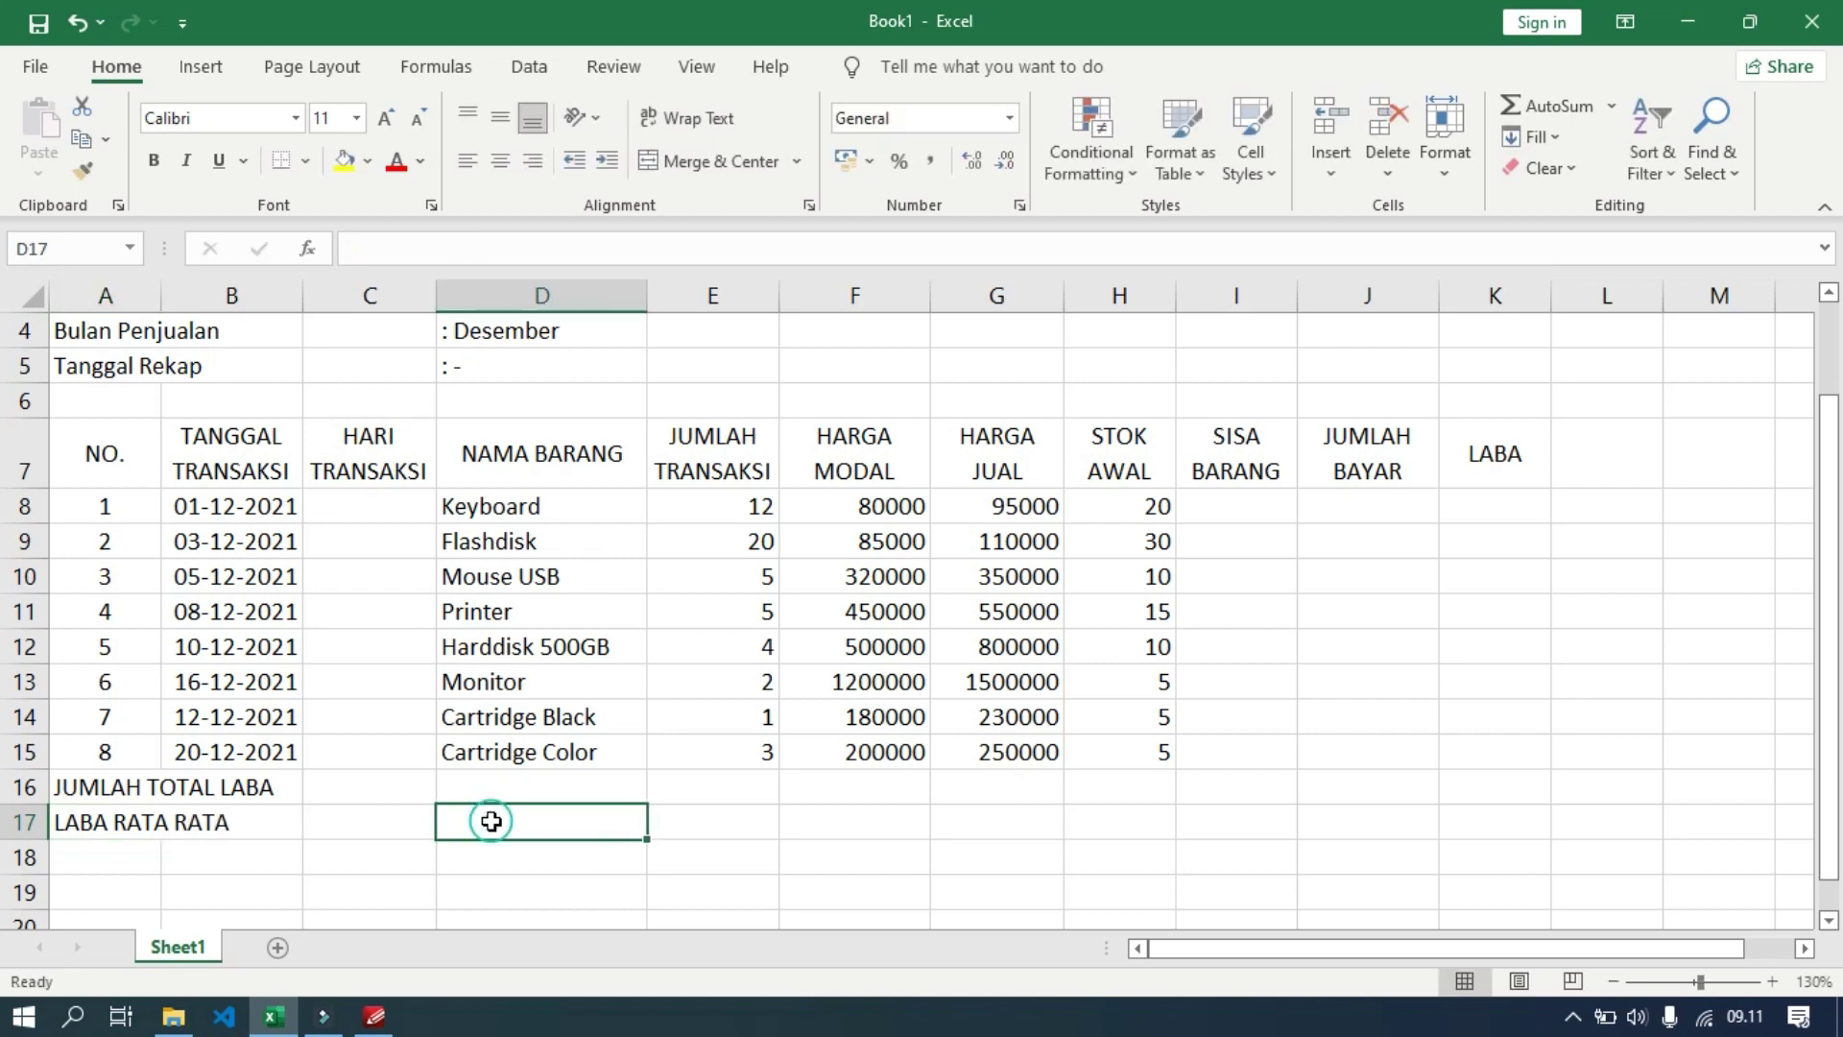
click(59, 787)
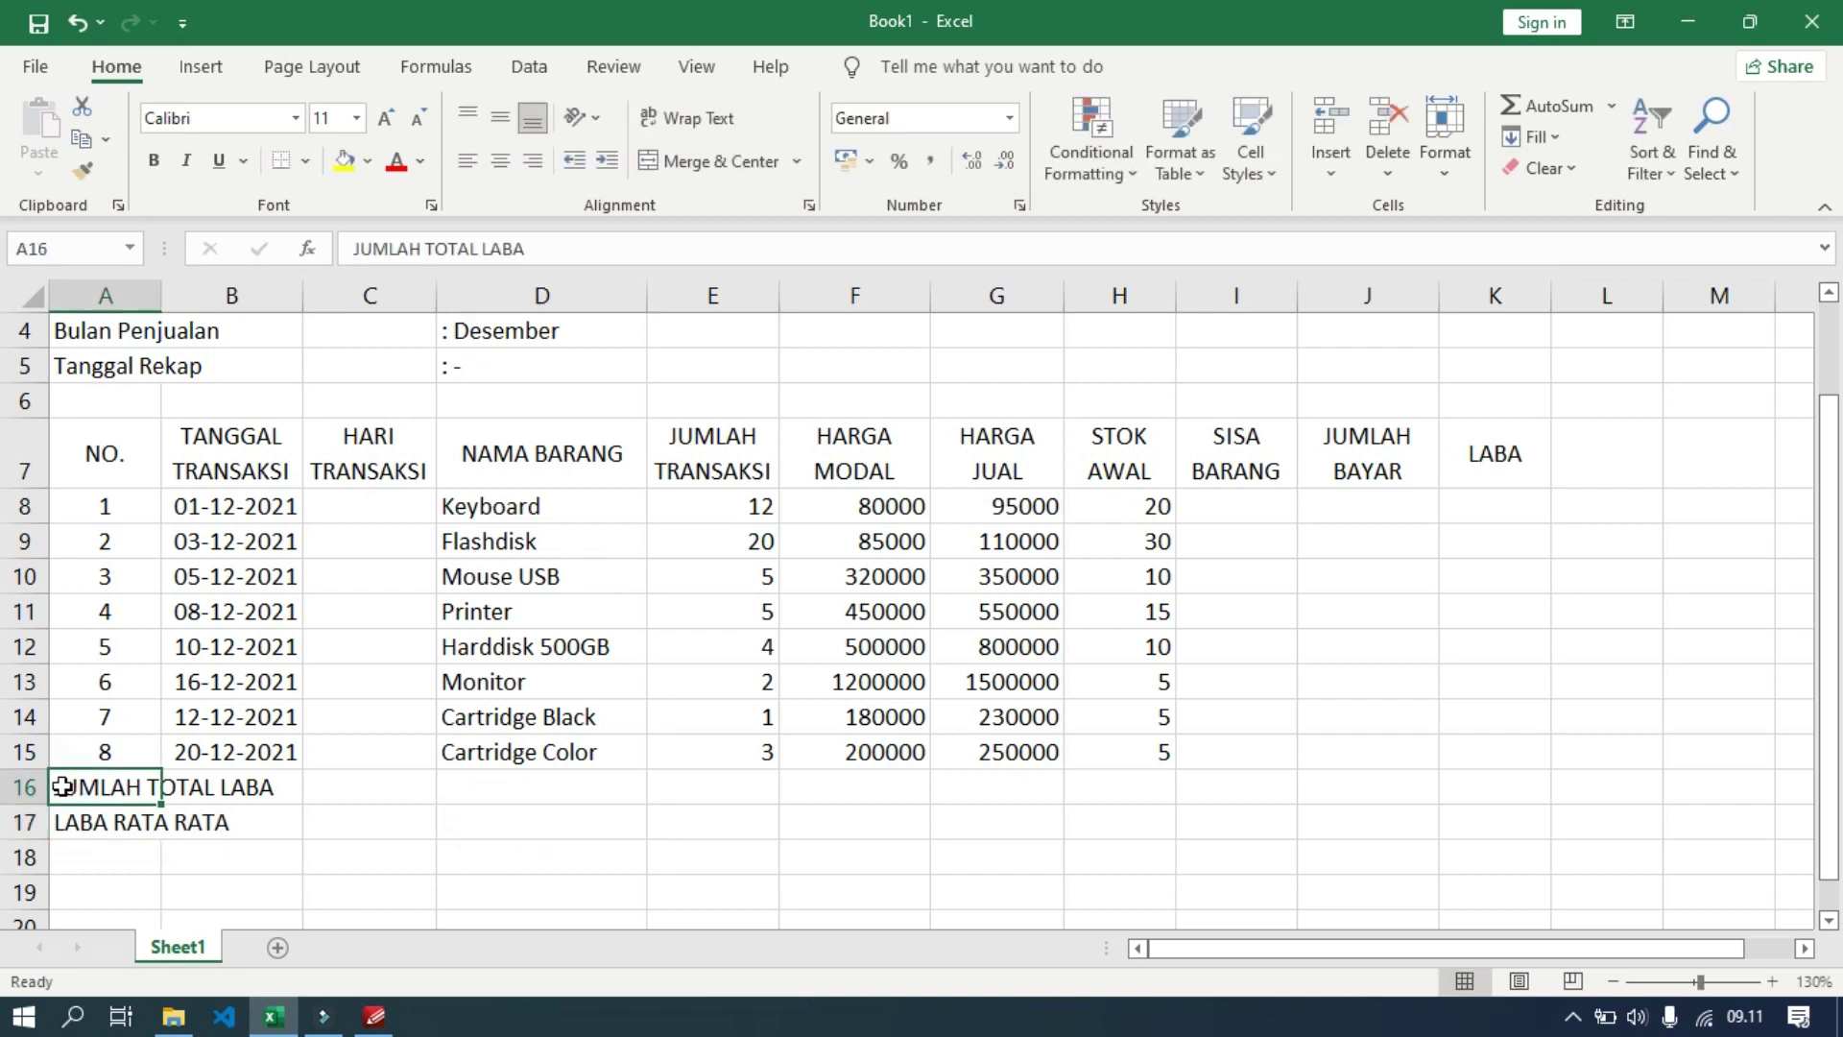
click(374, 1016)
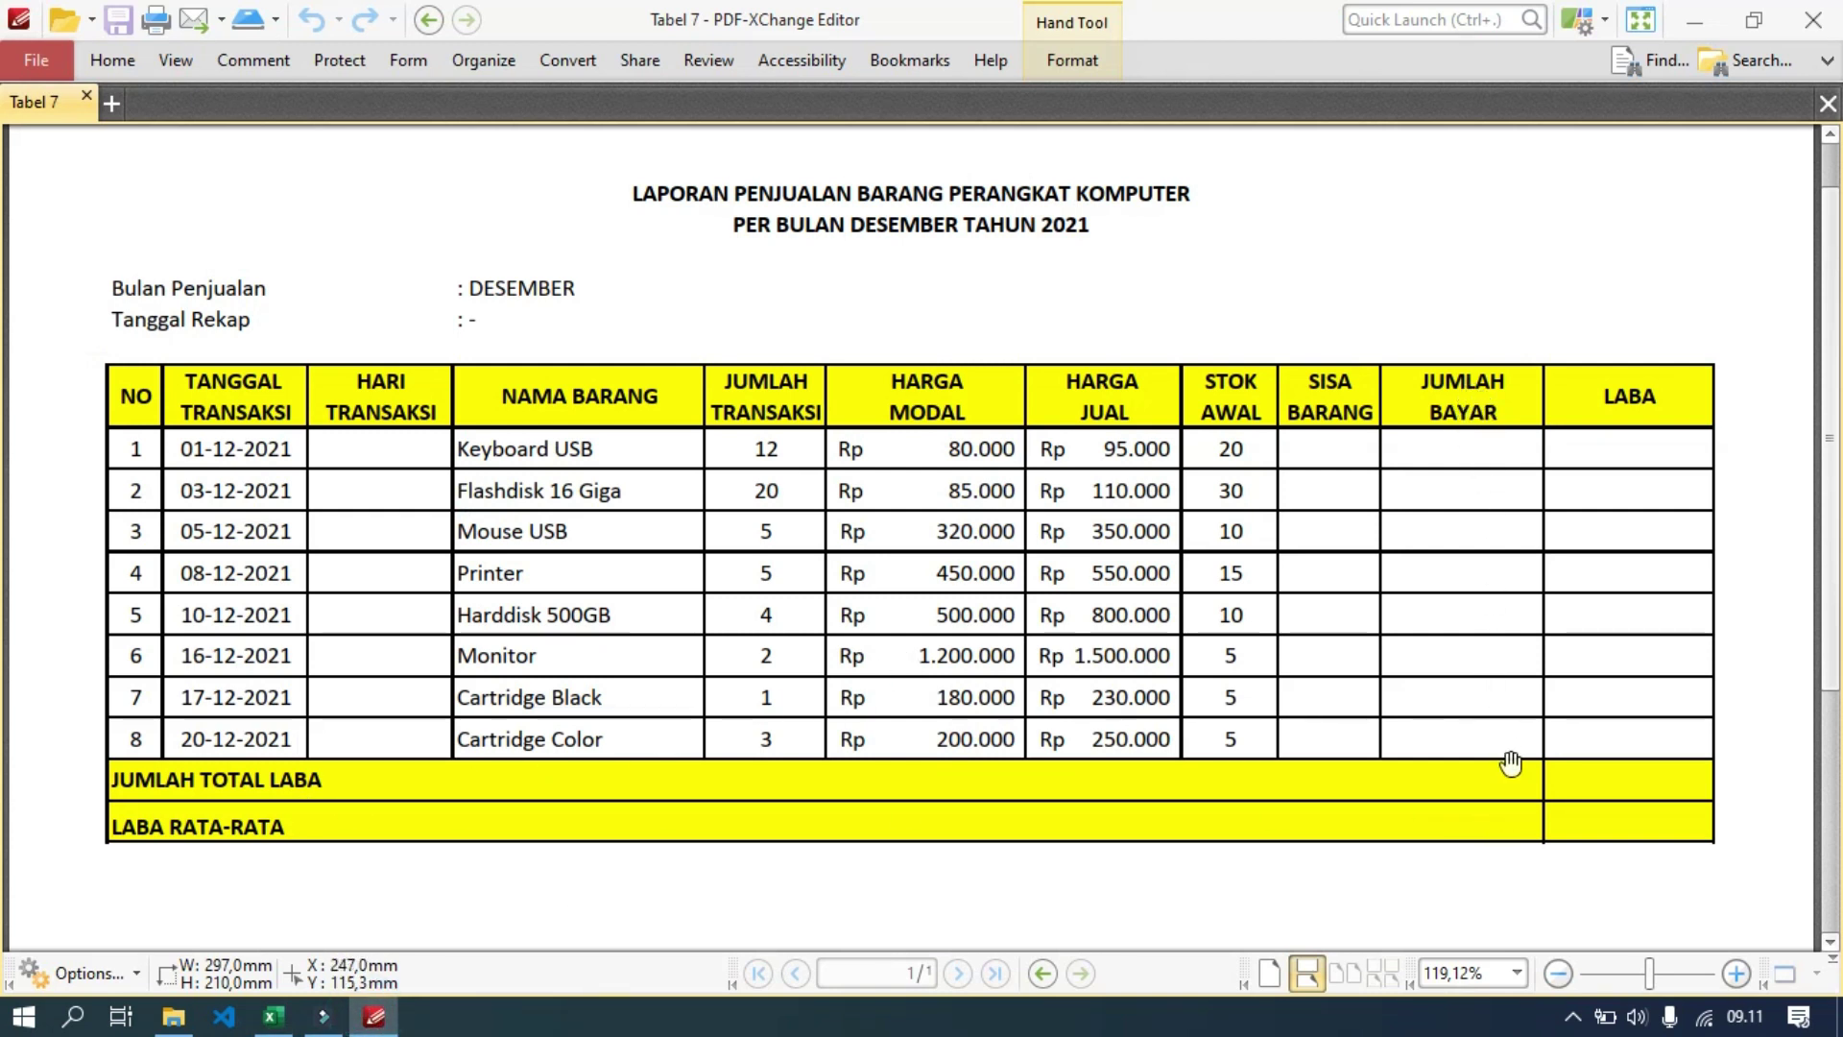
click(273, 1015)
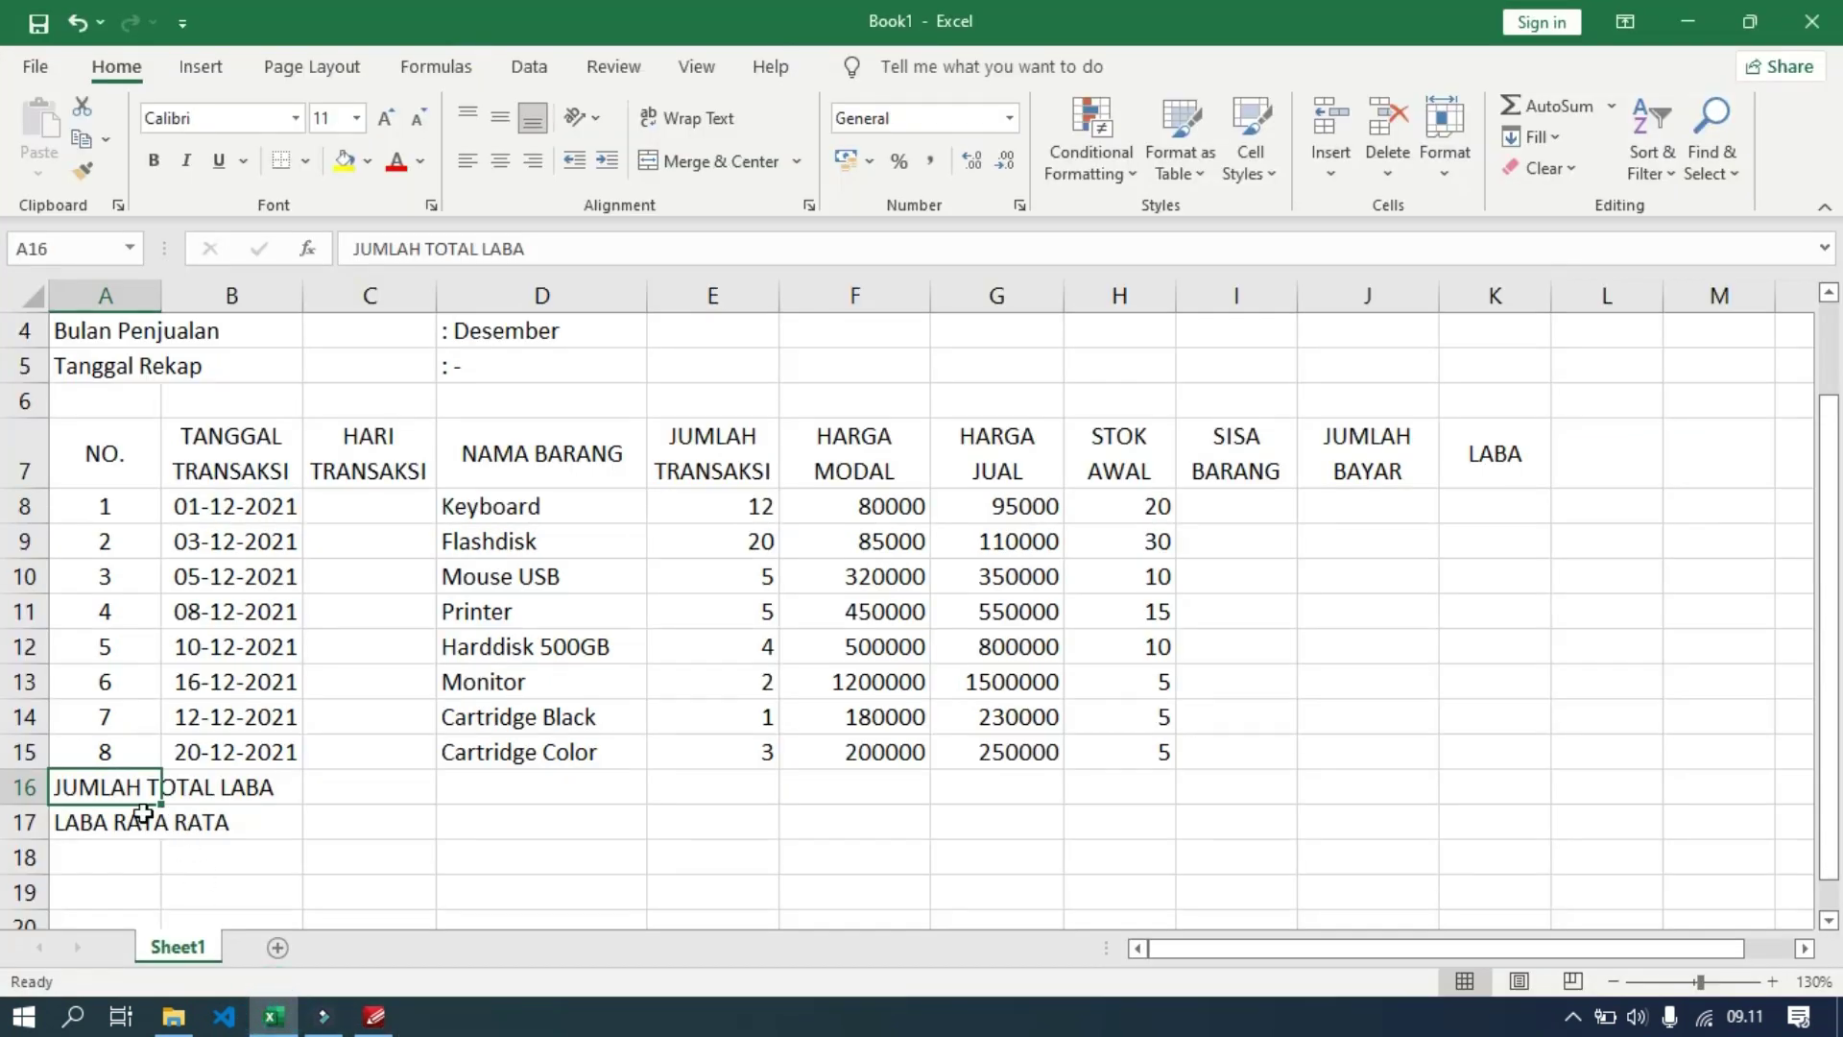
Merge A16:J16 and make the JUMLAH TOTAL LABA label left-aligned and bold.
drag(60, 785, 1364, 786)
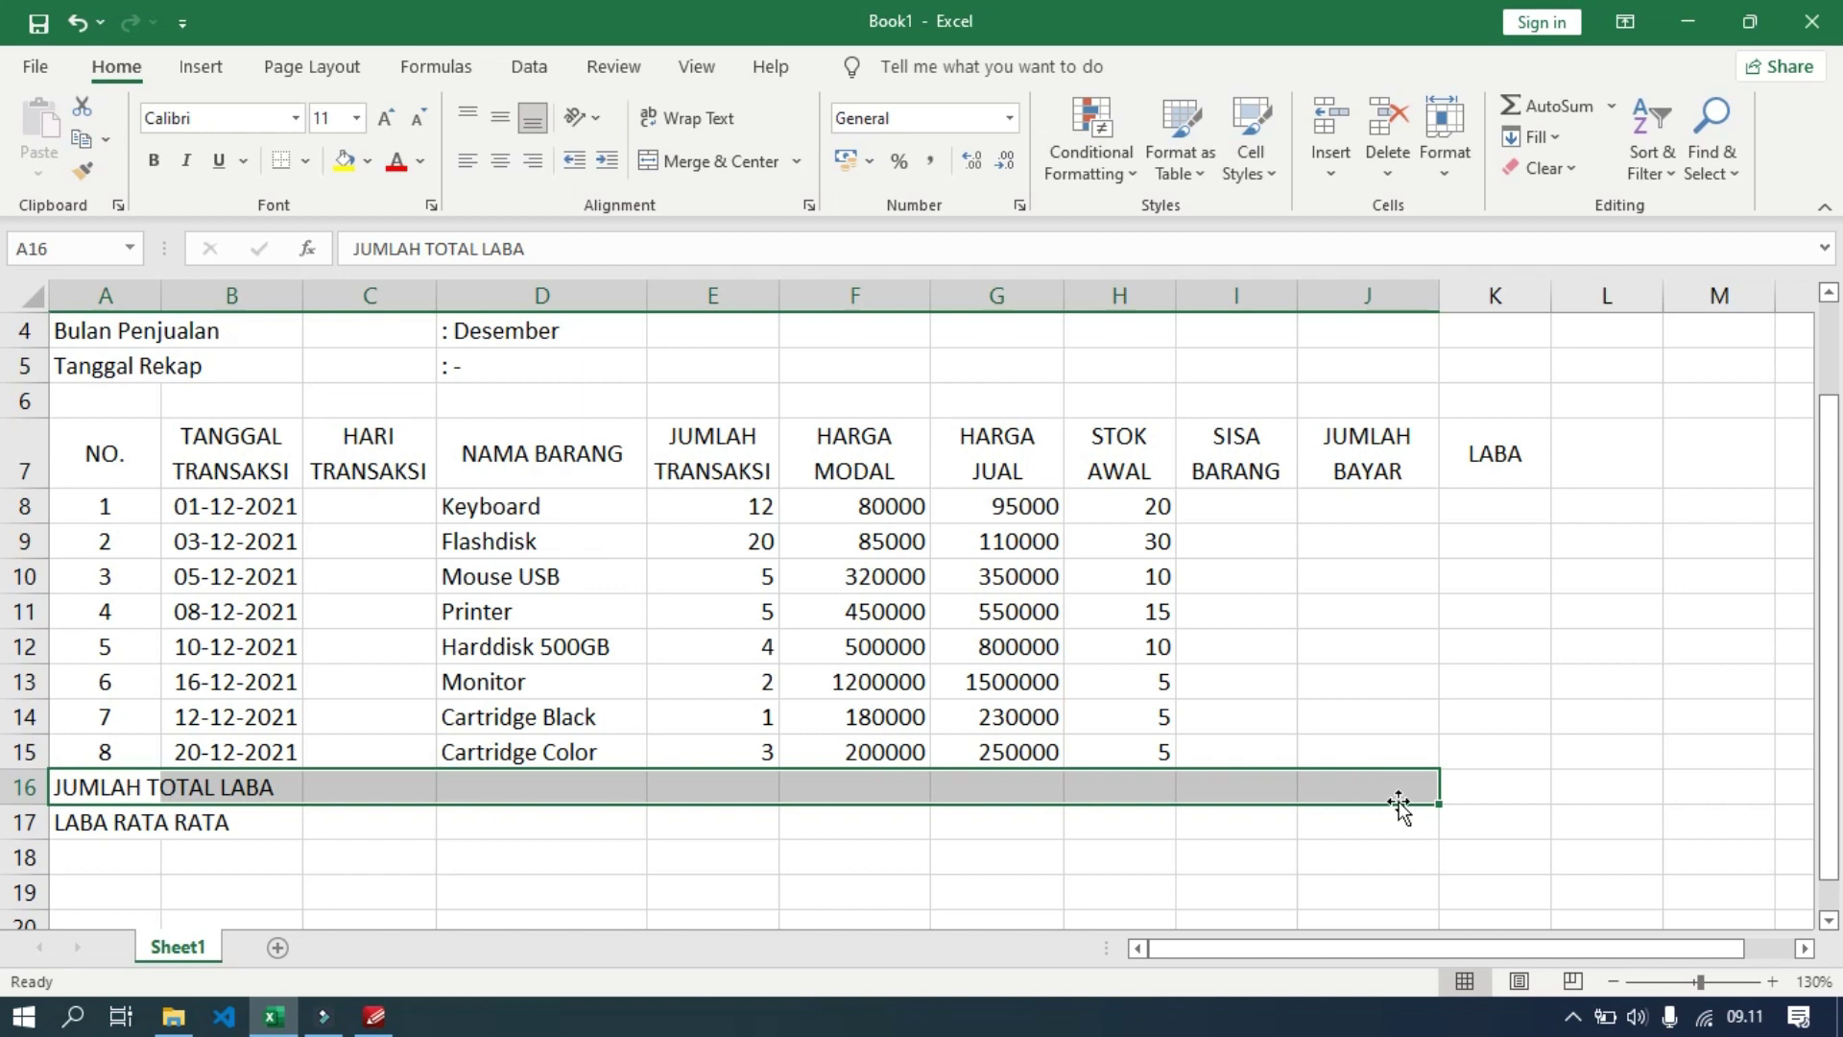
click(737, 170)
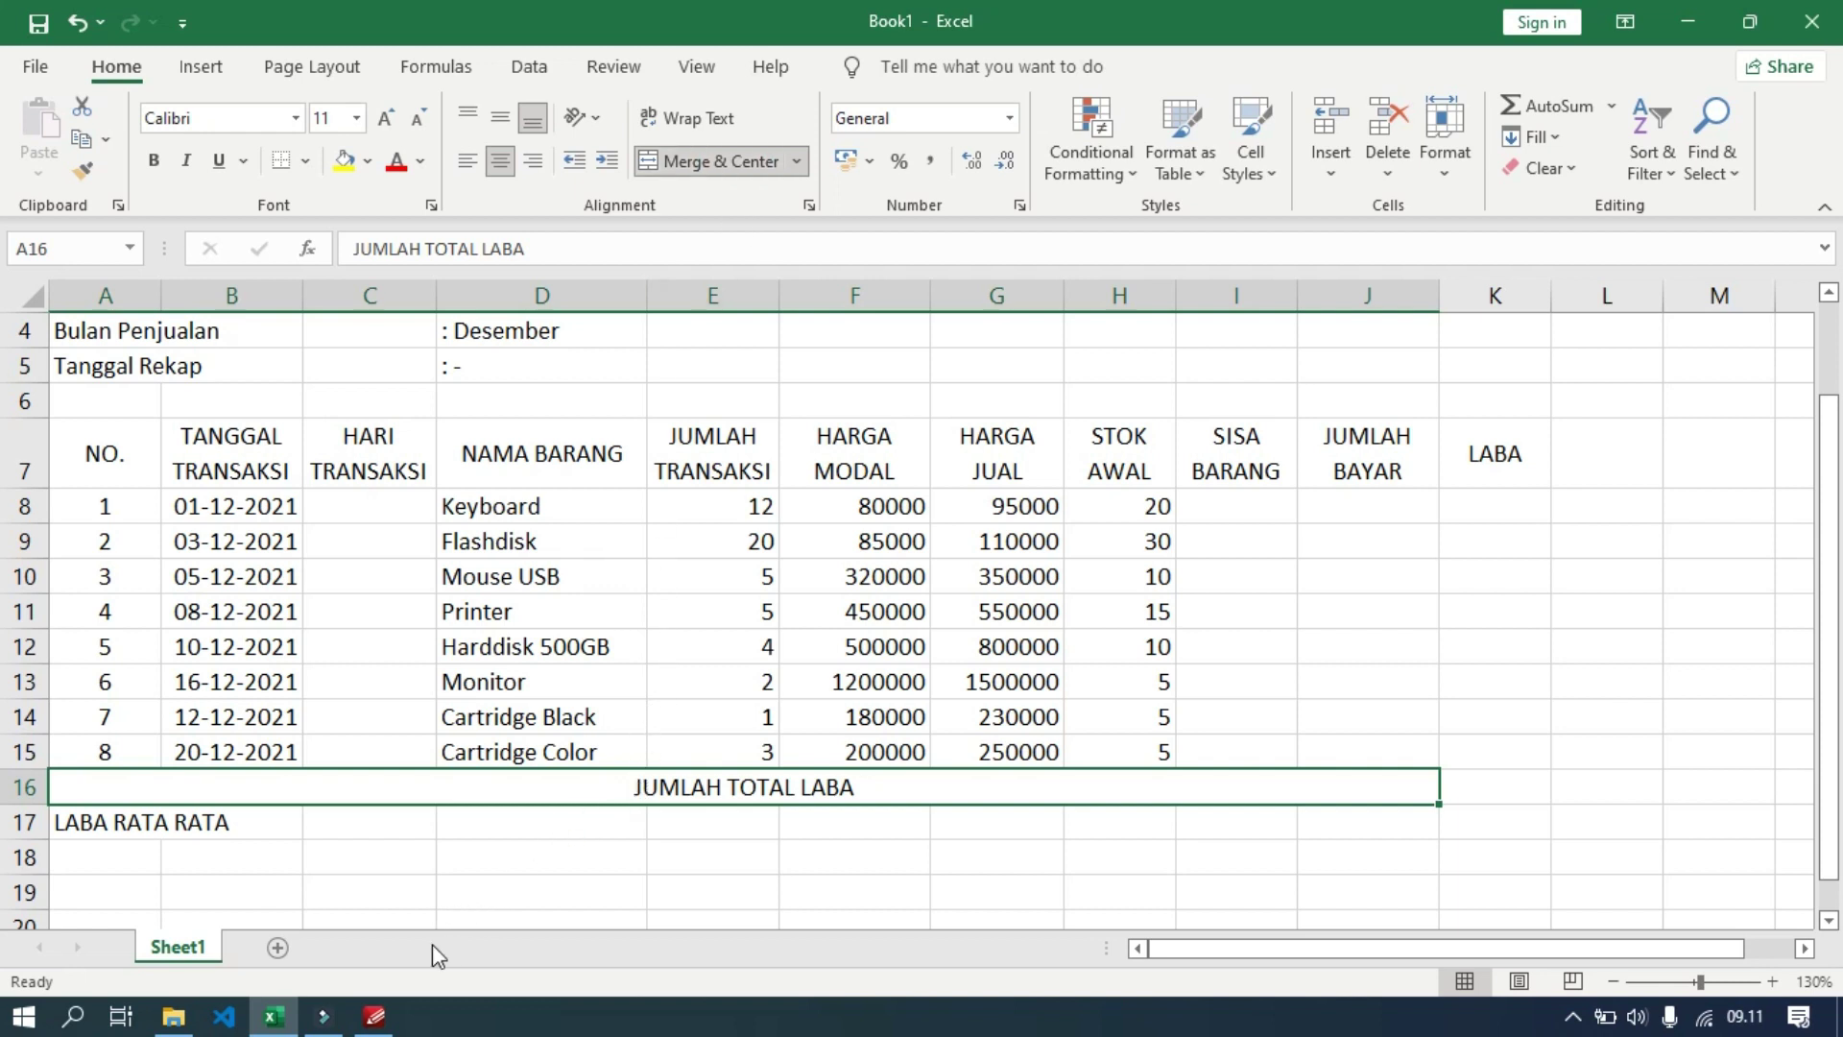
click(375, 1016)
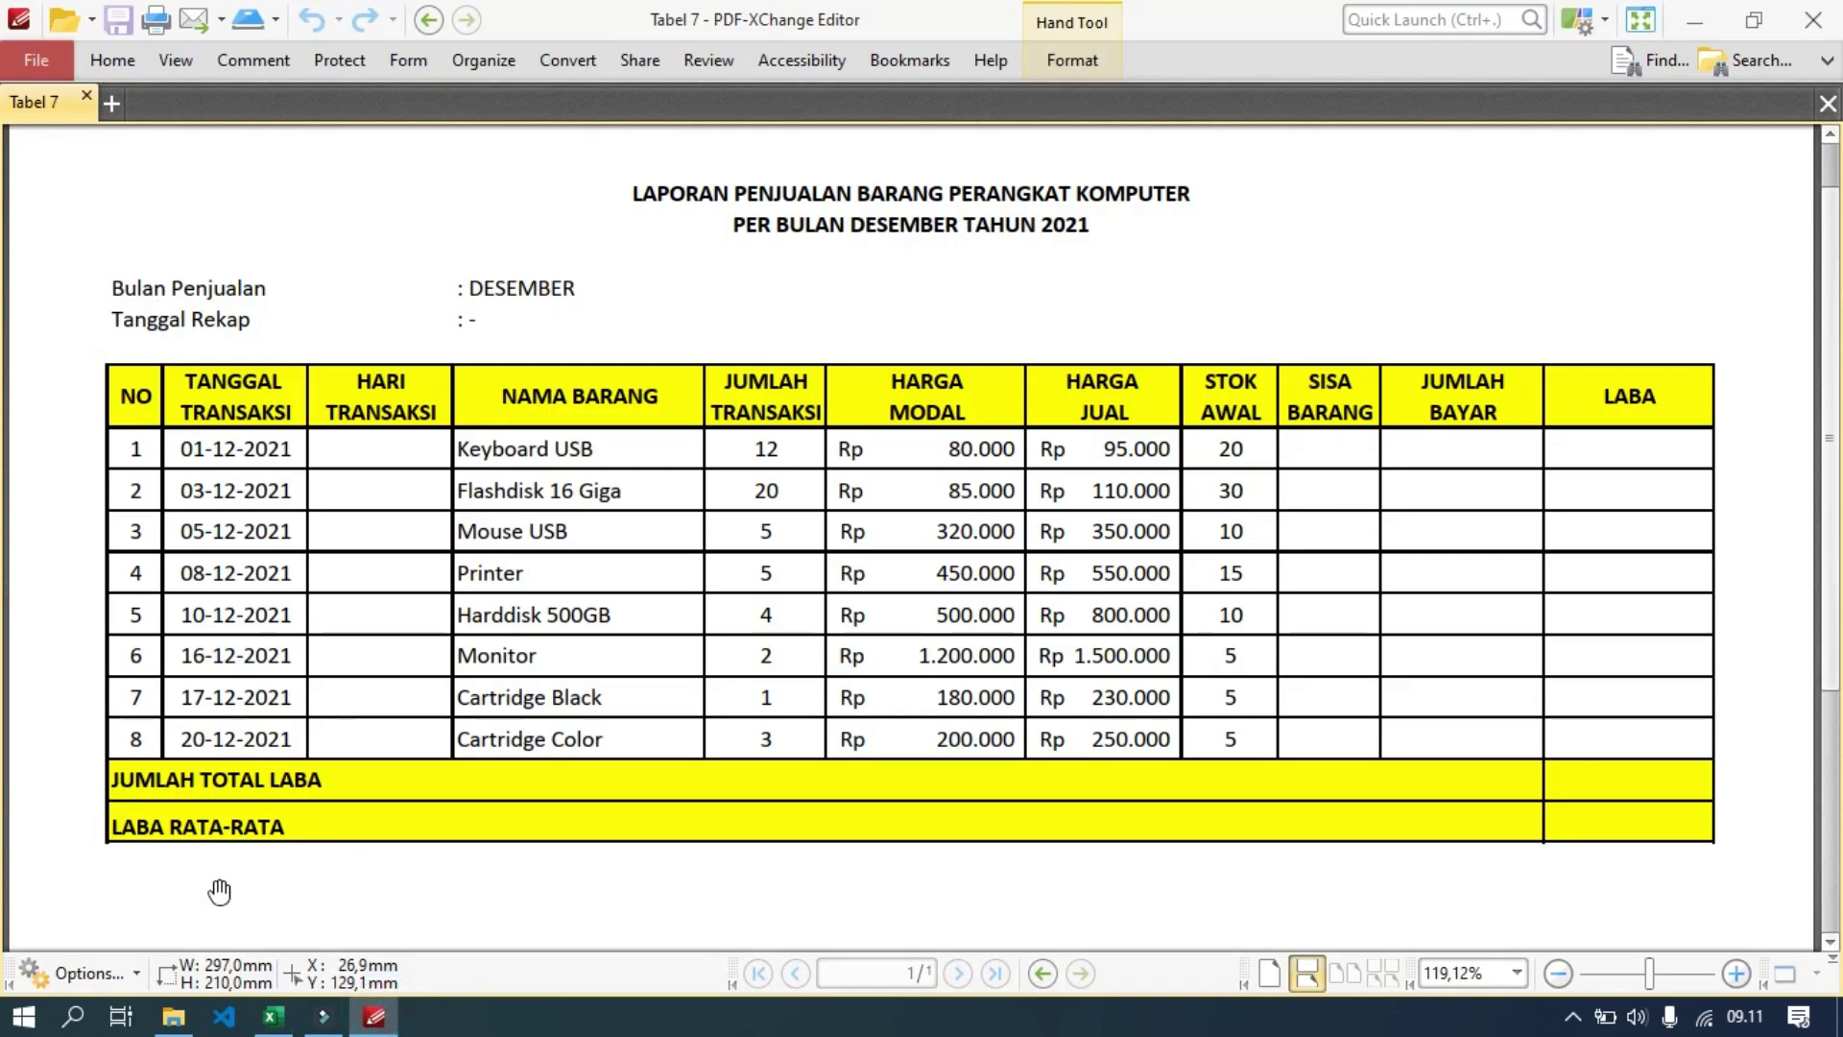
click(273, 1015)
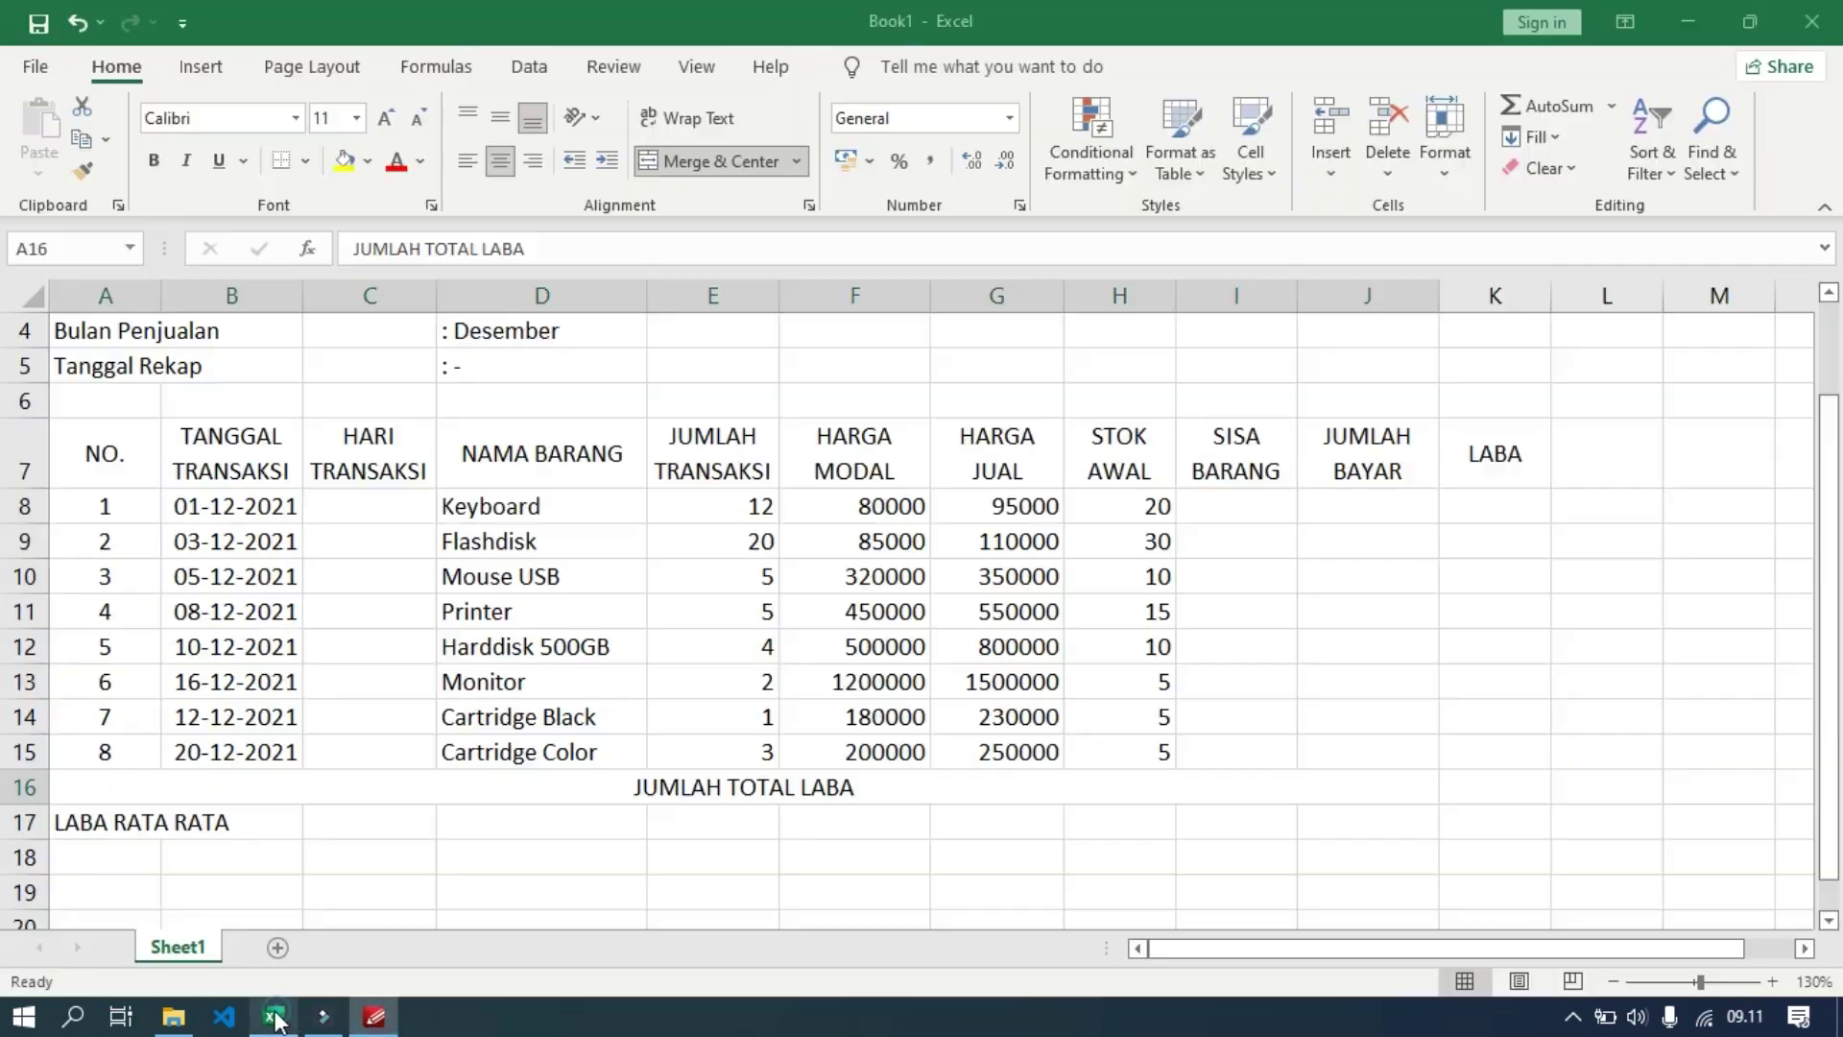
click(467, 163)
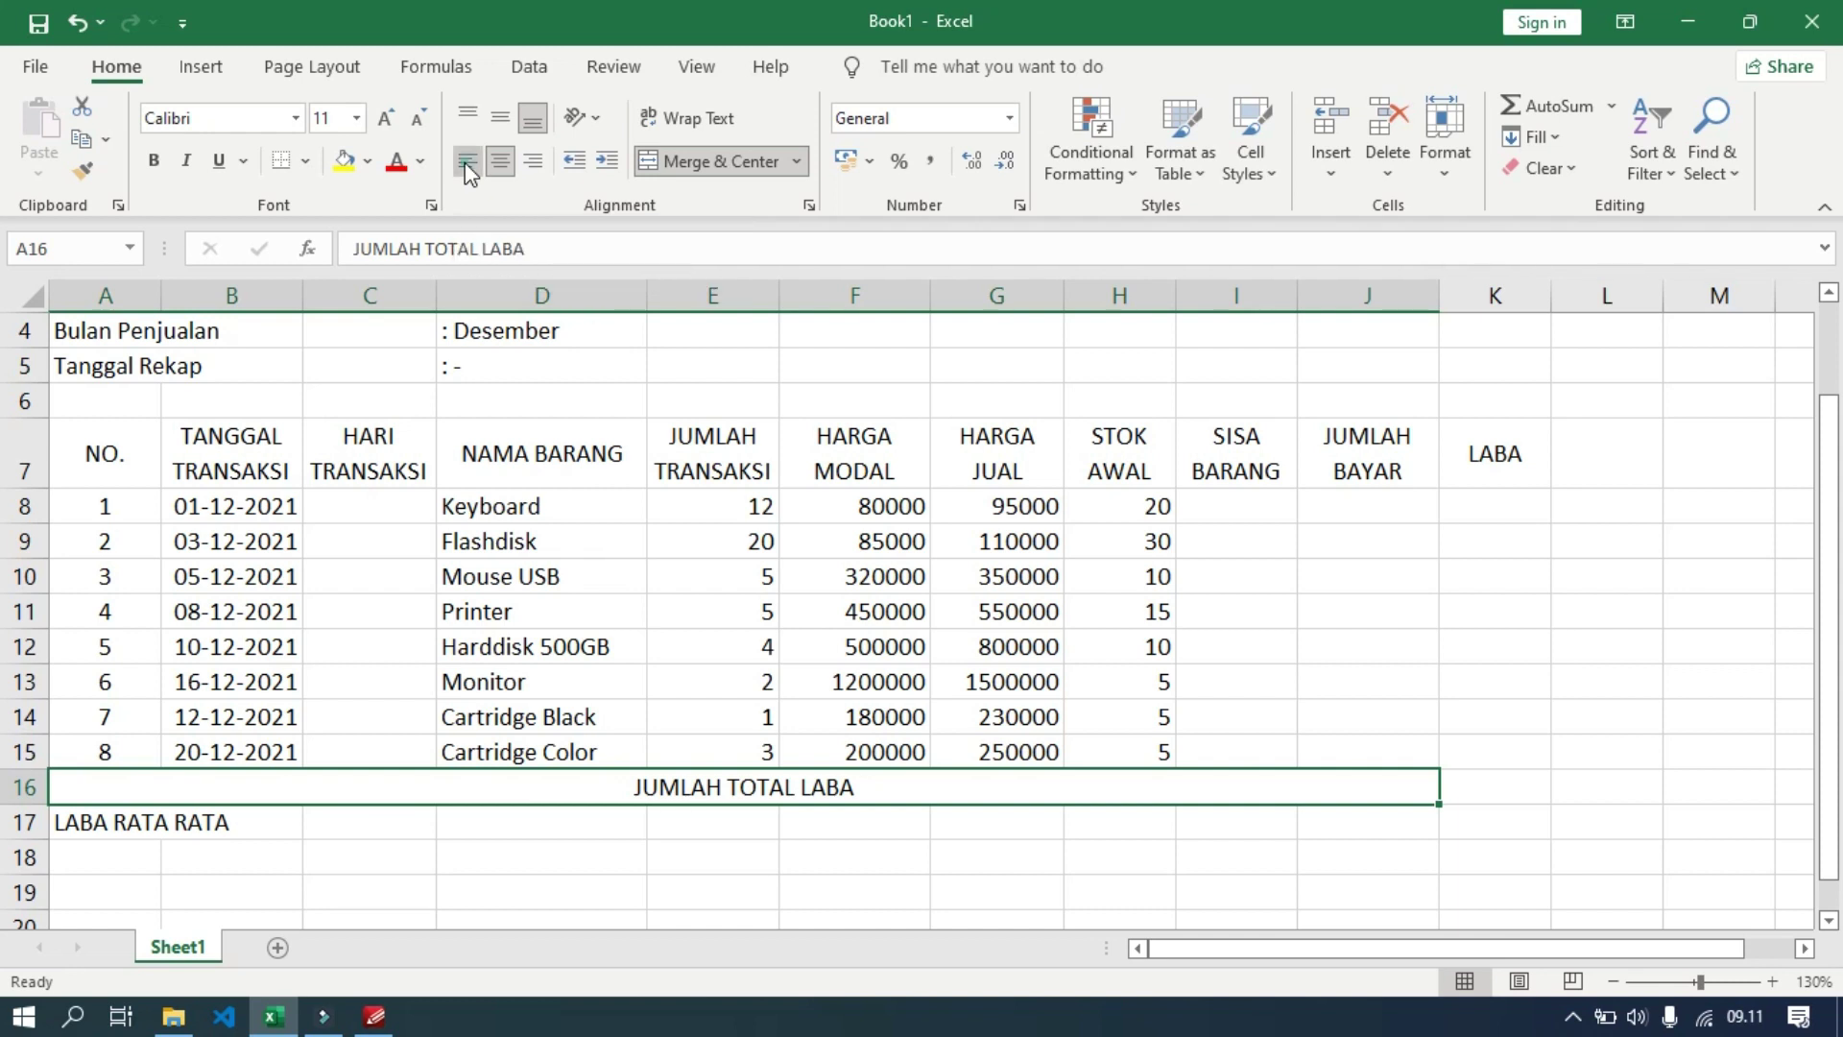
click(155, 162)
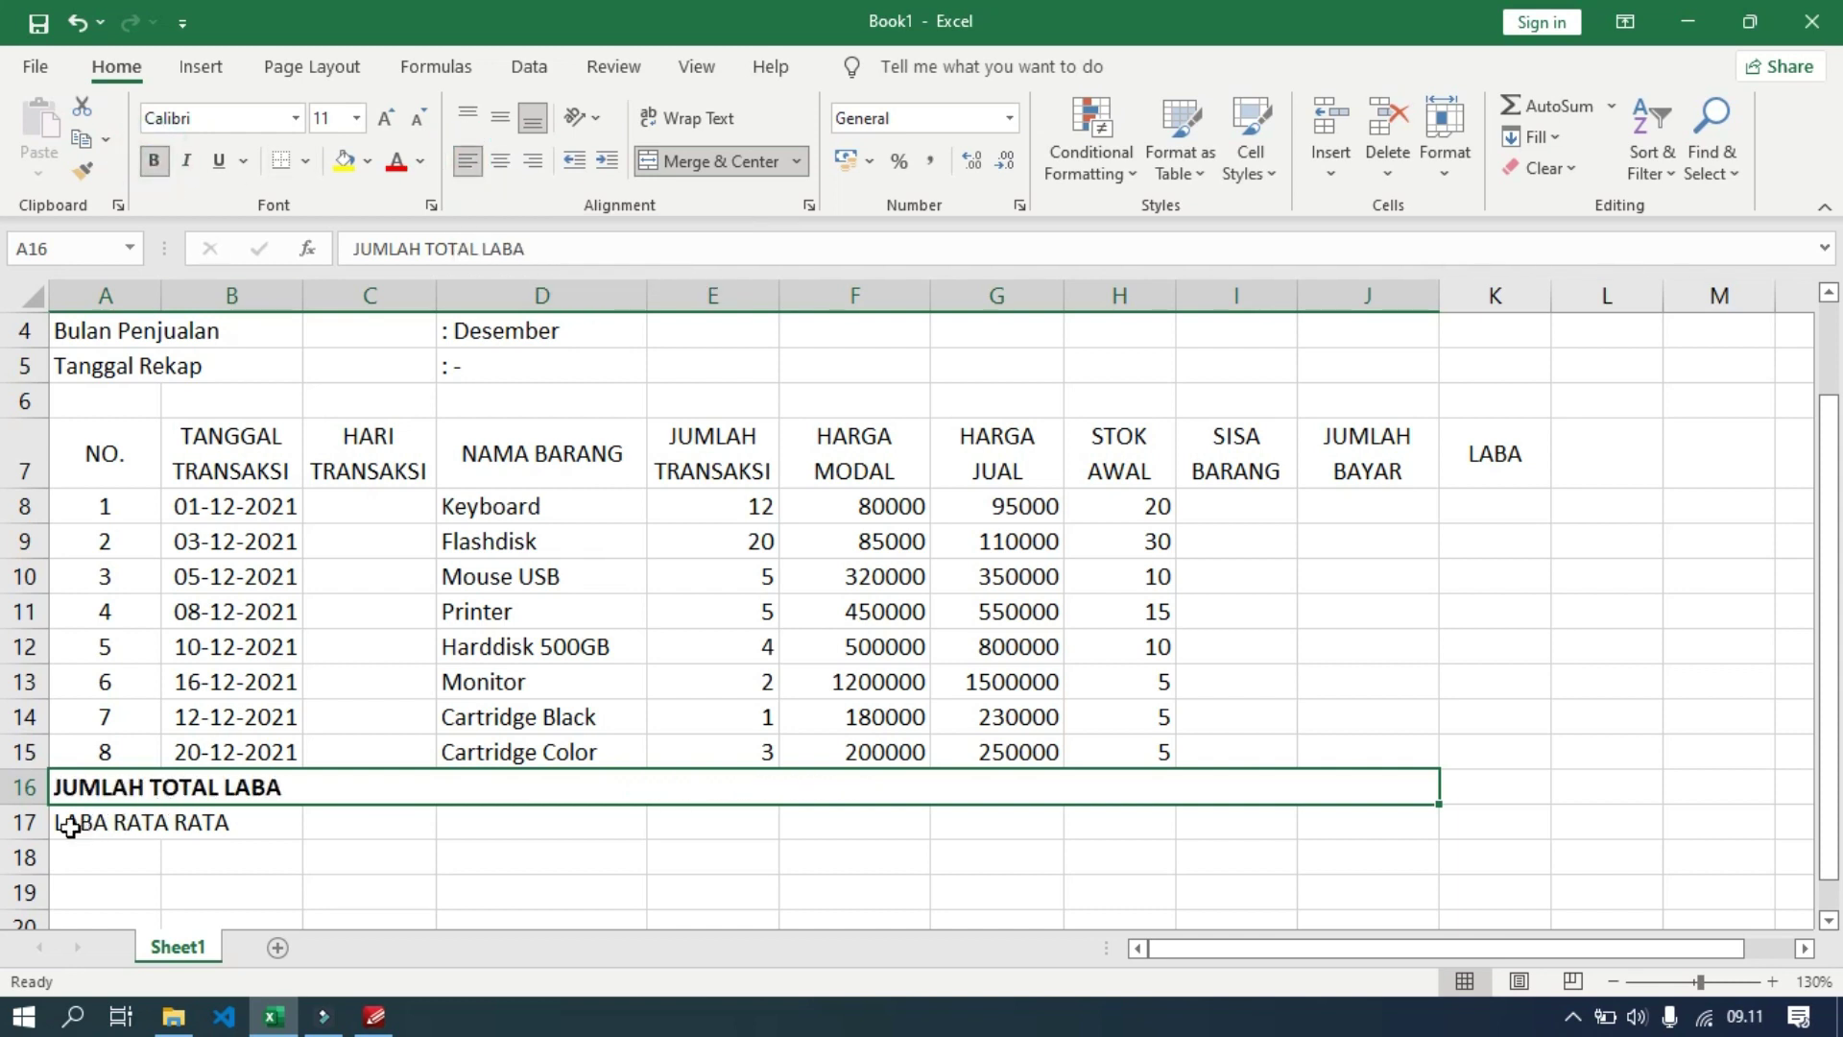
Merge A17:J17 and make the LABA RATA RATA label left-aligned and bold.
drag(68, 827, 1344, 812)
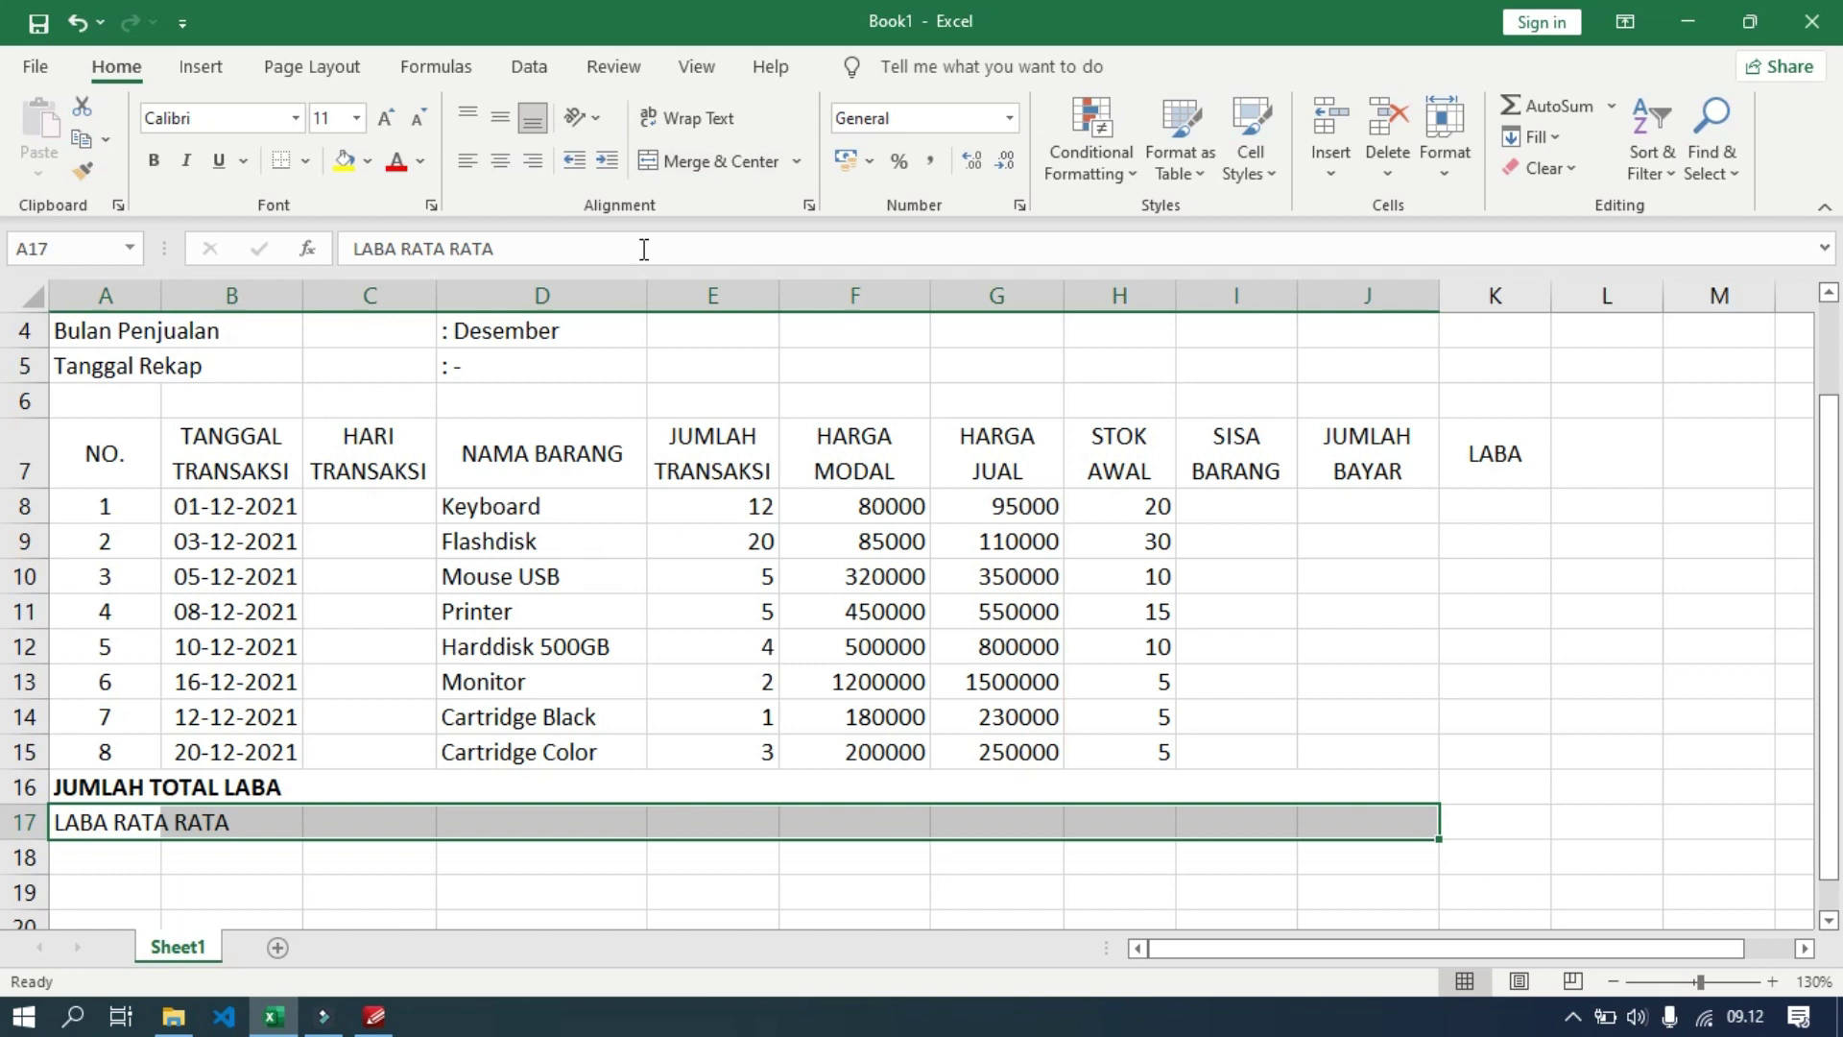
click(706, 163)
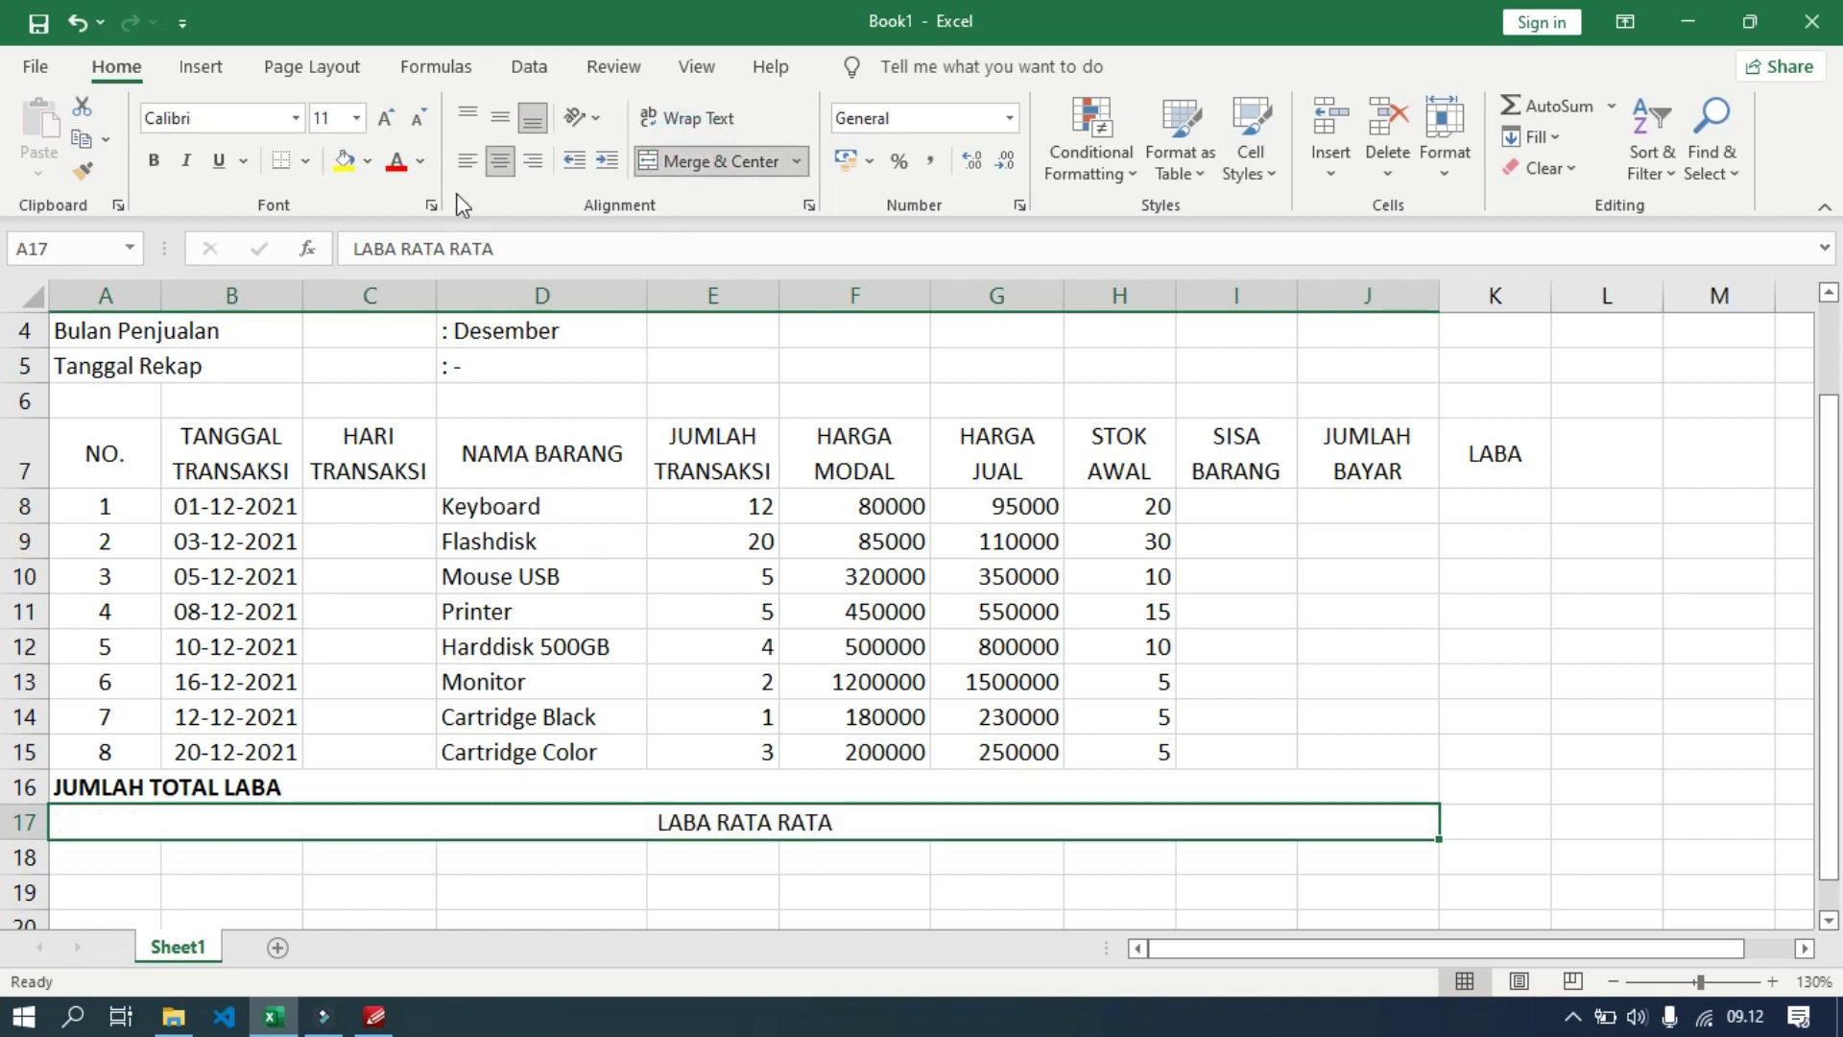
click(465, 163)
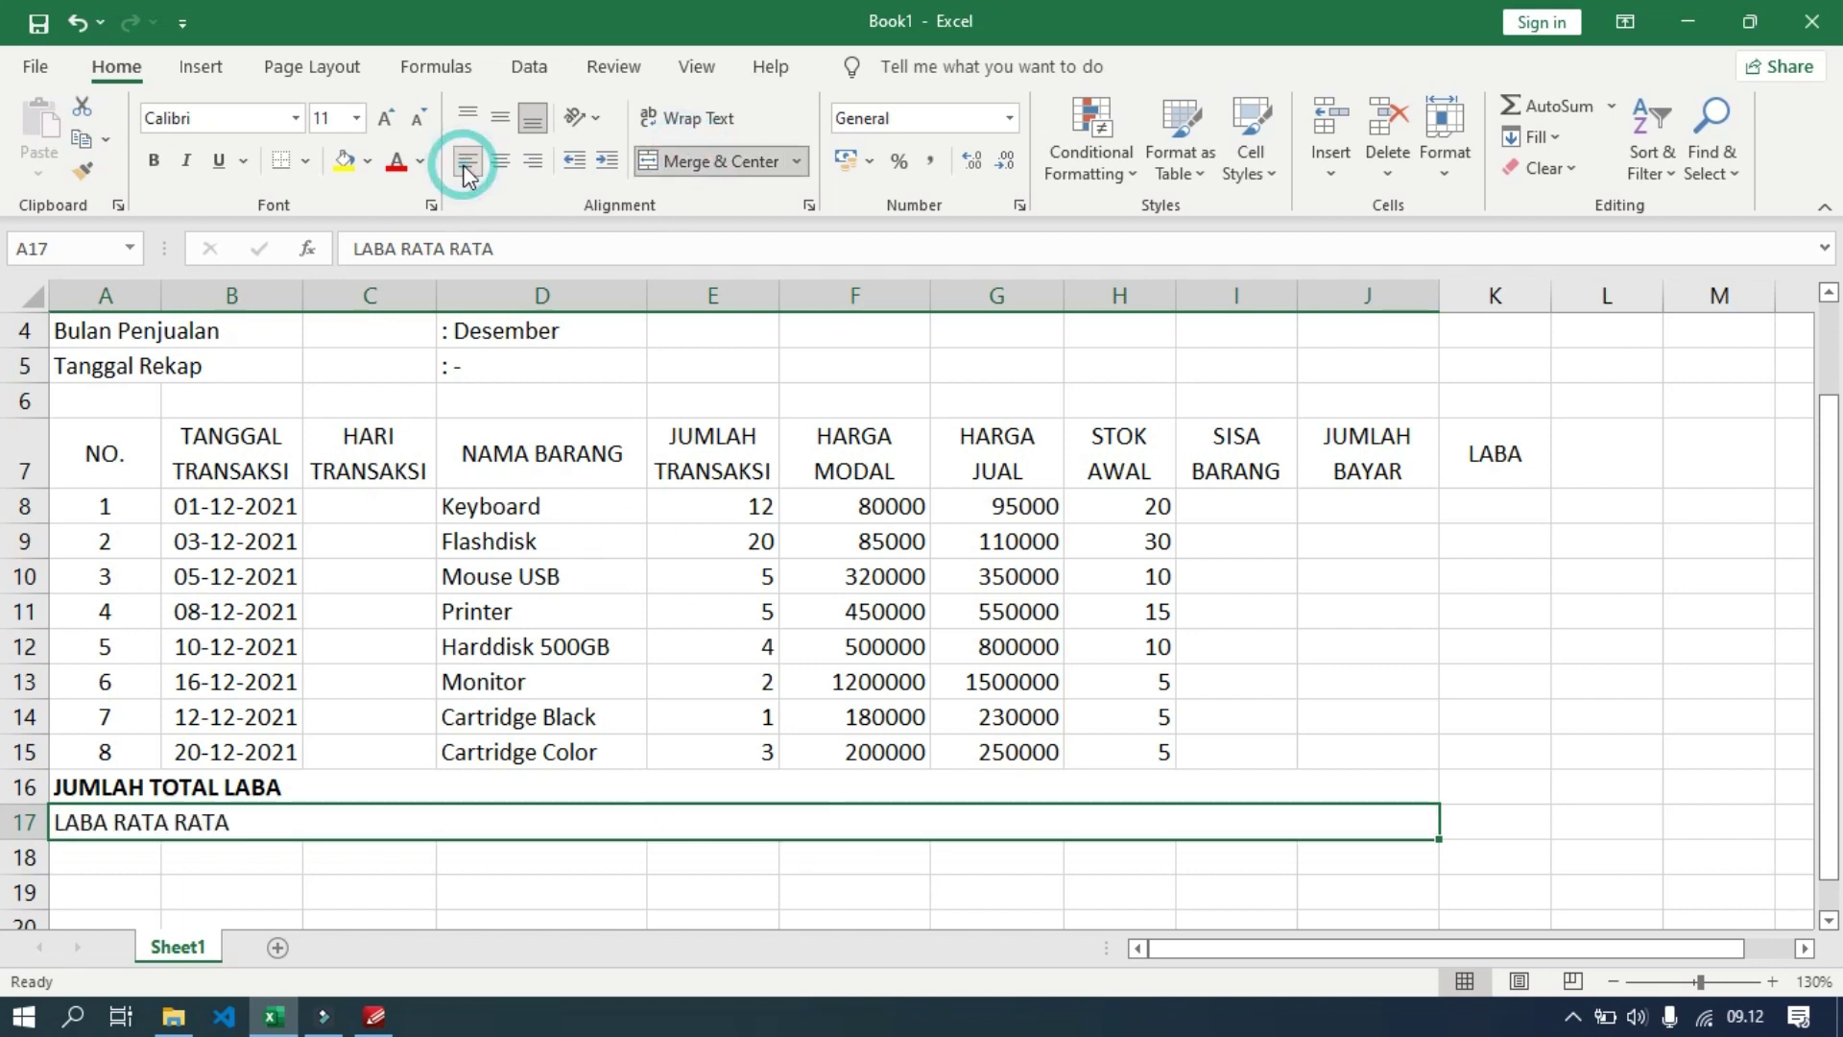
click(152, 161)
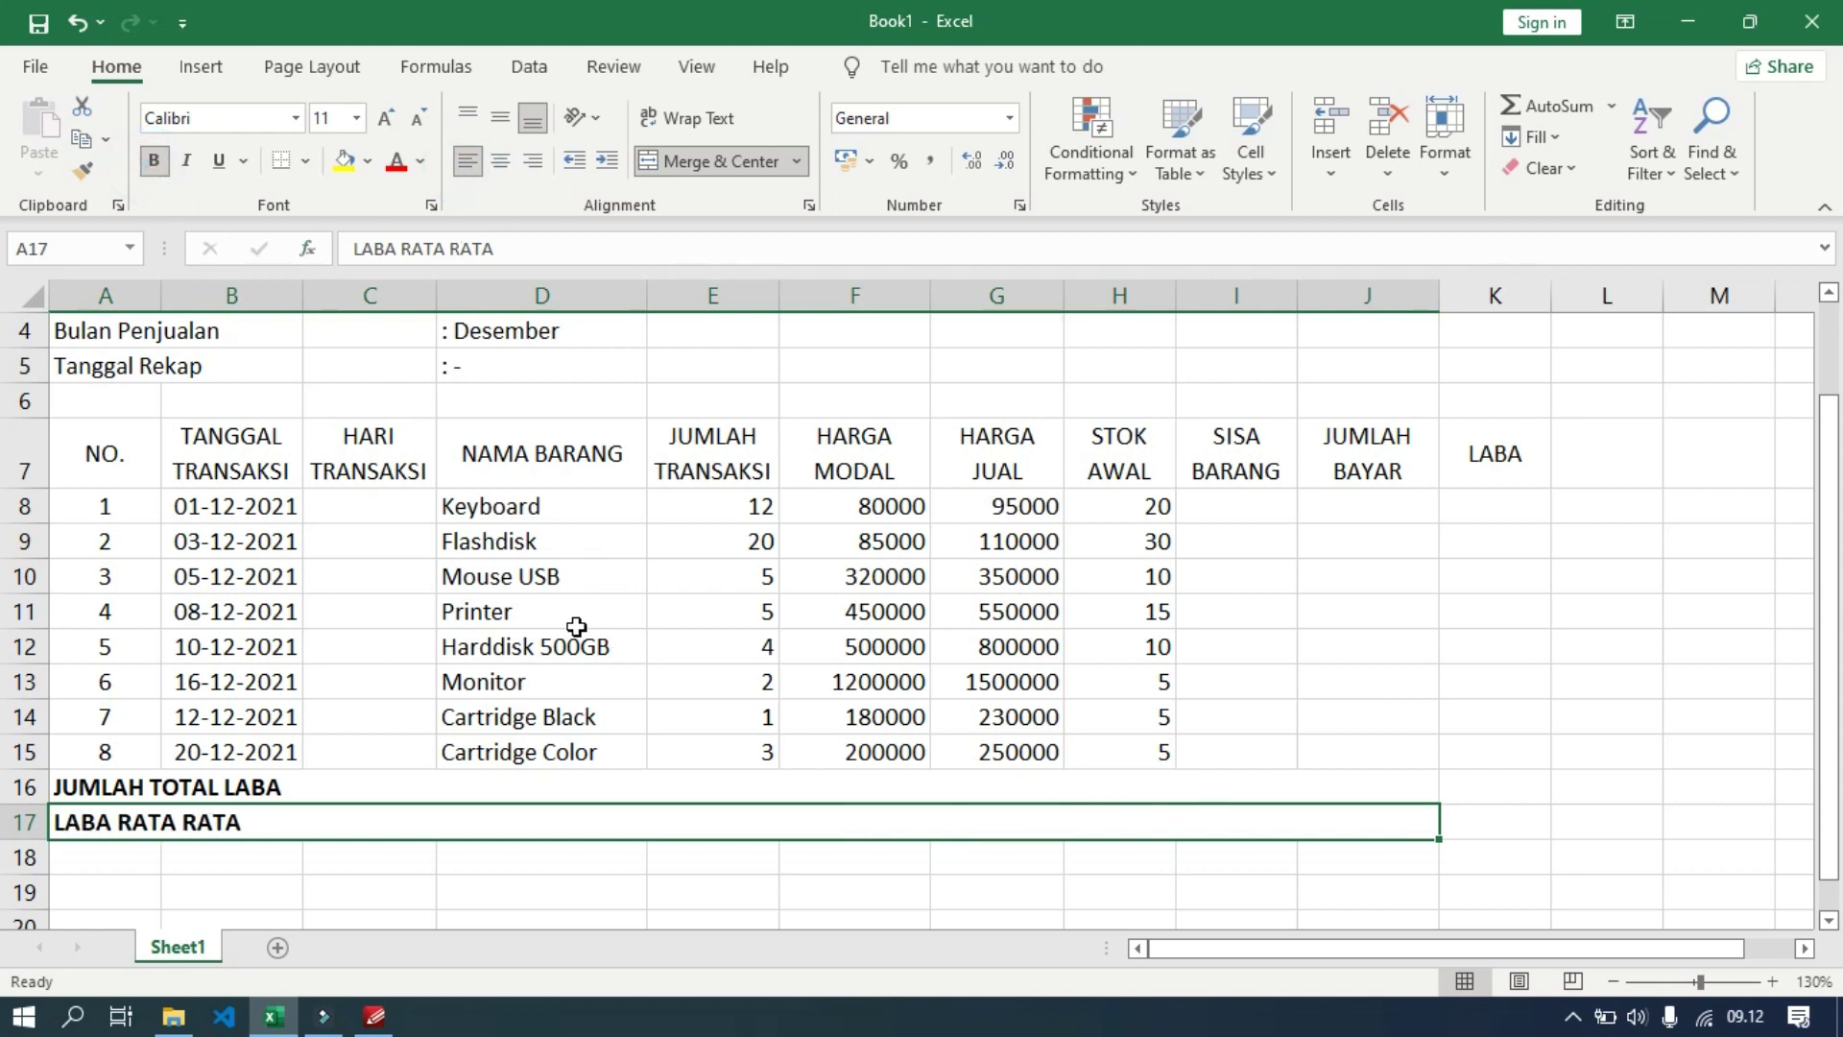
click(371, 1024)
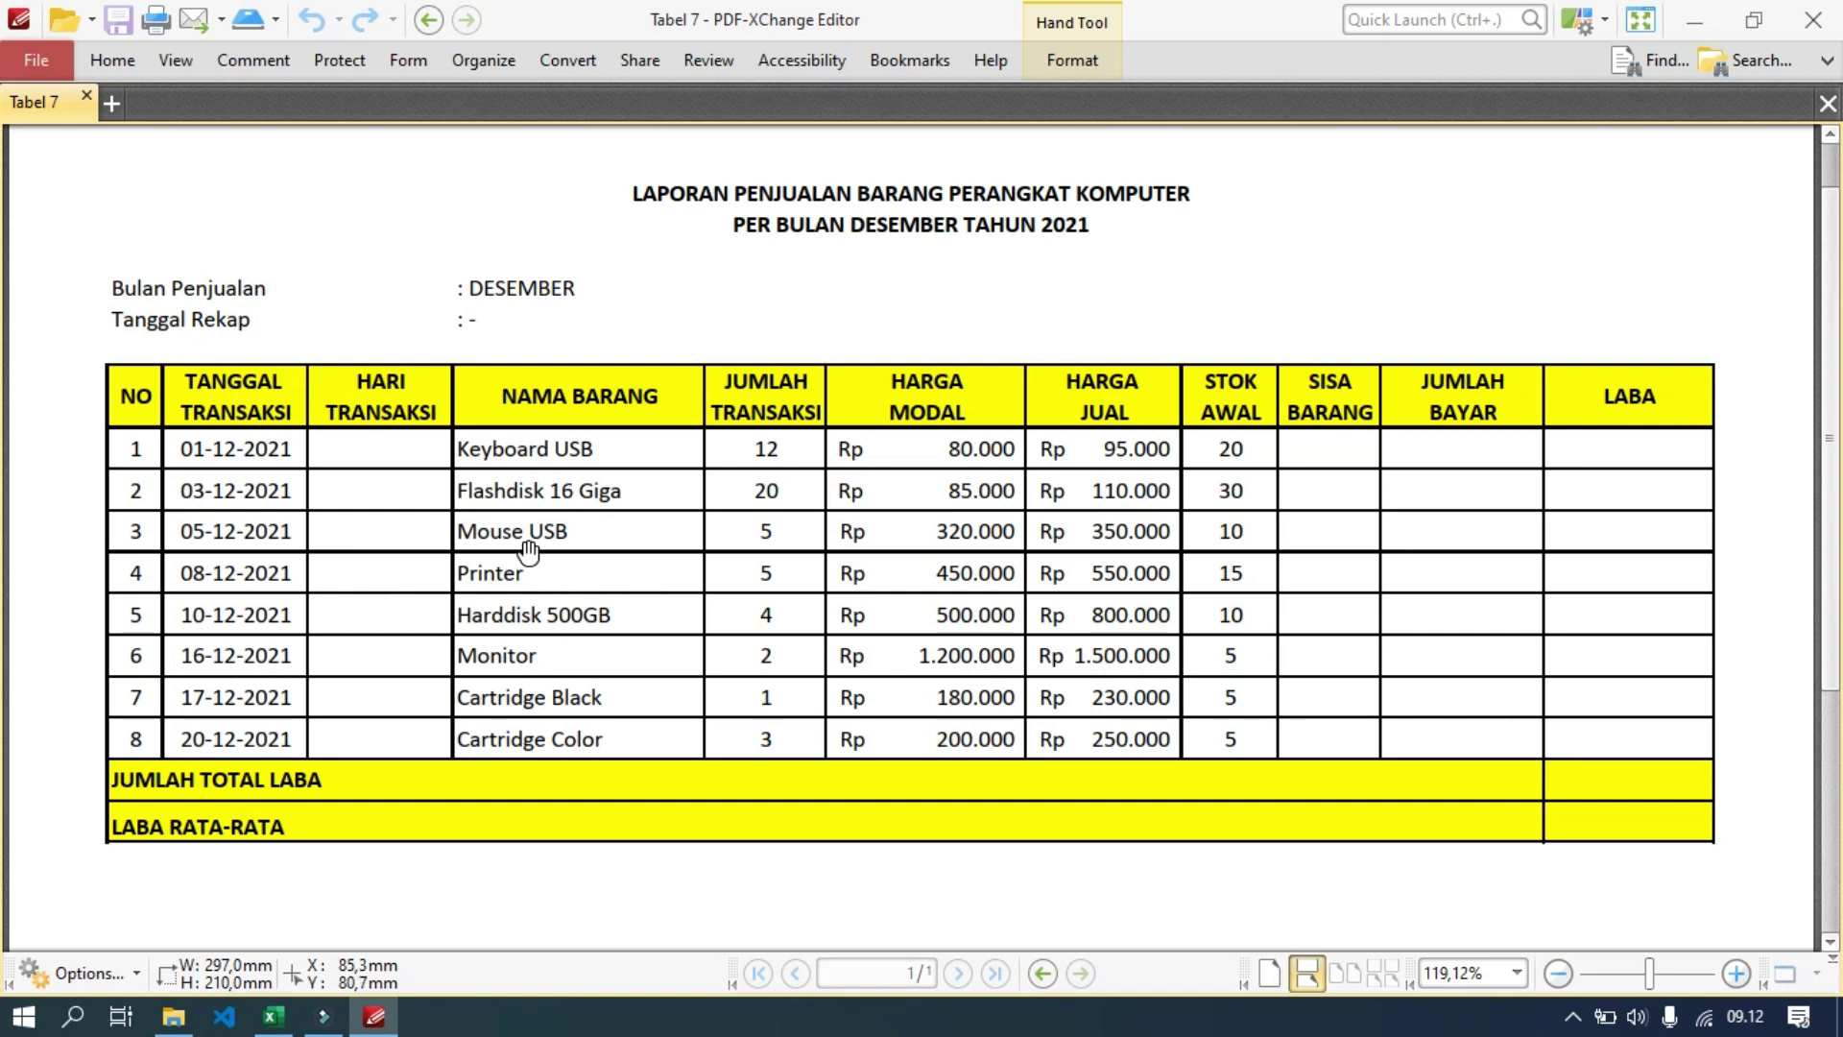
click(278, 1009)
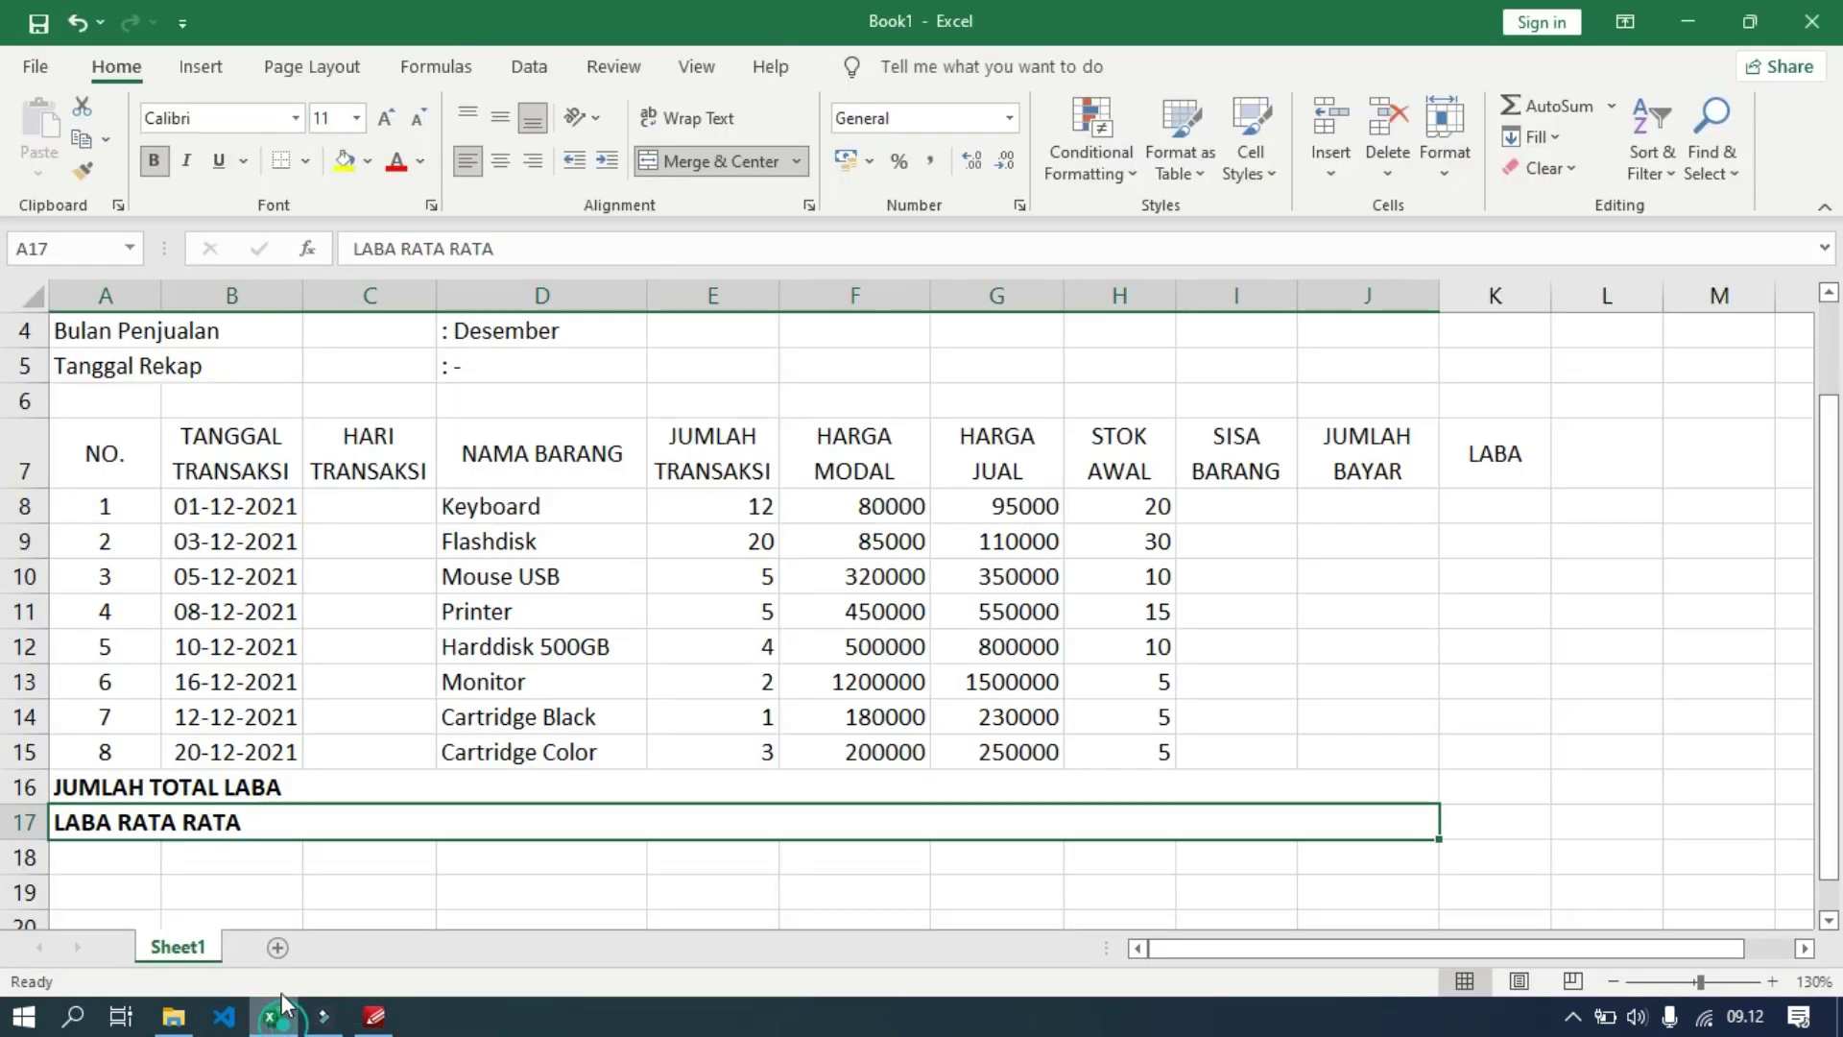
click(365, 538)
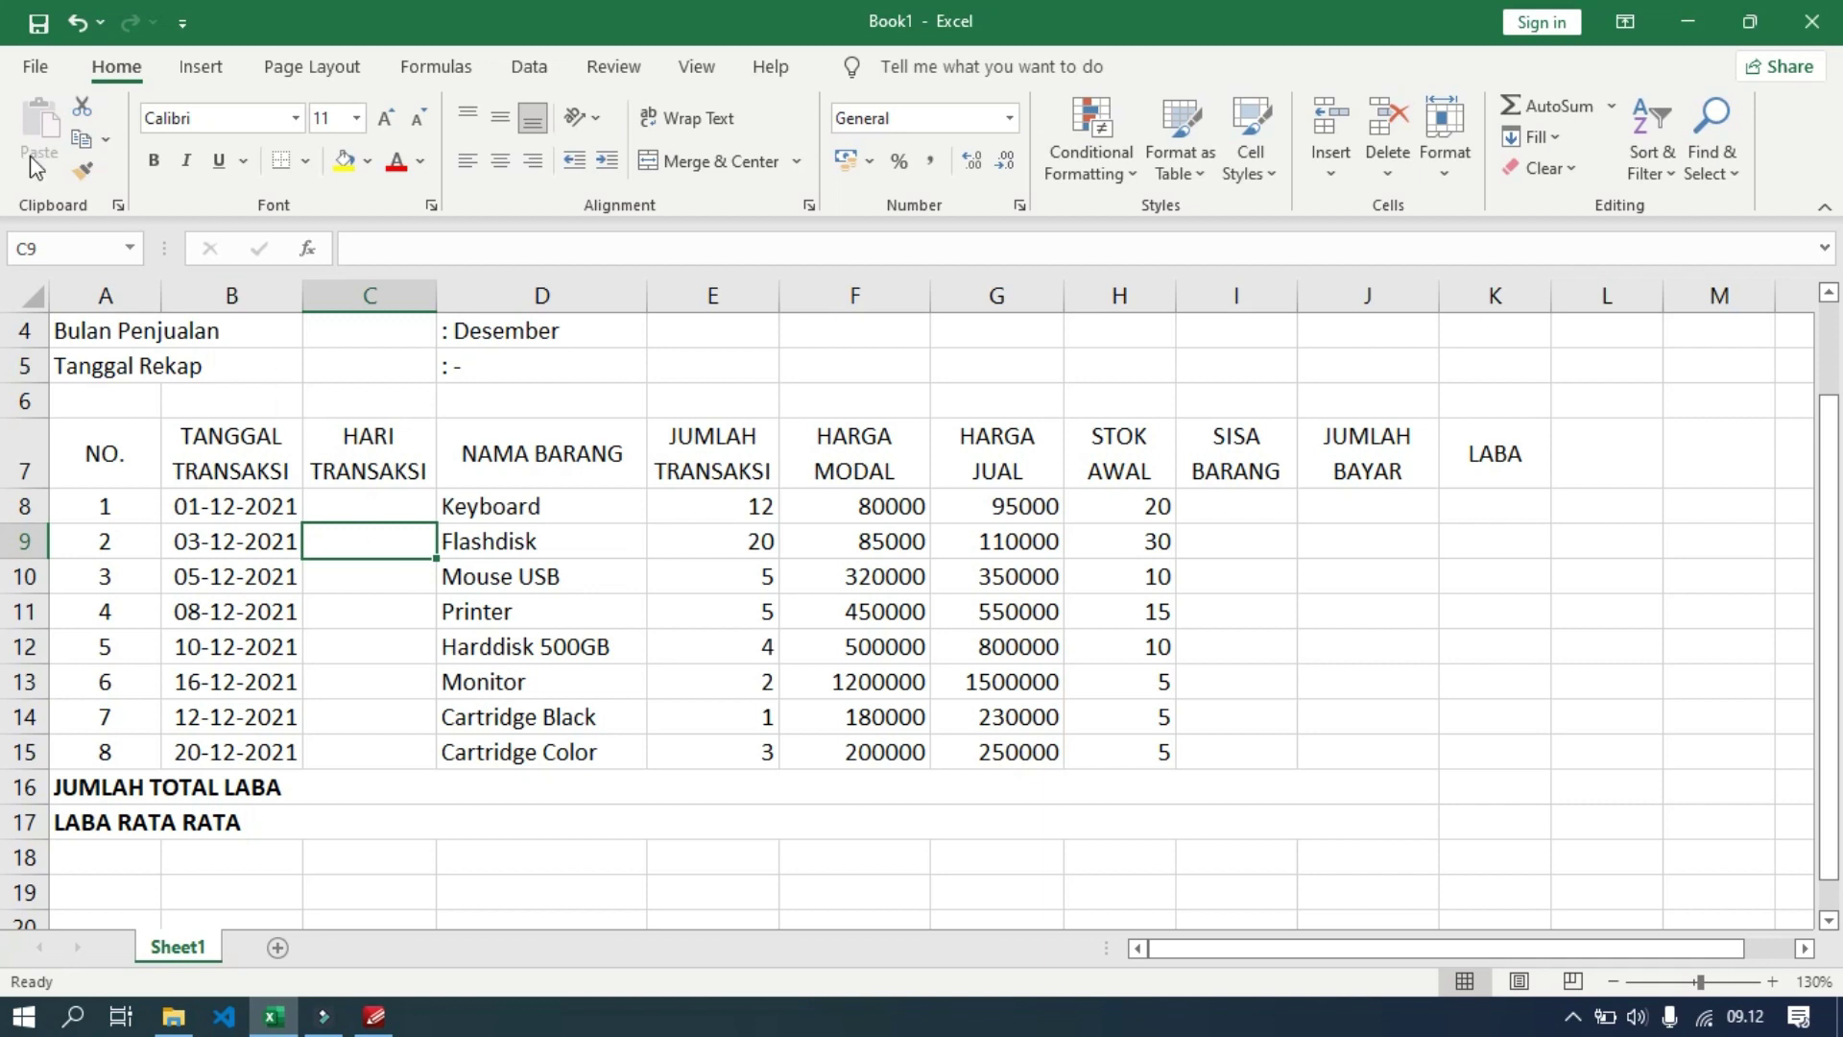
click(34, 68)
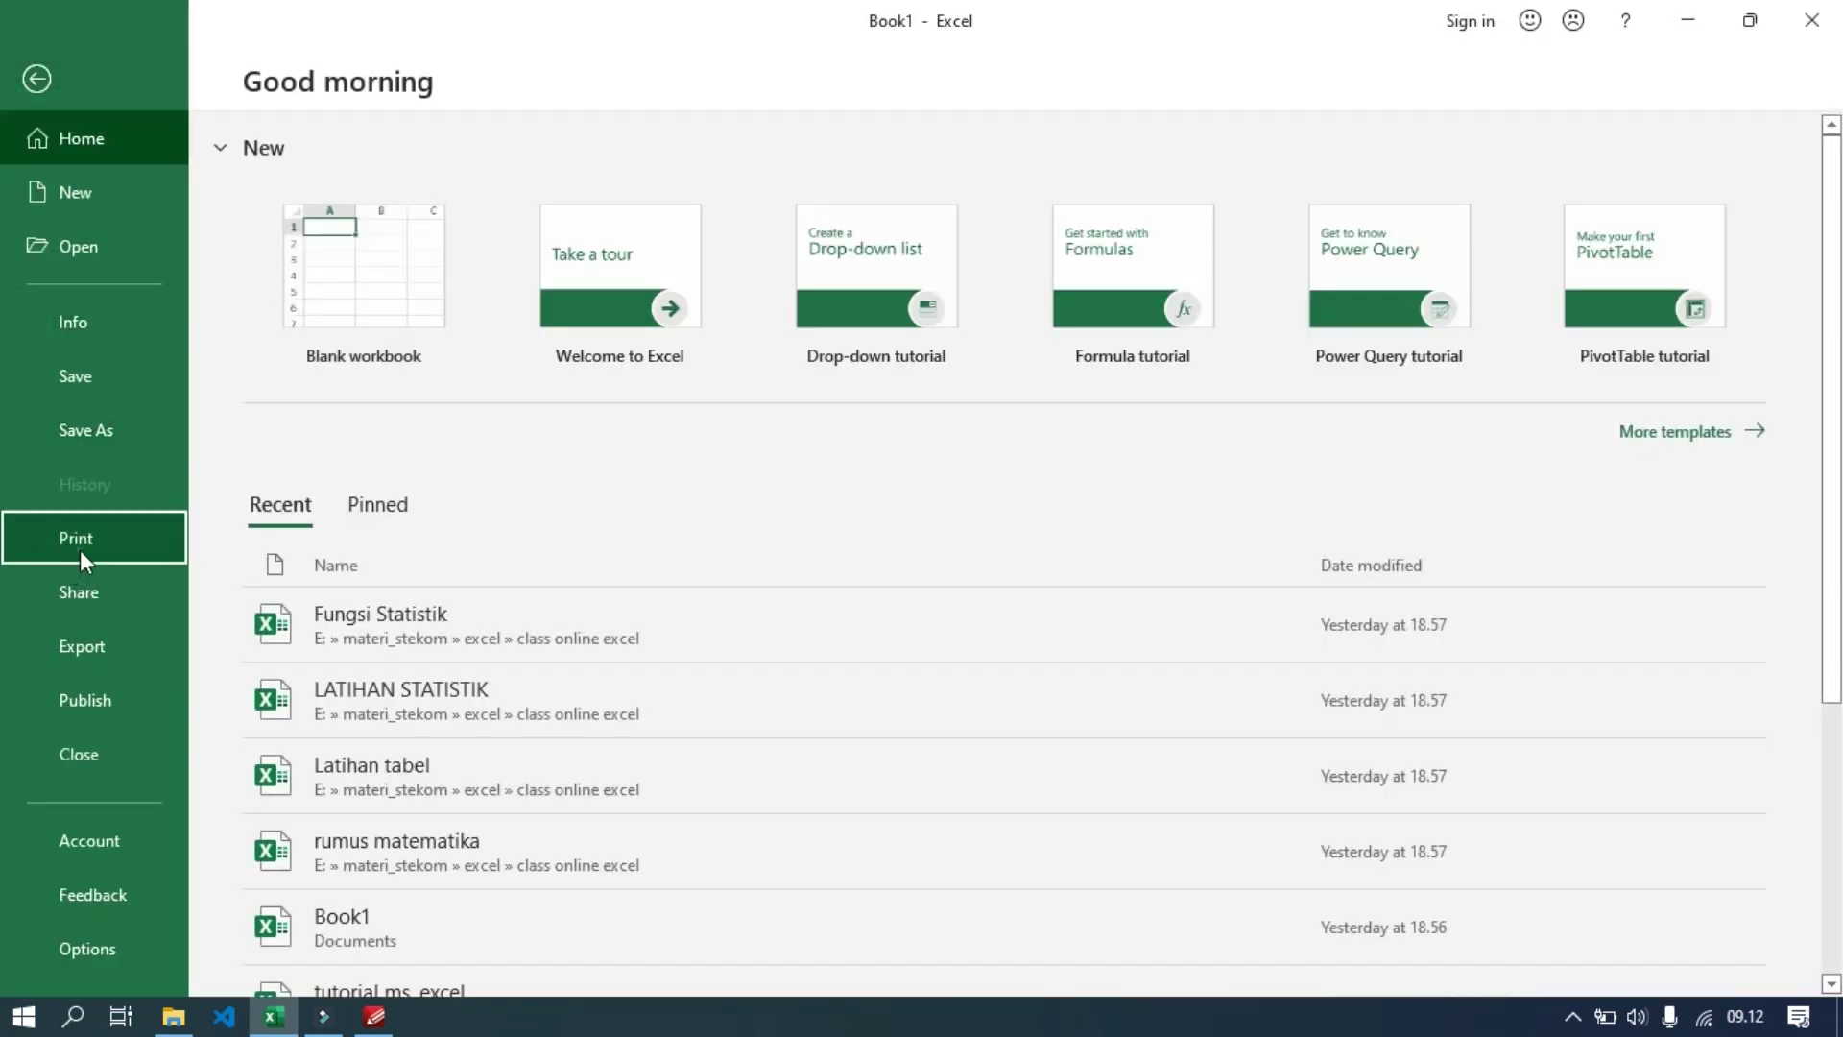
click(79, 547)
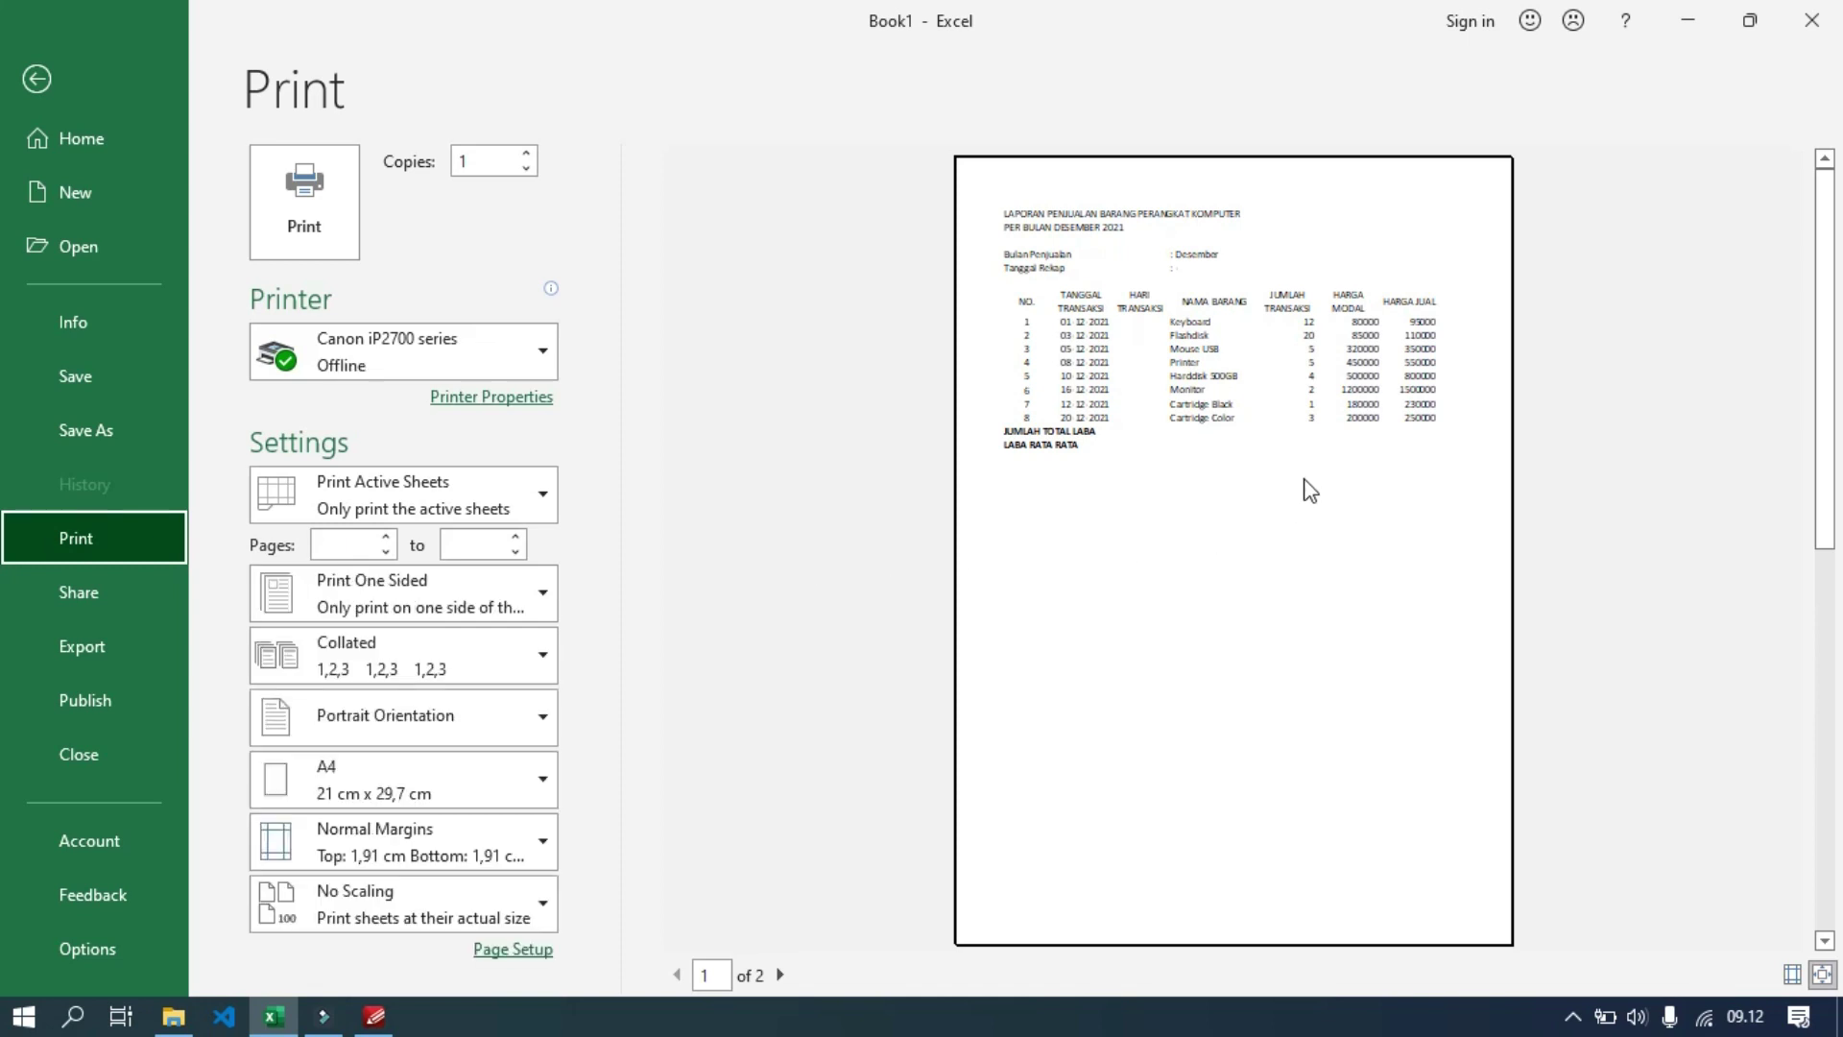
click(1342, 408)
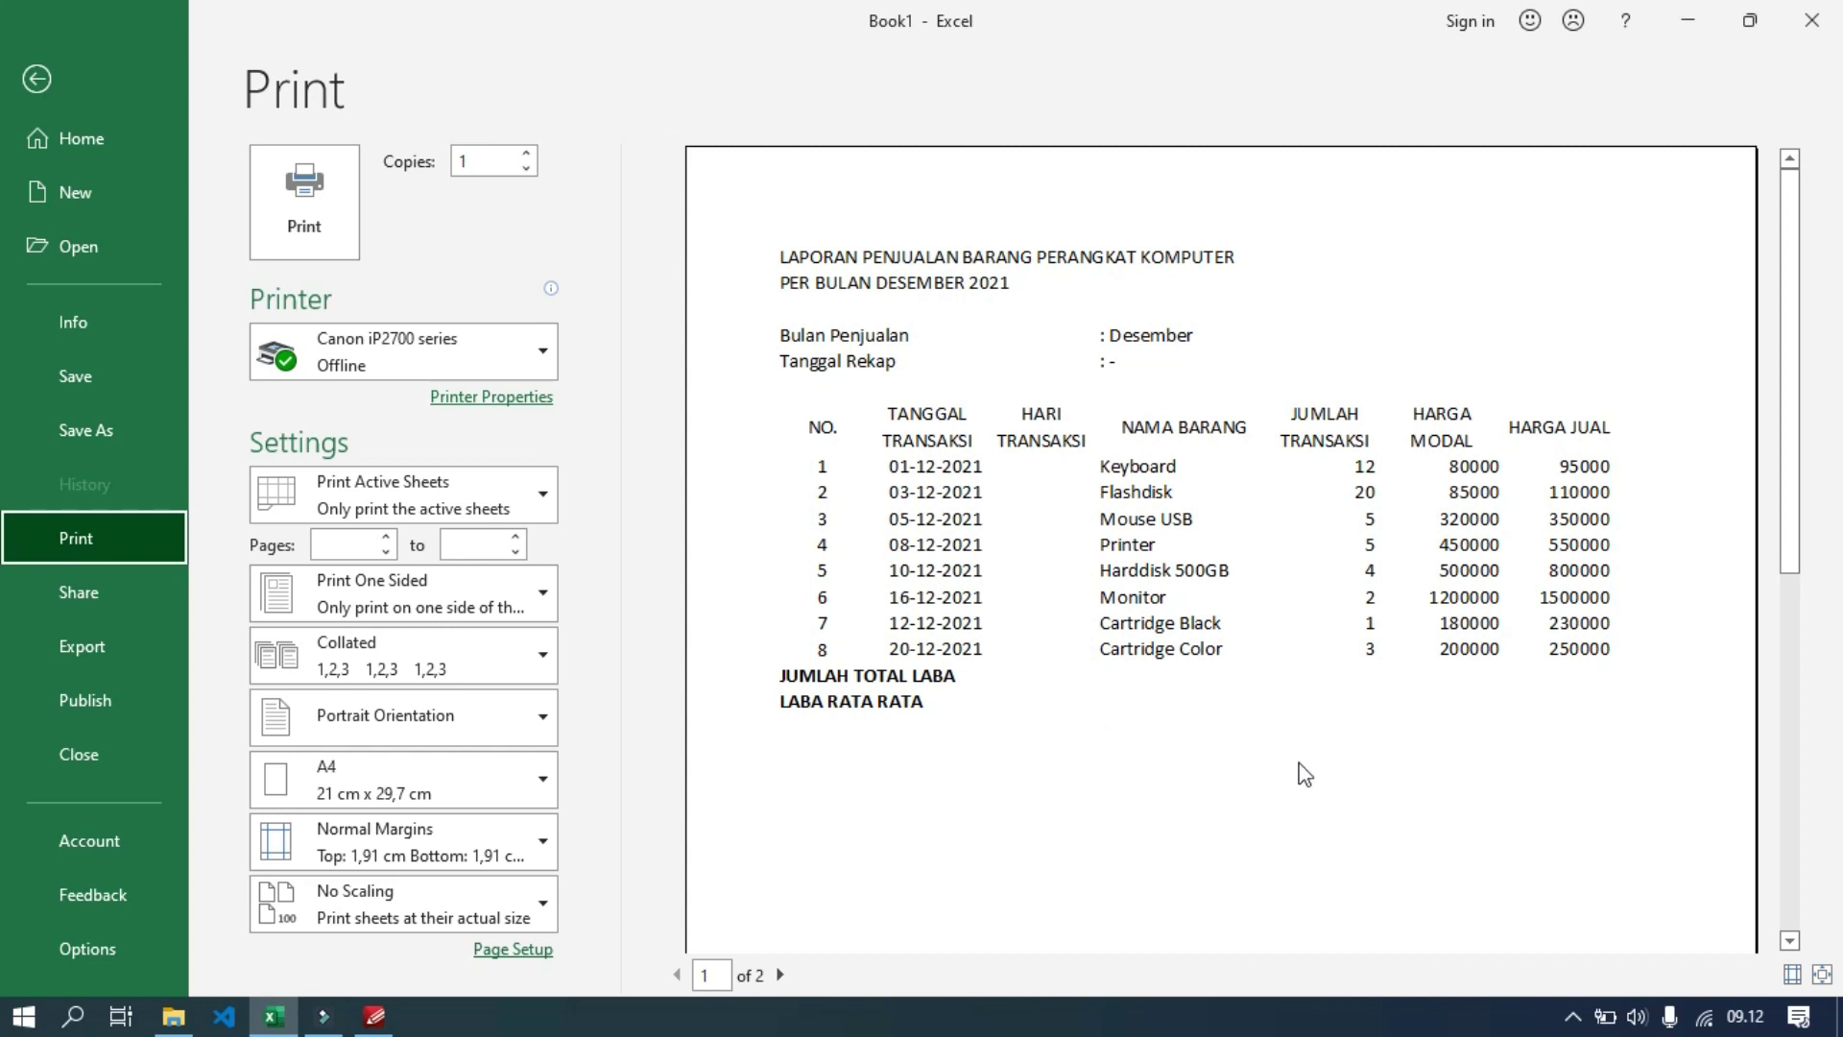
click(37, 80)
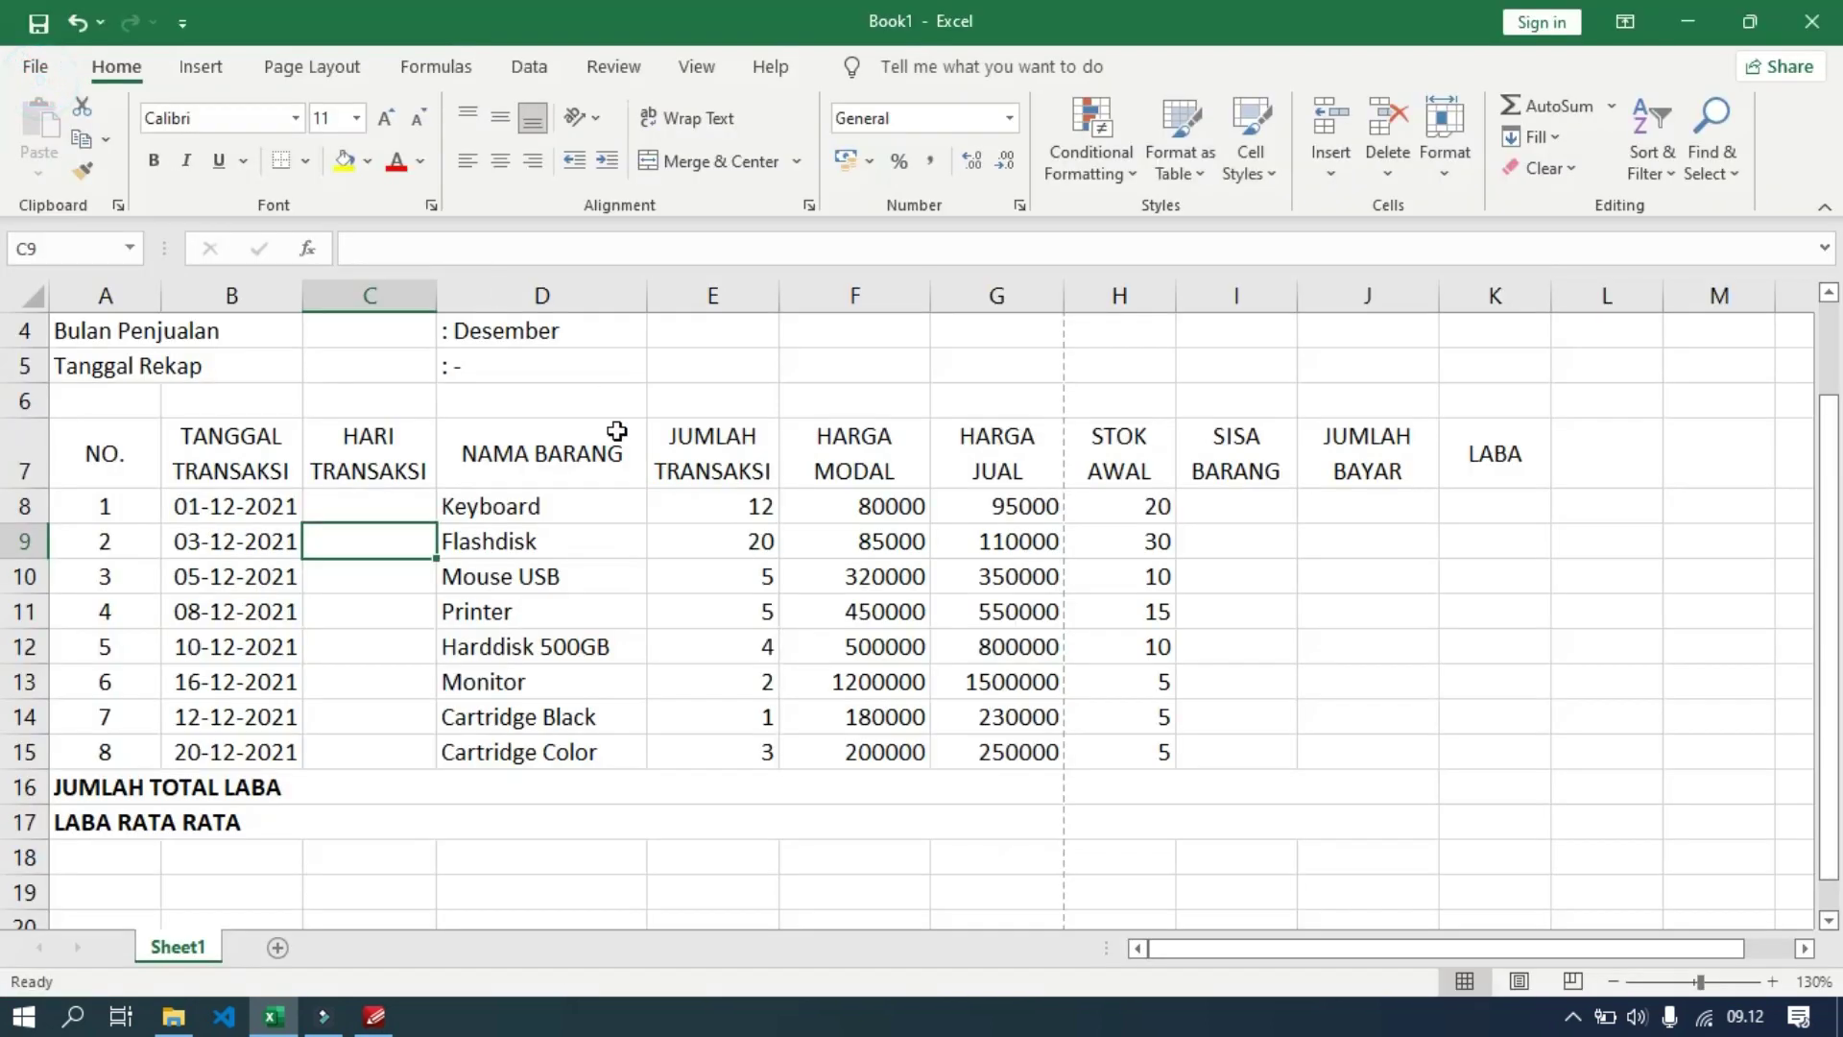
Apply All Borders to the whole sales table range A7:K17.
click(86, 442)
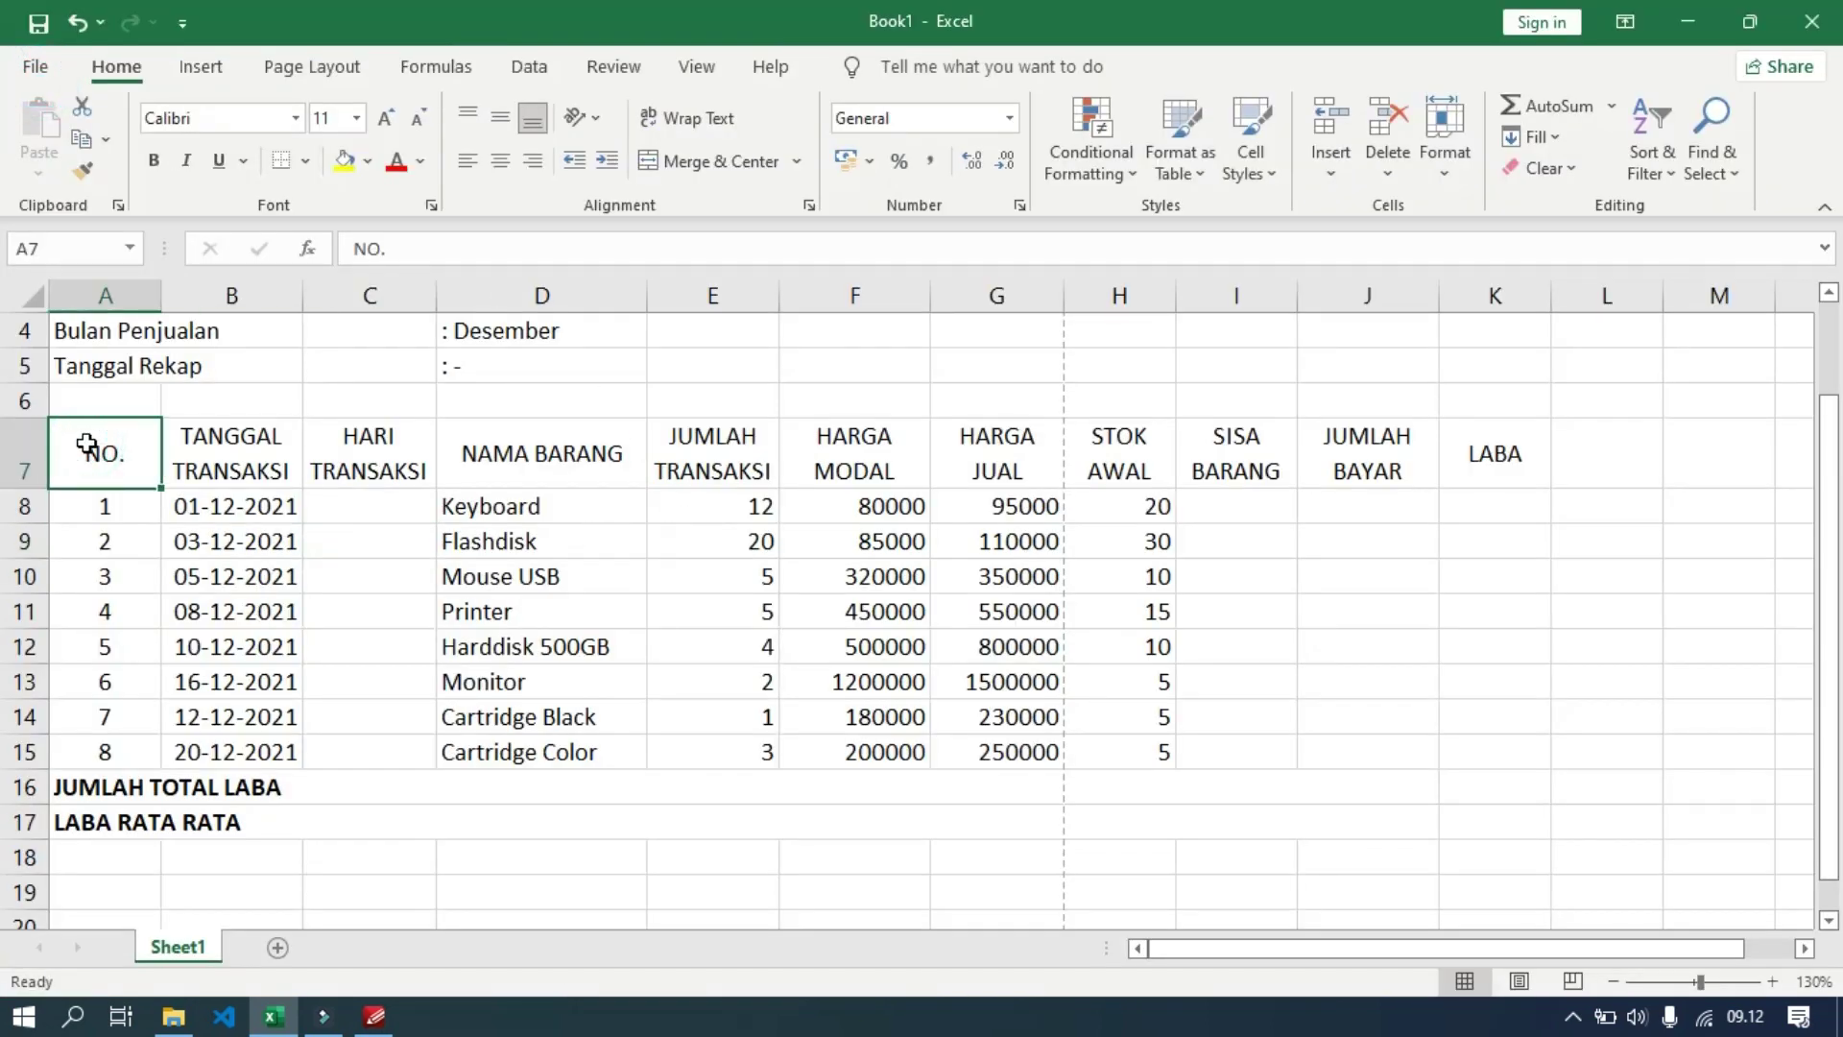
mouse_move(86, 442)
mouse_down()
mouse_move(220, 444)
mouse_move(1040, 644)
mouse_move(1473, 816)
mouse_up()
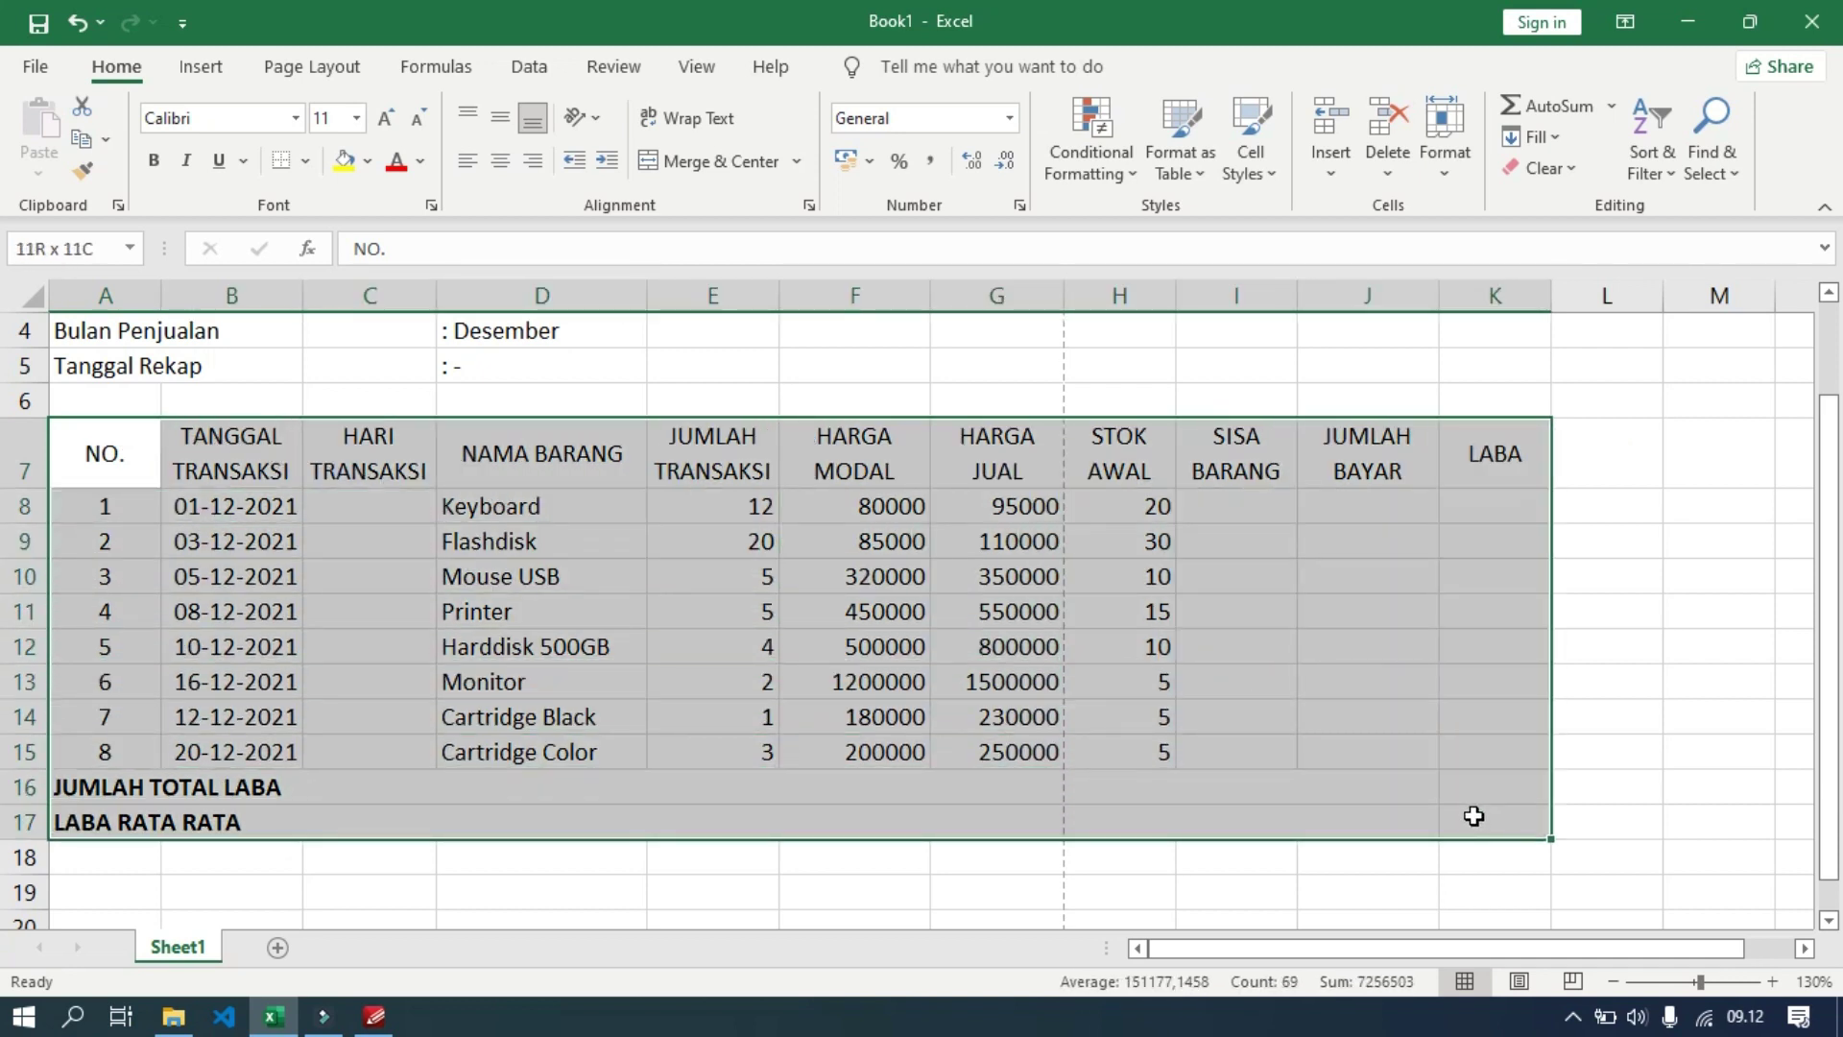
drag(1473, 816, 1473, 815)
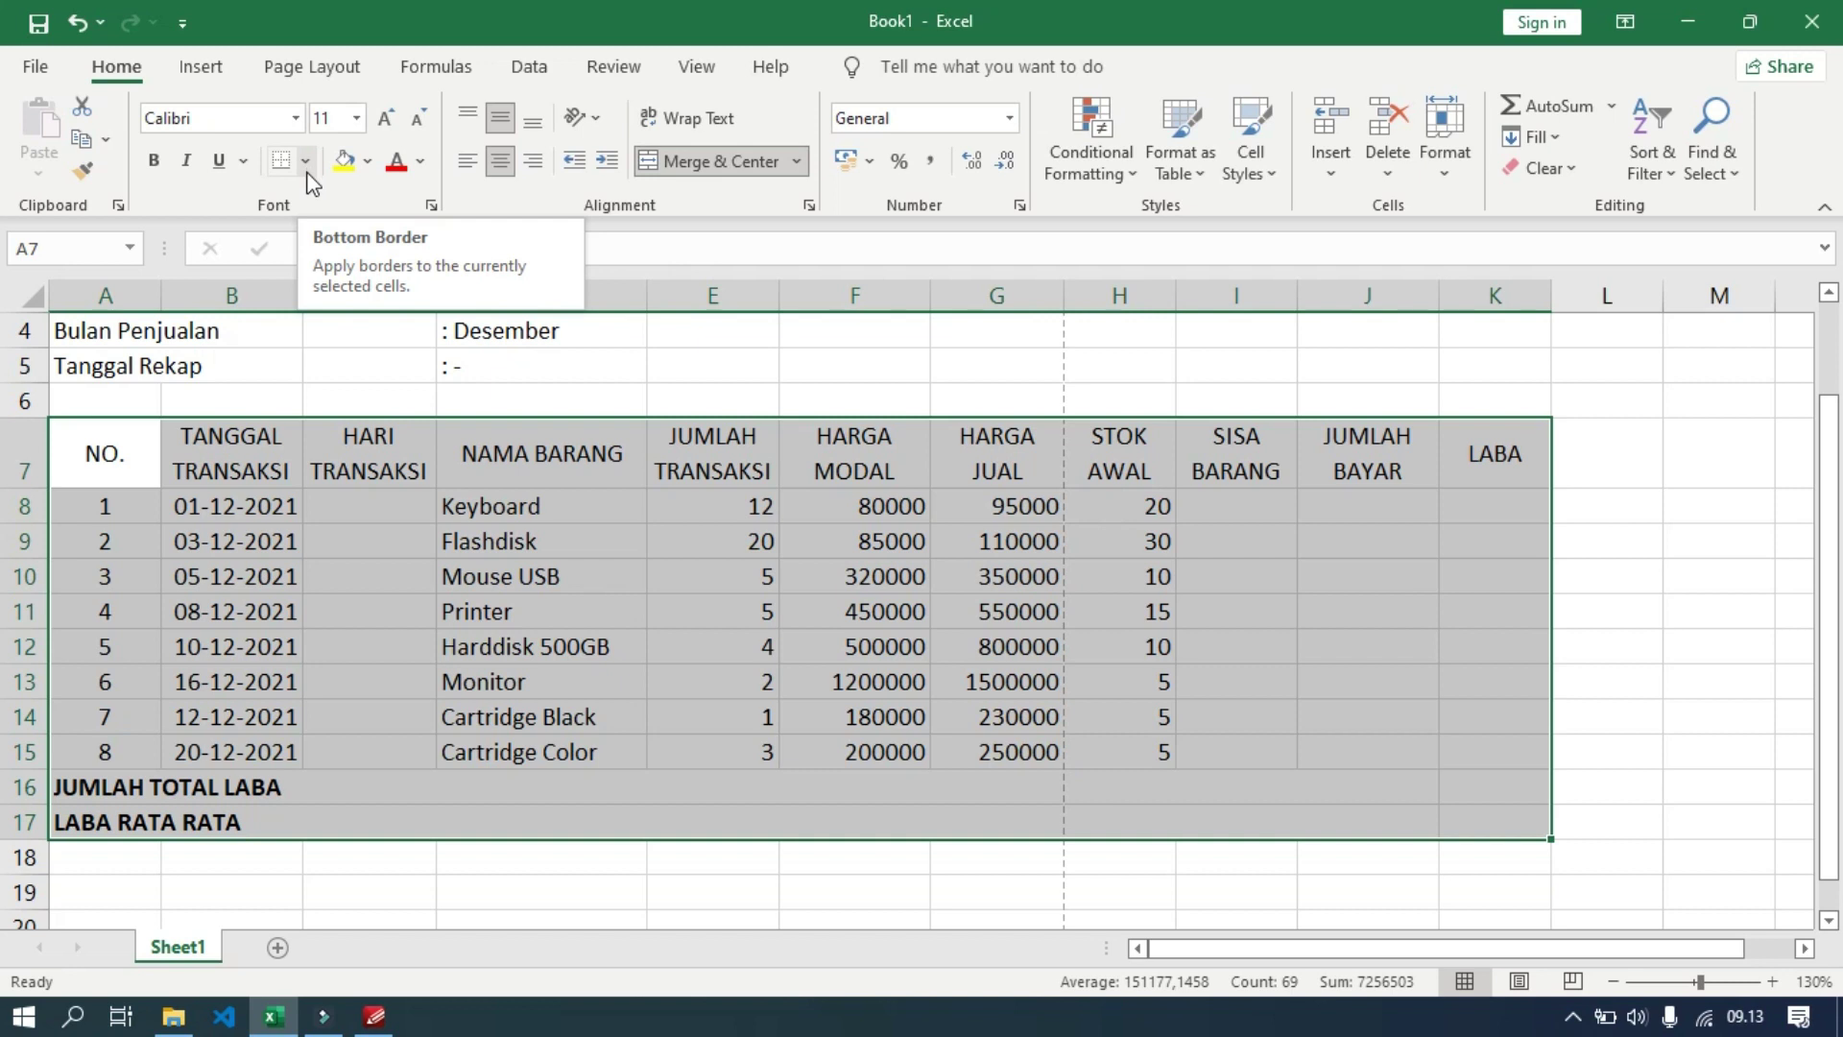
click(305, 163)
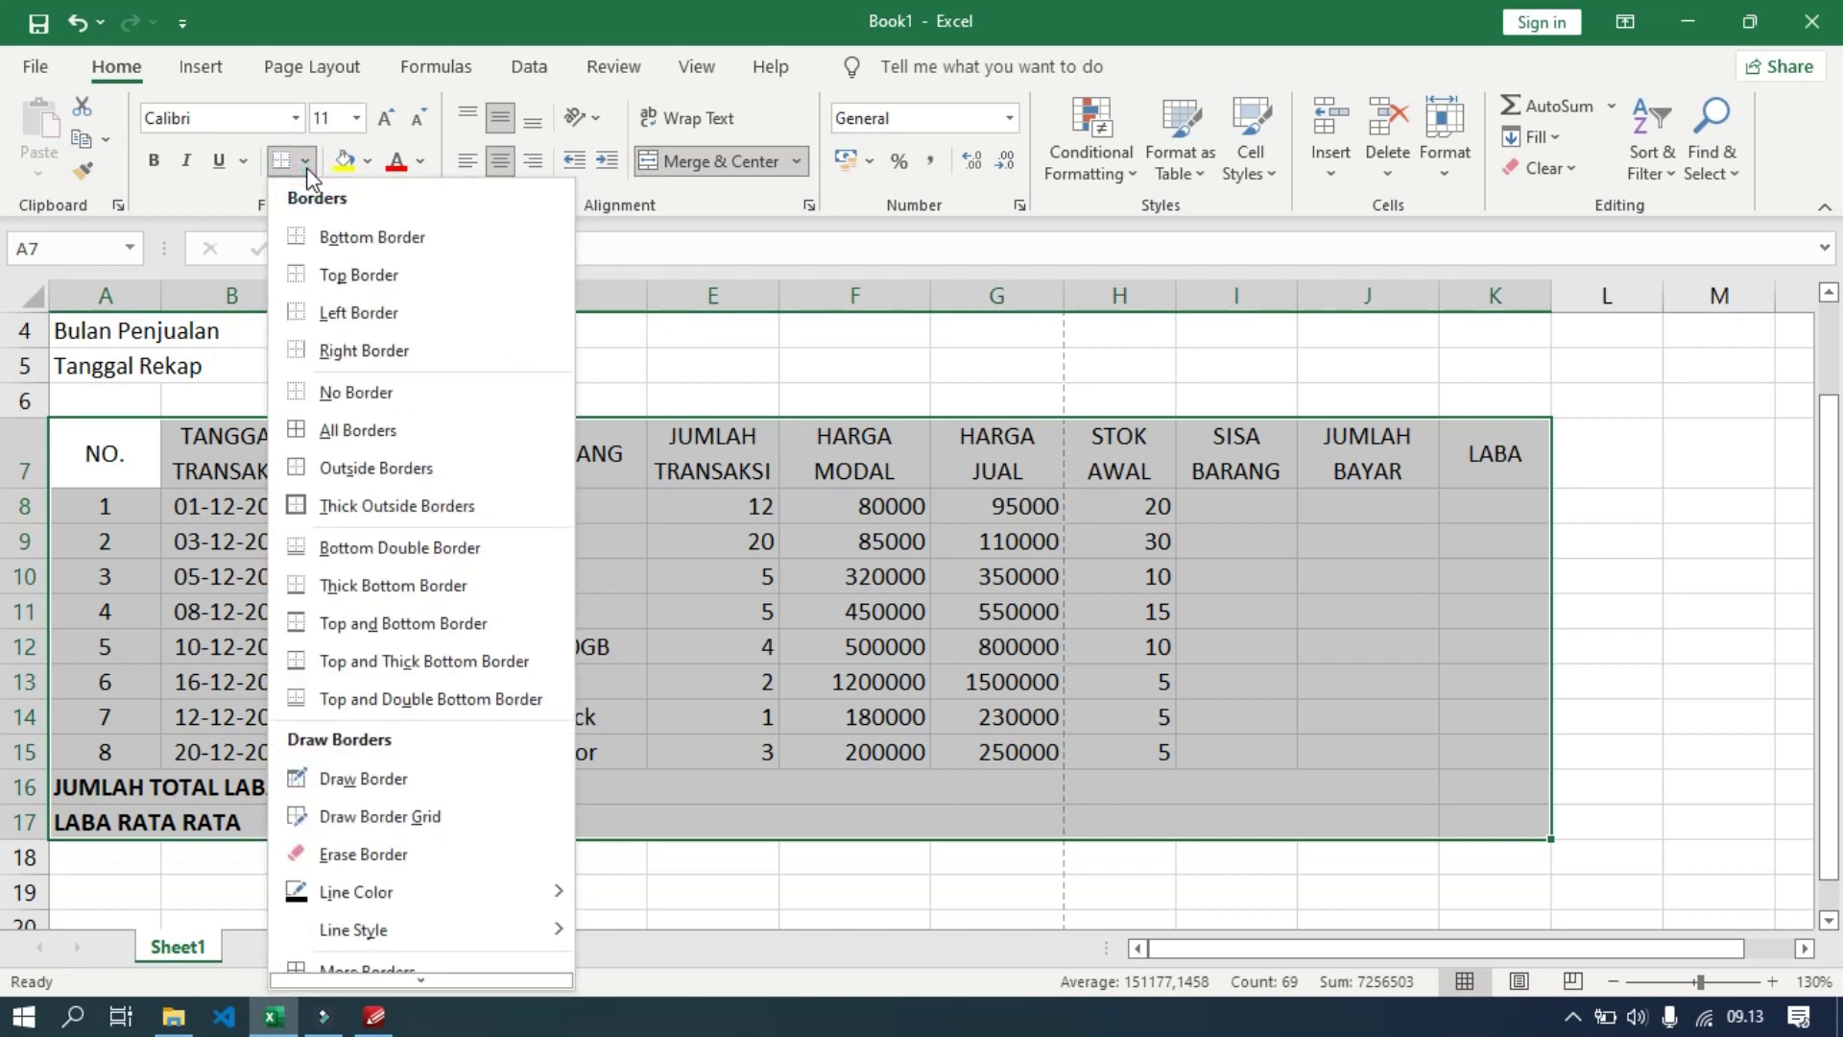
click(333, 432)
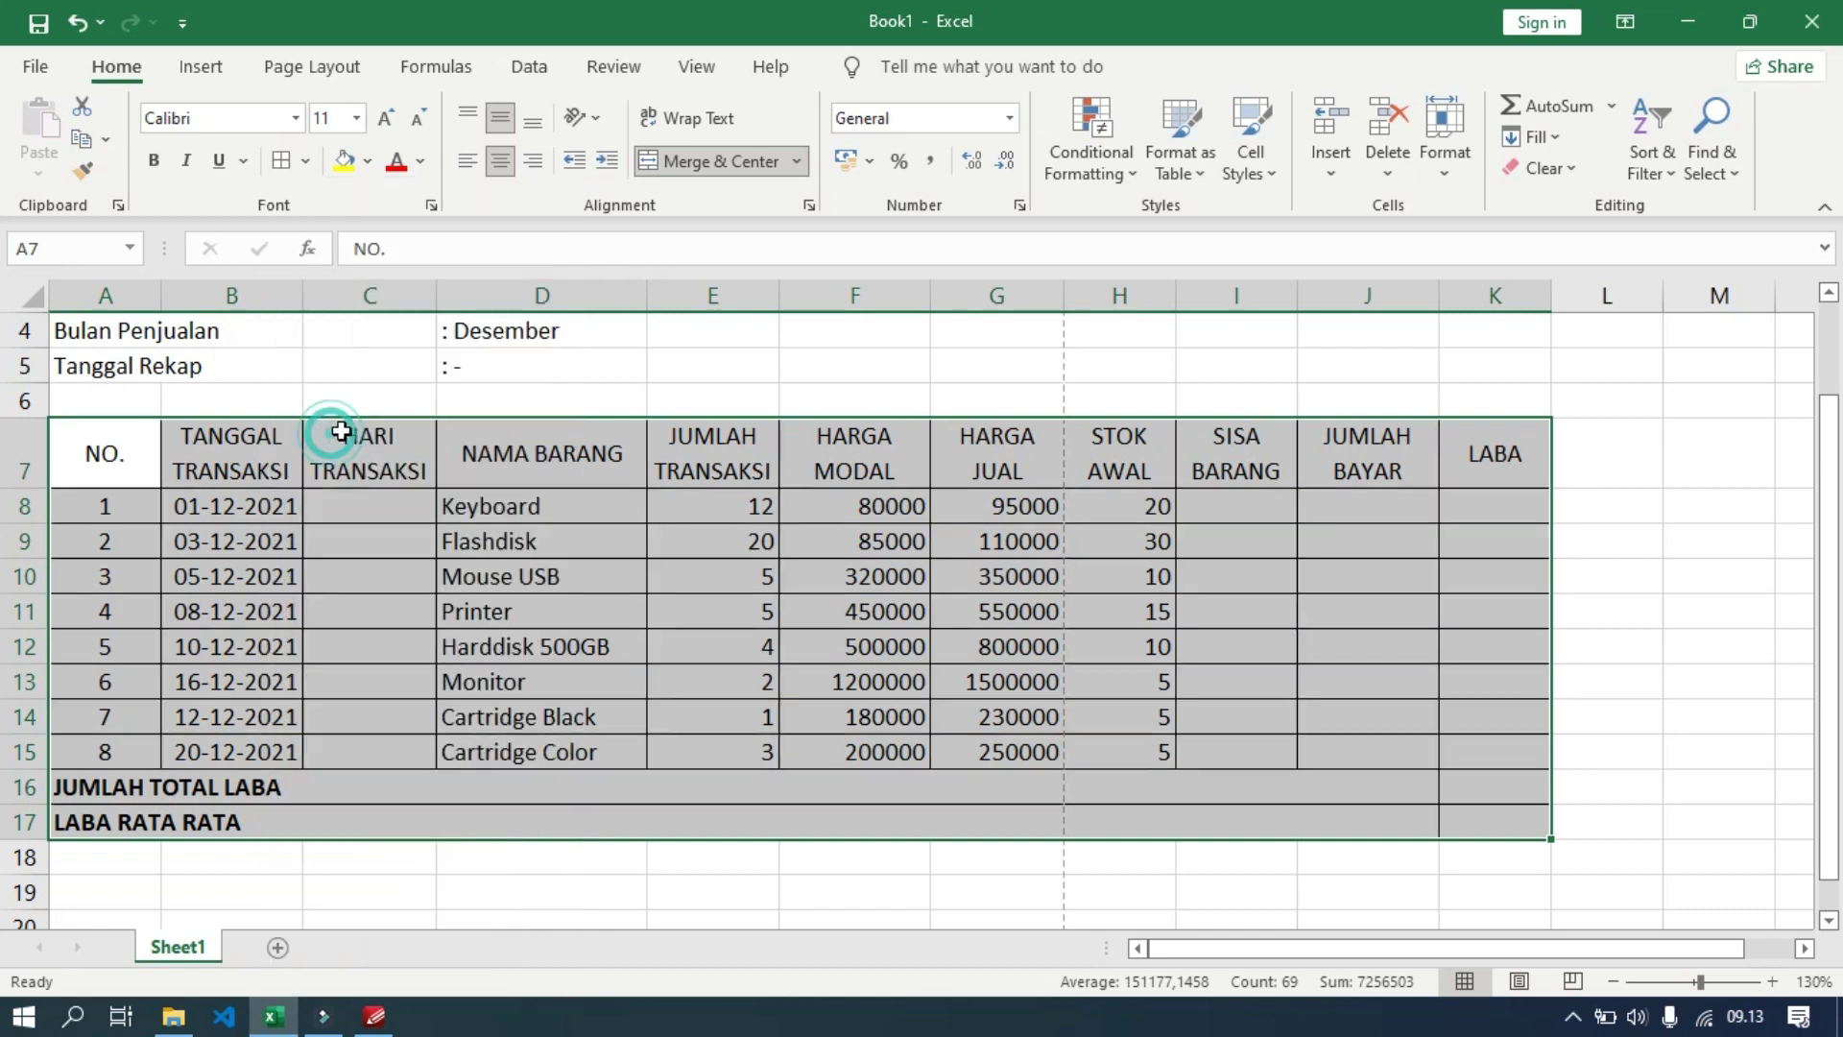
click(691, 875)
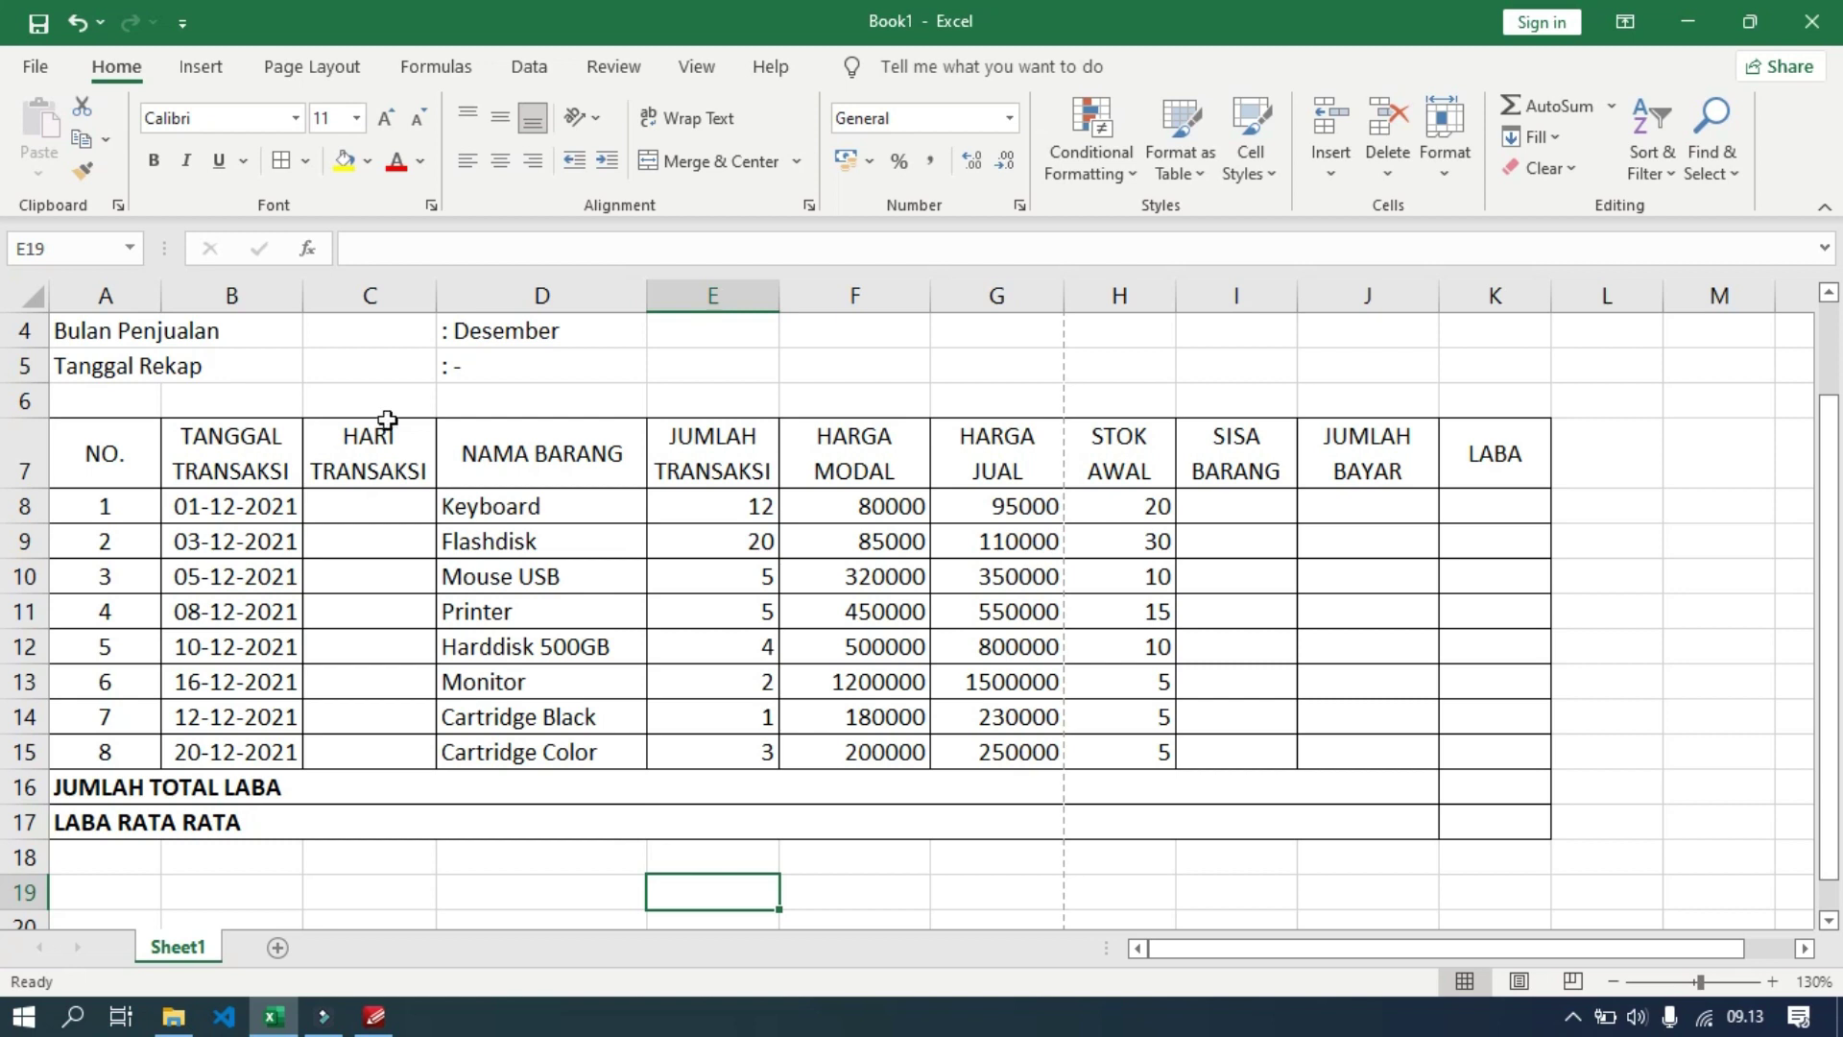
Check the bordered table in print preview, close it, and compare against the reference PDF.
click(35, 68)
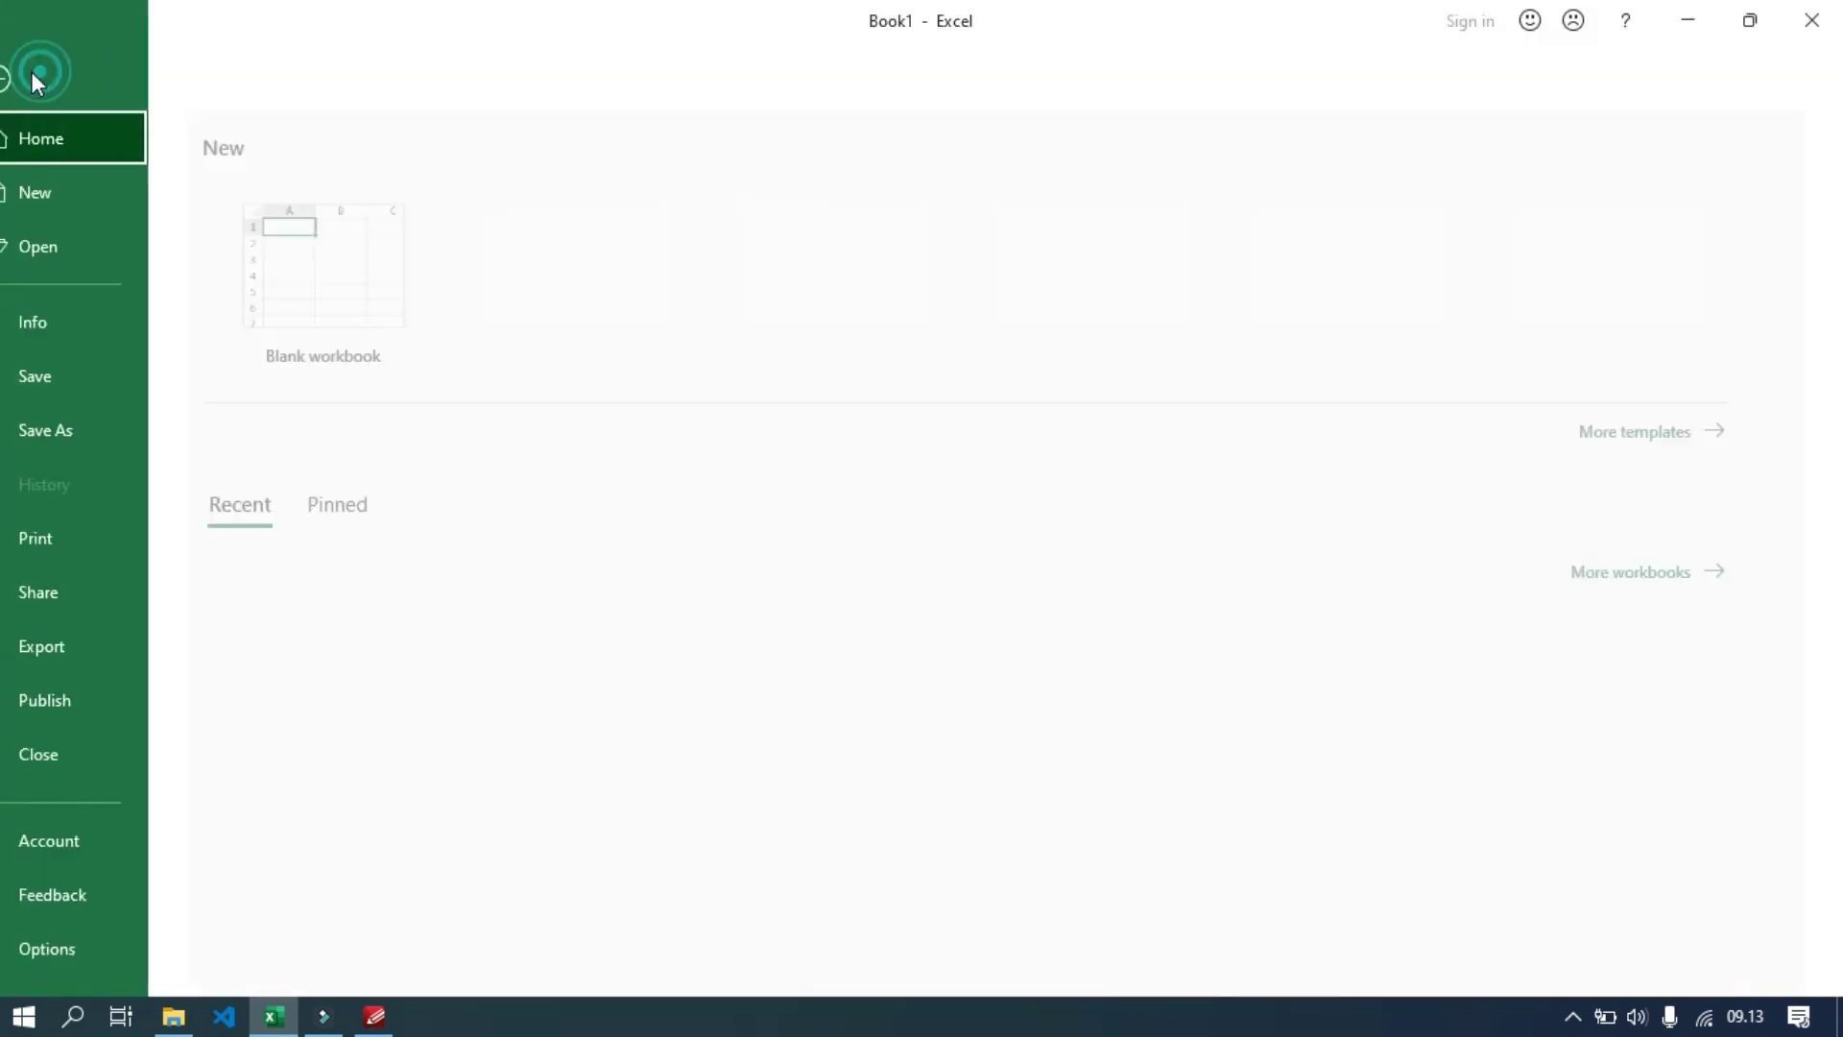
click(21, 545)
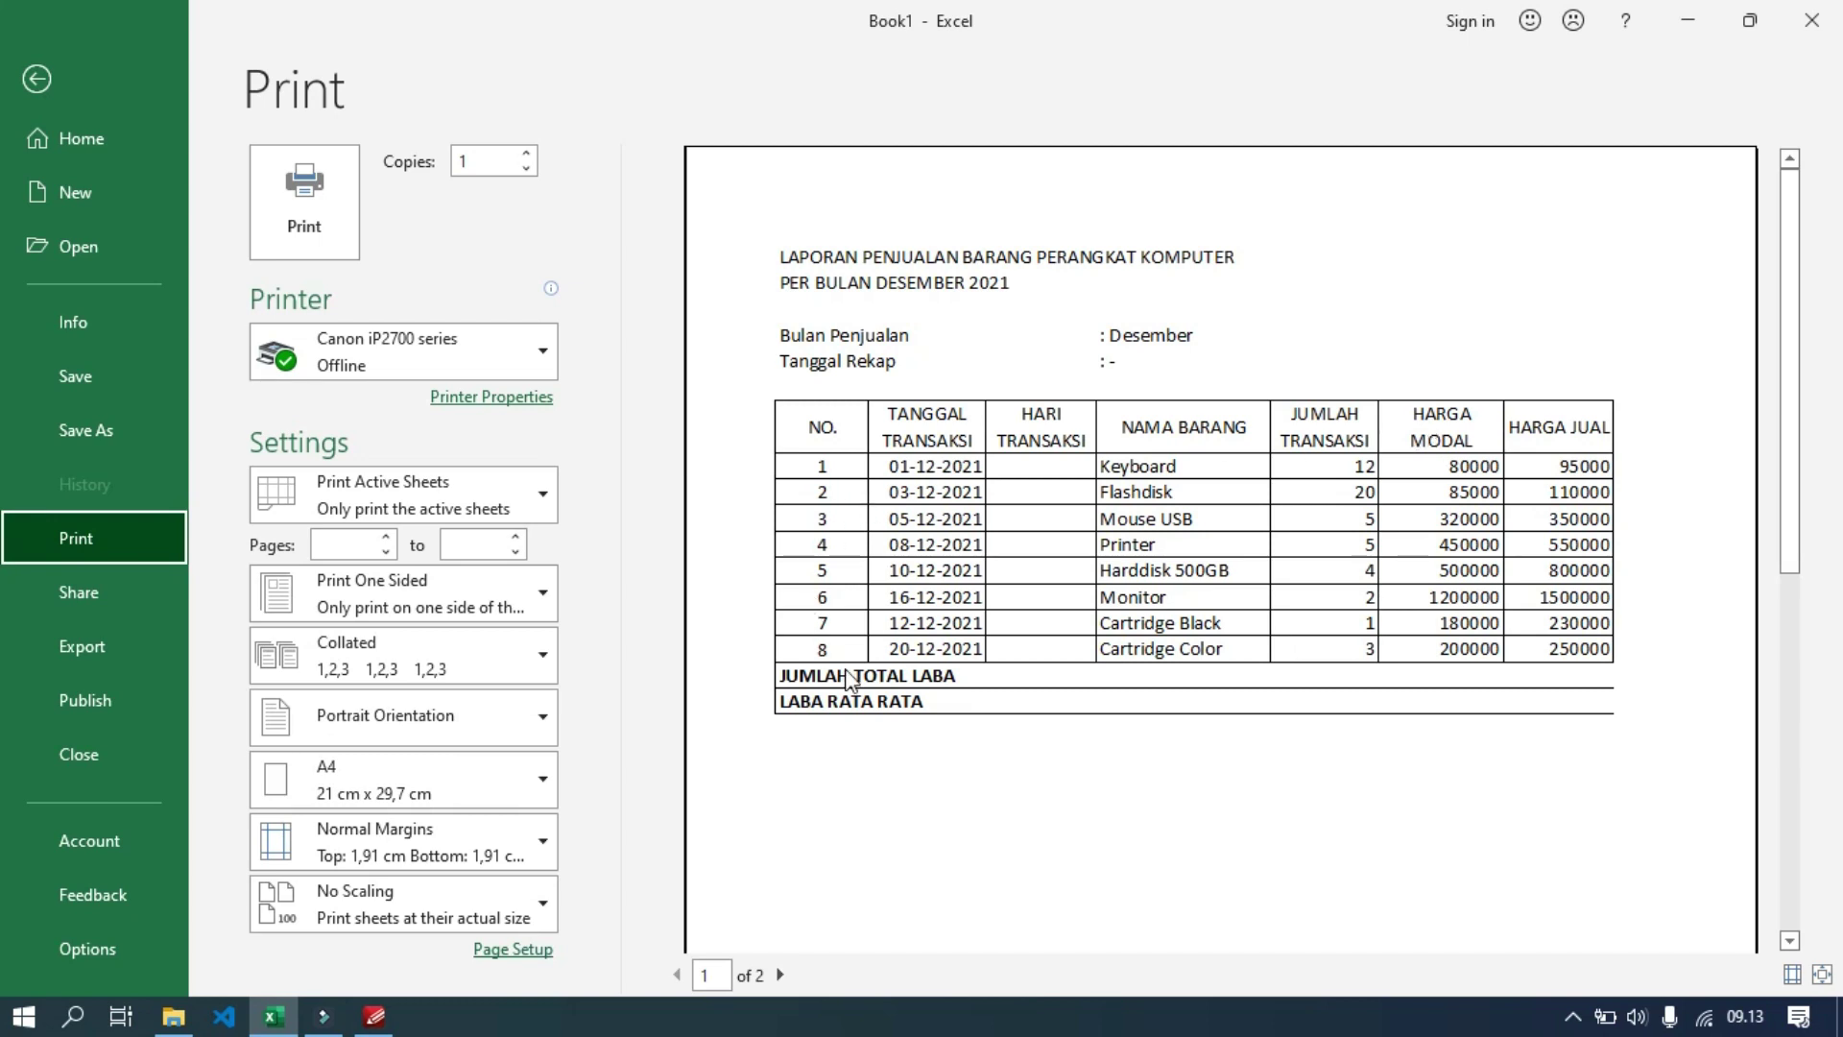
click(34, 79)
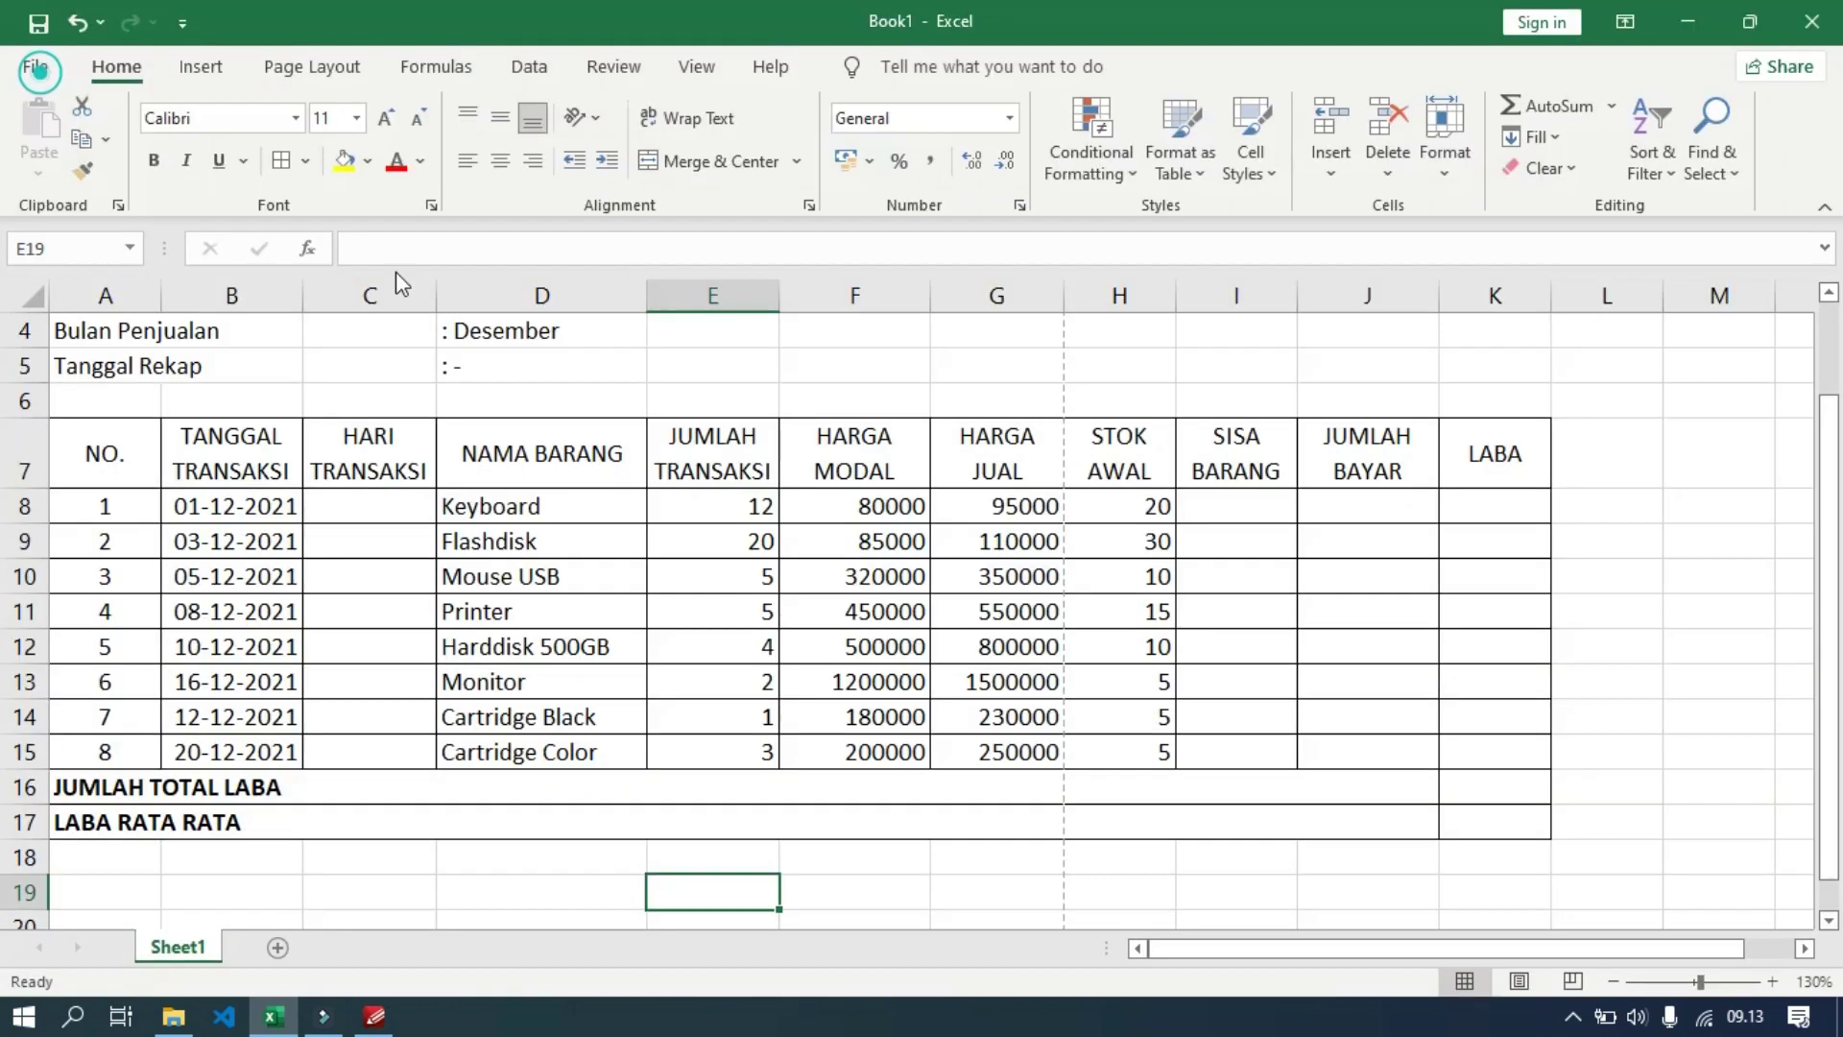
click(375, 1018)
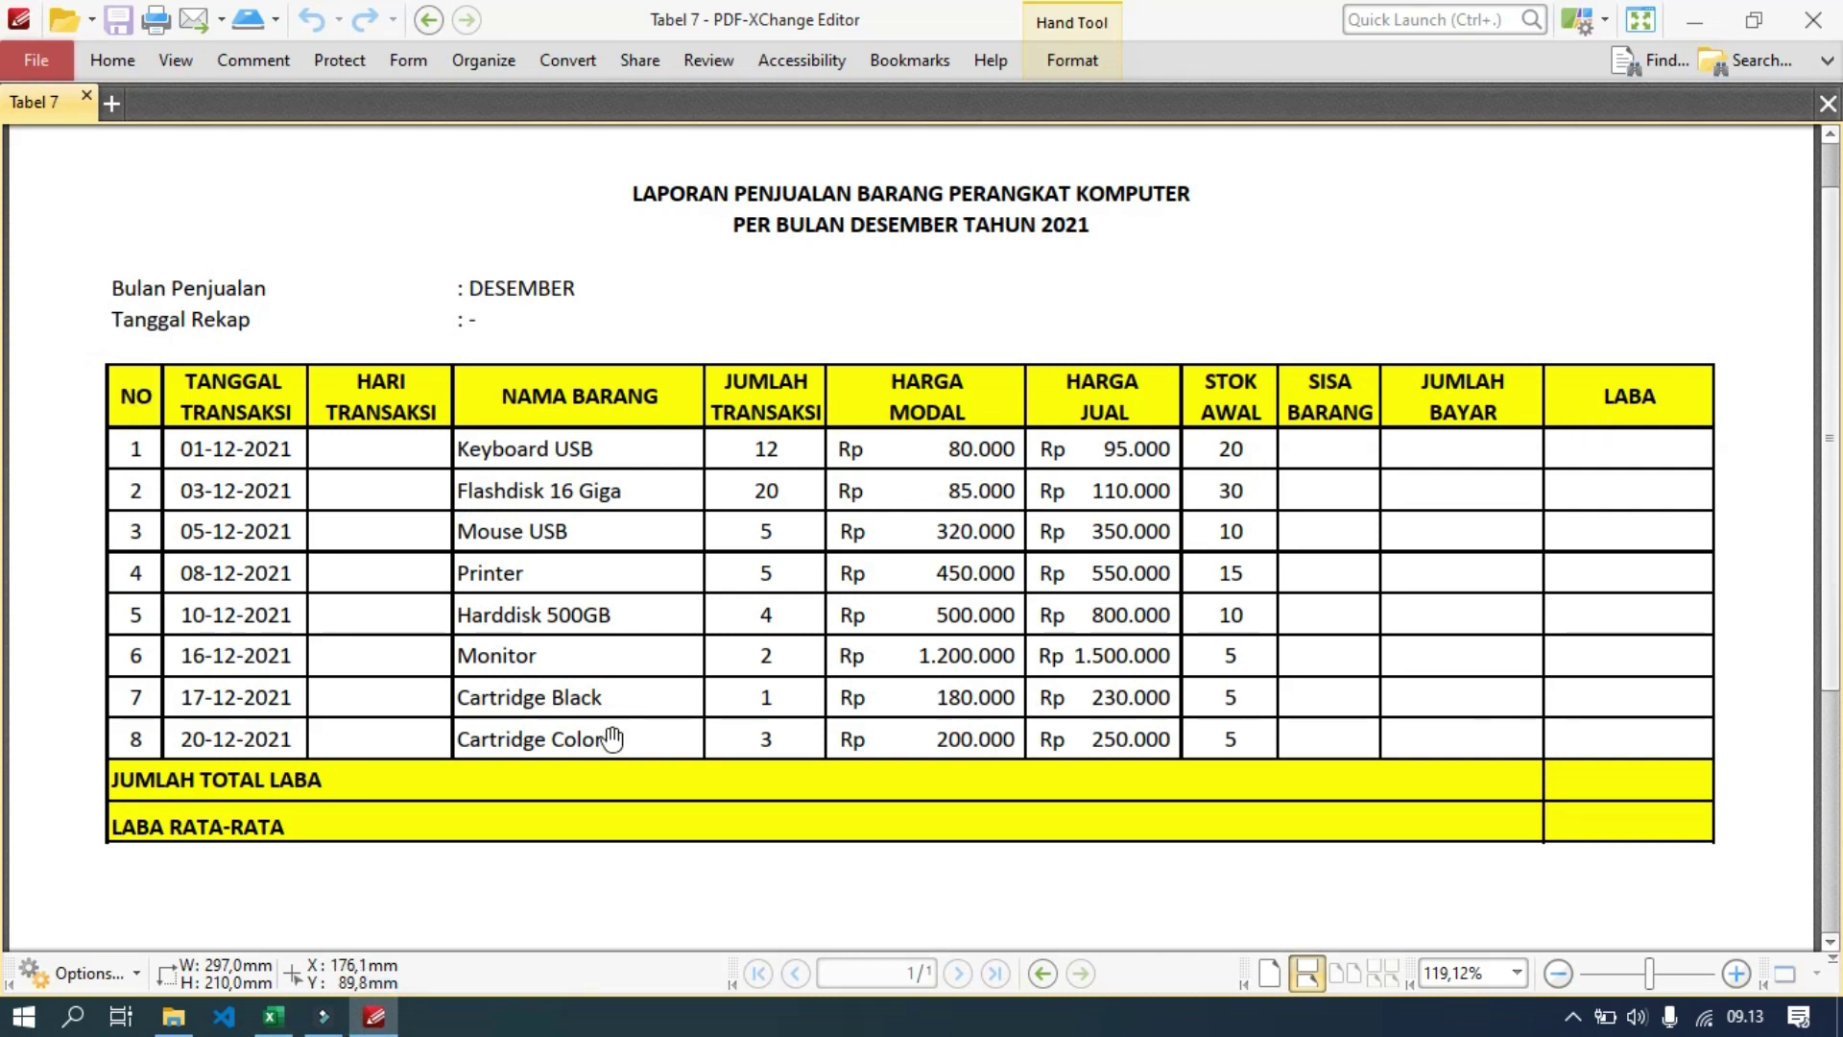
click(274, 1017)
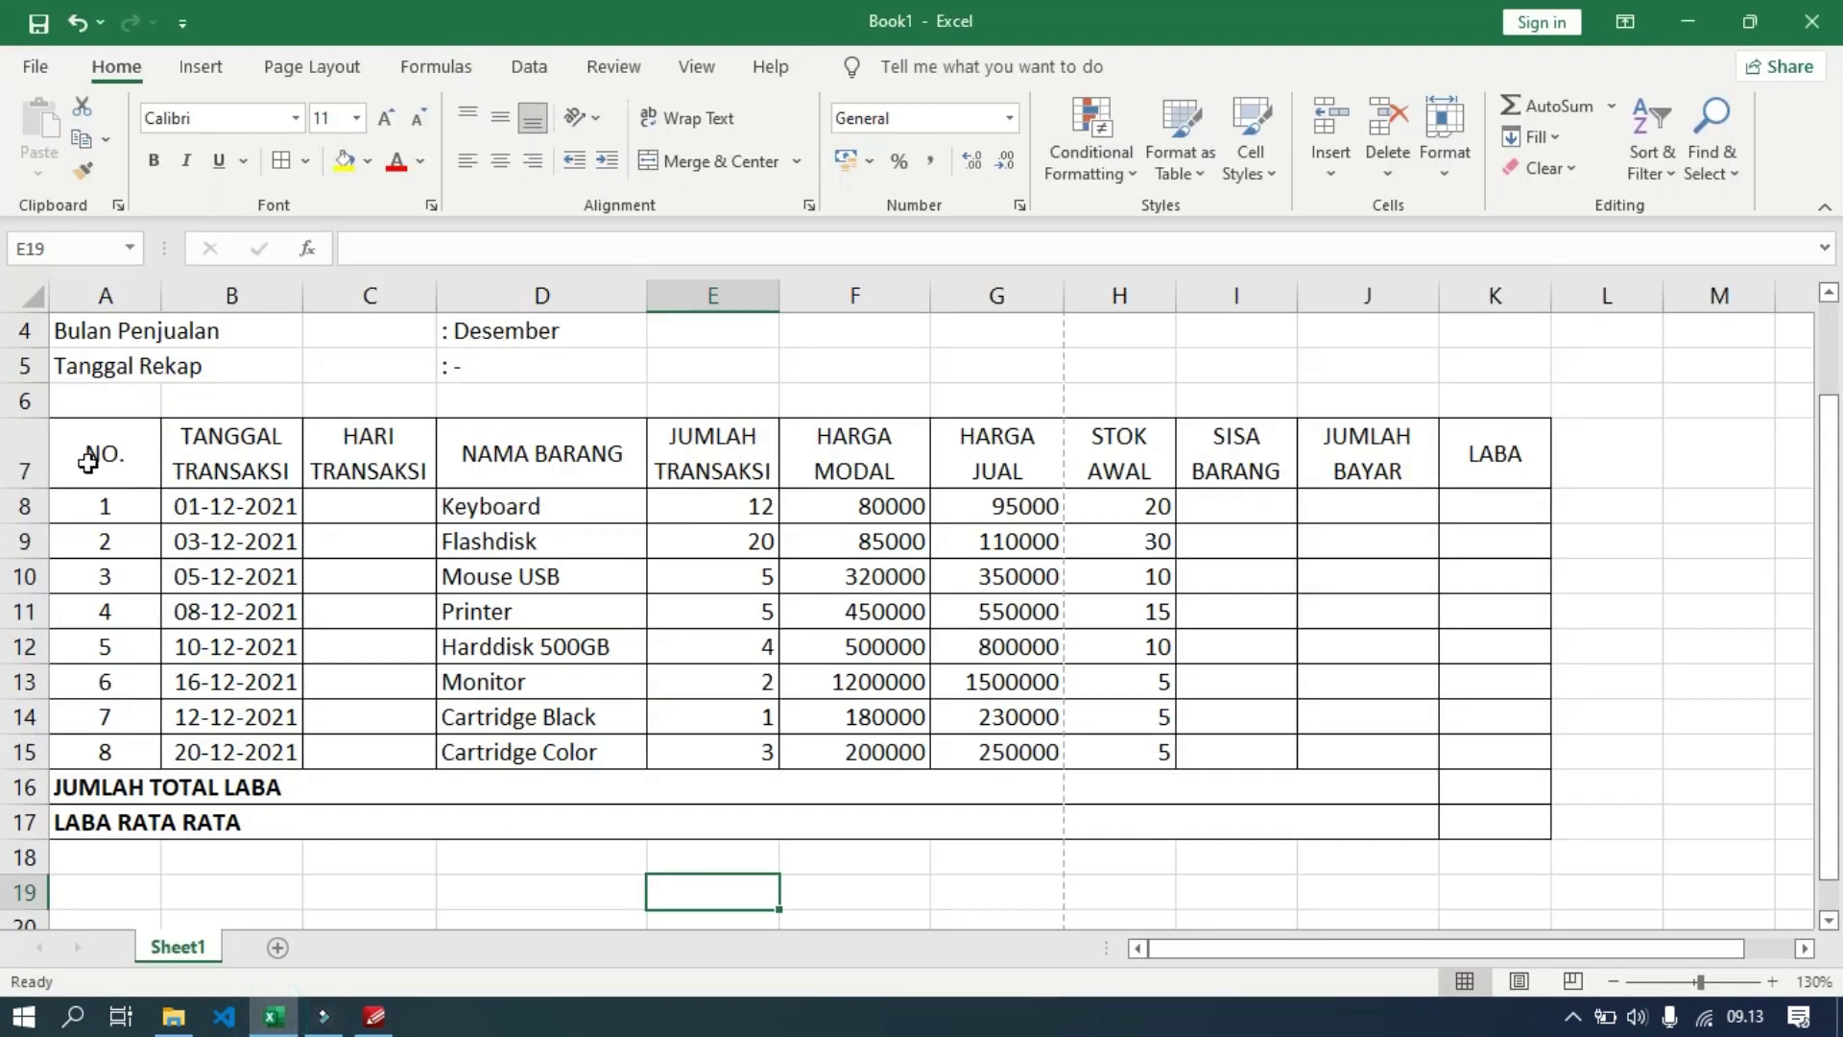
Give header row A7:K7 a yellow fill and bold labels.
drag(91, 457, 1540, 468)
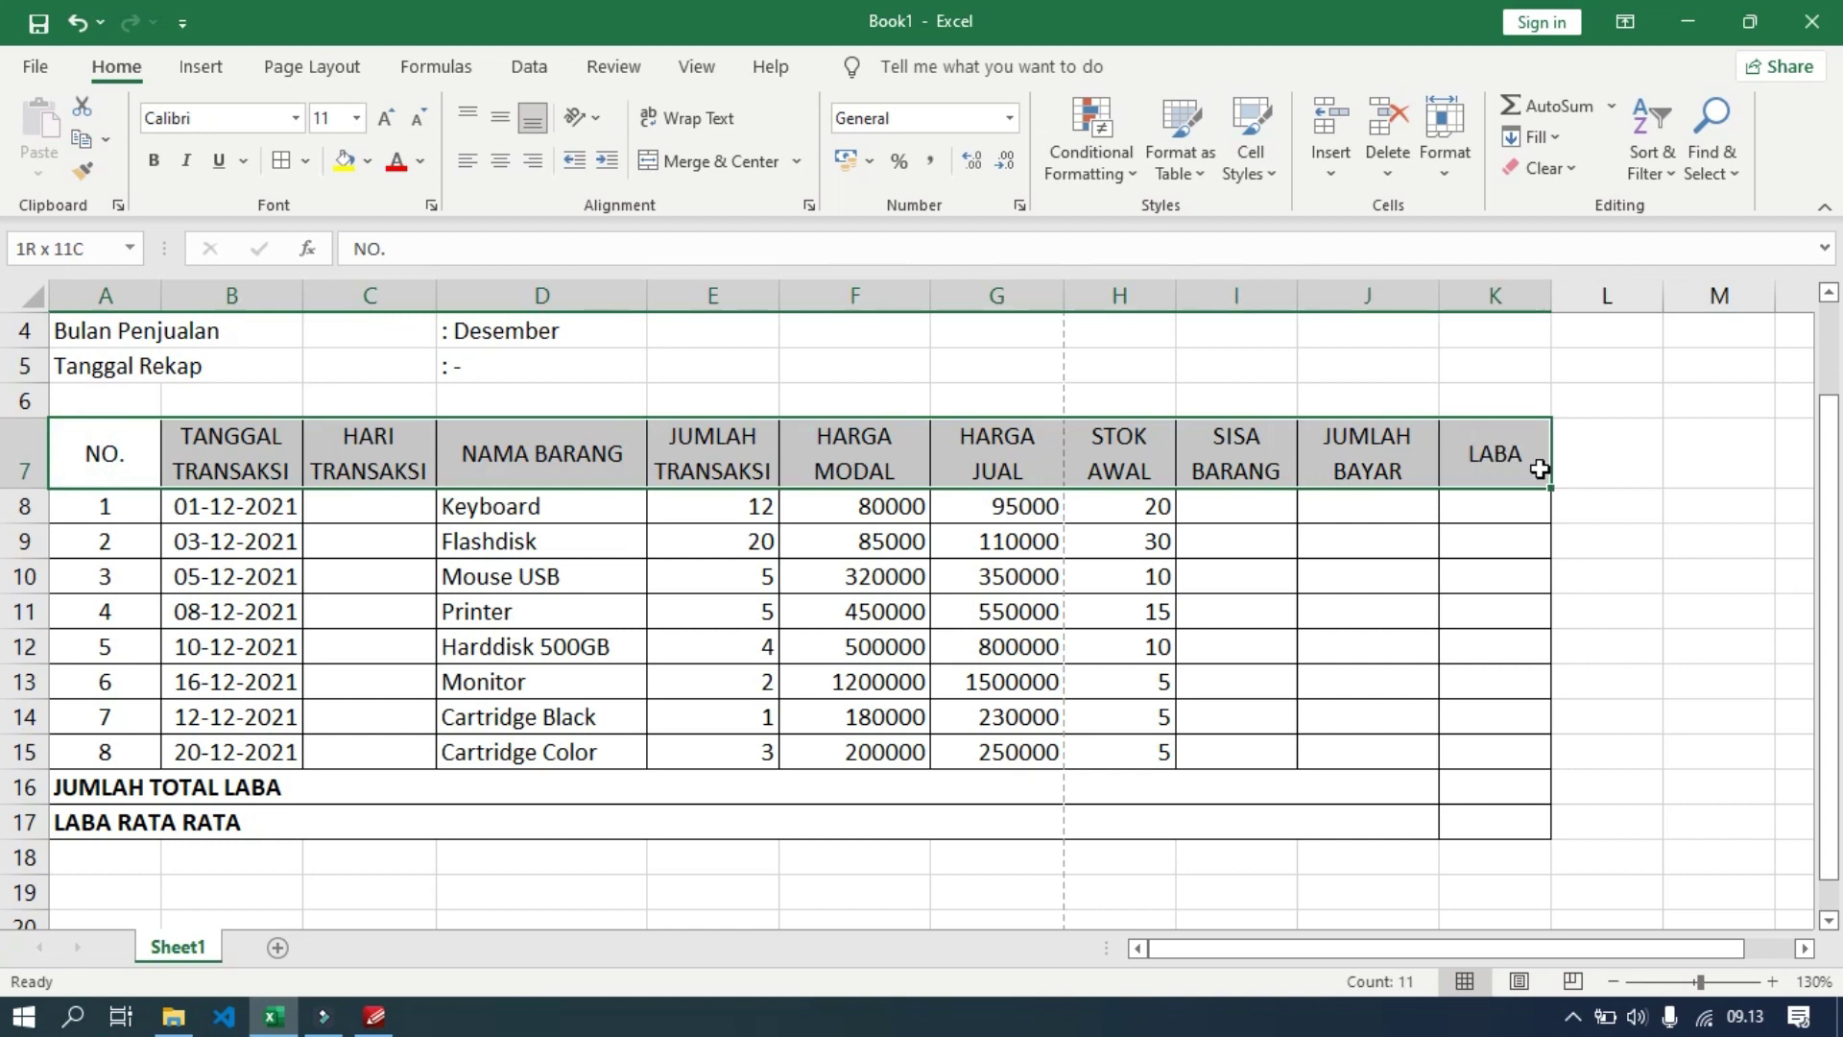
drag(1540, 469, 1543, 472)
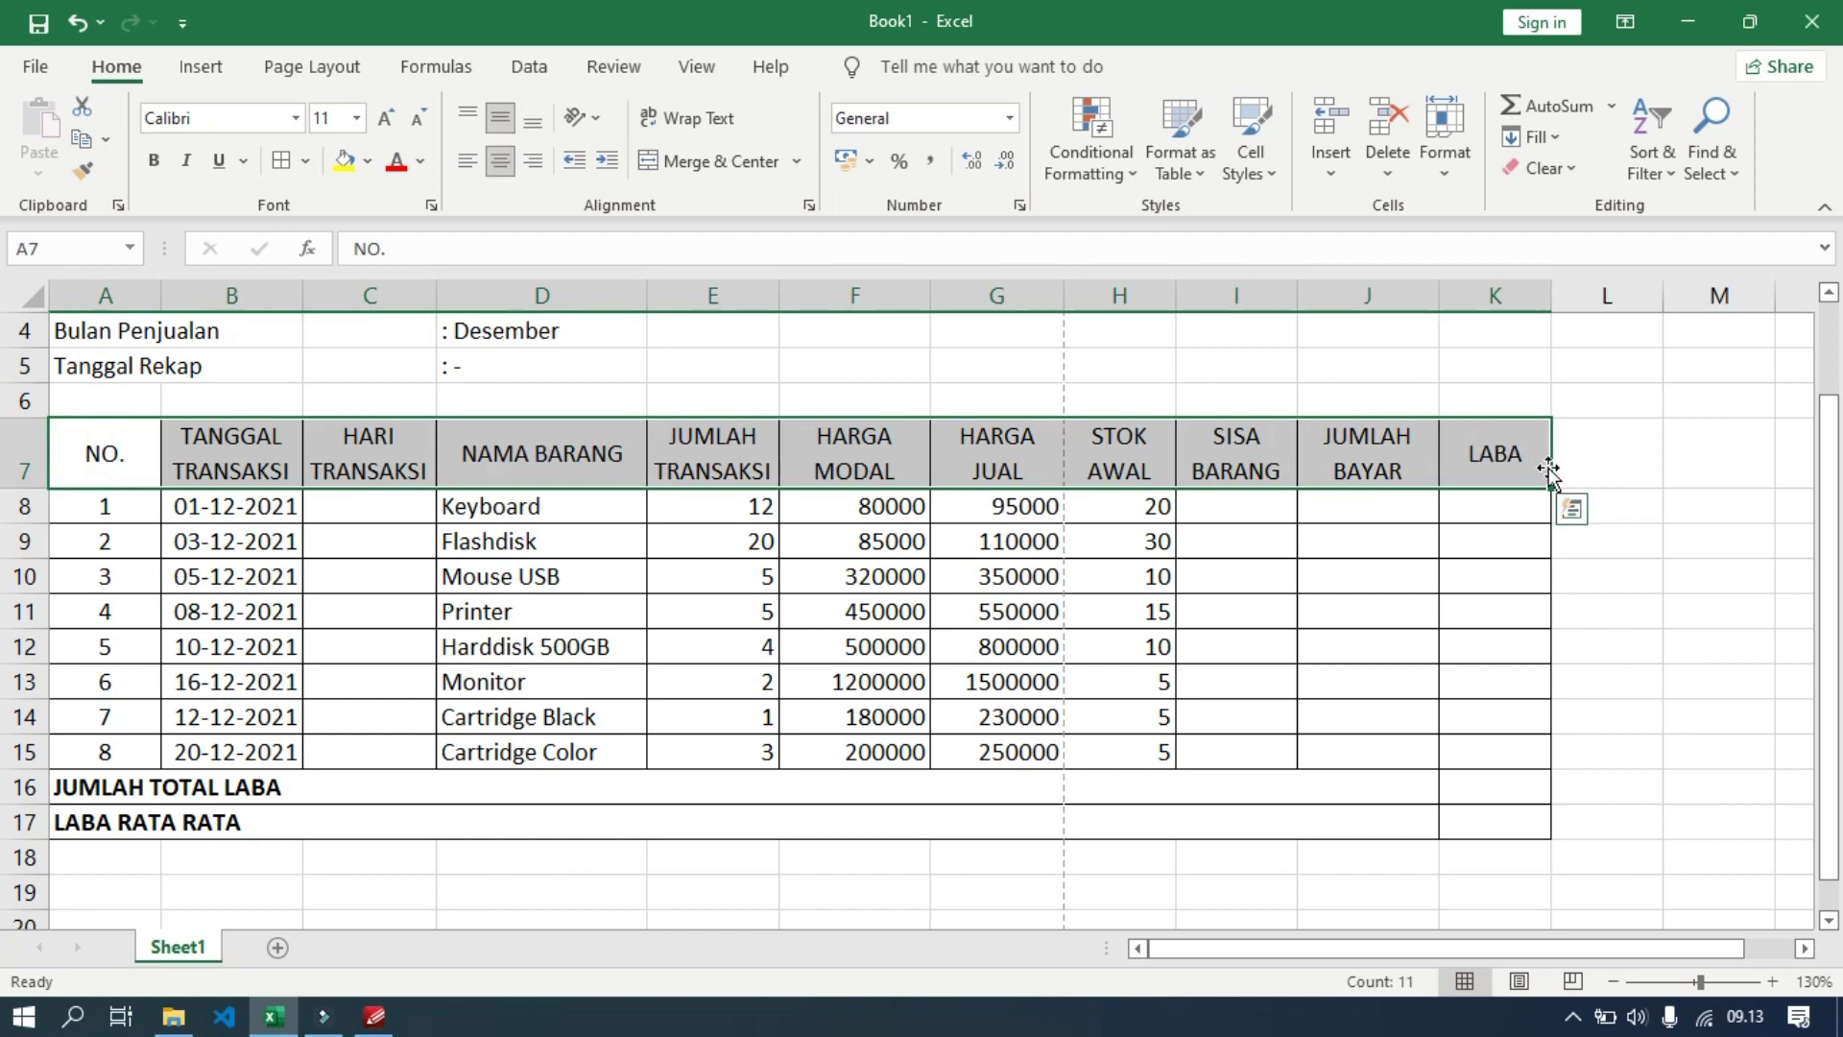
click(344, 170)
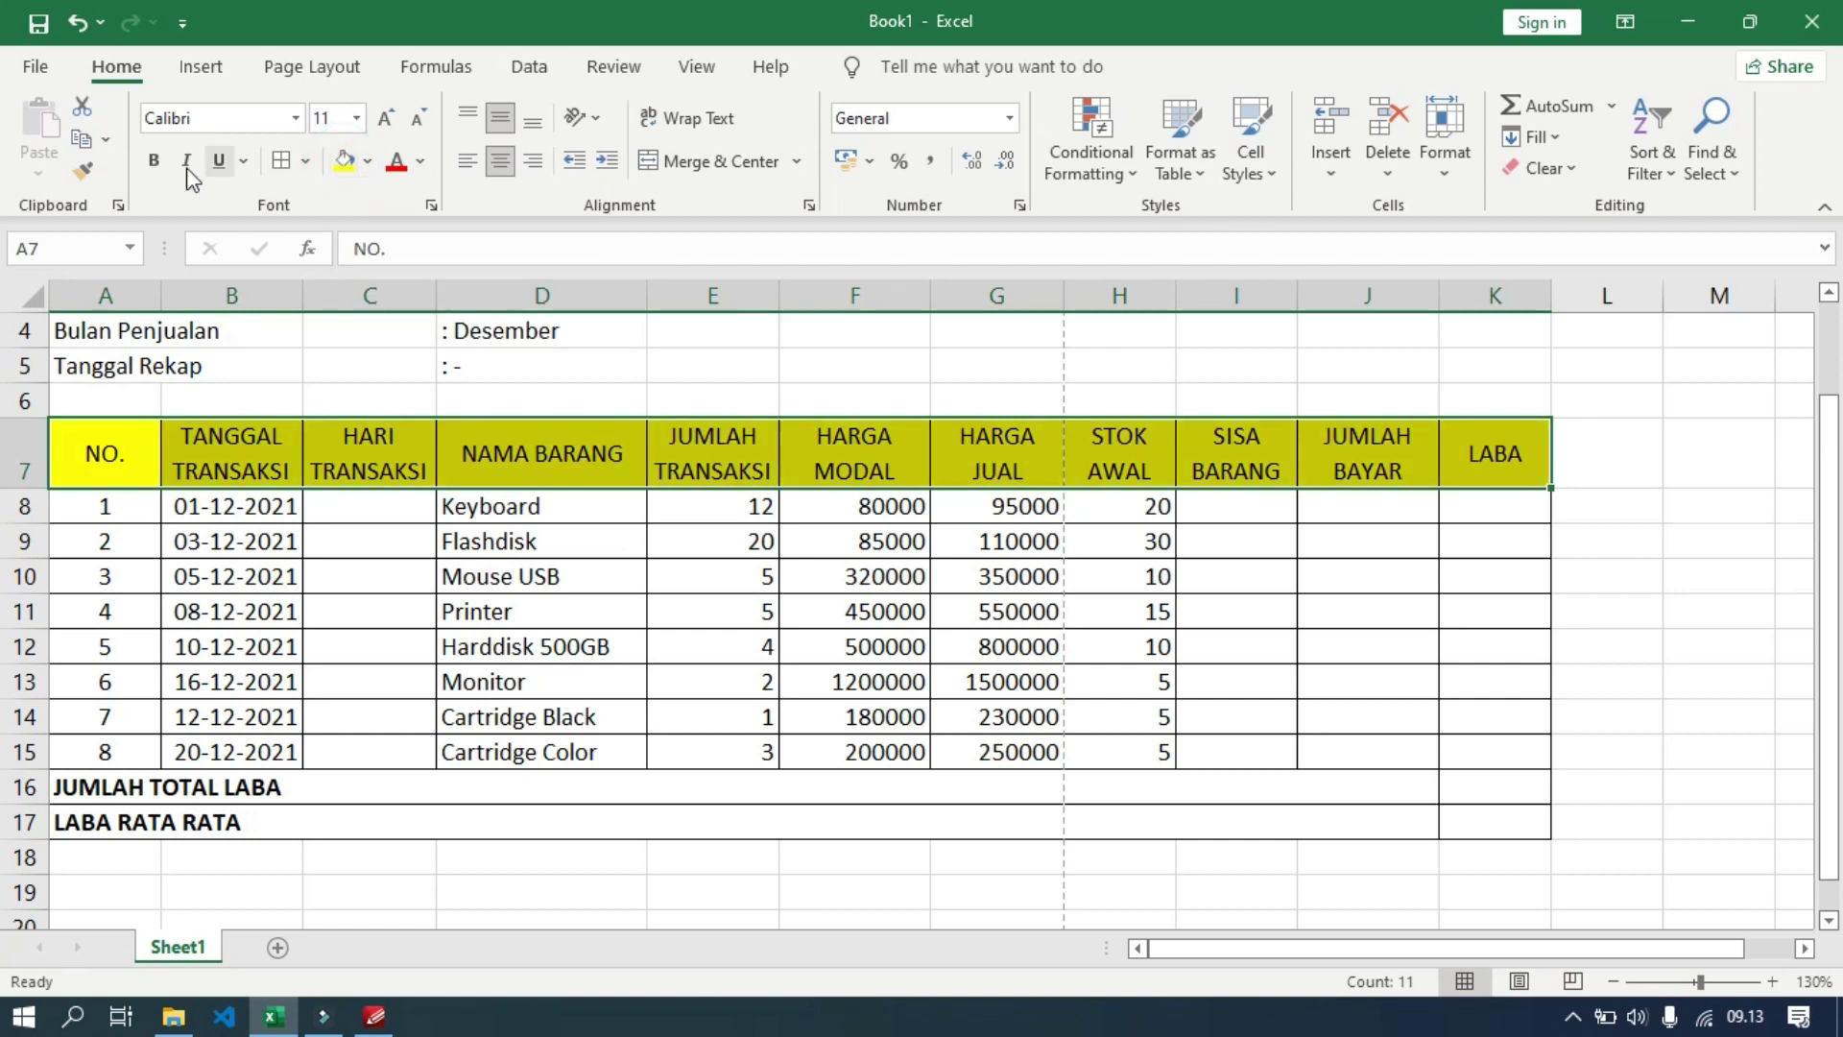
click(153, 161)
Narrow column A to fit the row numbers and select the two total rows below.
click(393, 616)
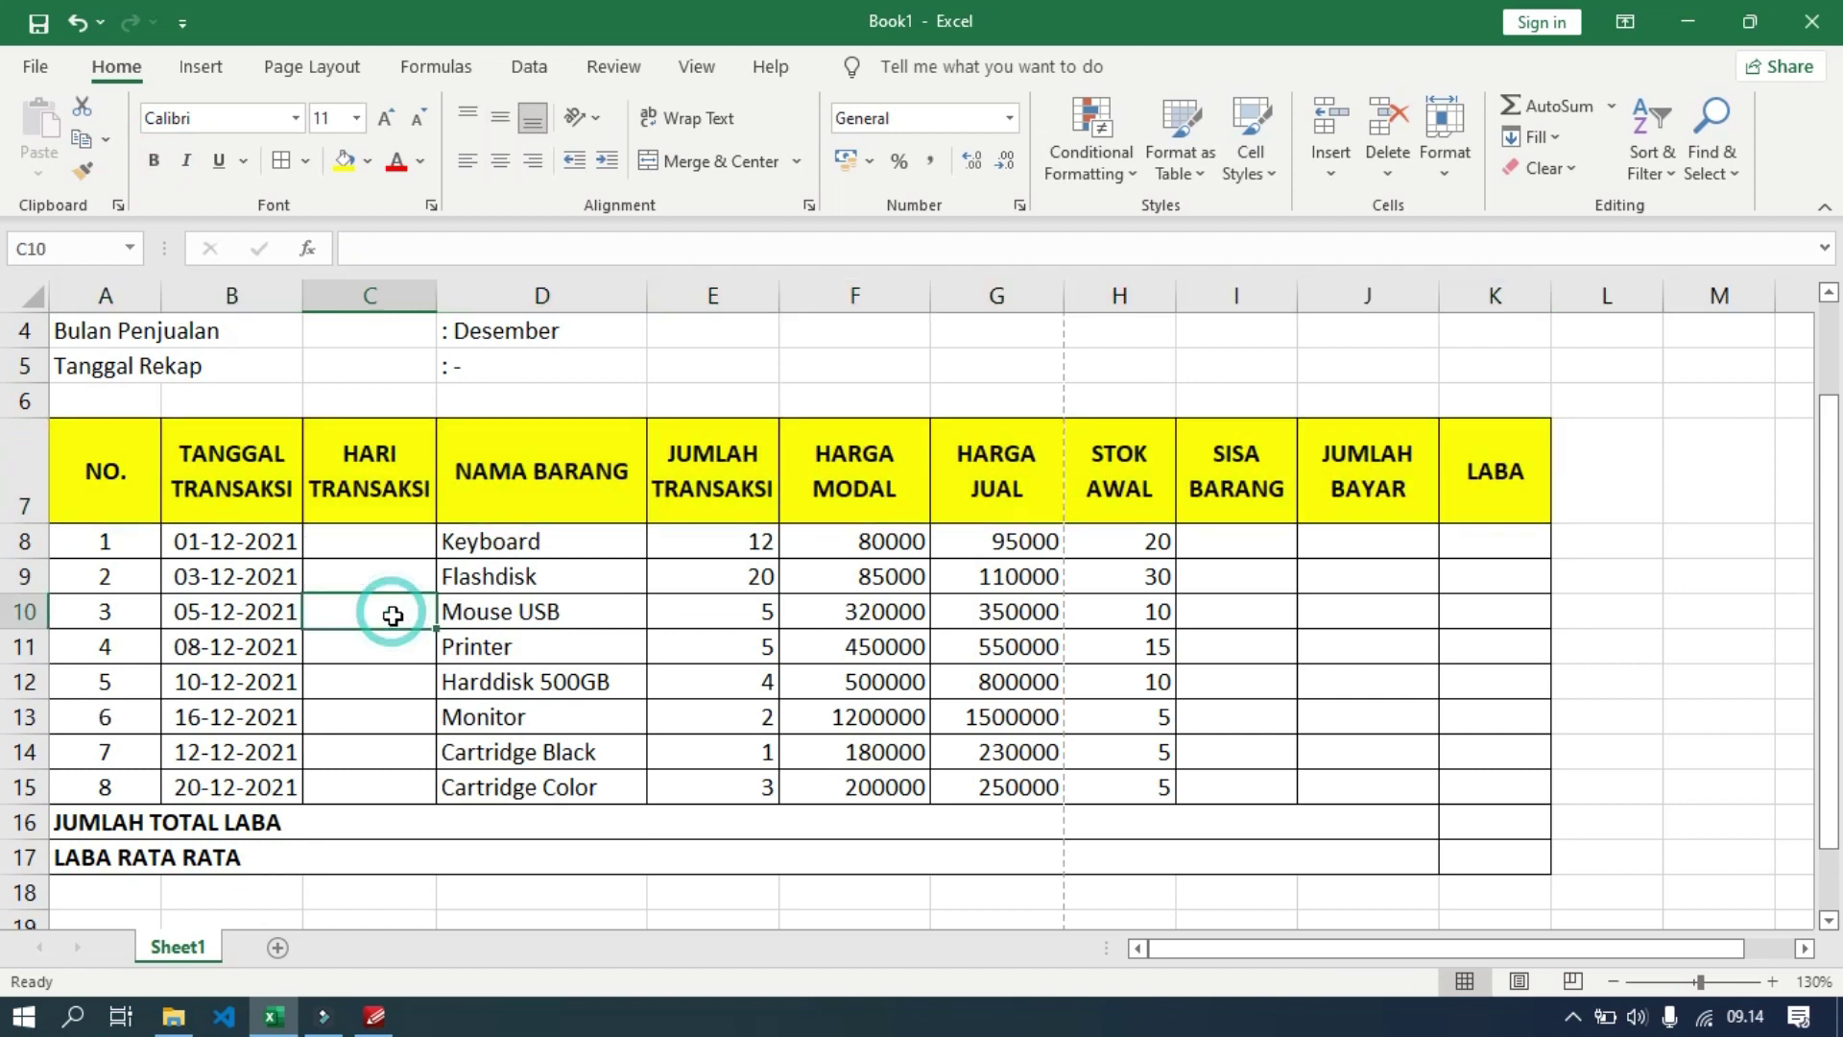
drag(162, 296, 115, 300)
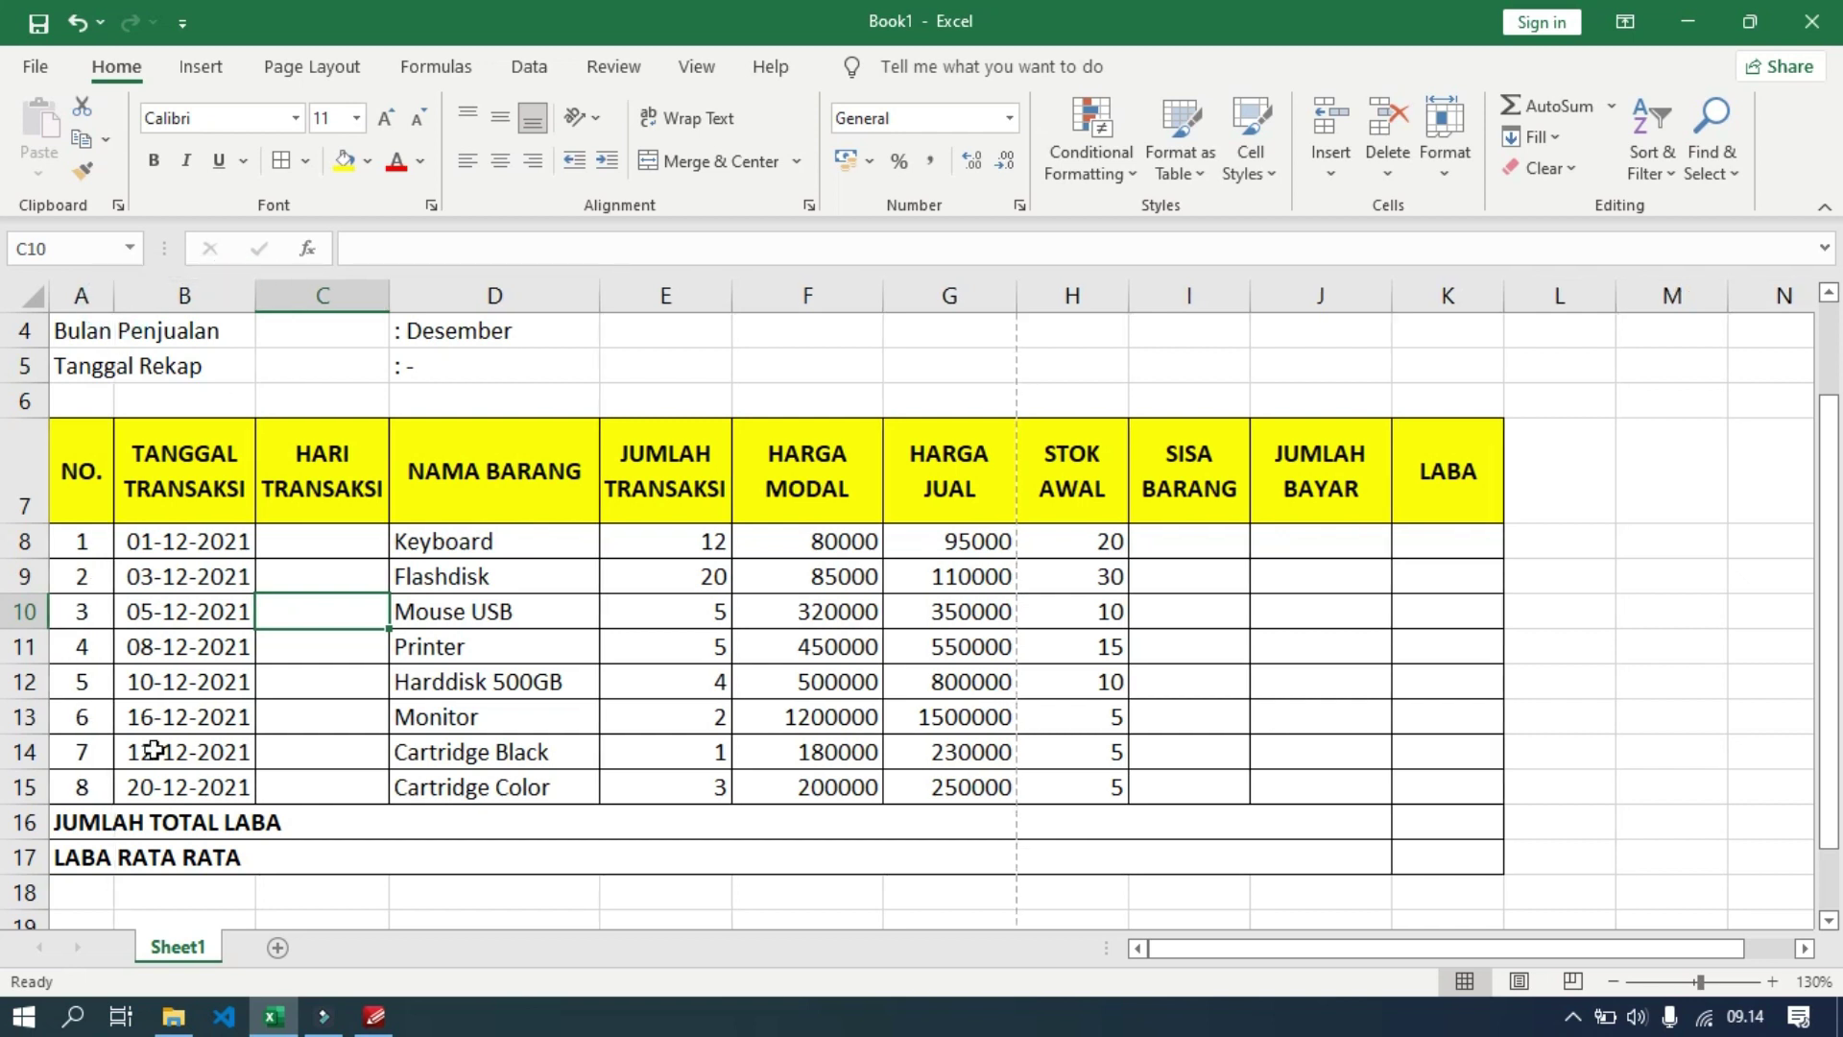
mouse_move(82, 820)
mouse_down()
mouse_move(1449, 838)
mouse_move(1451, 857)
mouse_up()
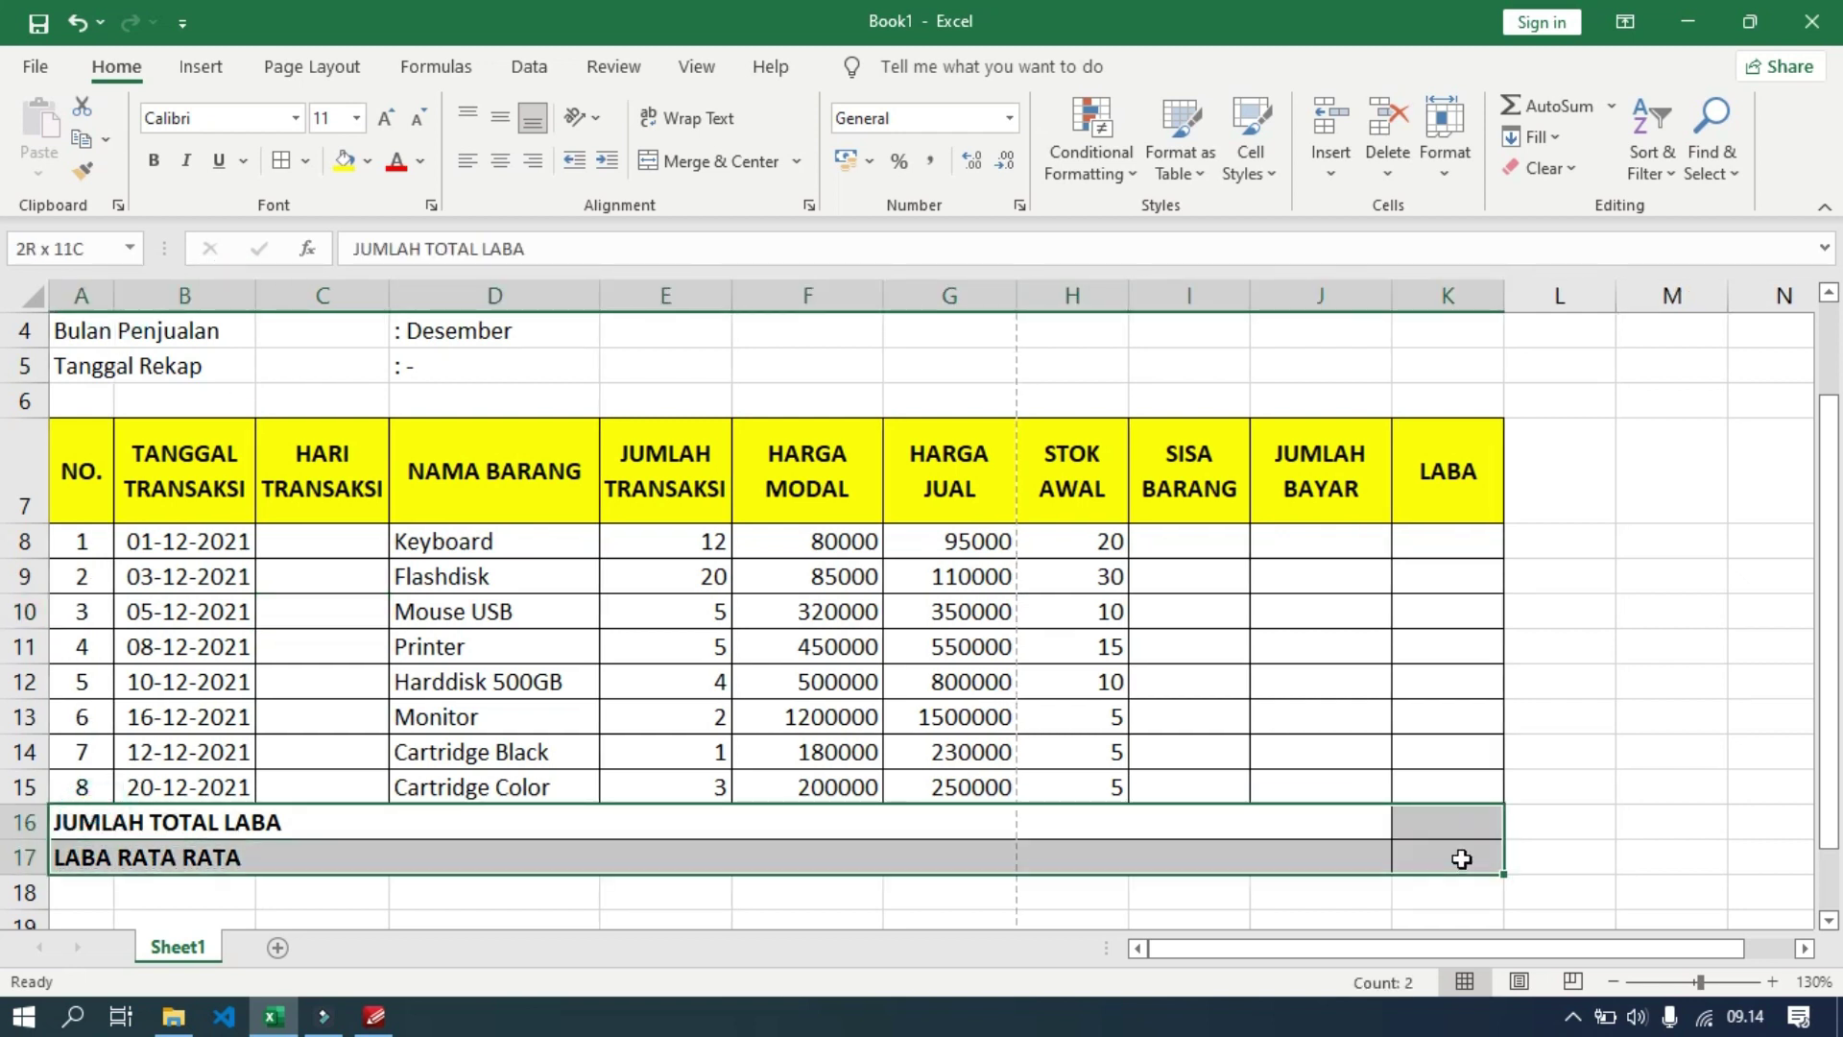
Fill the JUMLAH TOTAL LABA and LABA RATA RATA rows yellow, then return to the sheet's top.
click(345, 163)
click(1604, 703)
key(ctrl+Up)
scroll(1604, 699, down, 2)
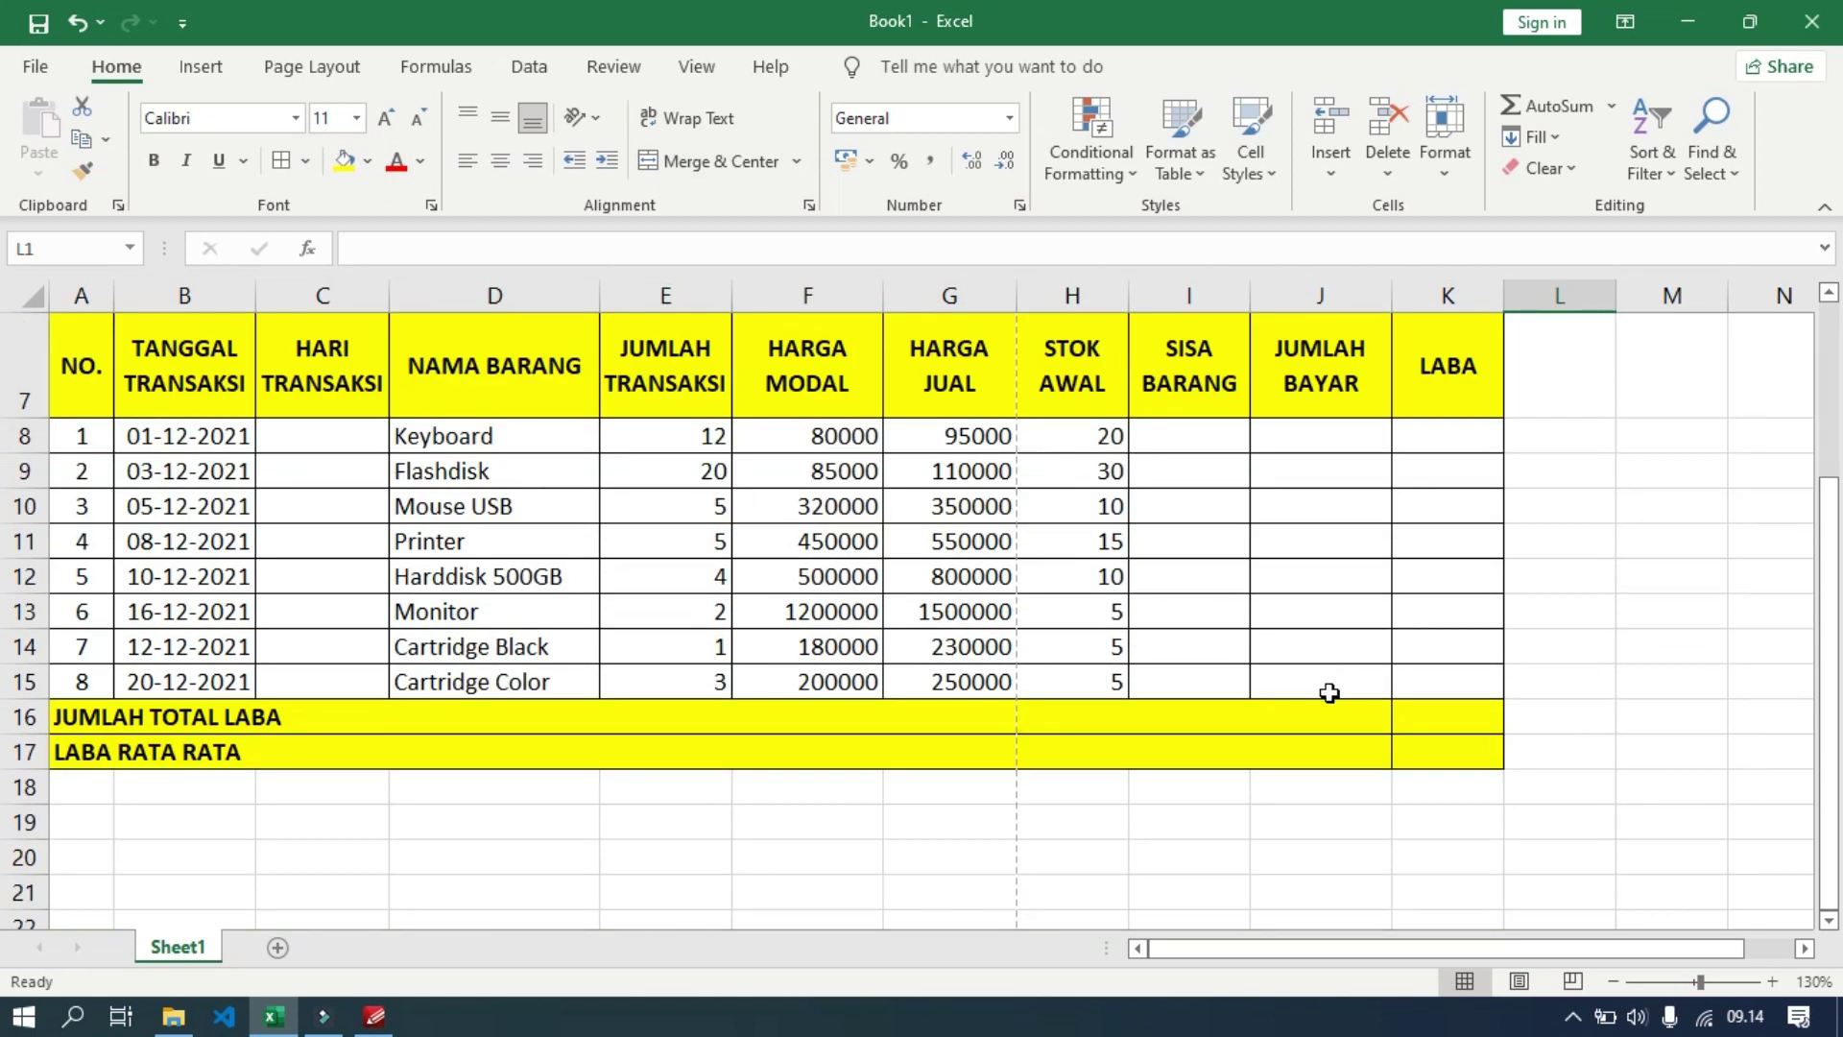
scroll(1328, 691, up, 2)
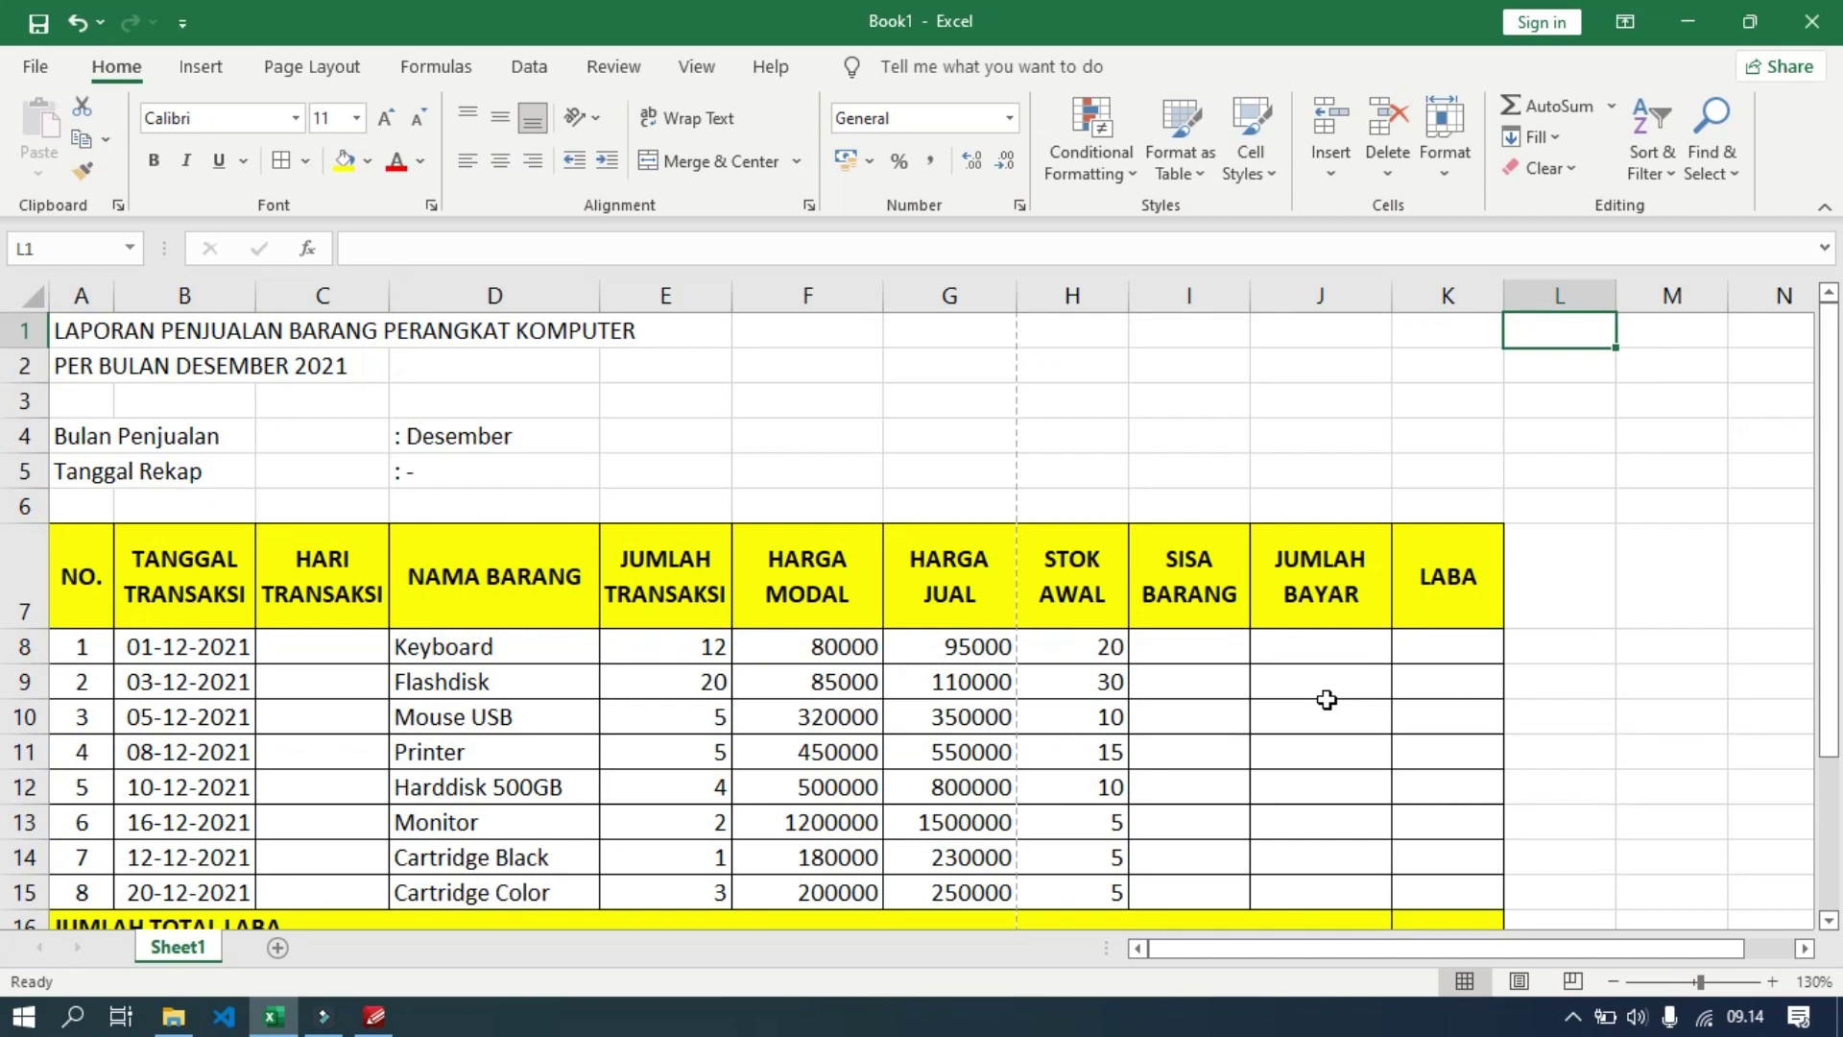
scroll(1327, 700, down, 1)
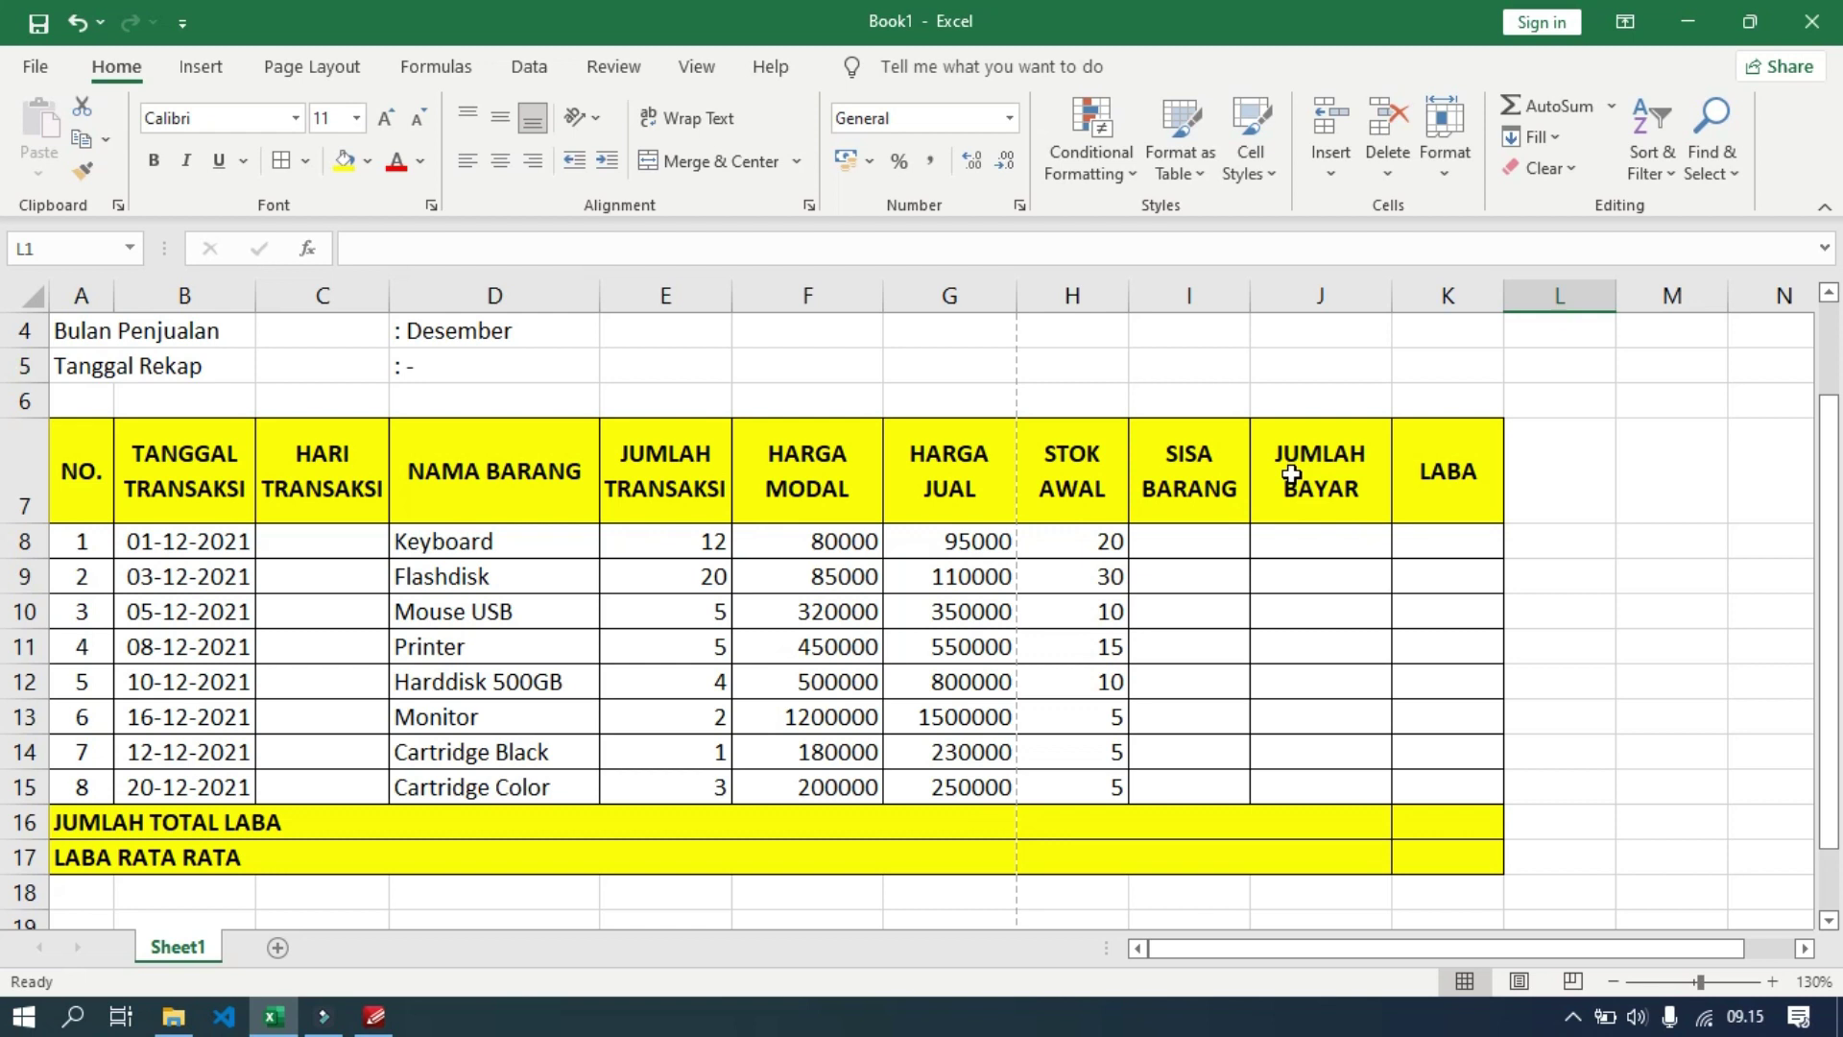
click(36, 67)
click(64, 536)
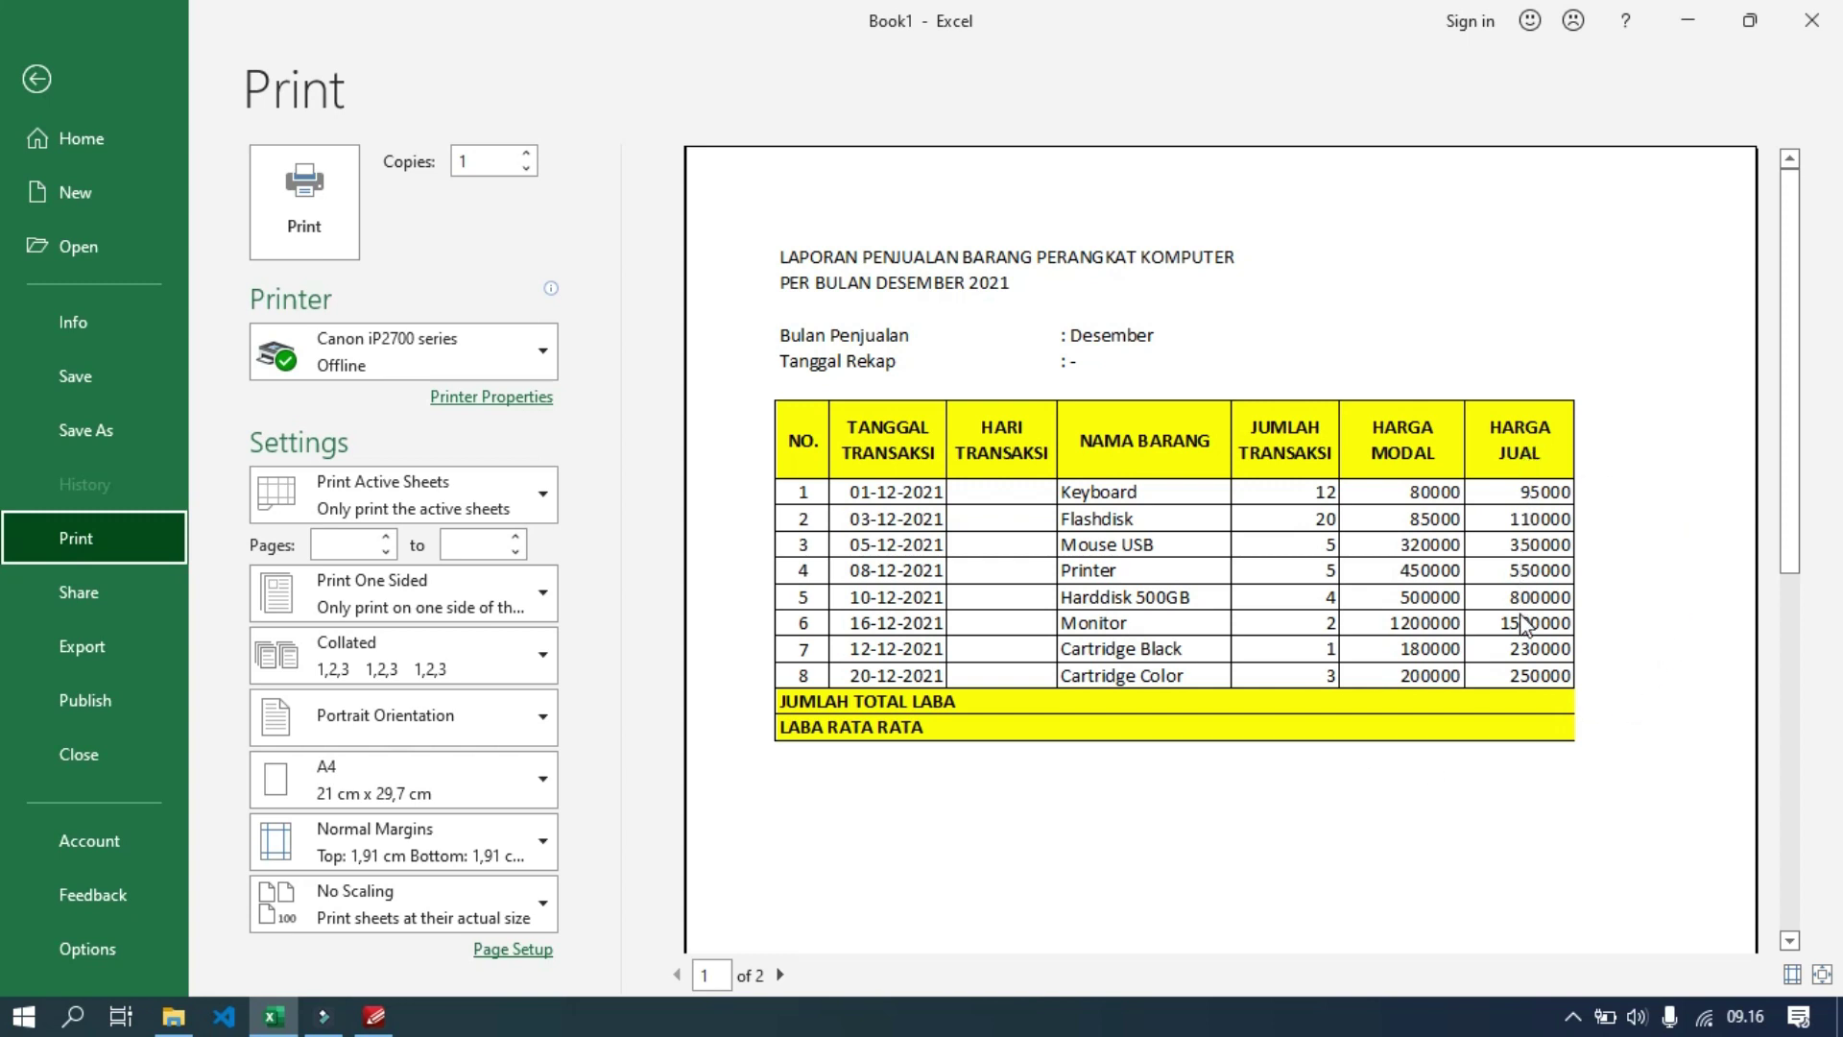
click(39, 76)
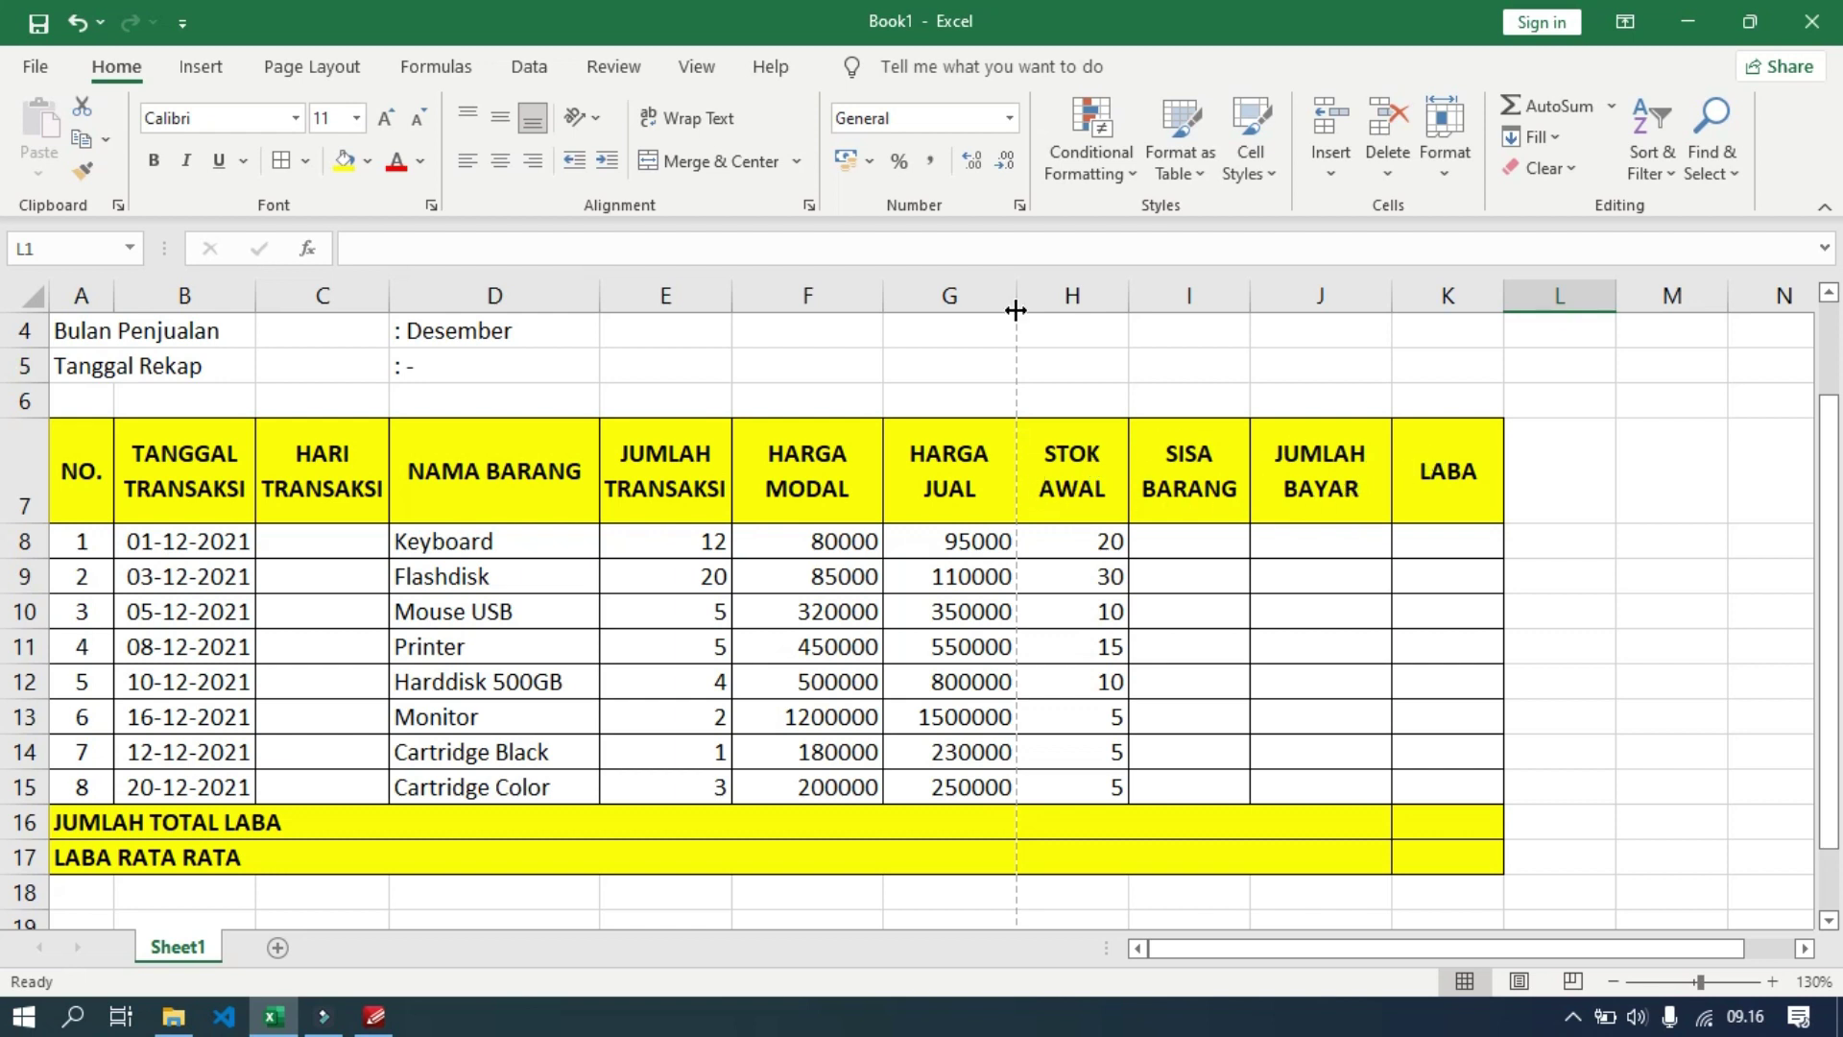
drag(1016, 293, 1016, 293)
click(374, 1017)
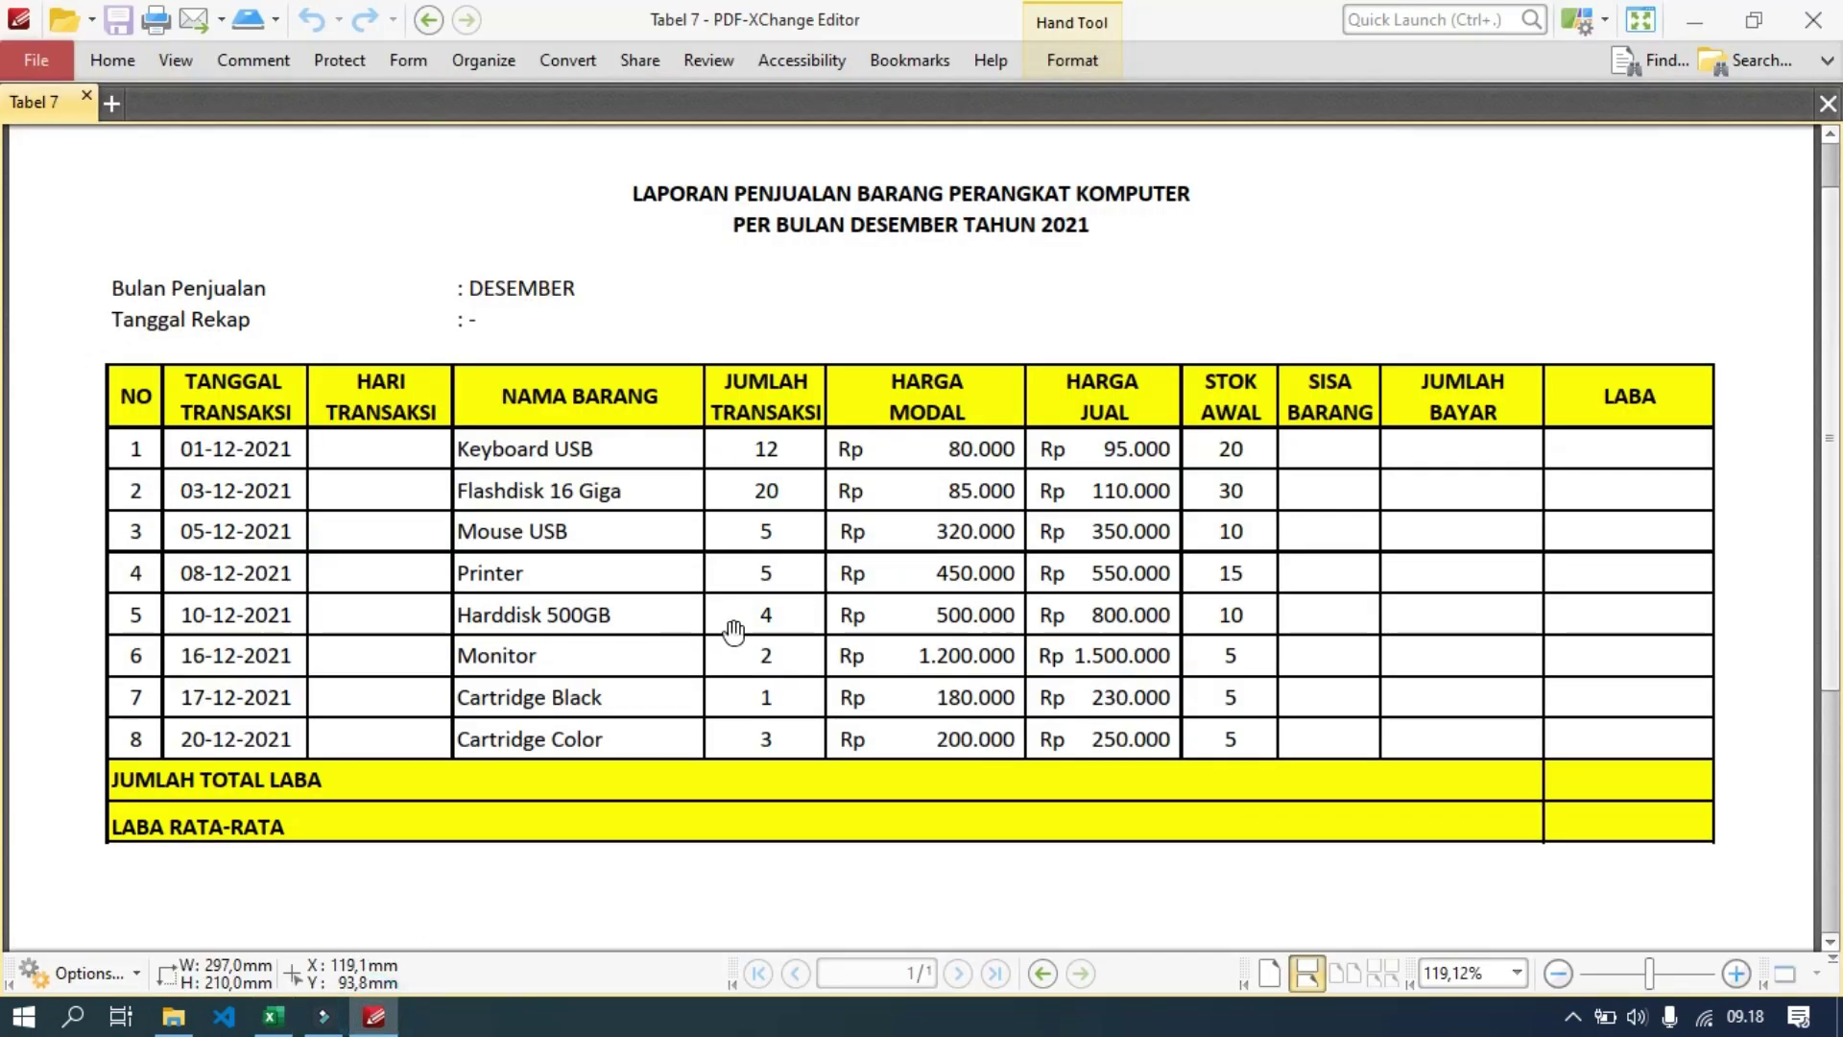
scroll(727, 627, up, 1)
scroll(722, 625, down, 1)
scroll(725, 622, down, 1)
scroll(727, 615, down, 1)
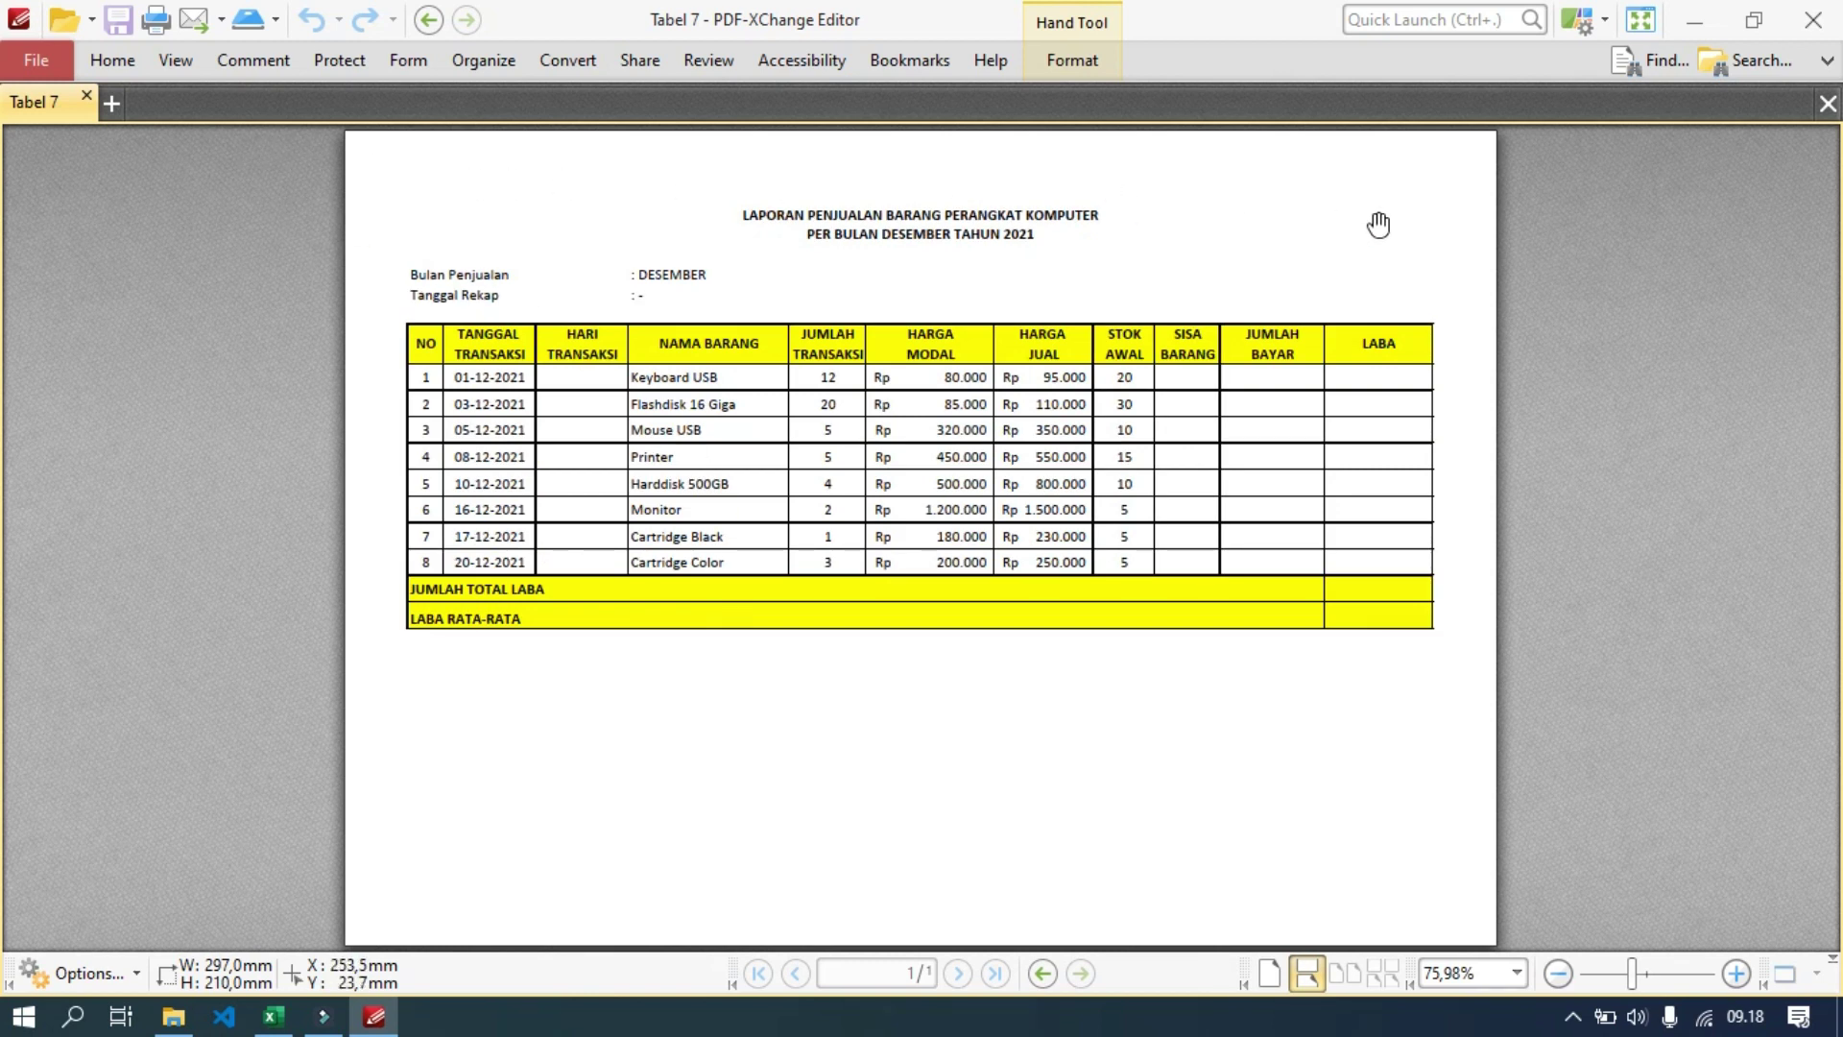
click(272, 1023)
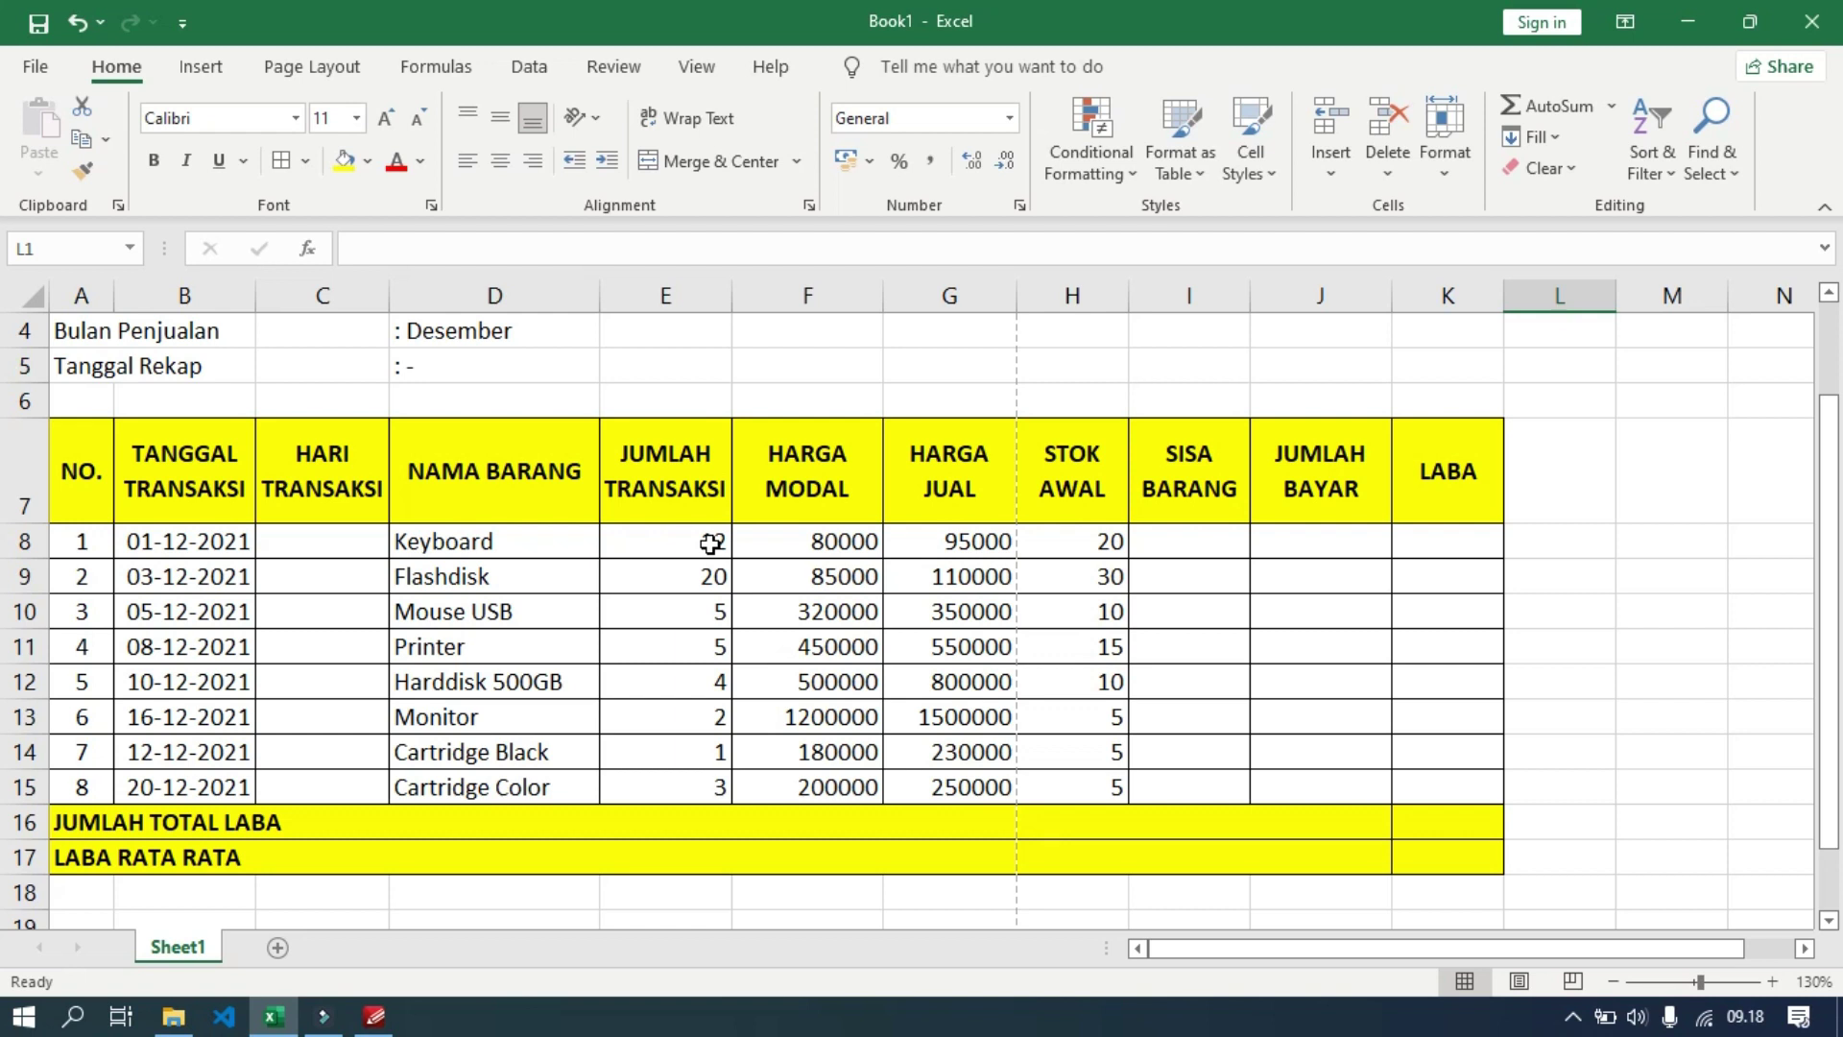
Switch the sheet's page orientation to Landscape.
click(300, 72)
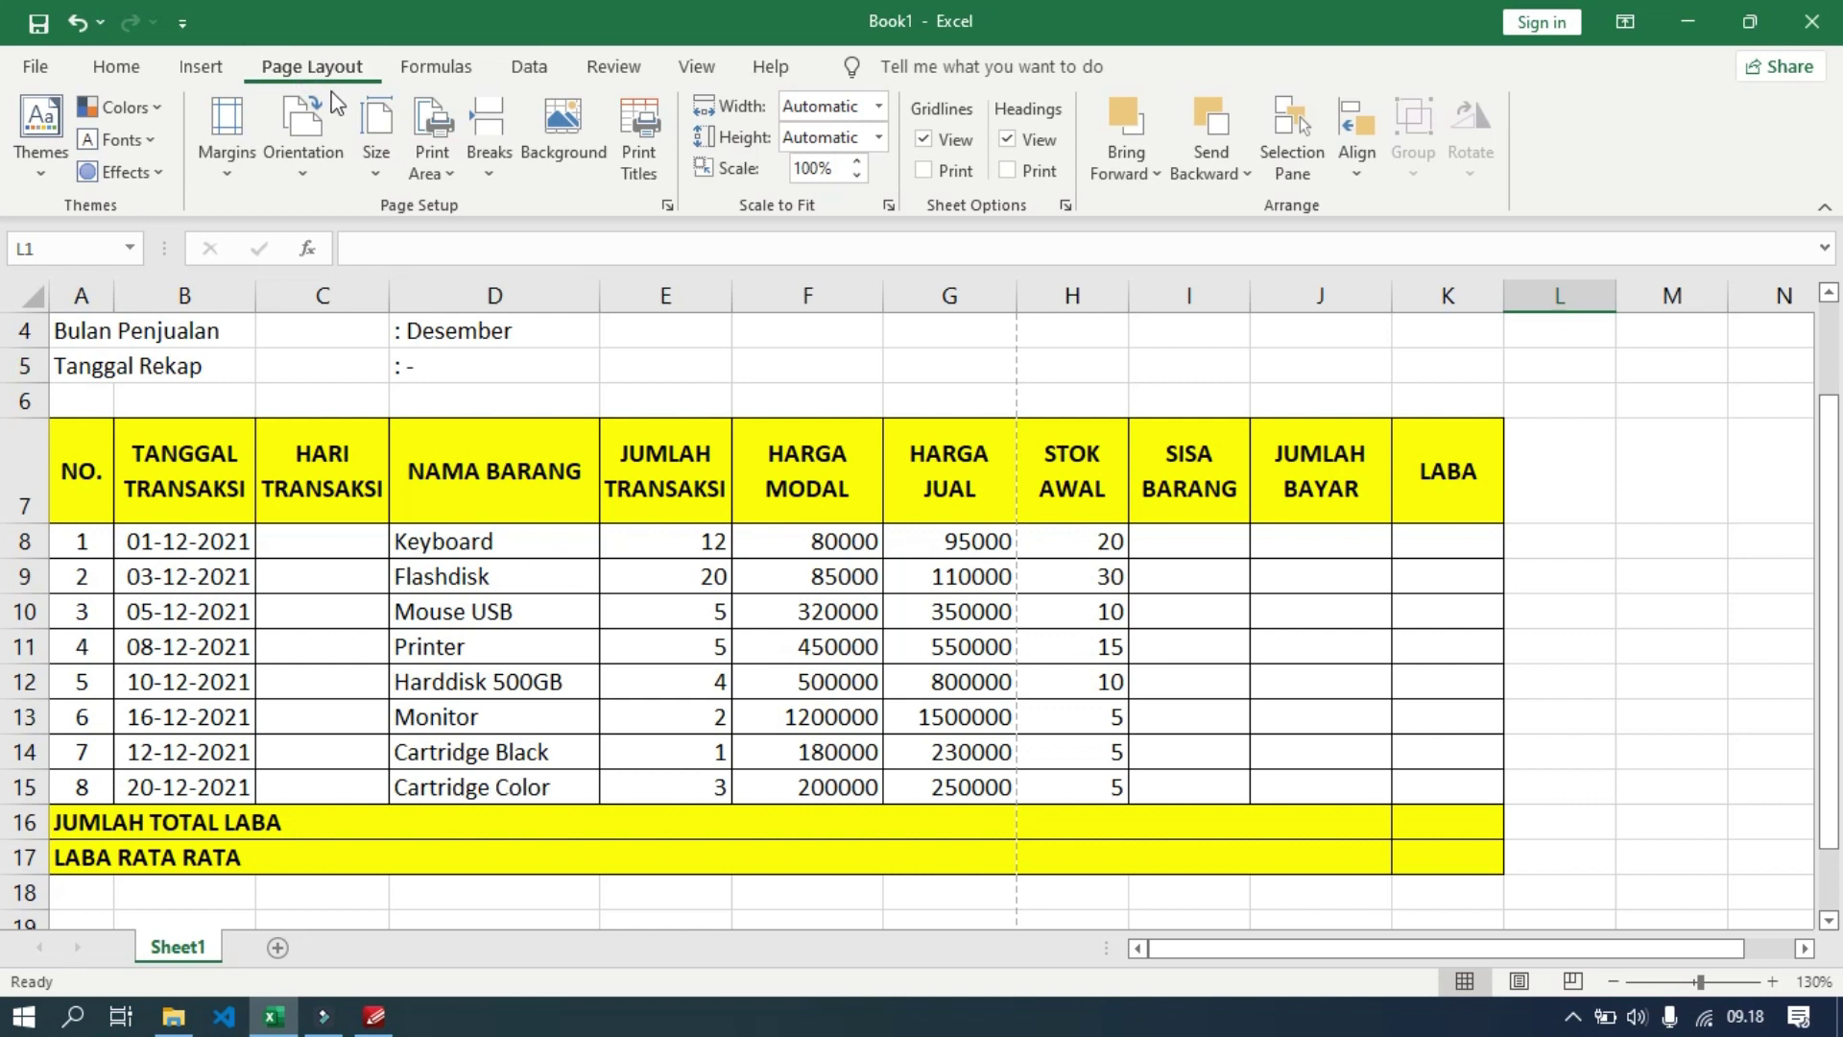
click(307, 175)
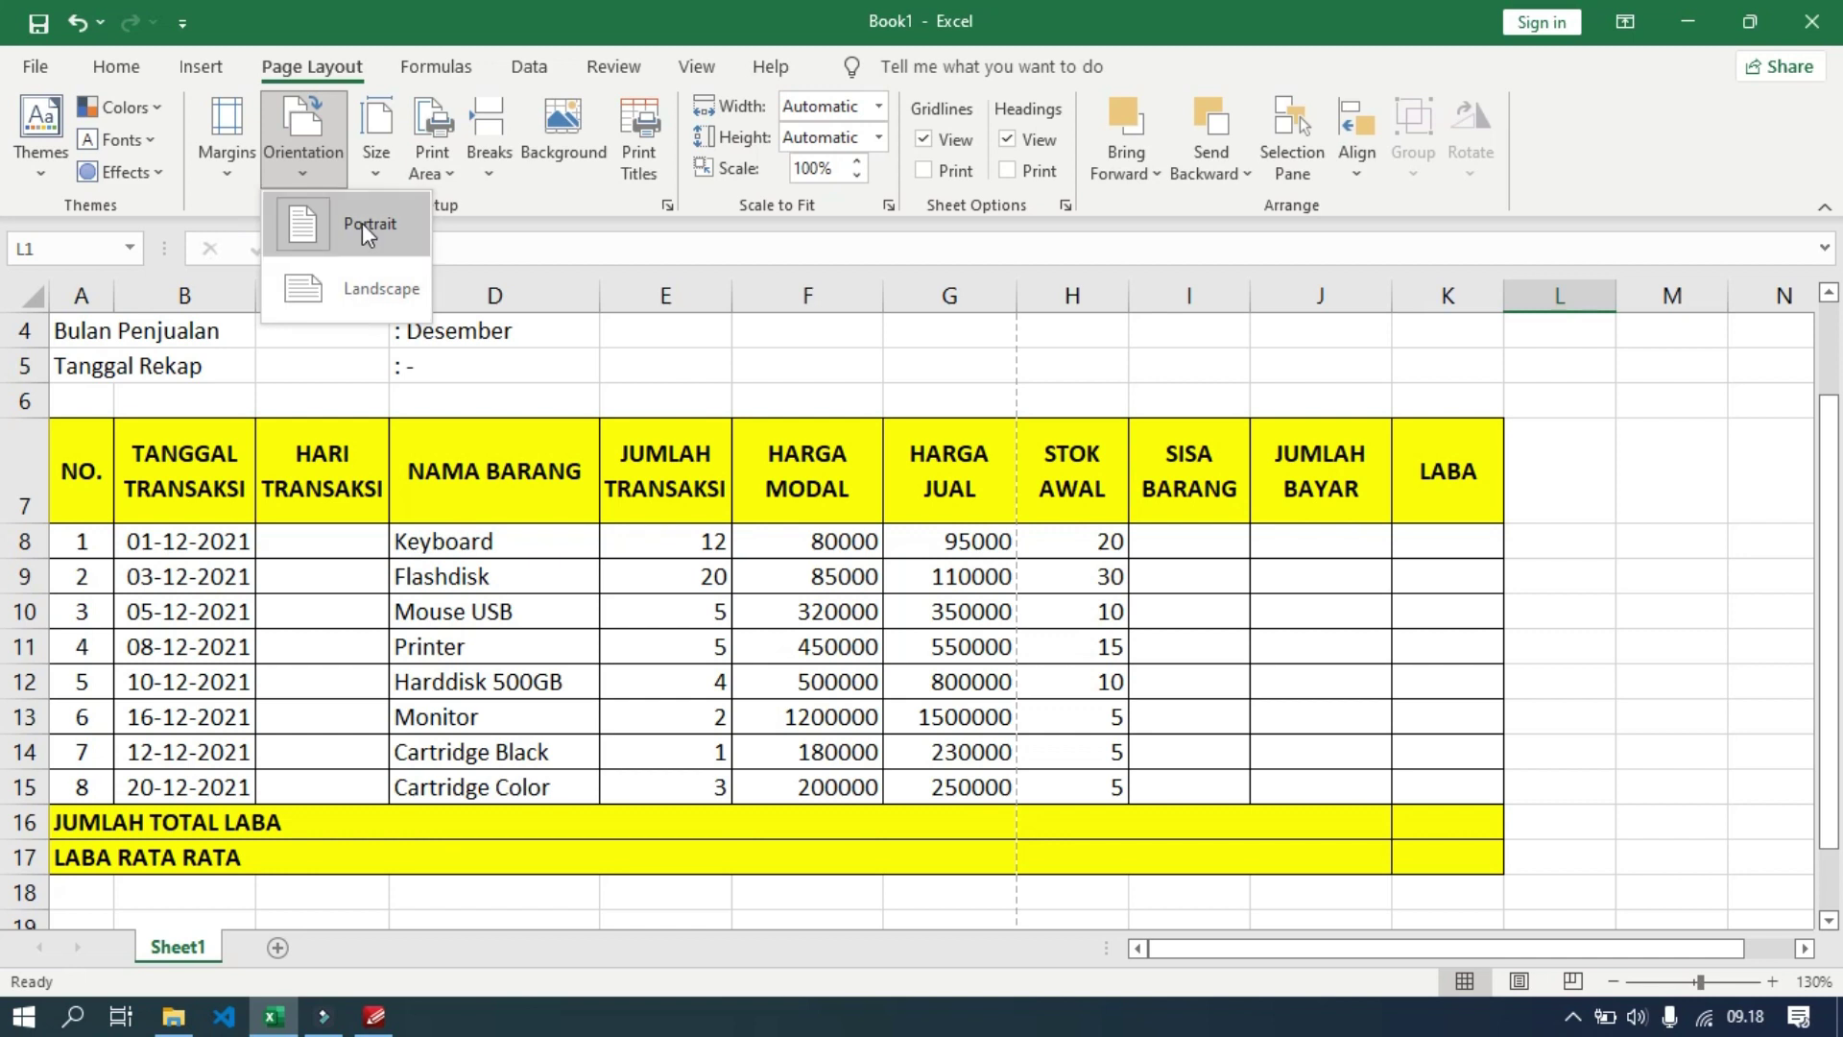
click(336, 286)
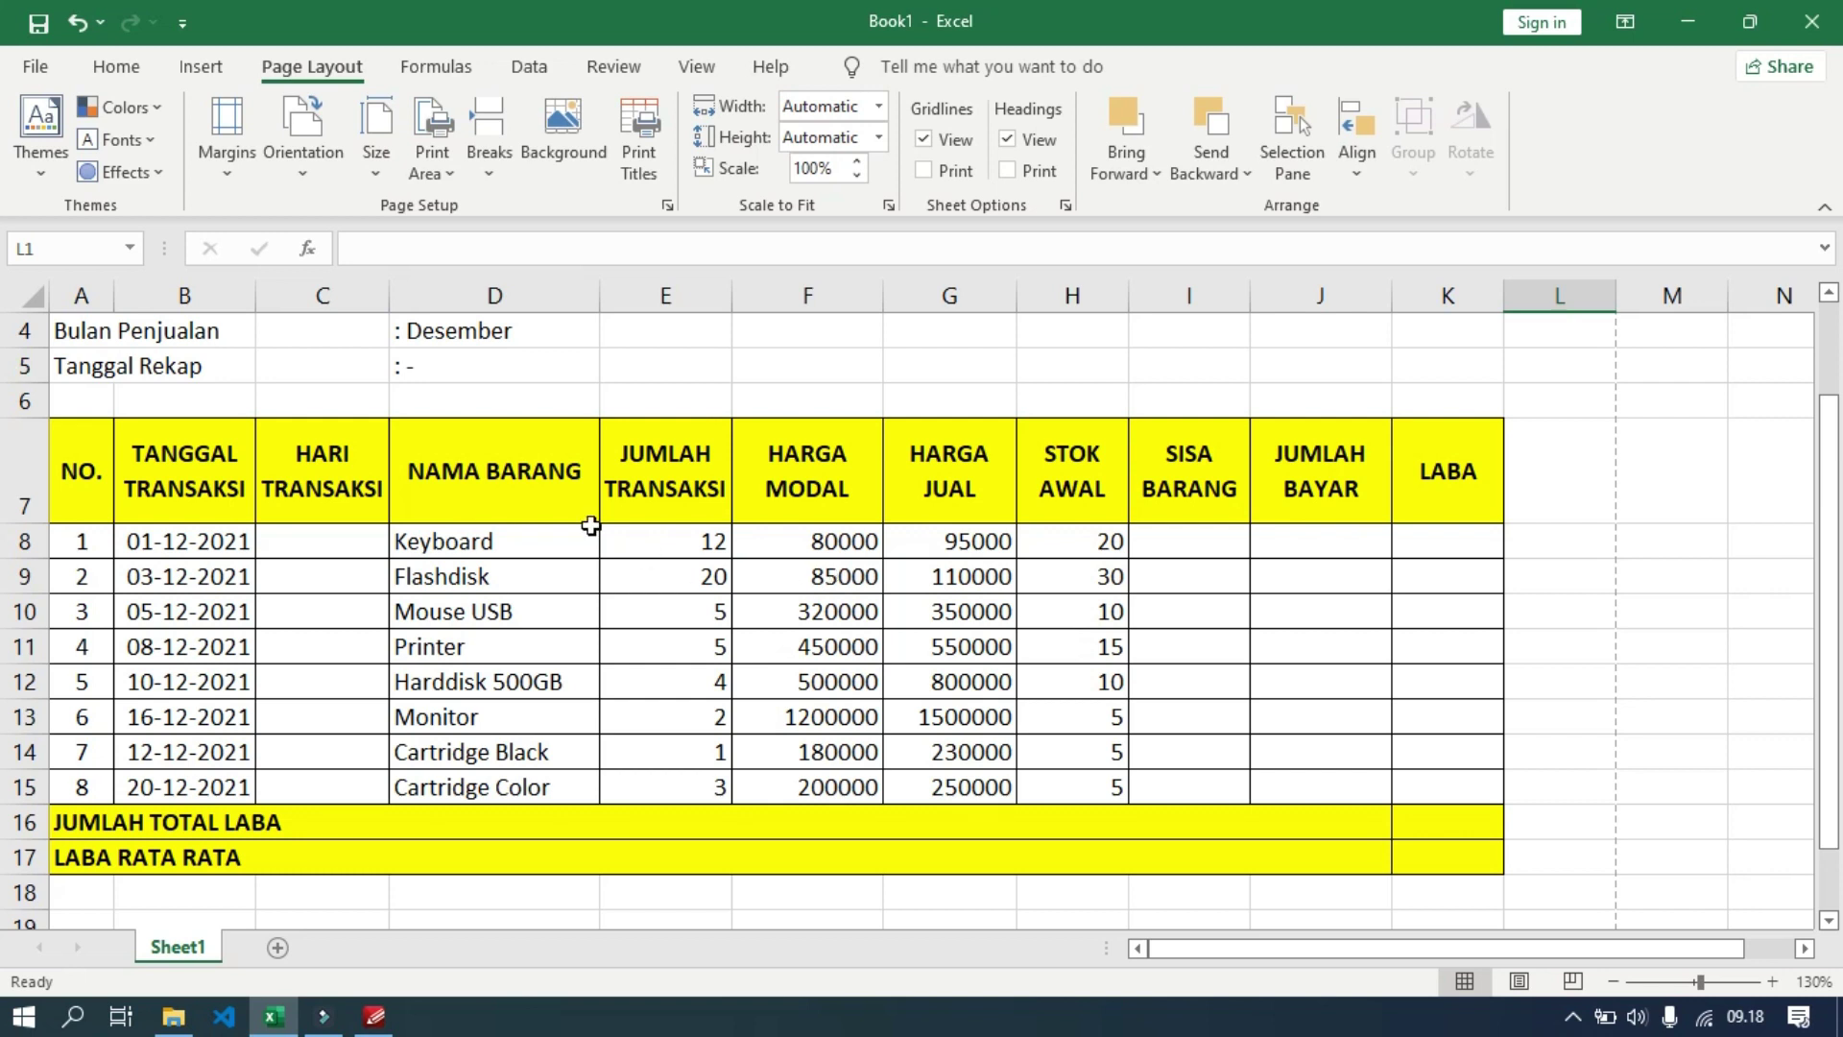
click(38, 67)
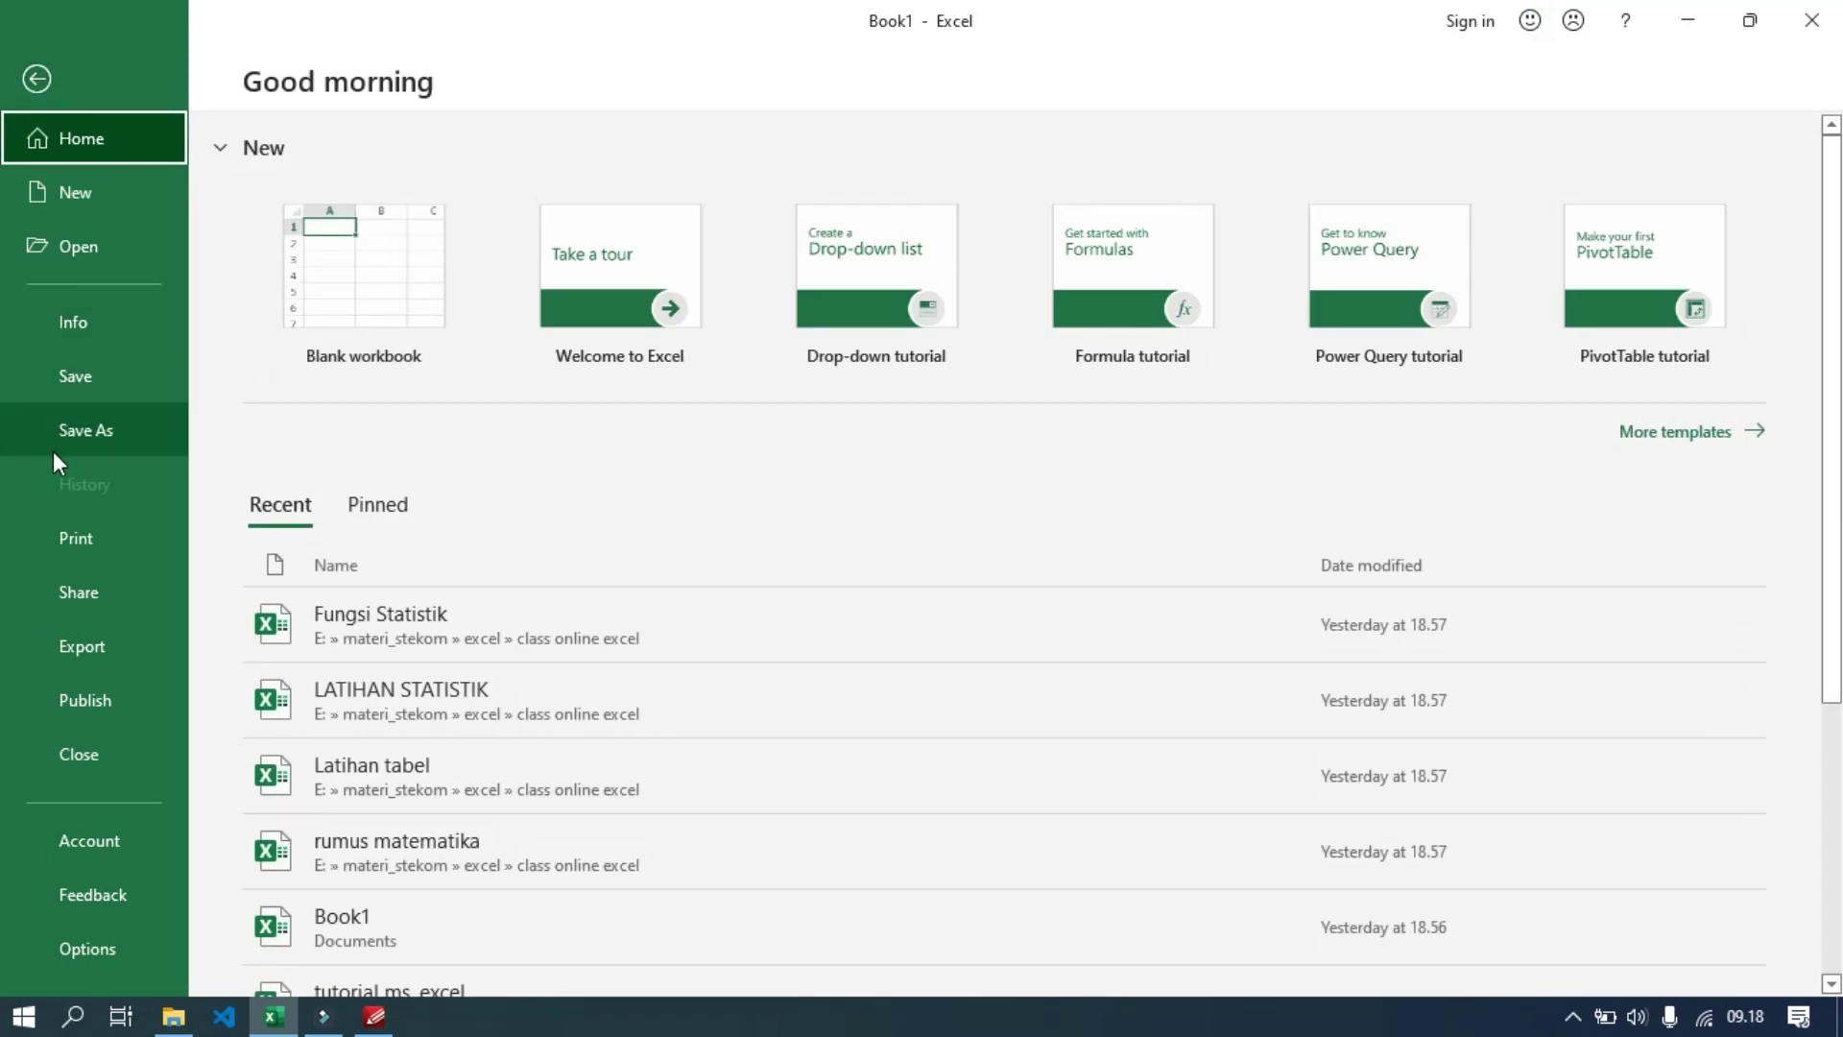
Check the landscape print preview zoomed to the whole page, then return to the worksheet.
click(77, 542)
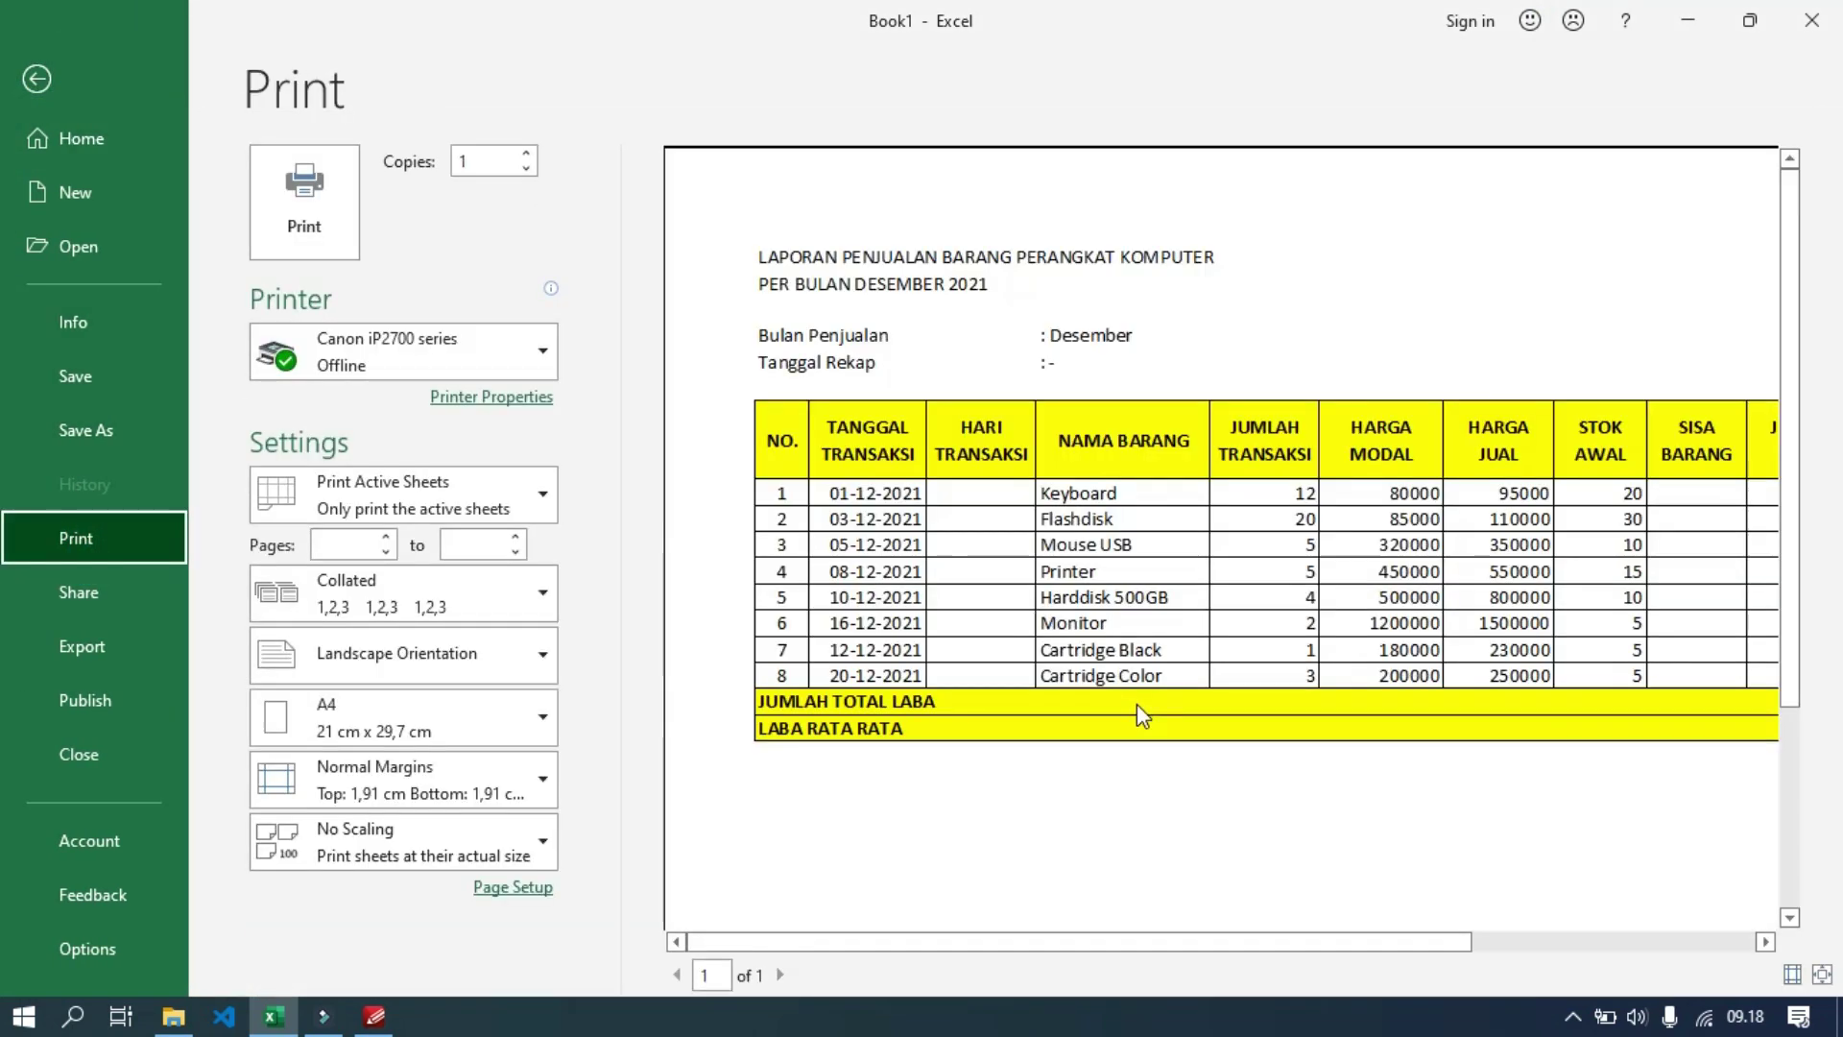
click(1110, 938)
drag(1145, 942, 1401, 942)
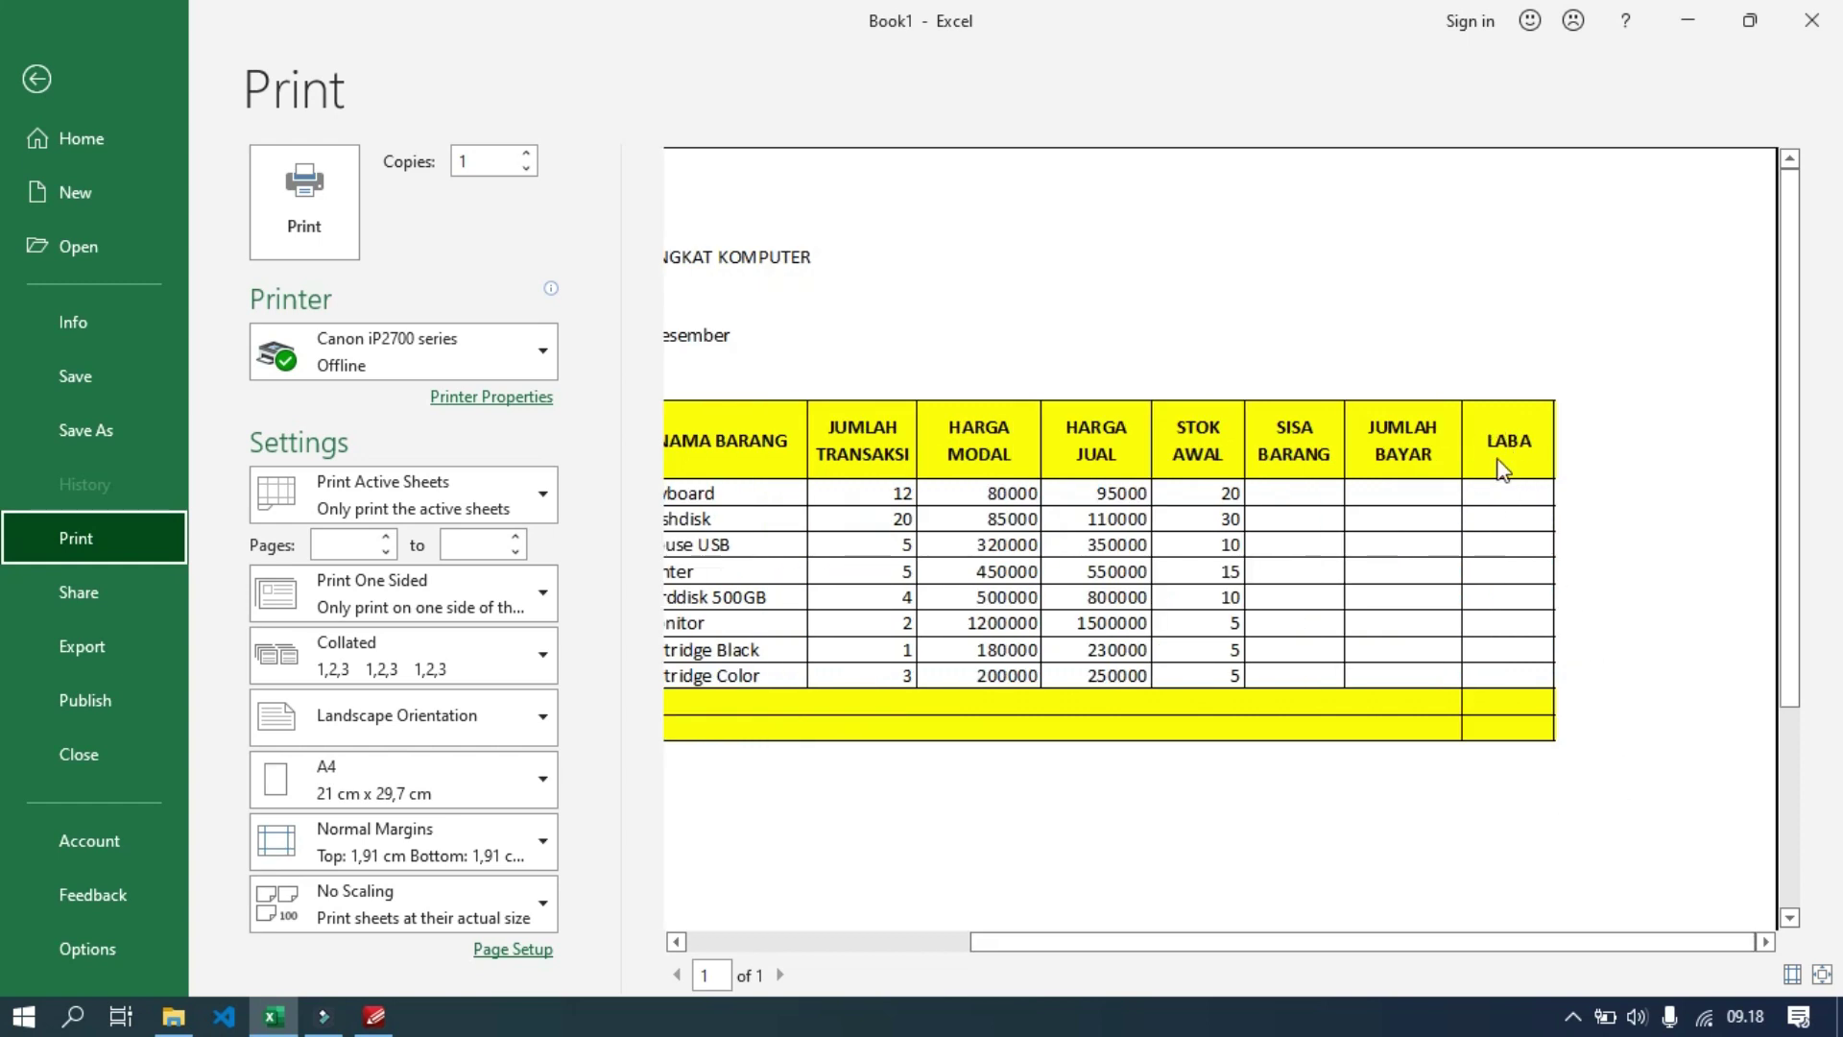
click(1536, 343)
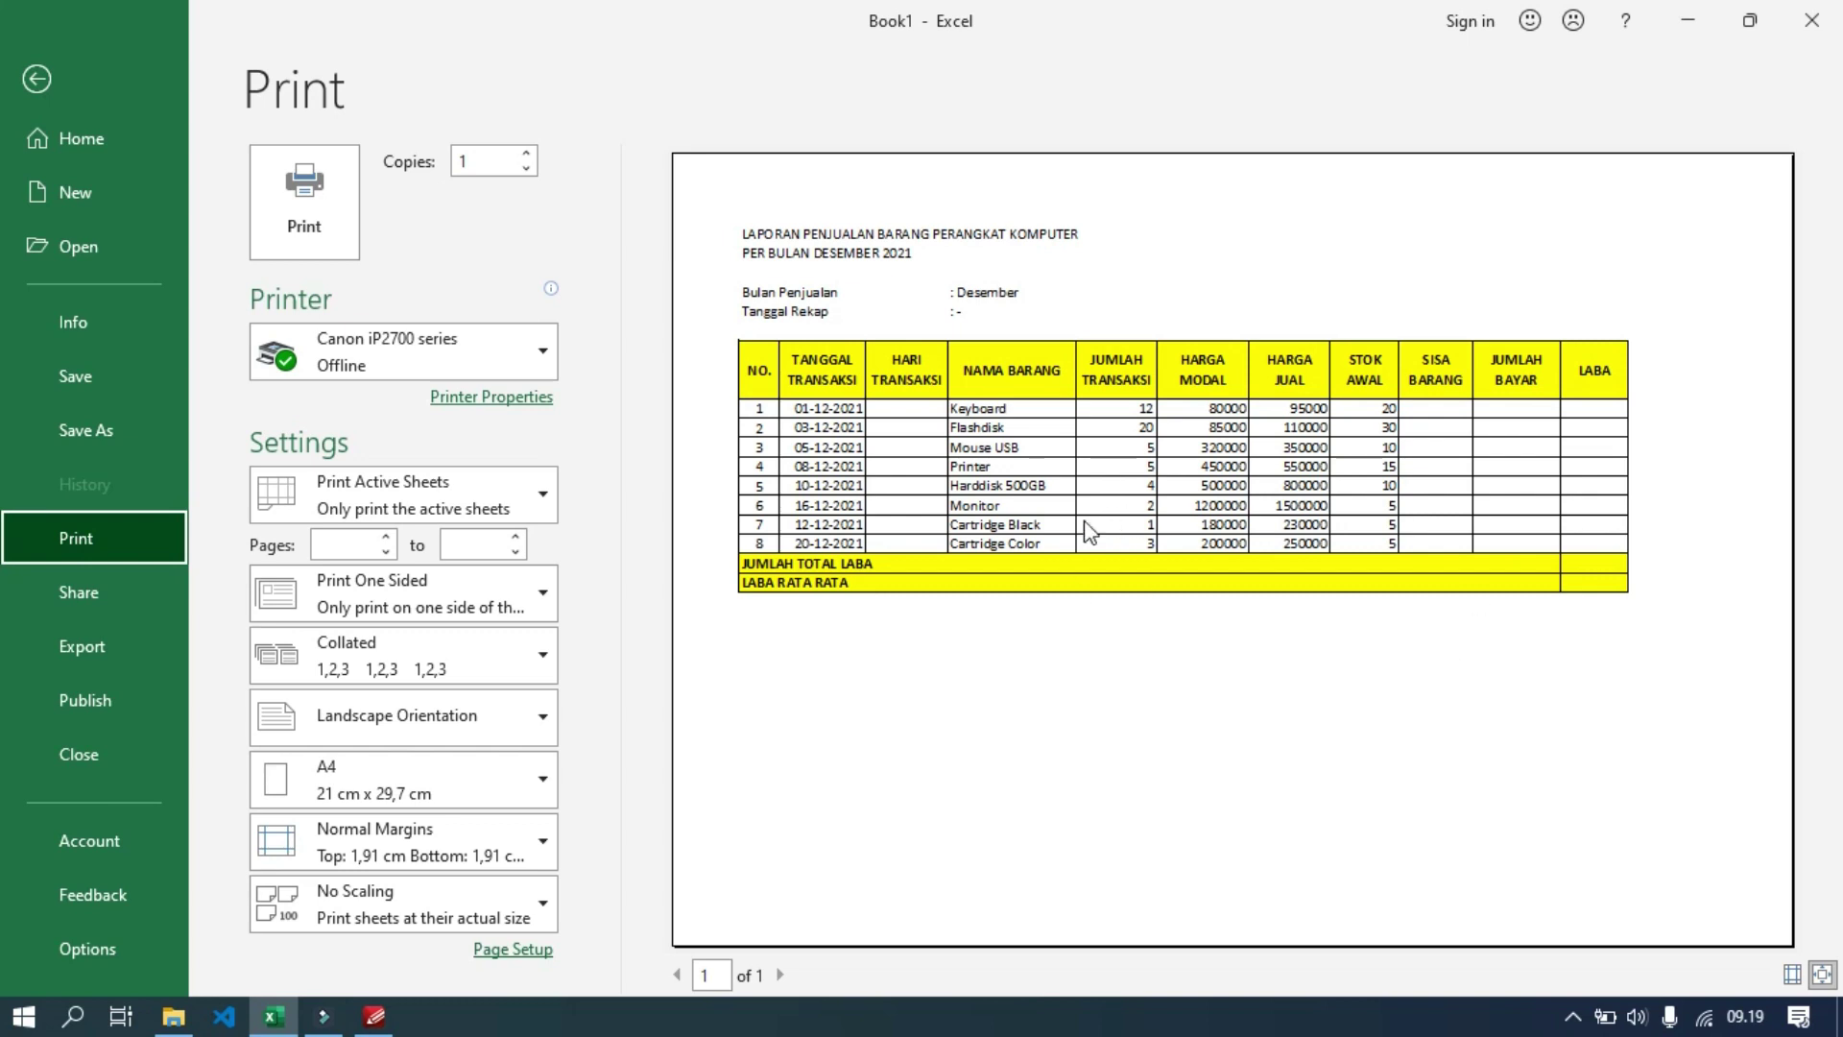
click(37, 79)
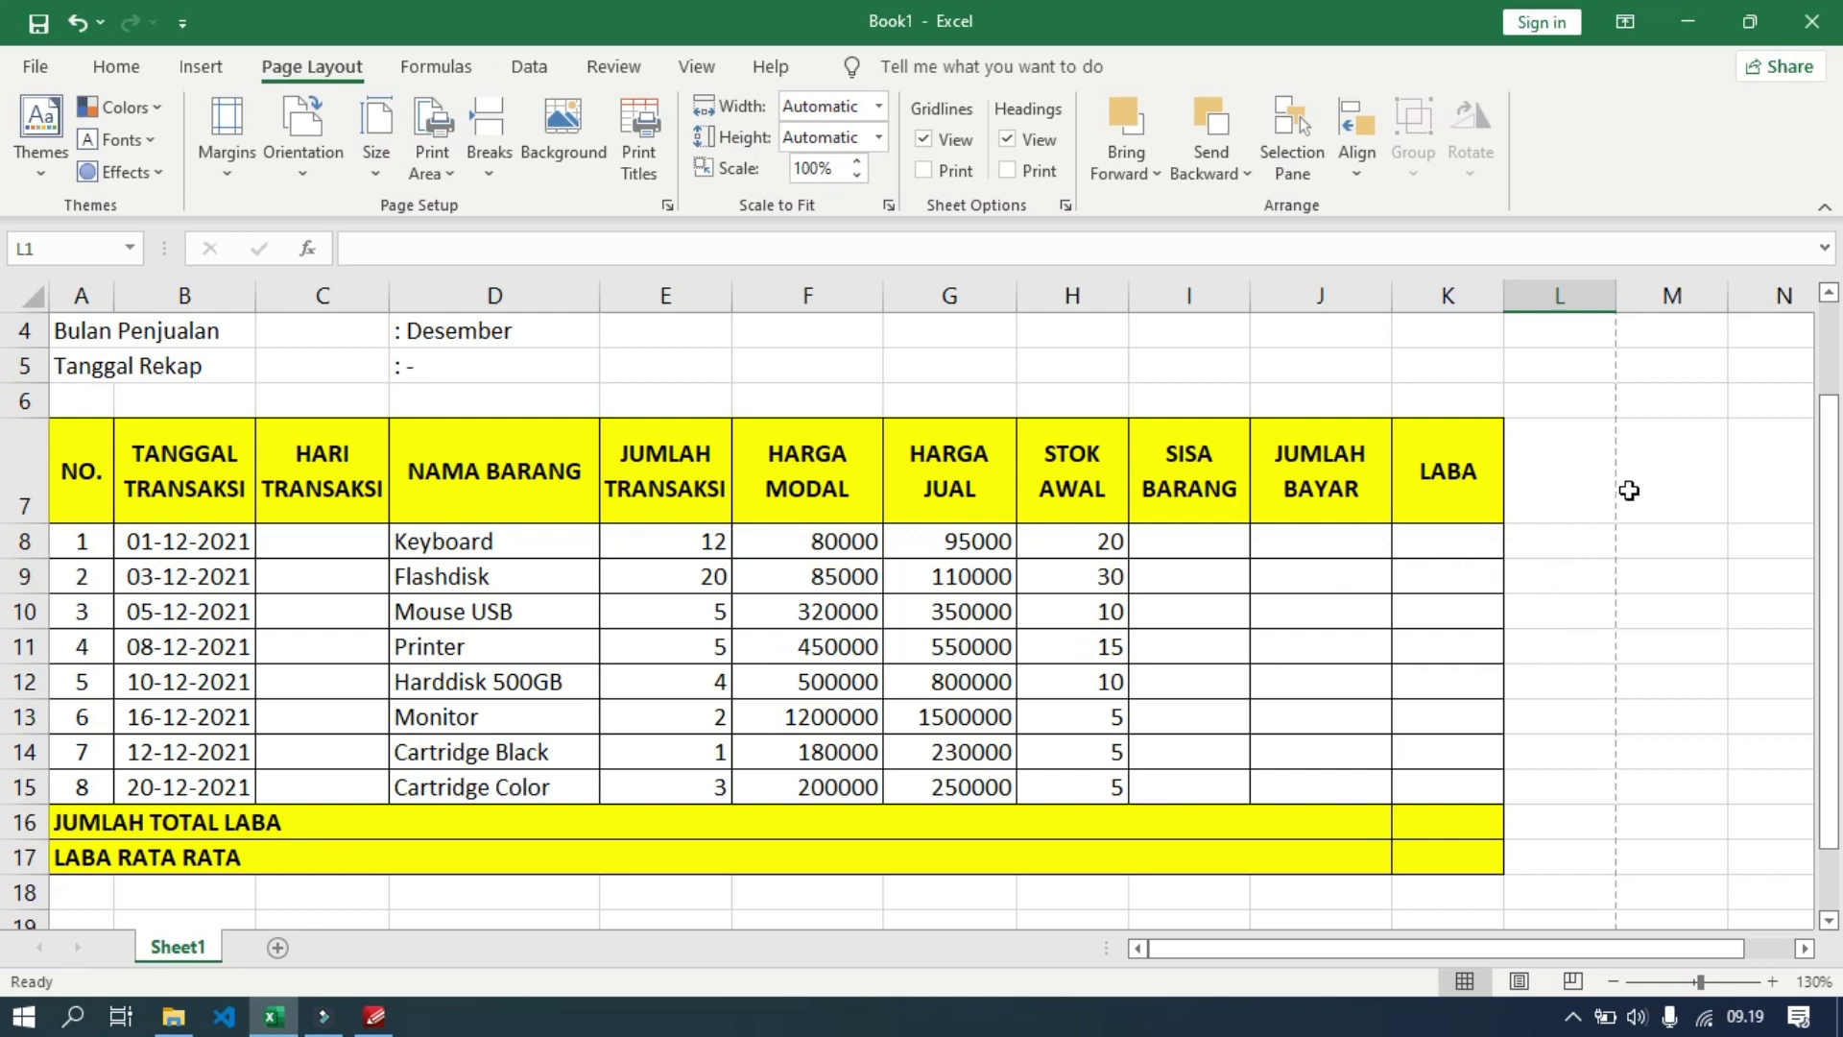
Widen the LABA column K and reopen the print preview.
drag(1504, 295, 1555, 305)
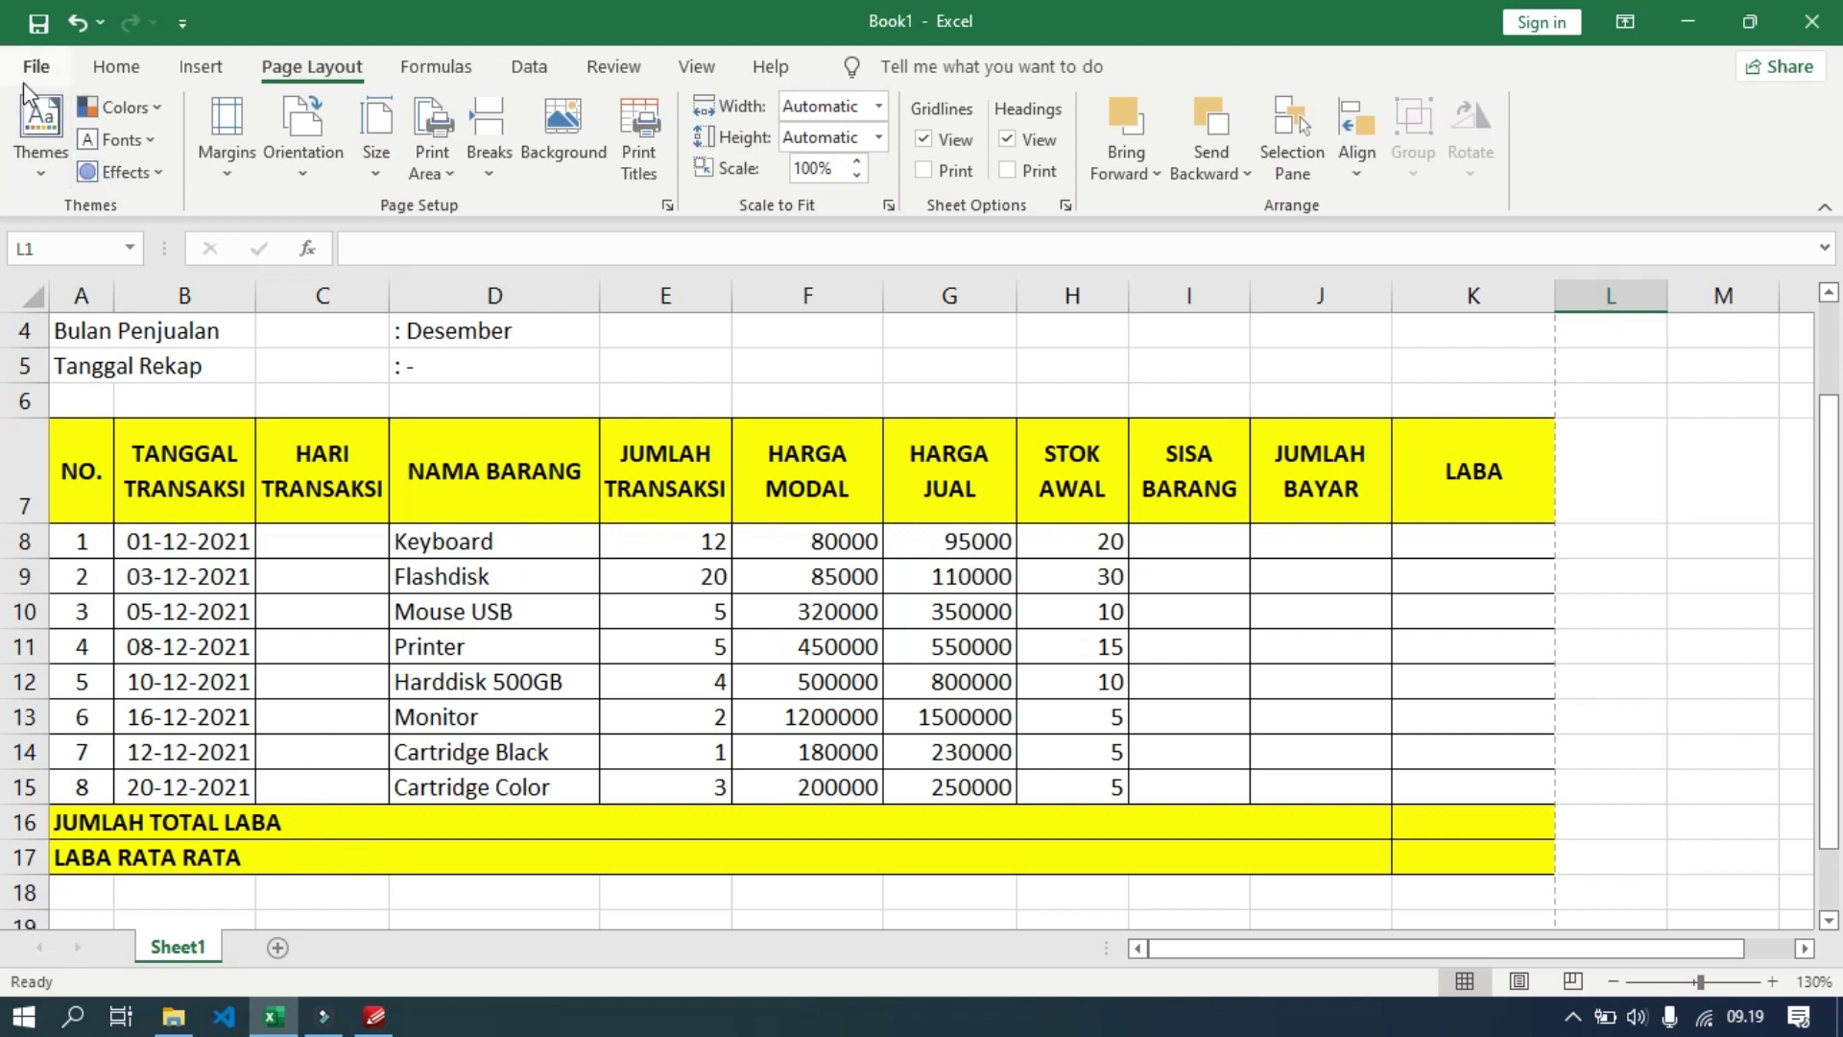
click(36, 66)
click(84, 551)
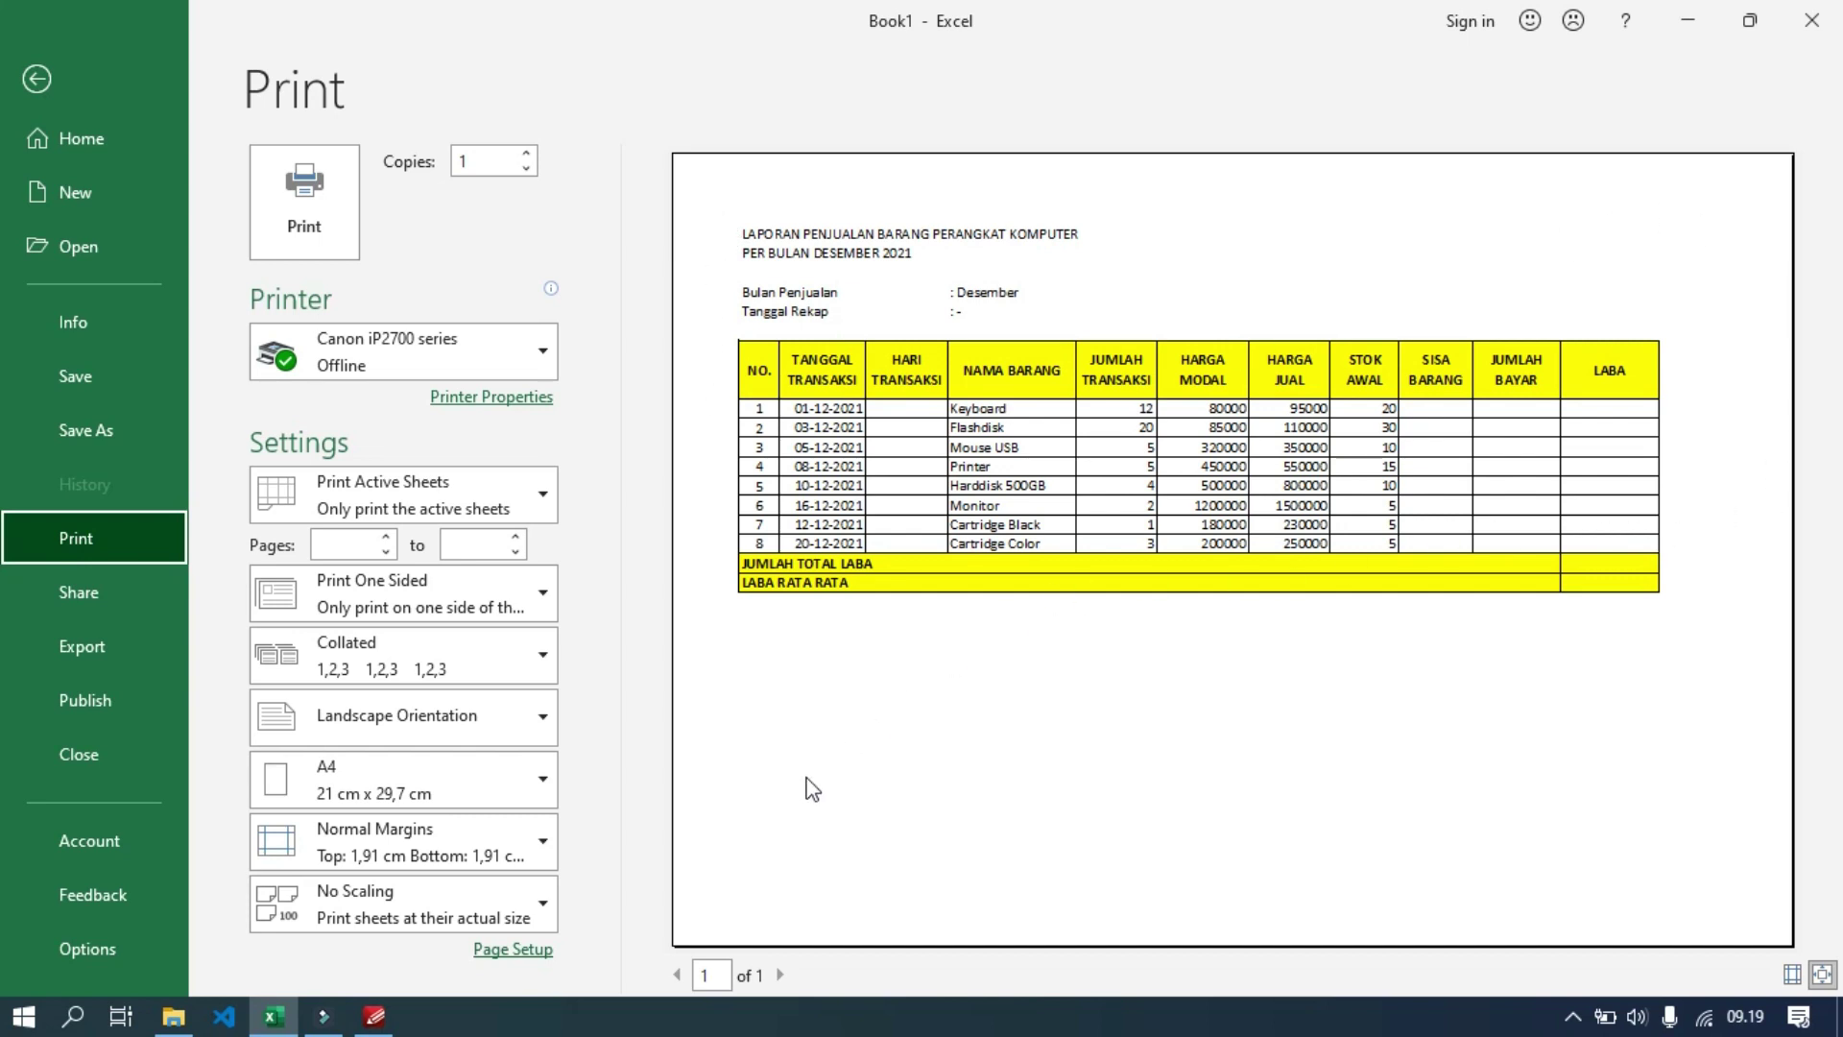
Center the table horizontally on the page via Page Setup margins and leave the preview.
click(521, 956)
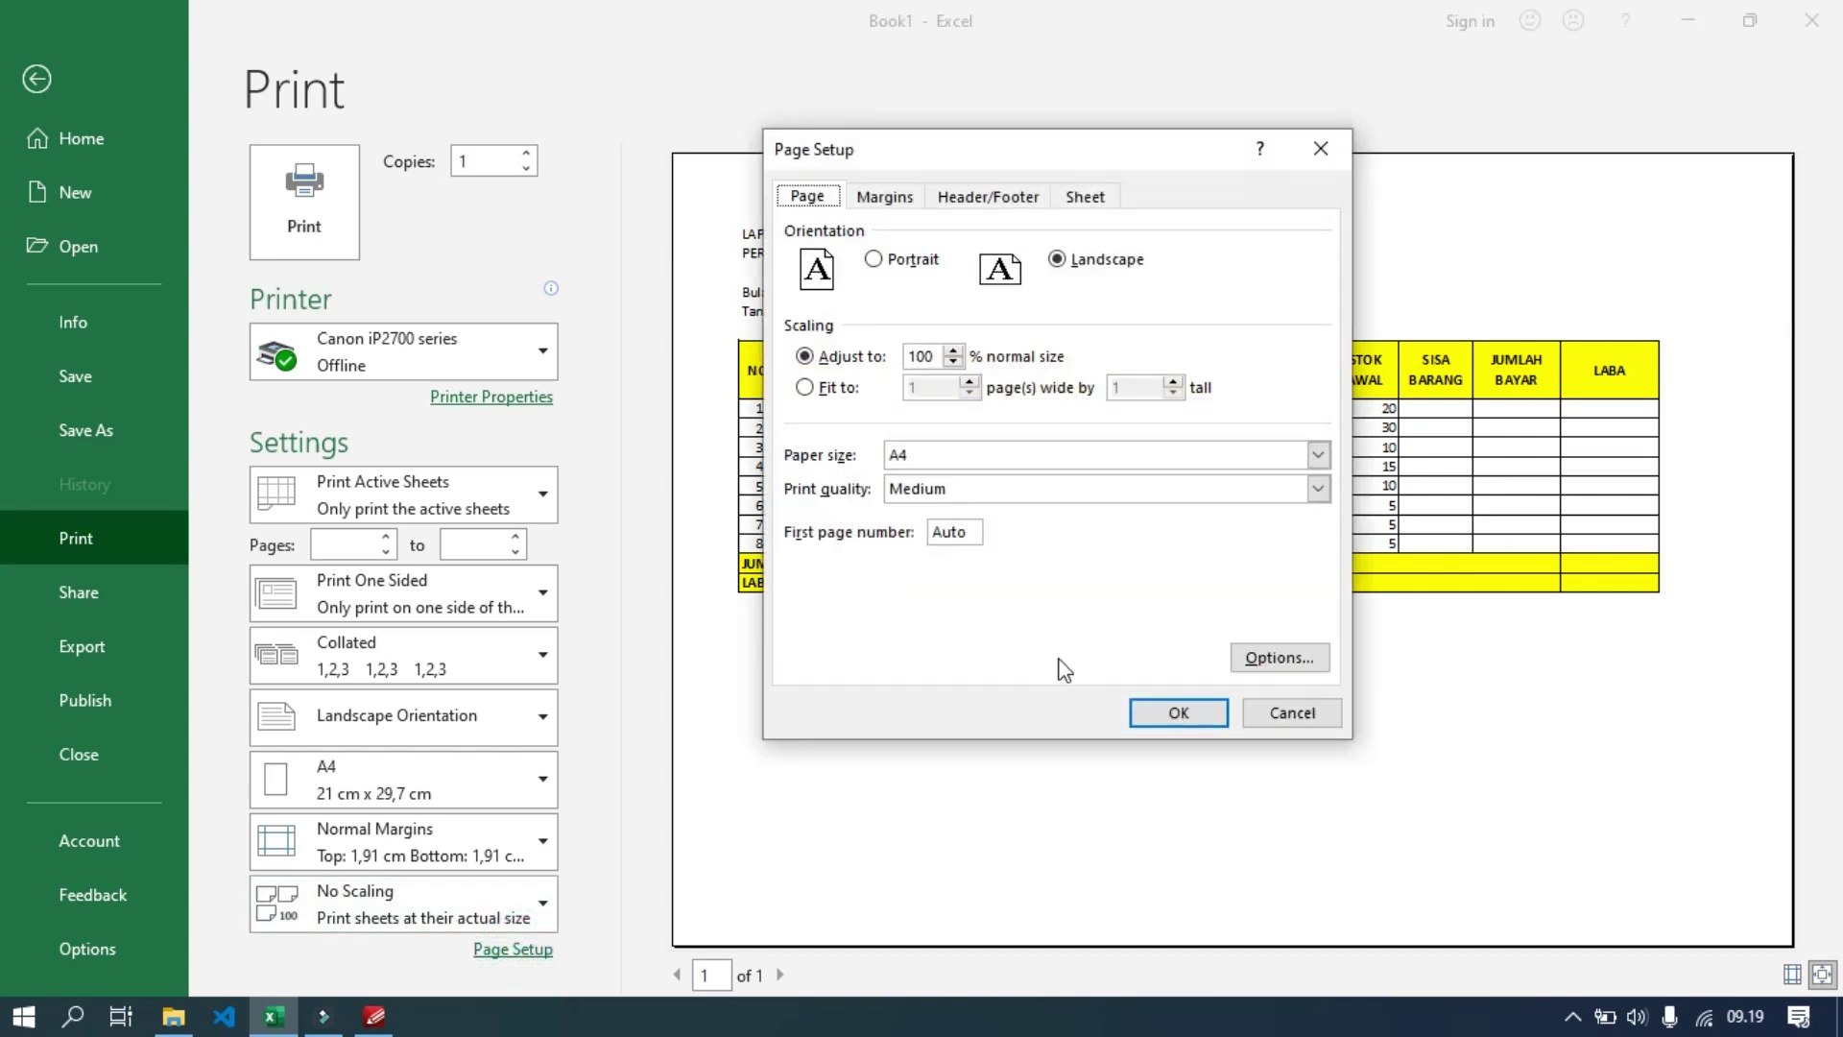
click(884, 198)
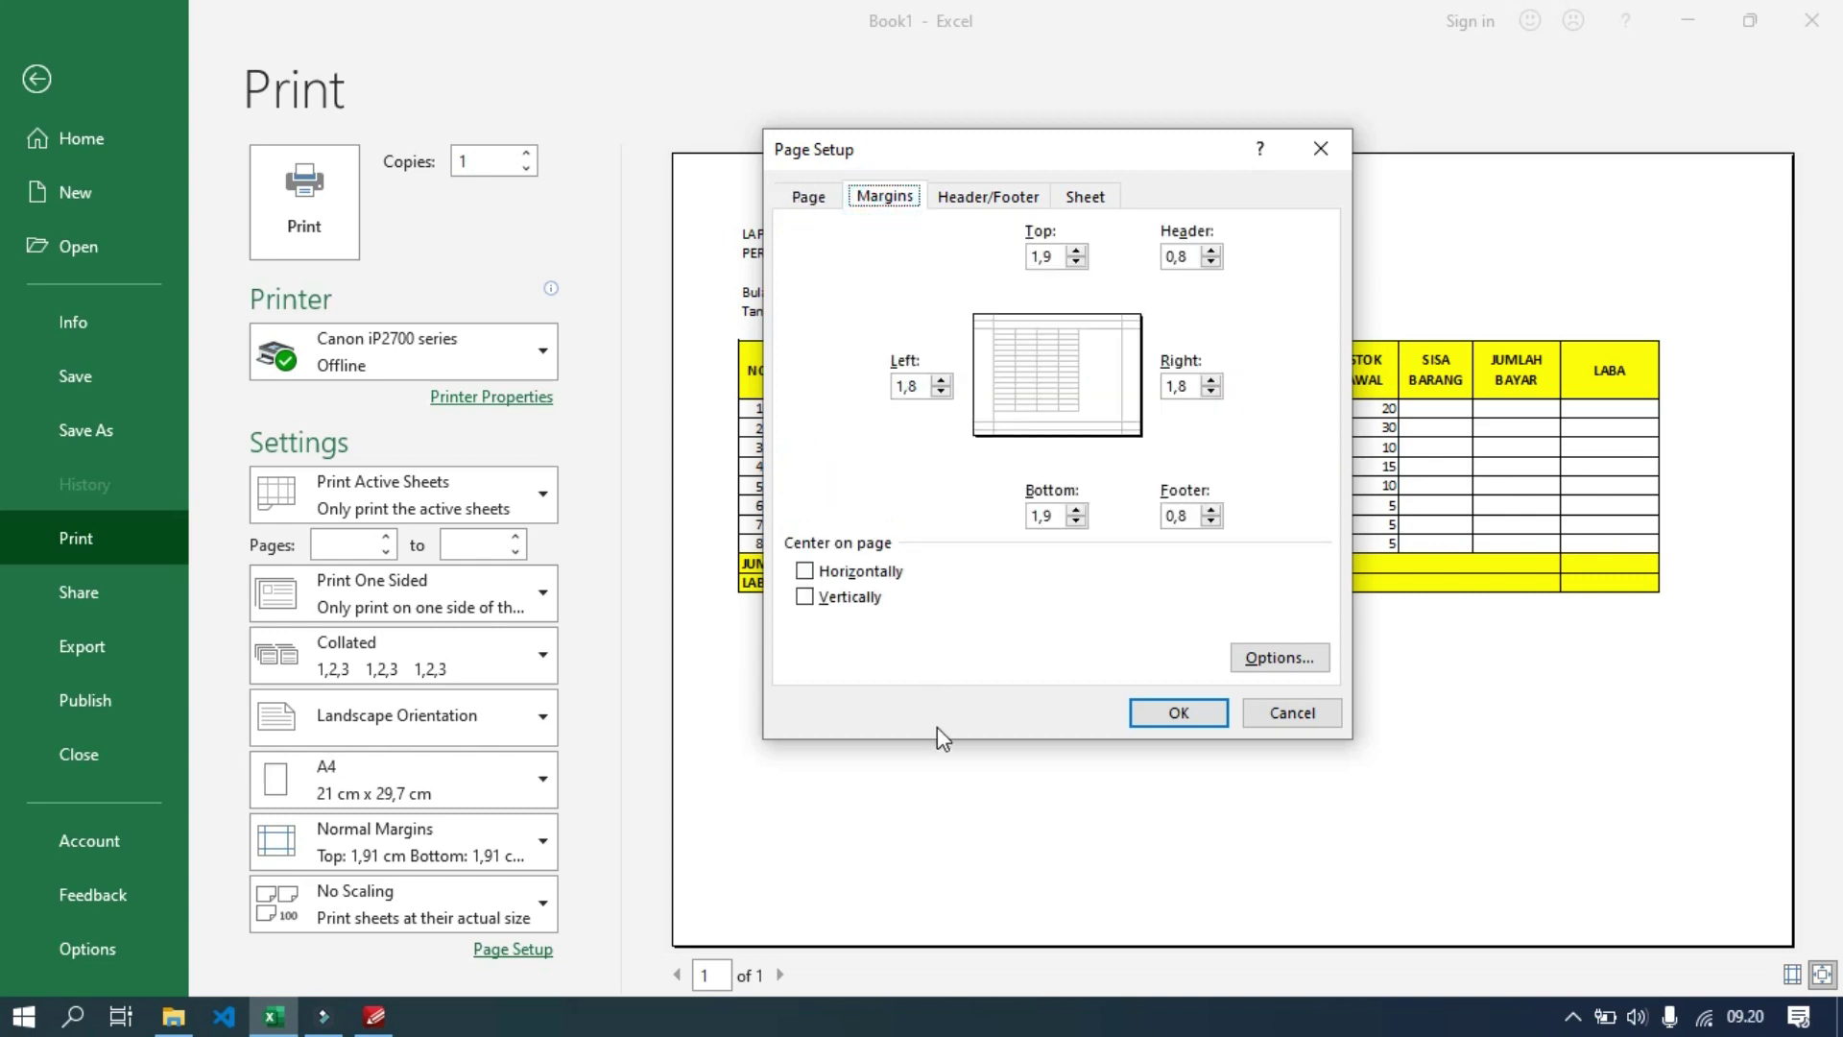
click(804, 572)
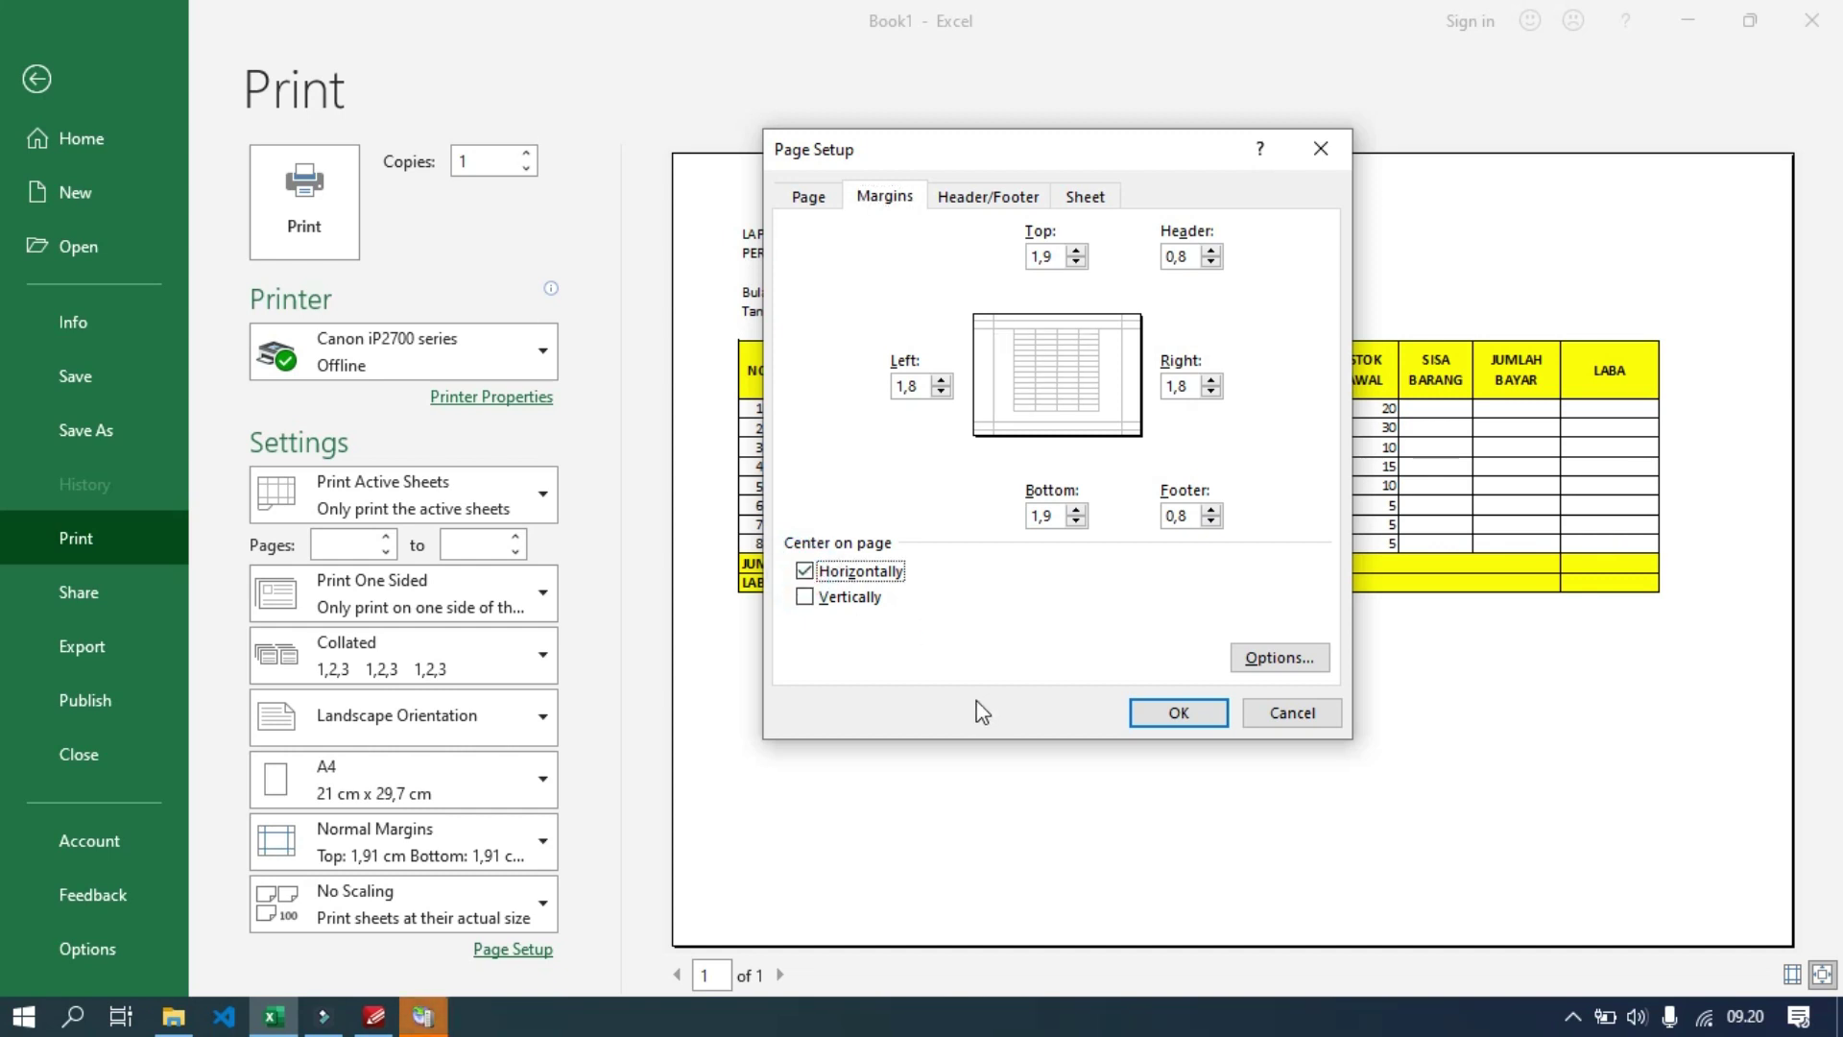
click(1165, 712)
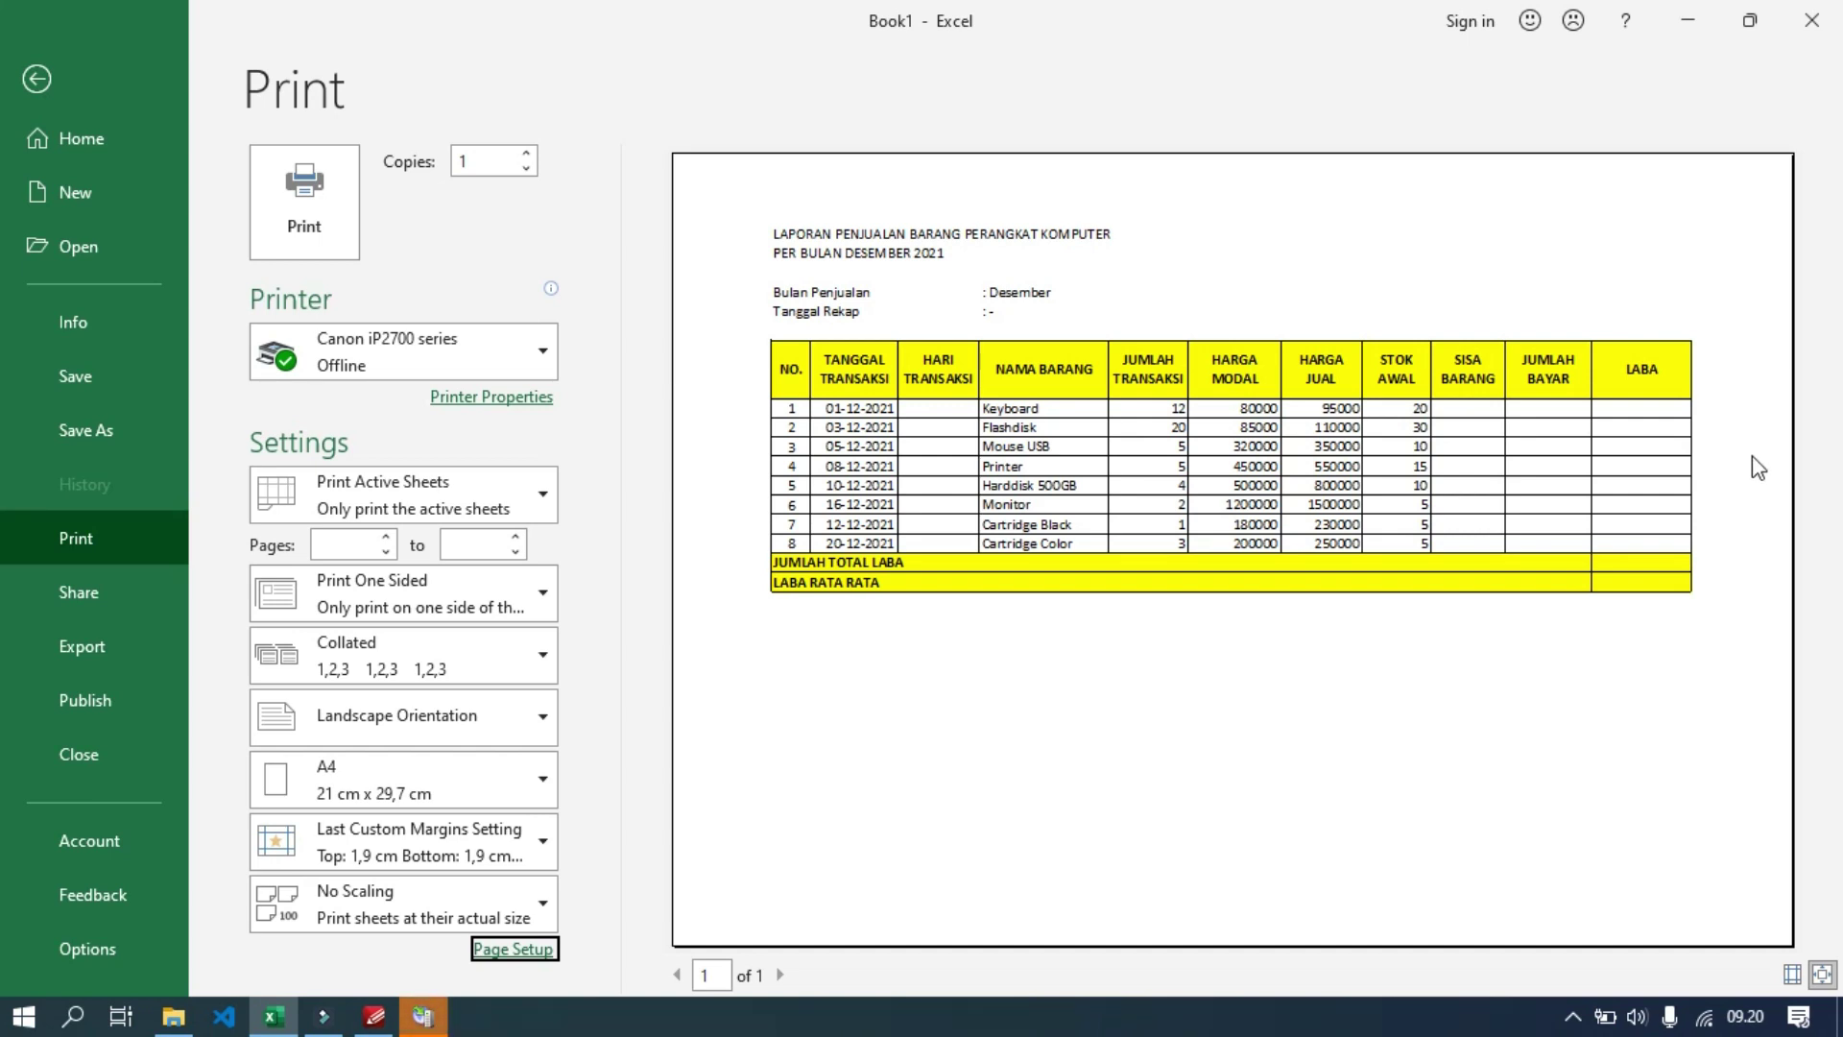
click(37, 78)
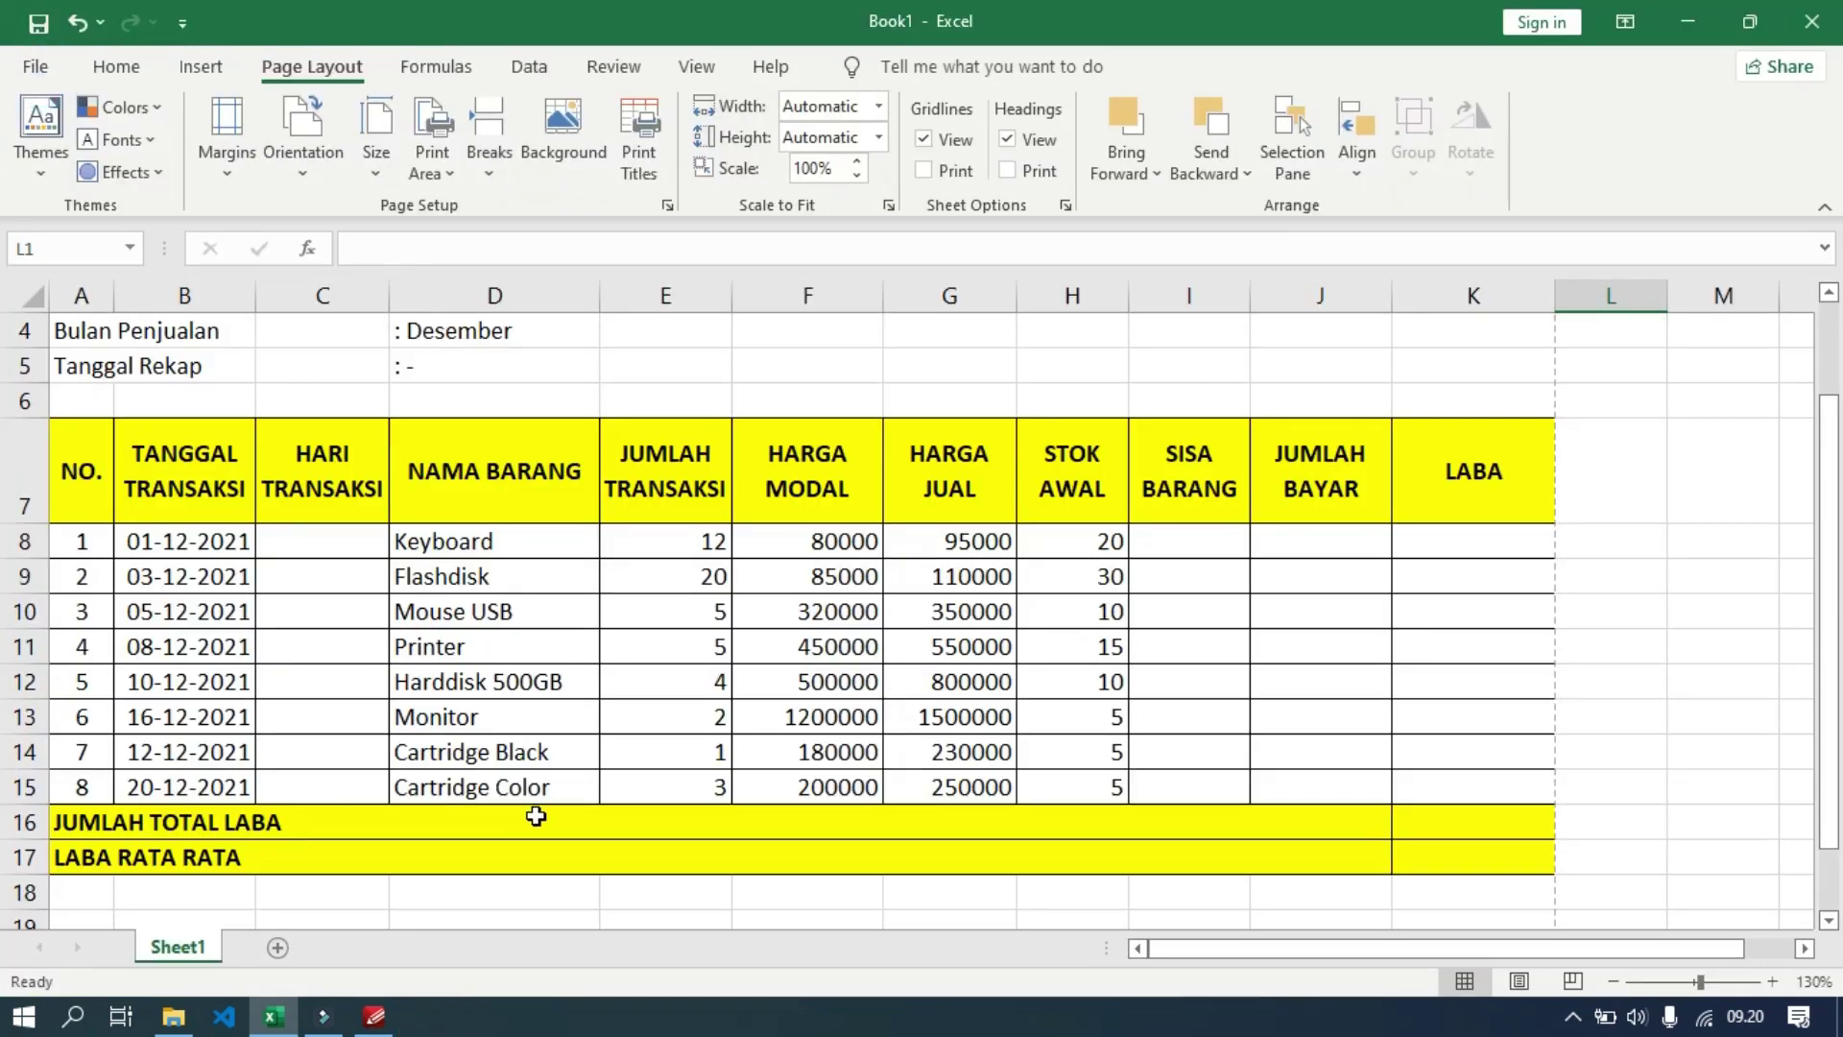
scroll(535, 816, up, 1)
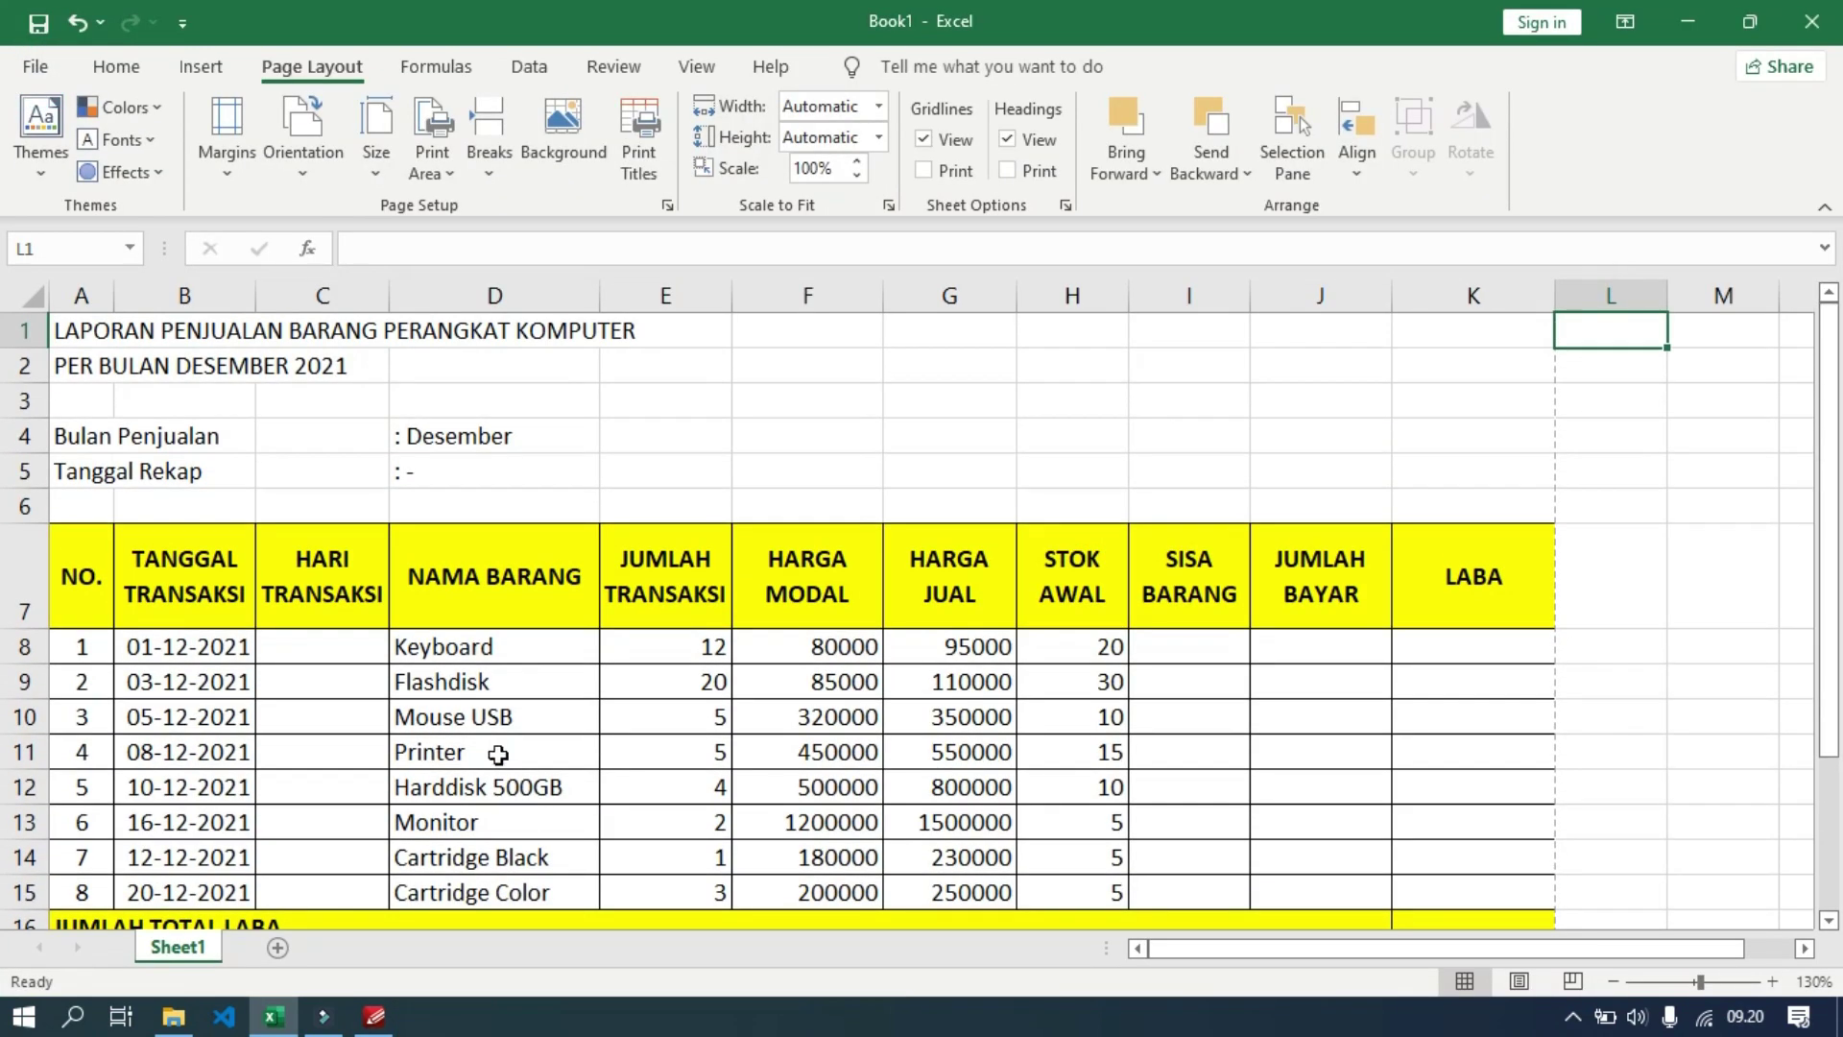
click(374, 1016)
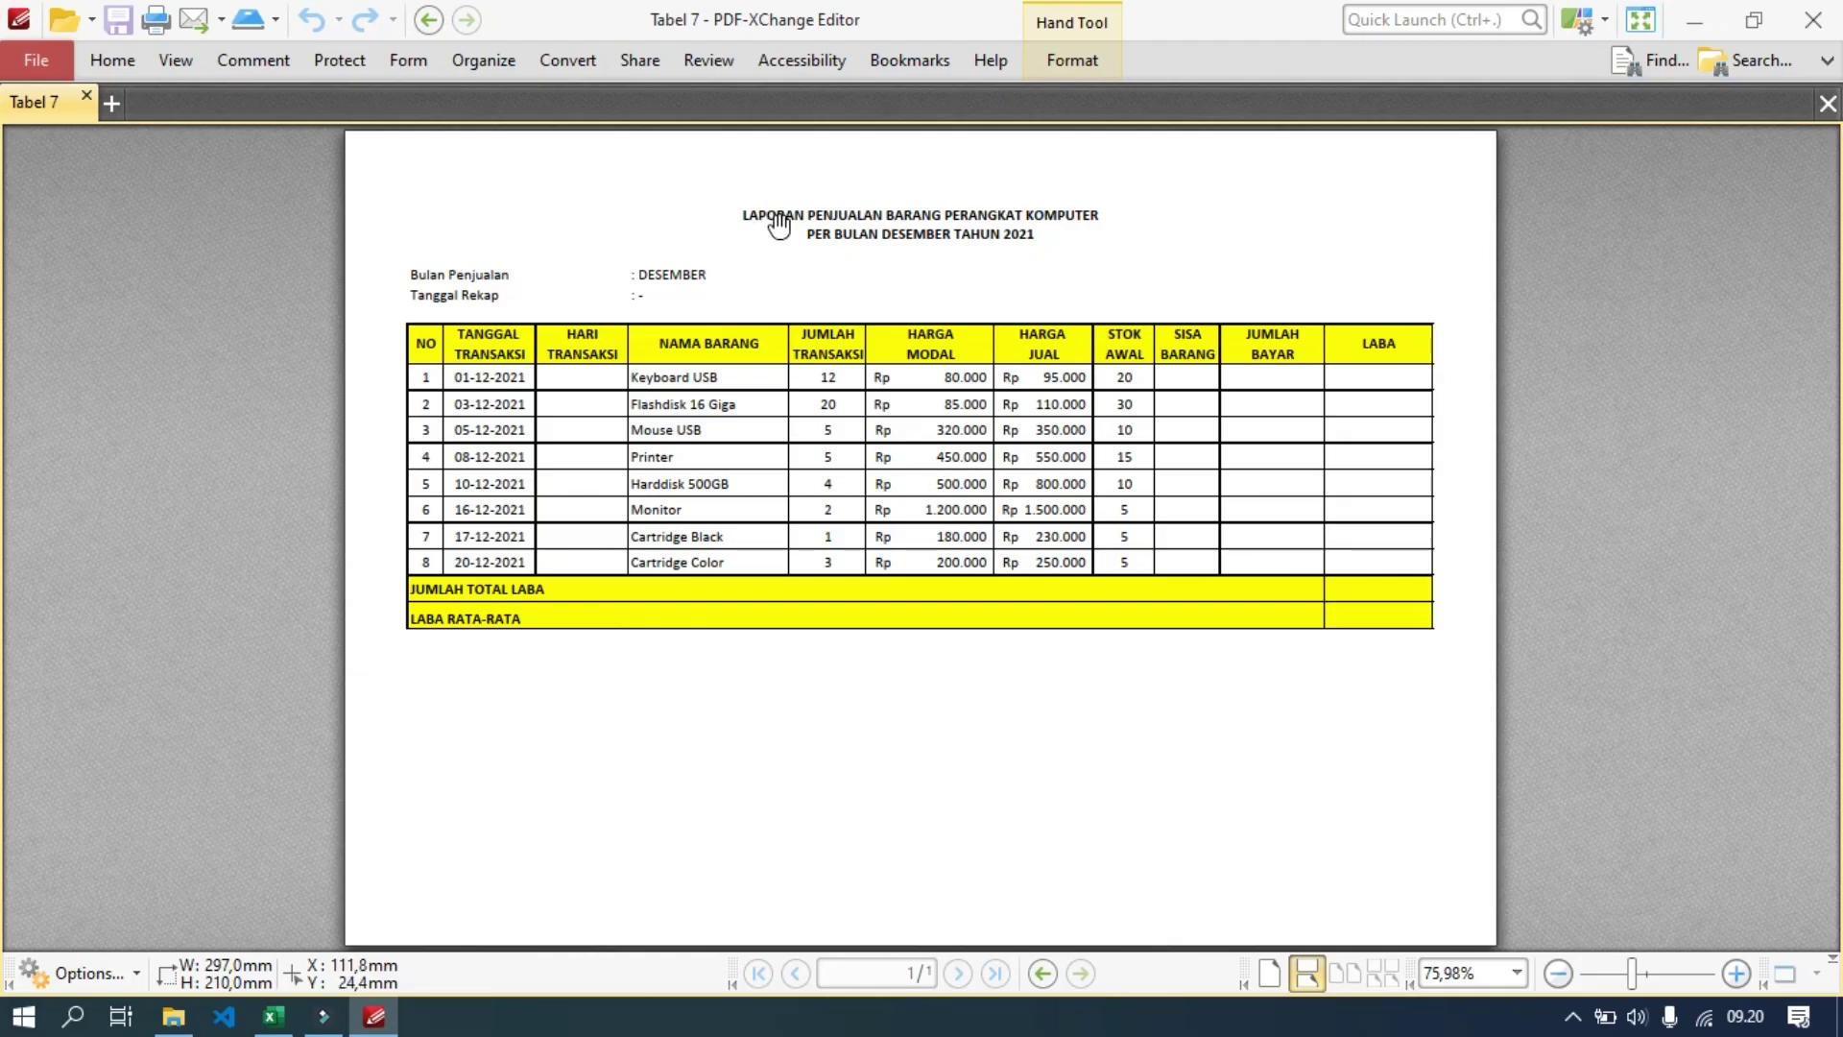
scroll(779, 230, up, 2)
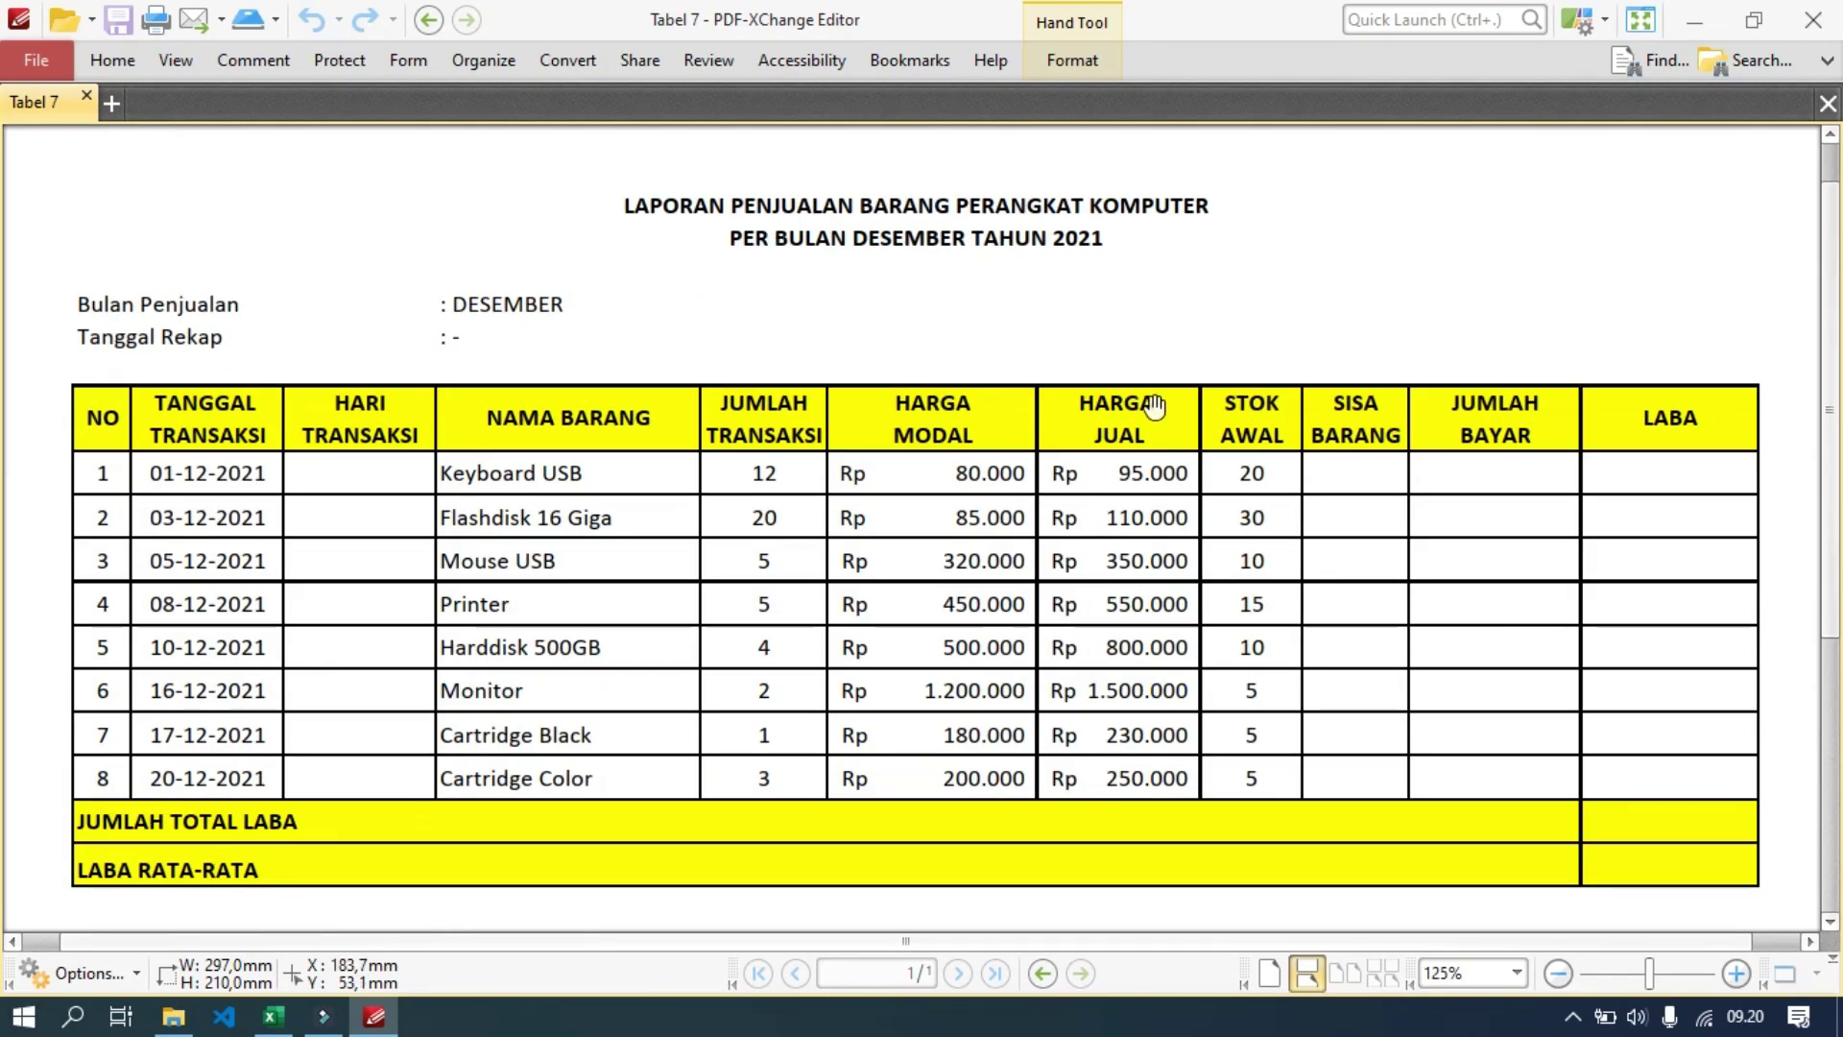
click(274, 1015)
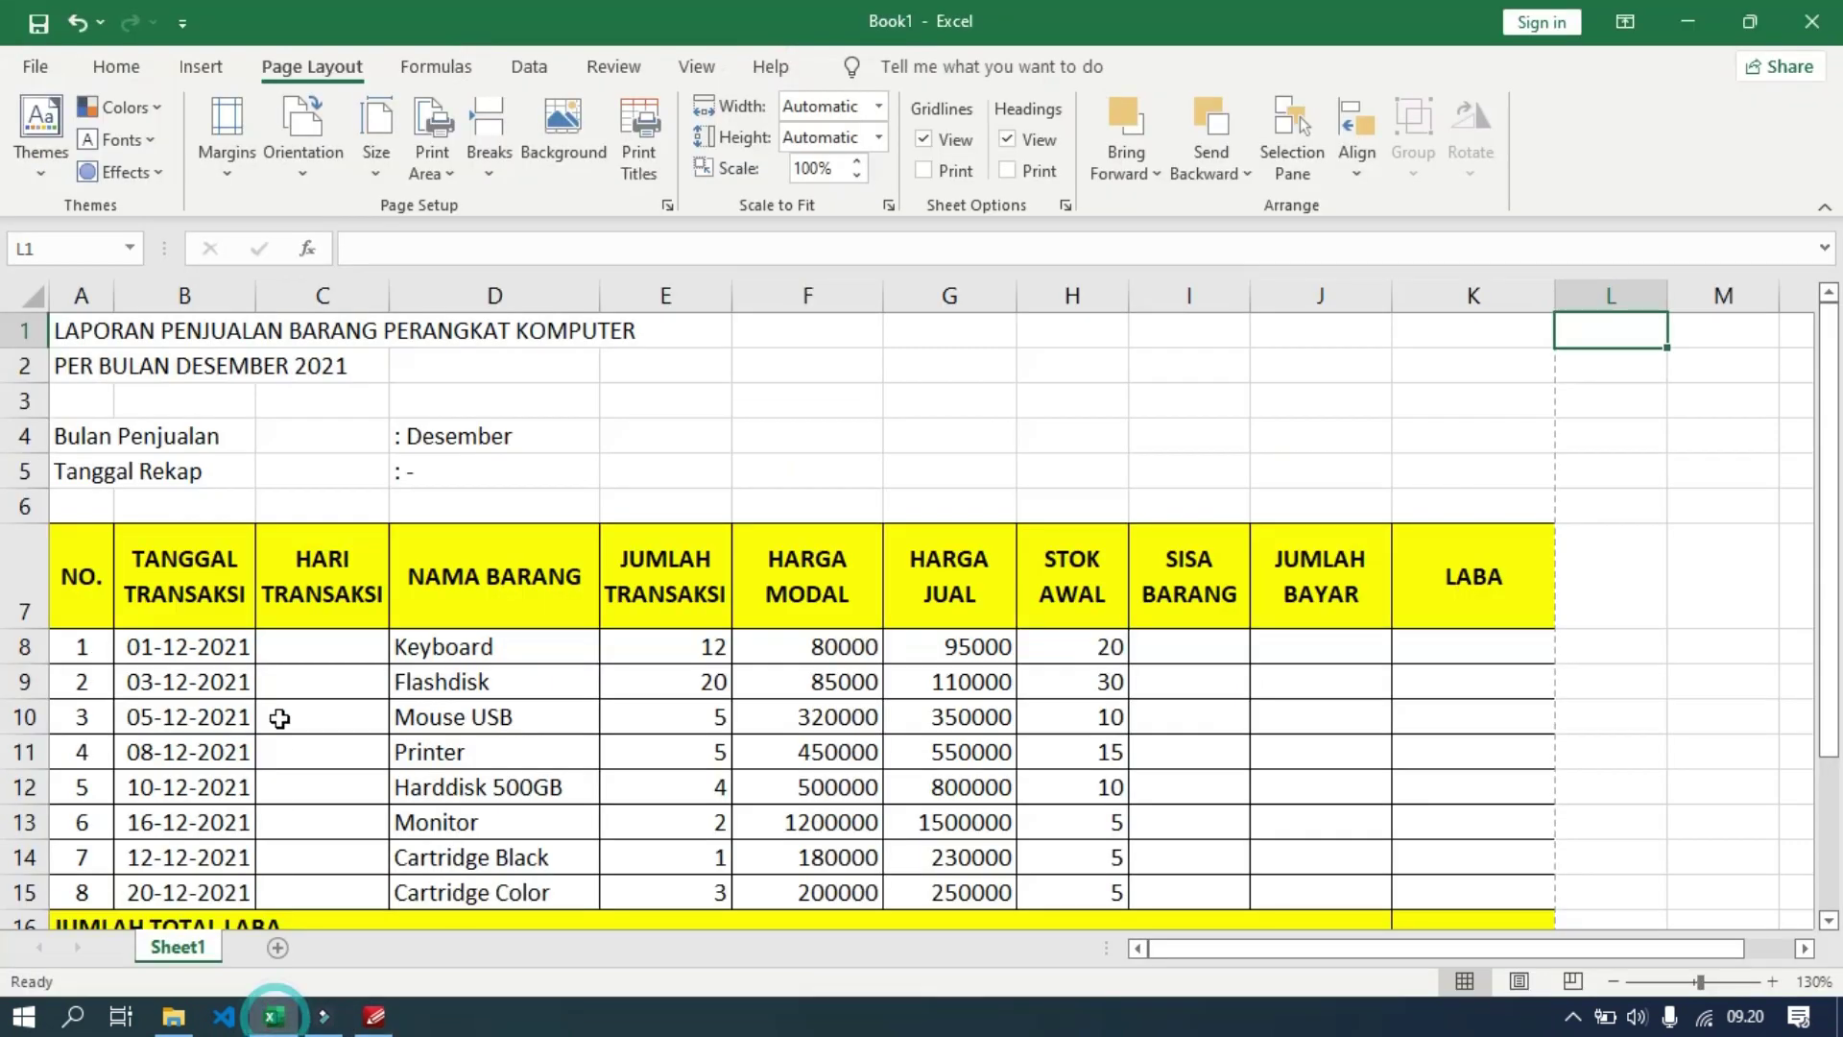
Merge and centre the main report title across A1:K1 and make it bold.
drag(66, 329, 1468, 303)
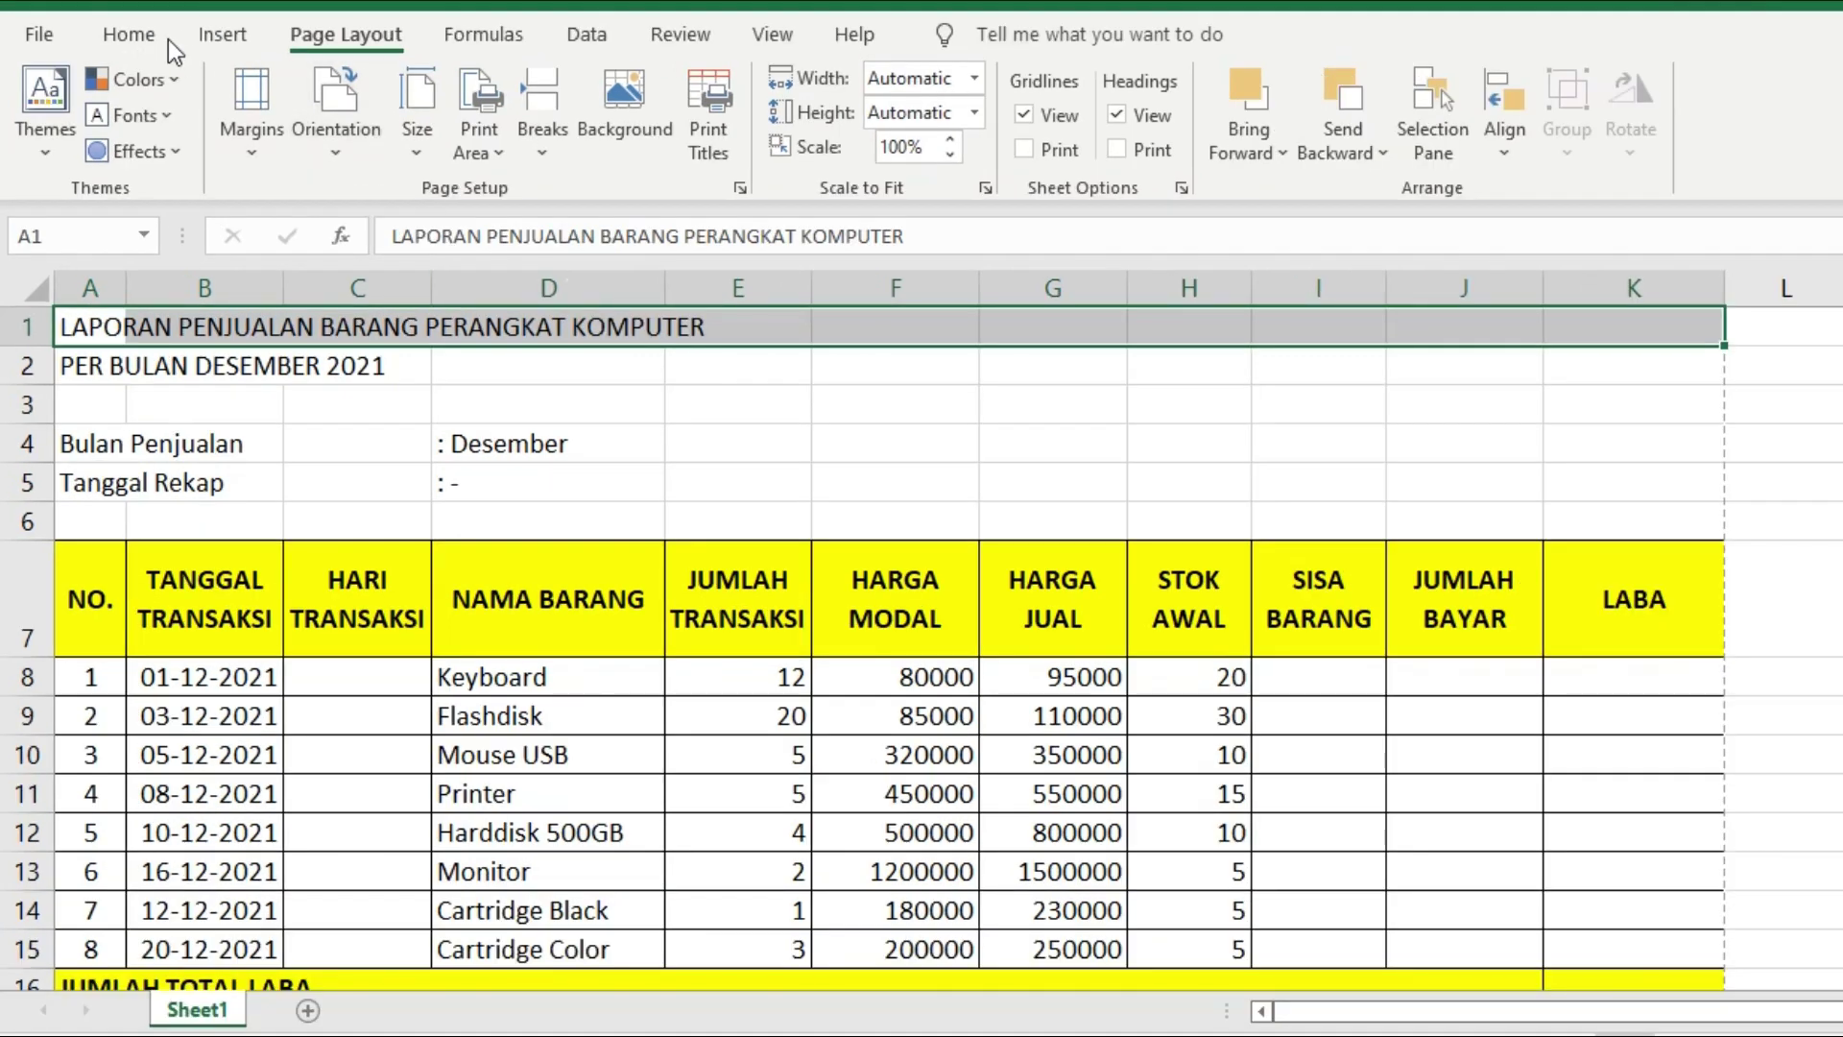
click(132, 39)
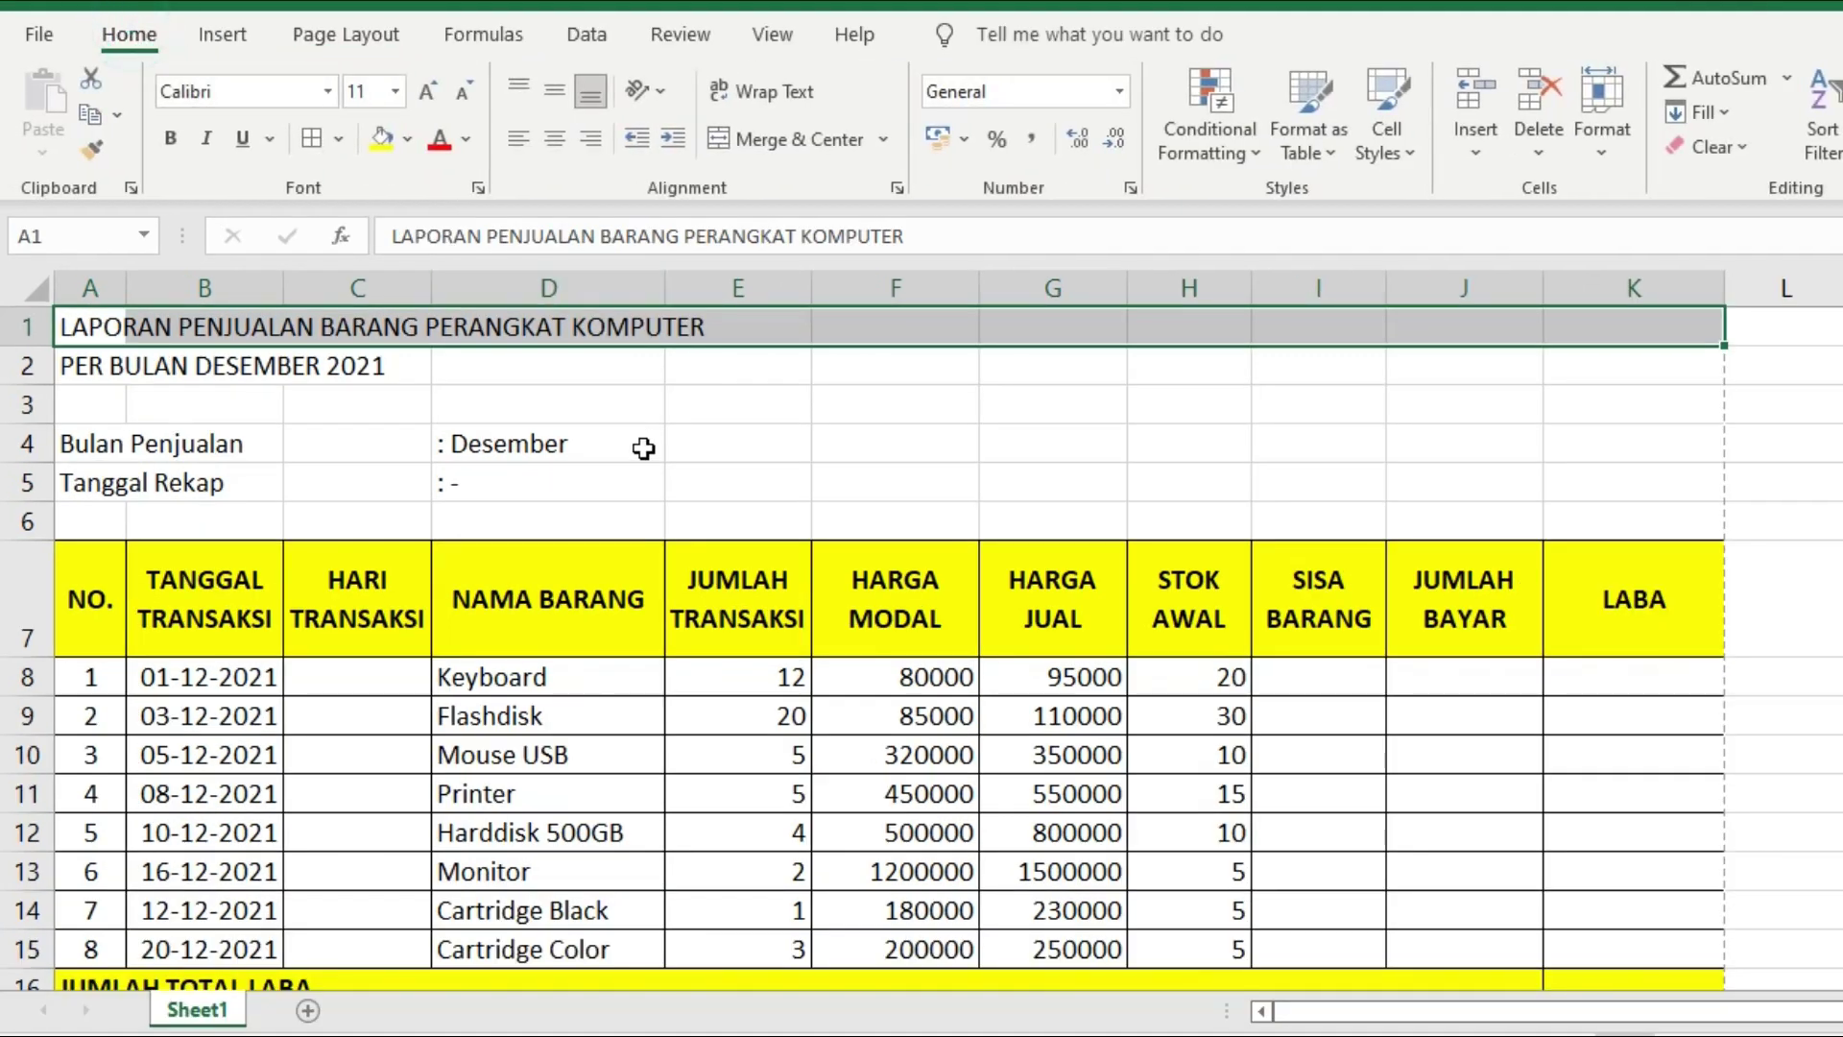
click(774, 142)
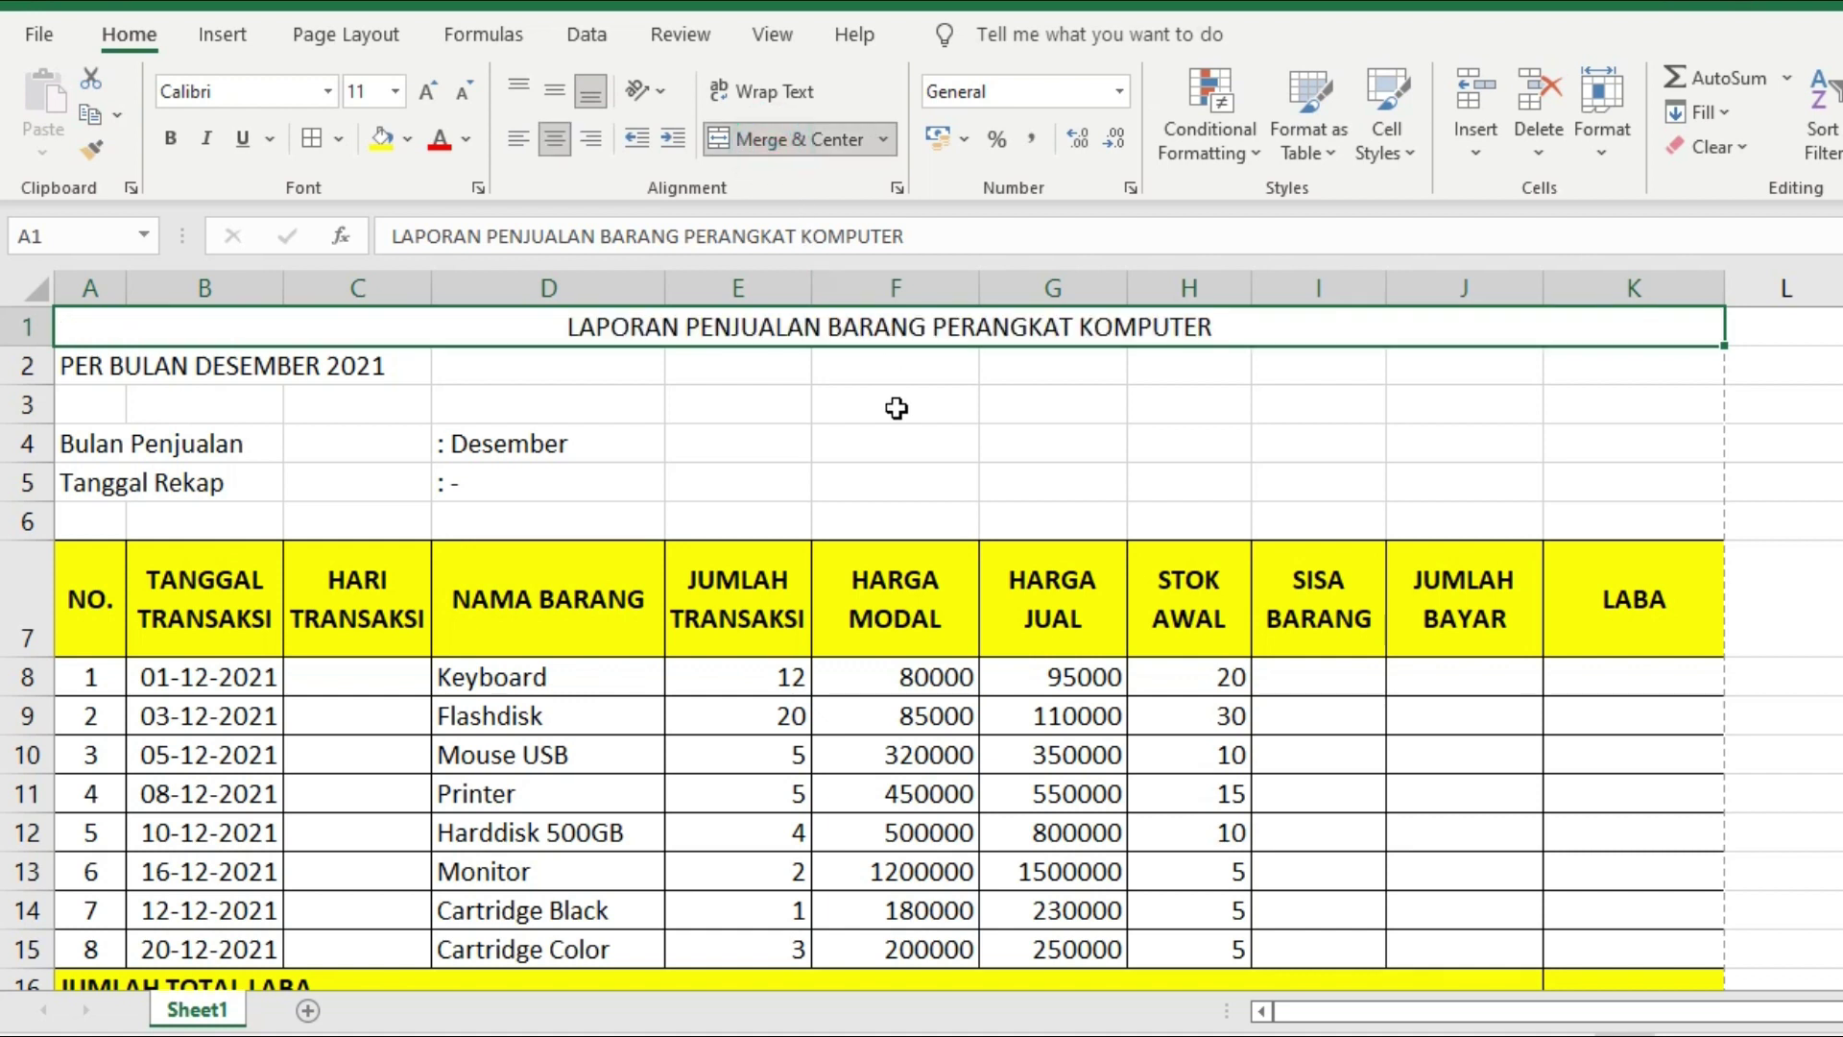
click(169, 138)
Merge and centre the PER BULAN DESEMBER 2021 subtitle across A2:K2 and make it bold.
click(67, 370)
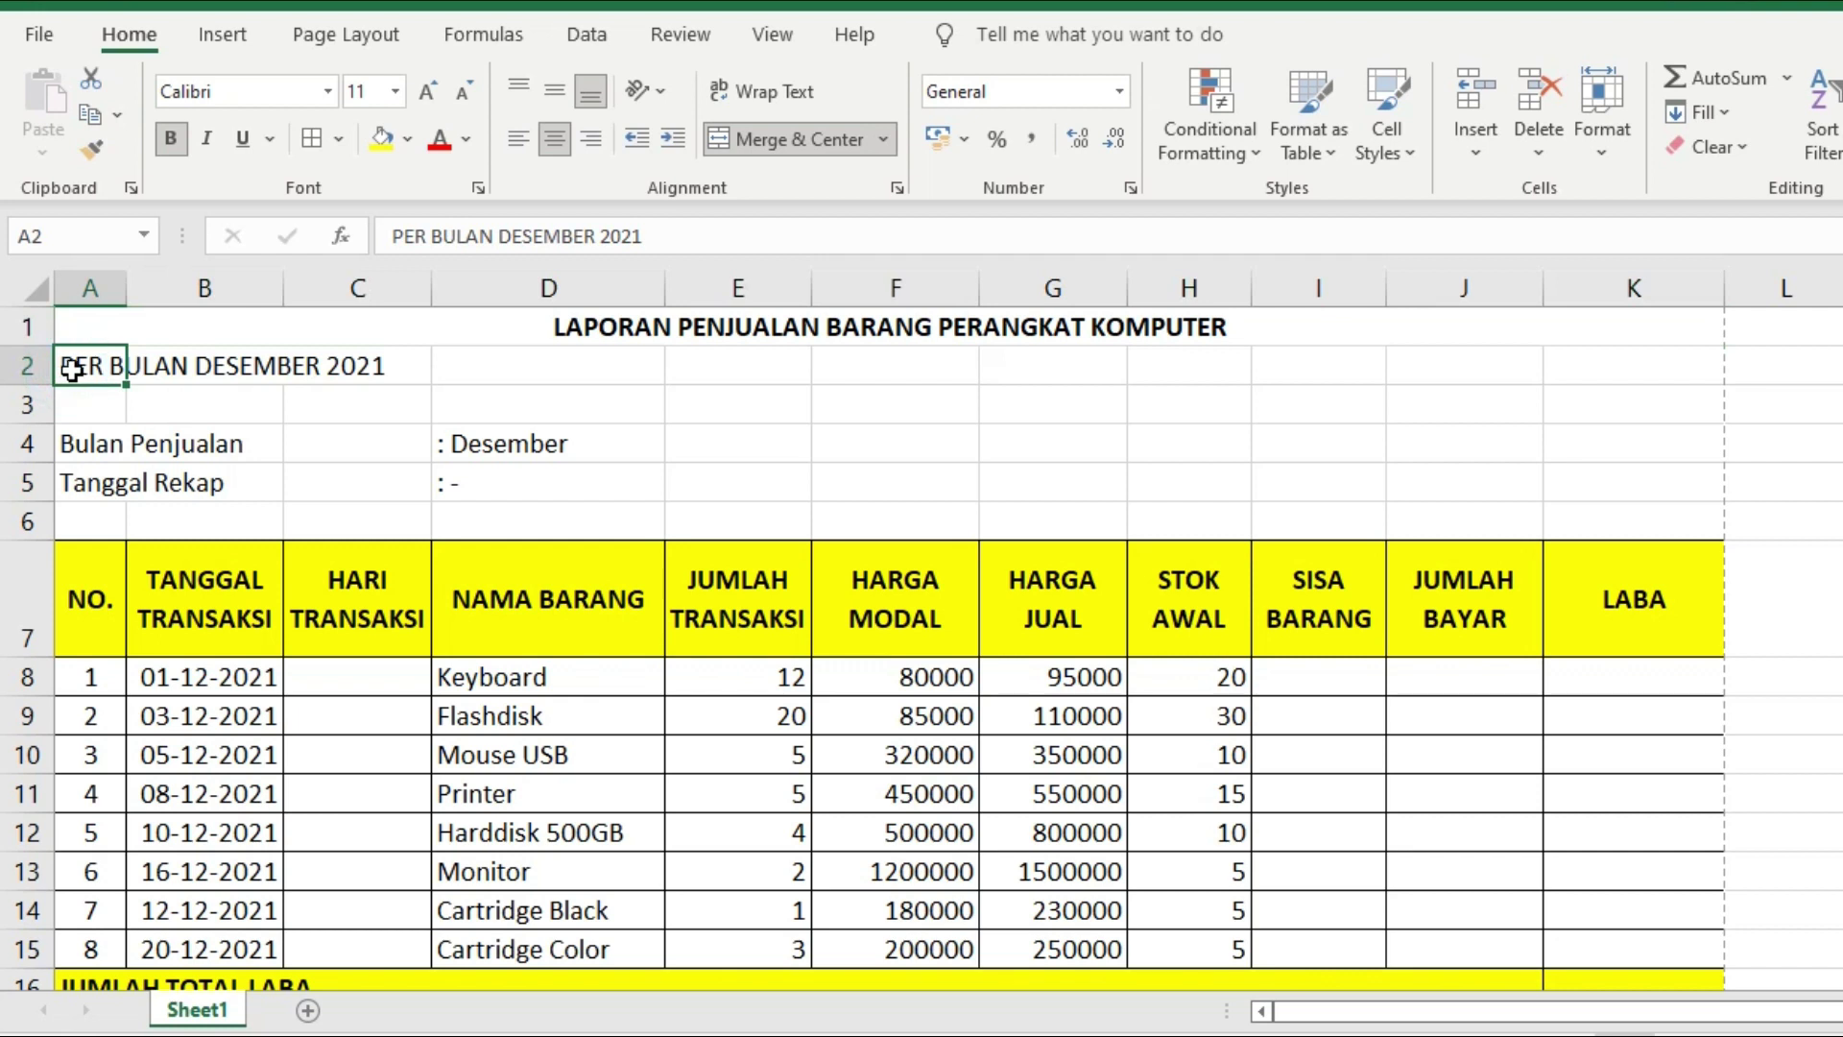
drag(67, 369, 1617, 366)
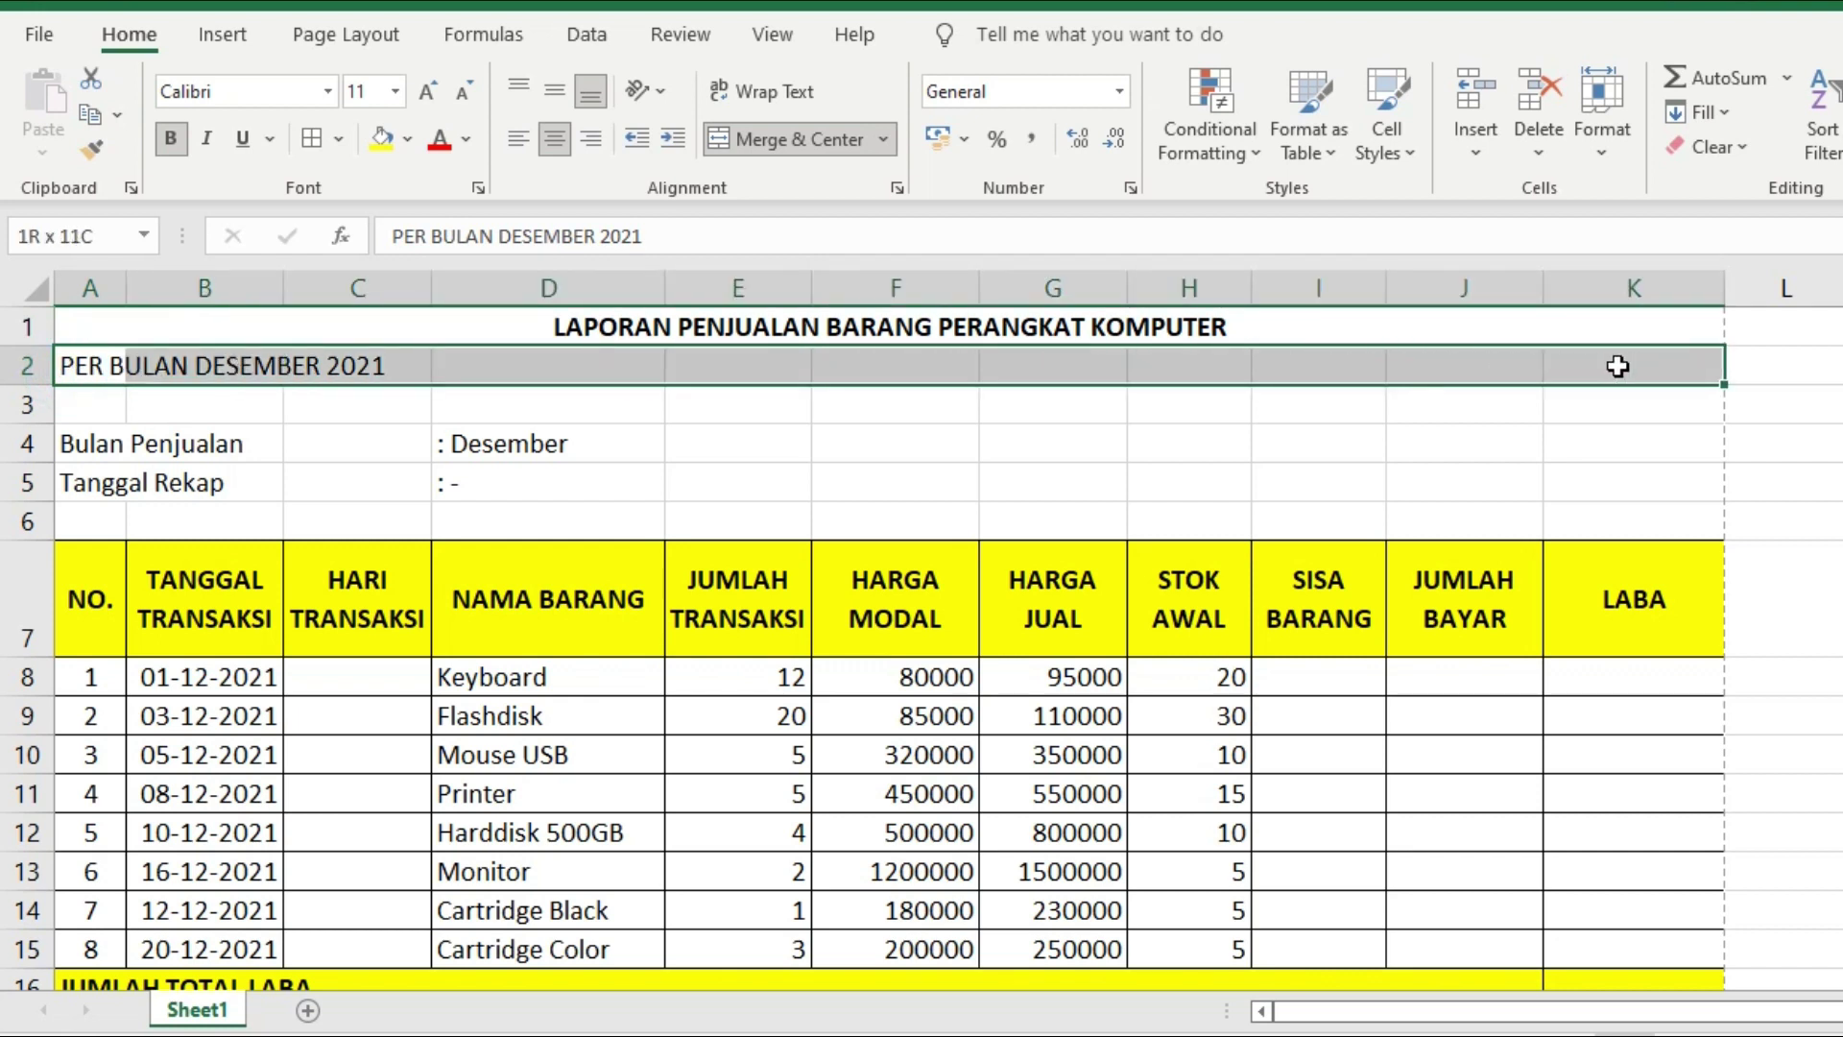
click(785, 134)
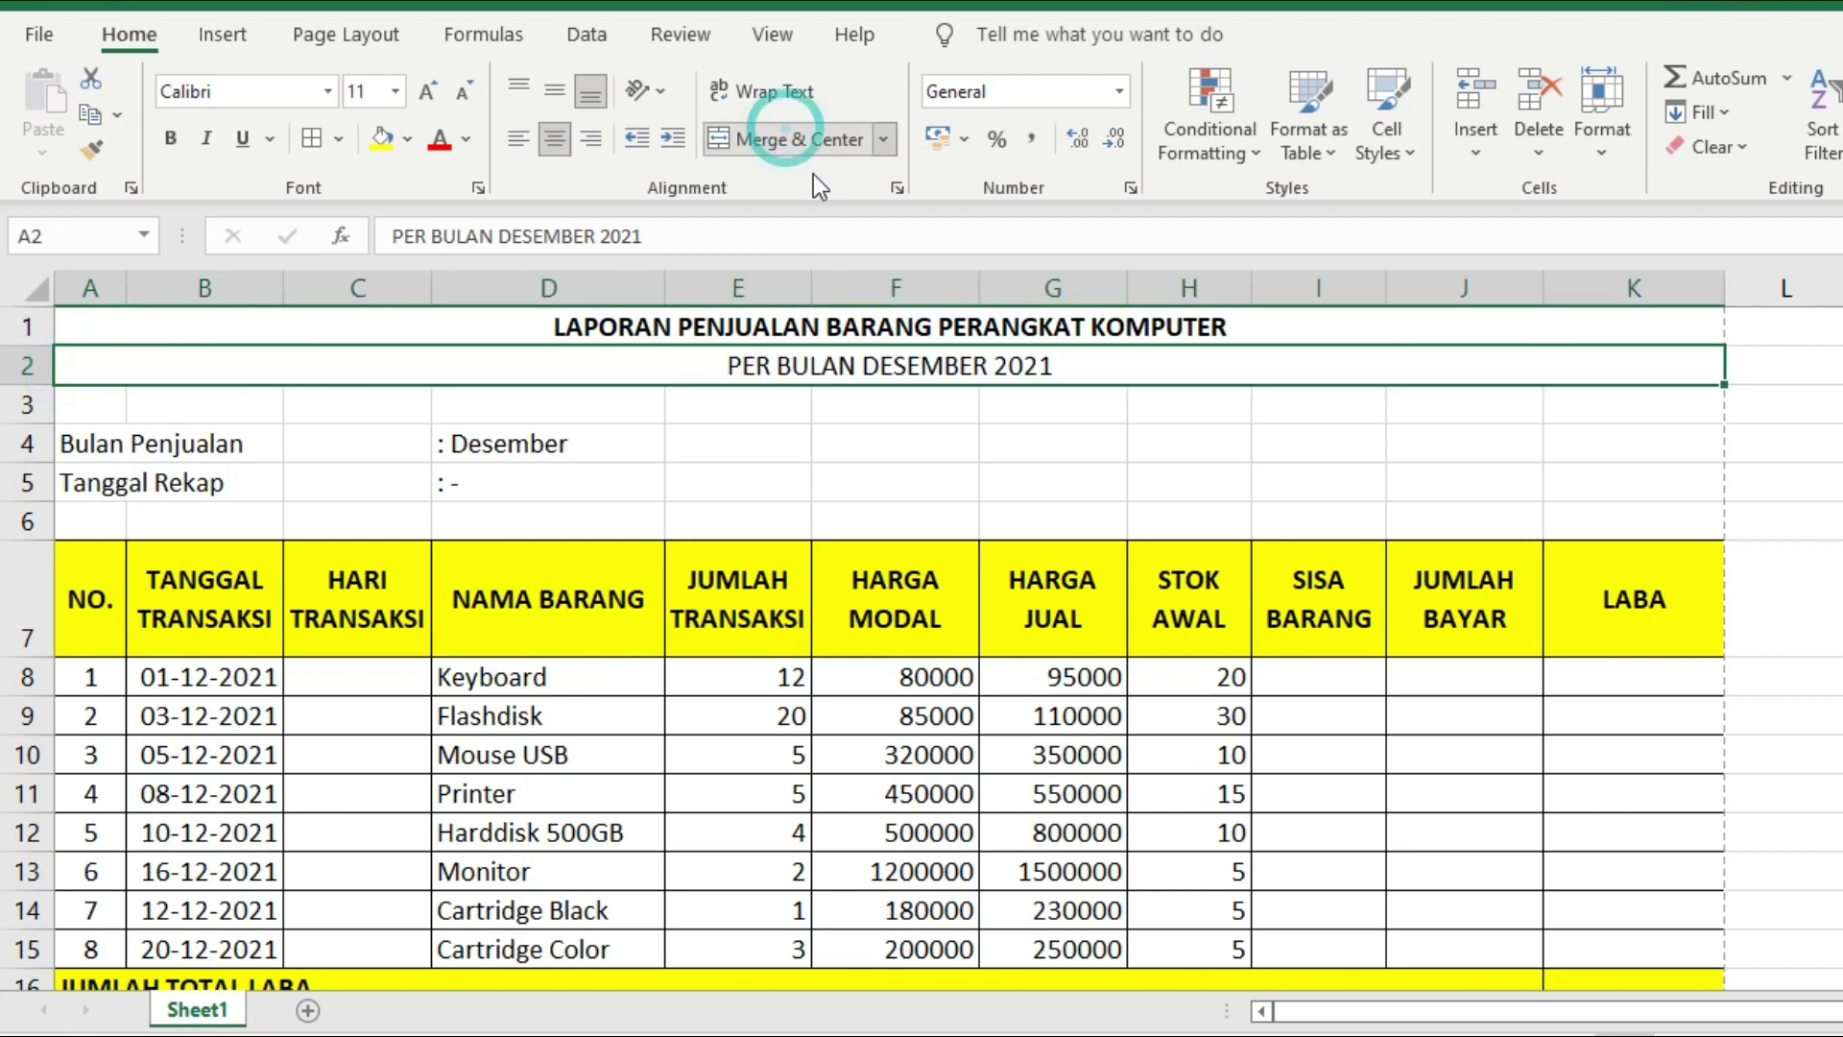
click(170, 138)
click(1382, 463)
Select cell C8 in the HARI TRANSAKSI column for the weekday formula.
scroll(1382, 463, down, 2)
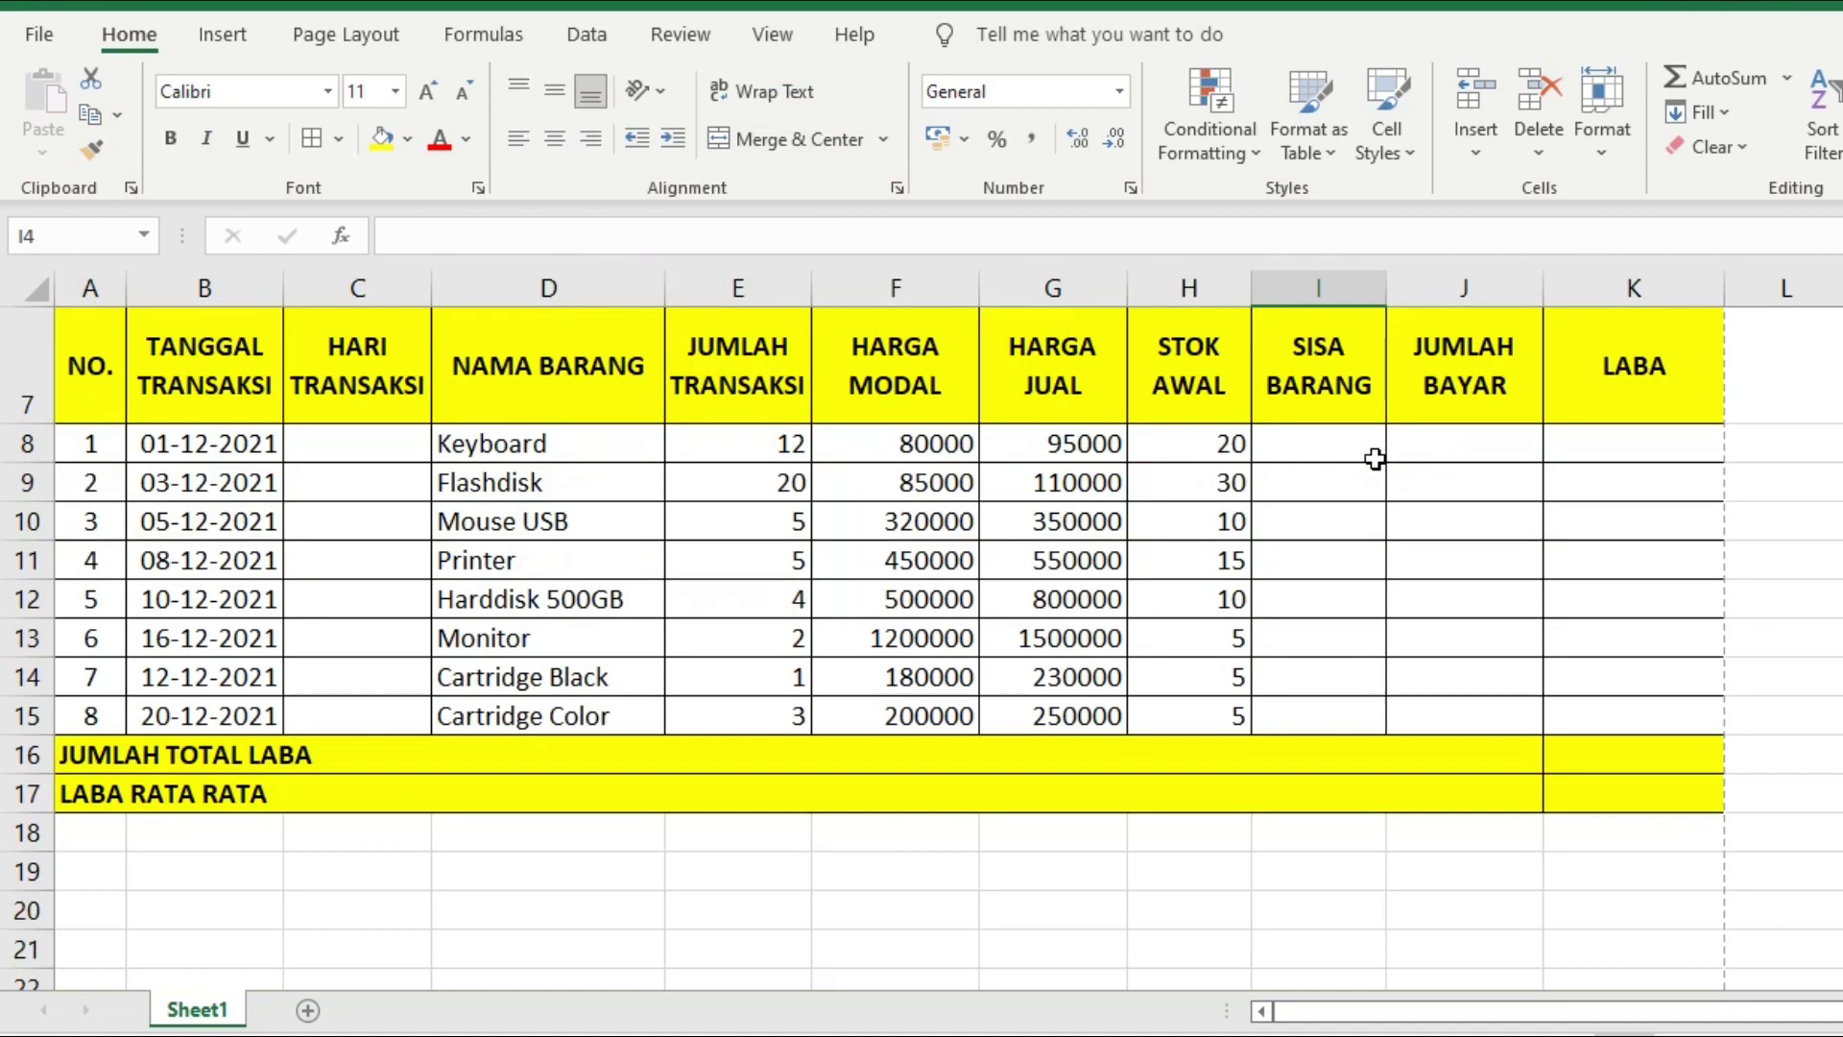
scroll(995, 843, up, 1)
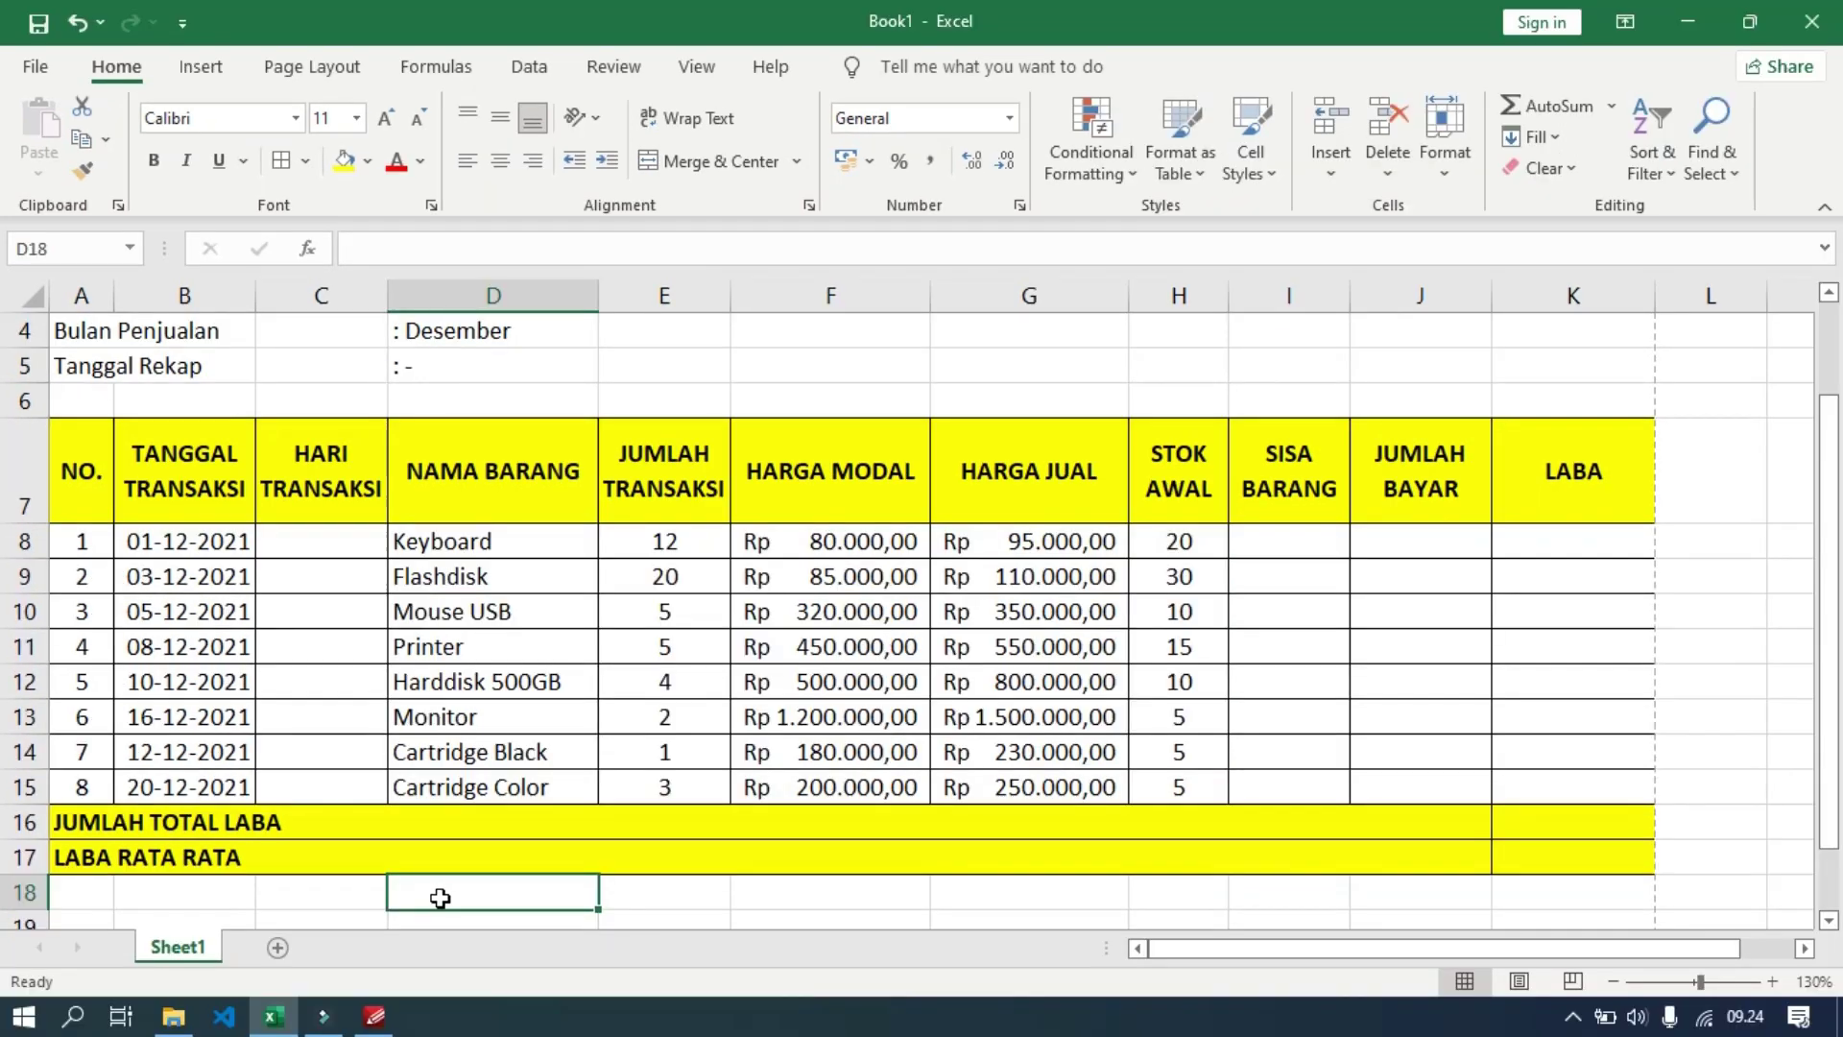
click(303, 530)
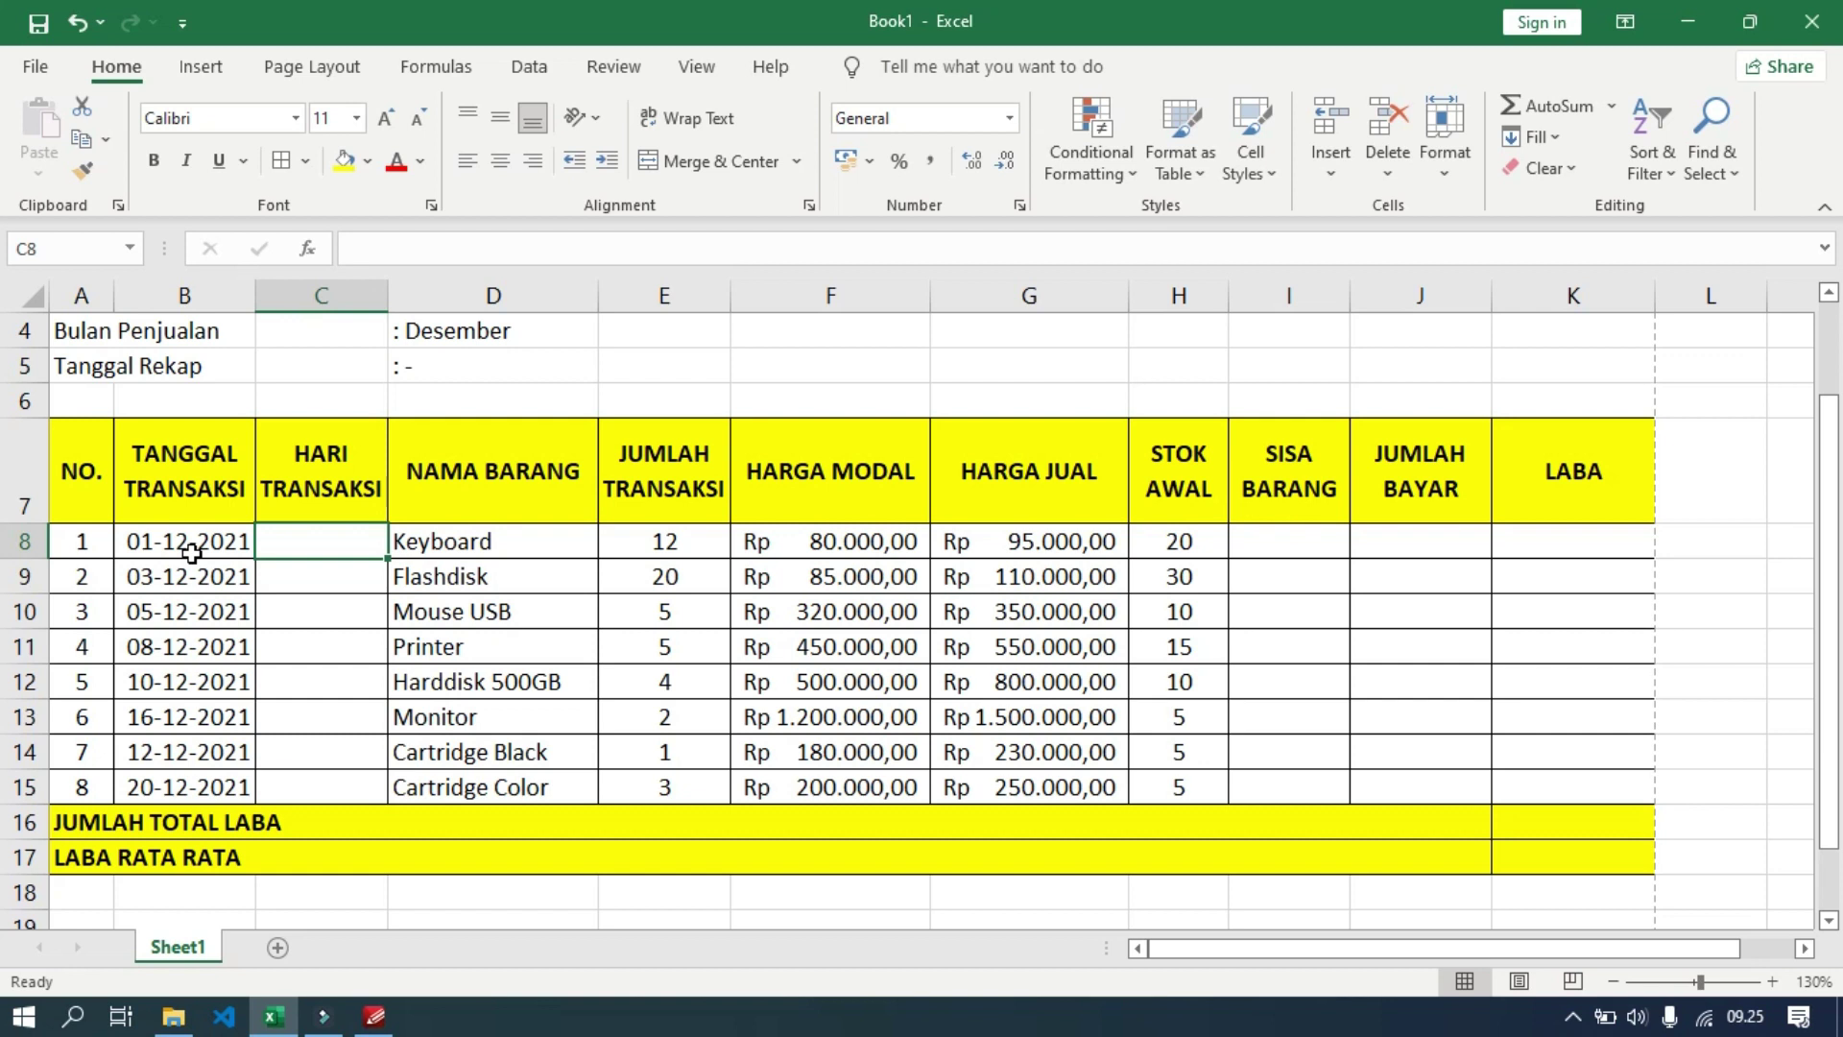
scroll(190, 555, up, 1)
ctrl+scroll(190, 555, up, 5)
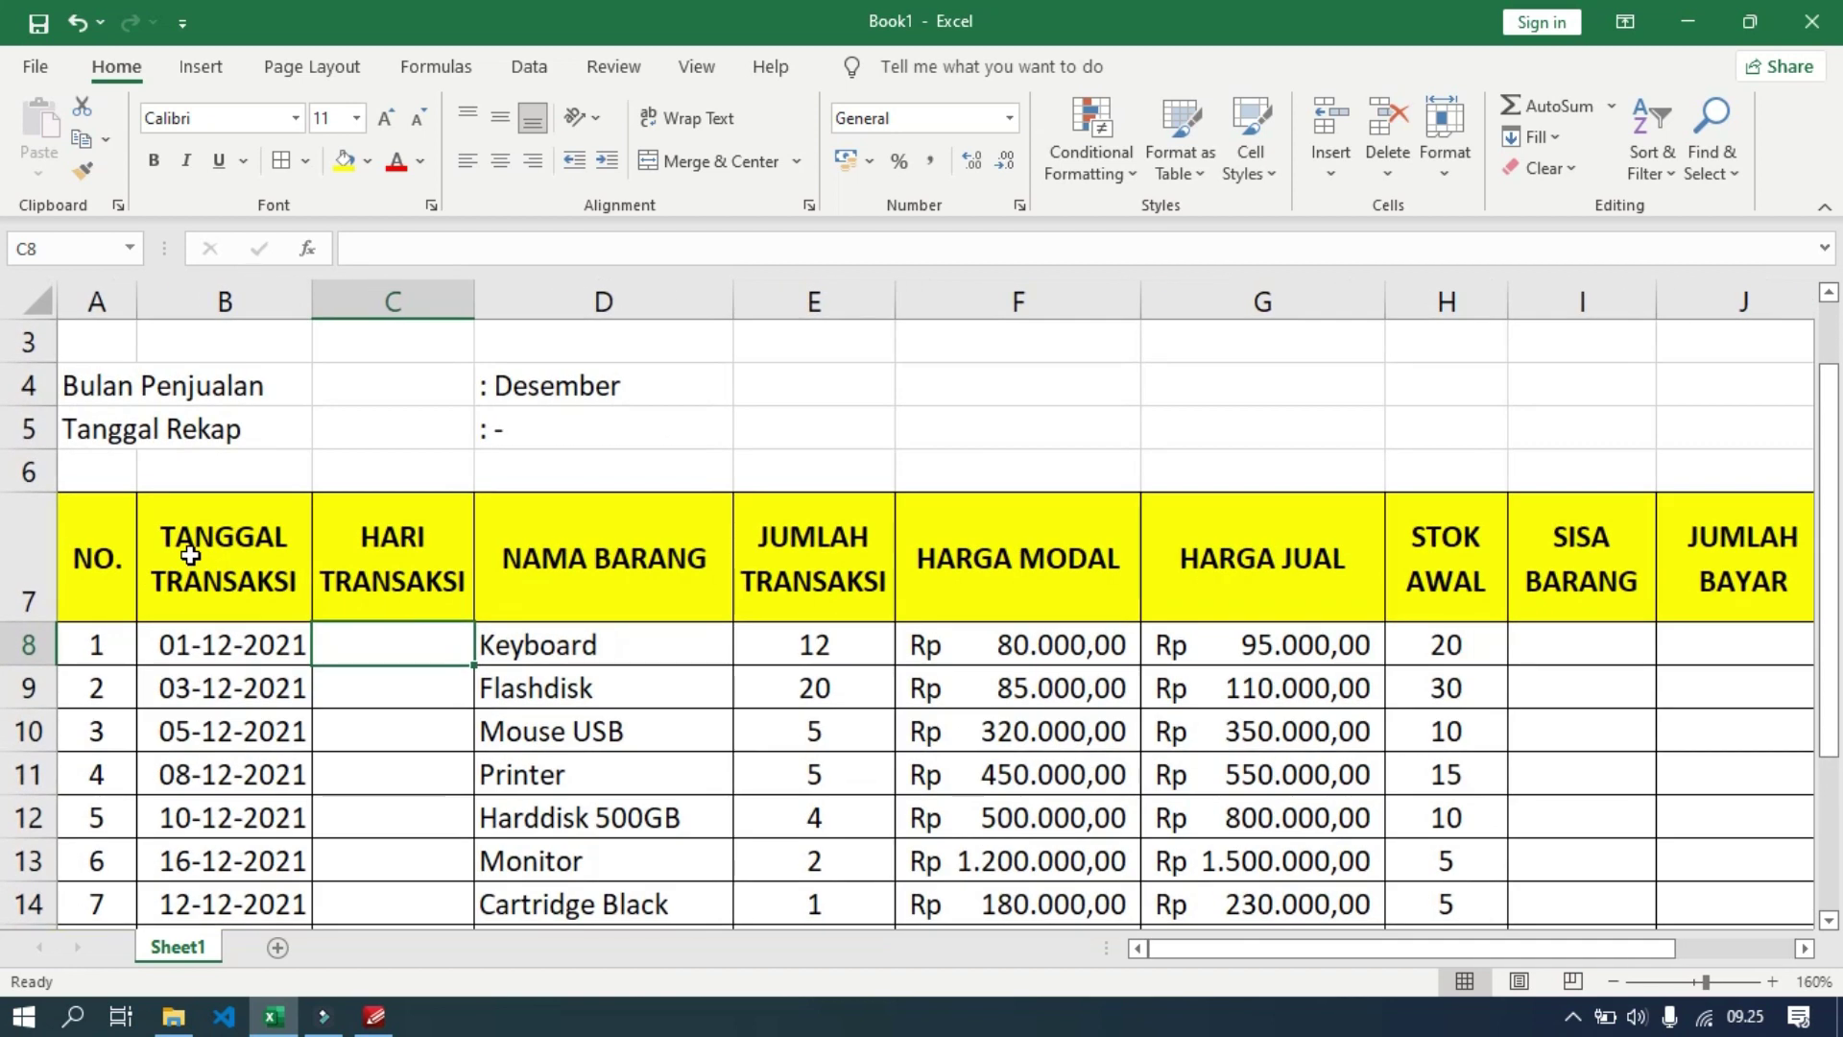
ctrl+scroll(190, 555, down, 3)
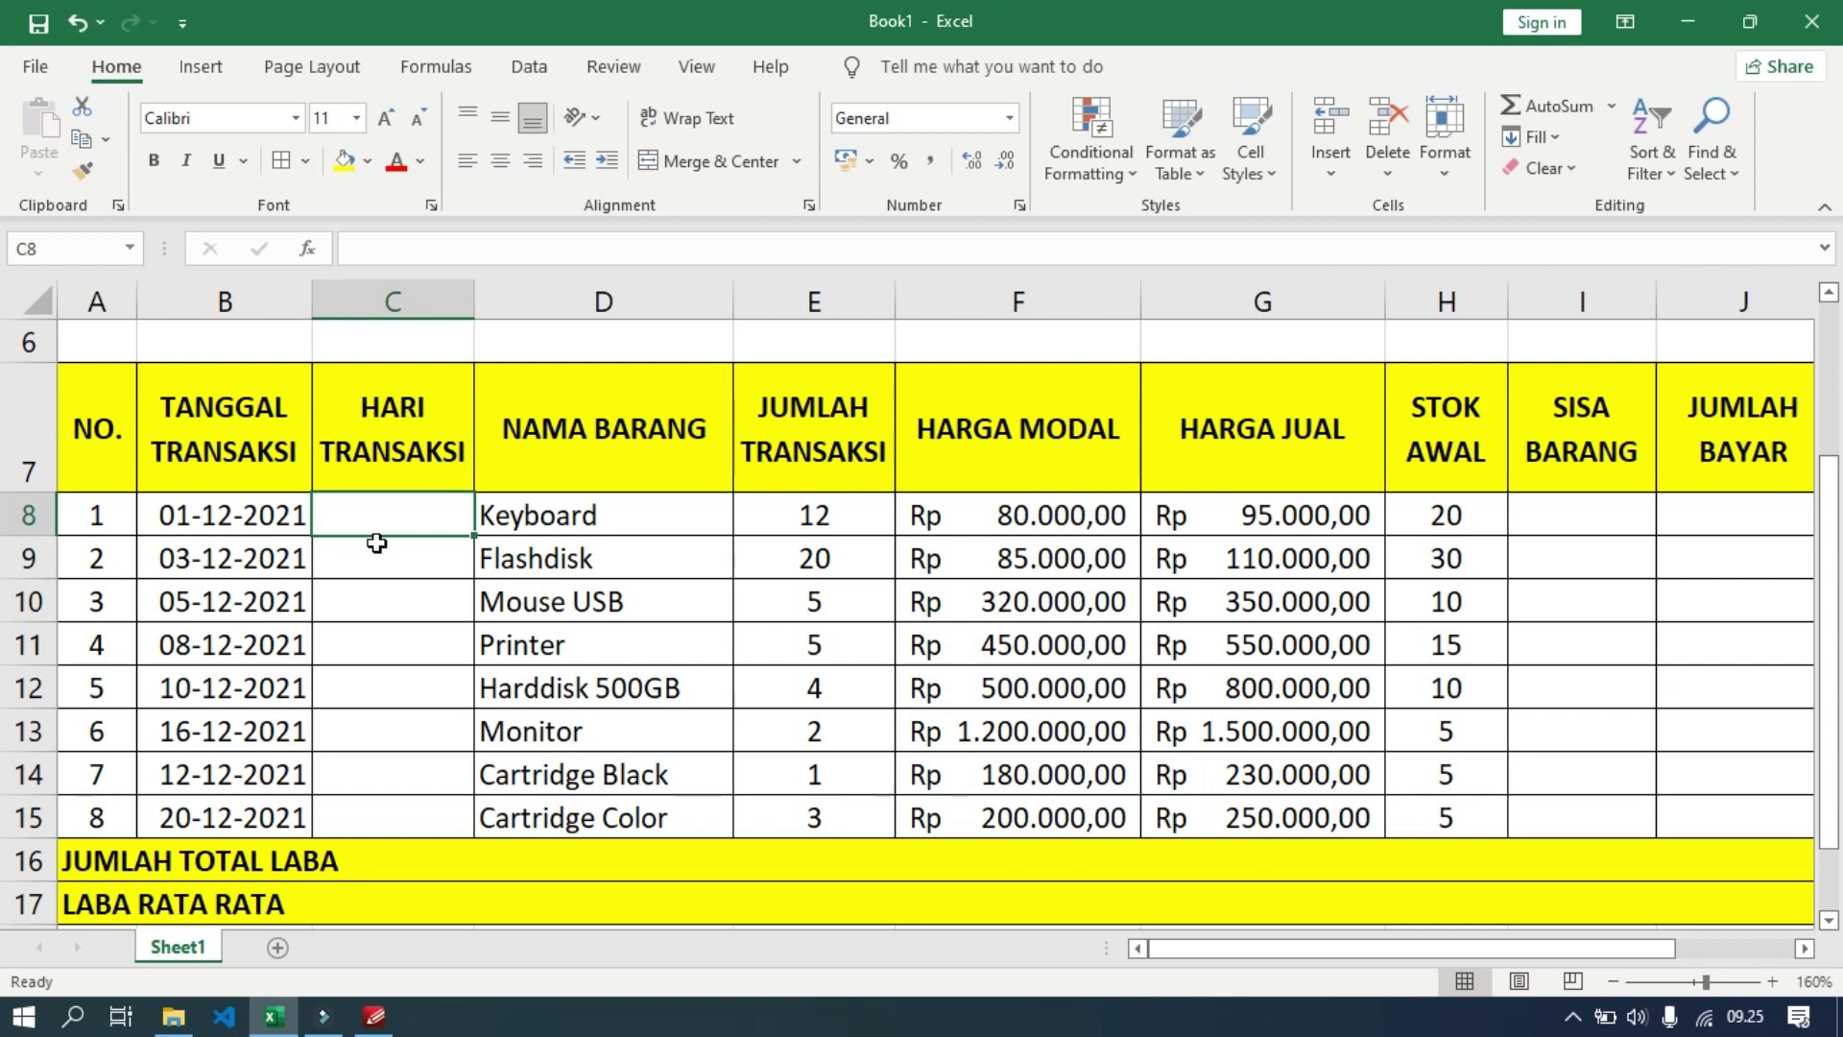
Enter =TEXT(B8;"DDDD") in C8 so it shows the weekday name Rabu.
text(=TEXT)
double_click(378, 553)
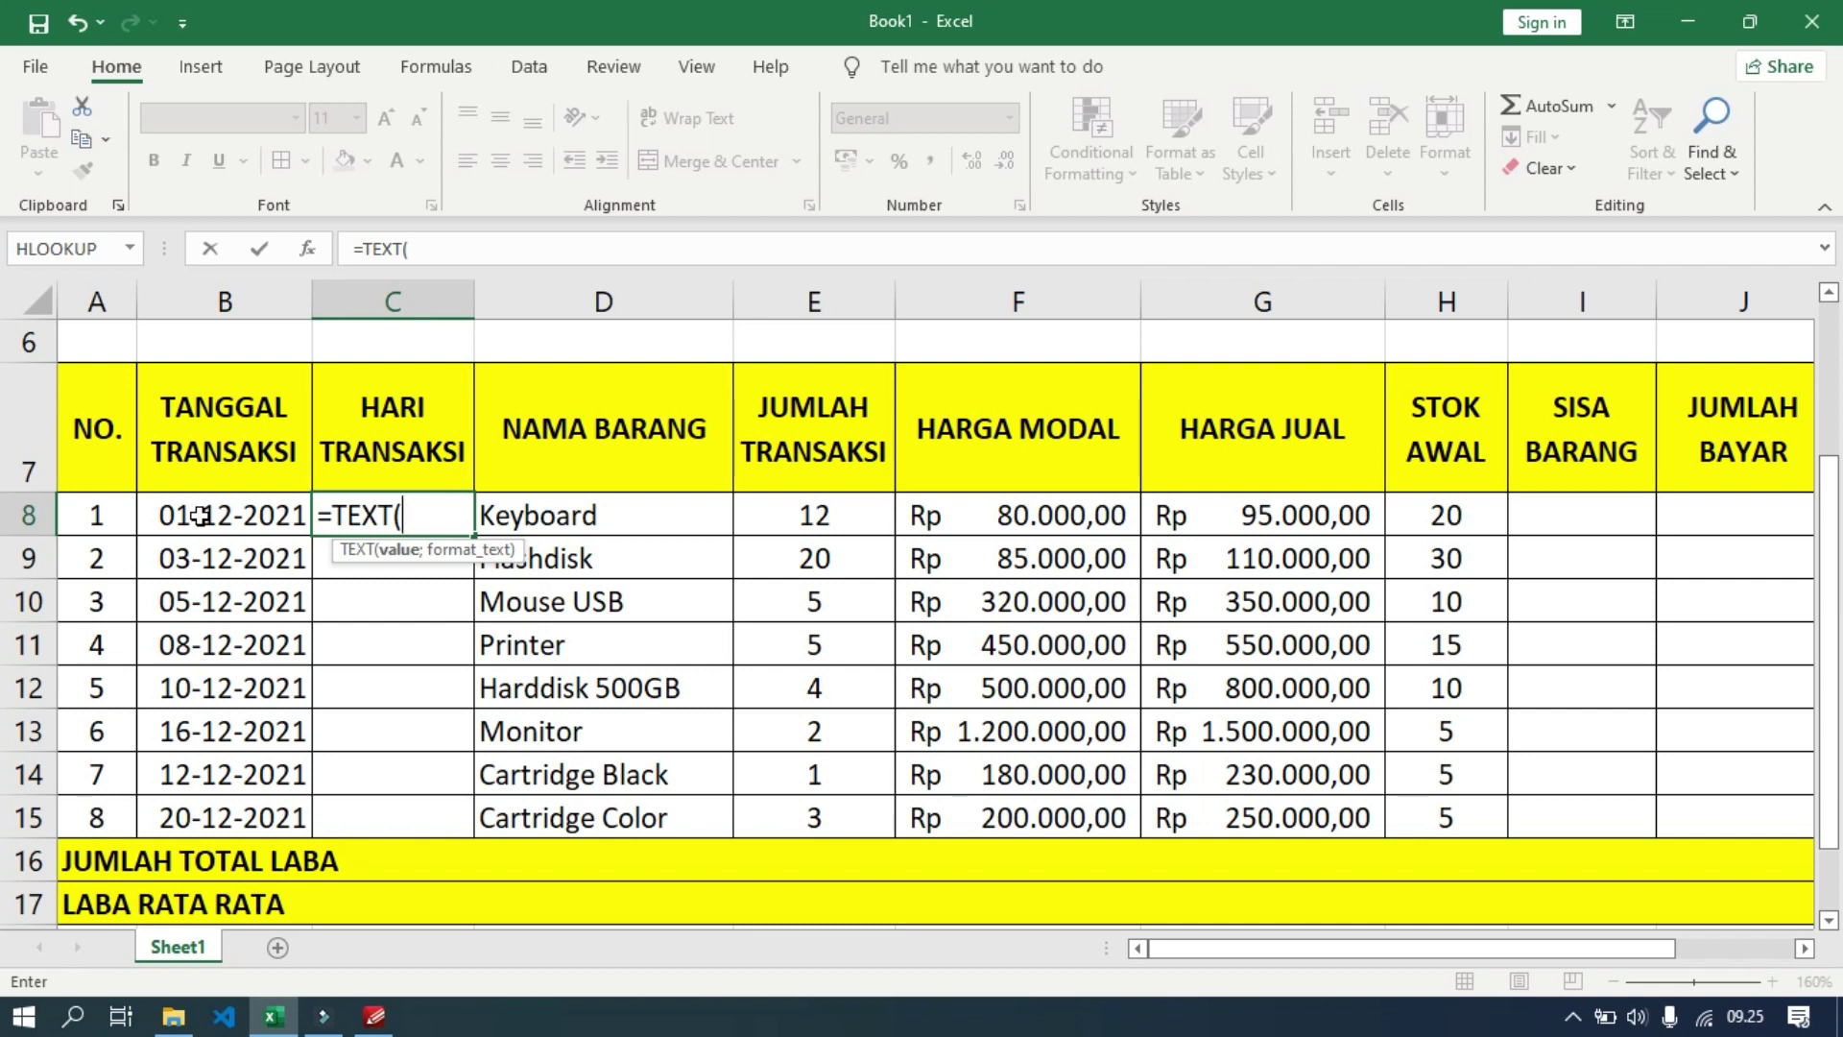
click(200, 516)
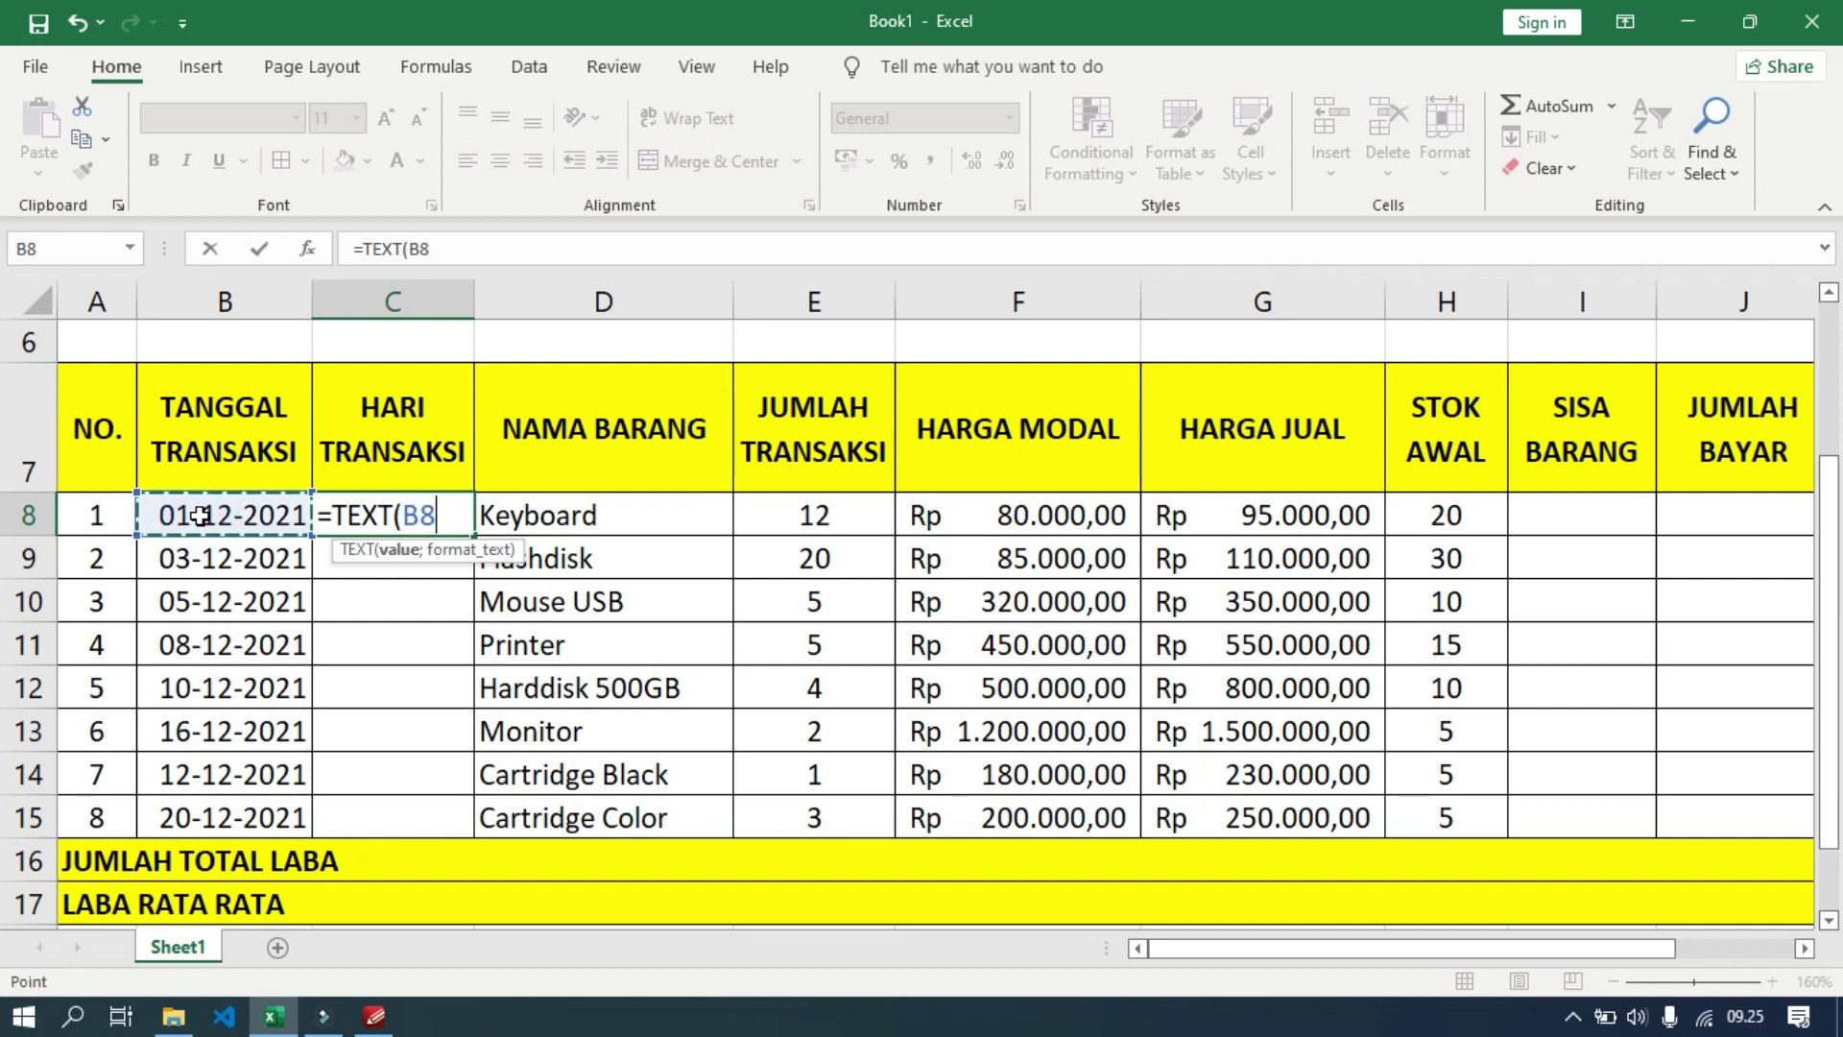
text(;)
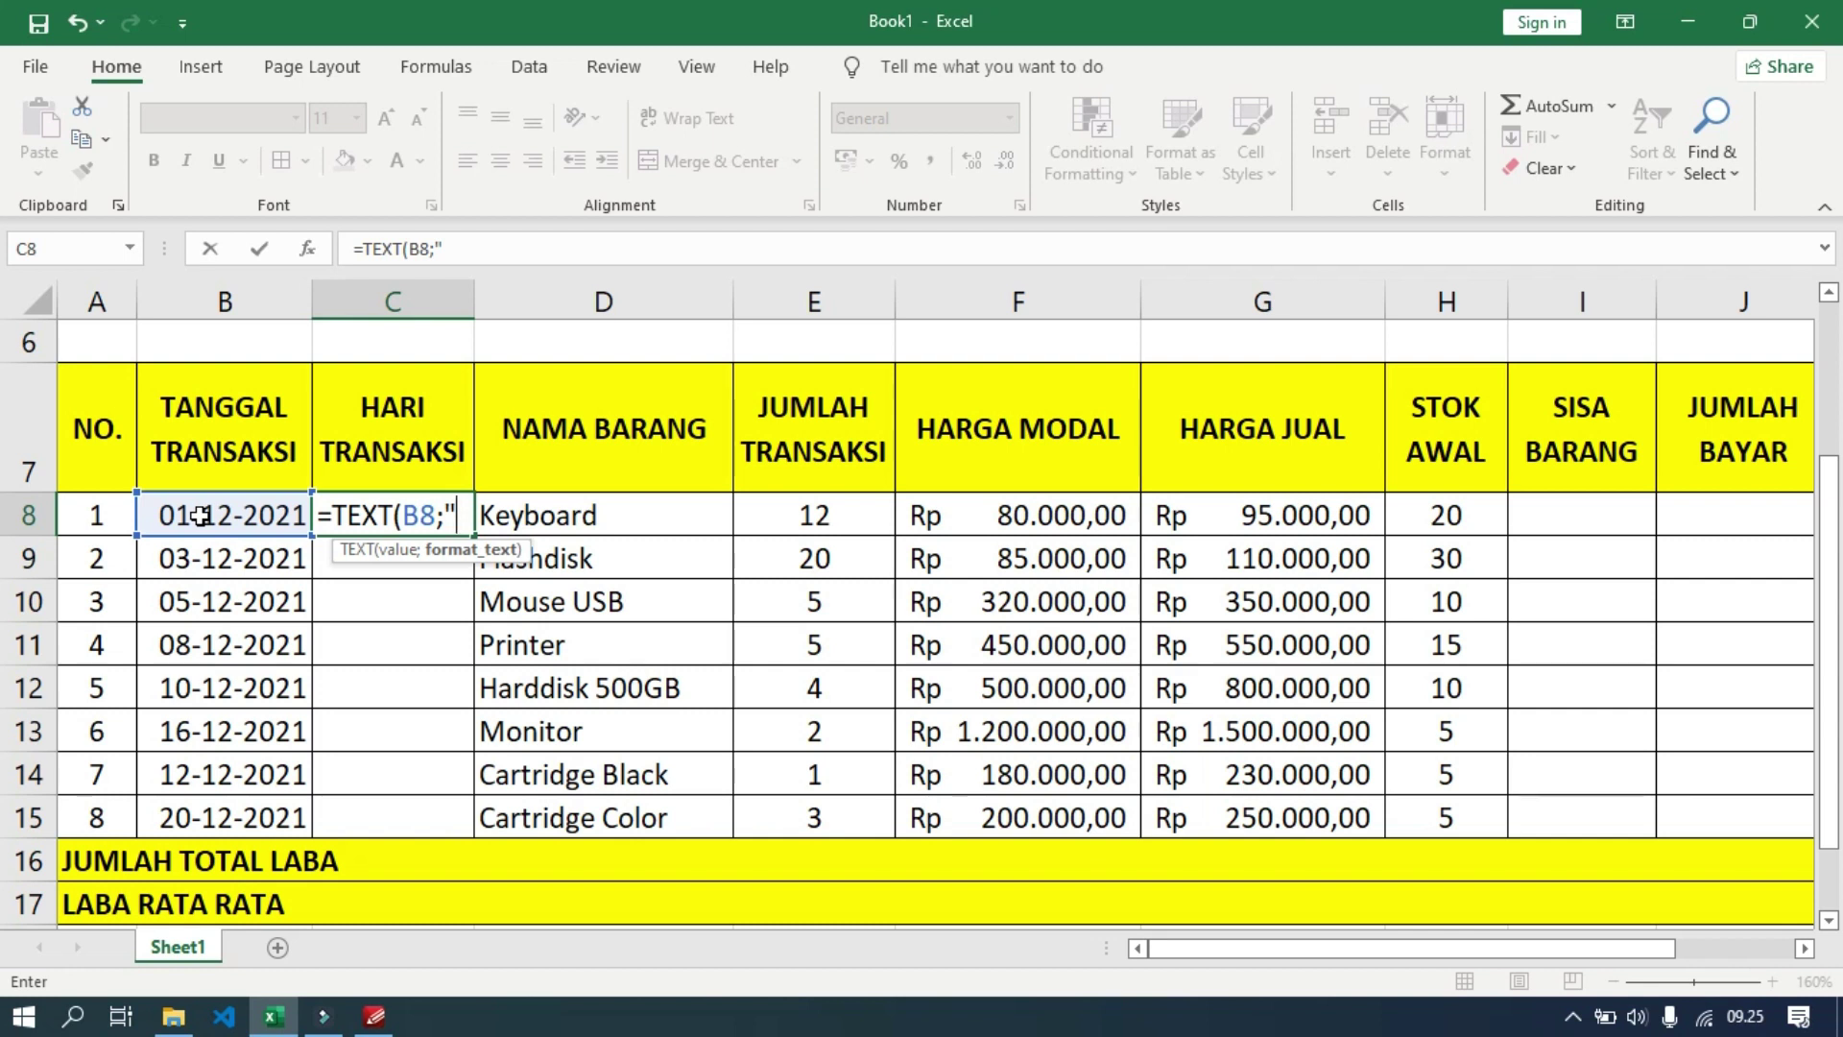
text(DDD)
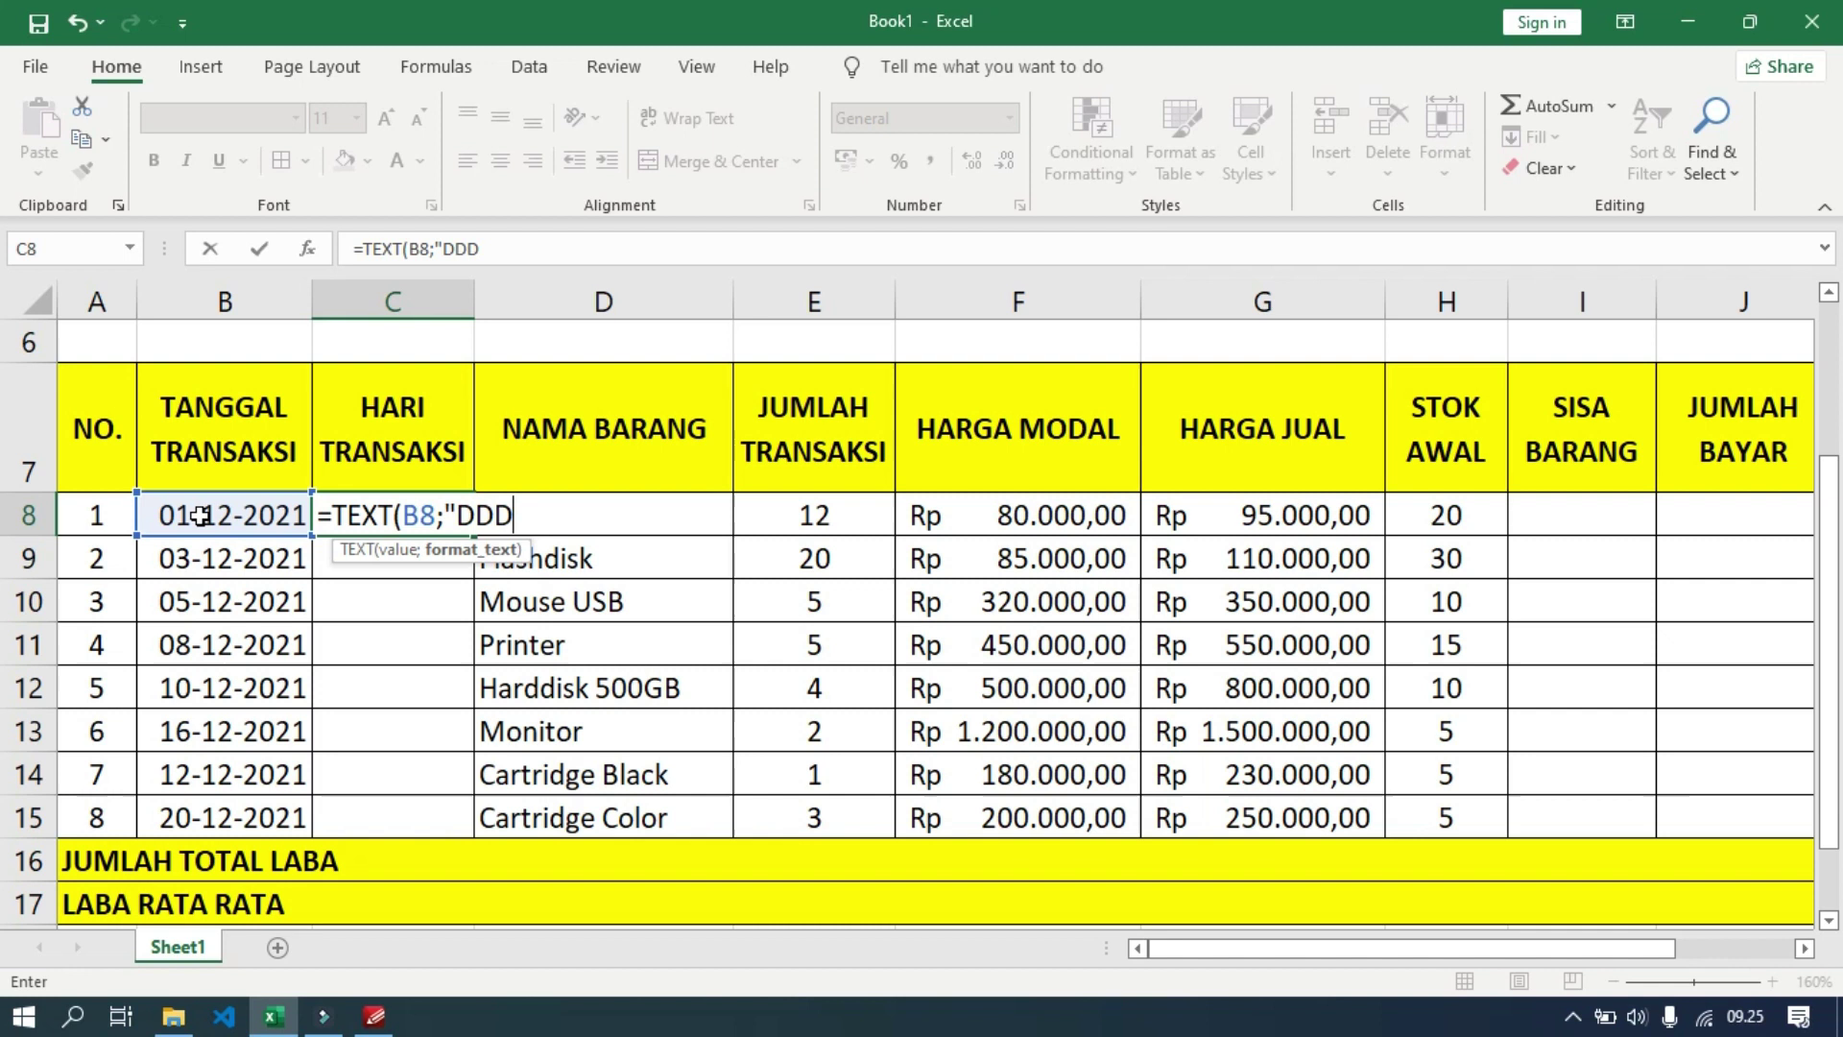
text(D")
text())
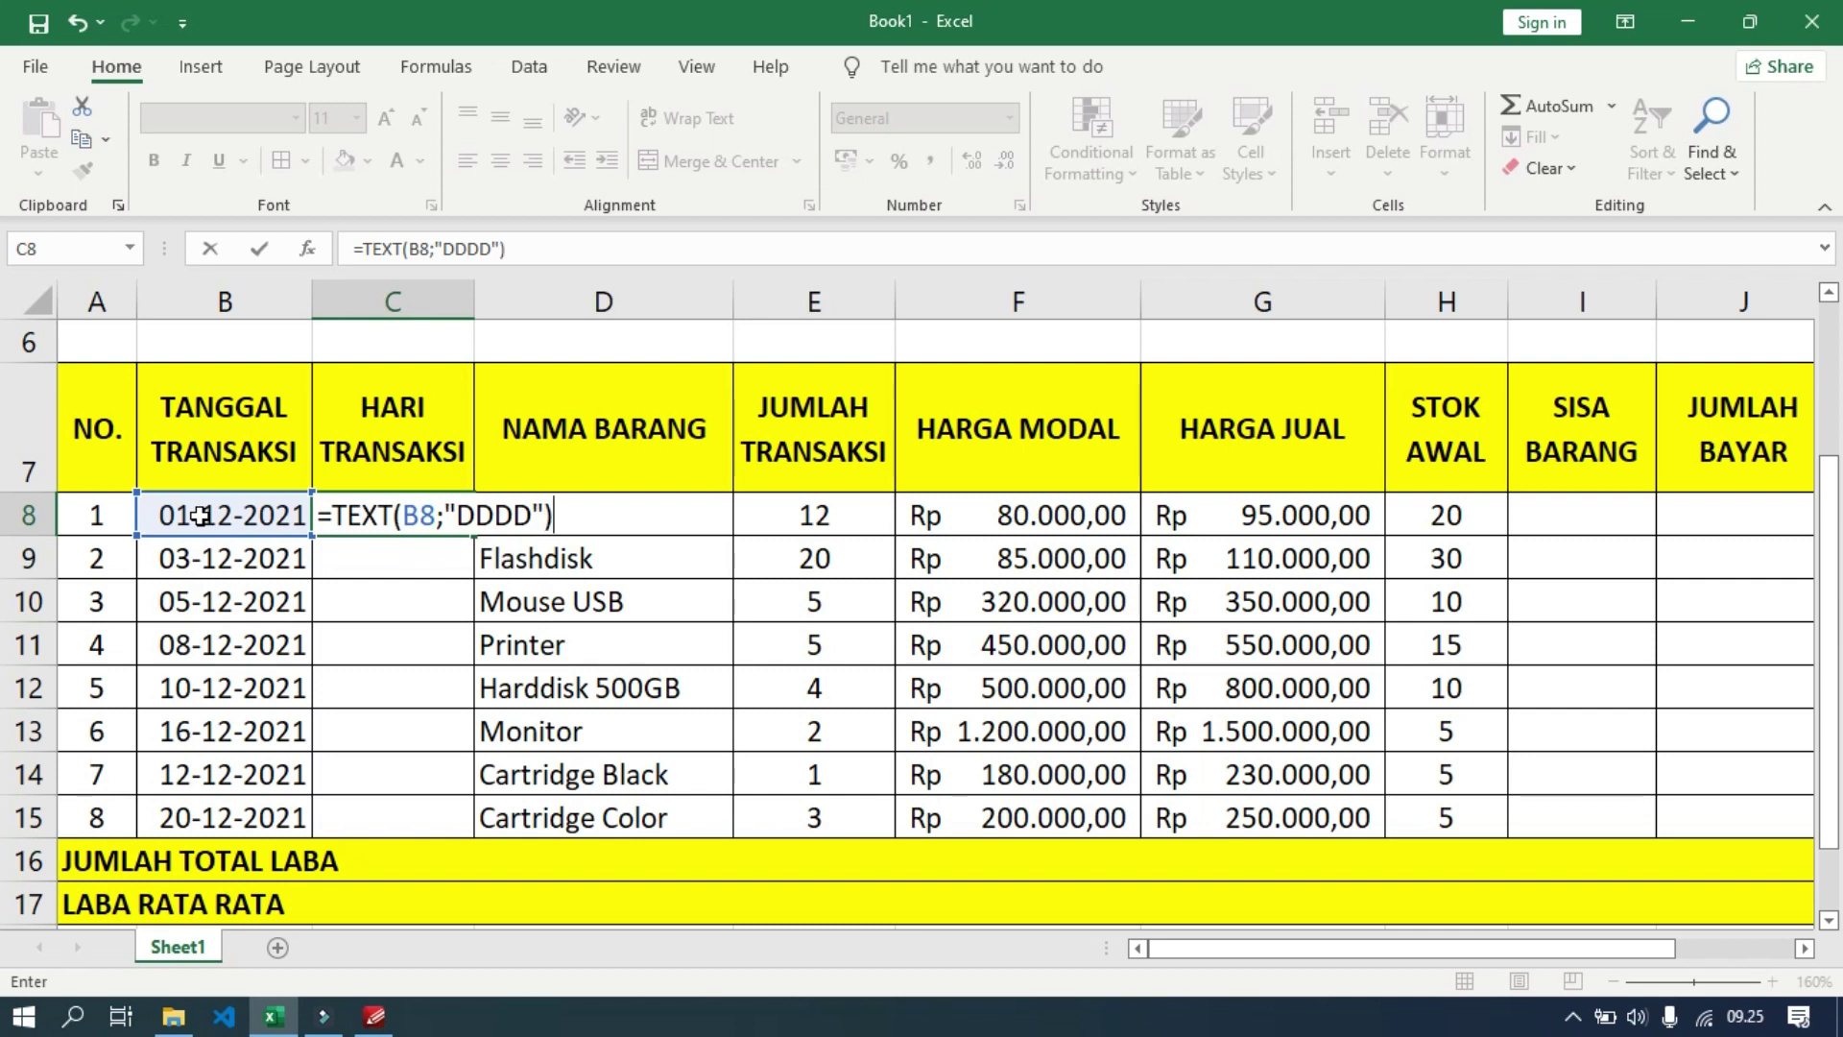
key(Return)
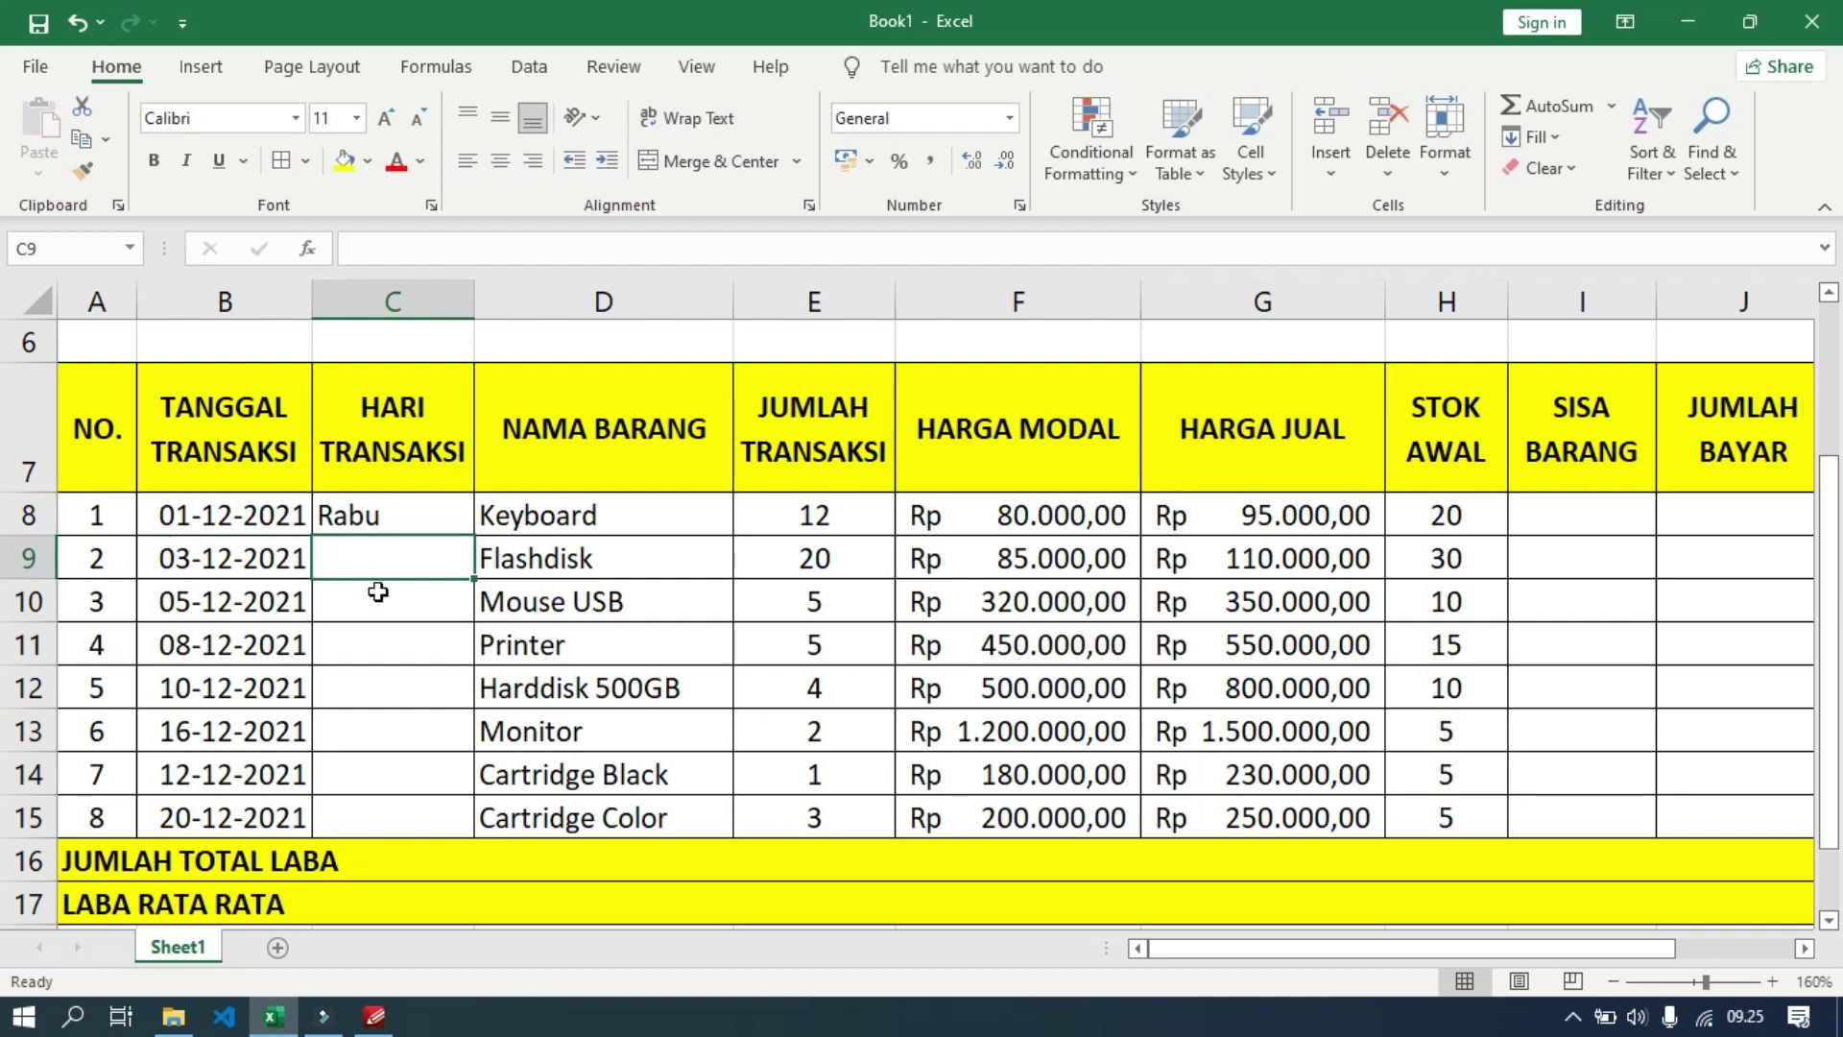
click(394, 521)
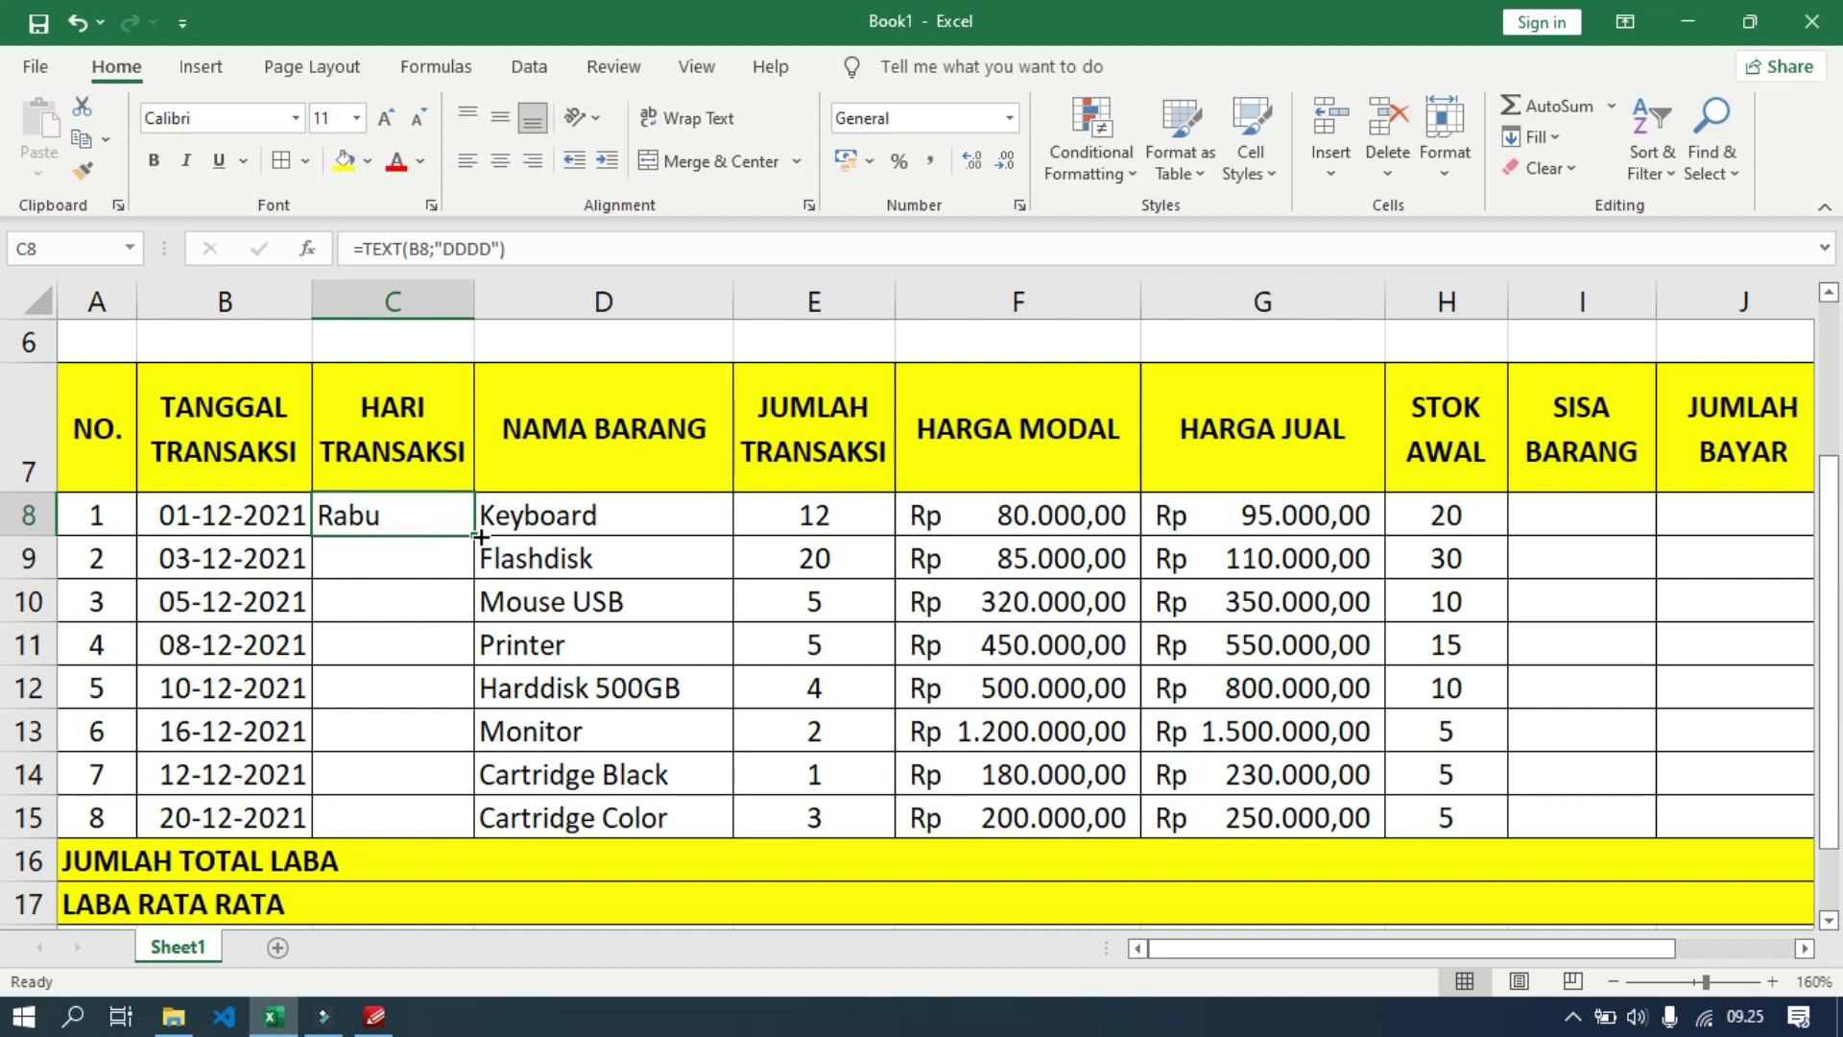
Copy C8's weekday formula down to C15, filling Rabu through Senin.
drag(480, 537, 480, 536)
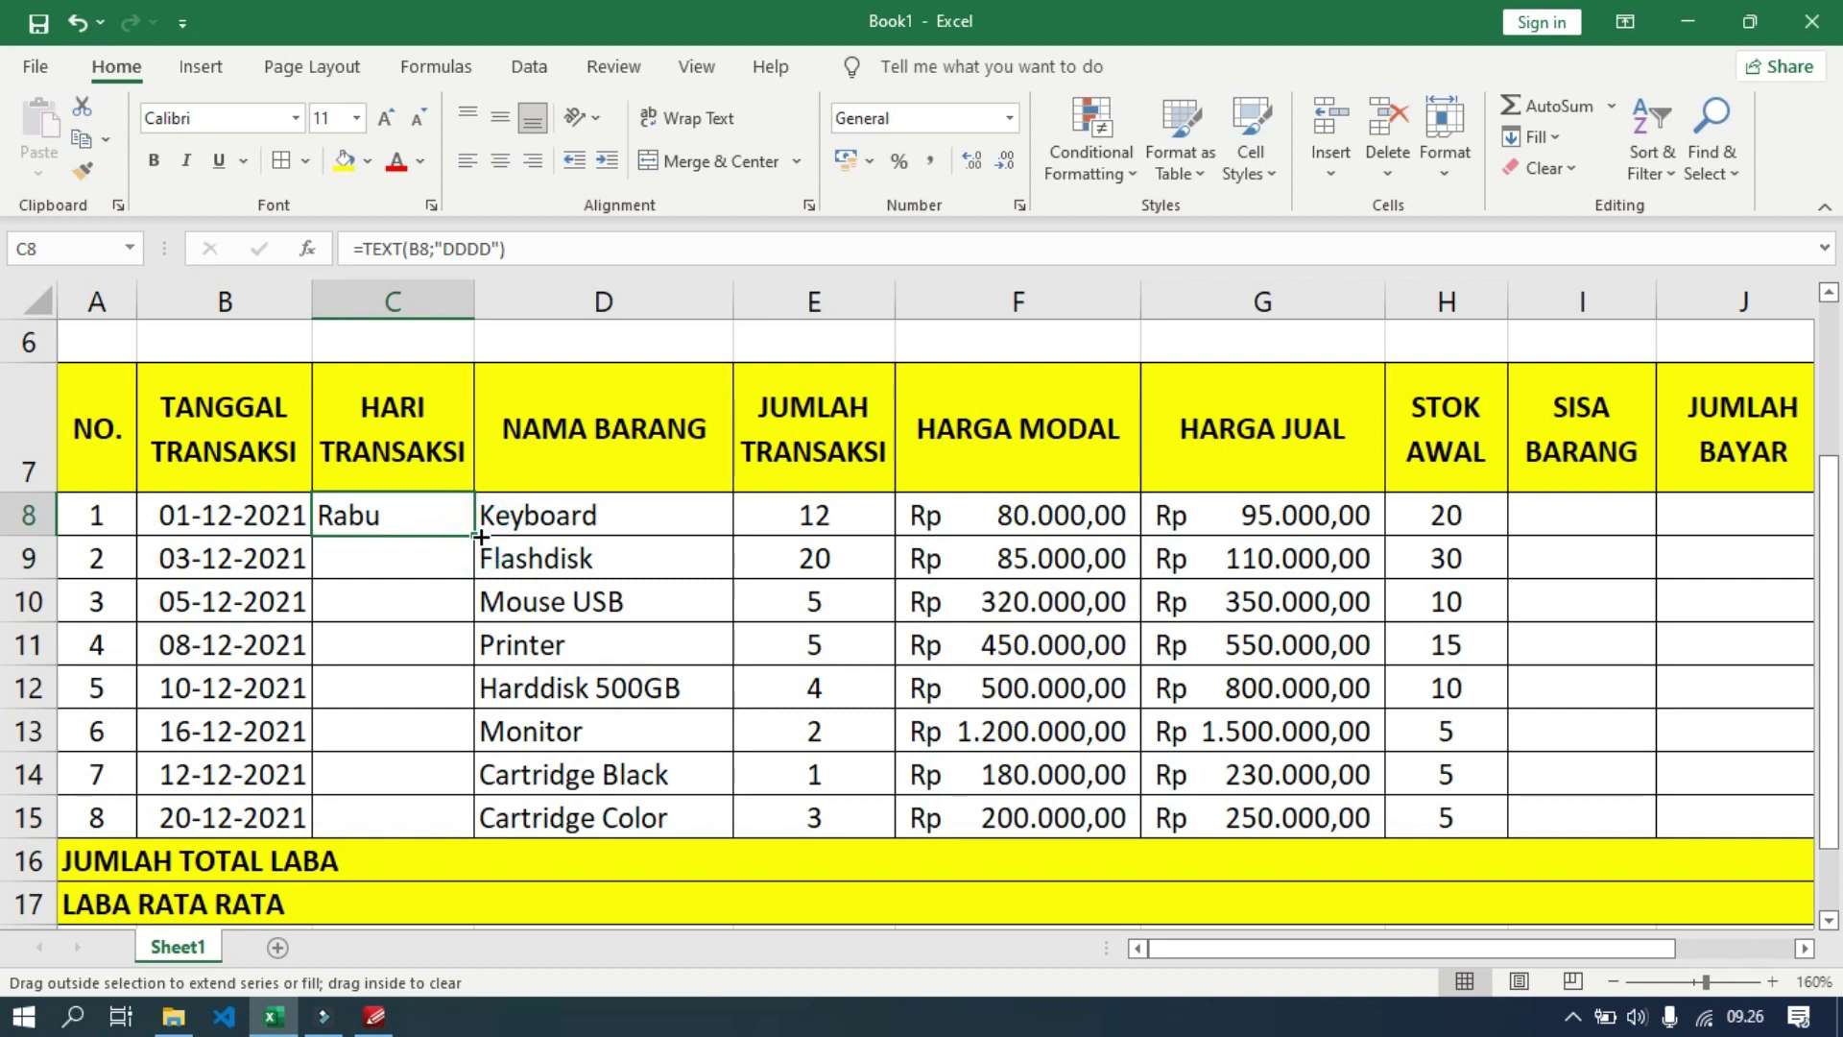
drag(480, 536, 475, 833)
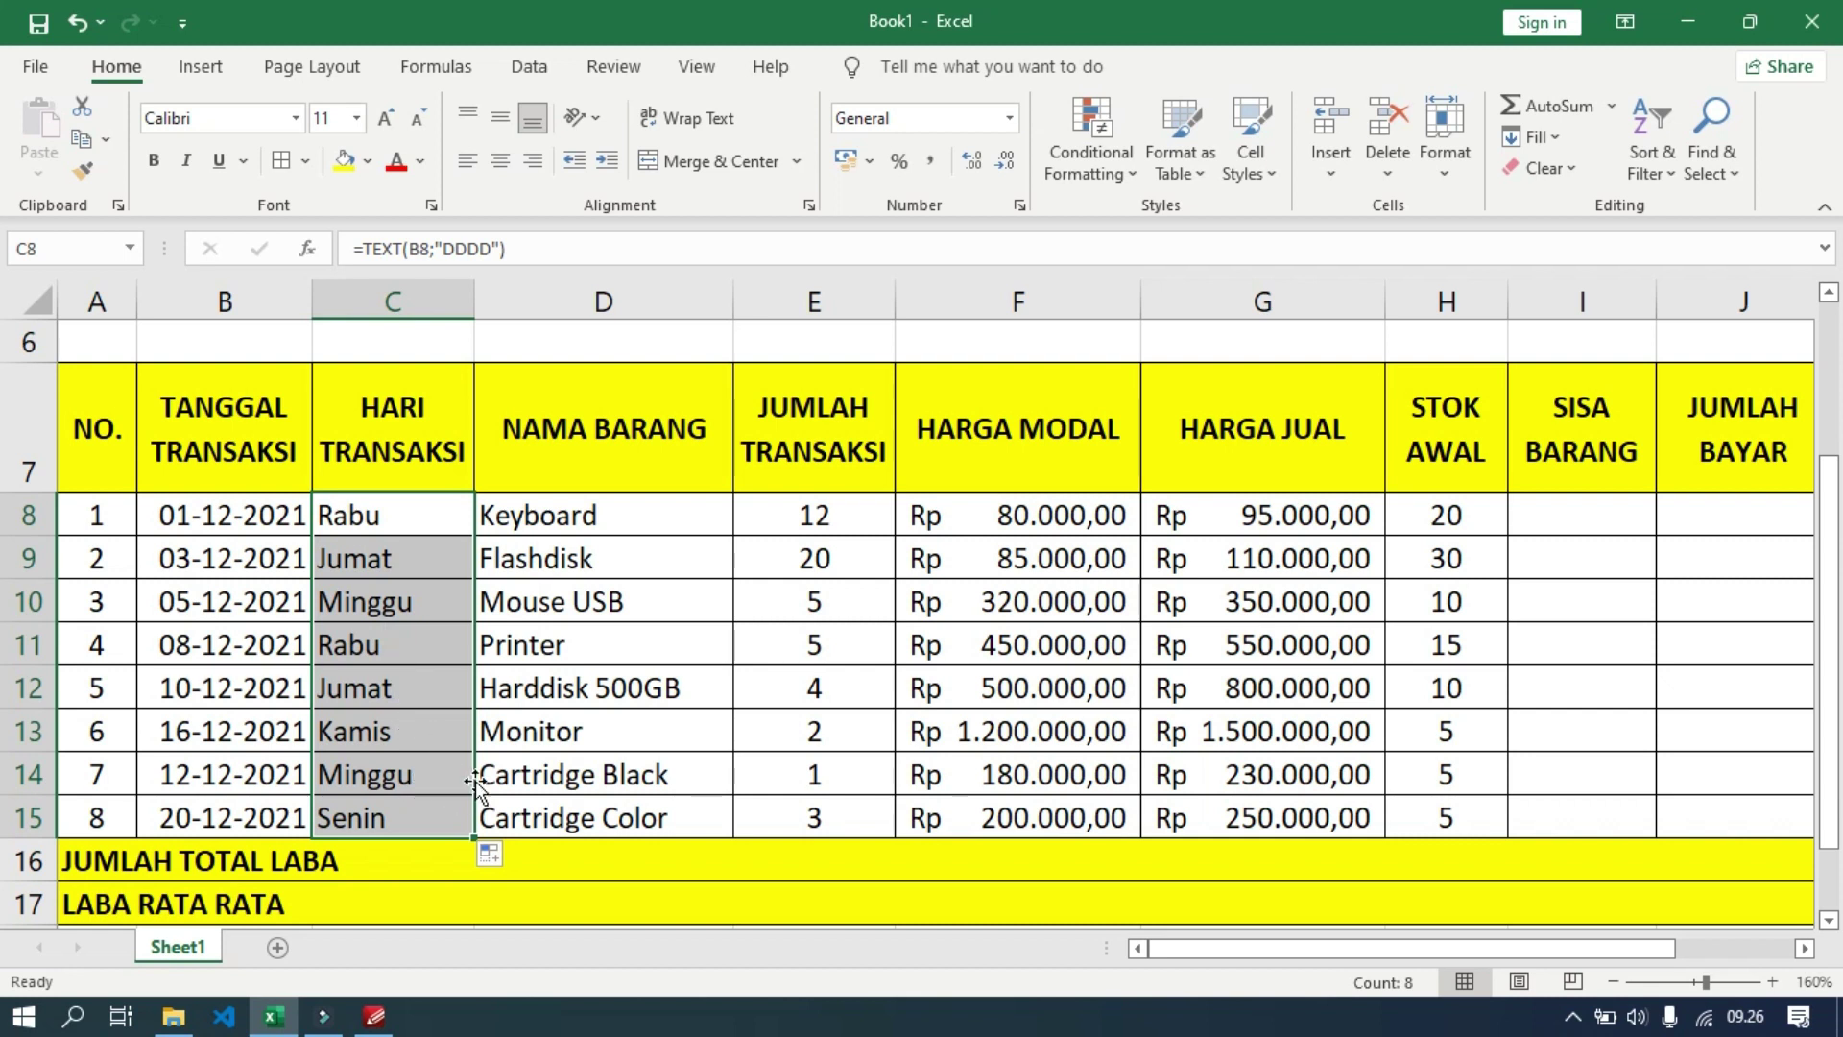
click(519, 958)
click(638, 342)
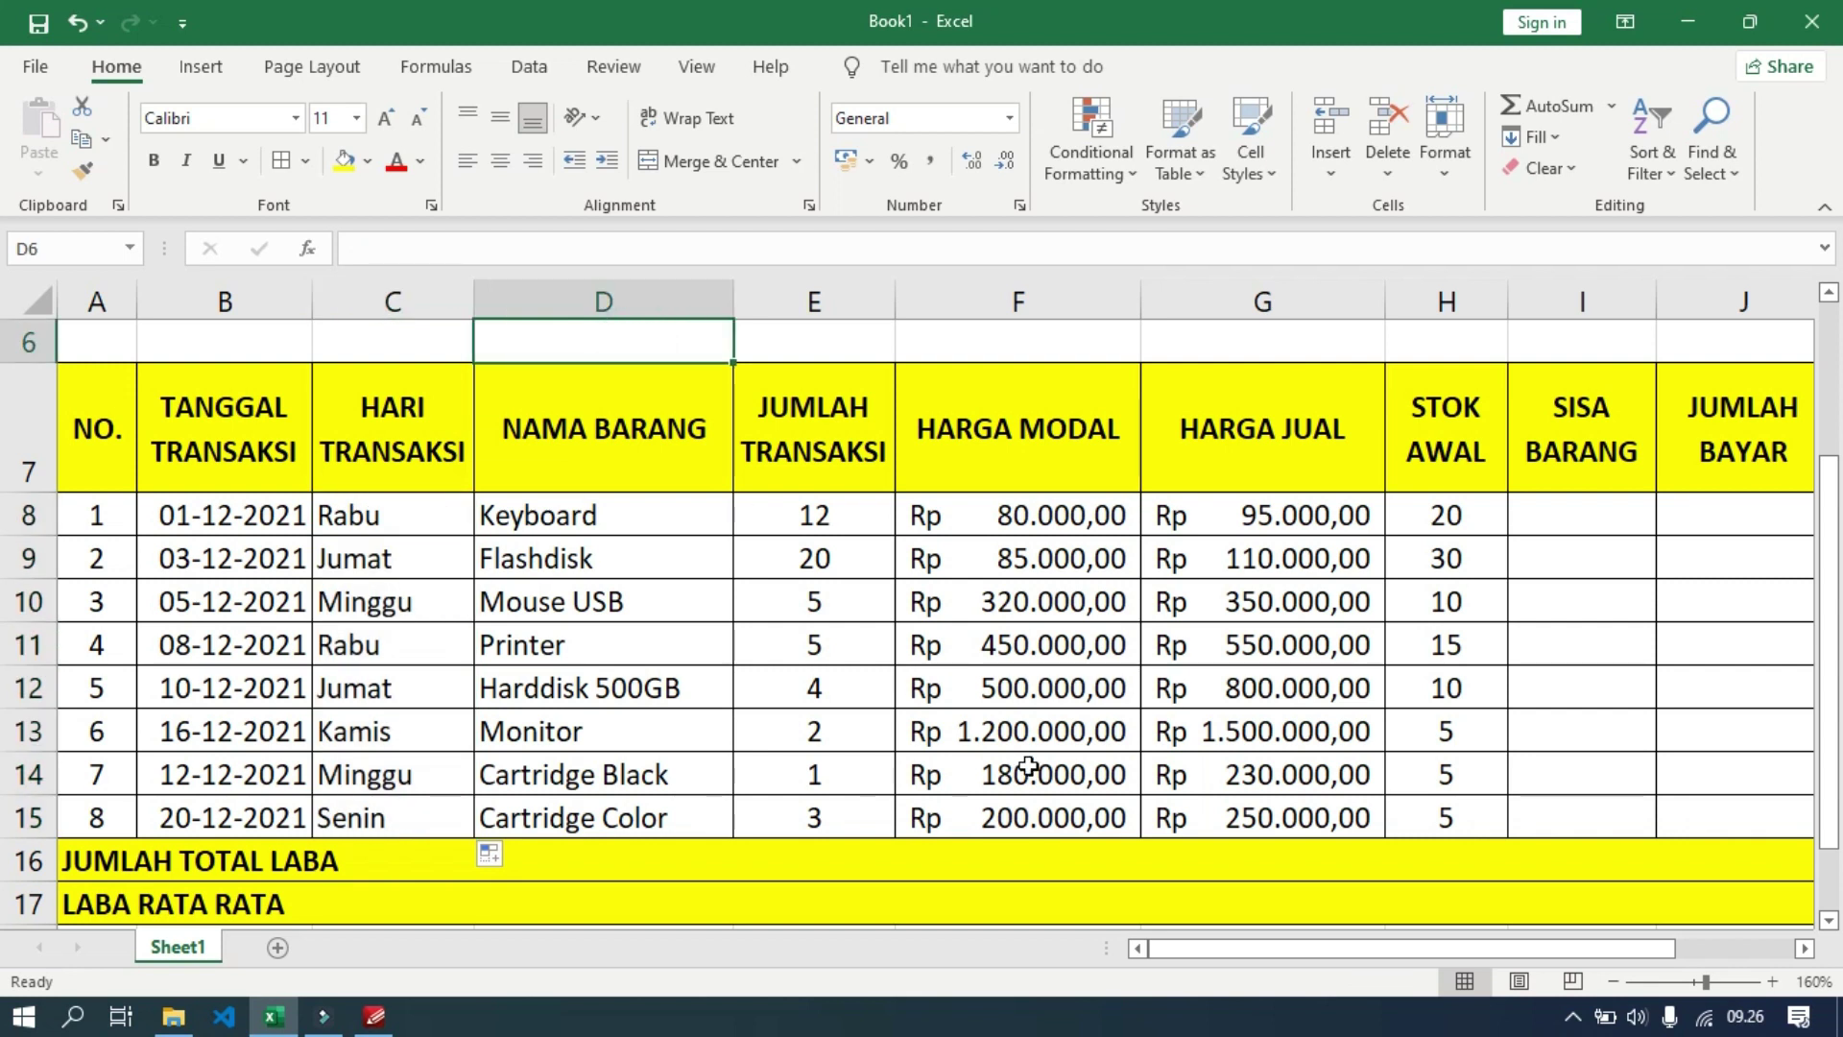
drag(1305, 948, 1366, 948)
click(1521, 506)
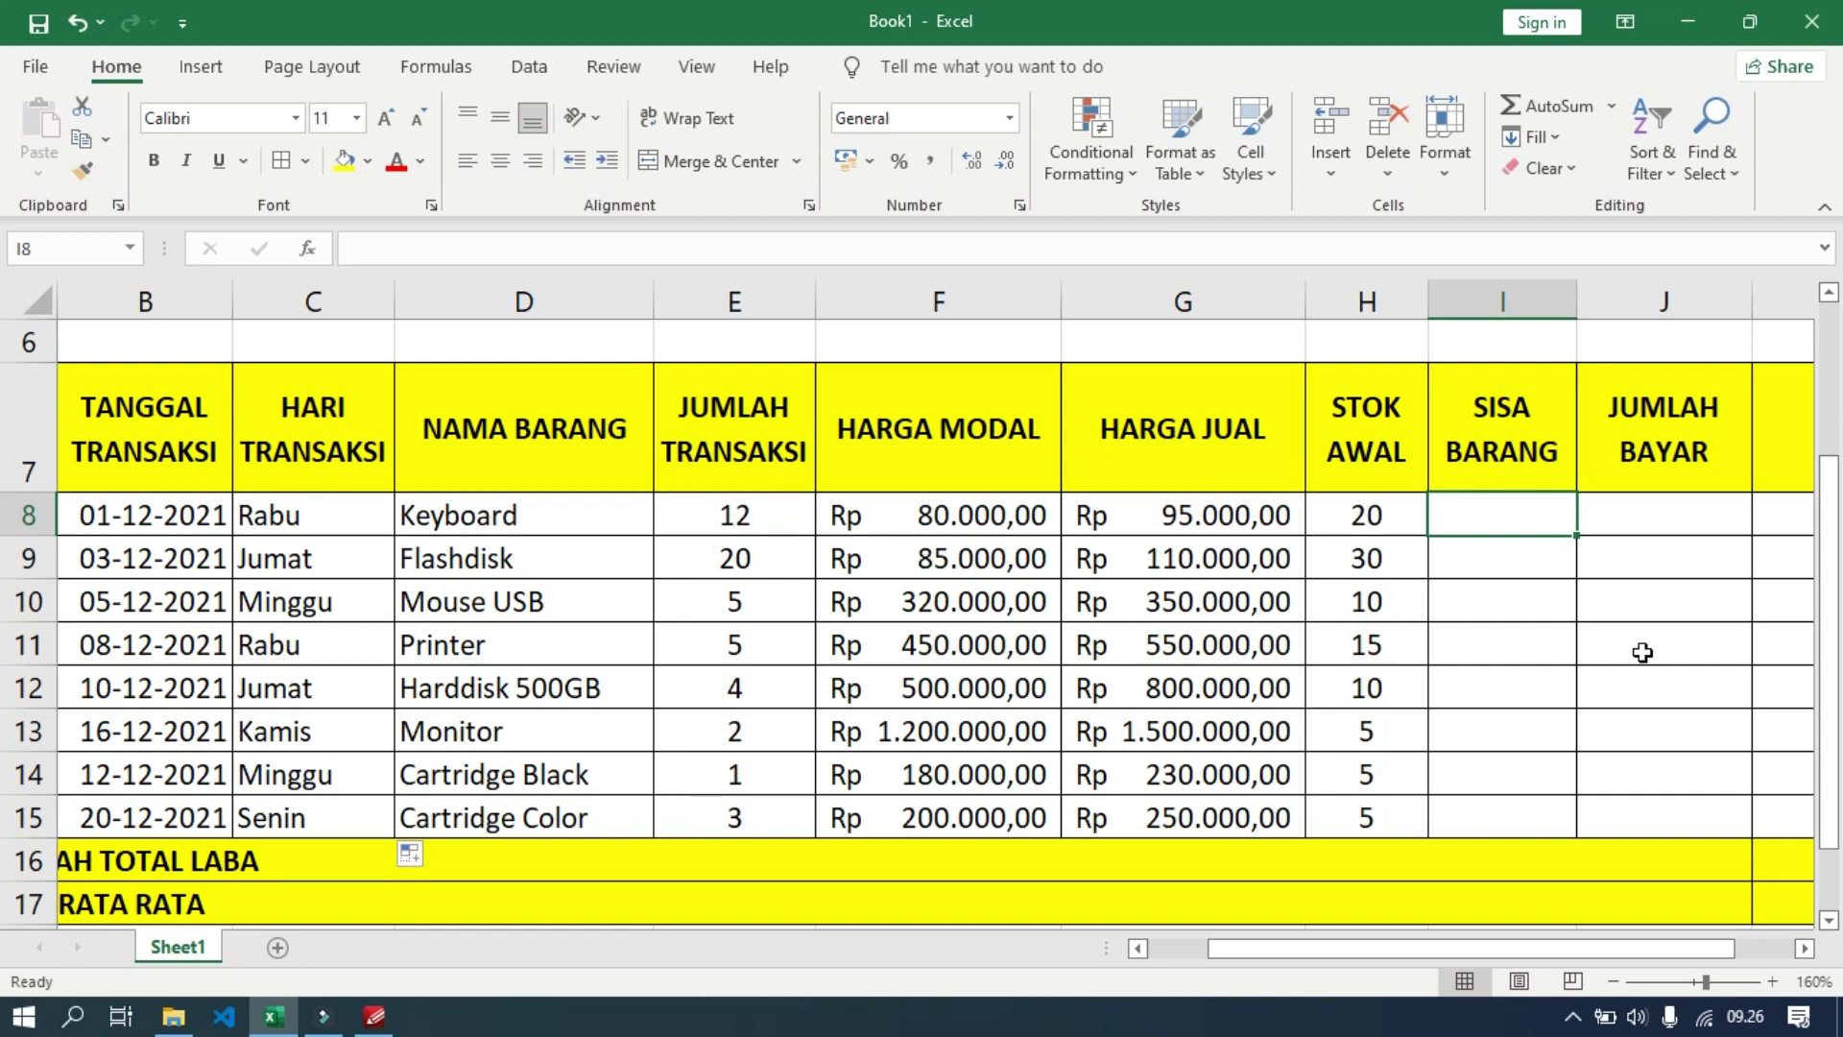
Enter the remaining-stock formula =H8-E8 in I8.
text(=)
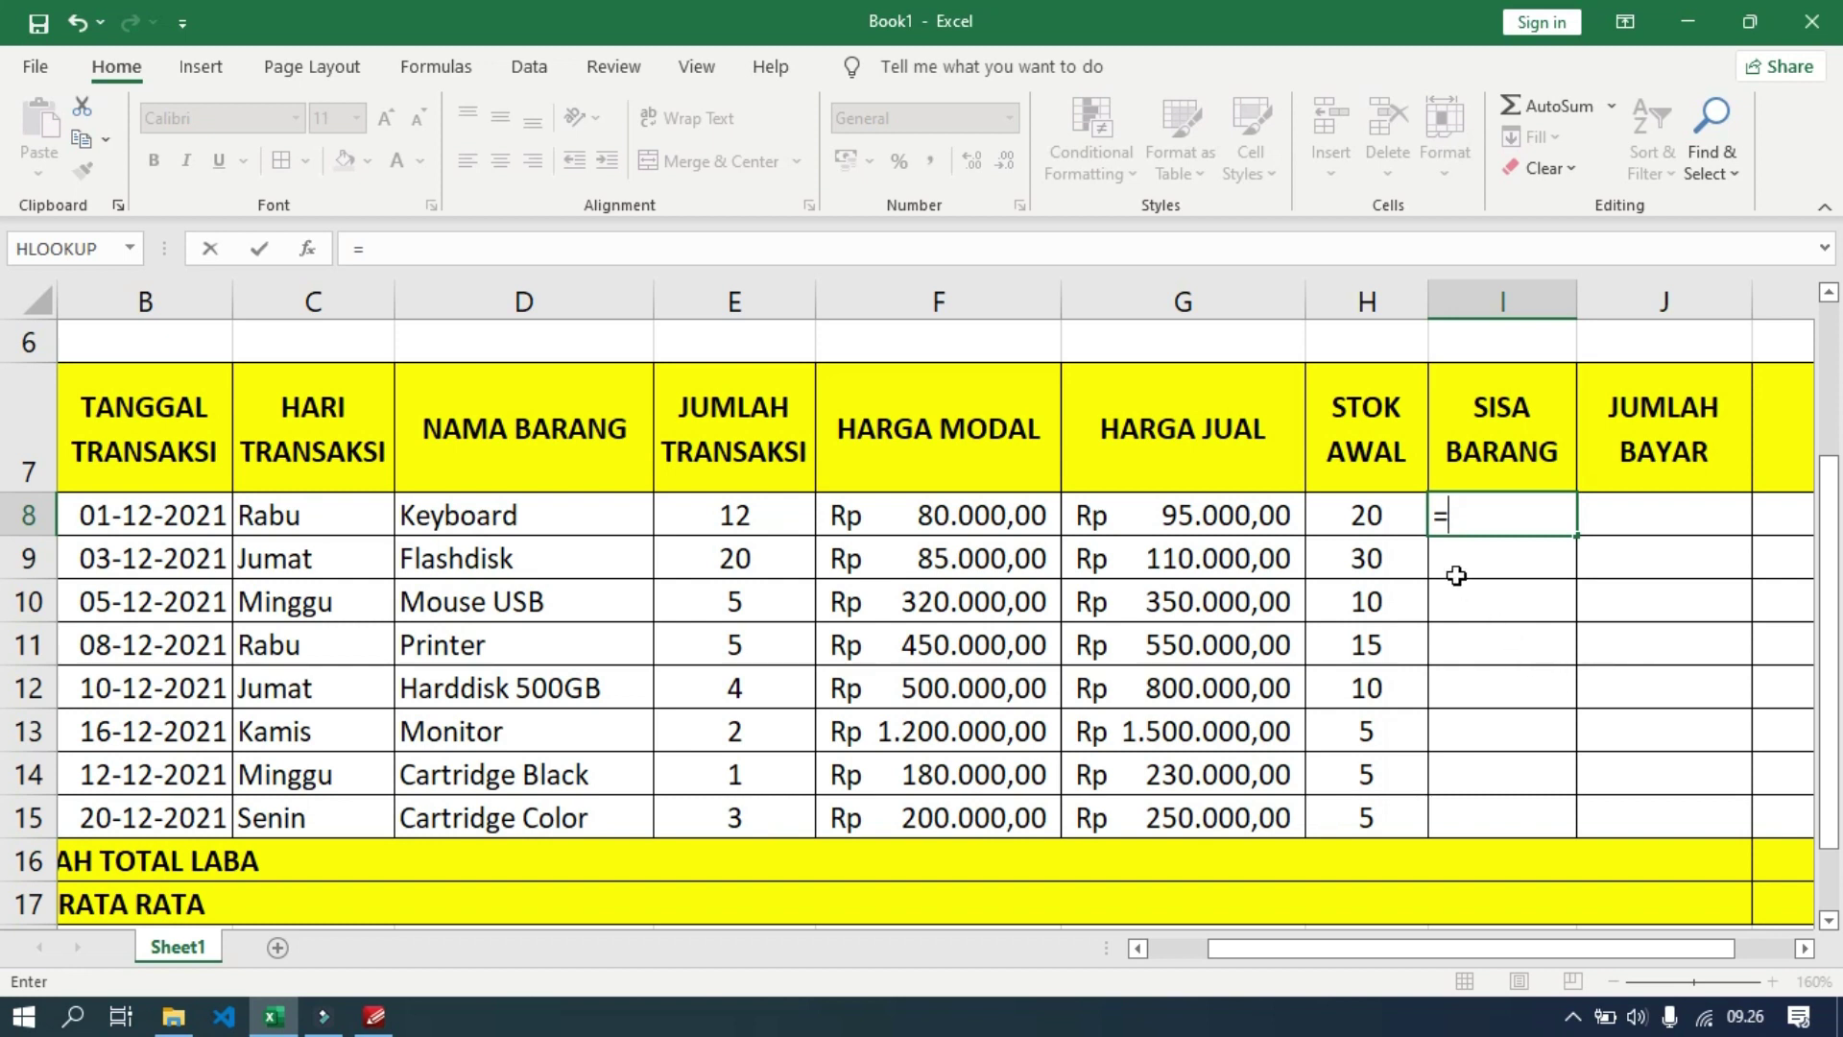
click(1360, 515)
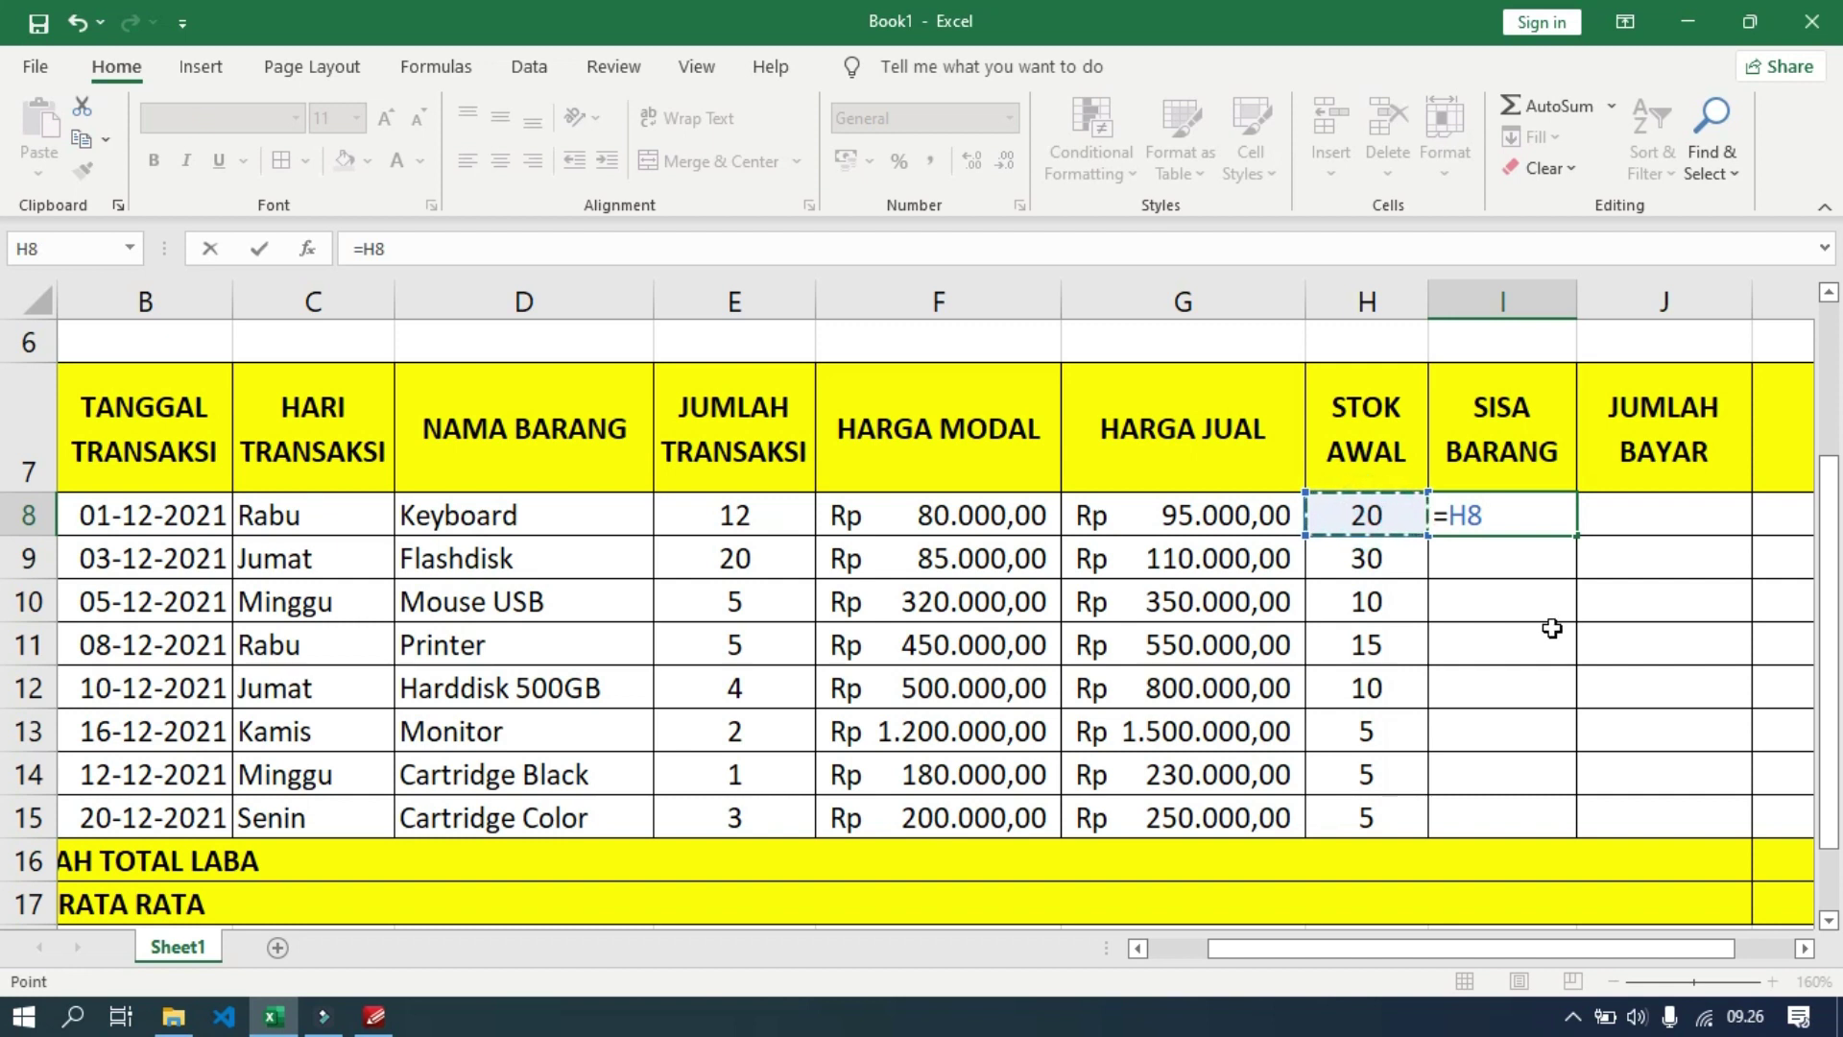
text(-)
click(741, 518)
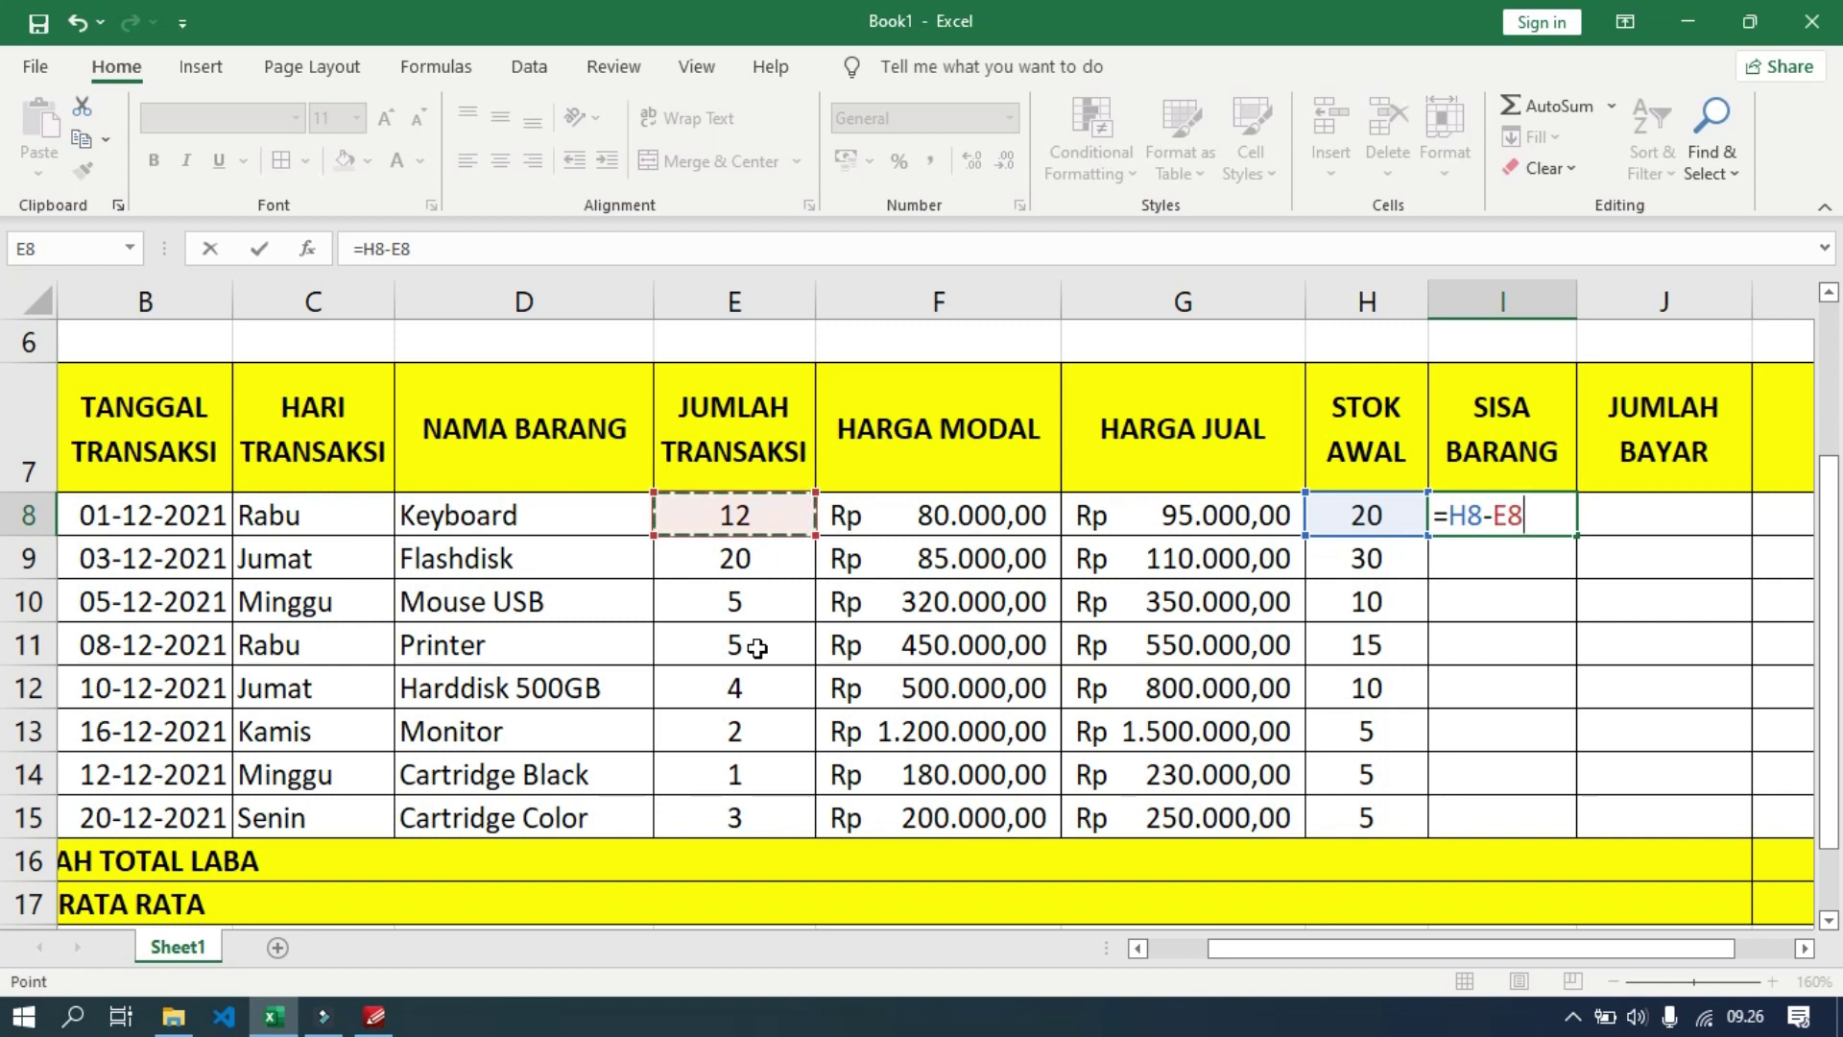
key(Return)
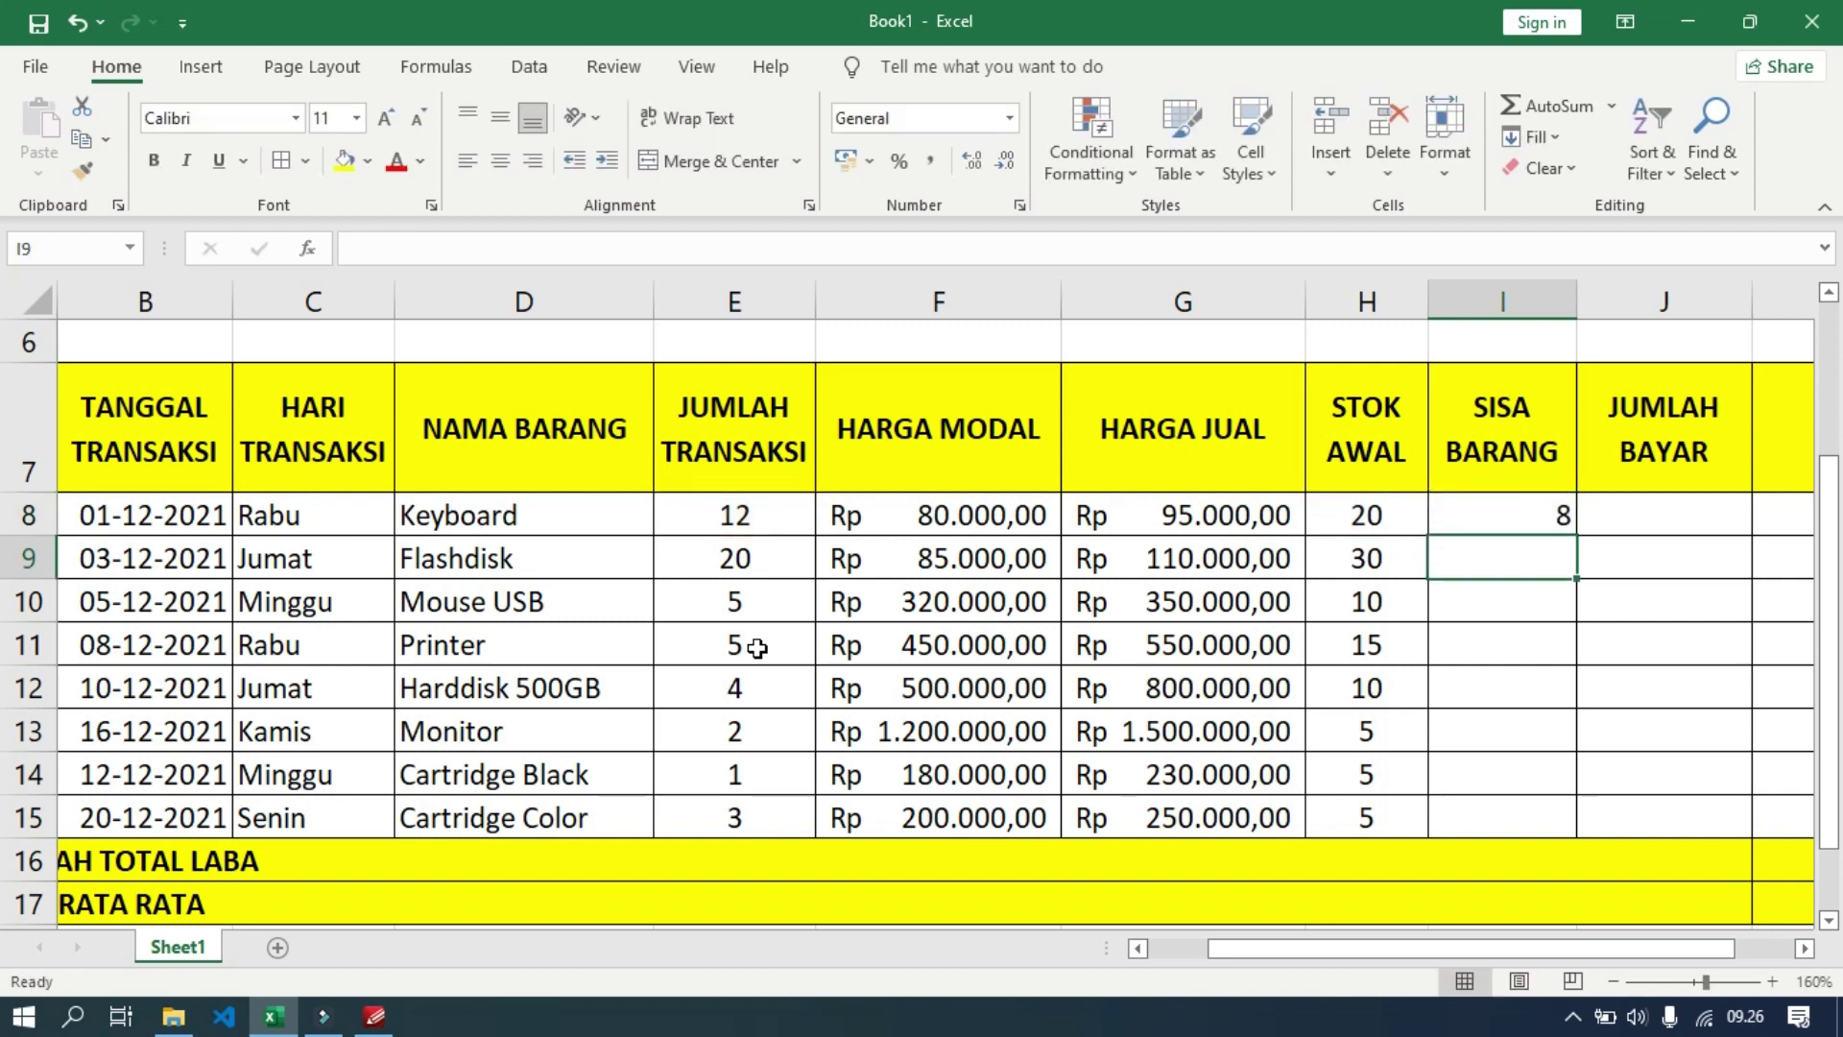
Fill the =H8-E8 formula down to I15 and centre the I8:I15 values.
click(1370, 519)
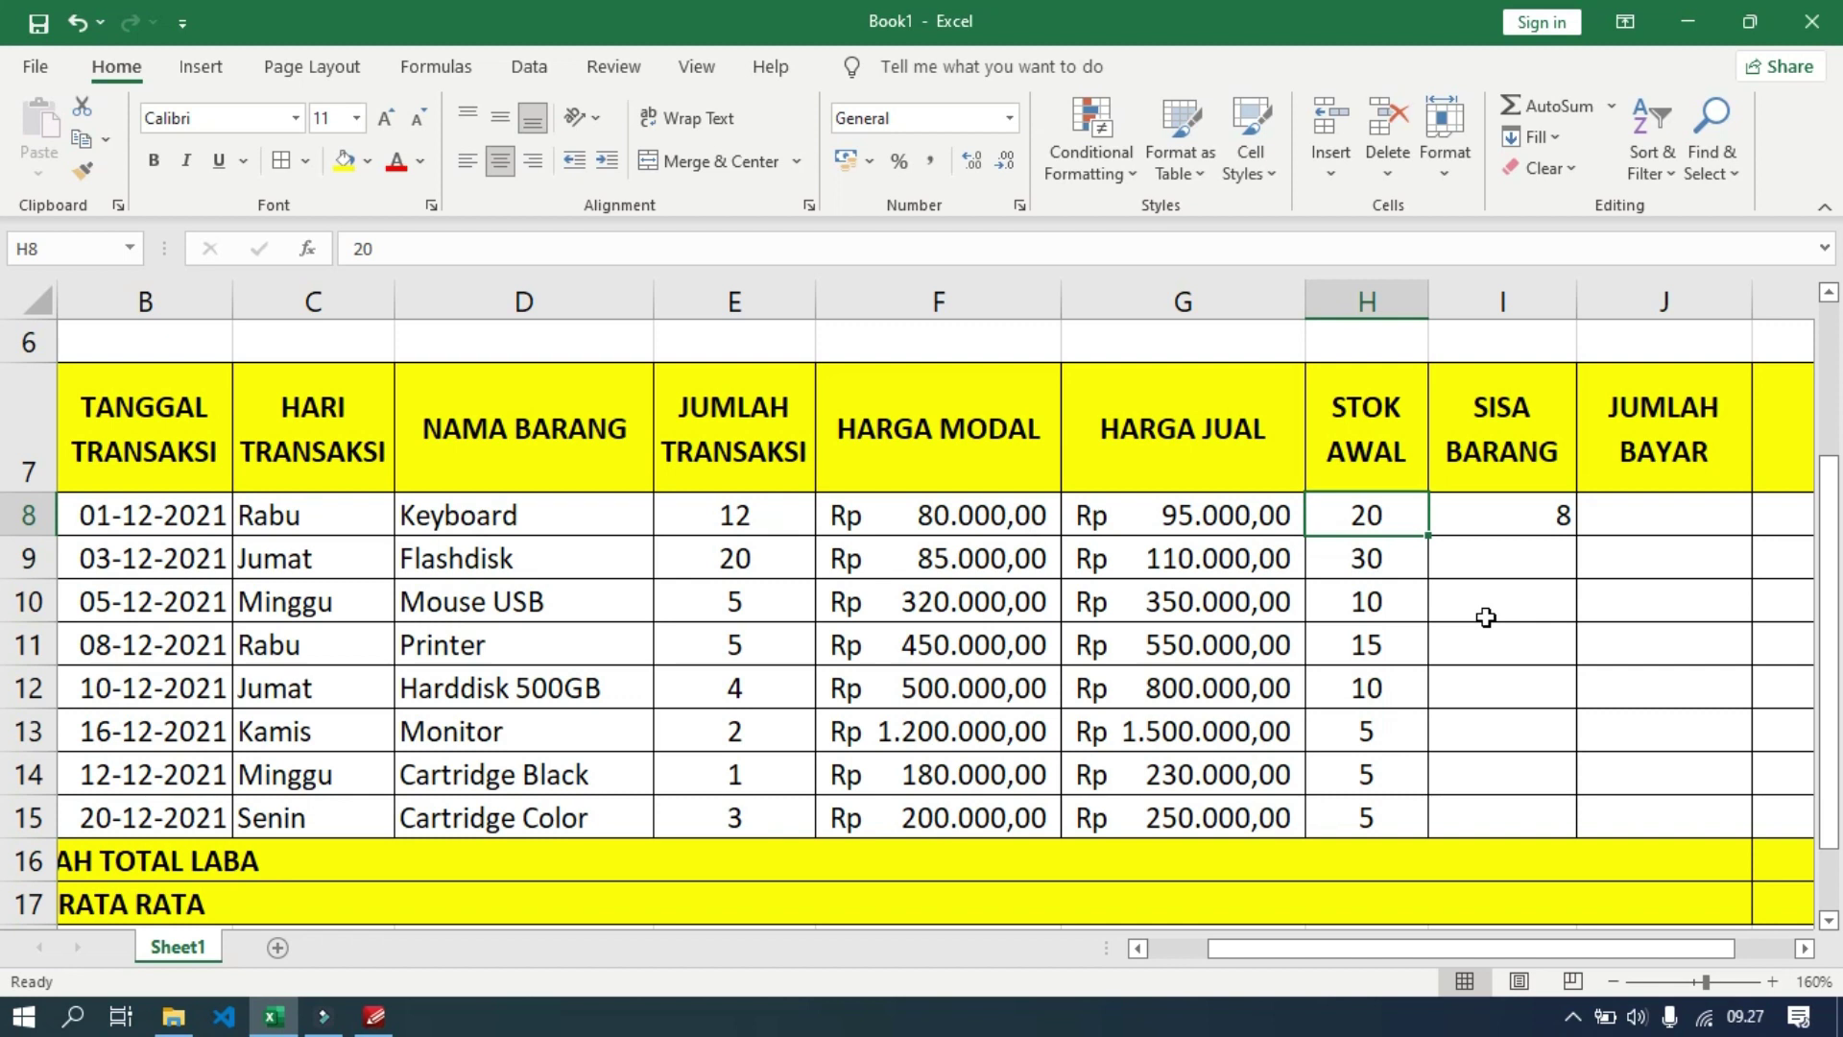
click(1555, 518)
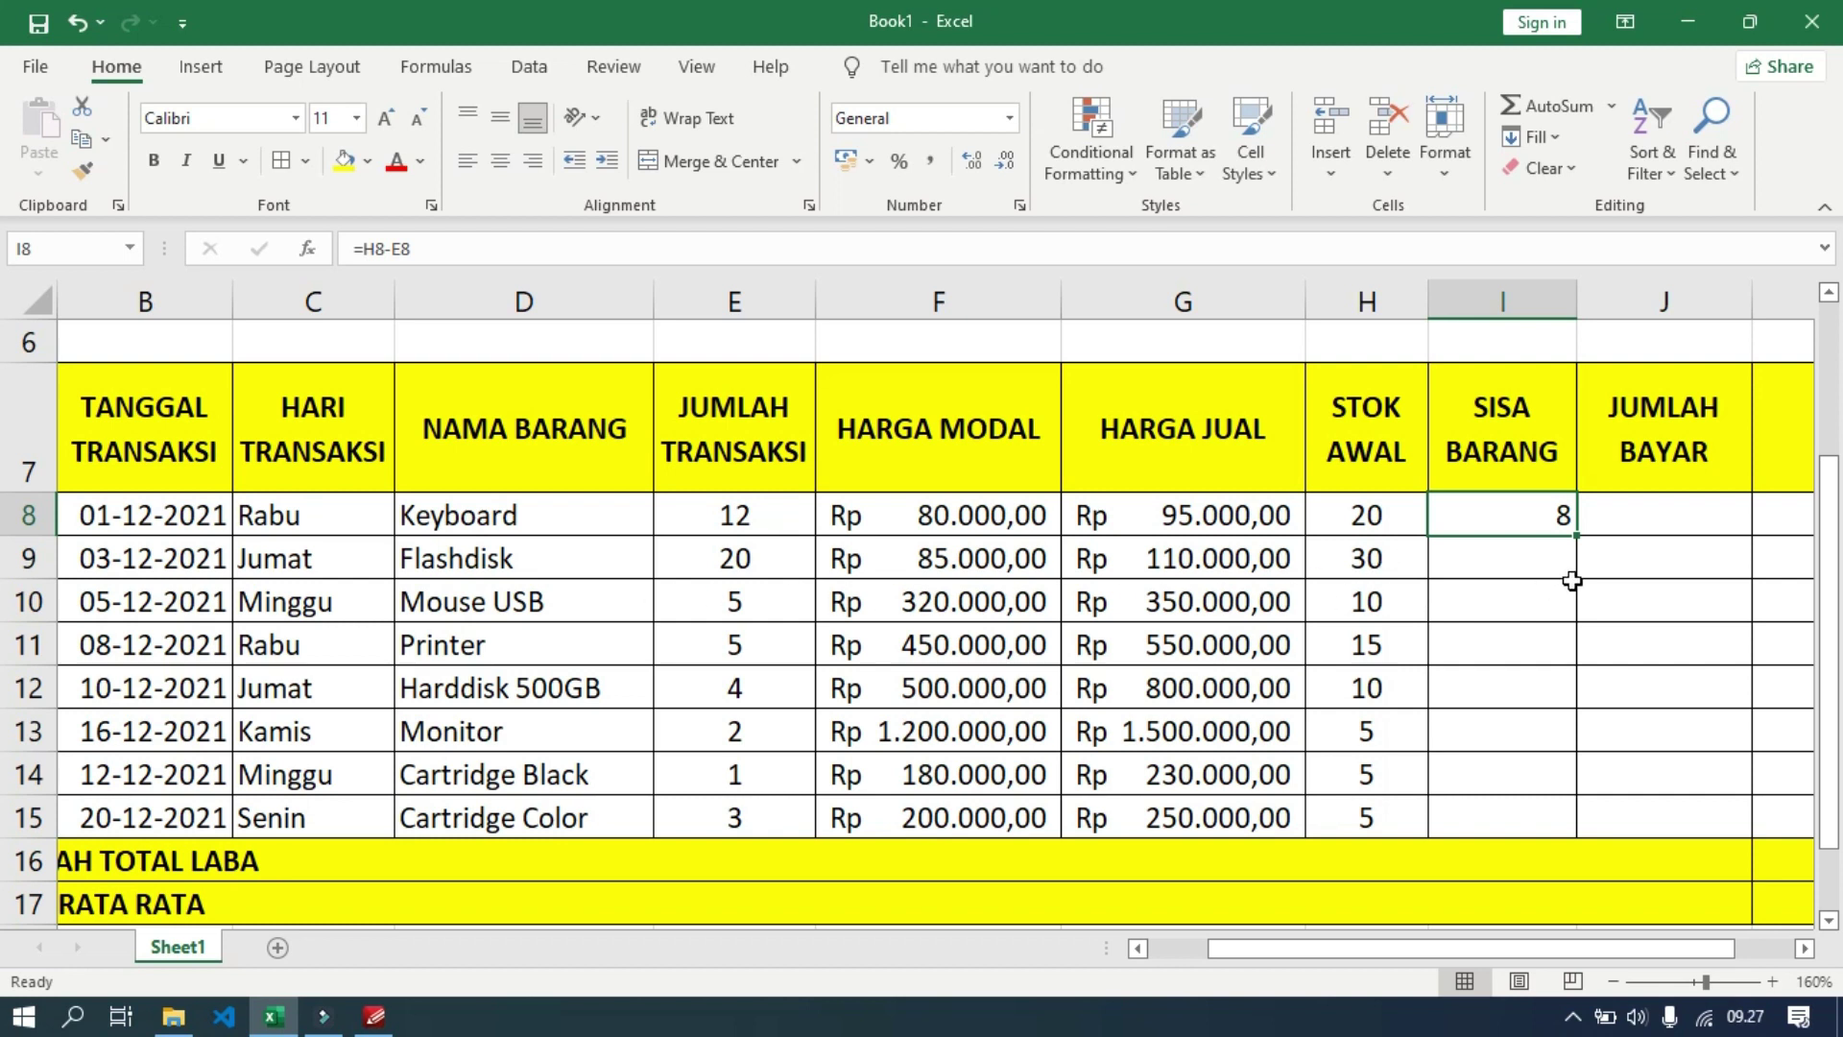
drag(1581, 538, 1571, 836)
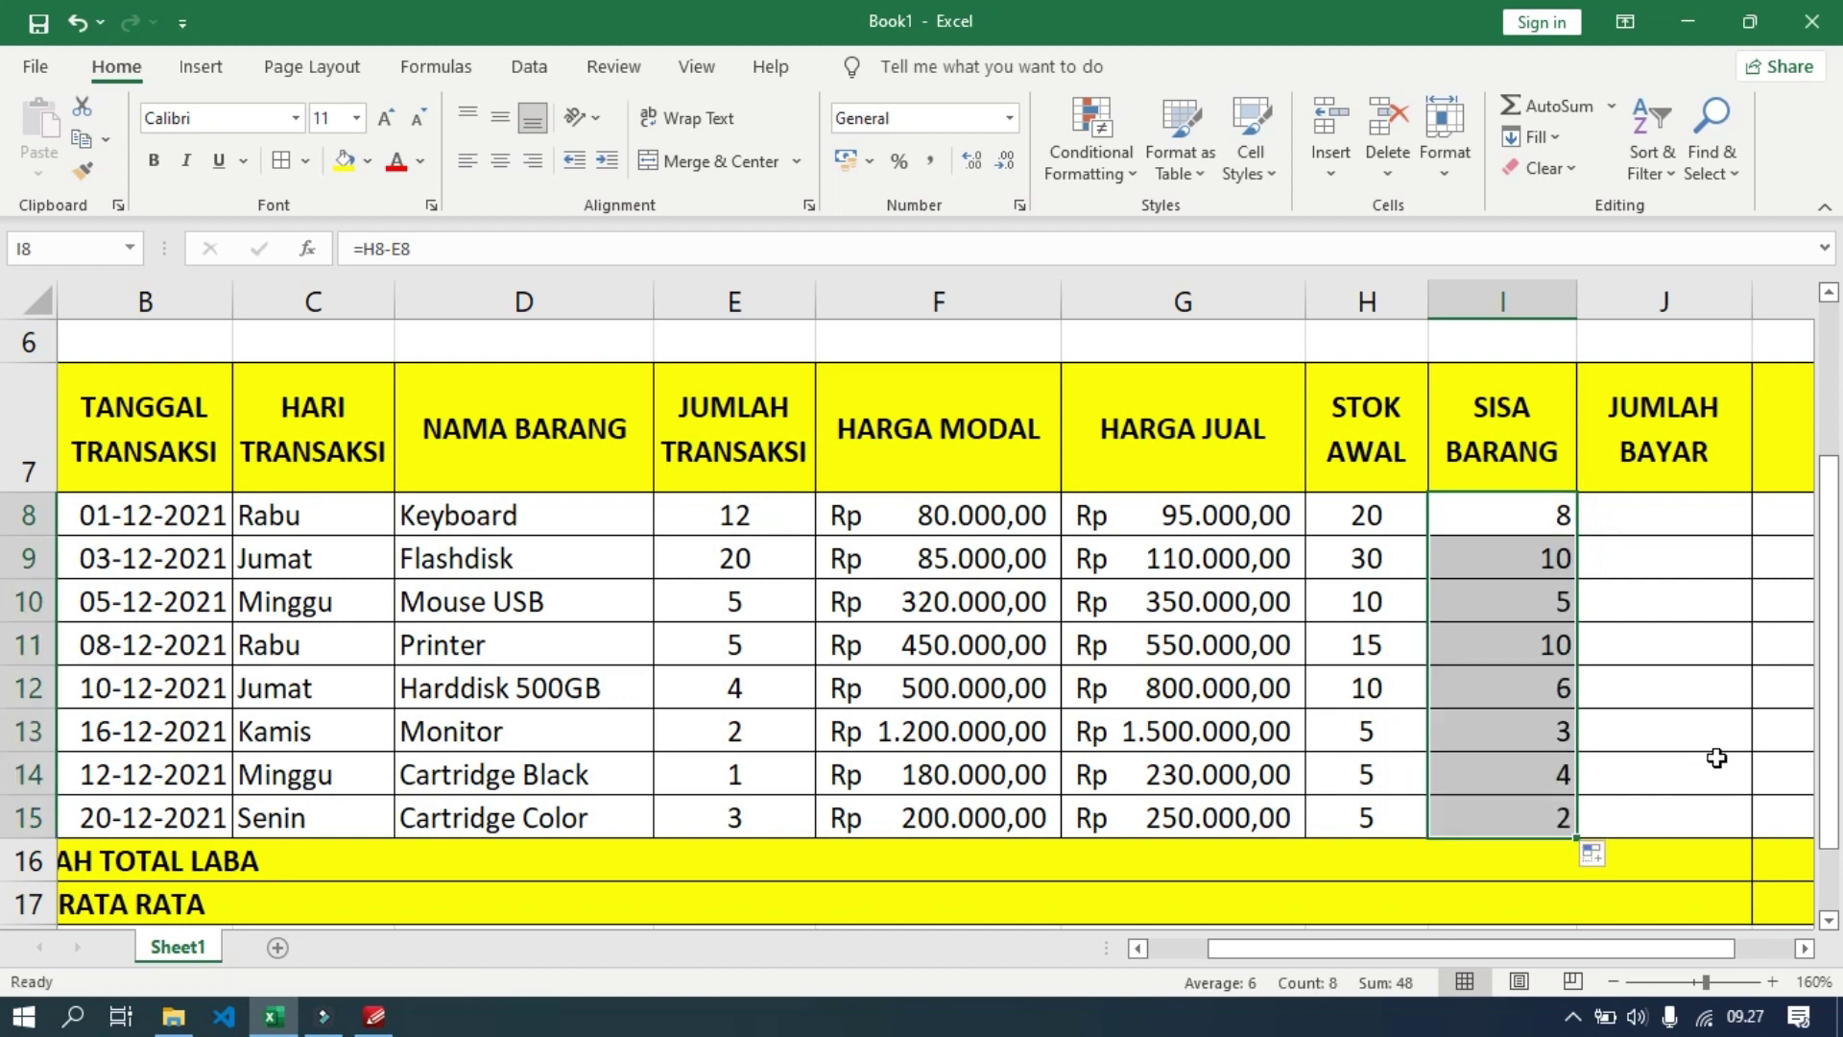
click(500, 161)
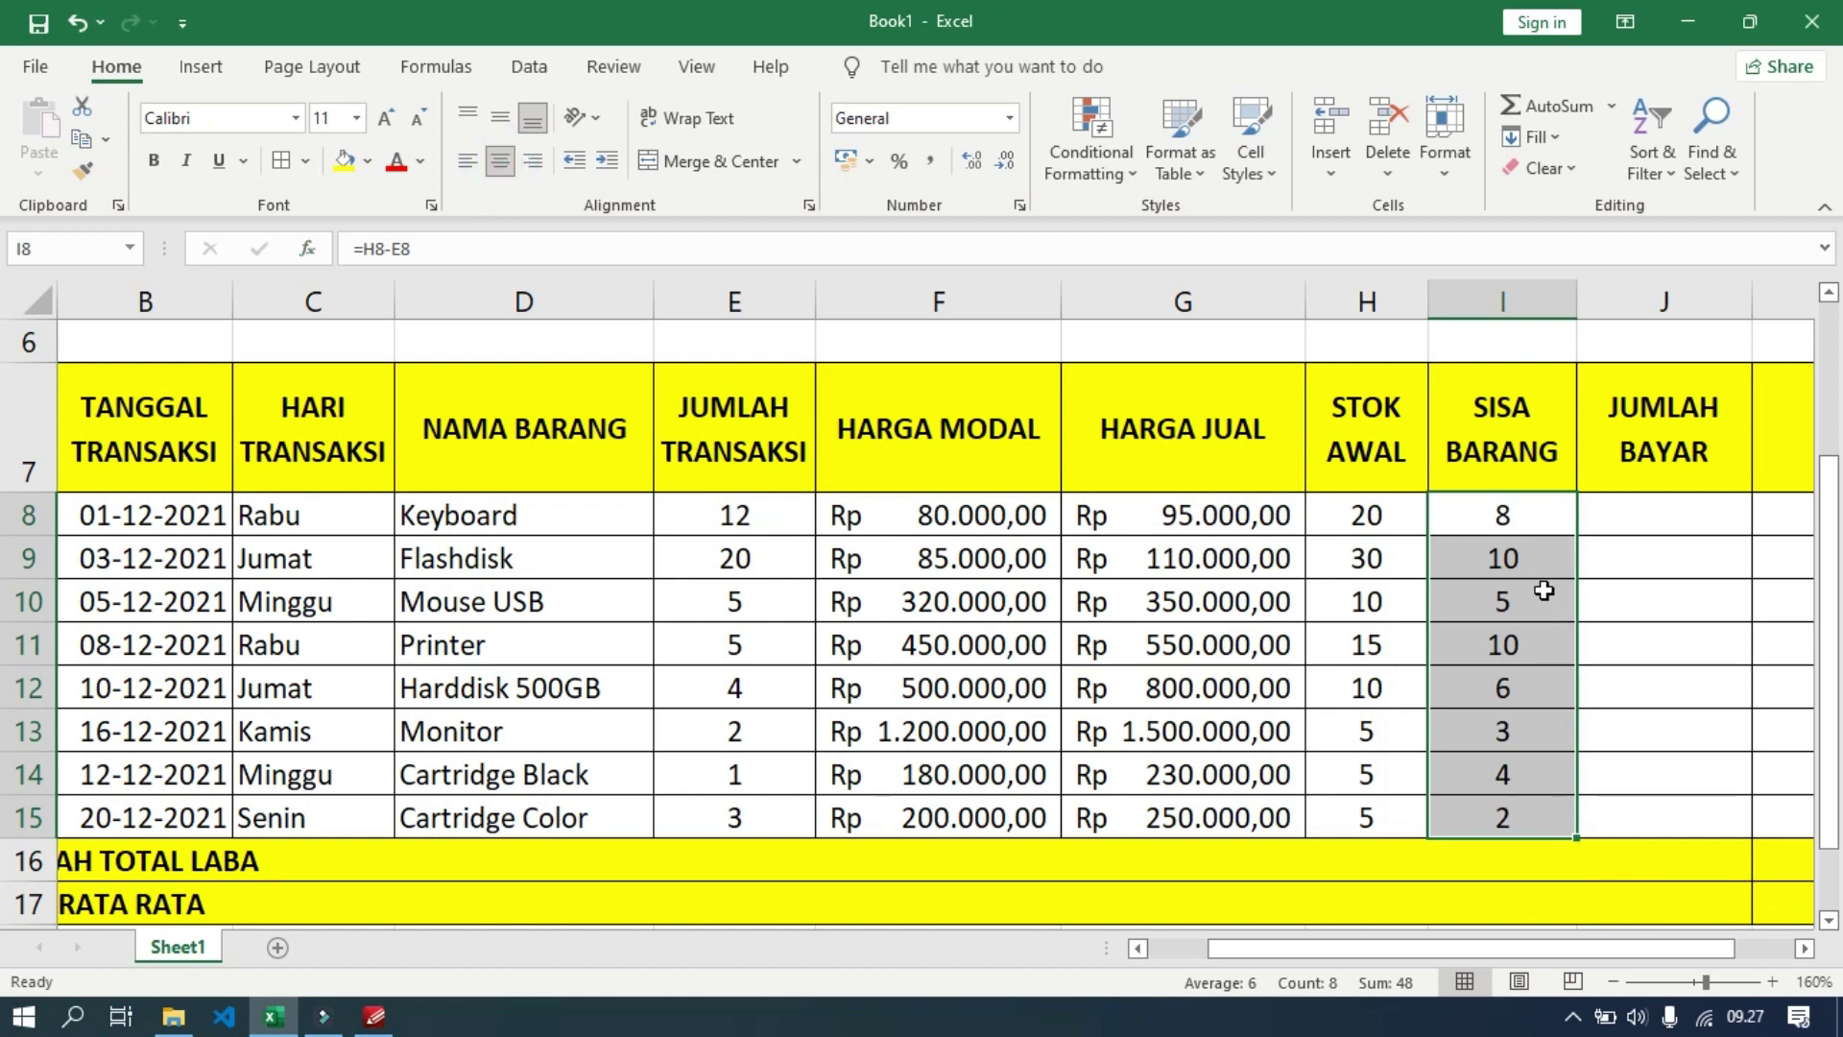
Enter the payment formula =E8*G8 in J8.
drag(1440, 948, 1499, 948)
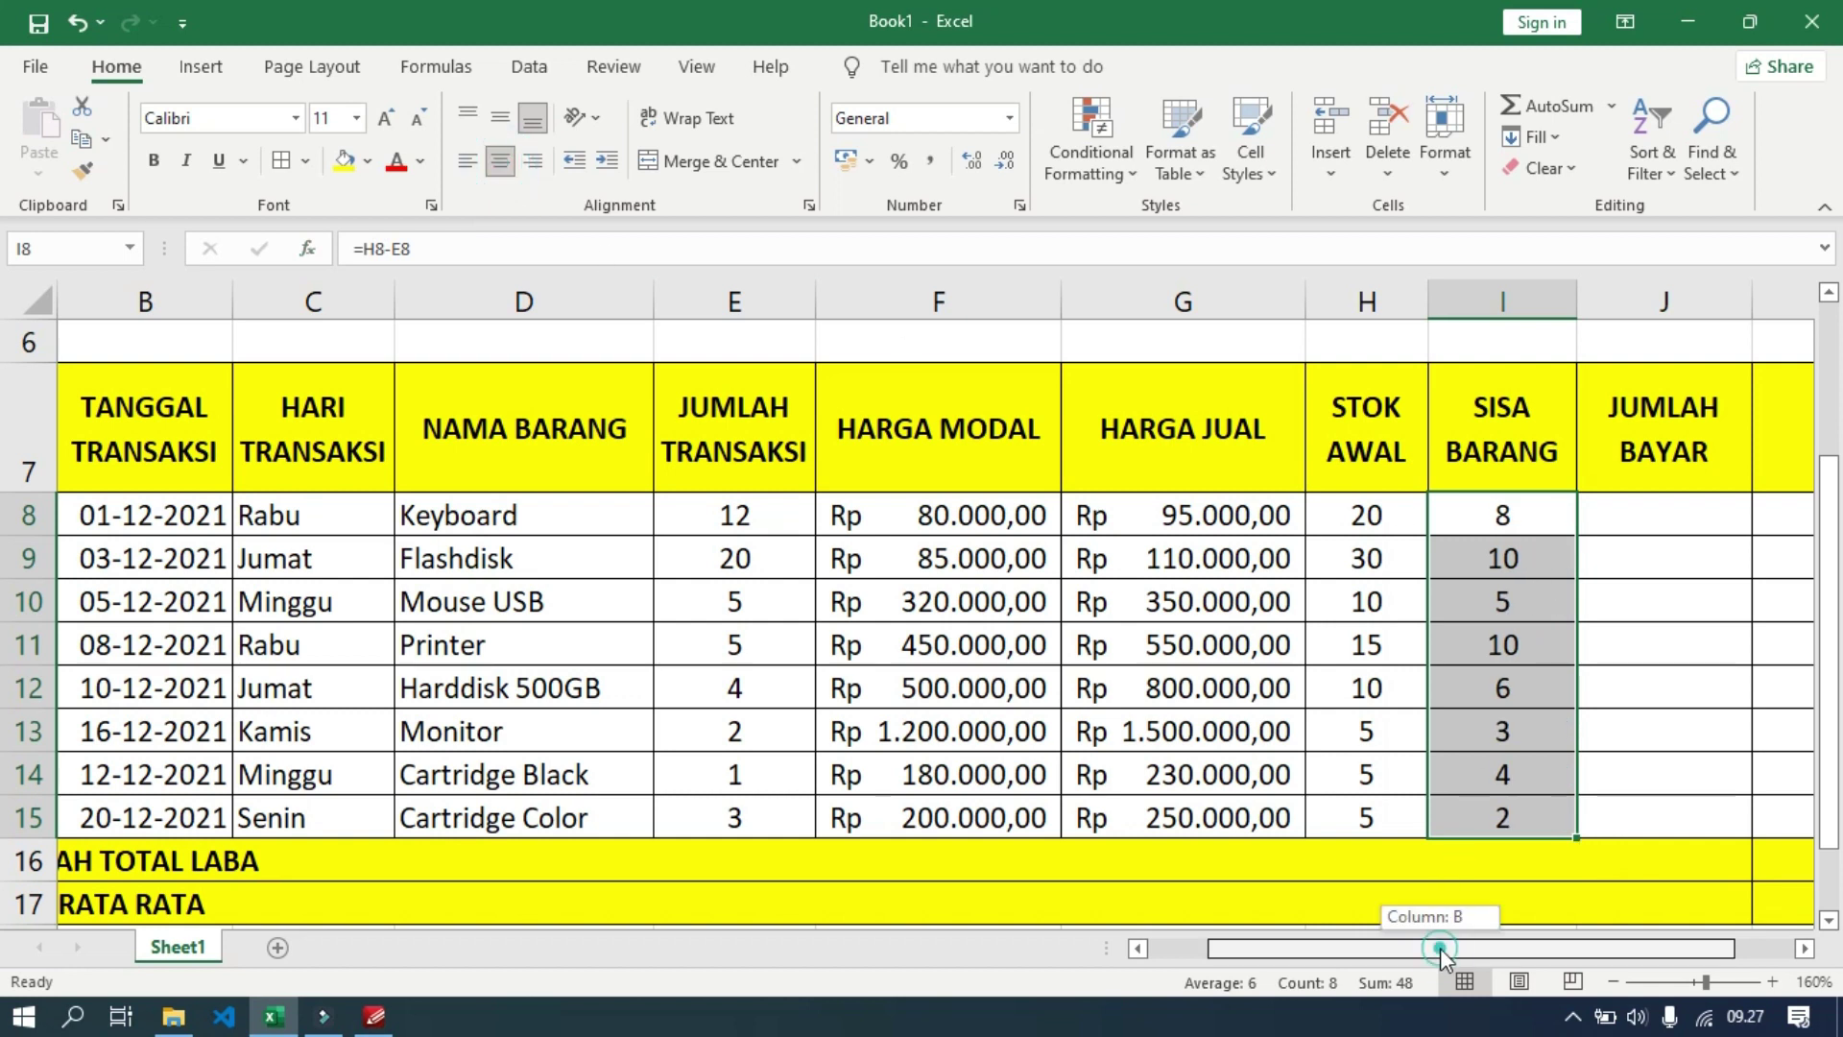
click(1492, 513)
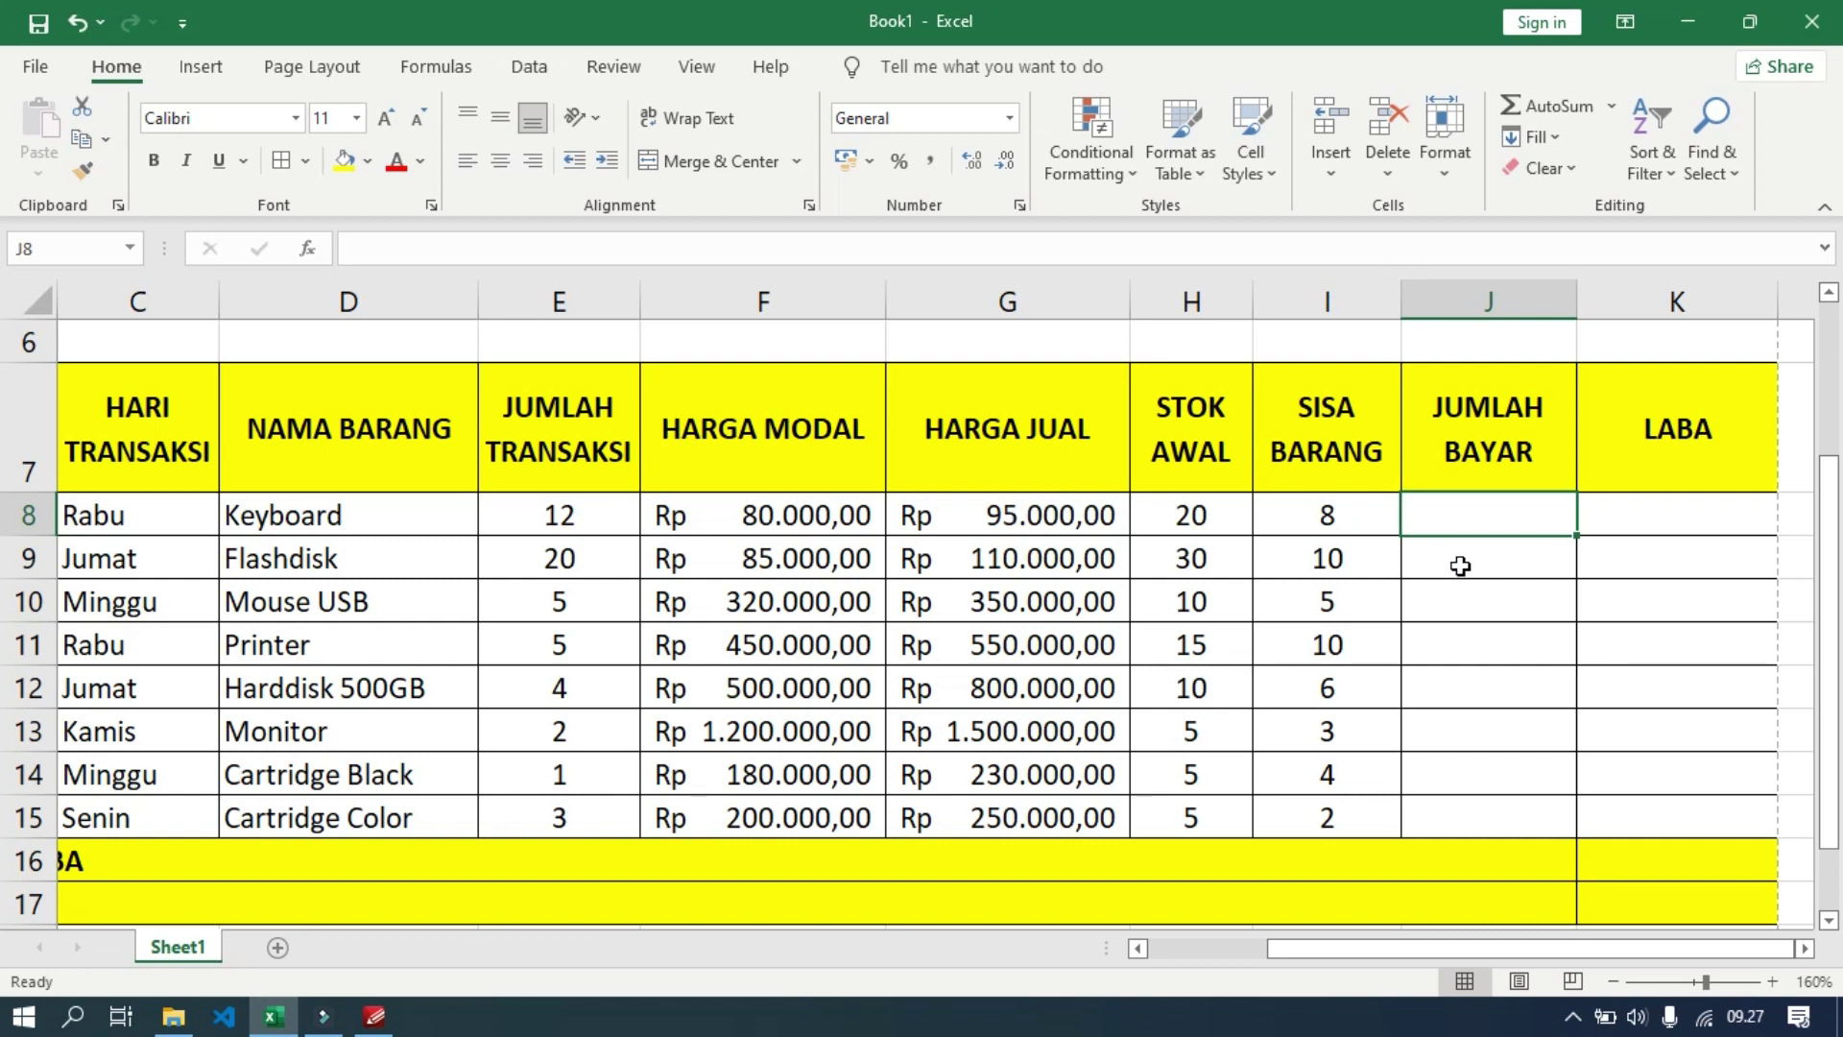
text(=)
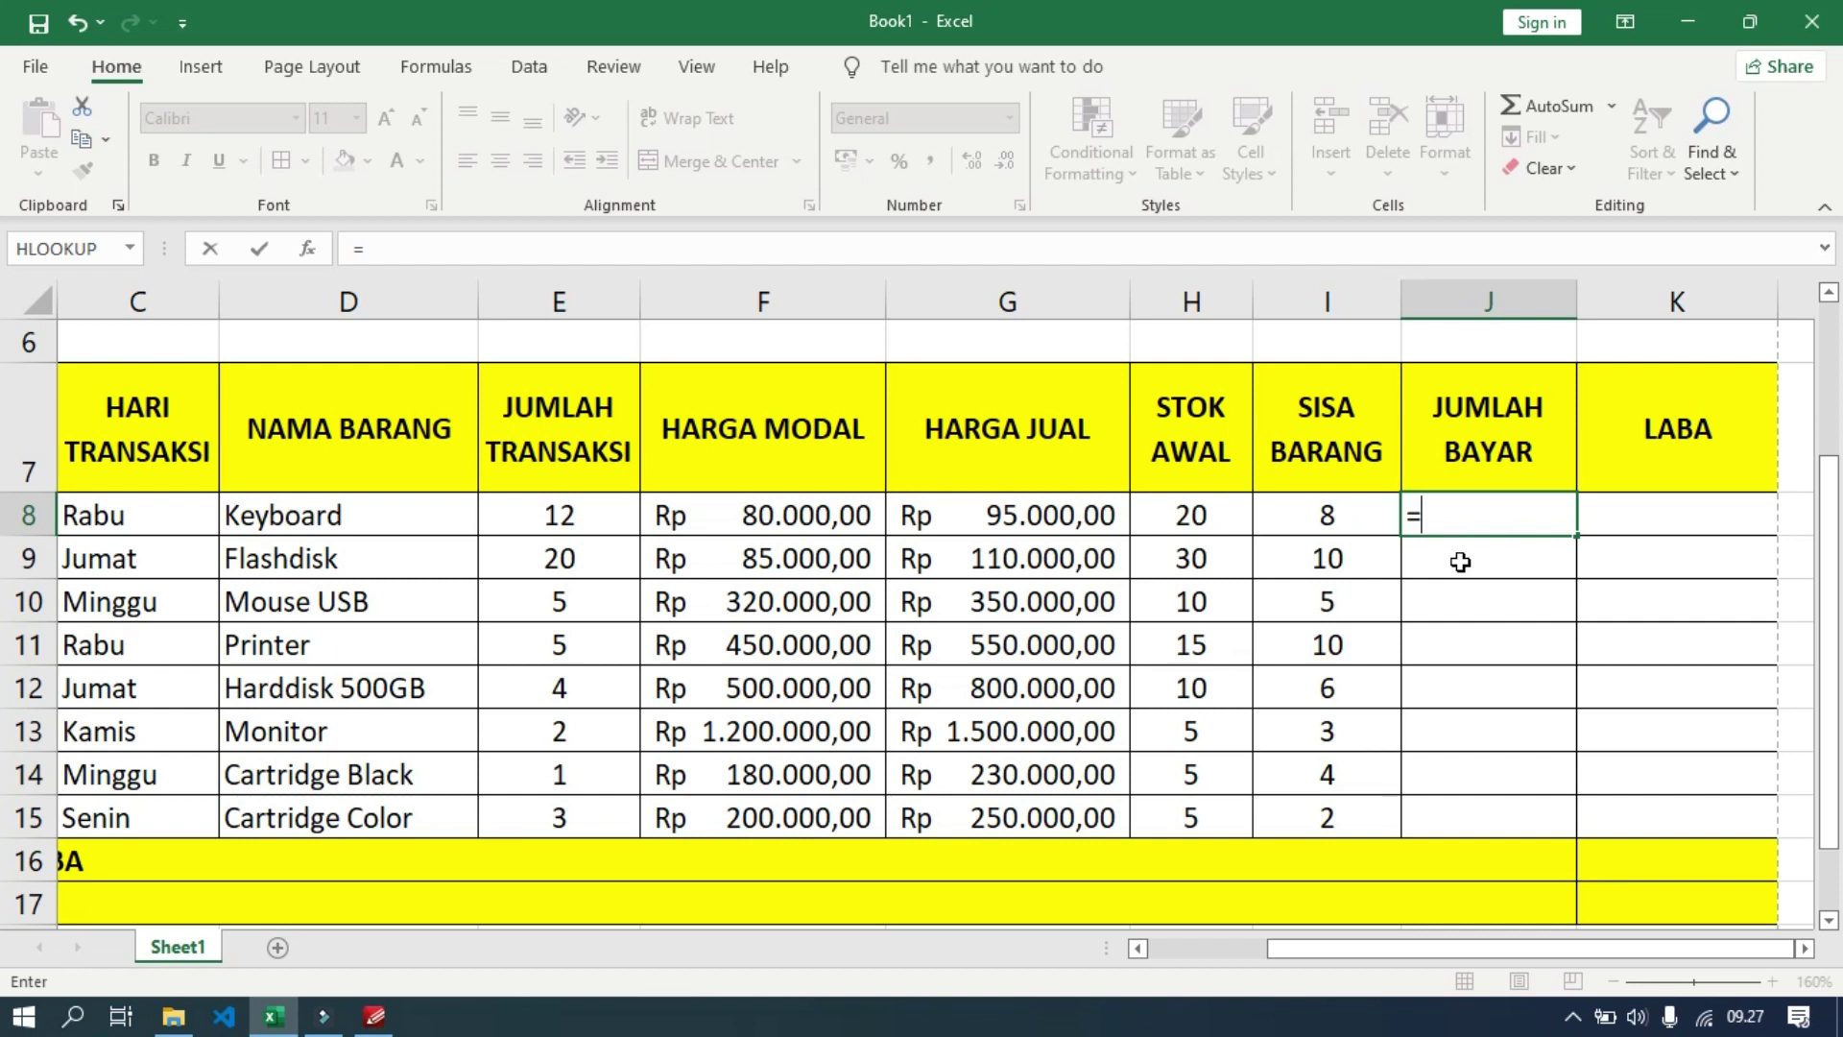
click(571, 516)
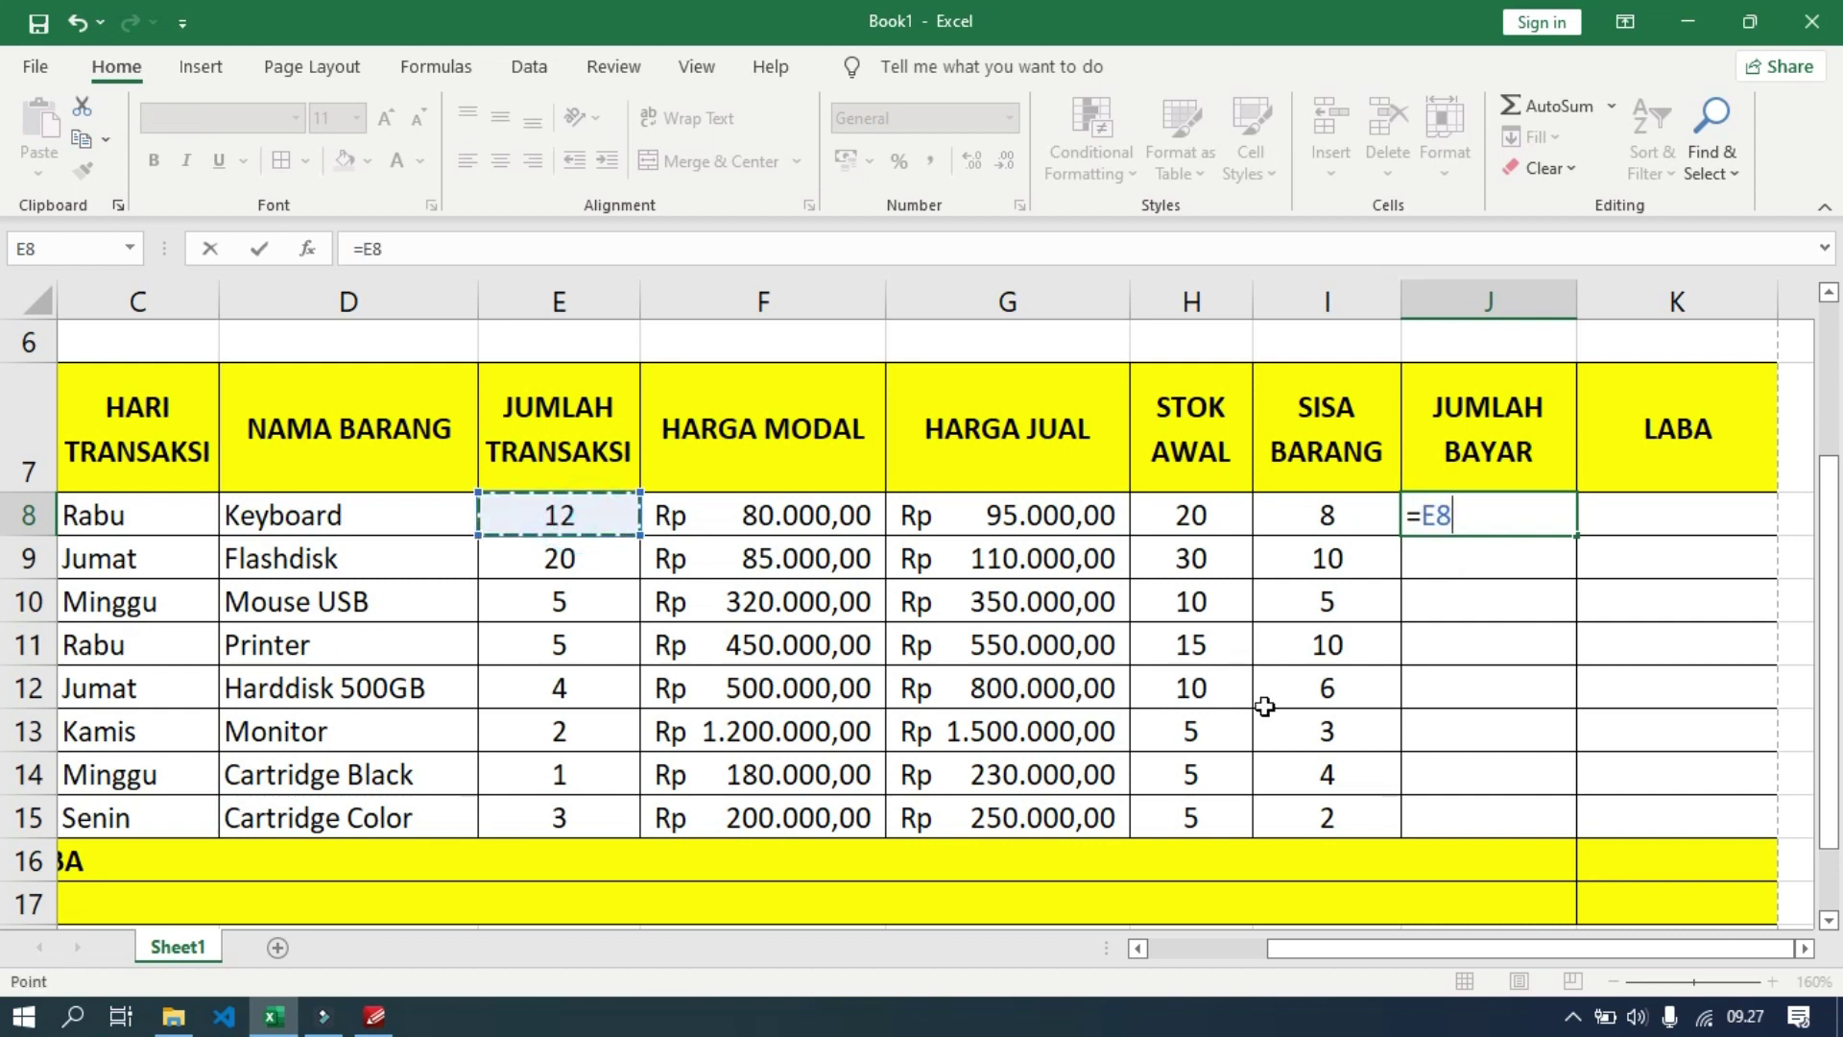
text(*)
click(1068, 500)
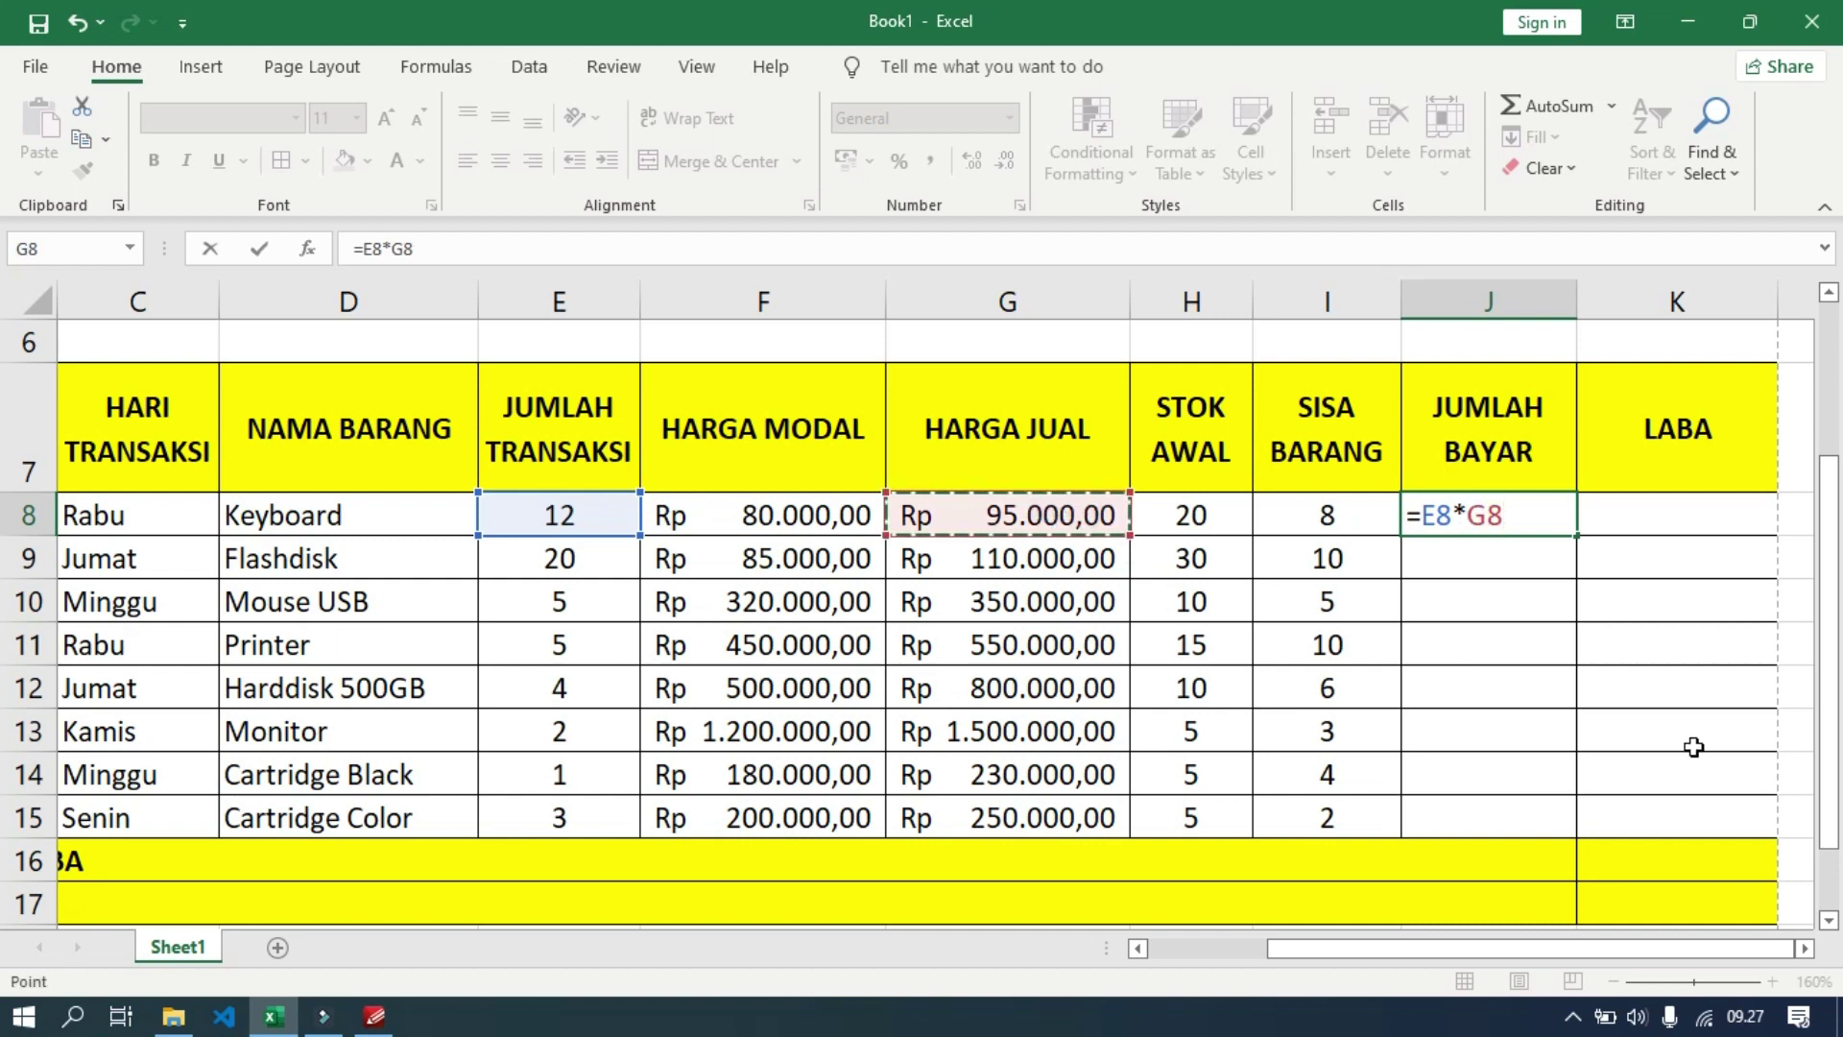
key(Return)
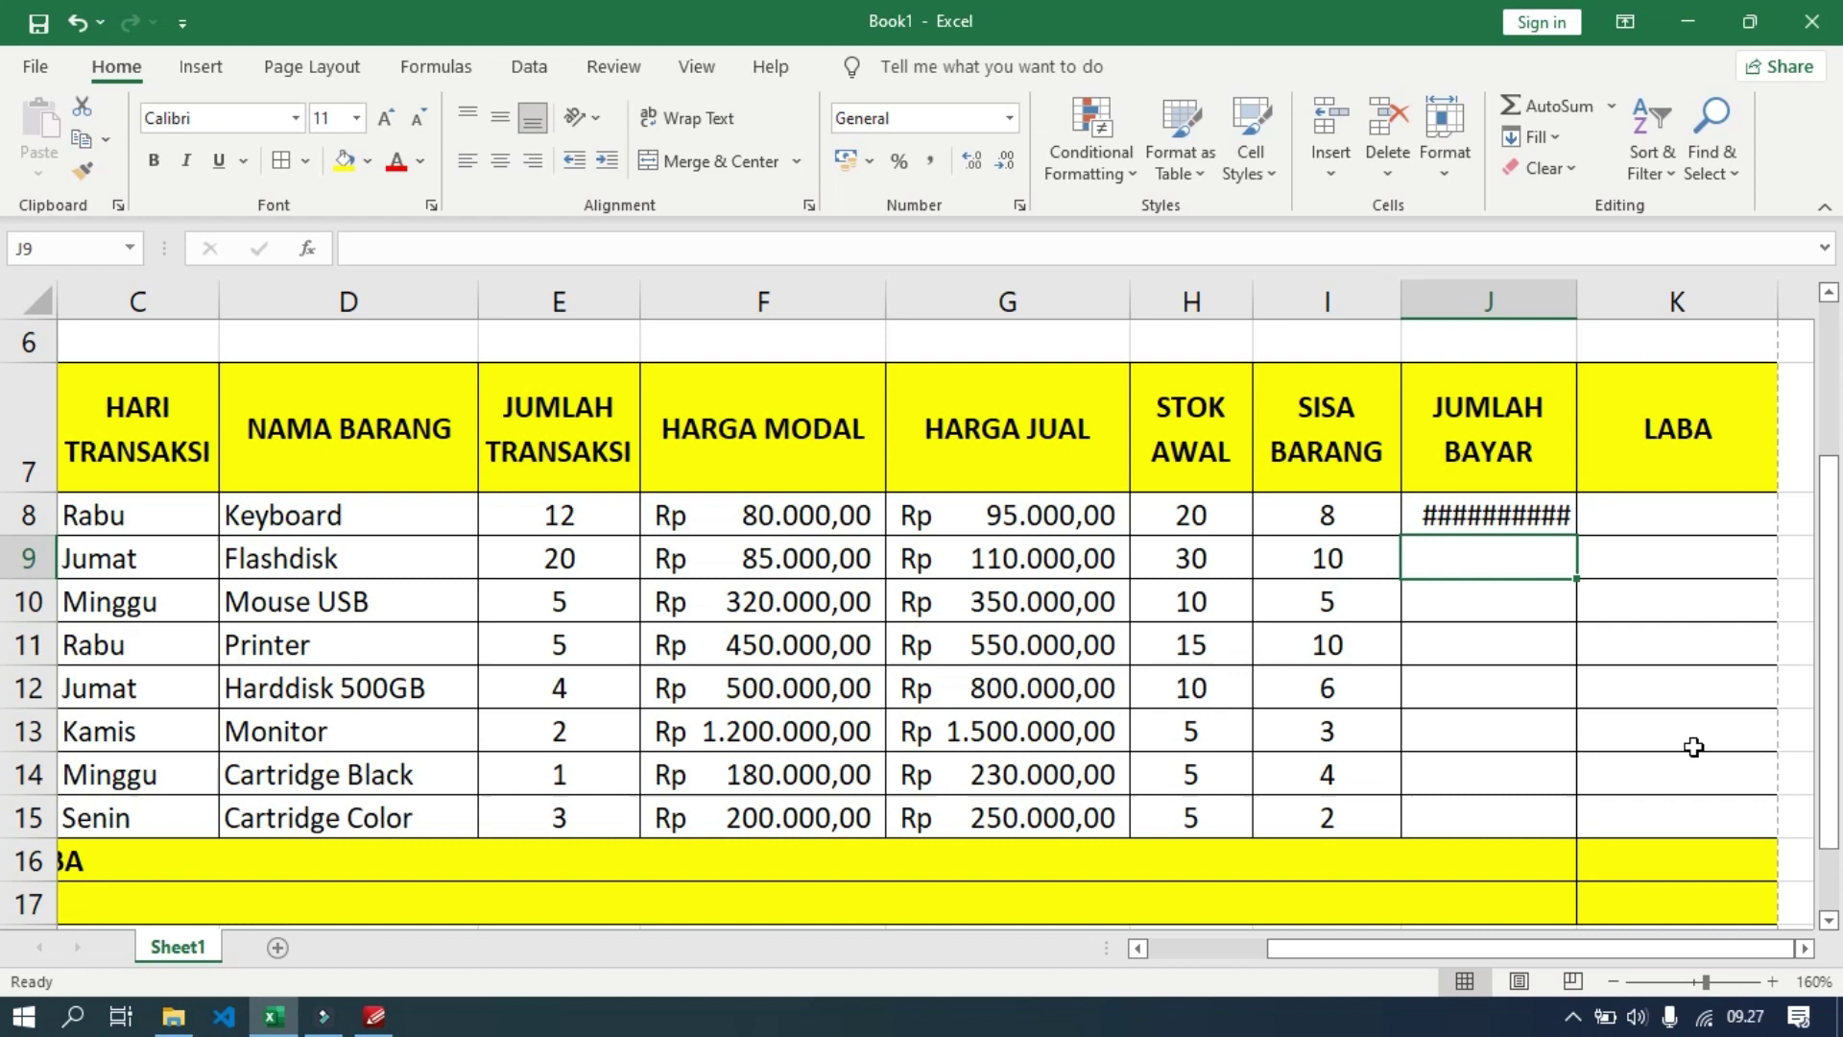
Widen column J and copy the payment formula down to J15.
click(1526, 511)
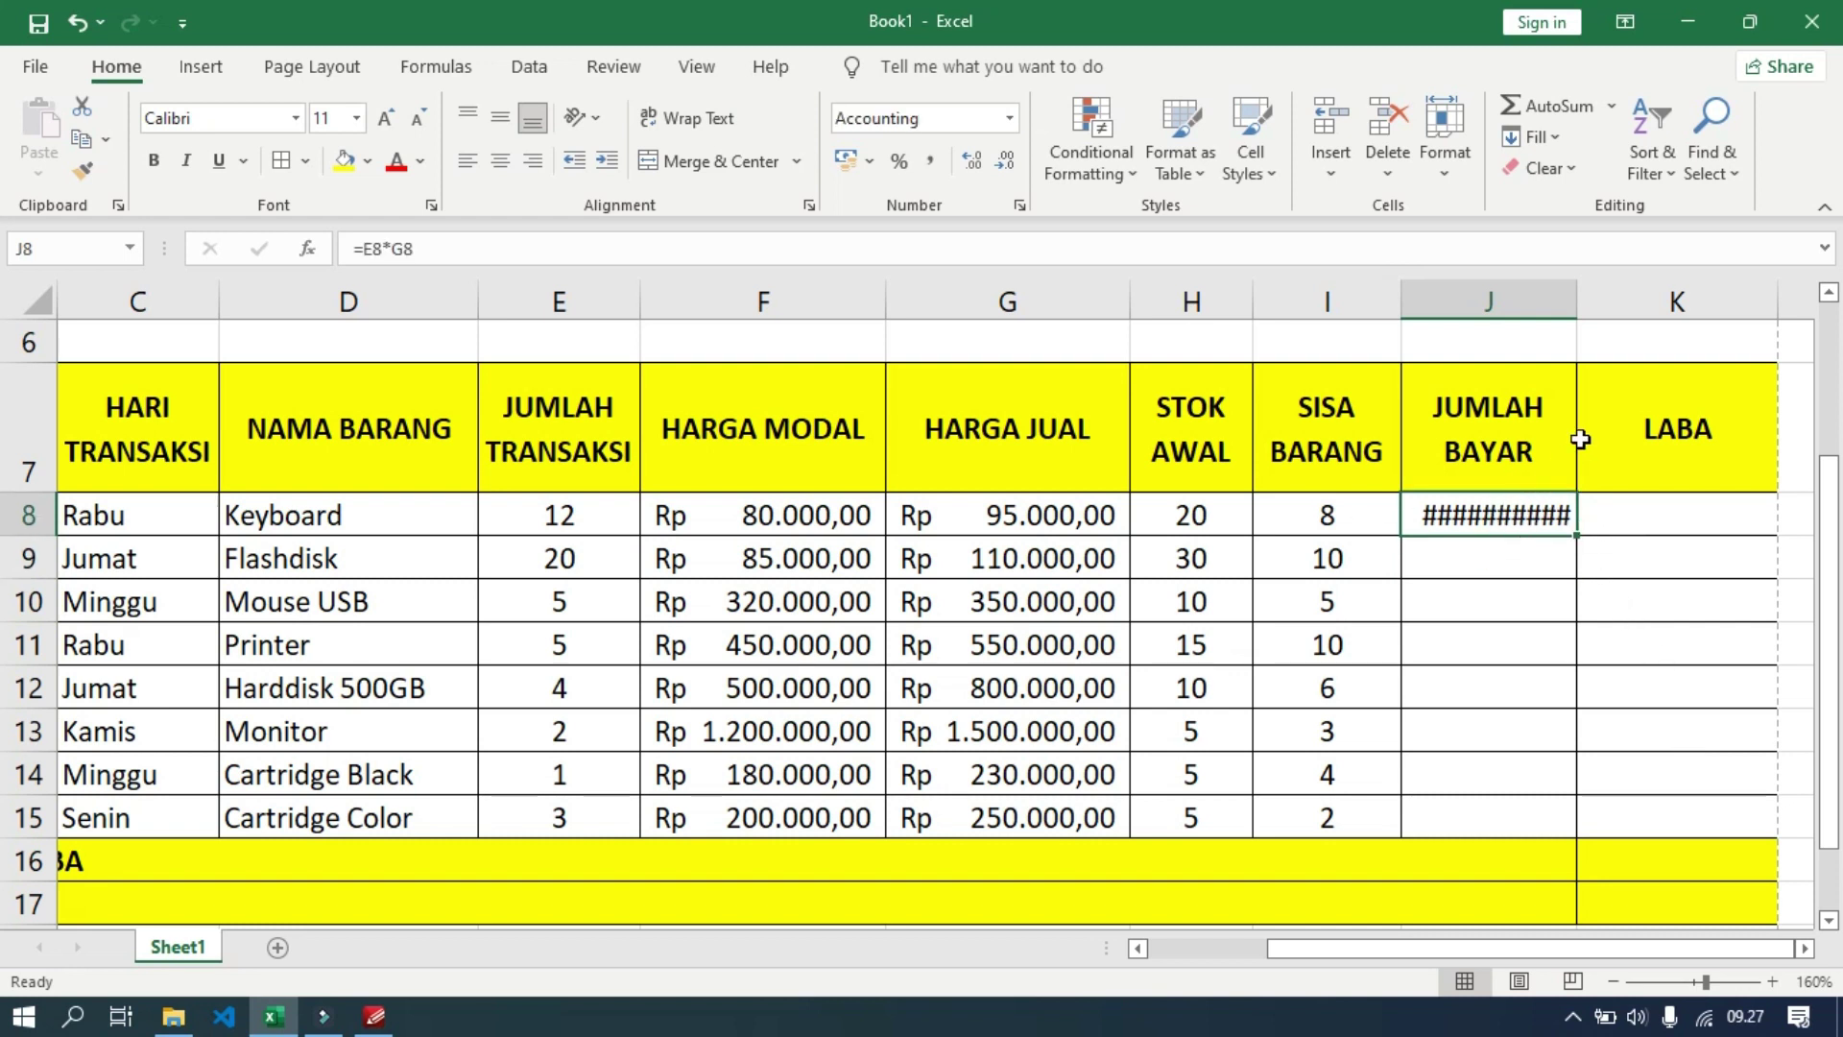
drag(1579, 307, 1639, 329)
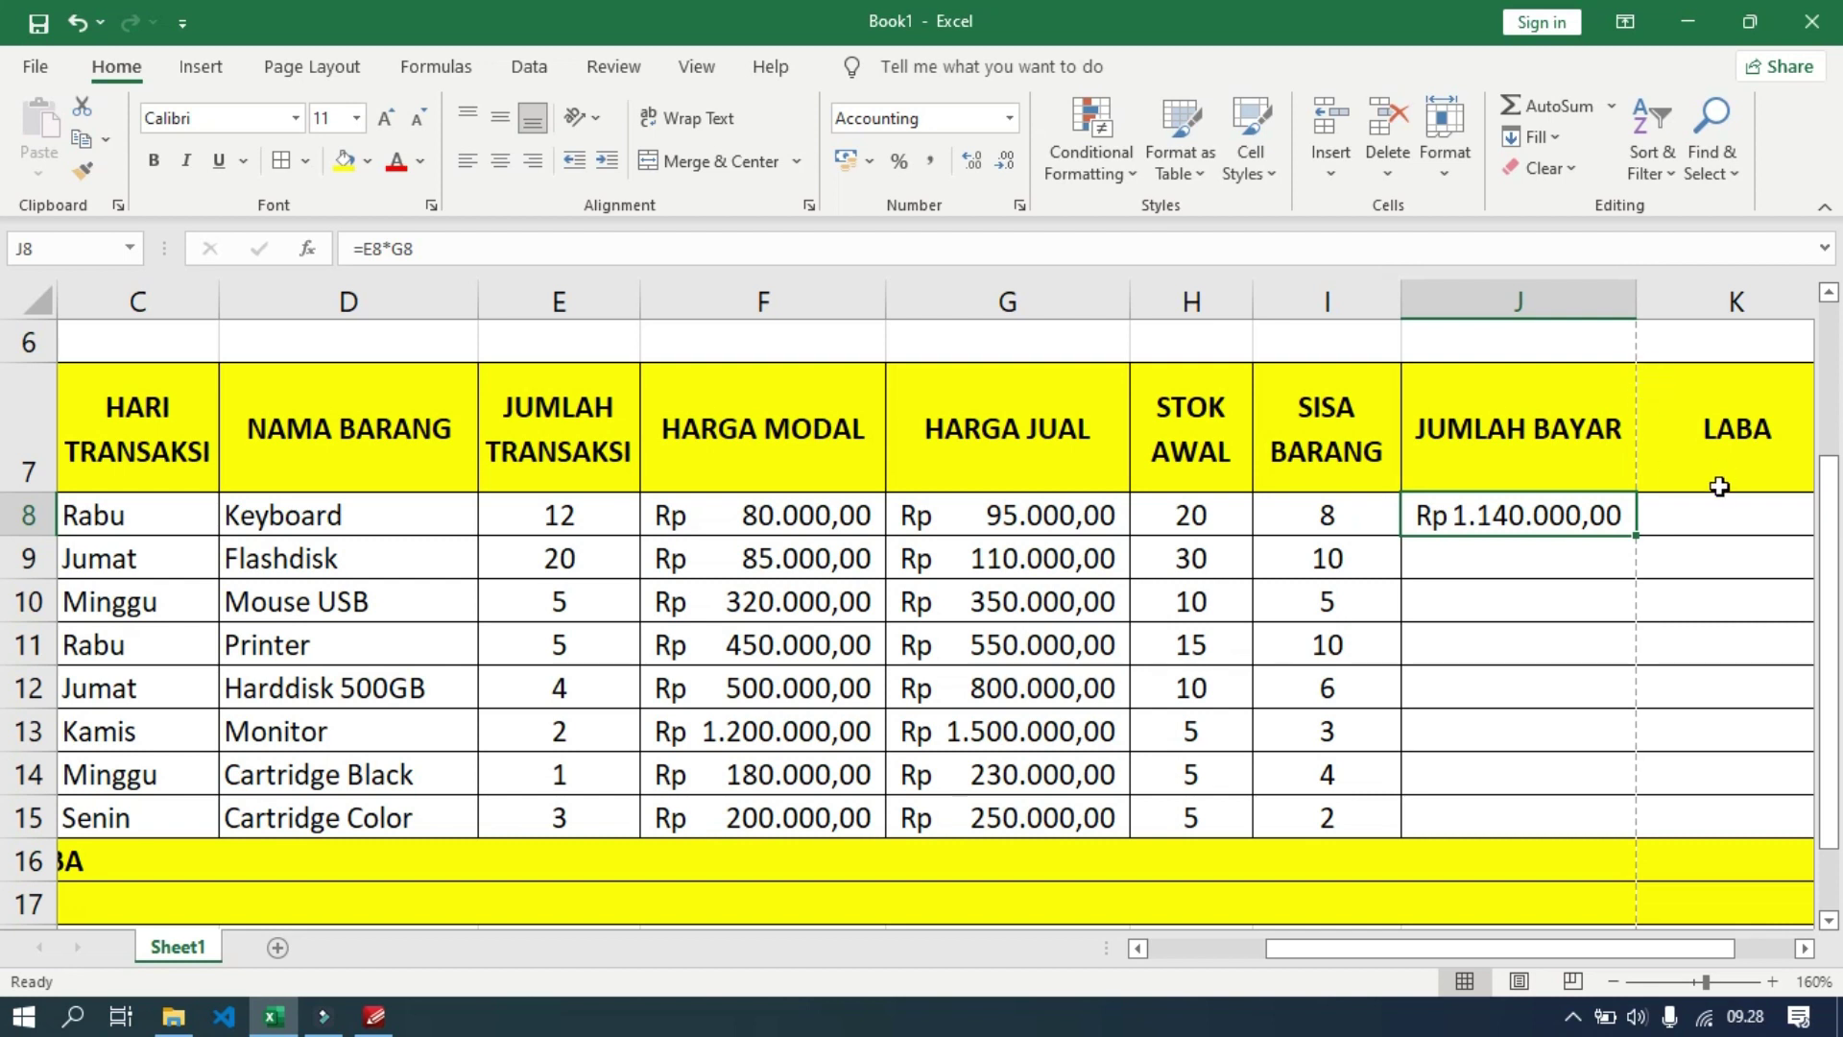
drag(1633, 534, 1637, 833)
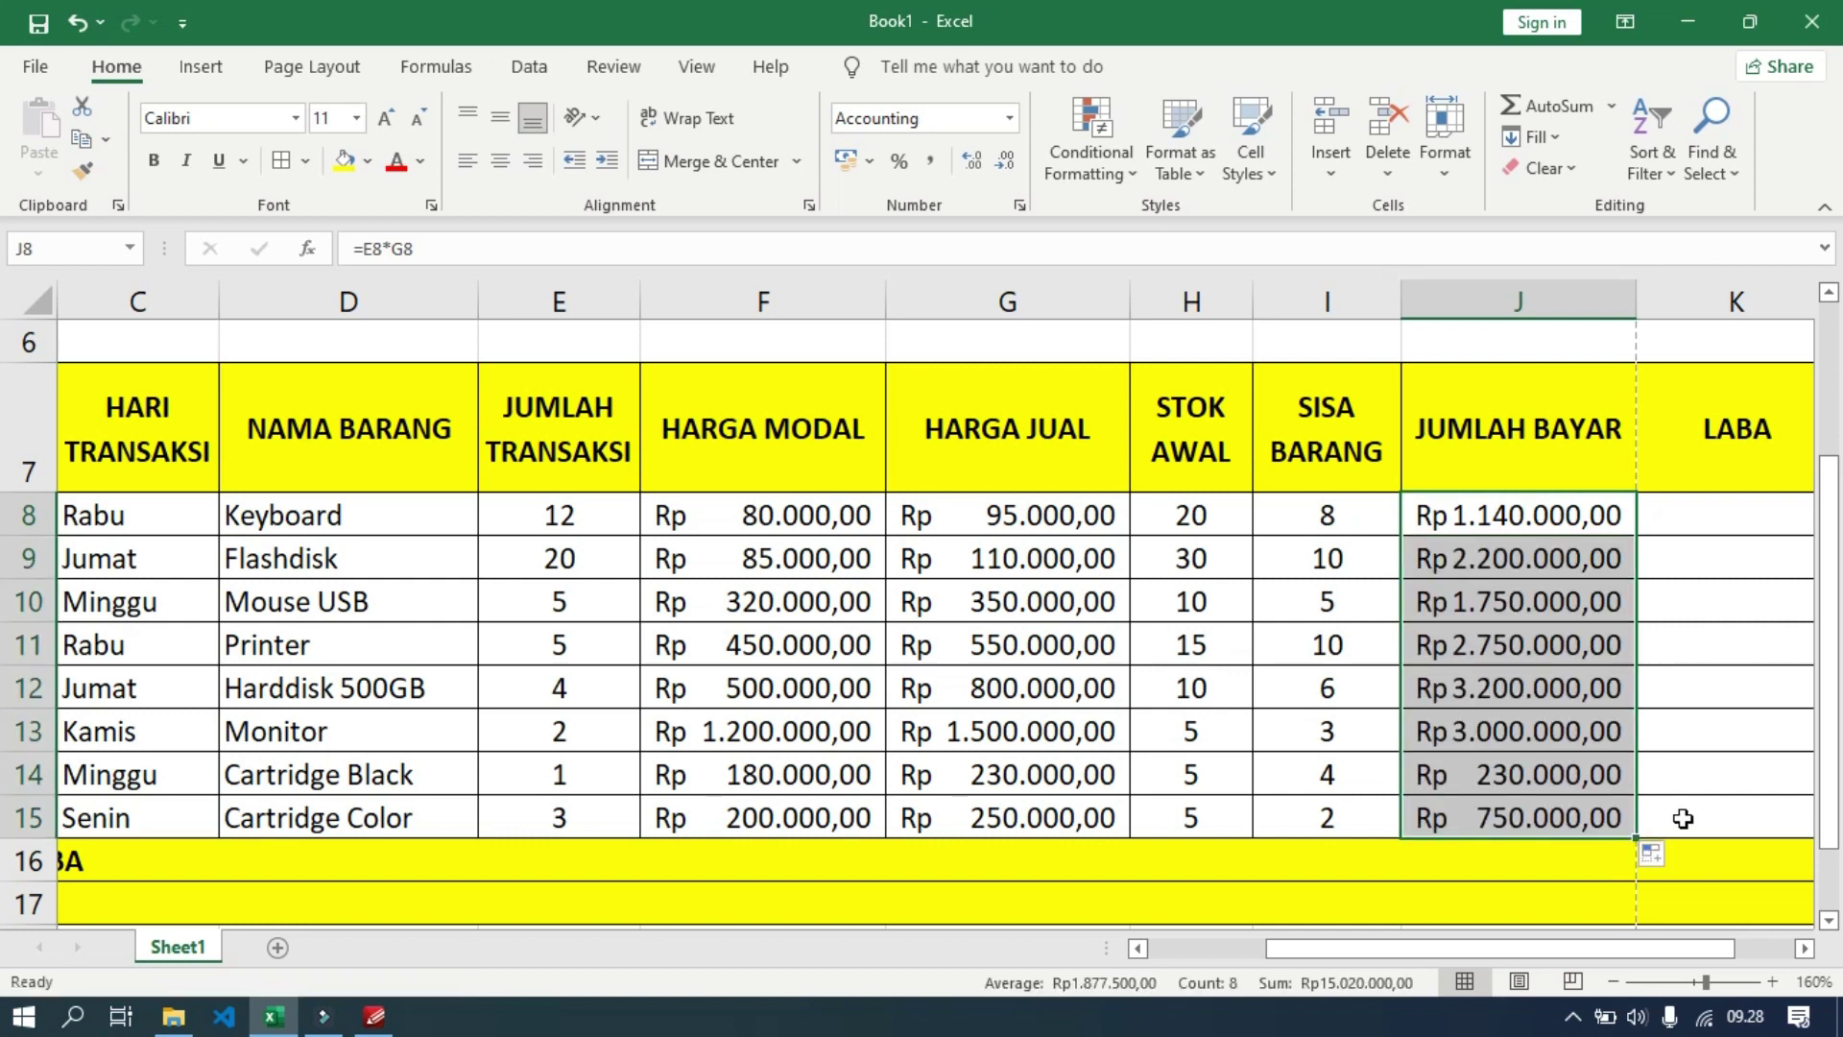
drag(1580, 951, 1641, 955)
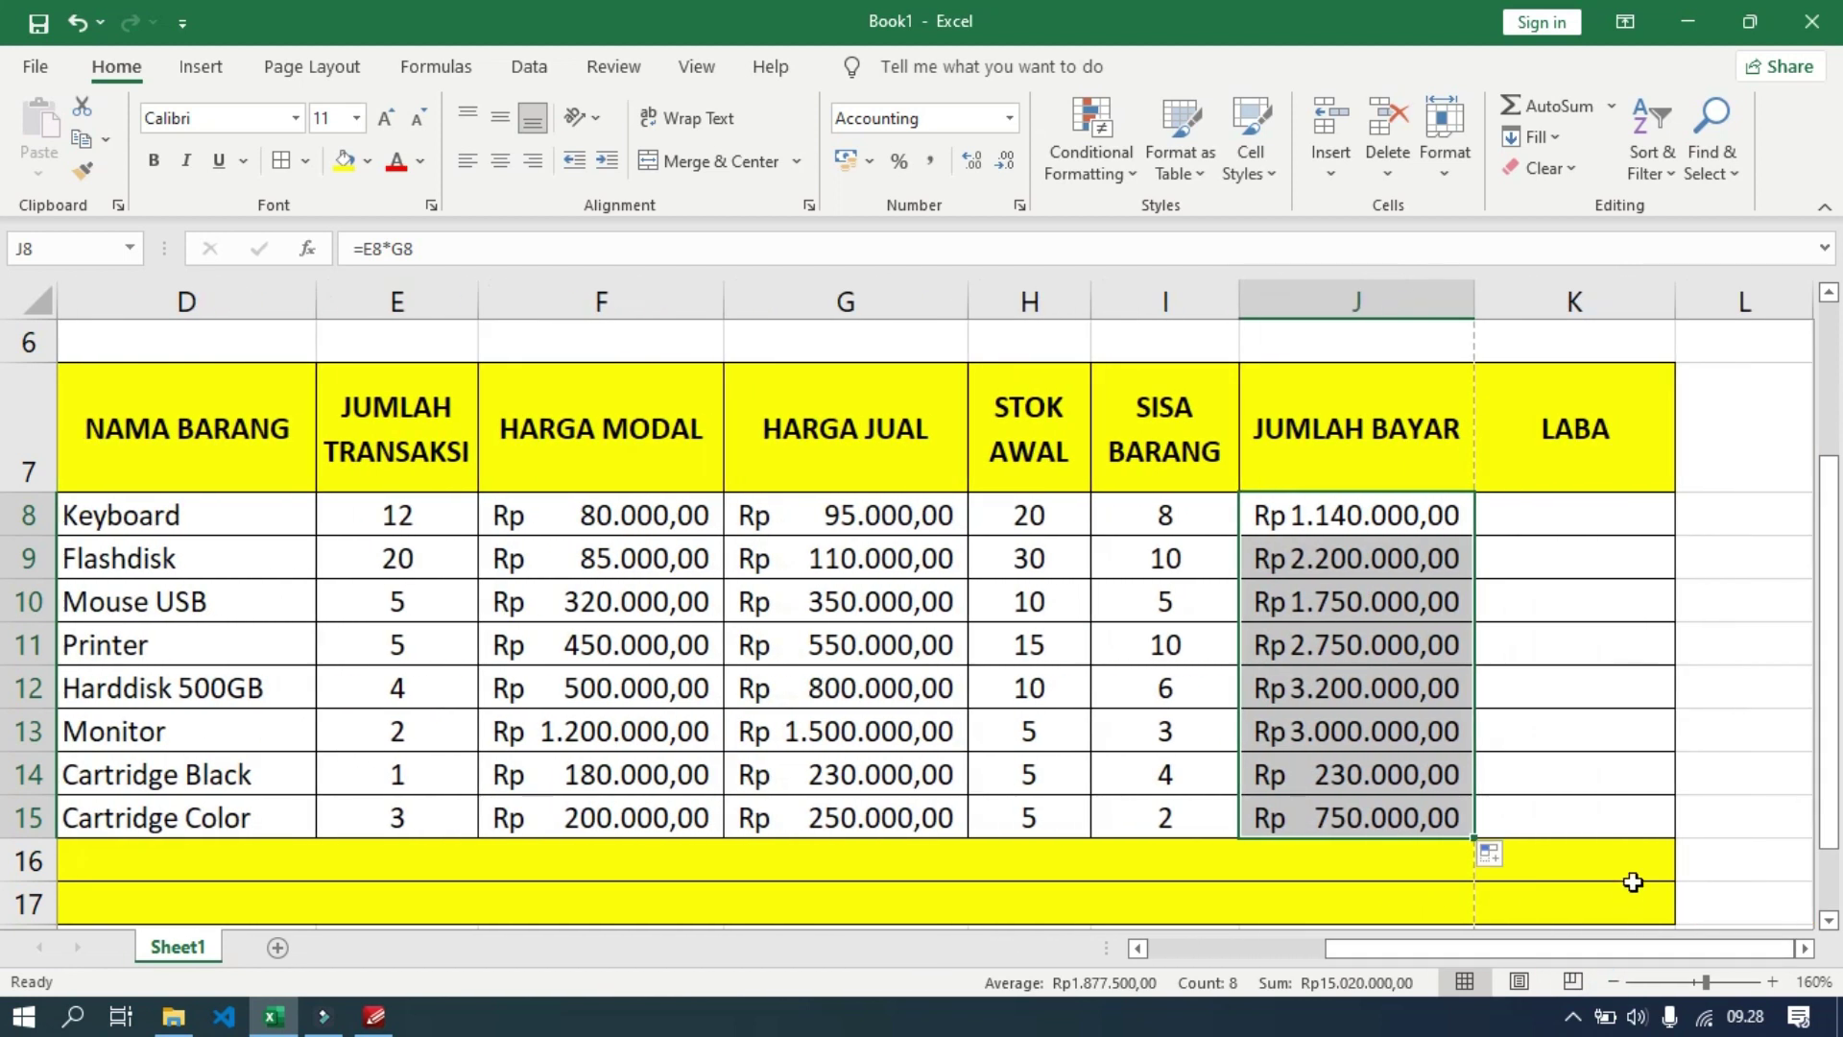
click(1580, 499)
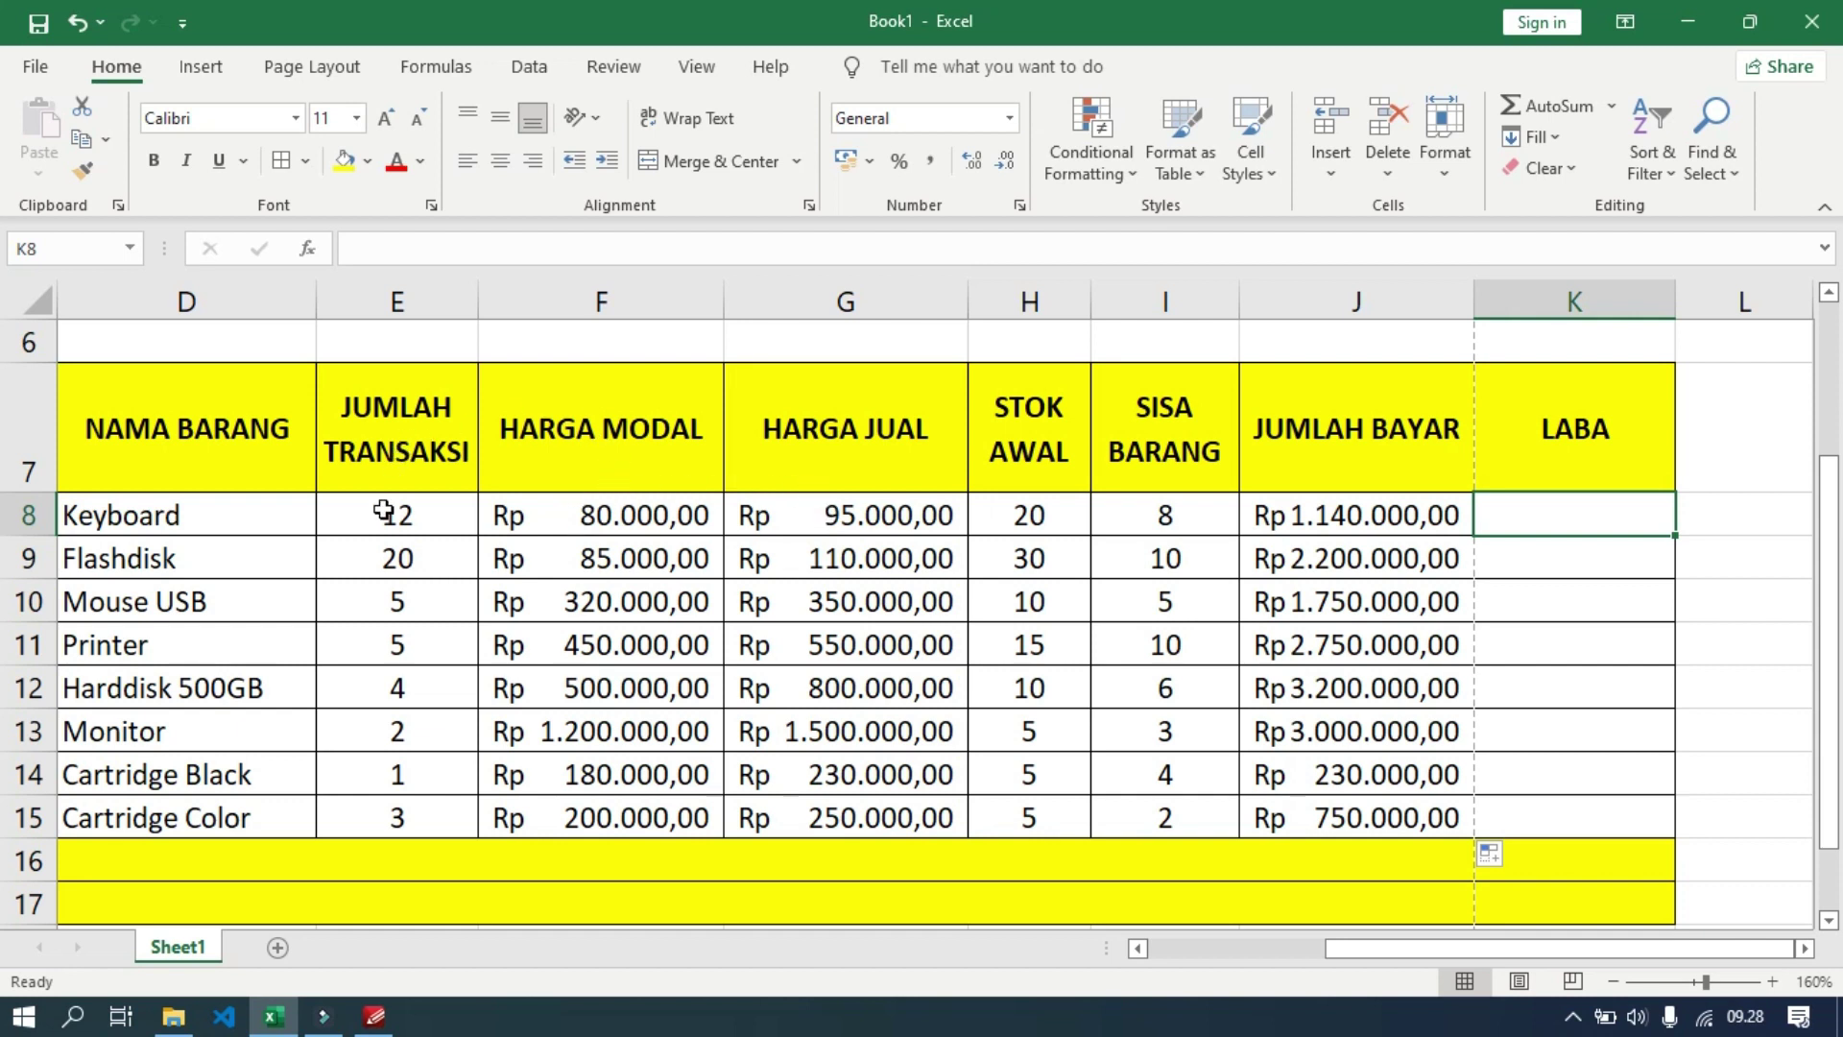
Enter the profit formula =G8-F8*E8 in K8.
text(=)
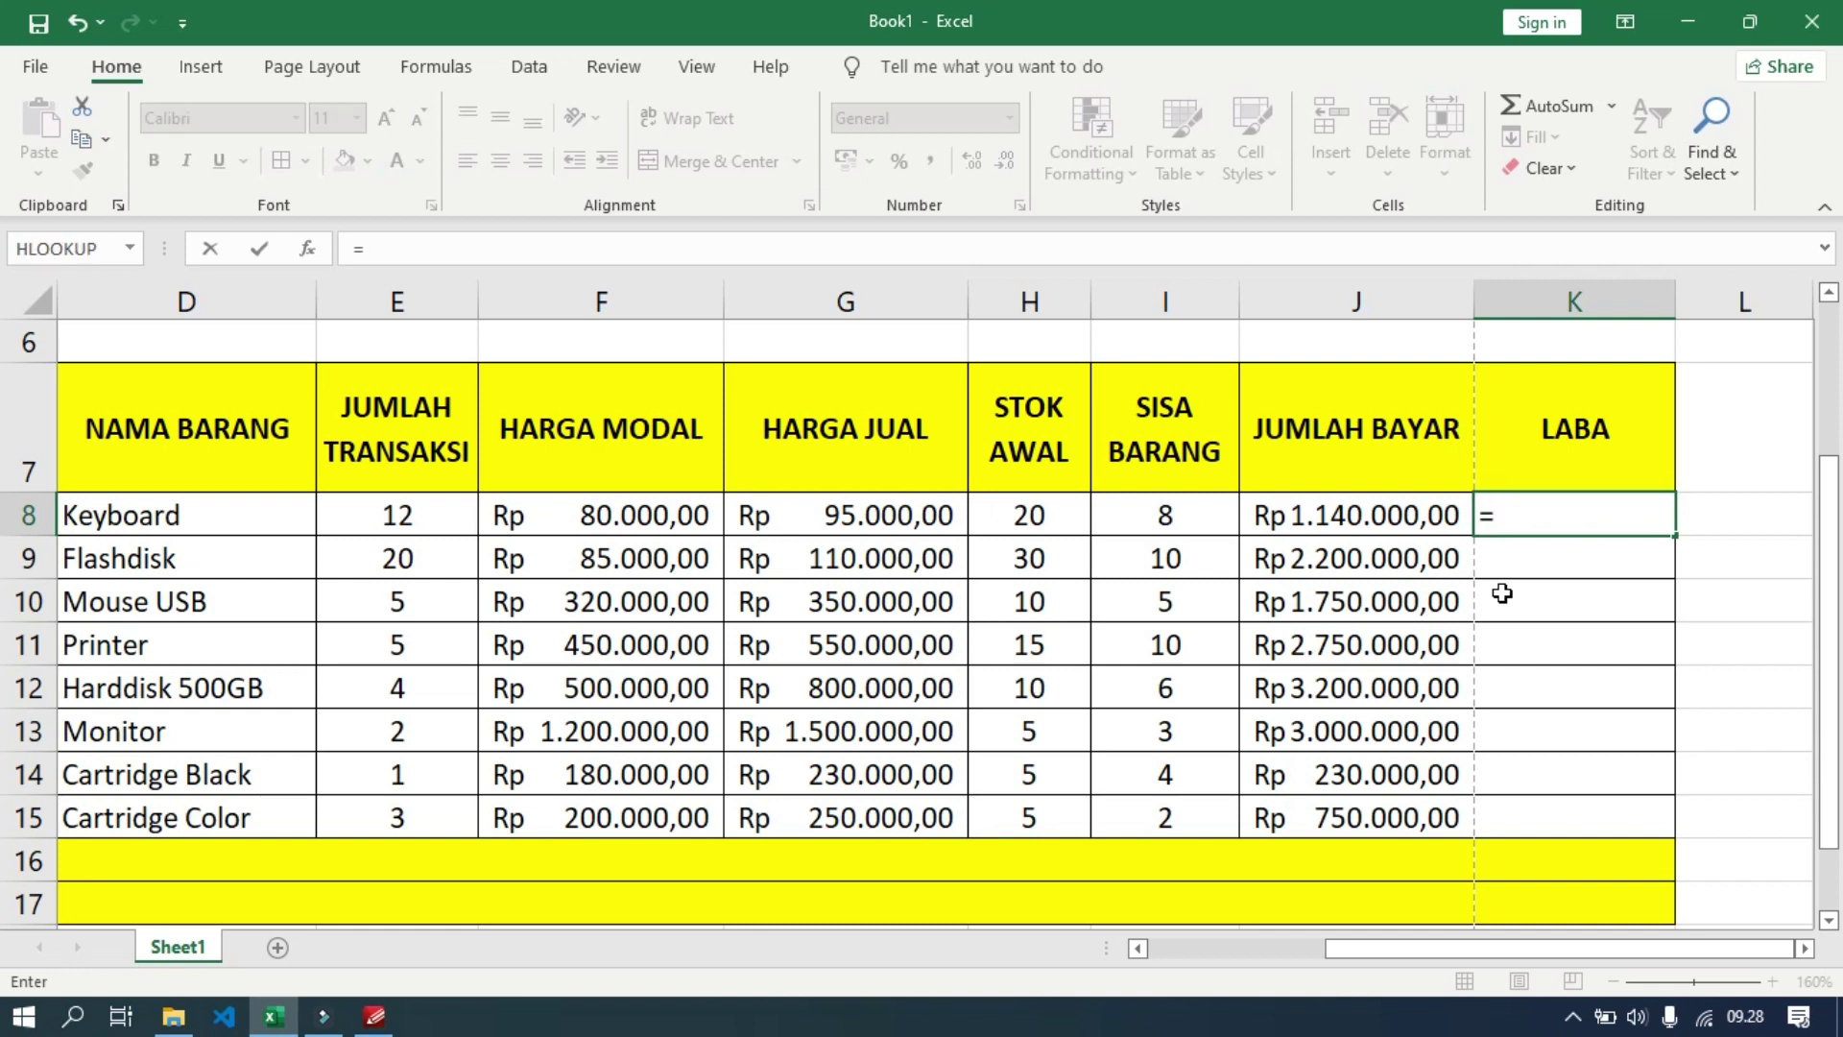
click(846, 522)
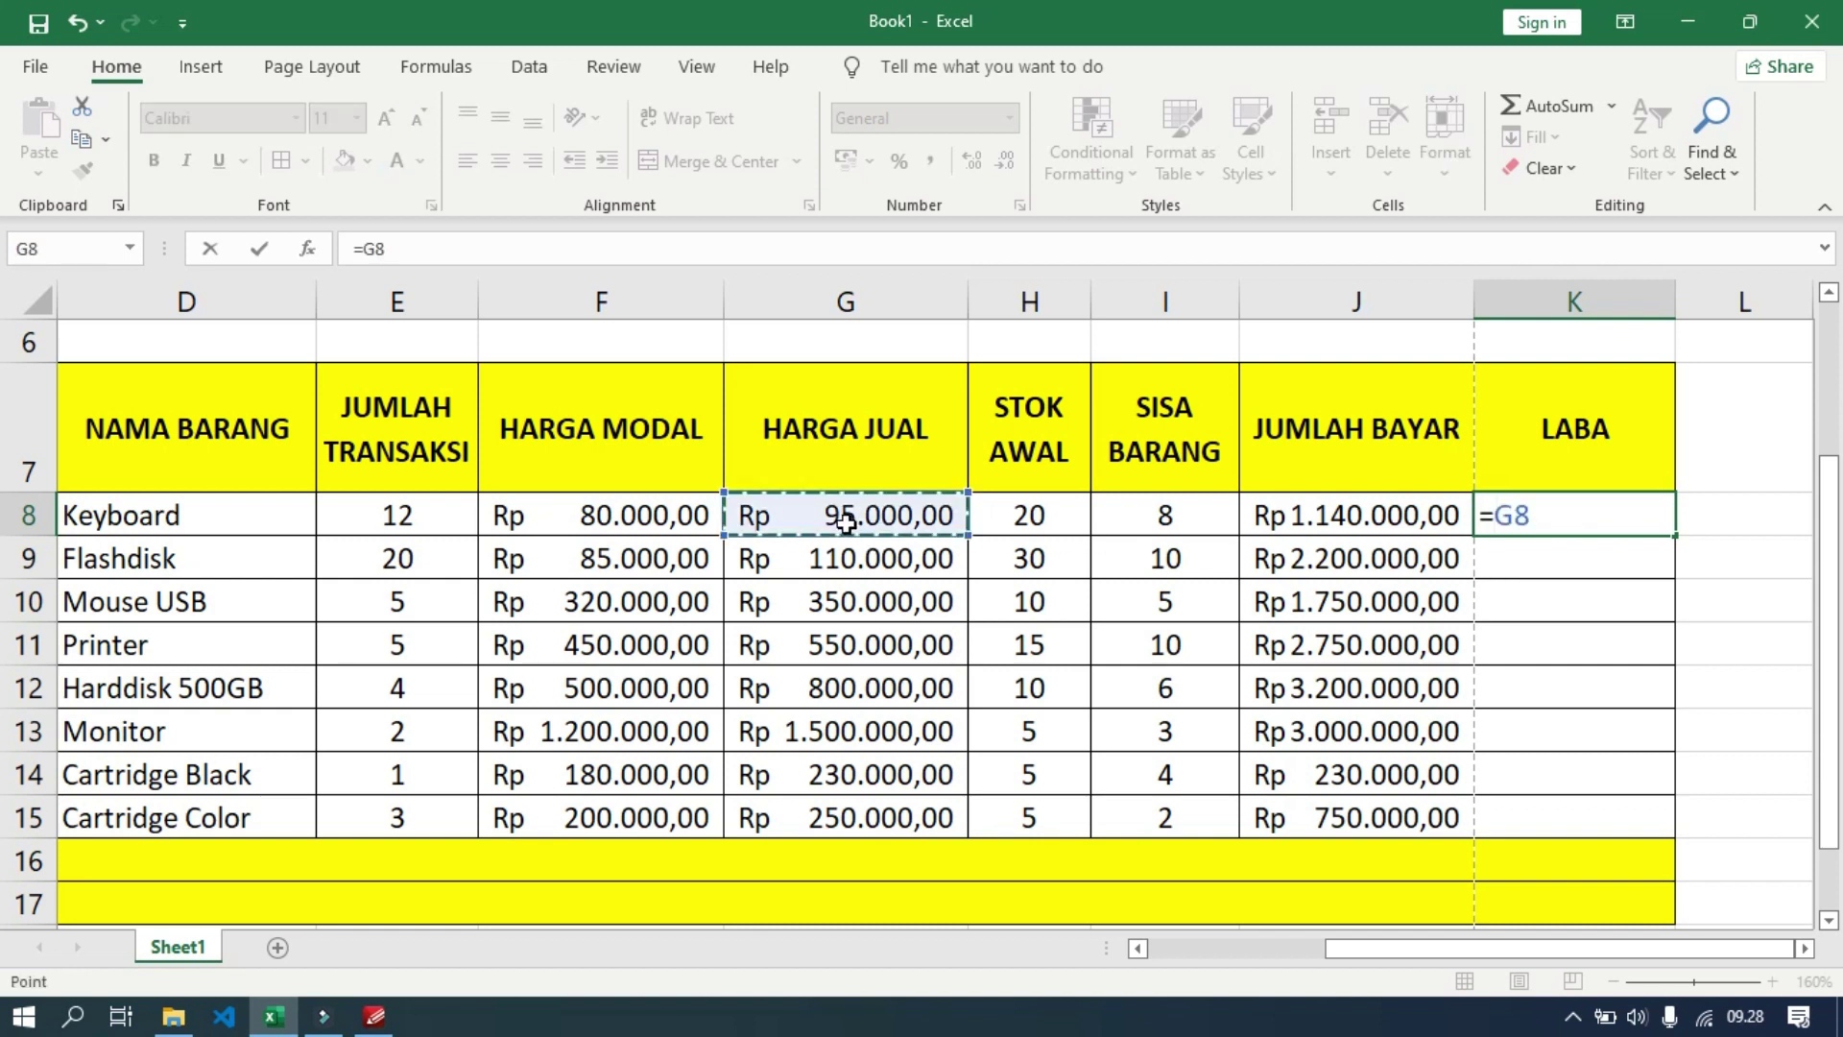
text(-)
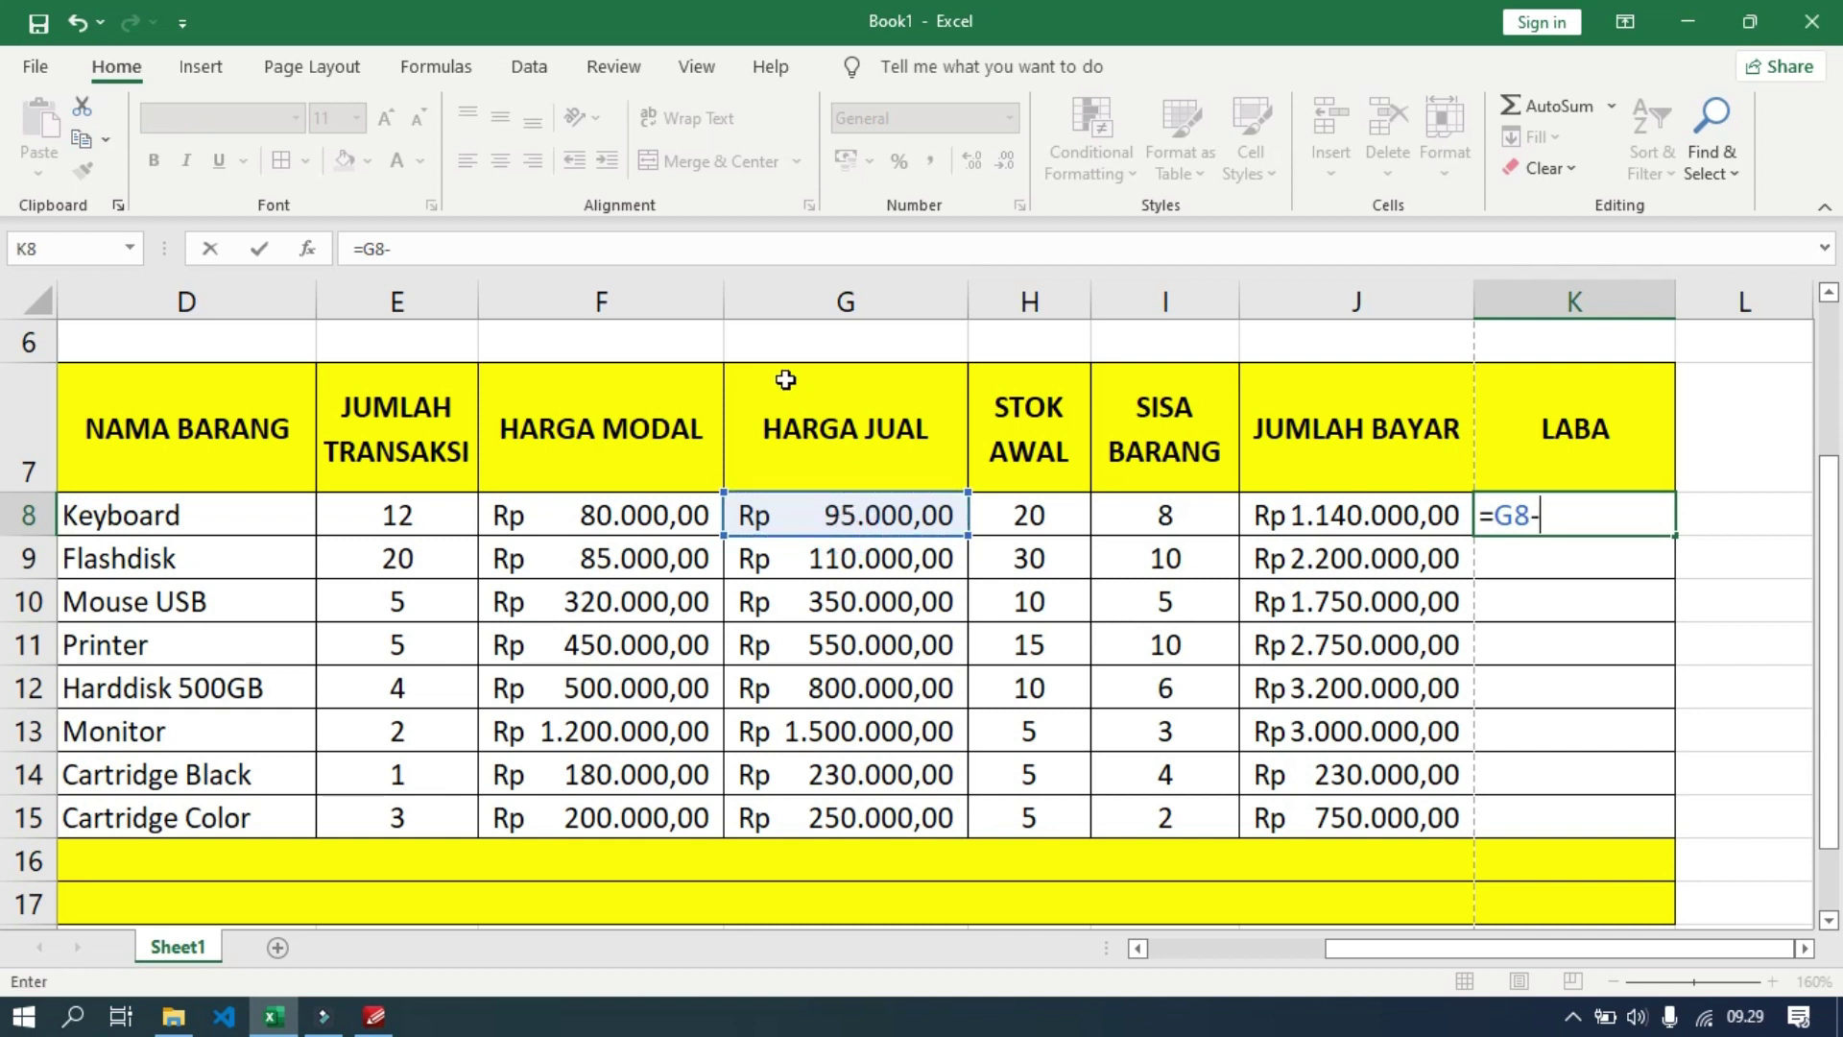
click(588, 517)
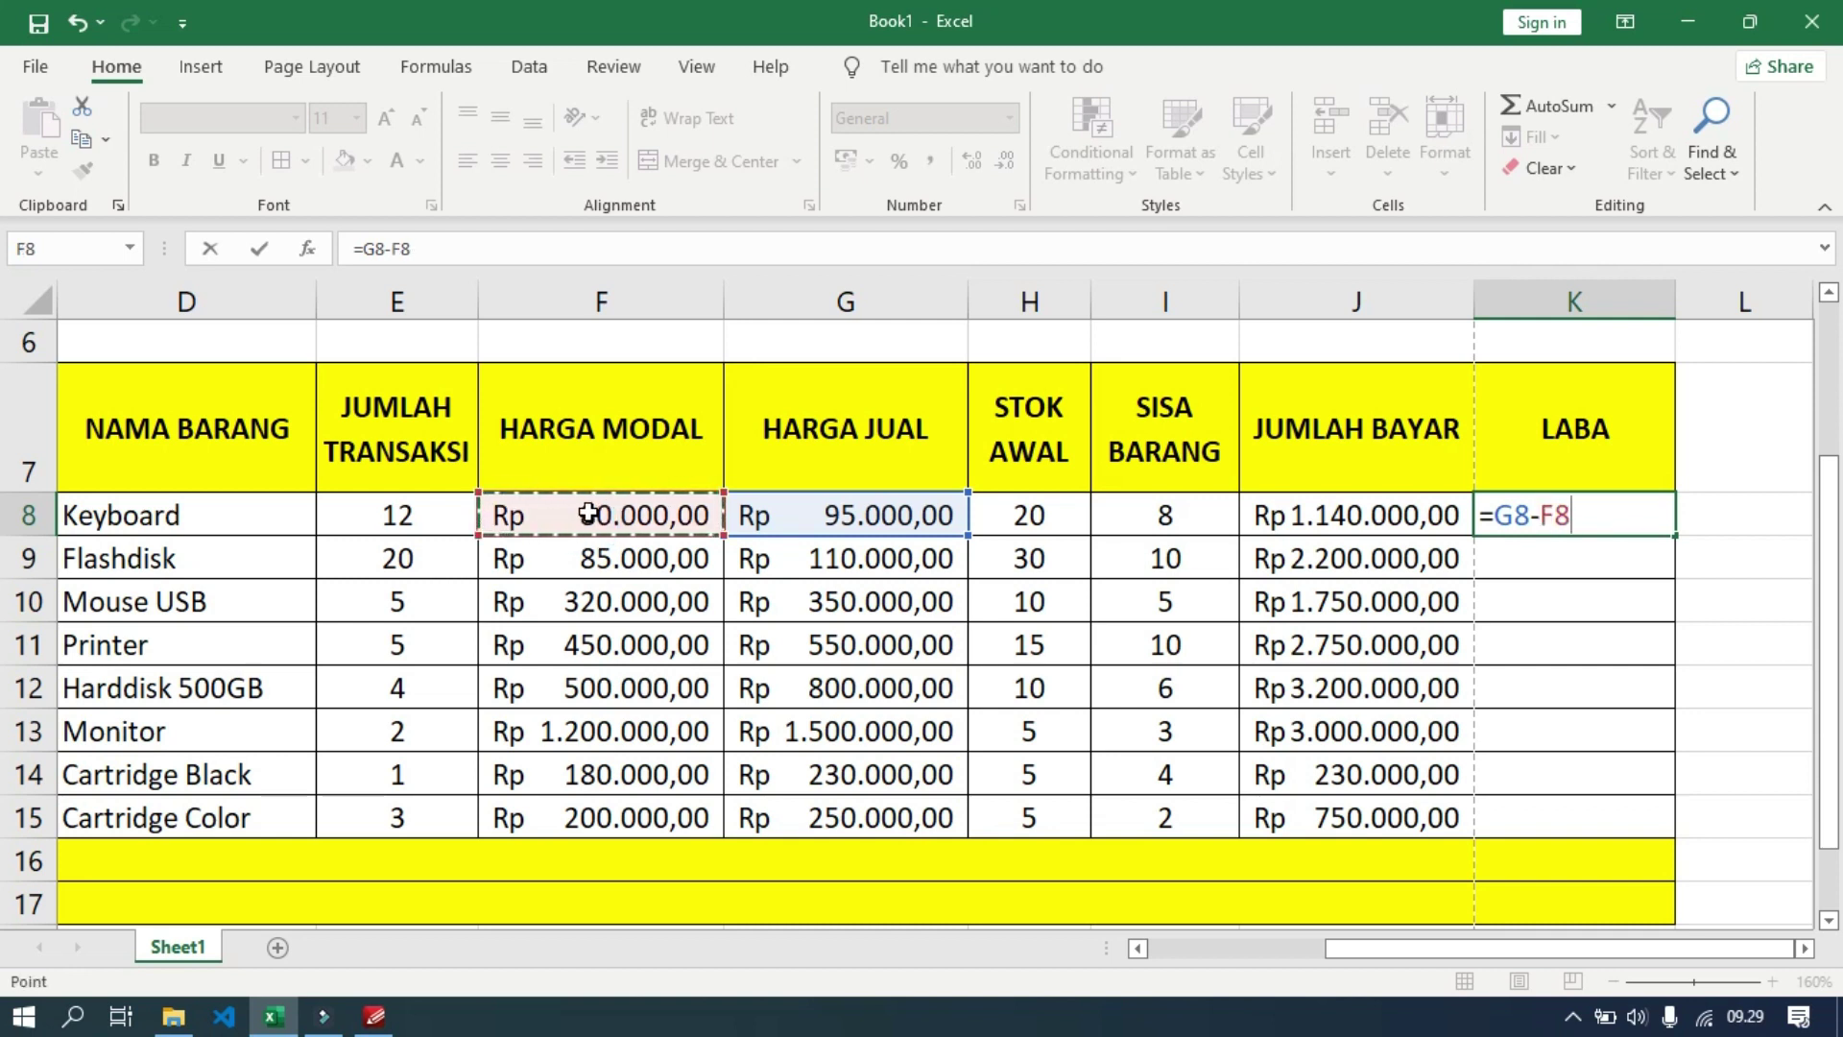
text(*)
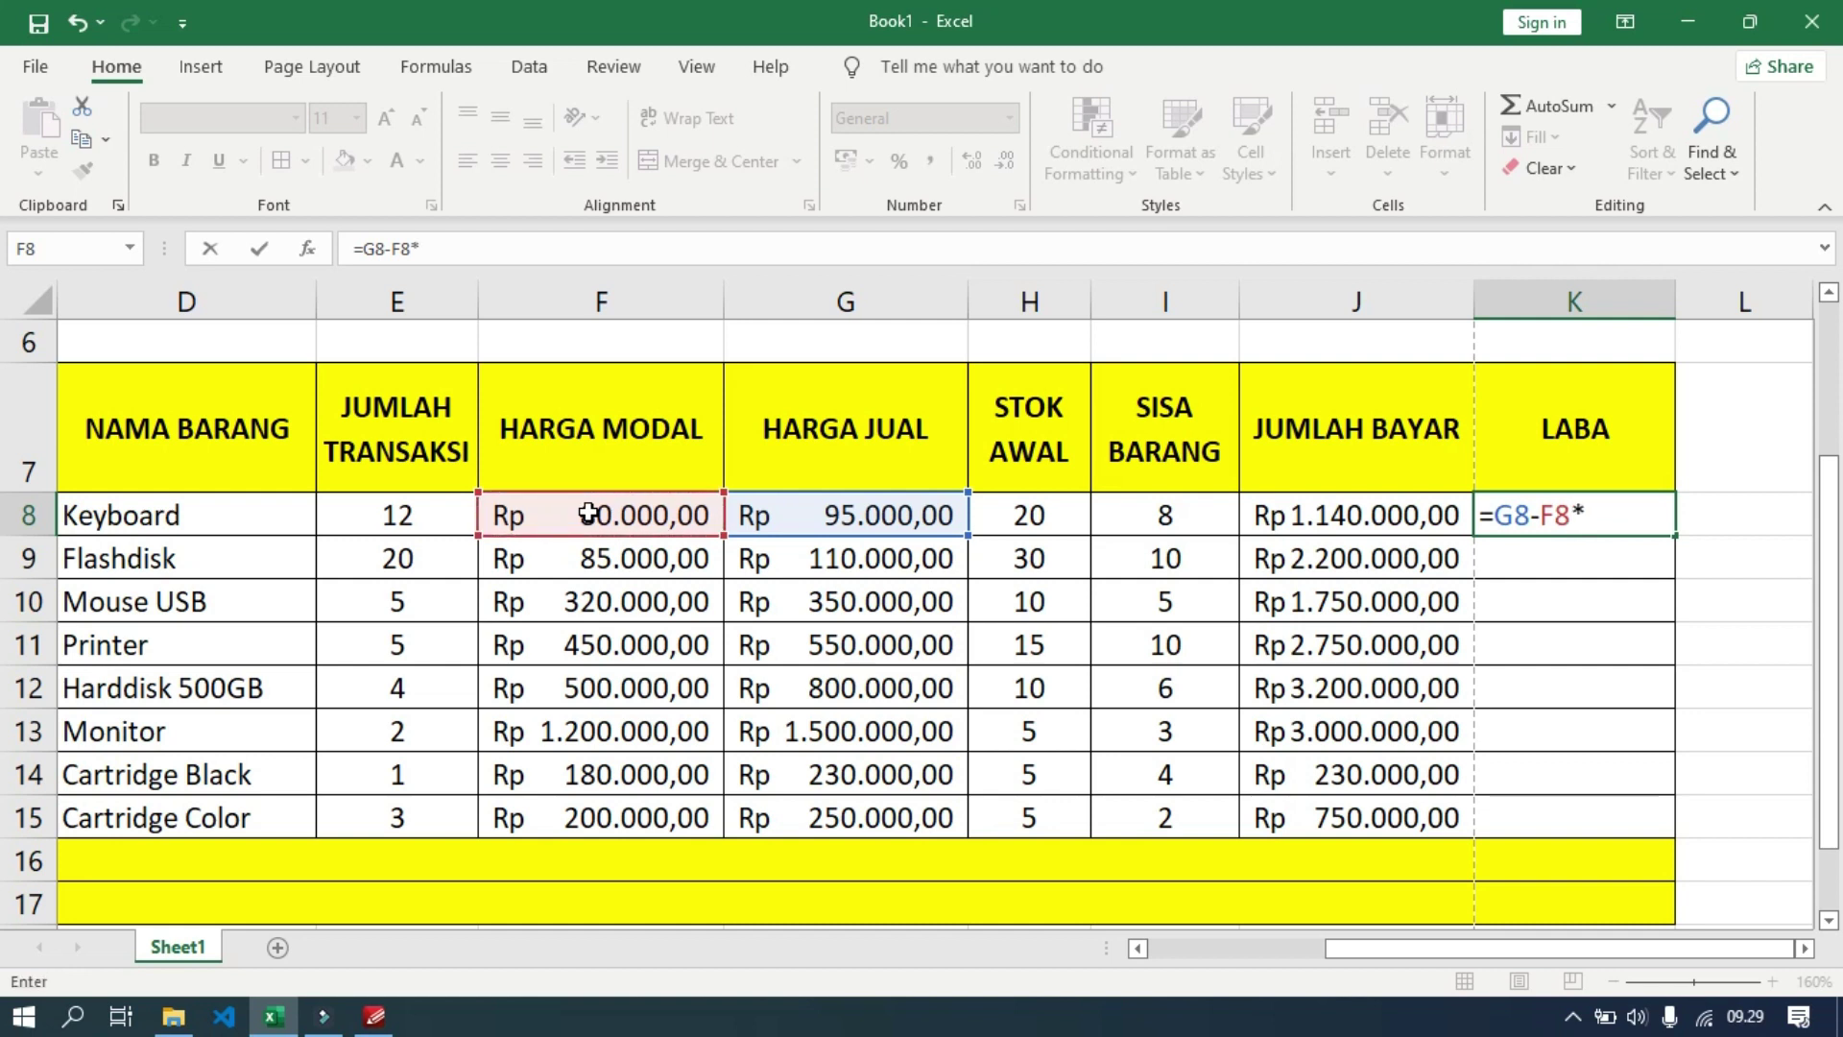
click(403, 515)
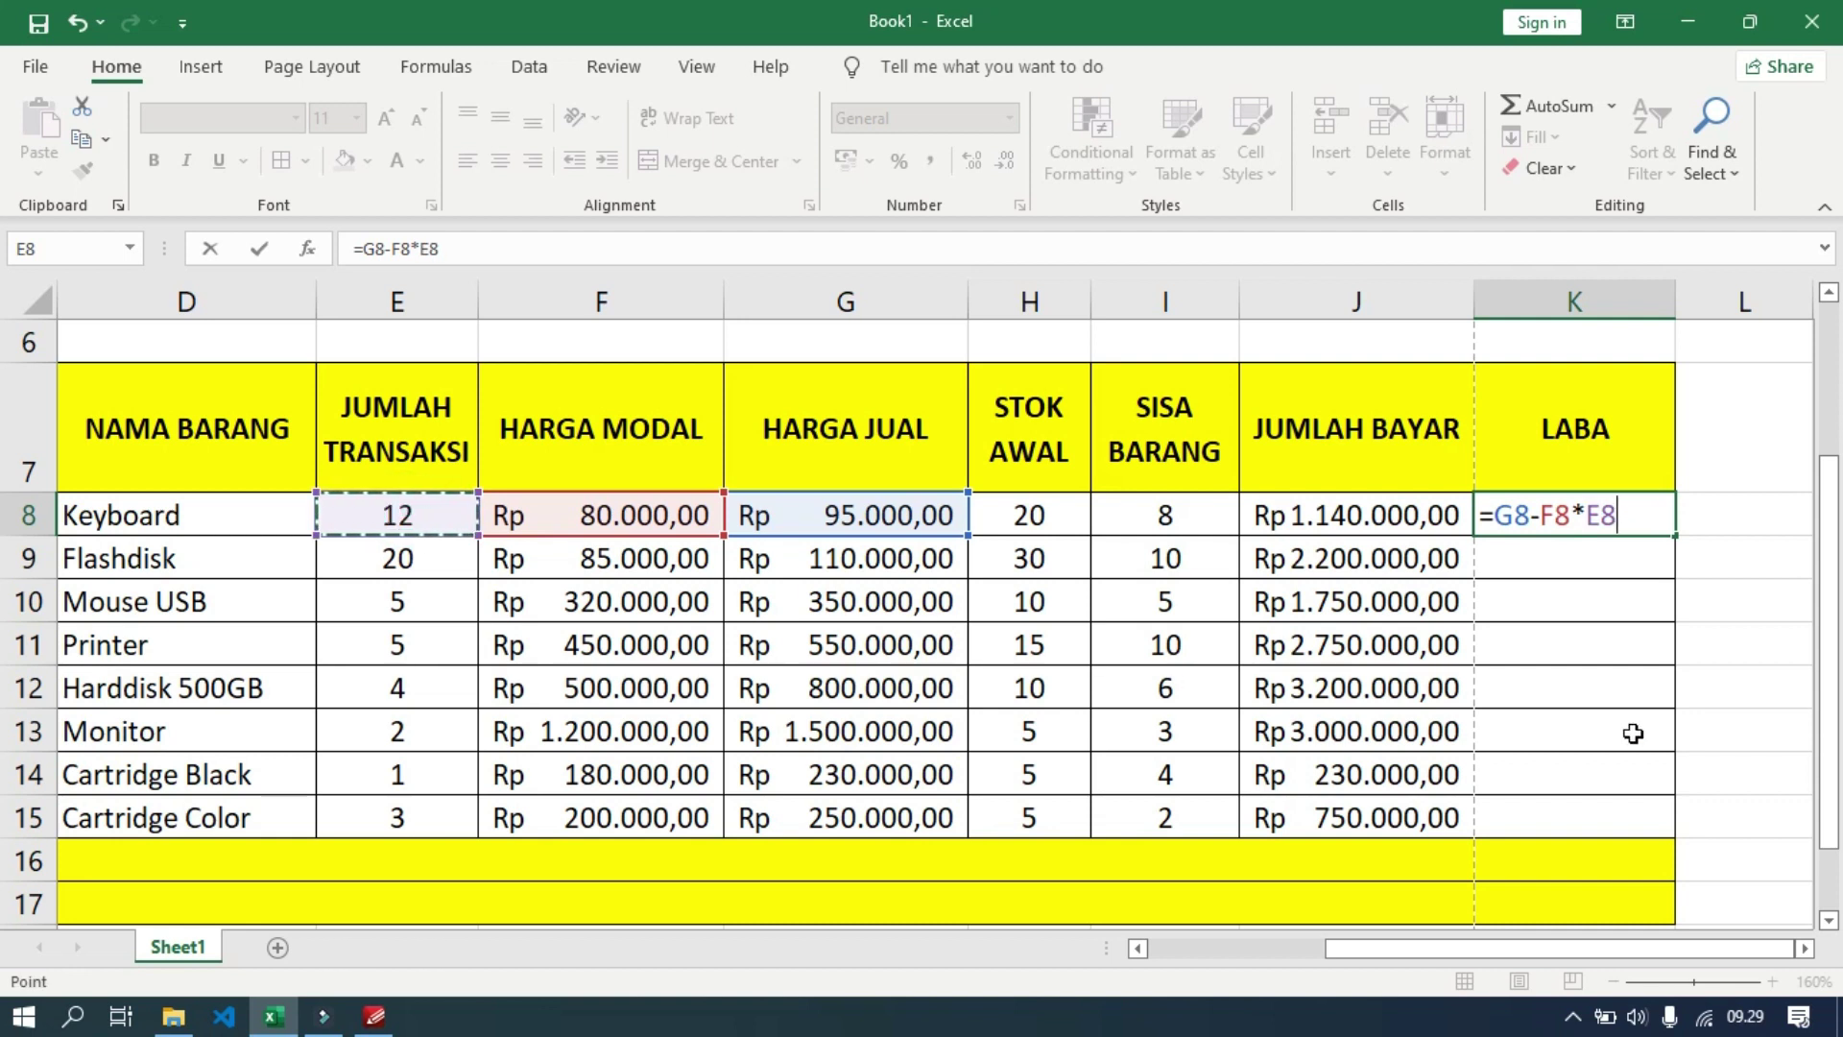
key(Return)
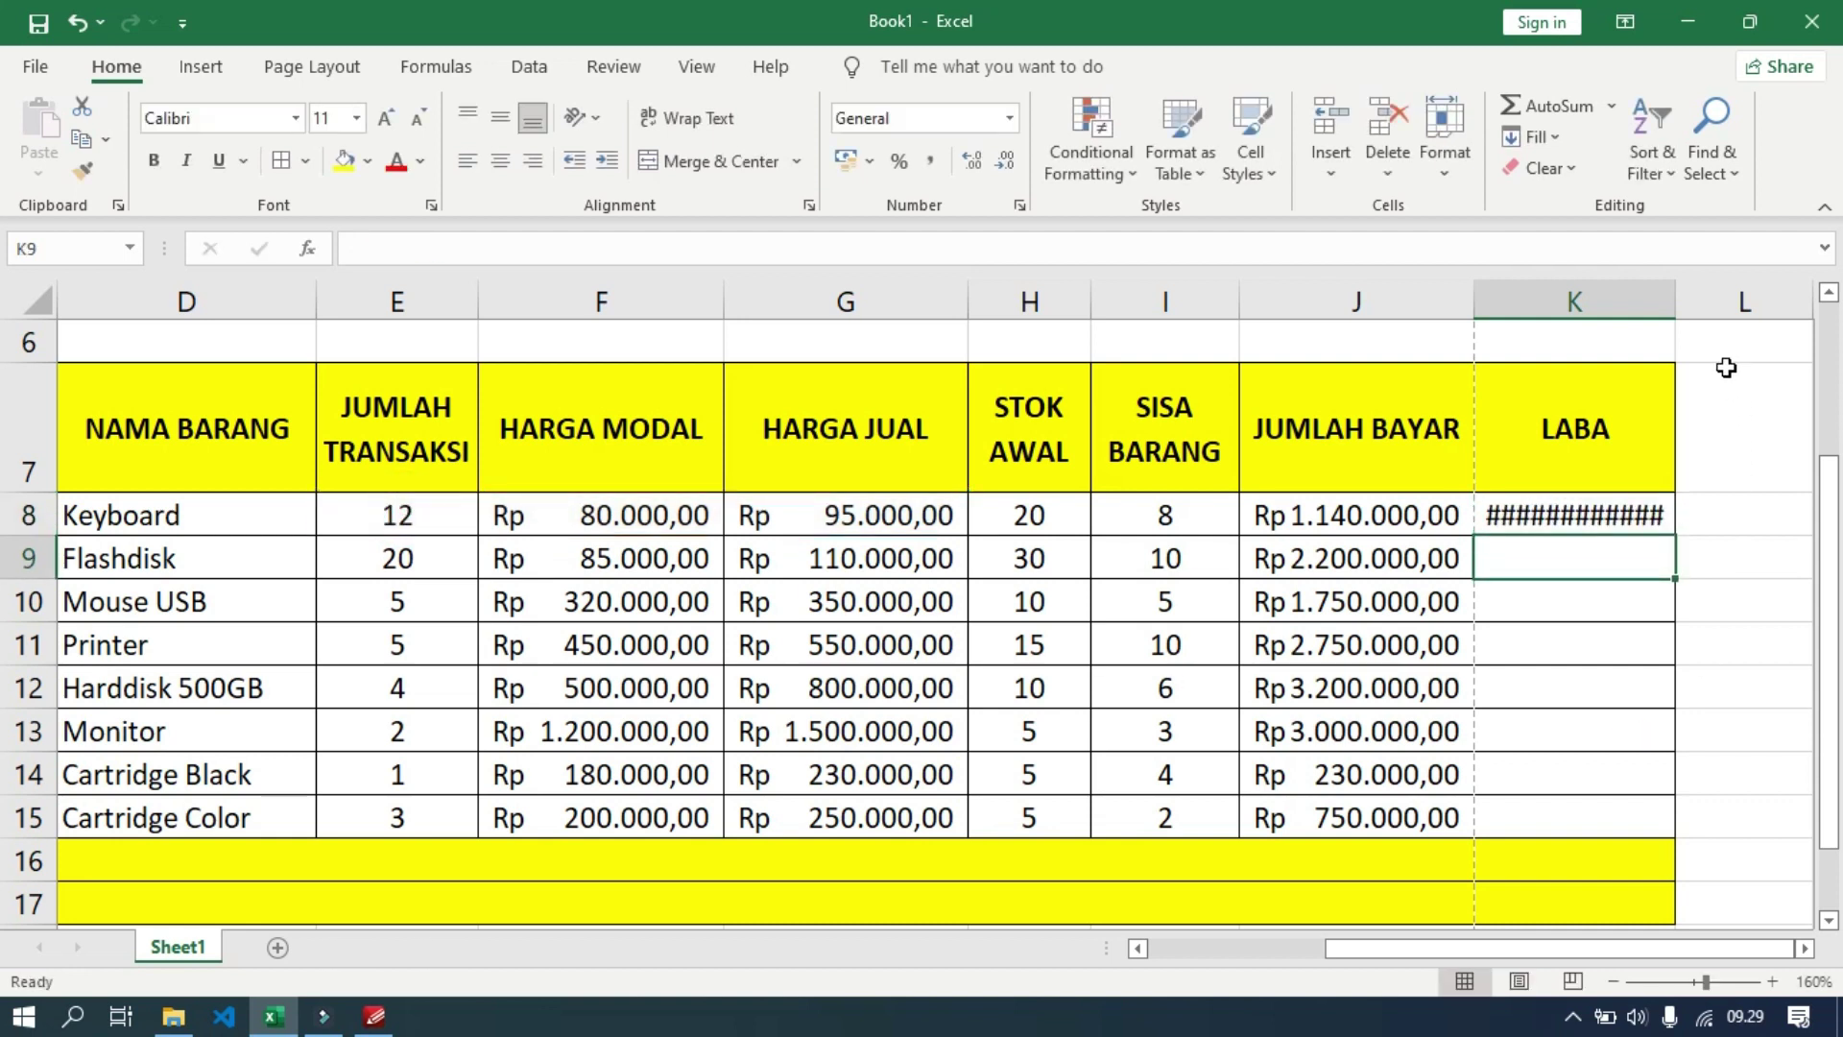
Widen column K and start re-entering K8's formula with =.
drag(1675, 305, 1735, 333)
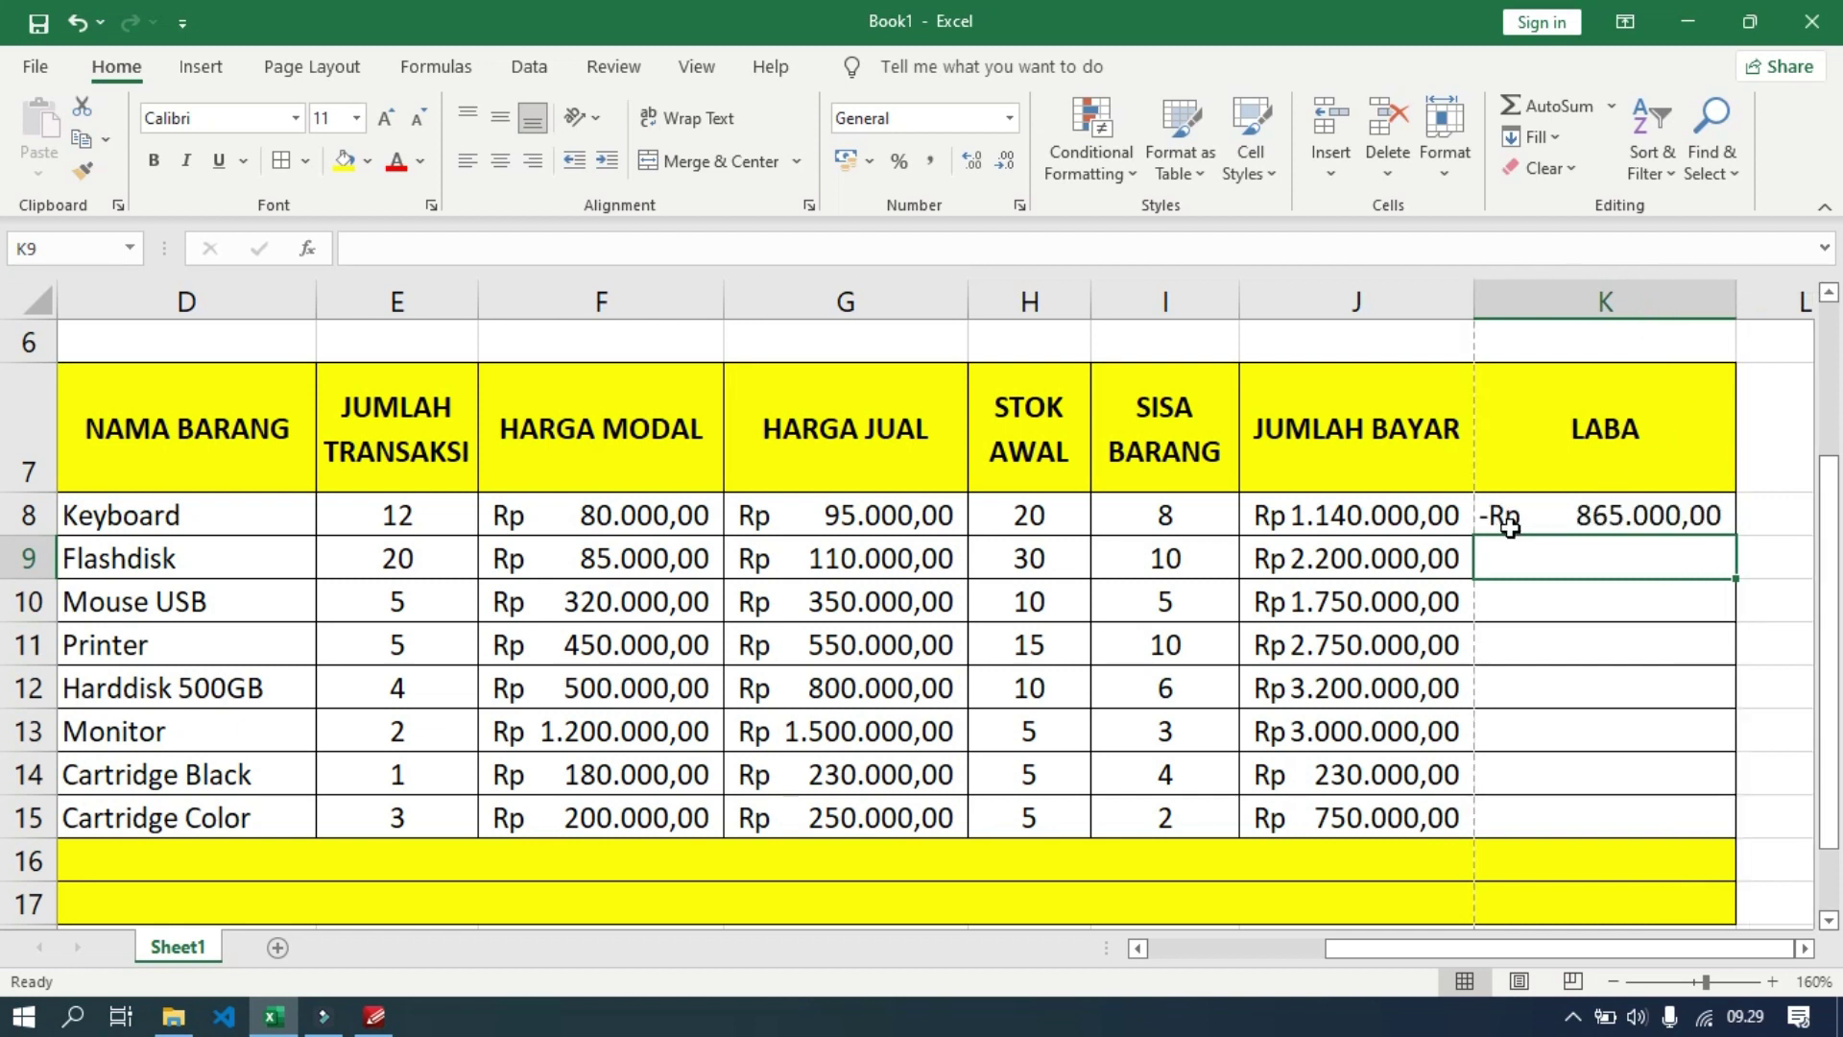
click(1598, 515)
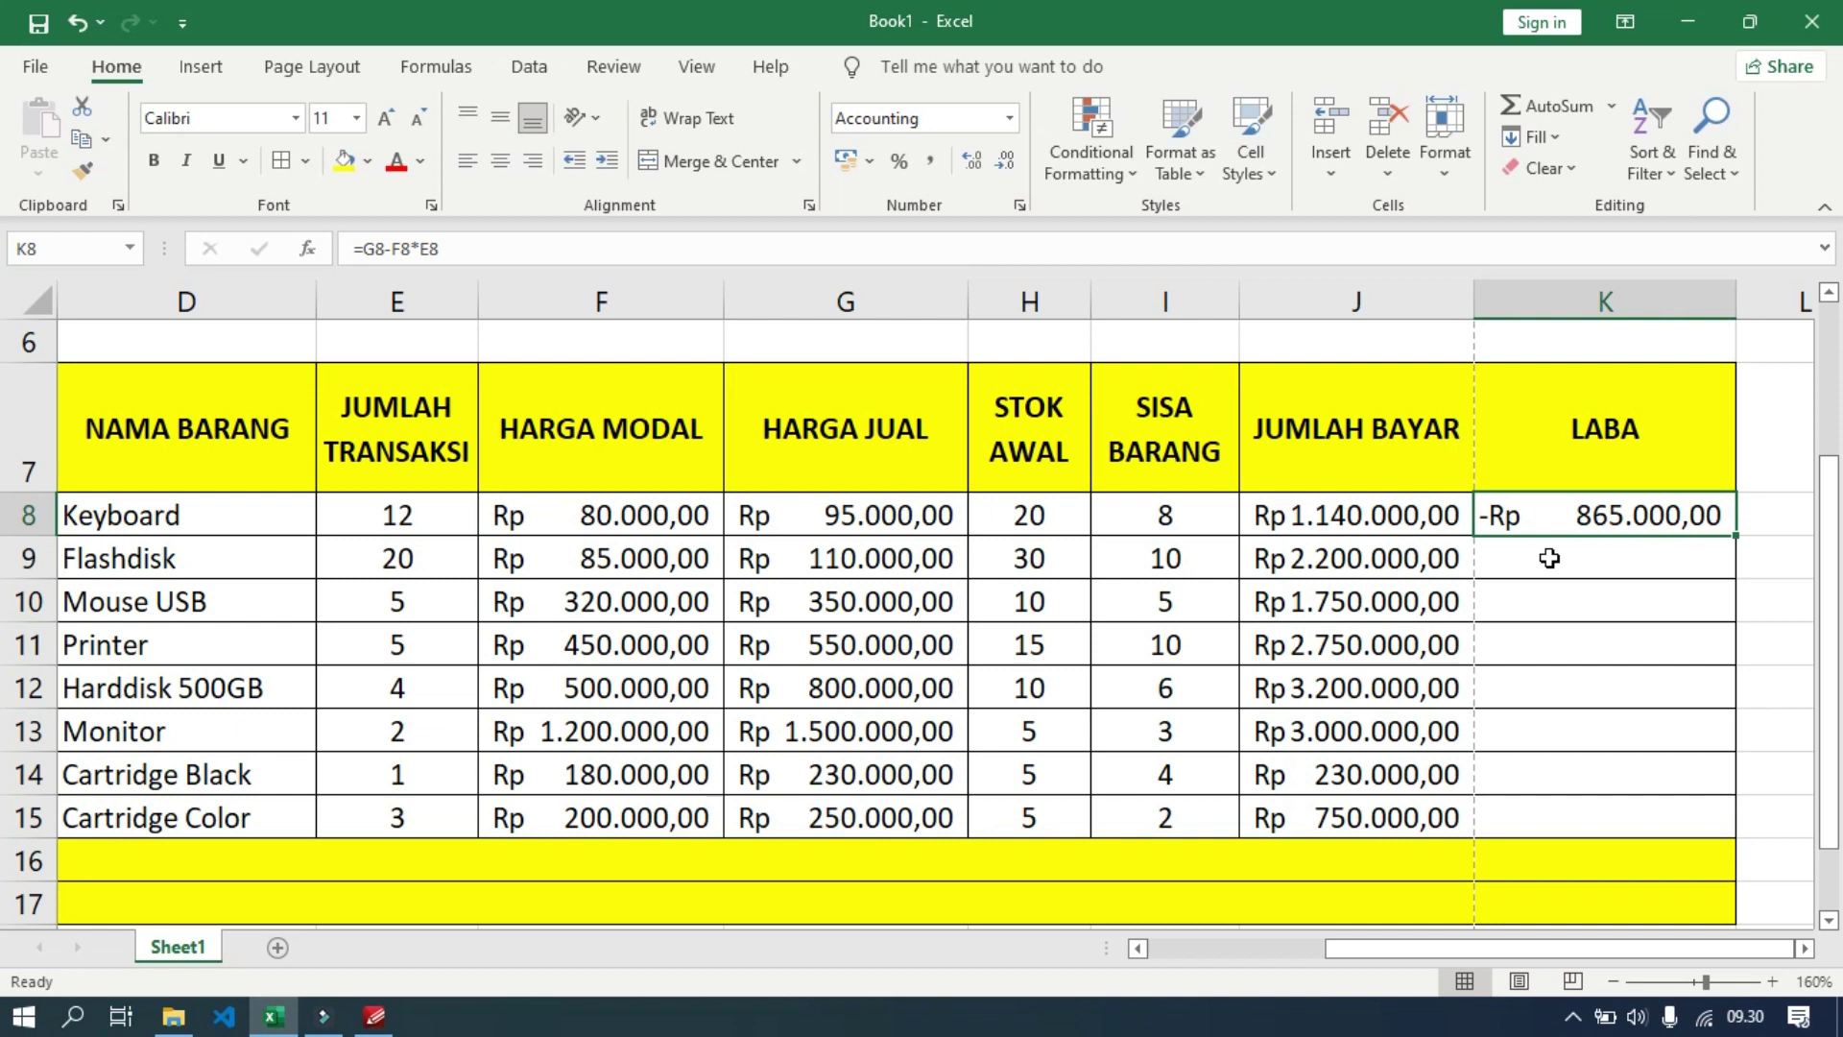
text(=)
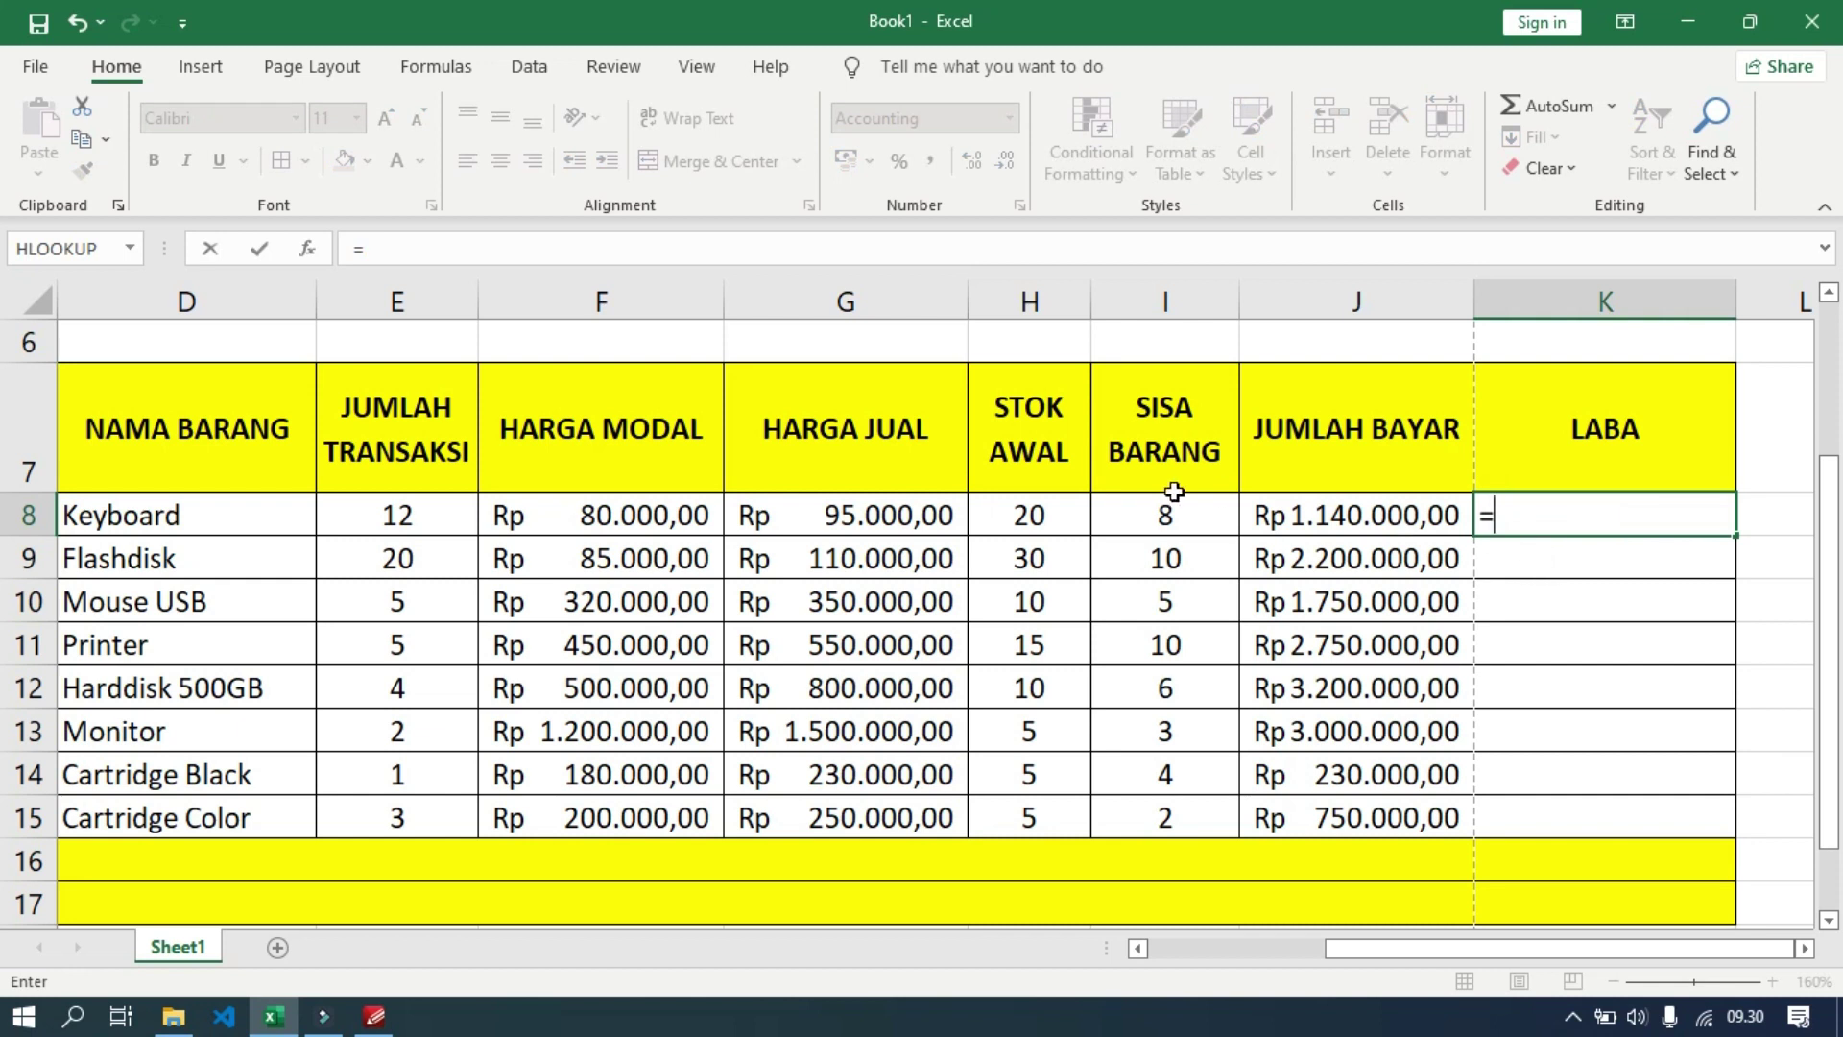
Rebuild K8's profit formula as =G8-F8*E8 from the G8, F8 and E8 cells.
click(868, 514)
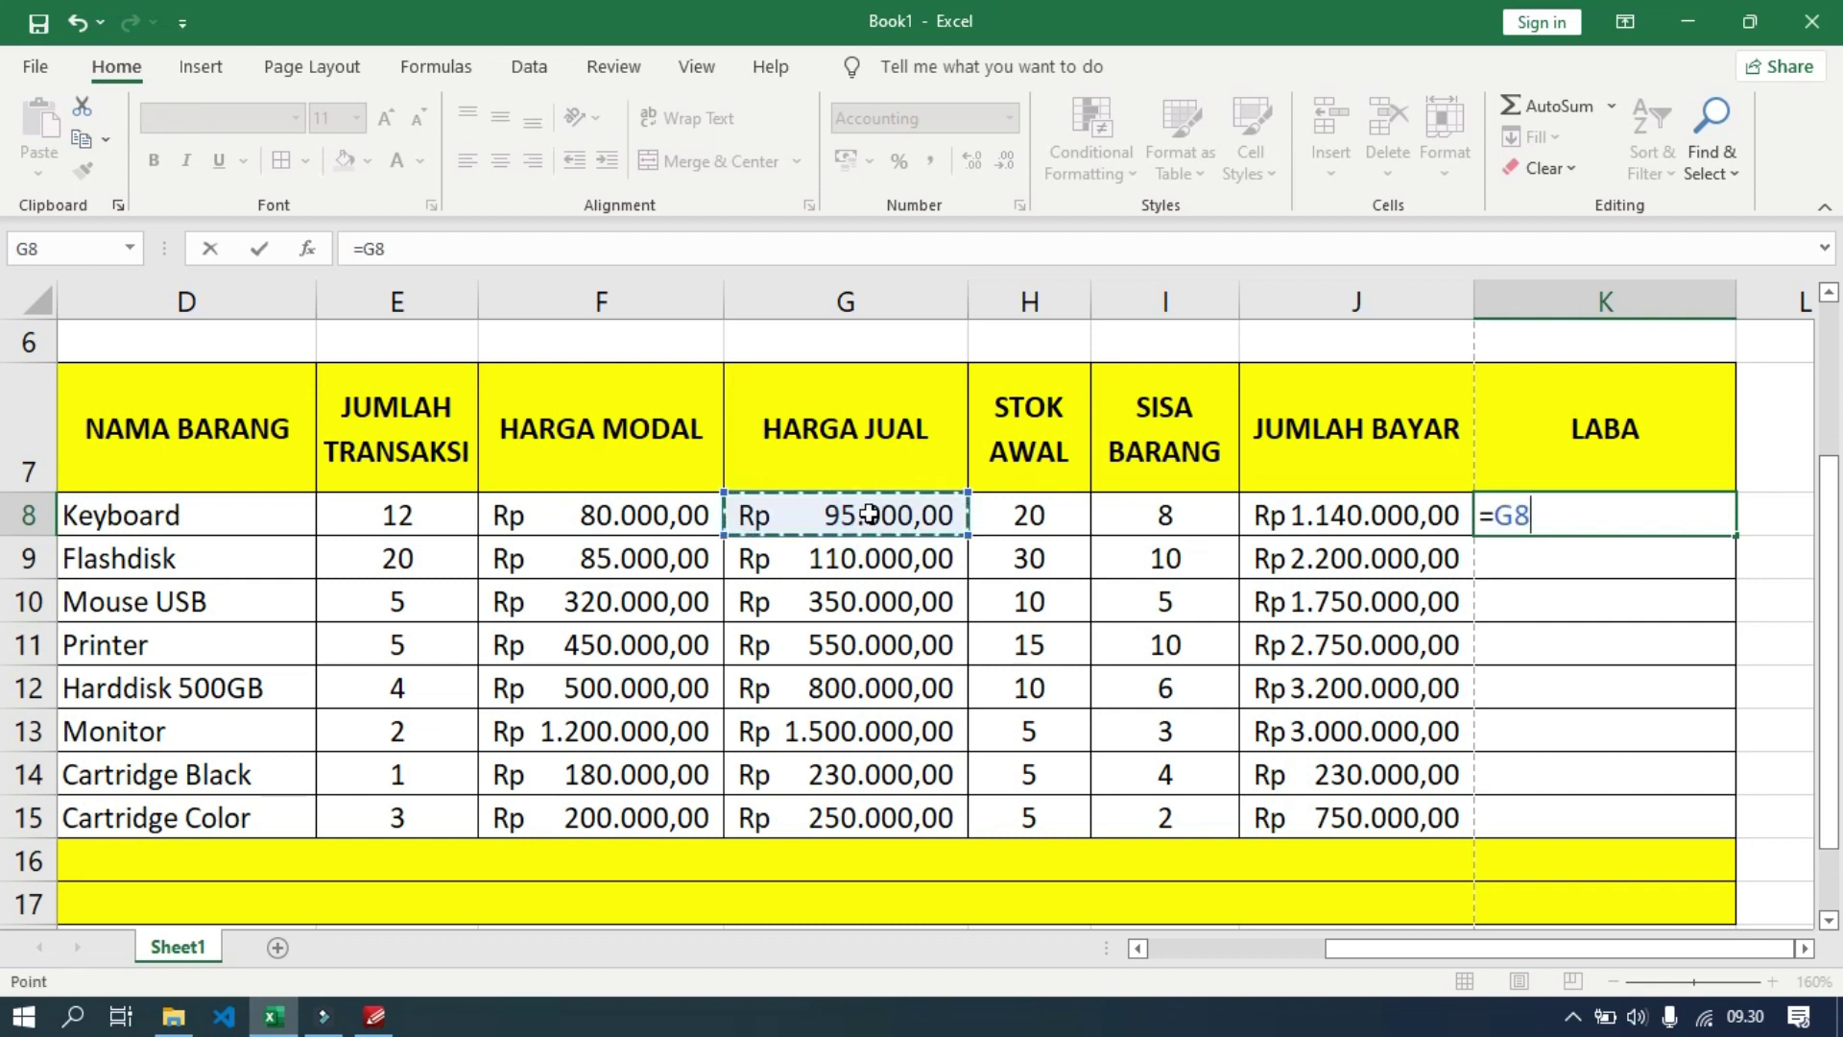
text(-)
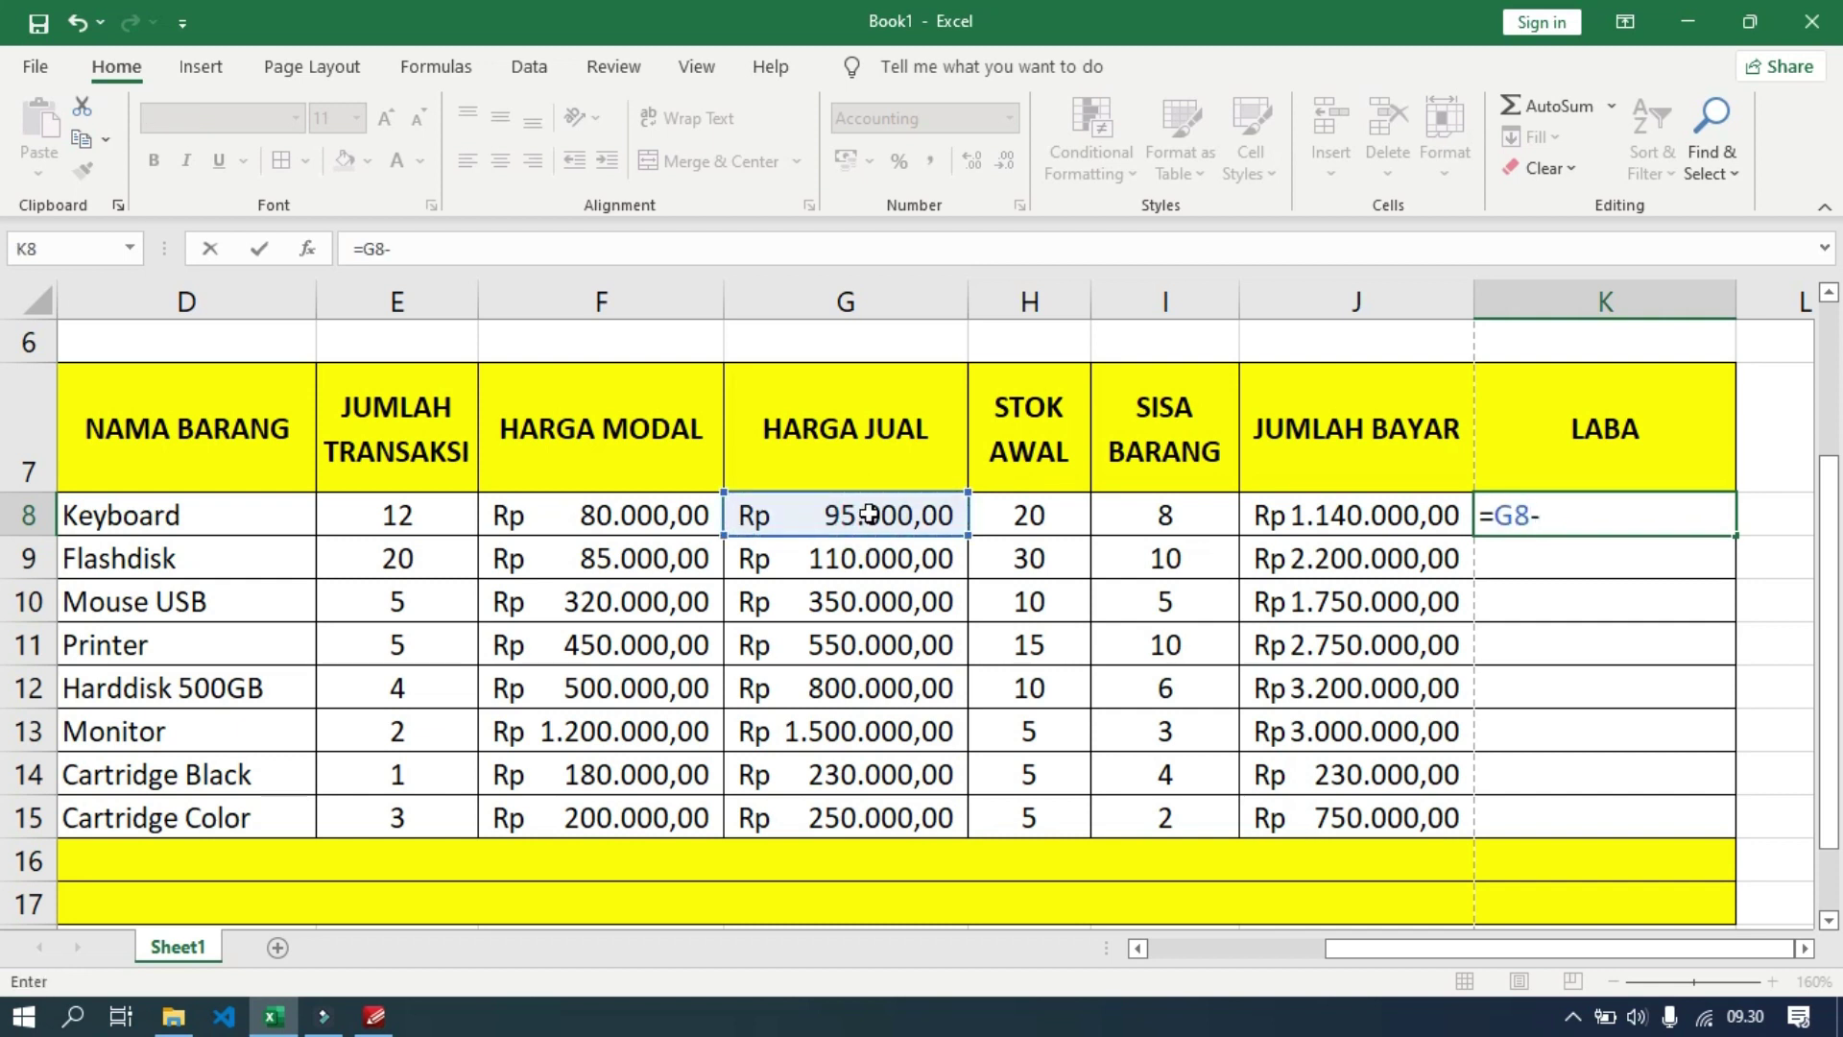
click(586, 516)
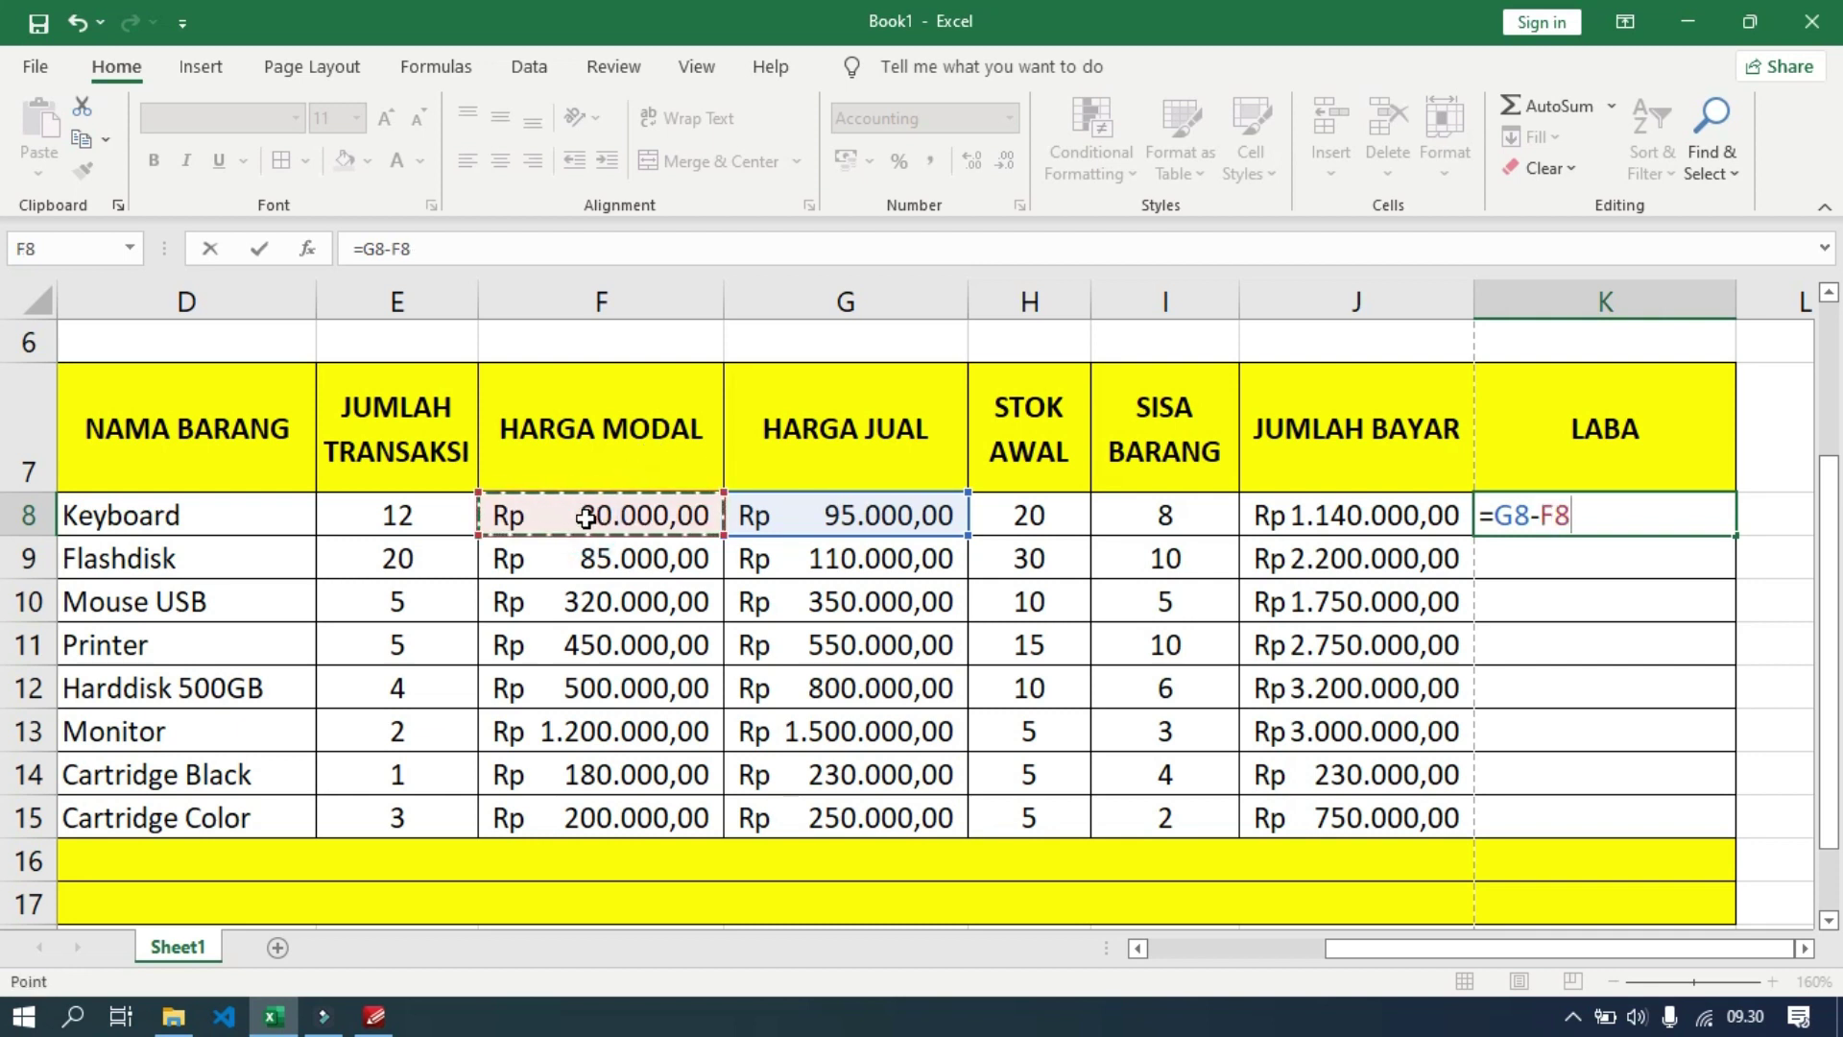
text(*)
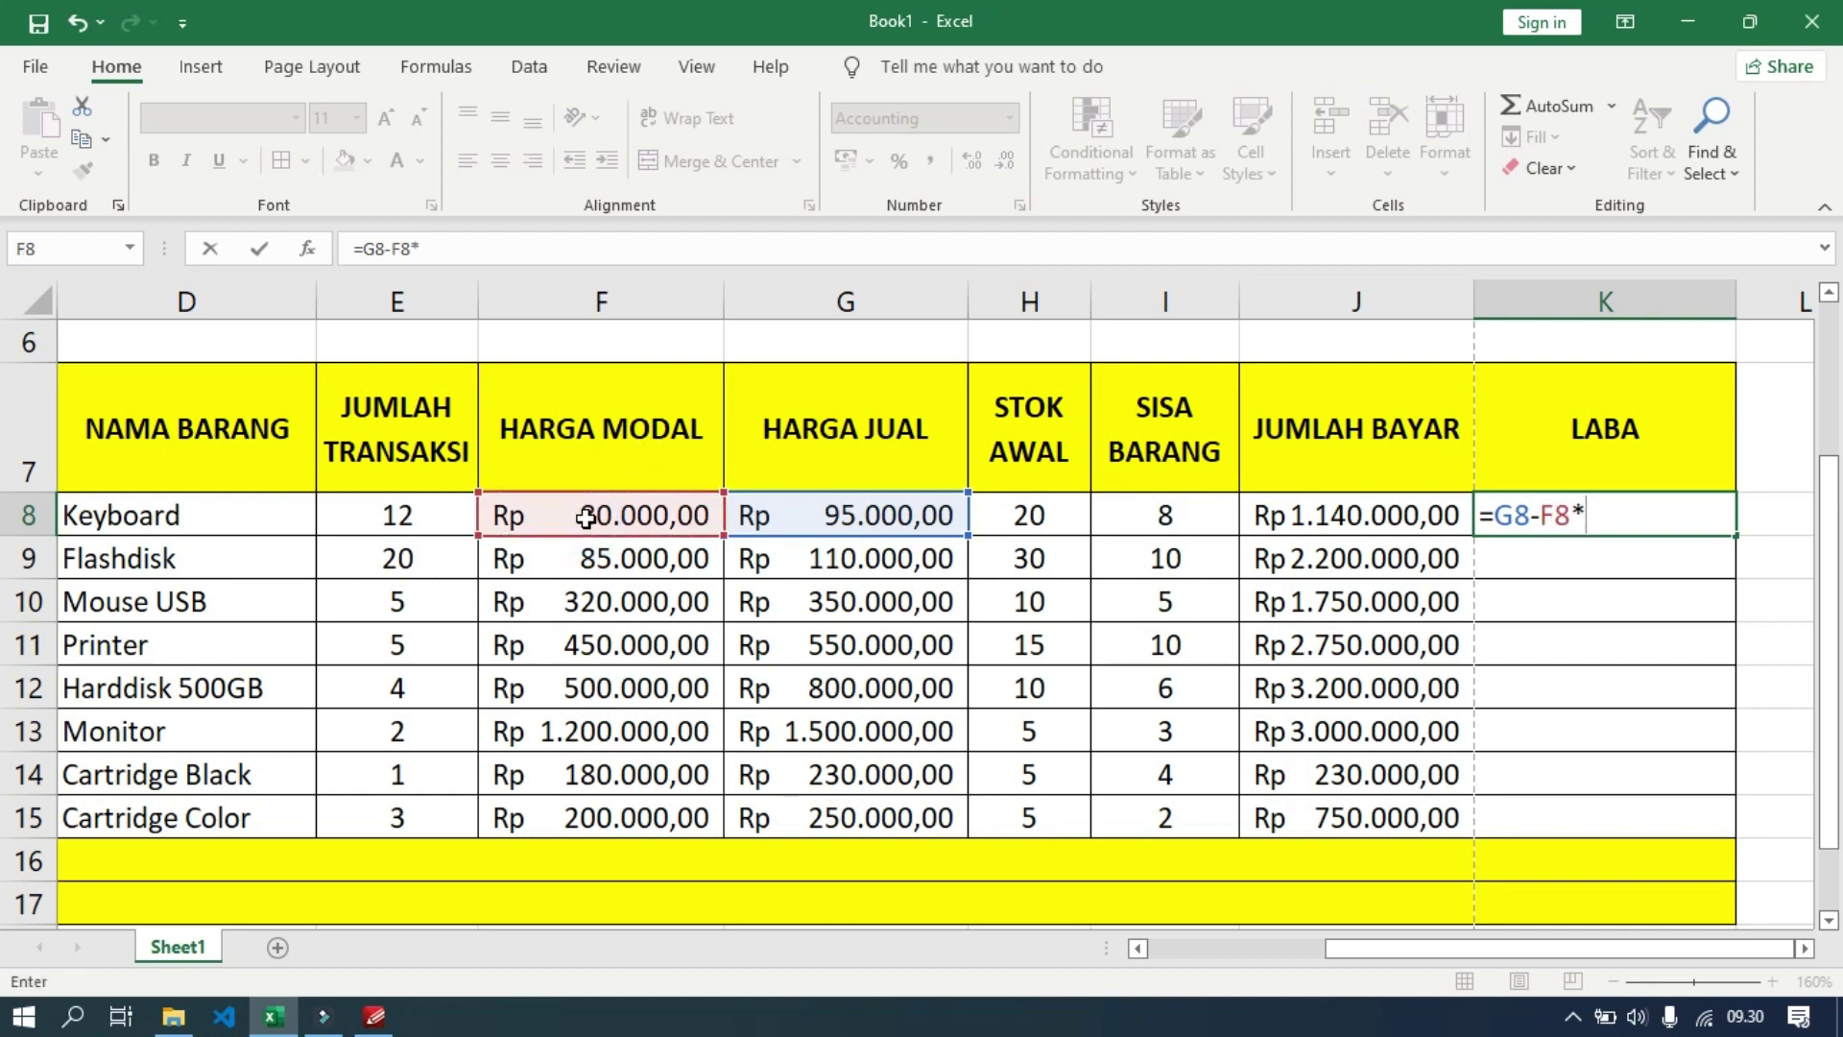
click(363, 509)
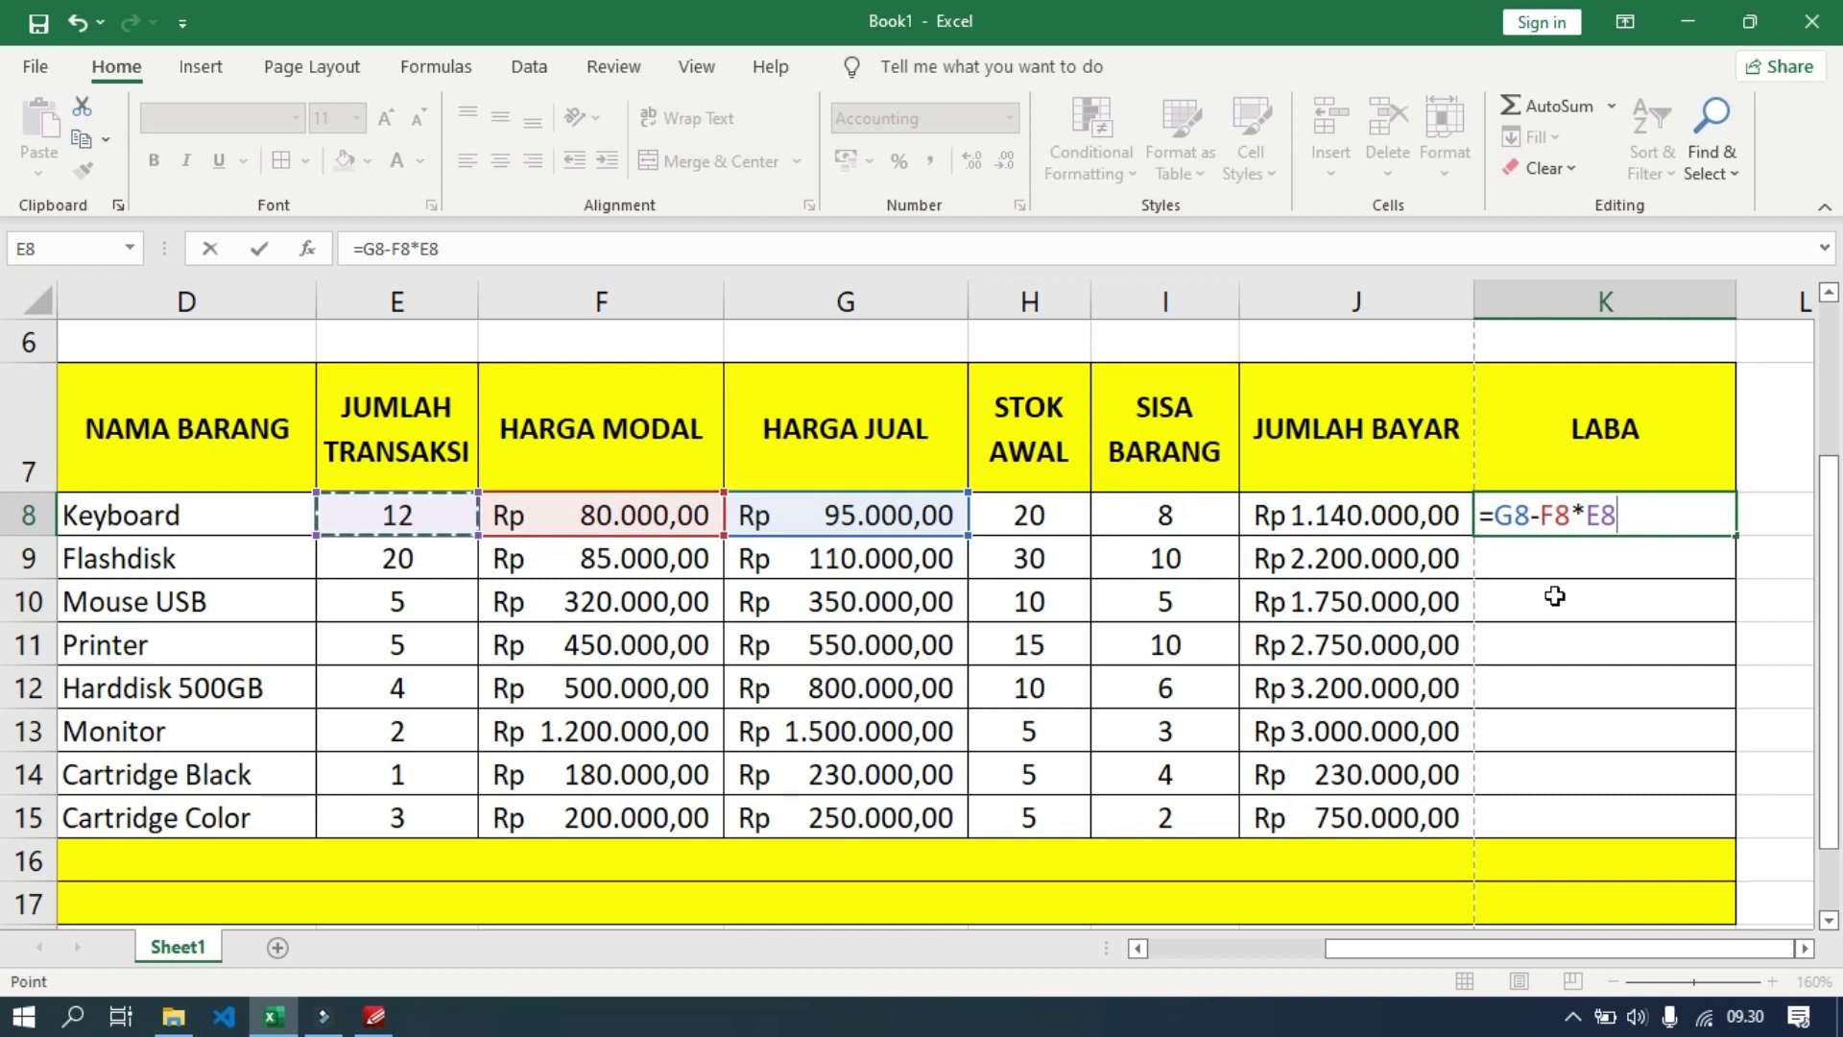
Correct K8 to =(G8-F8)*E8 and fill the profit formula down through K15.
click(1497, 516)
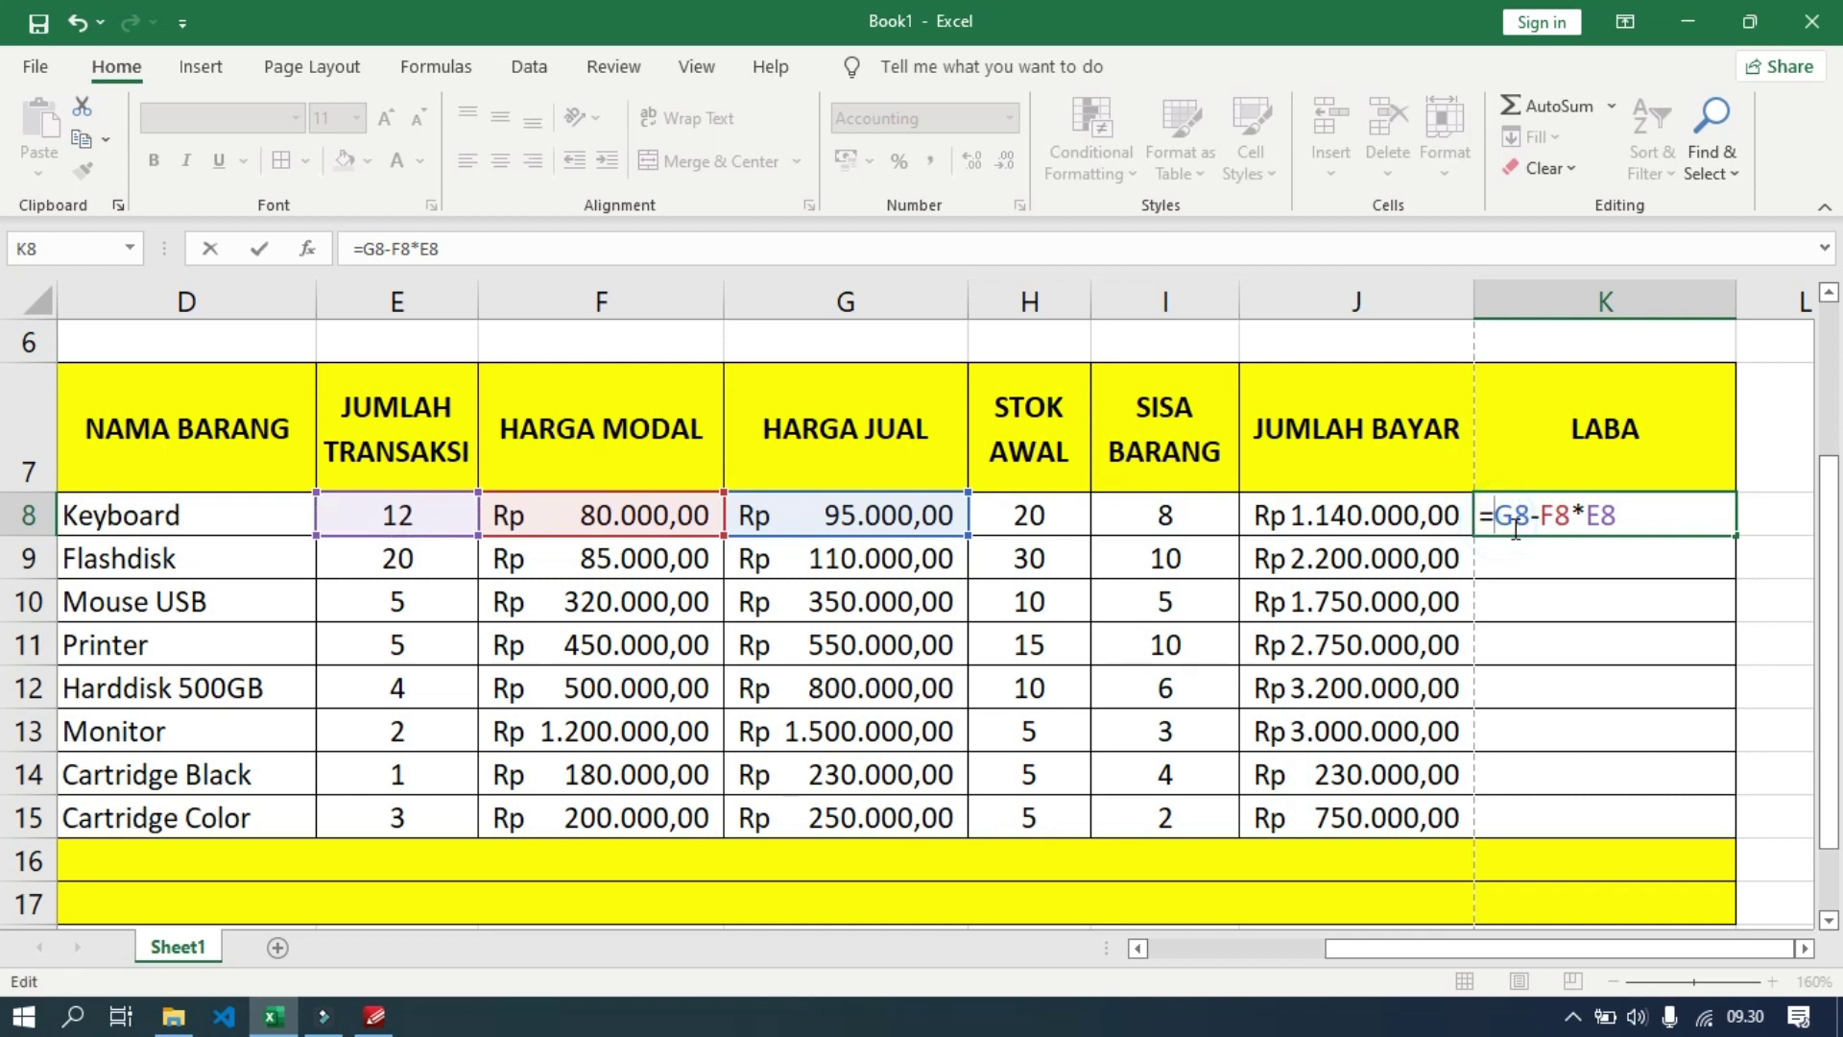
text(()
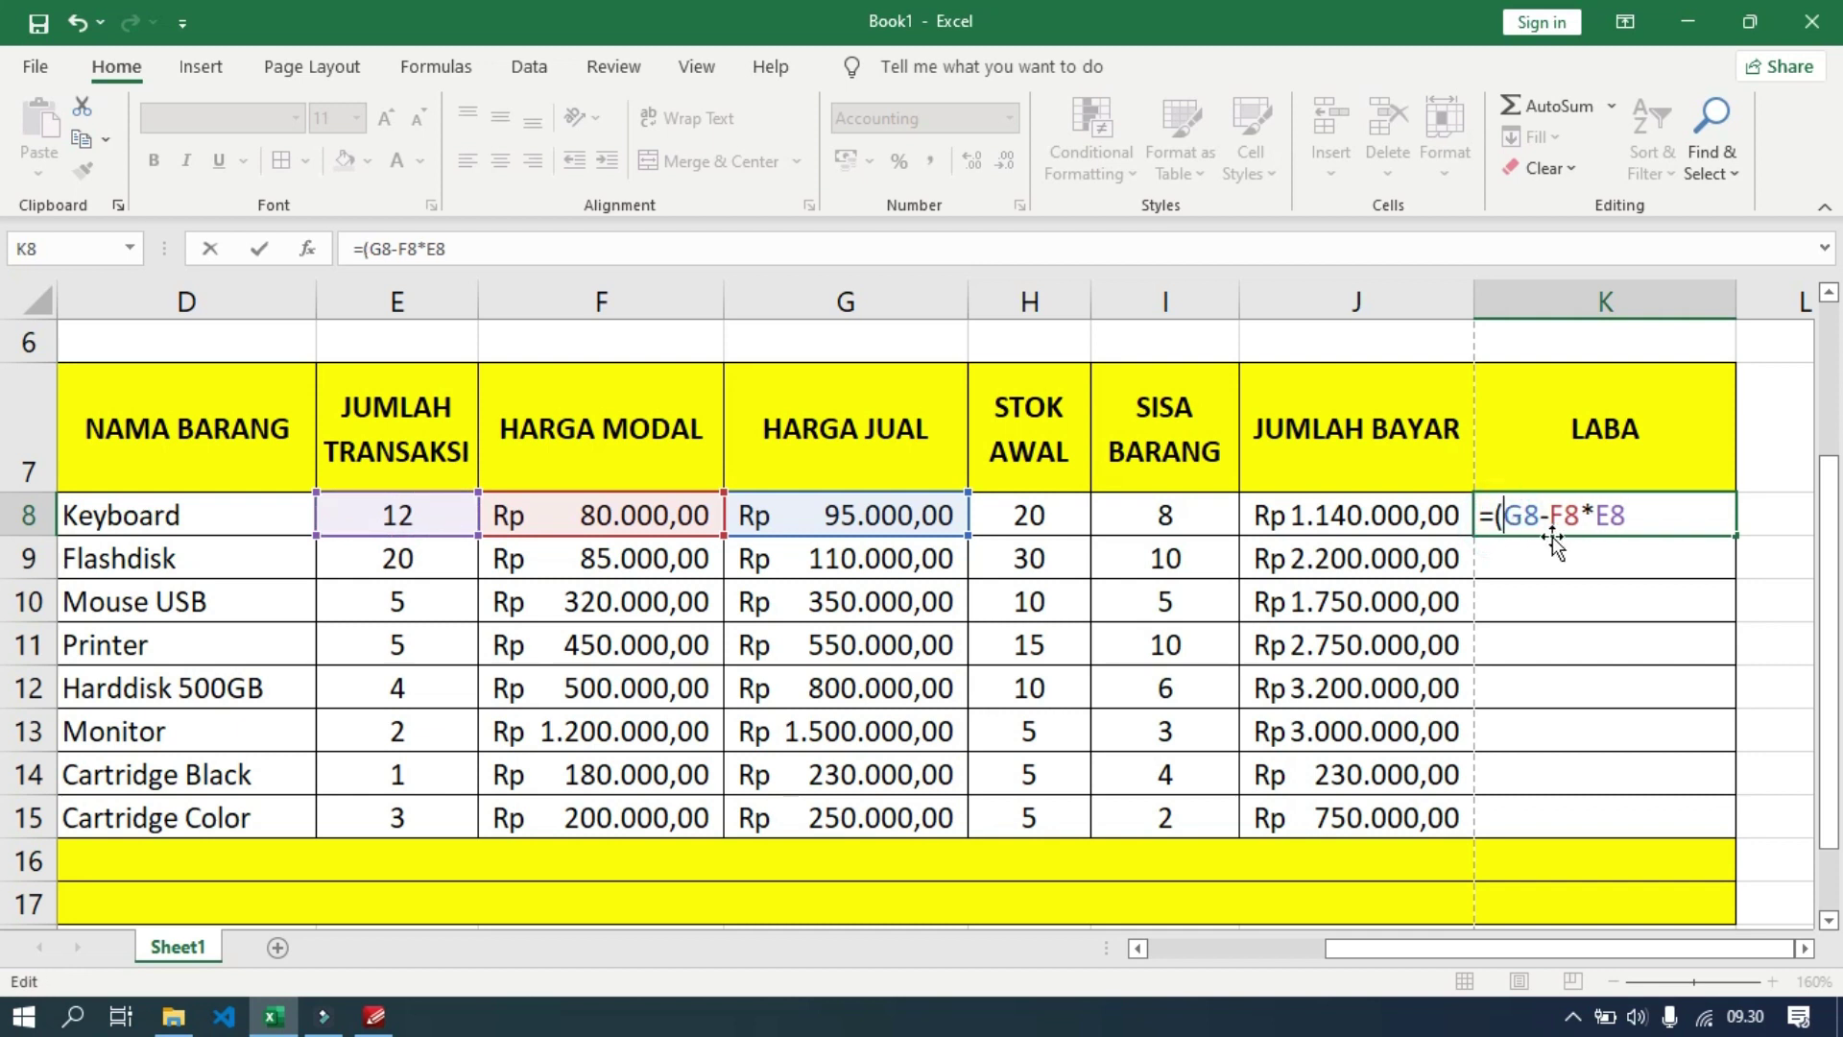
click(1579, 514)
text())
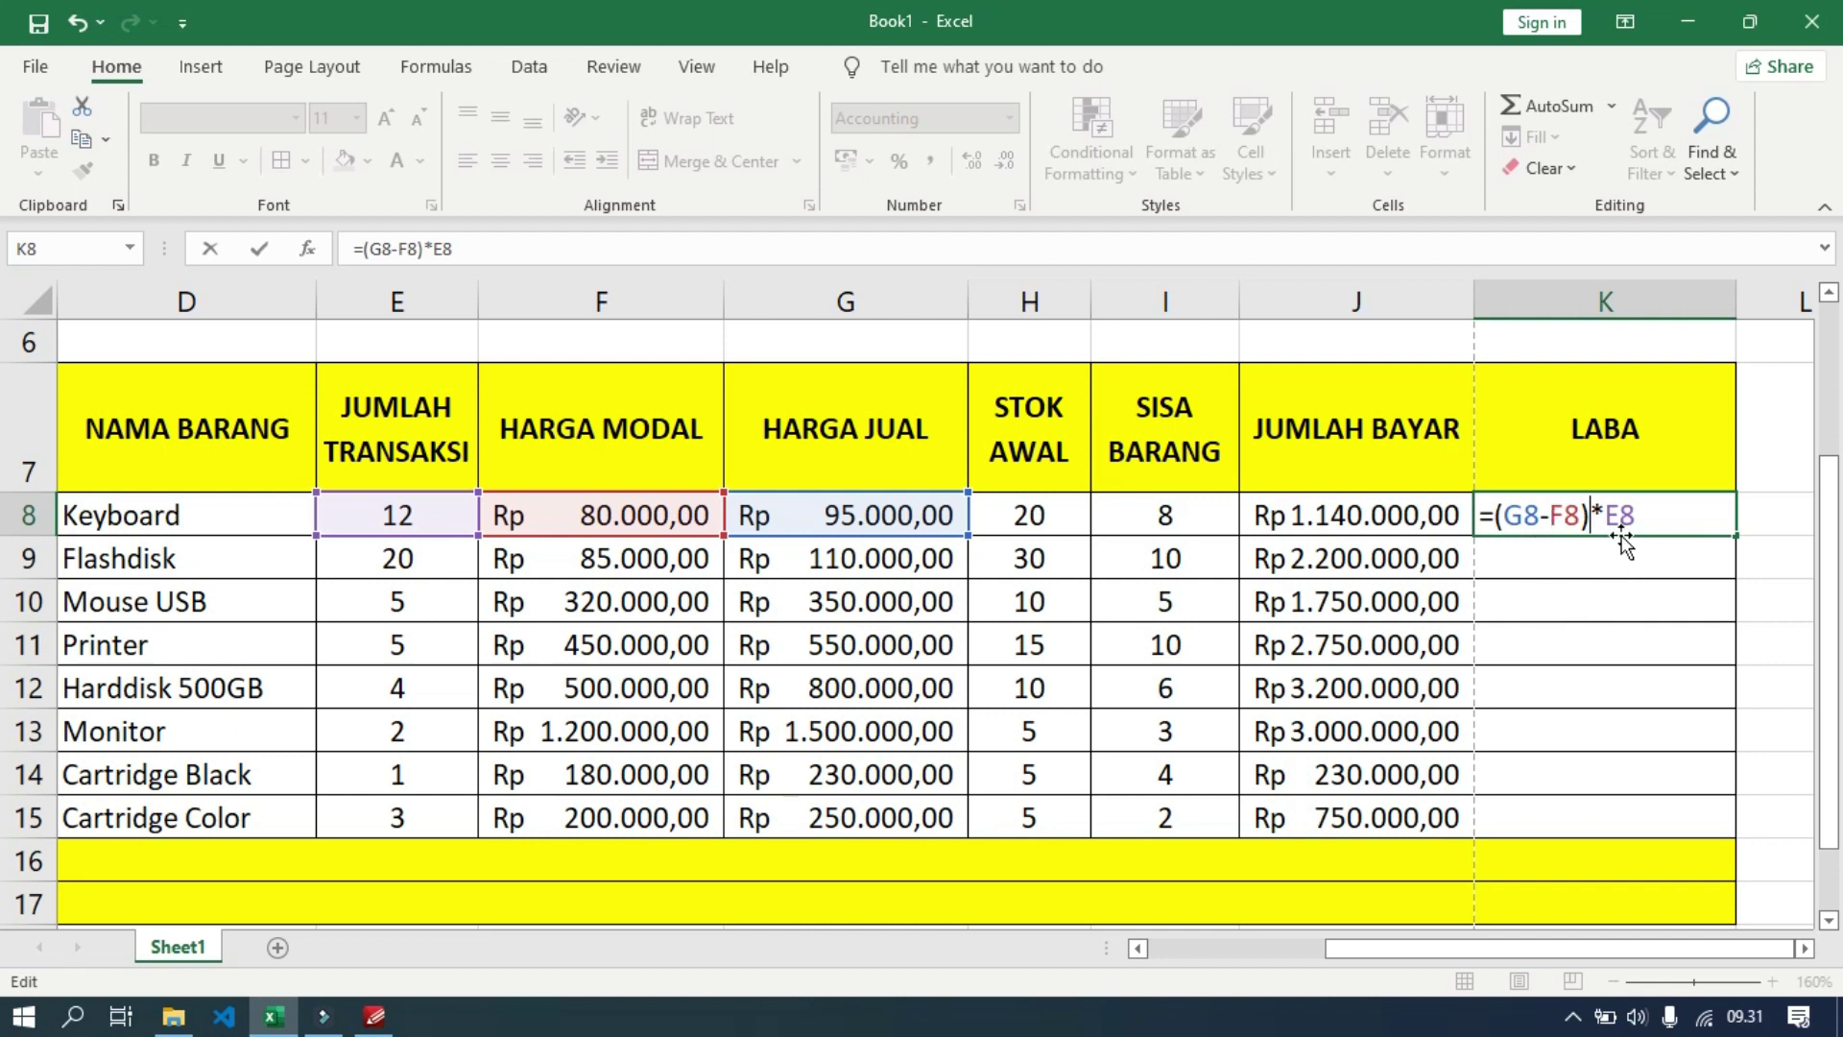
key(Return)
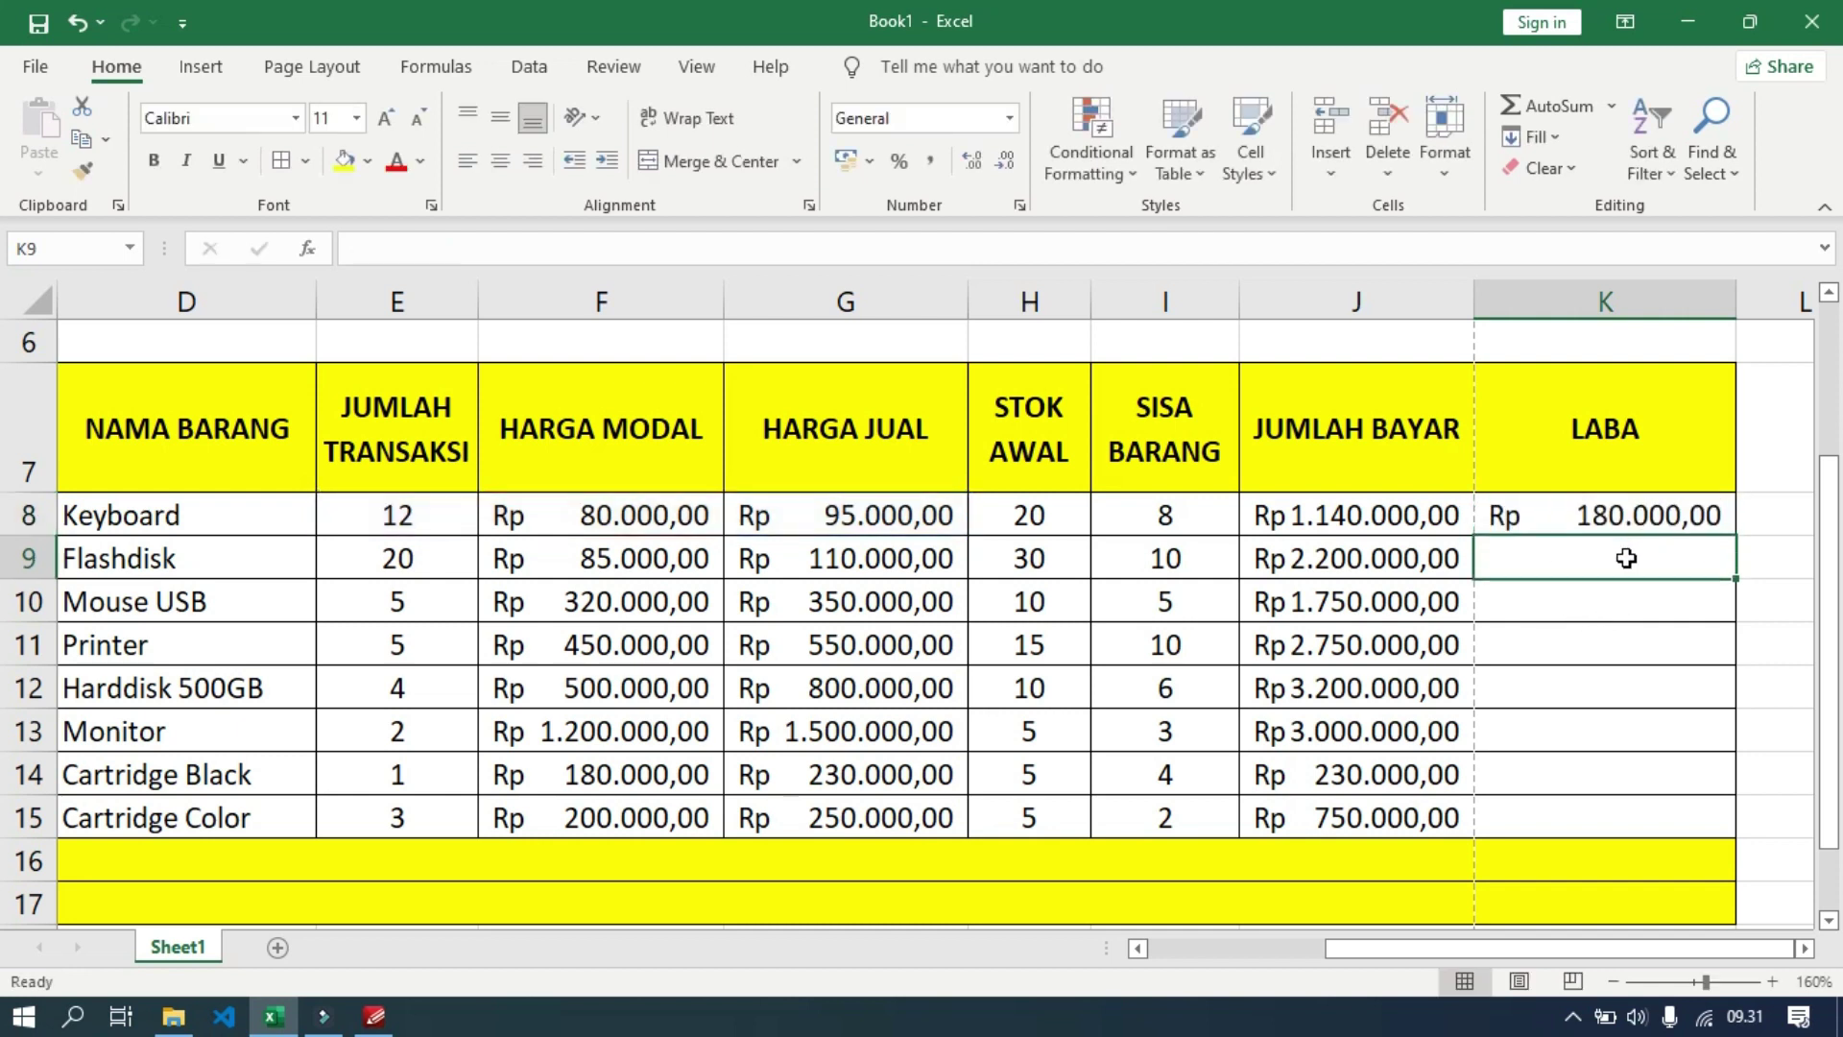
click(1608, 517)
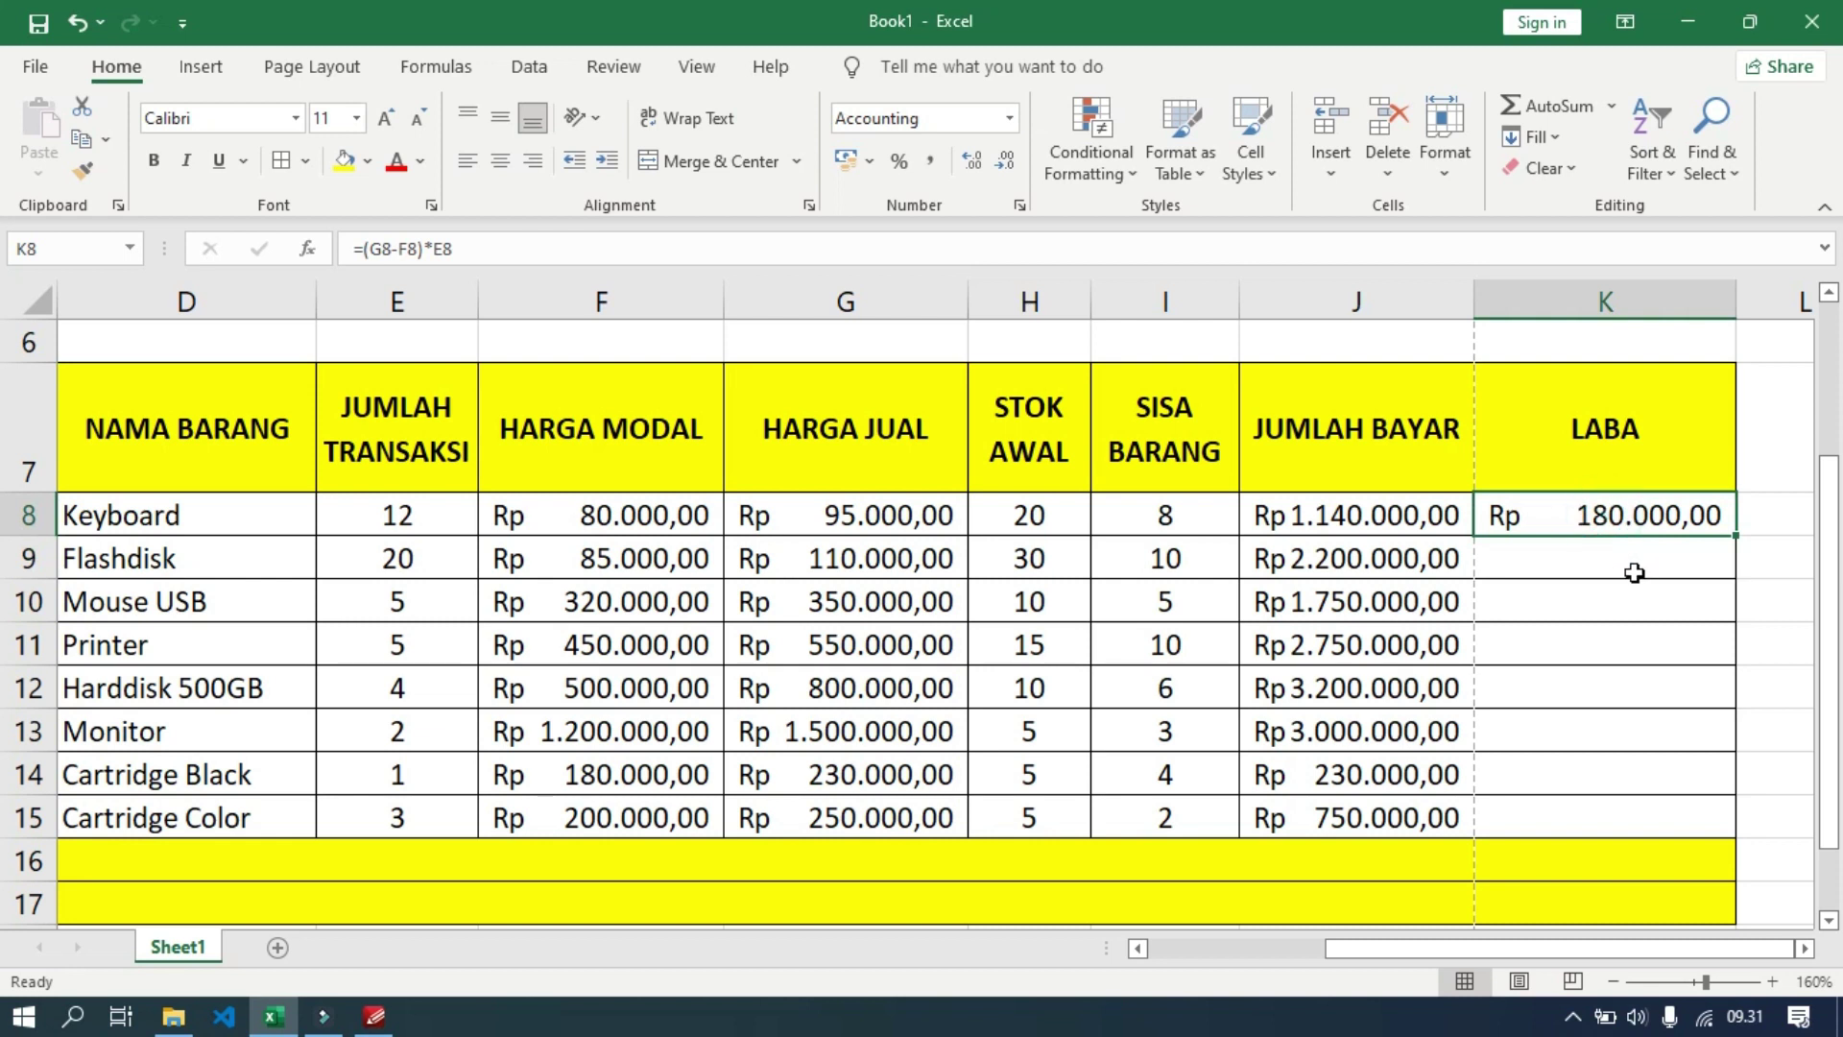
drag(1742, 540, 1728, 828)
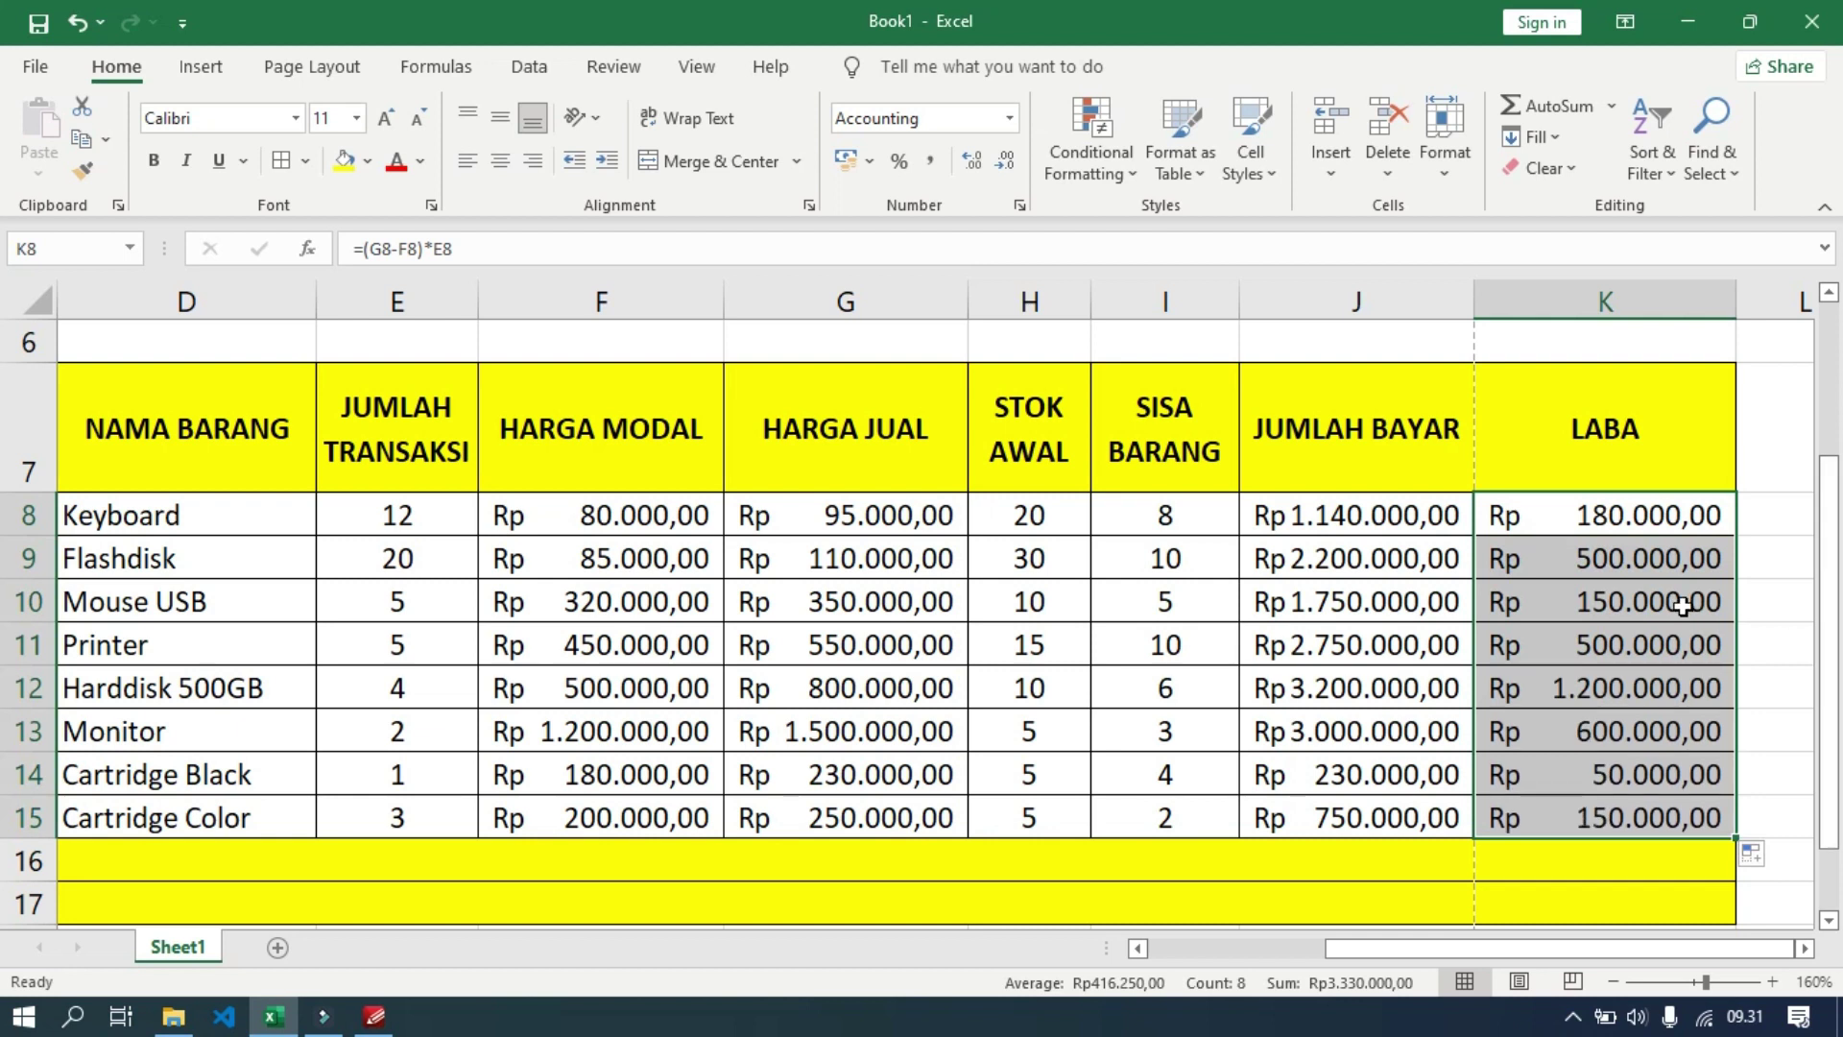
scroll(1684, 576, down, 2)
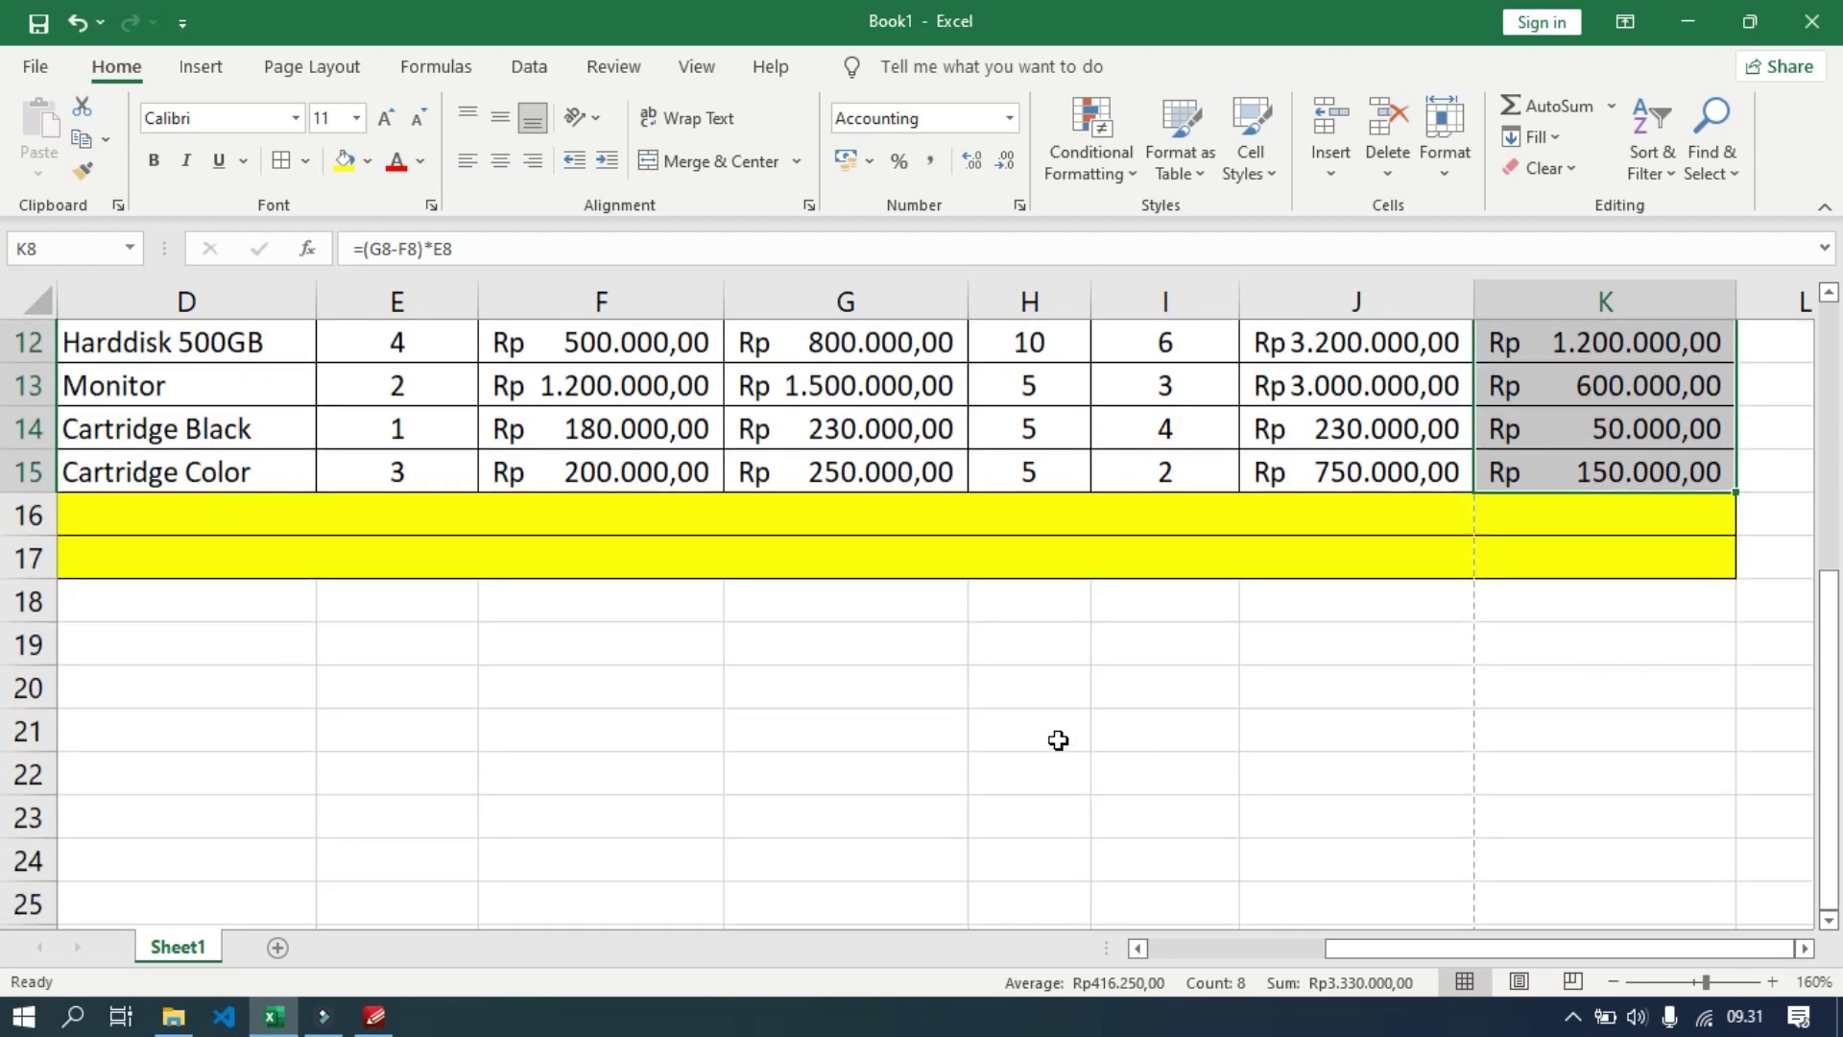
scroll(1064, 745, up, 3)
ctrl+scroll(1059, 742, down, 1)
ctrl+scroll(1058, 740, down, 1)
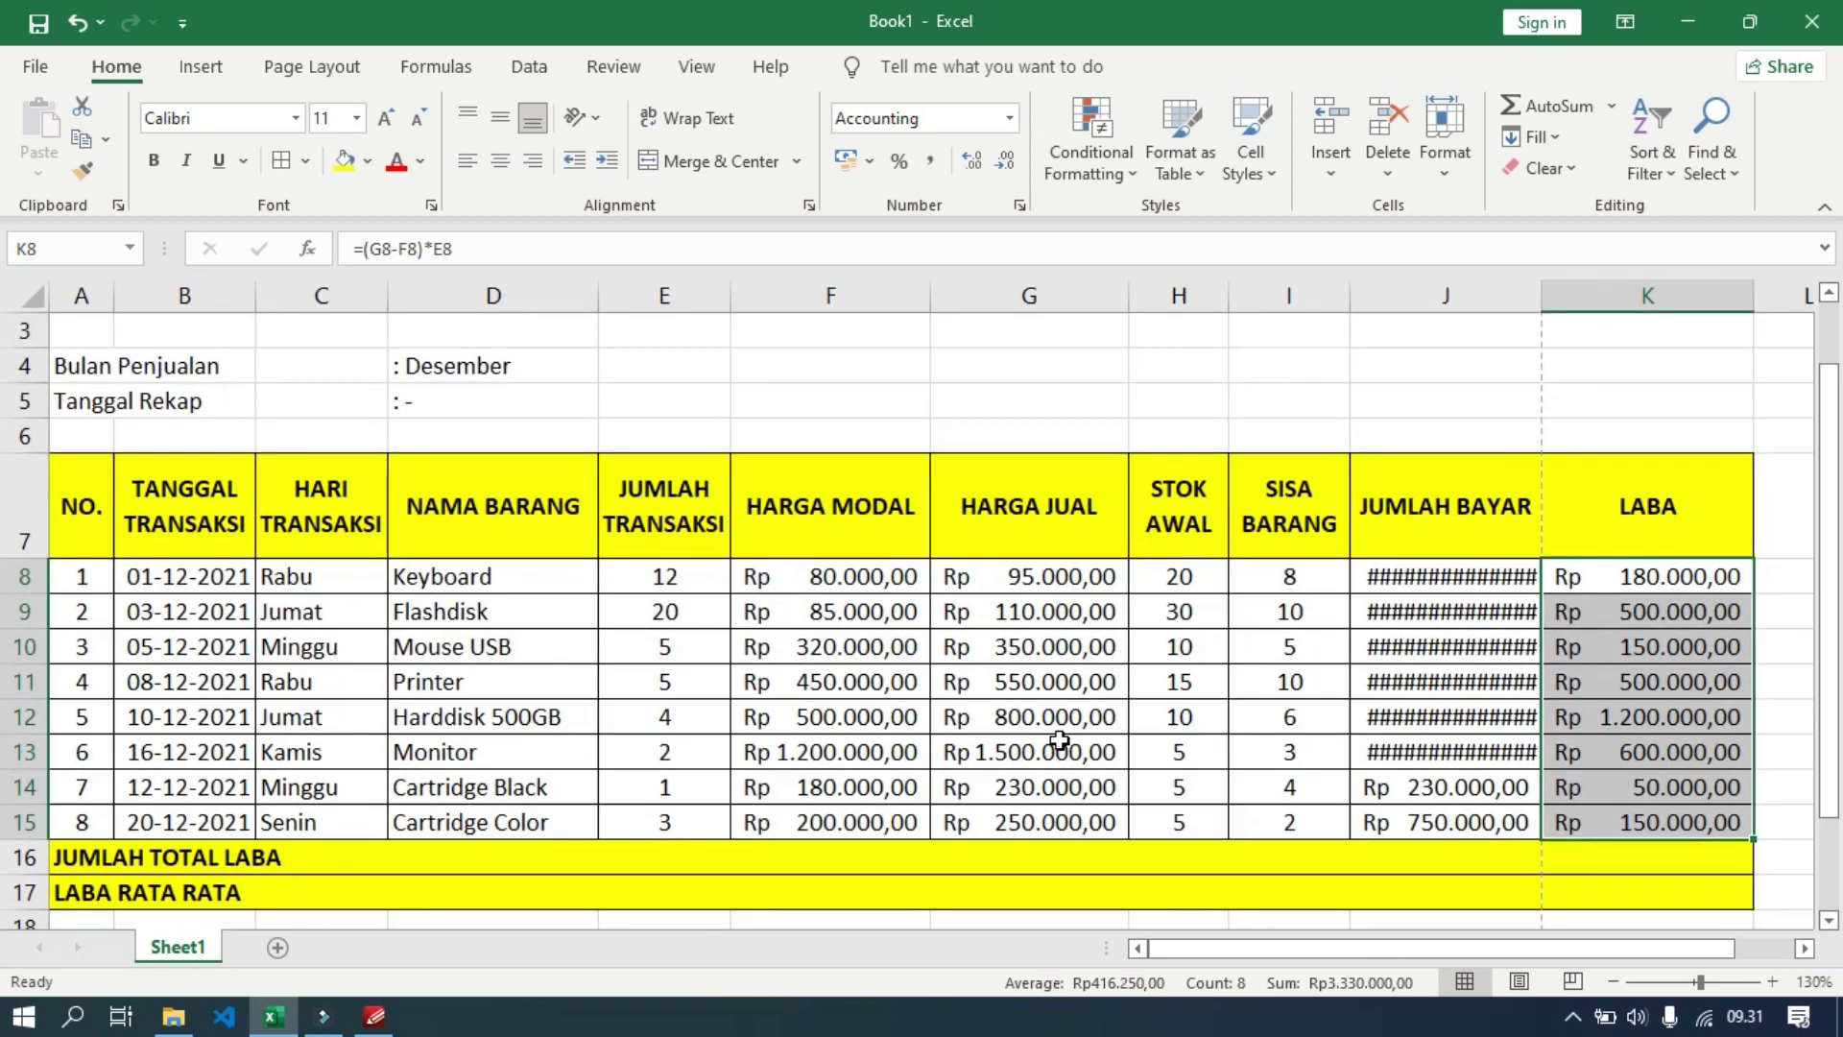
ctrl+scroll(1058, 740, down, 1)
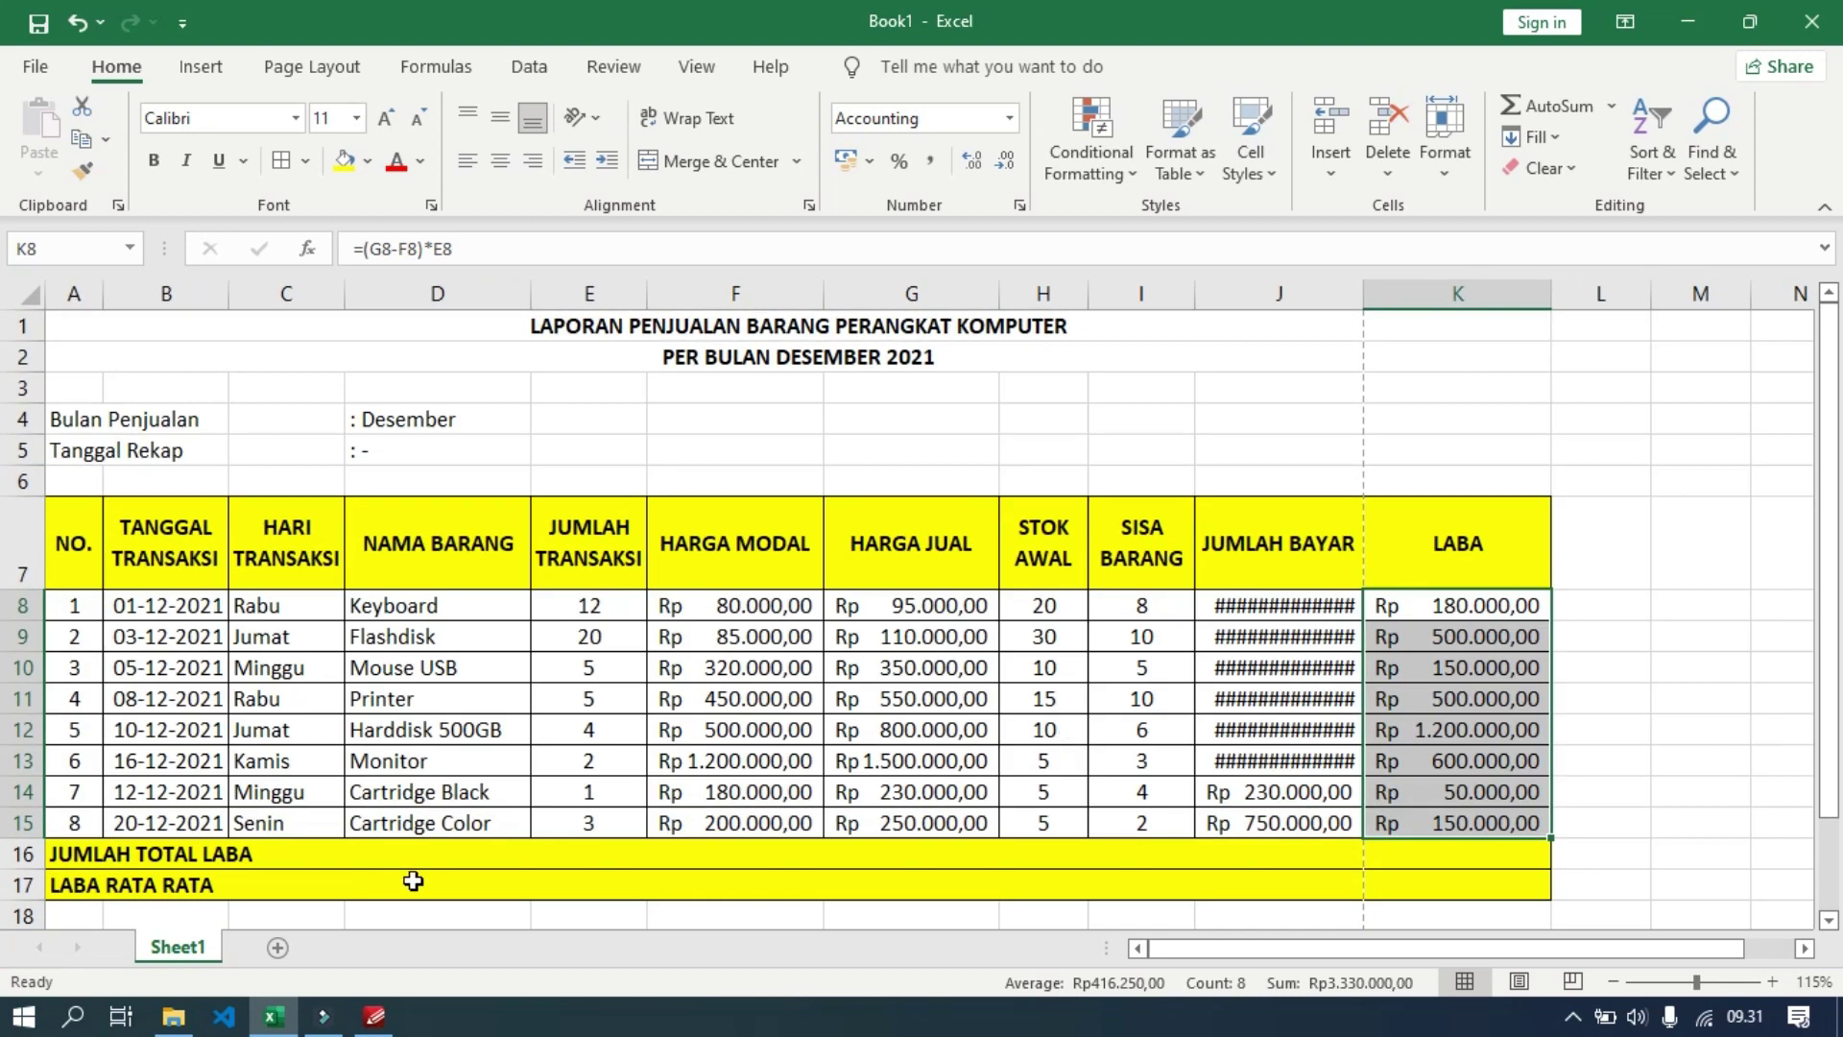
ctrl+scroll(1344, 876, up, 1)
click(1550, 878)
scroll(1502, 870, down, 3)
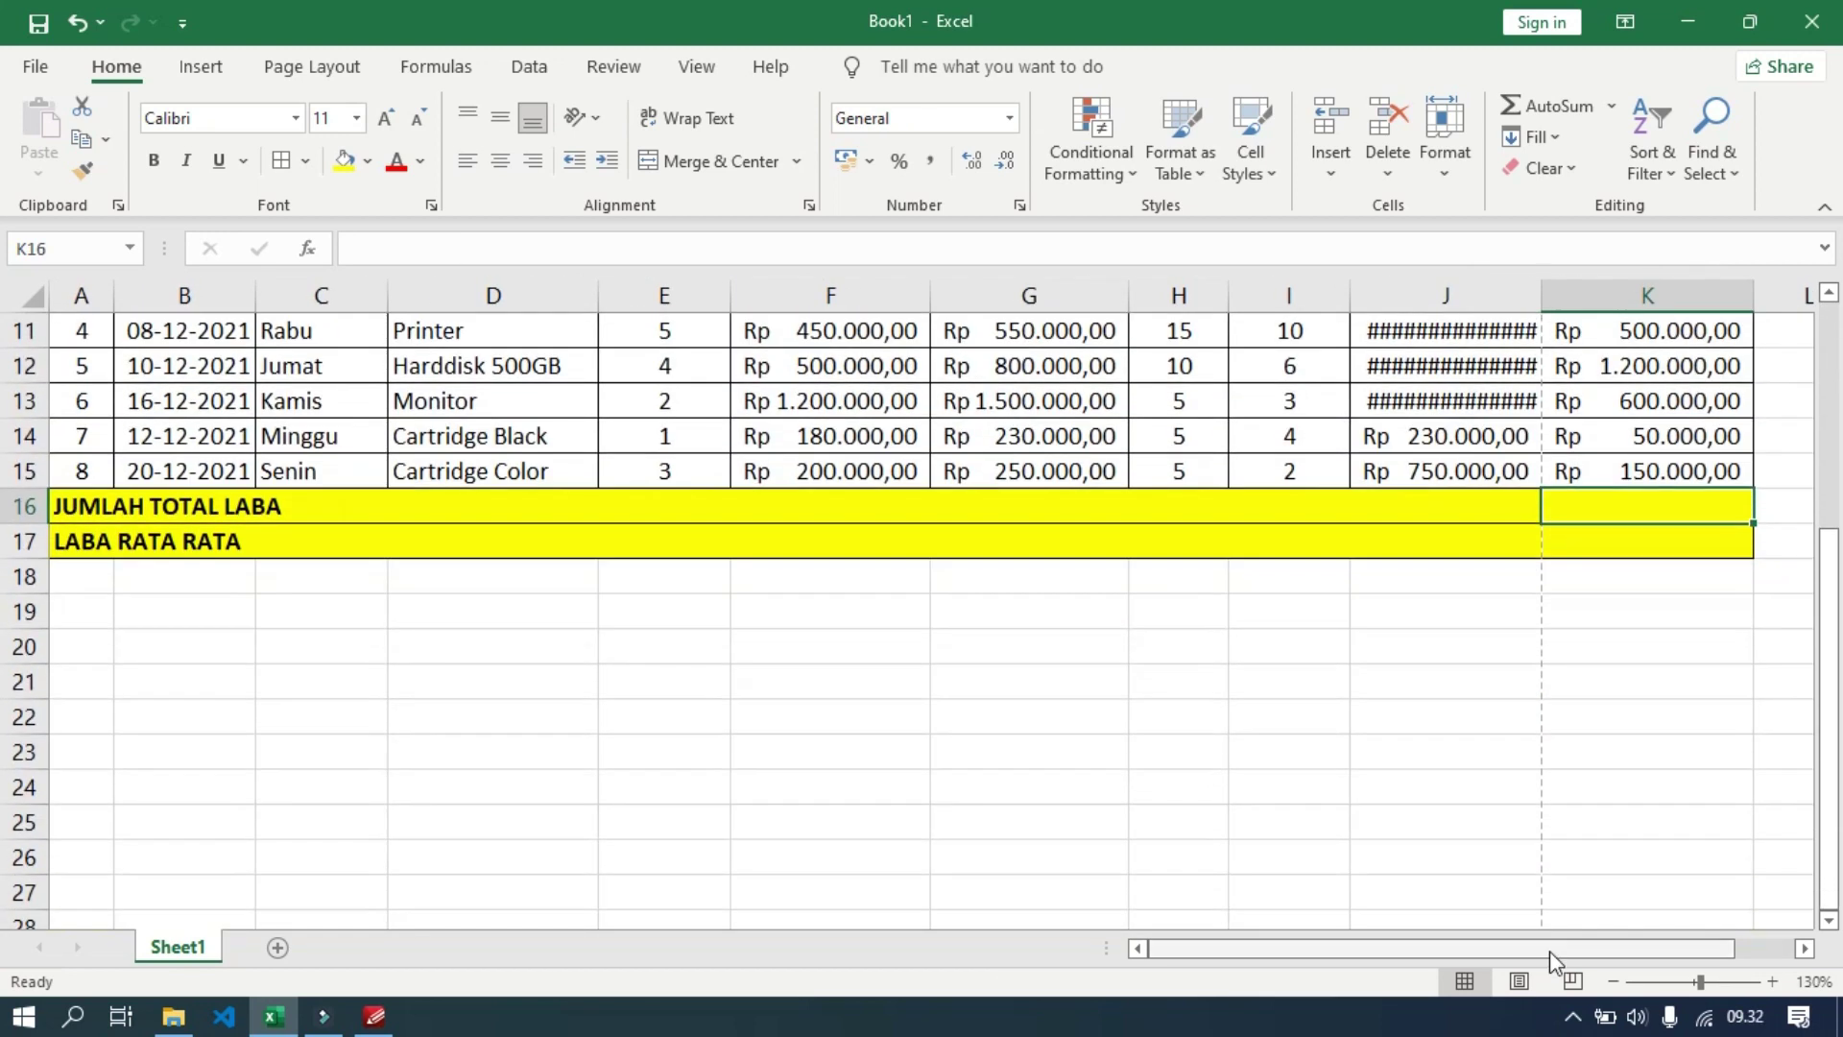
drag(1549, 950, 1604, 949)
scroll(1609, 822, up, 1)
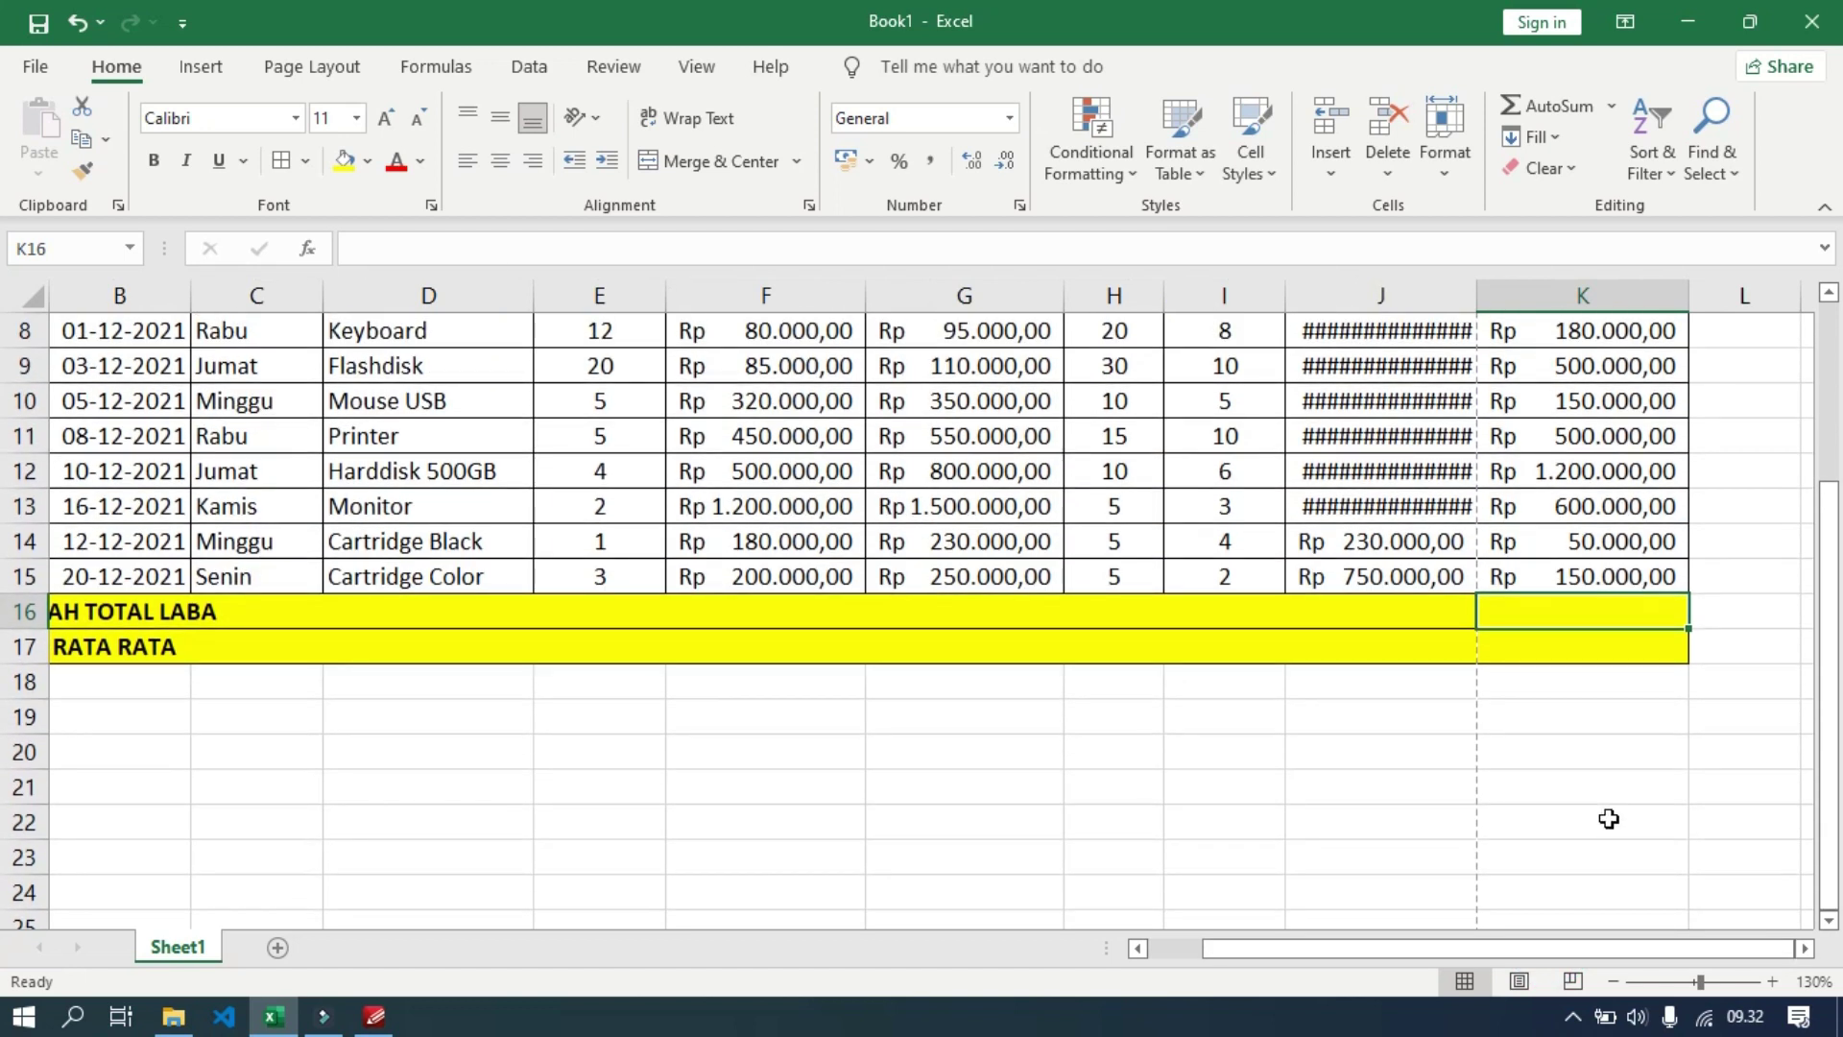
Enter =SUM(K8:K15) in K16 to total the profits at Rp 3.330.000,00.
text(=)
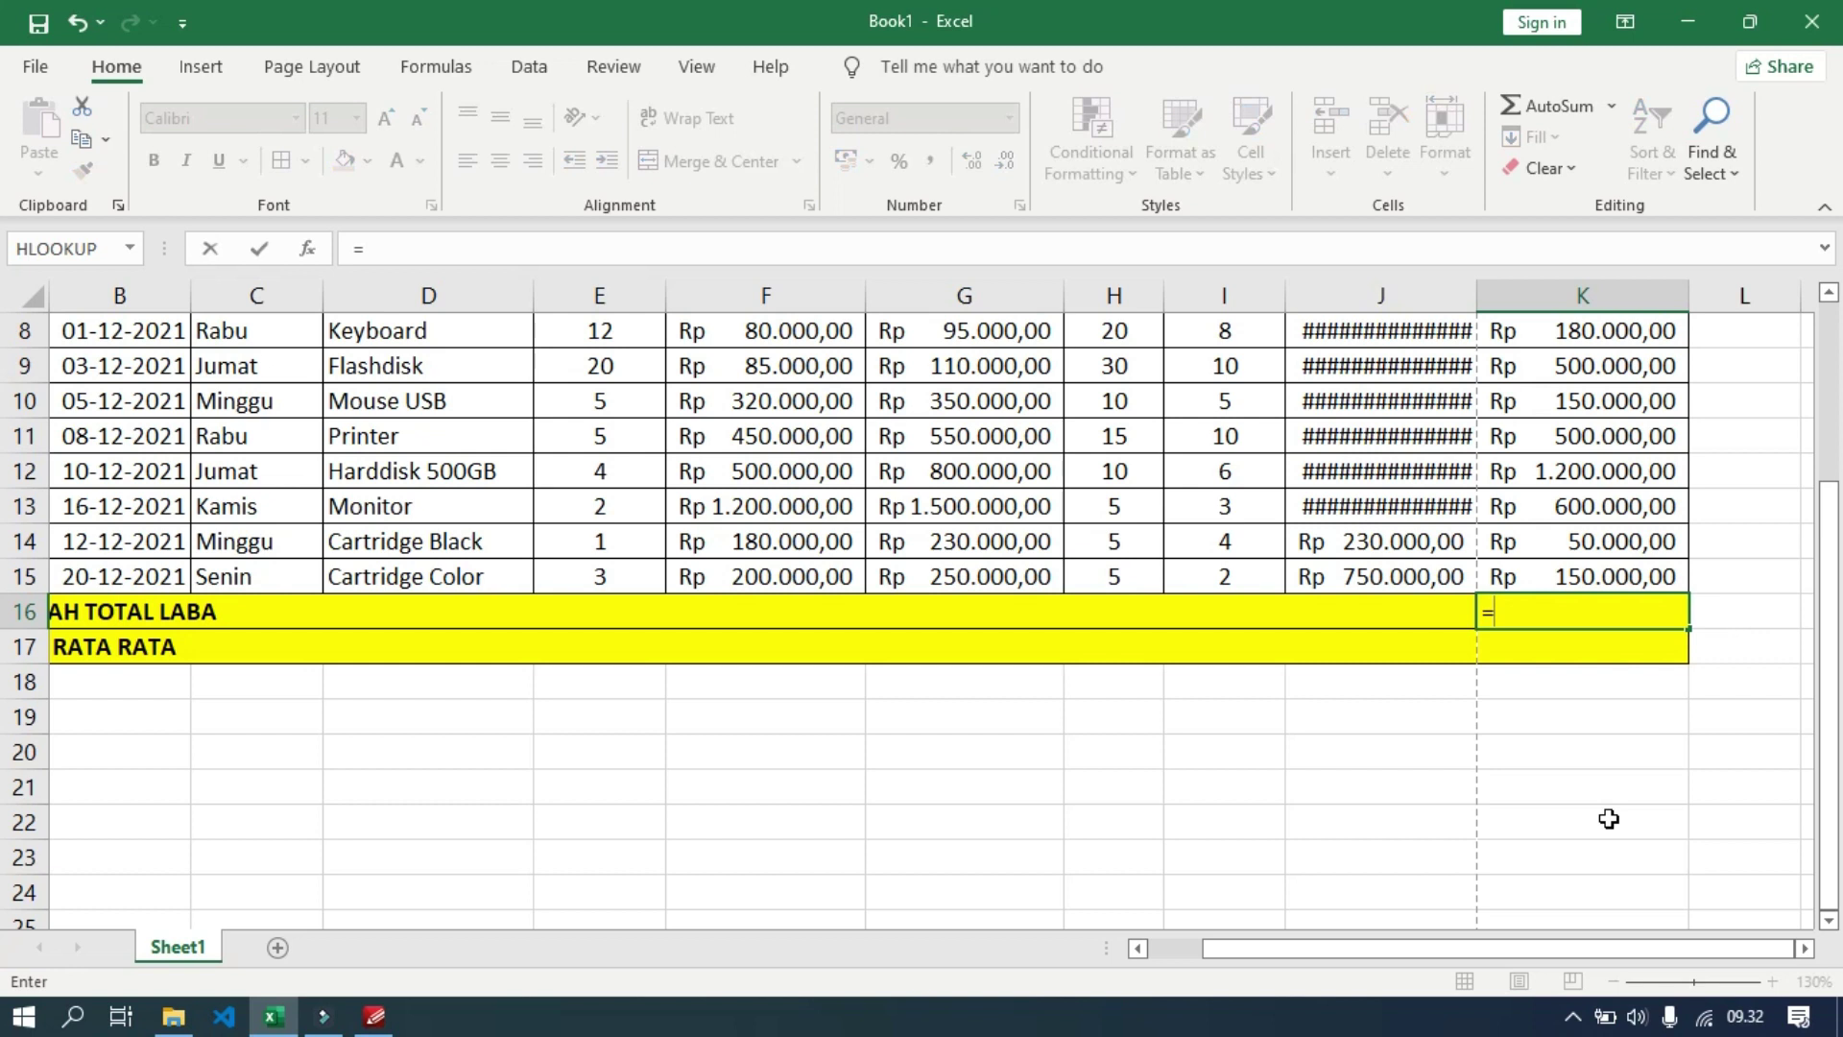
text(SUM)
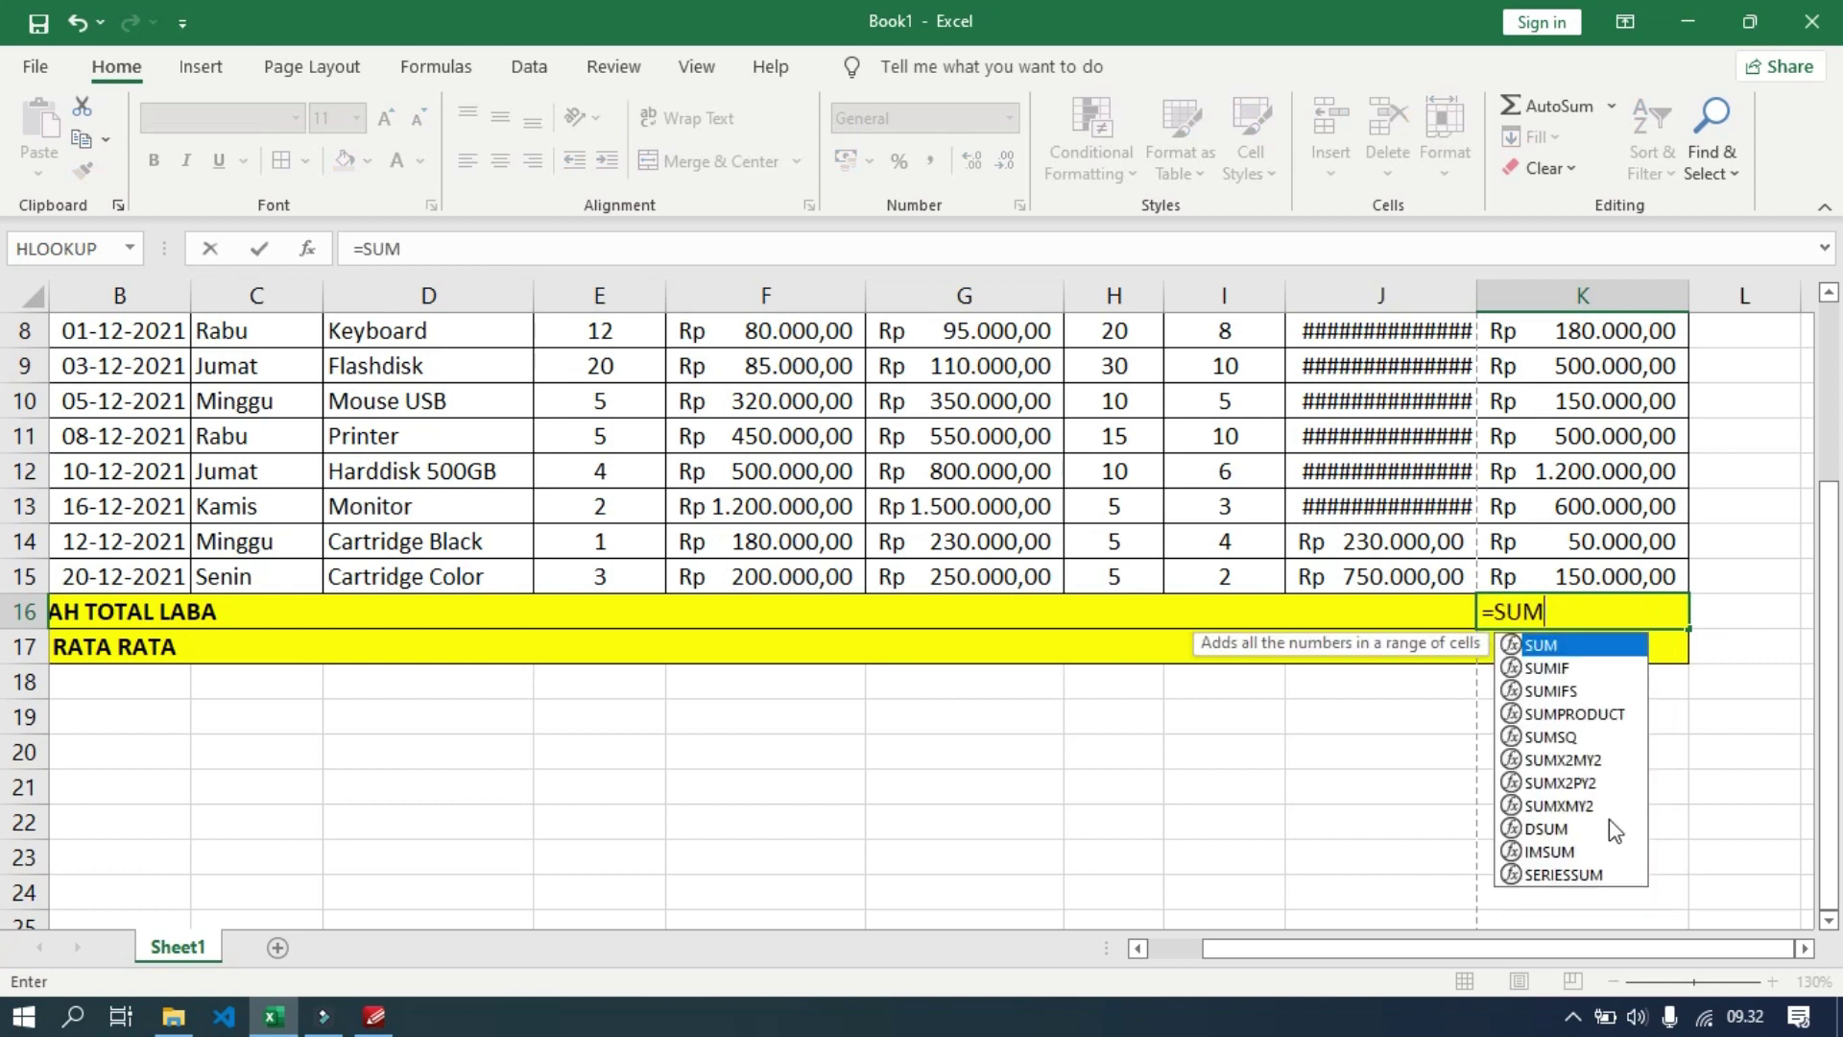
text(()
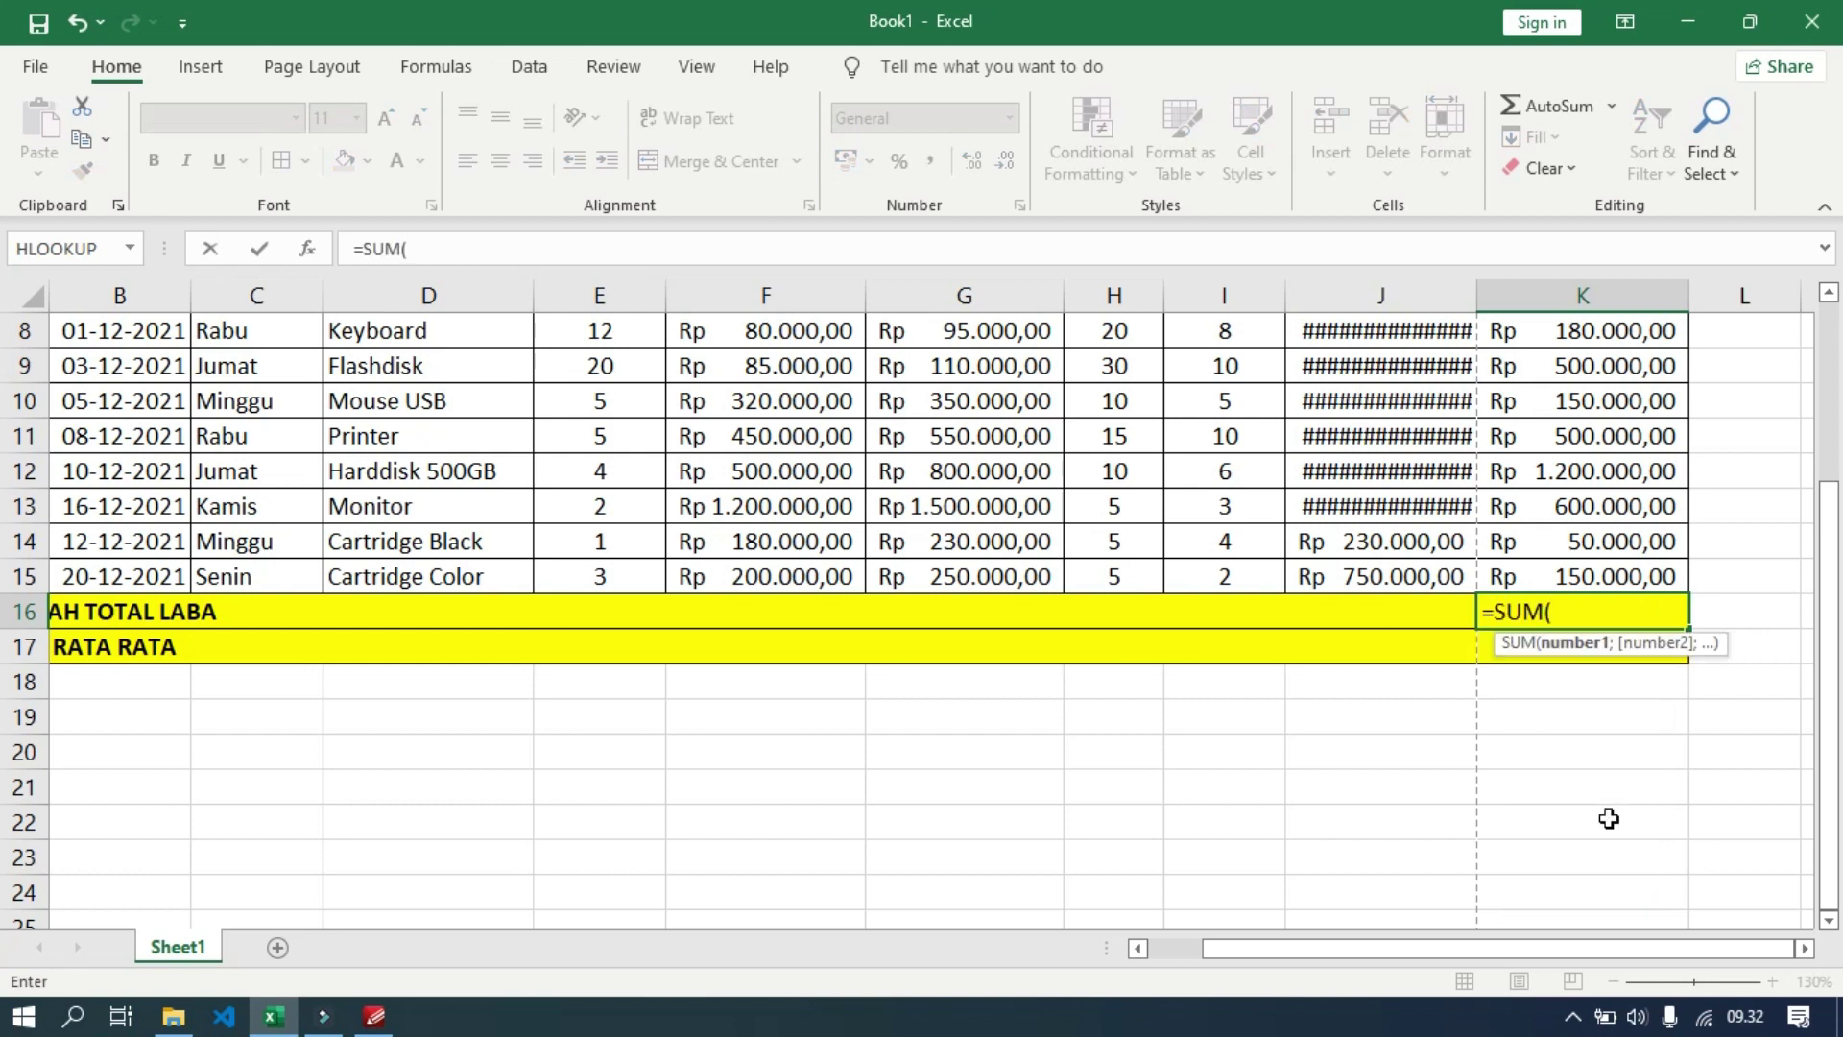
scroll(1608, 817, up, 1)
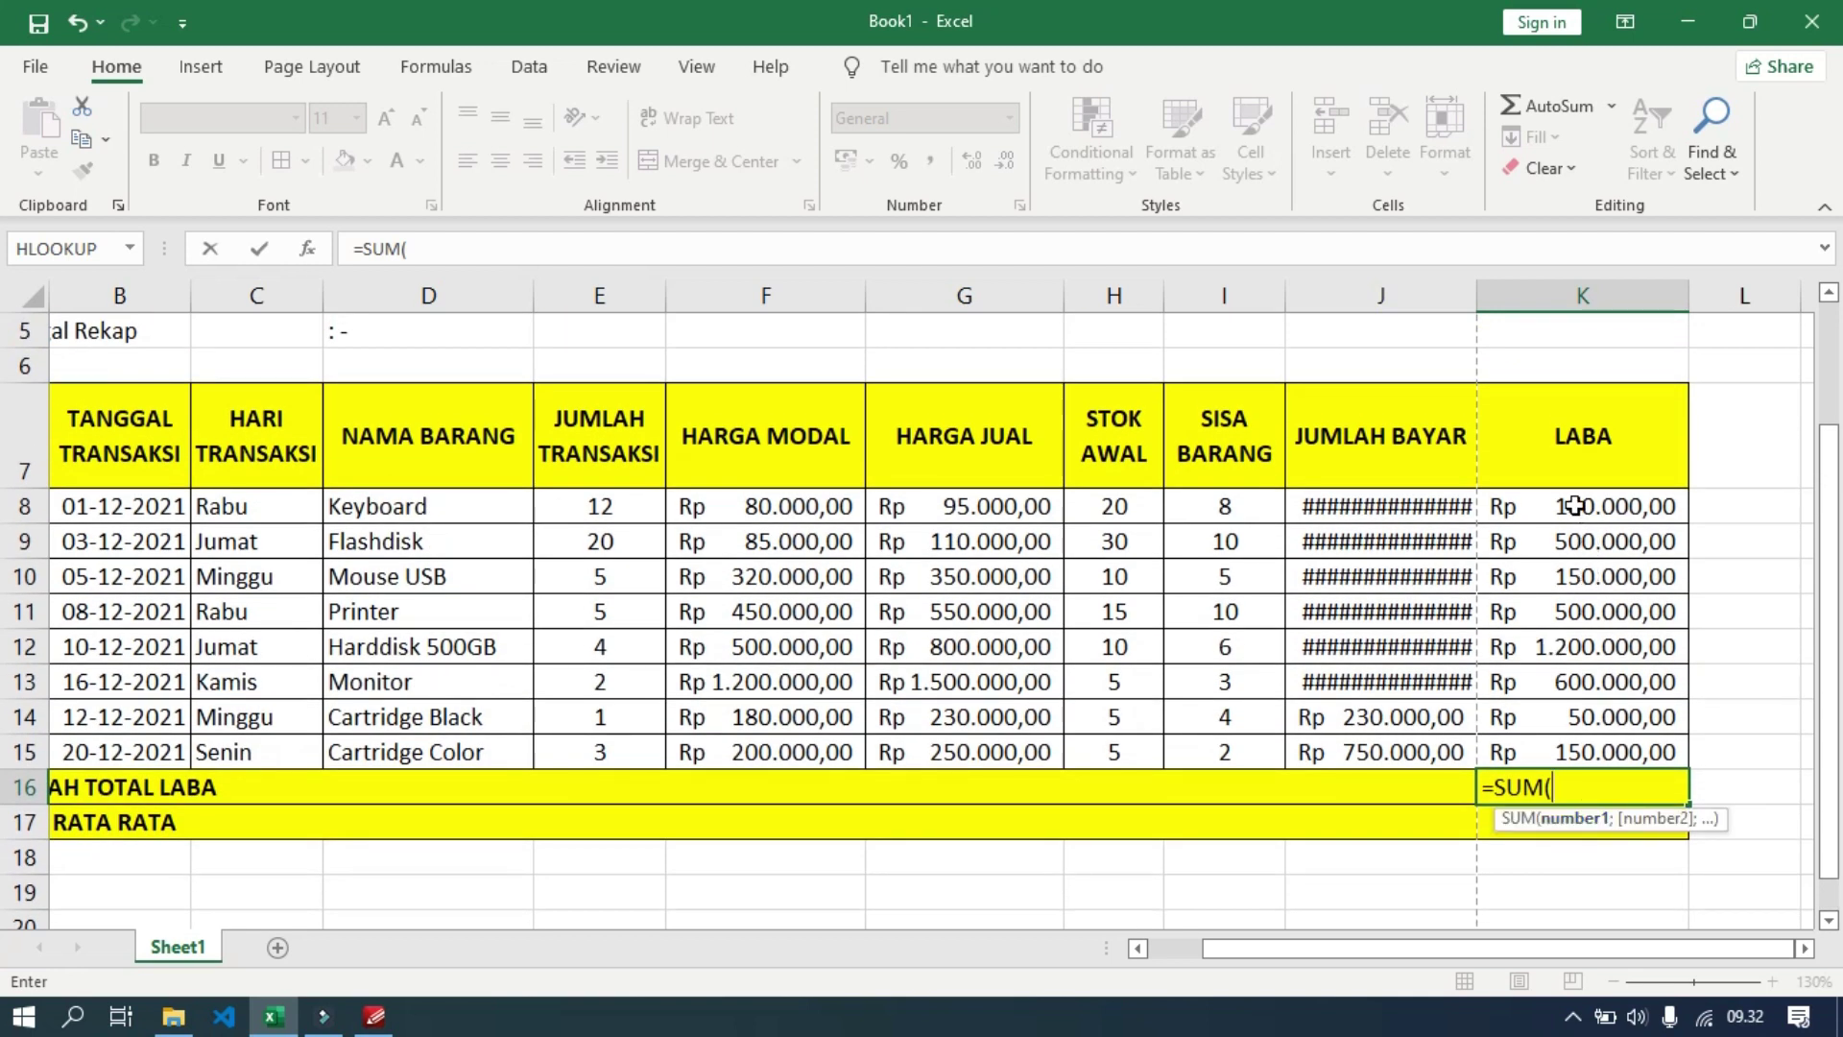
drag(1575, 506, 1578, 744)
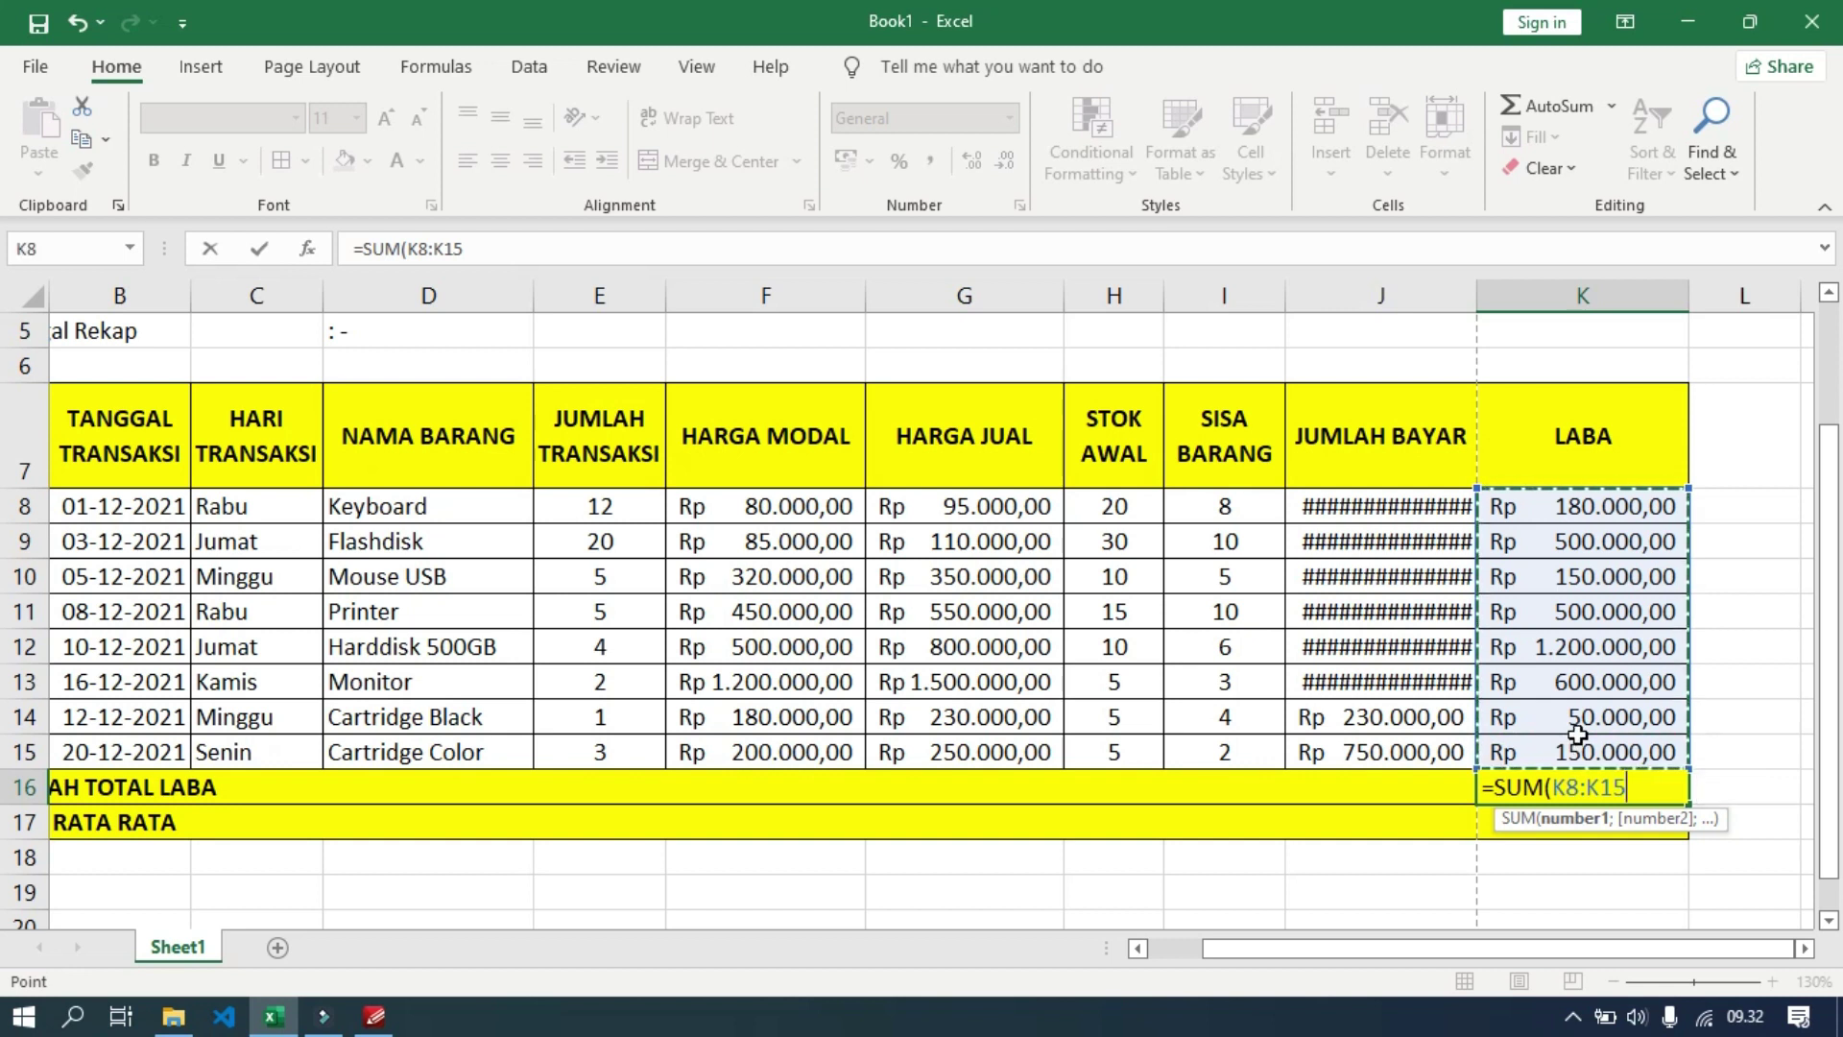
text())
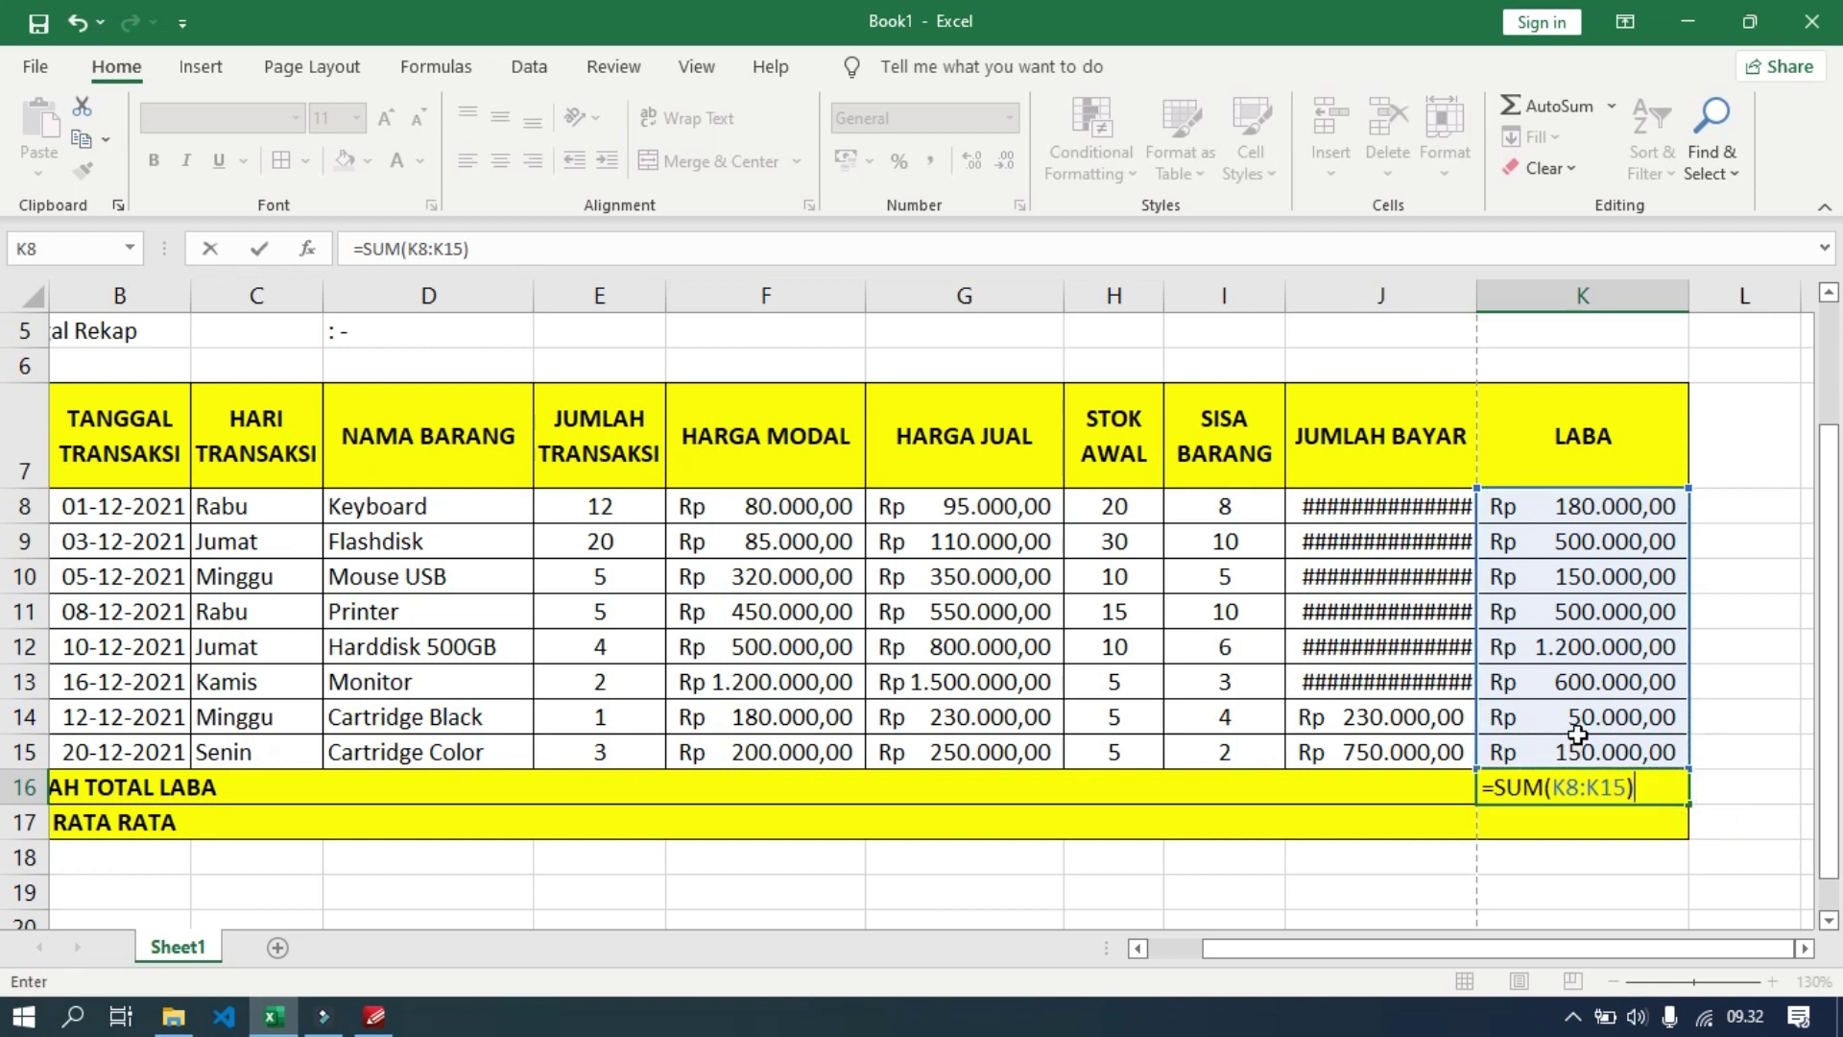
key(Return)
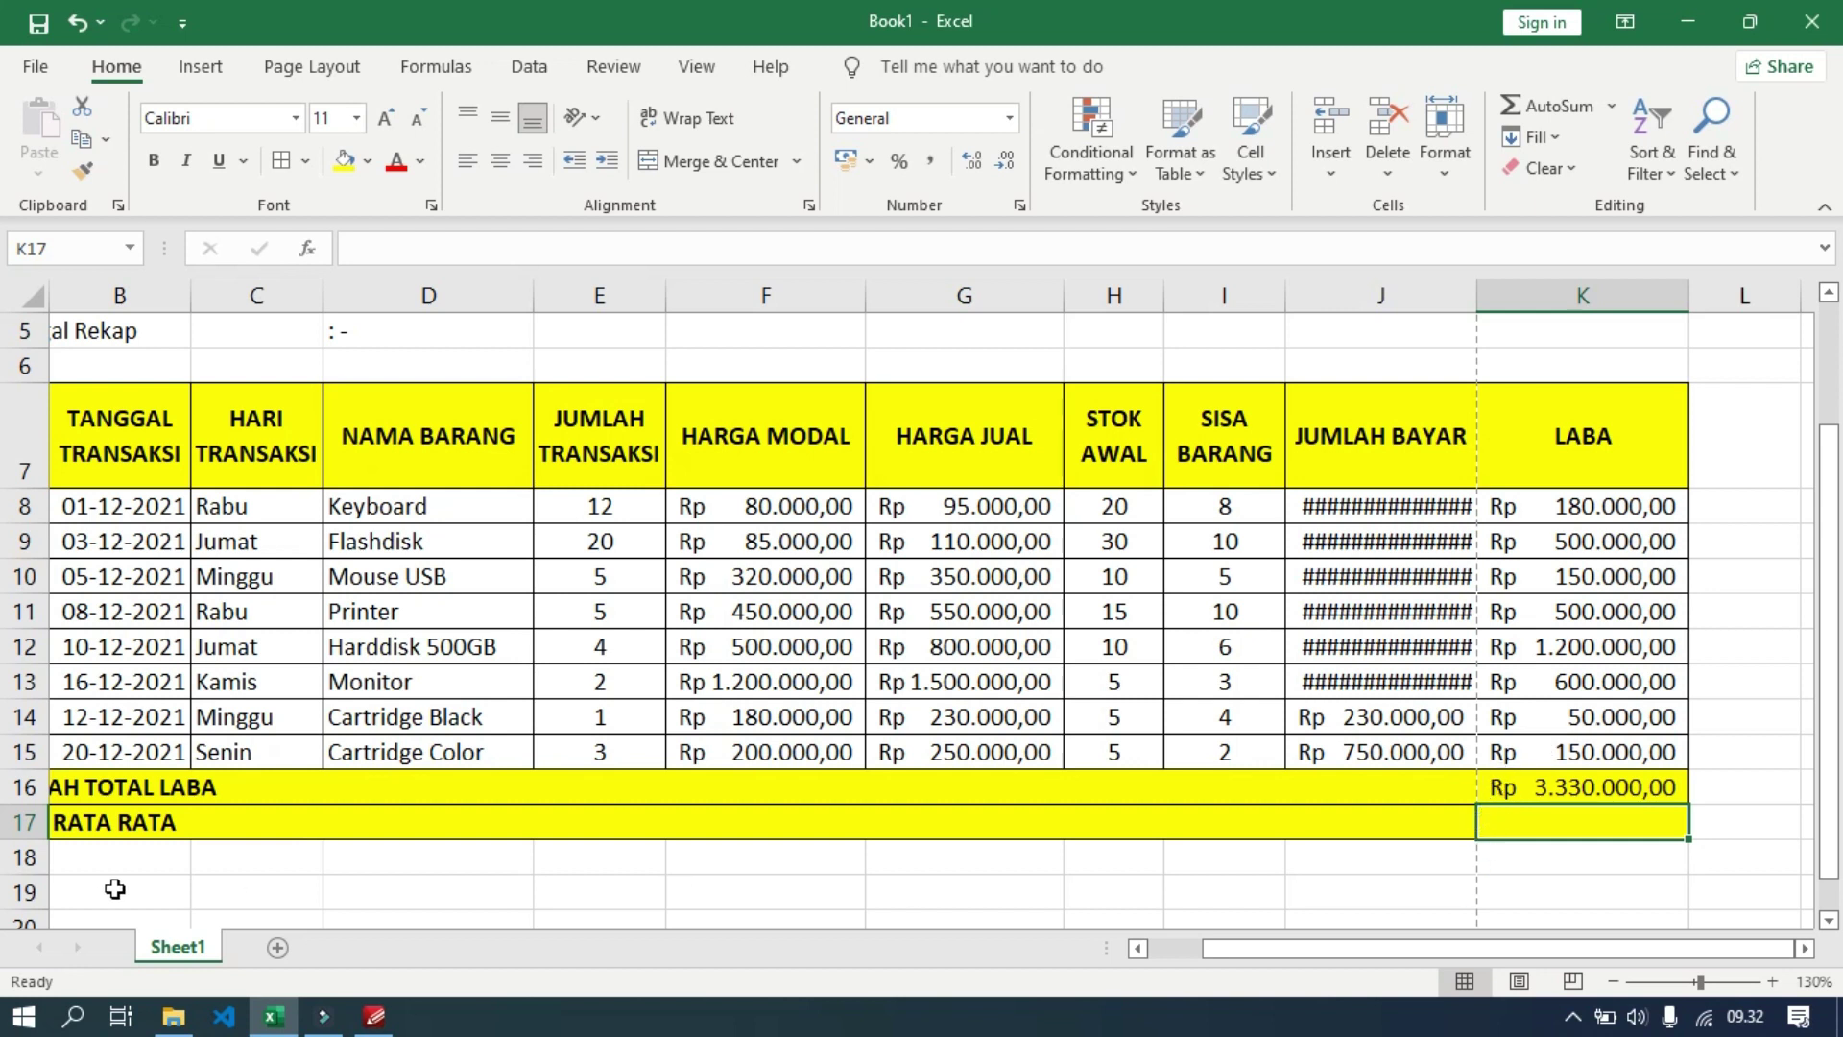
drag(1288, 946, 1310, 951)
Enter =AVERAGE(K8:K15) in K17 for Rp 416.250,00, then select K16:K17.
text(=)
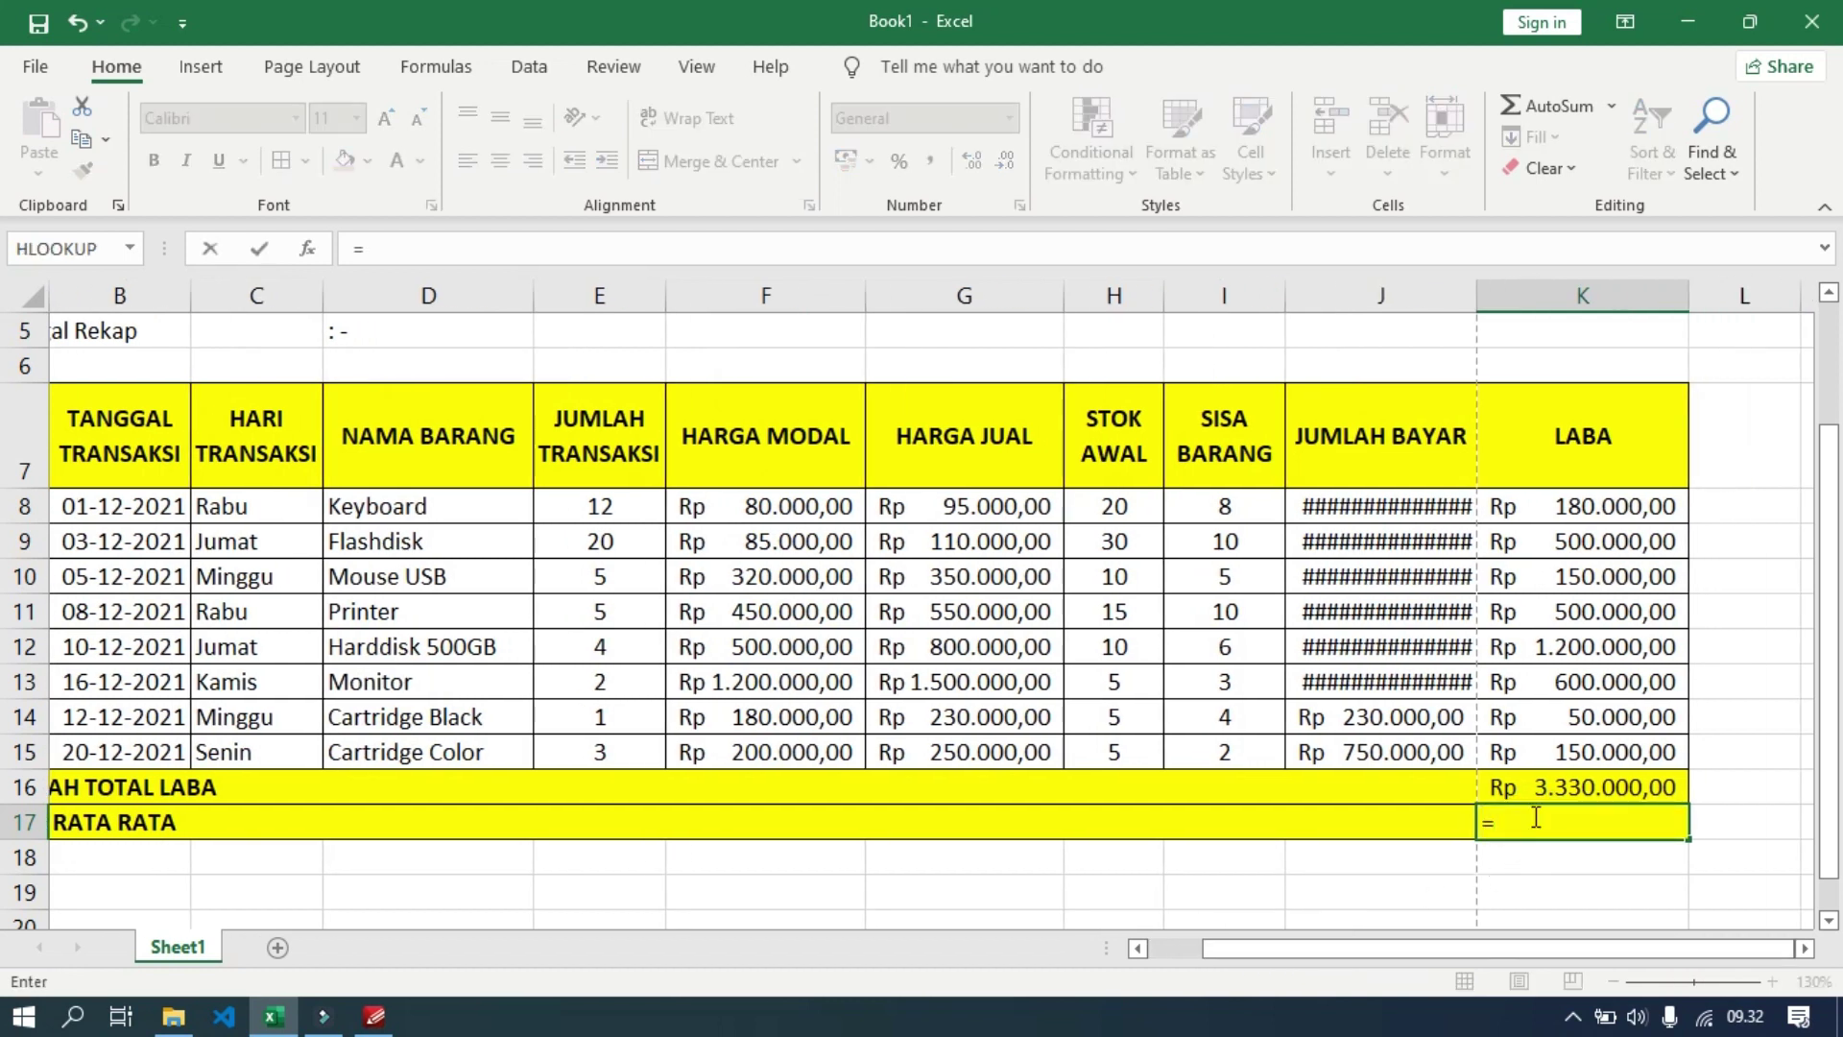
text(AVE)
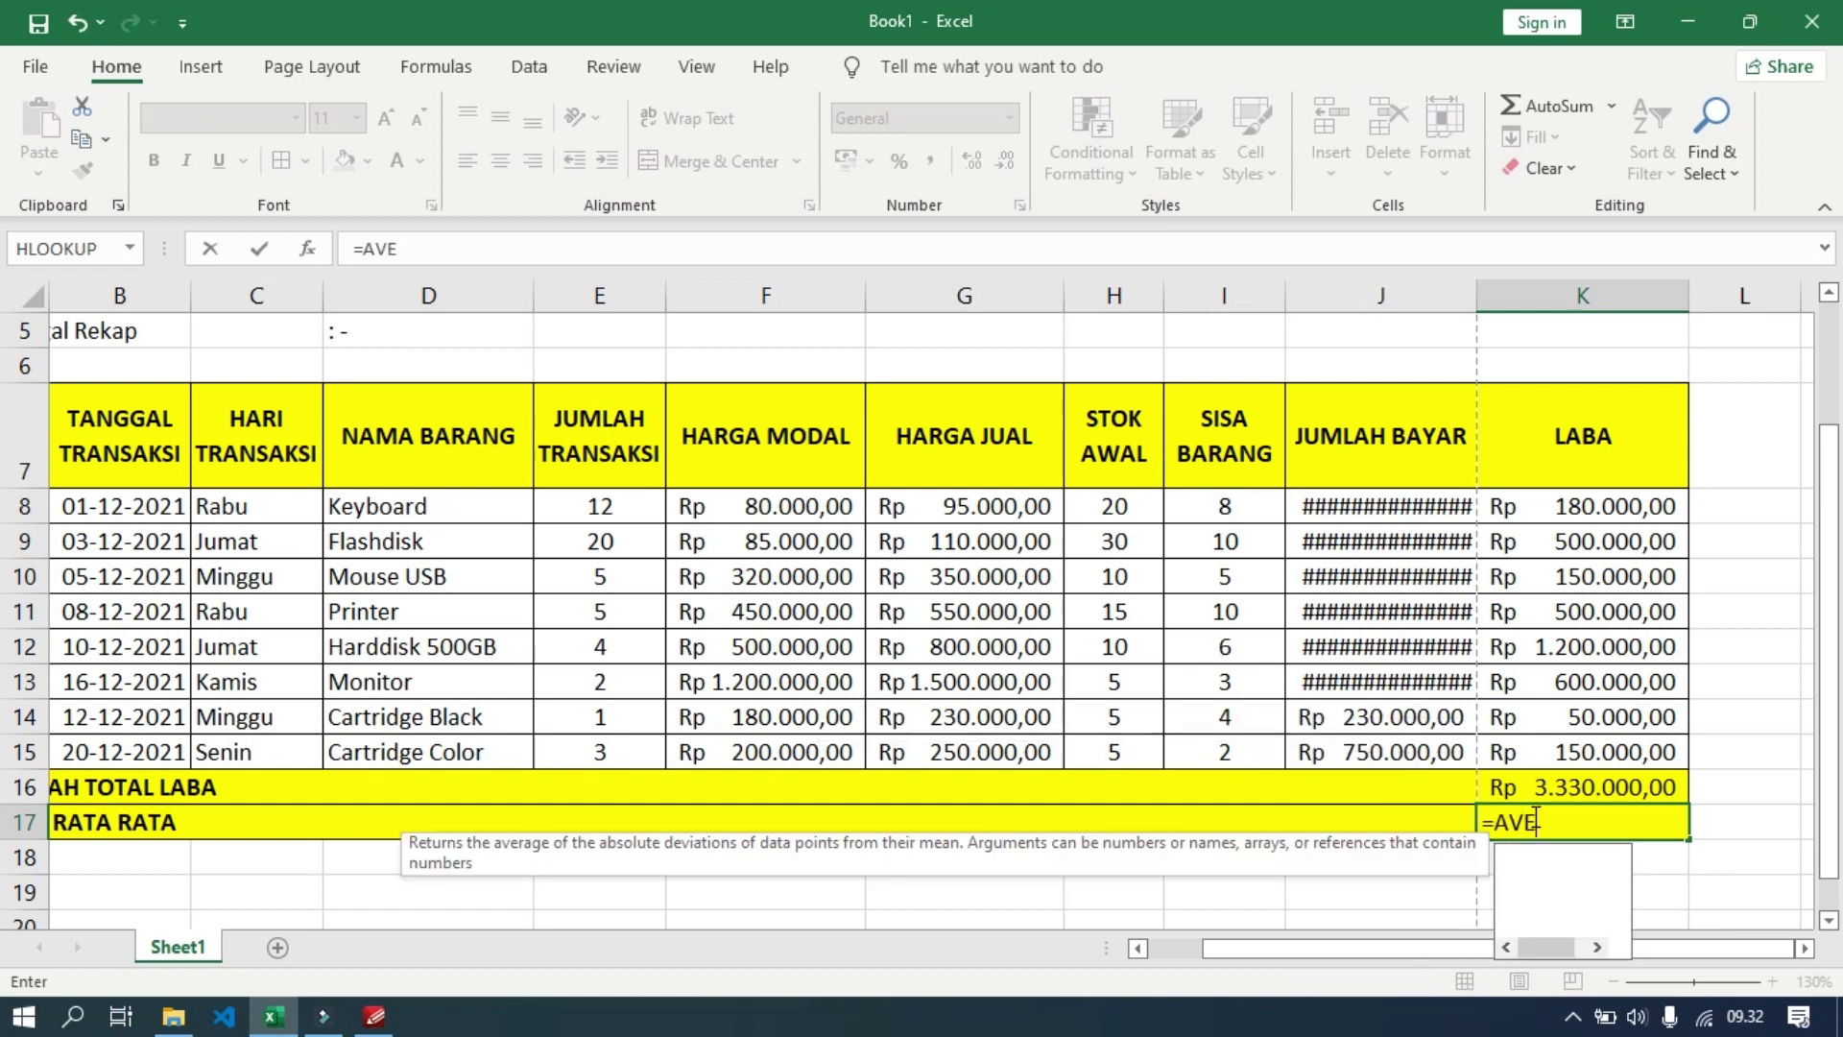
text(RAGE)
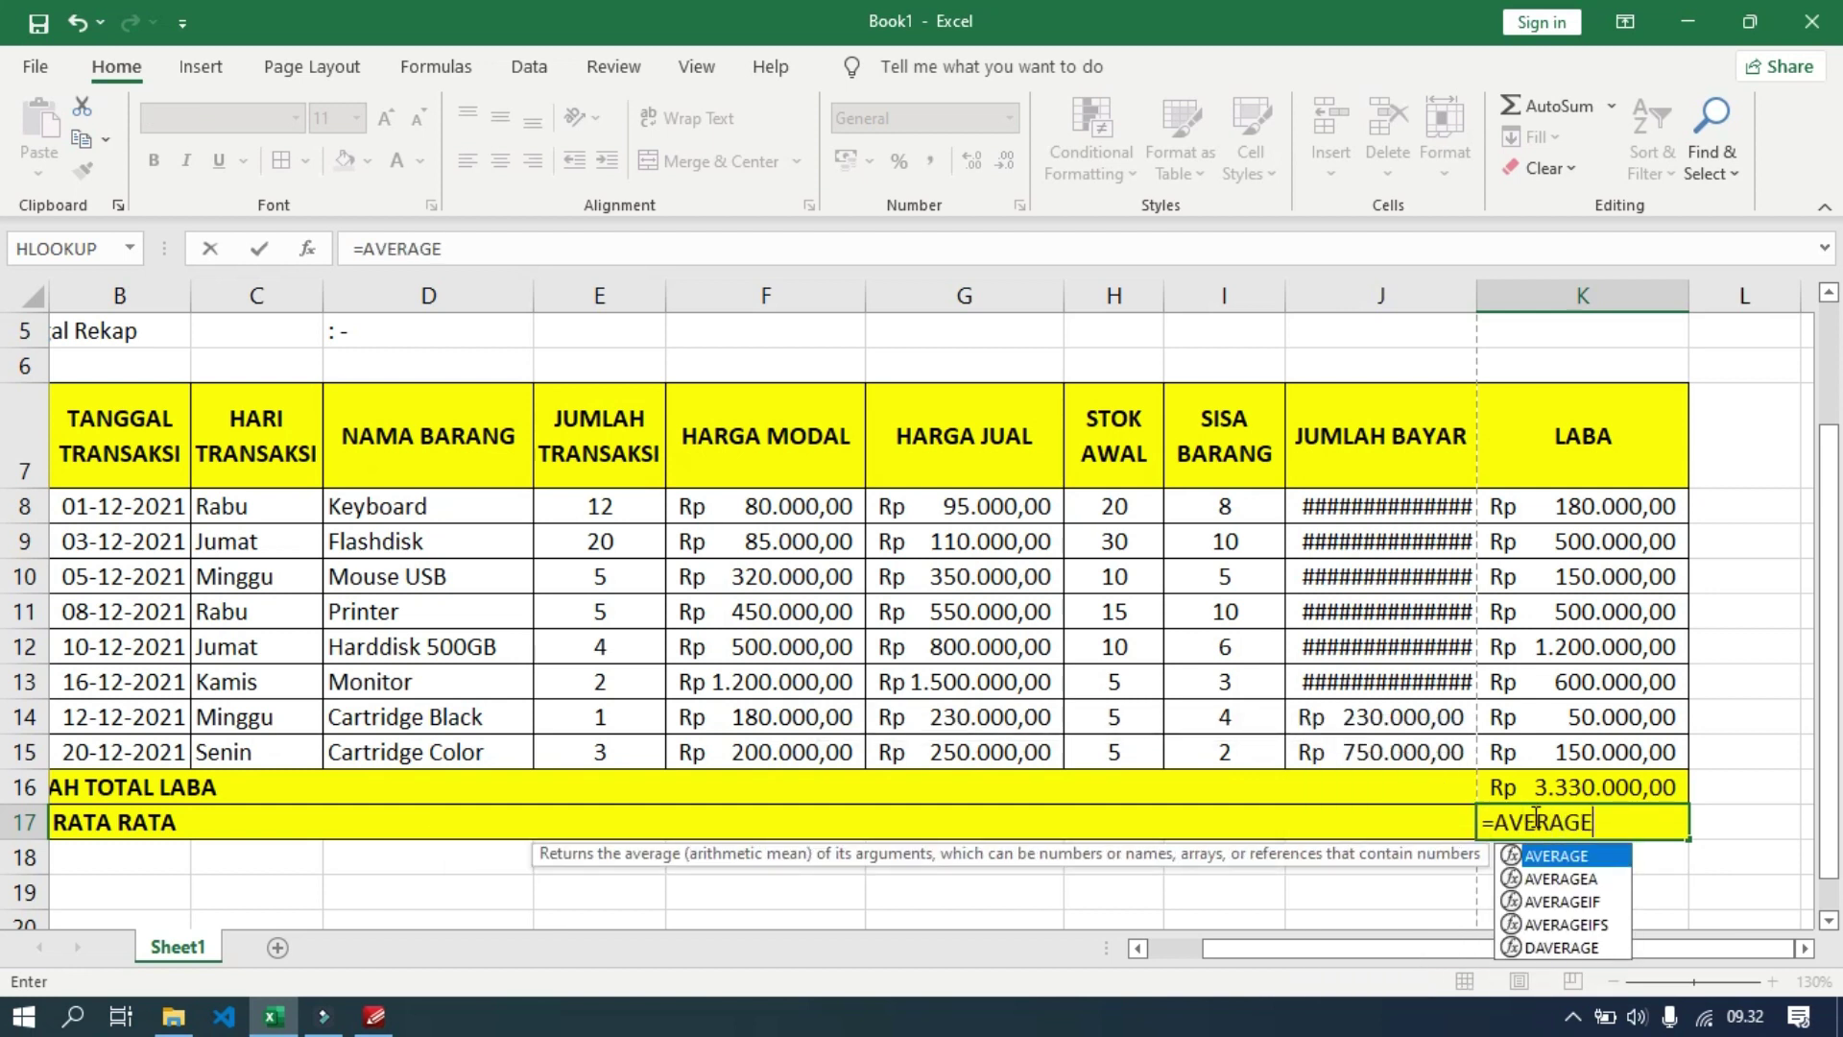
text(()
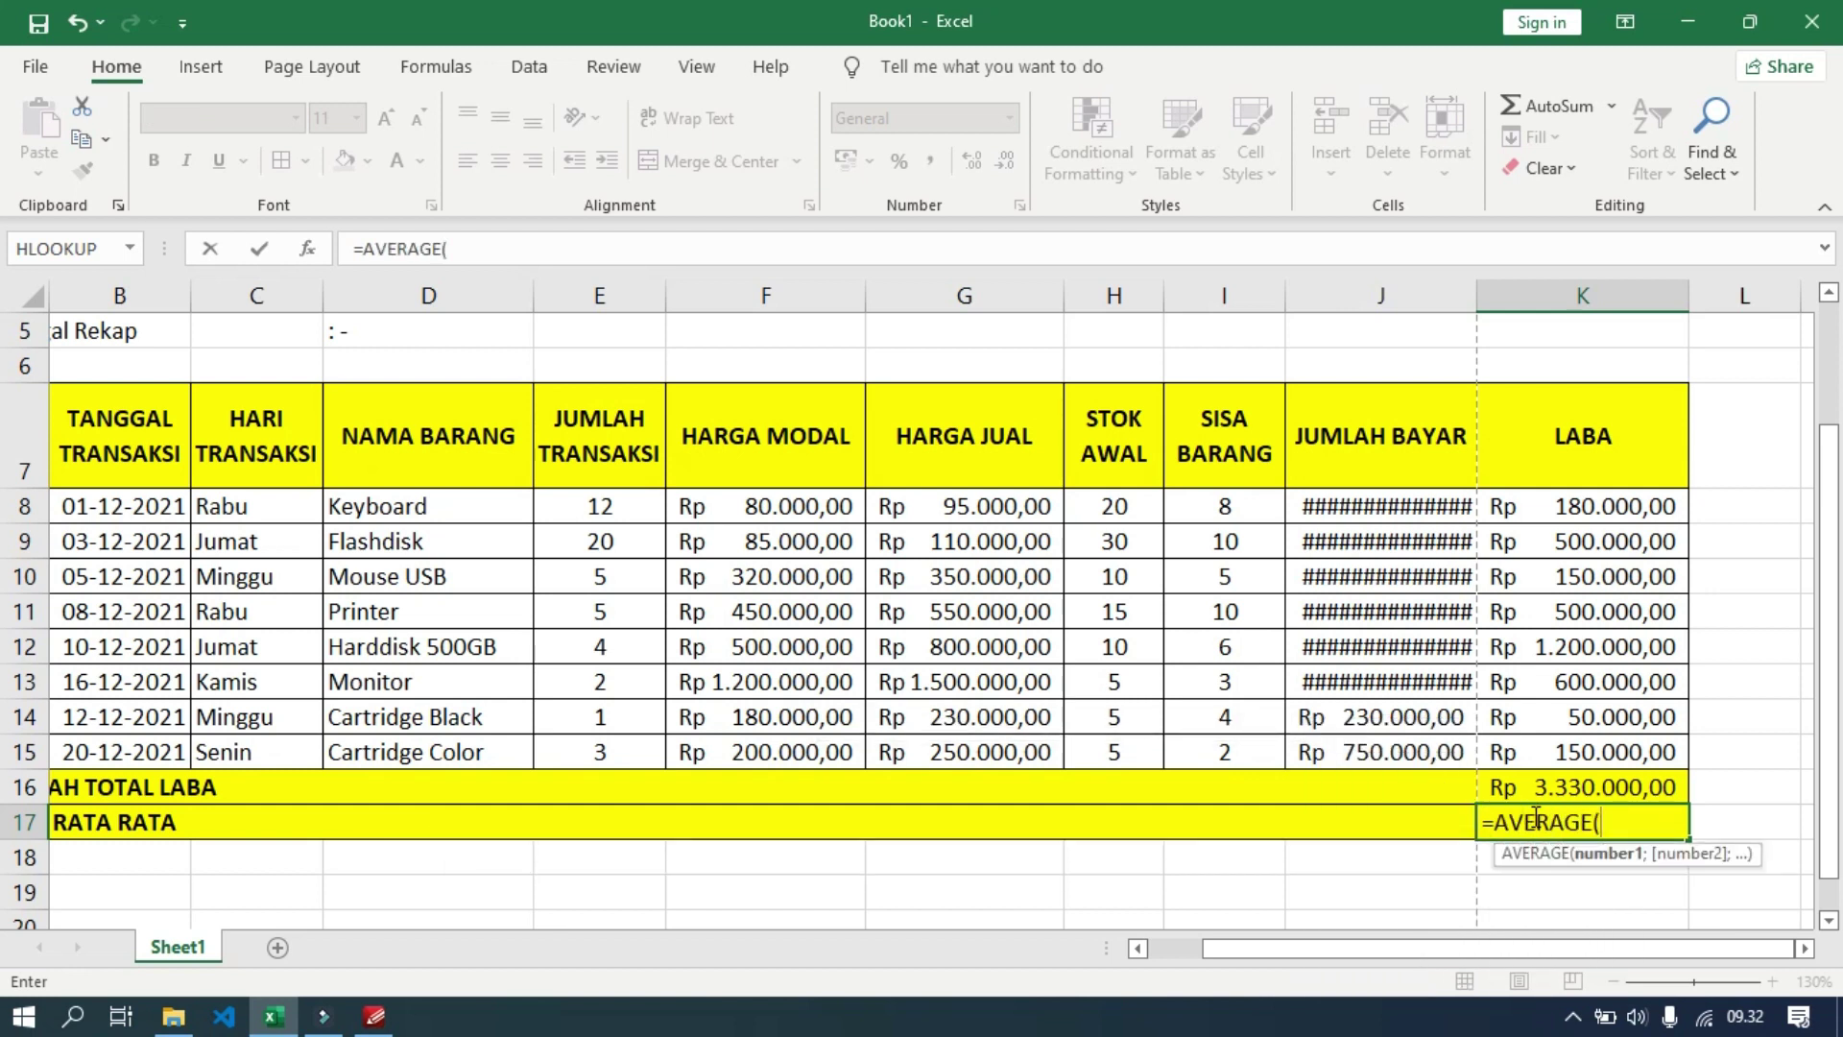
drag(1586, 509, 1568, 749)
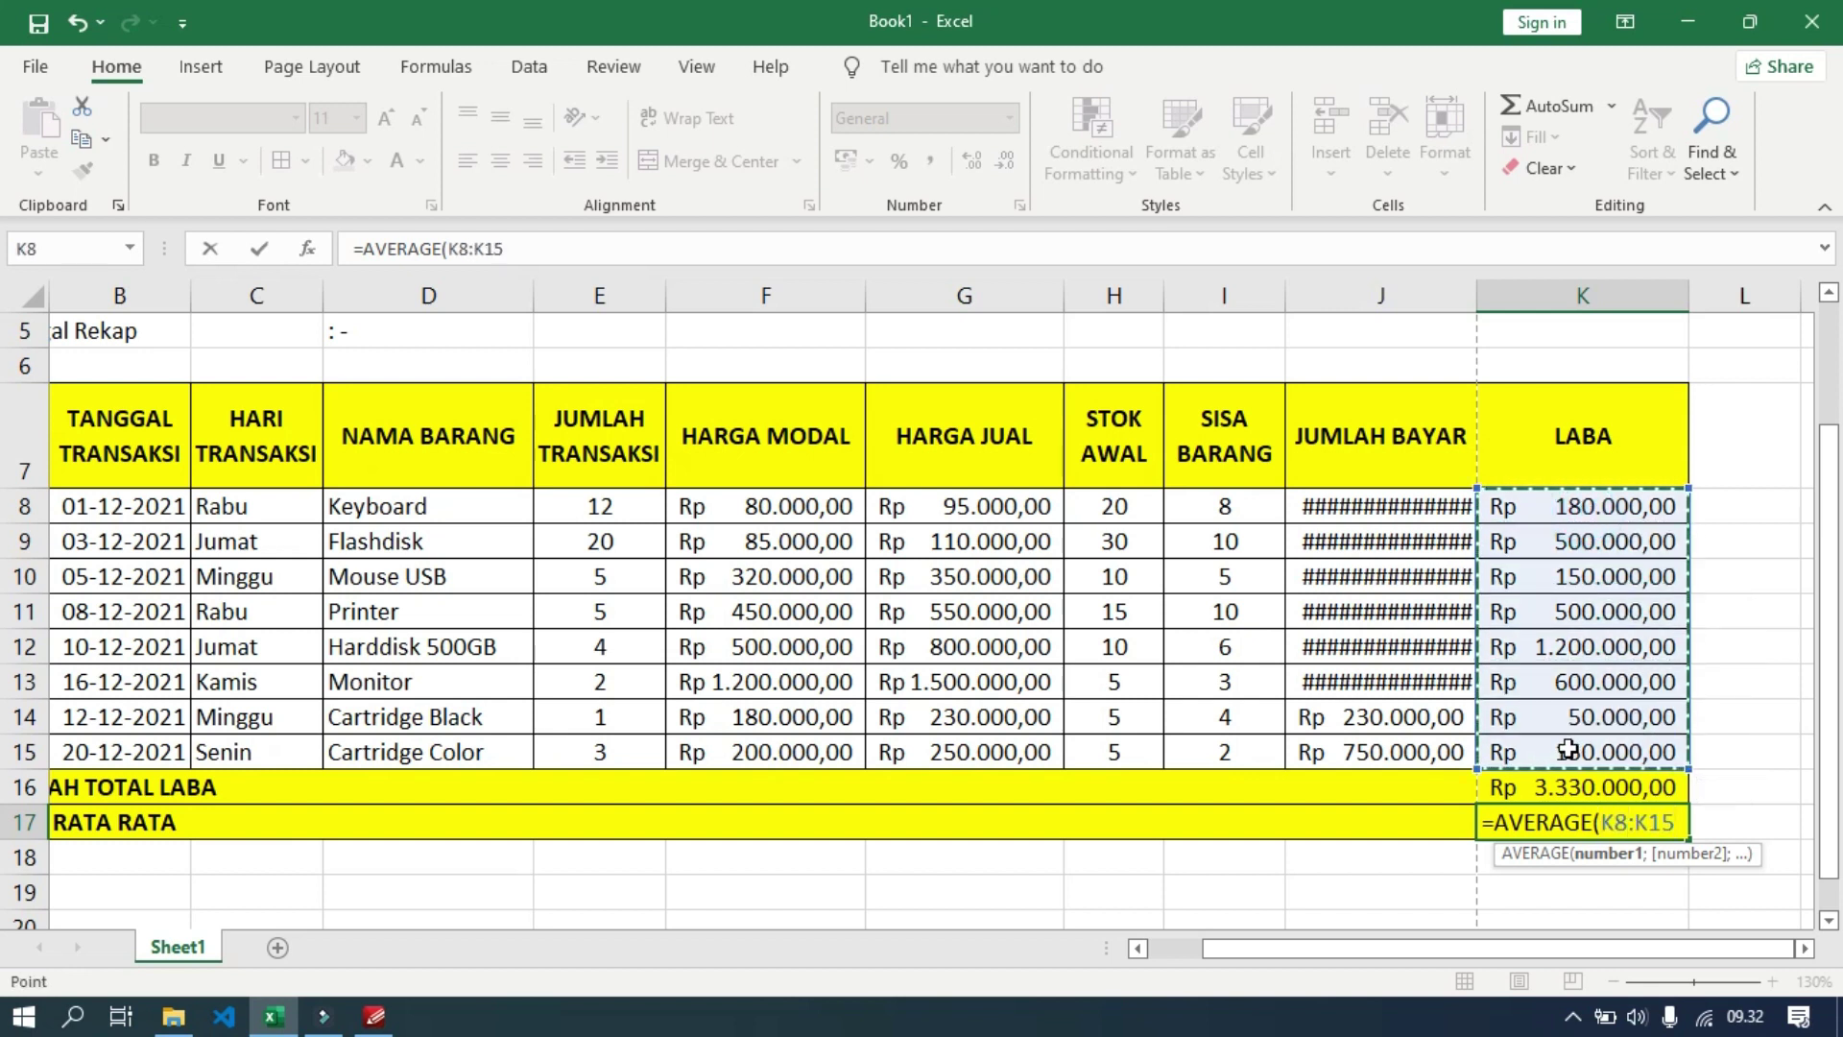
key(Return)
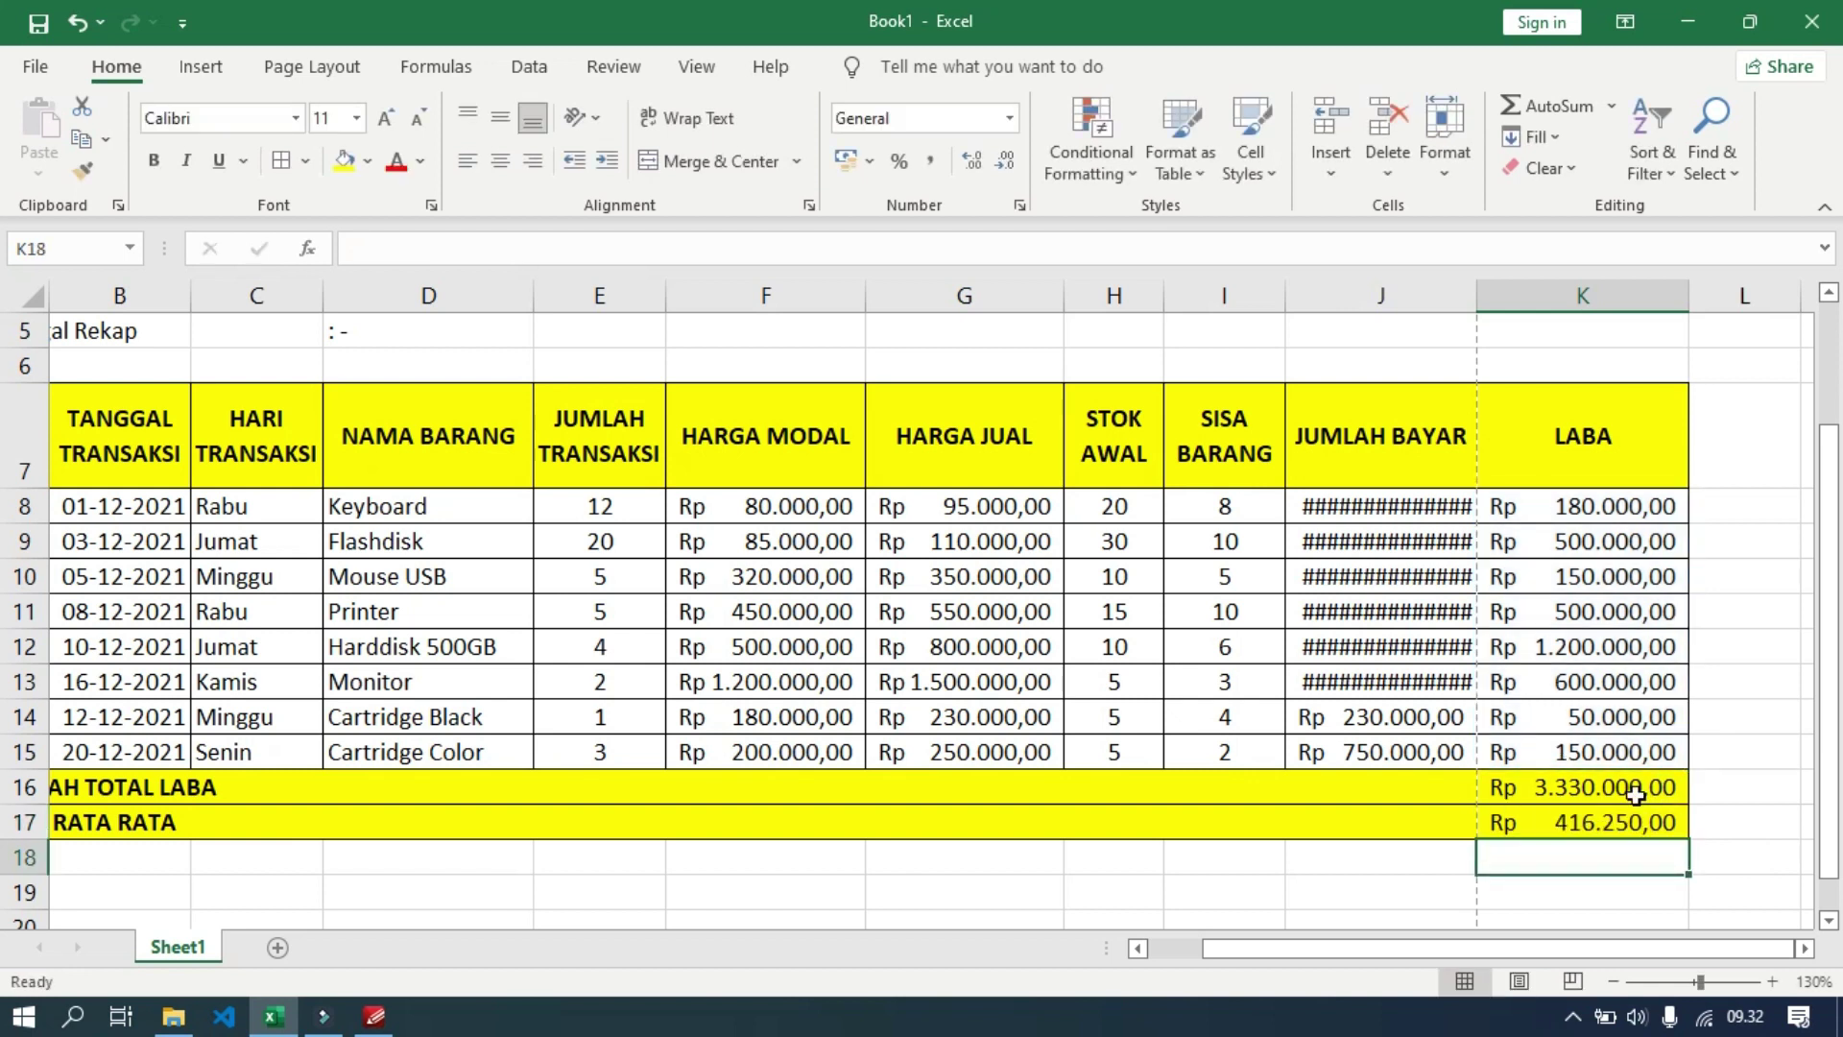
drag(1658, 793, 1584, 822)
Bold the total and average profit cells and resize columns I, J and G to fit amounts.
click(154, 160)
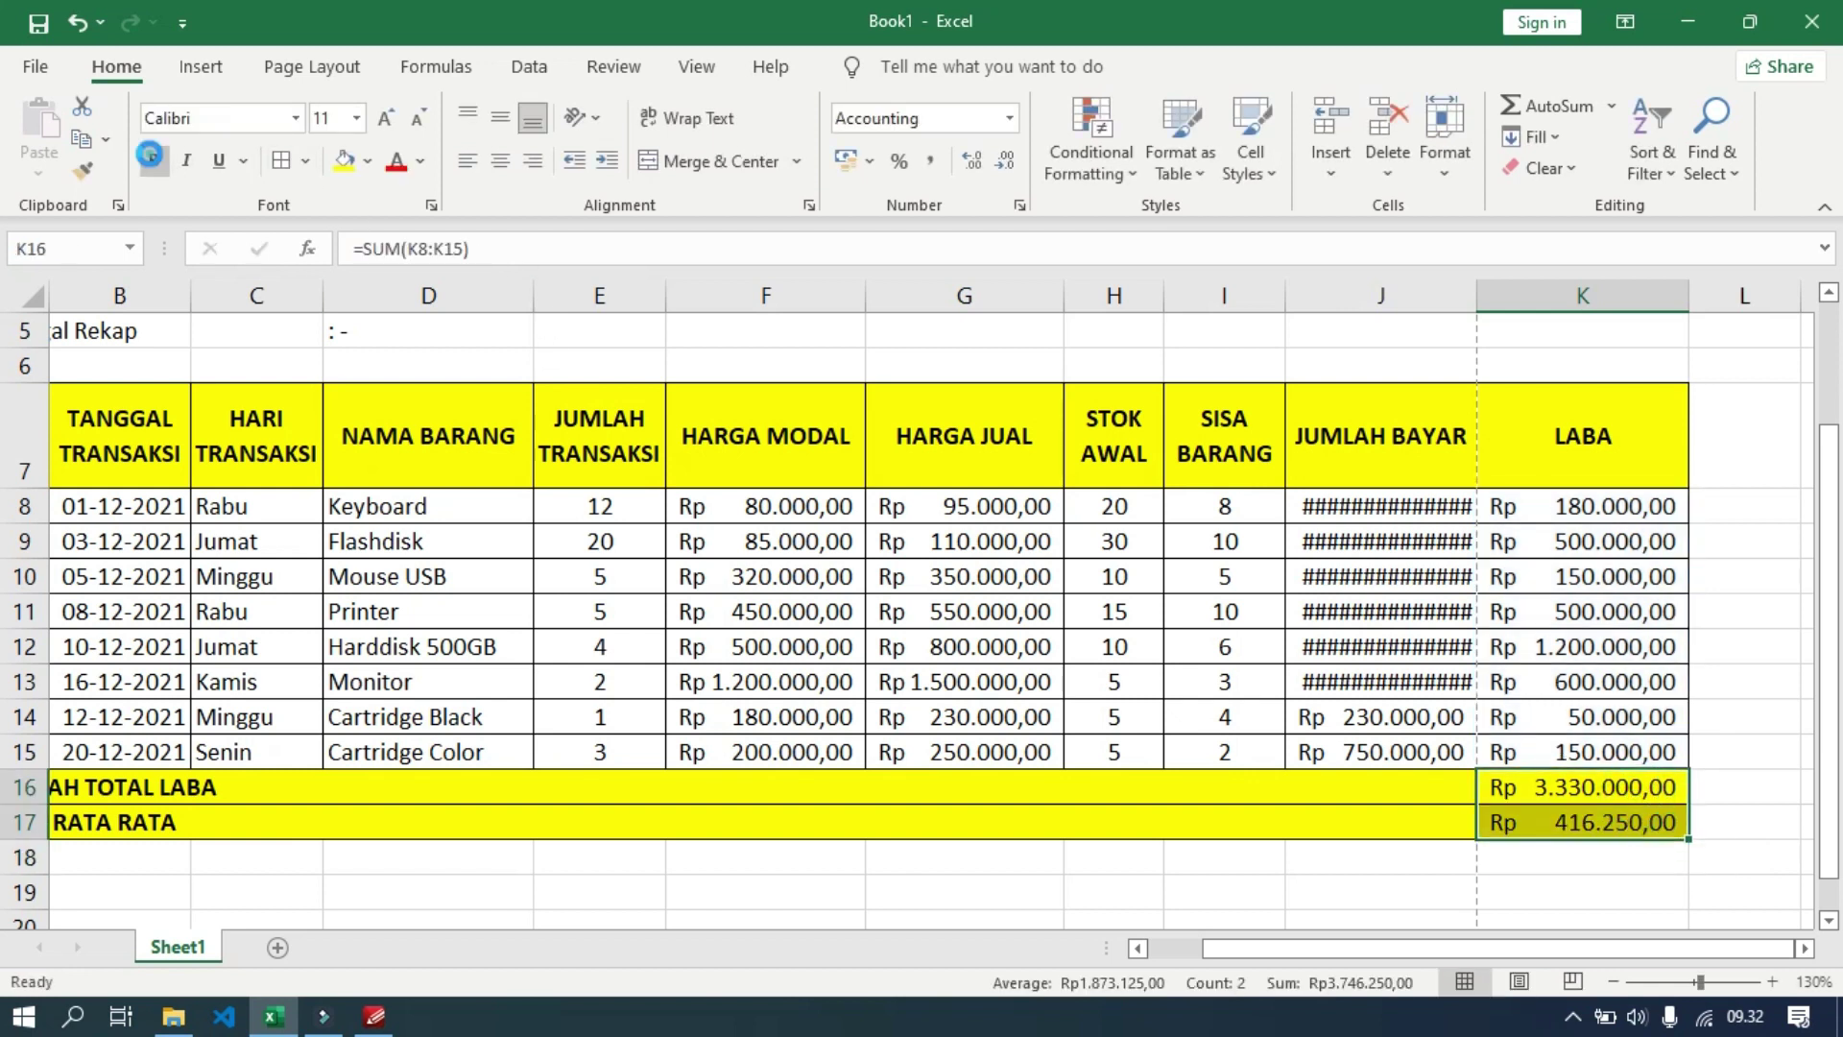
click(1227, 891)
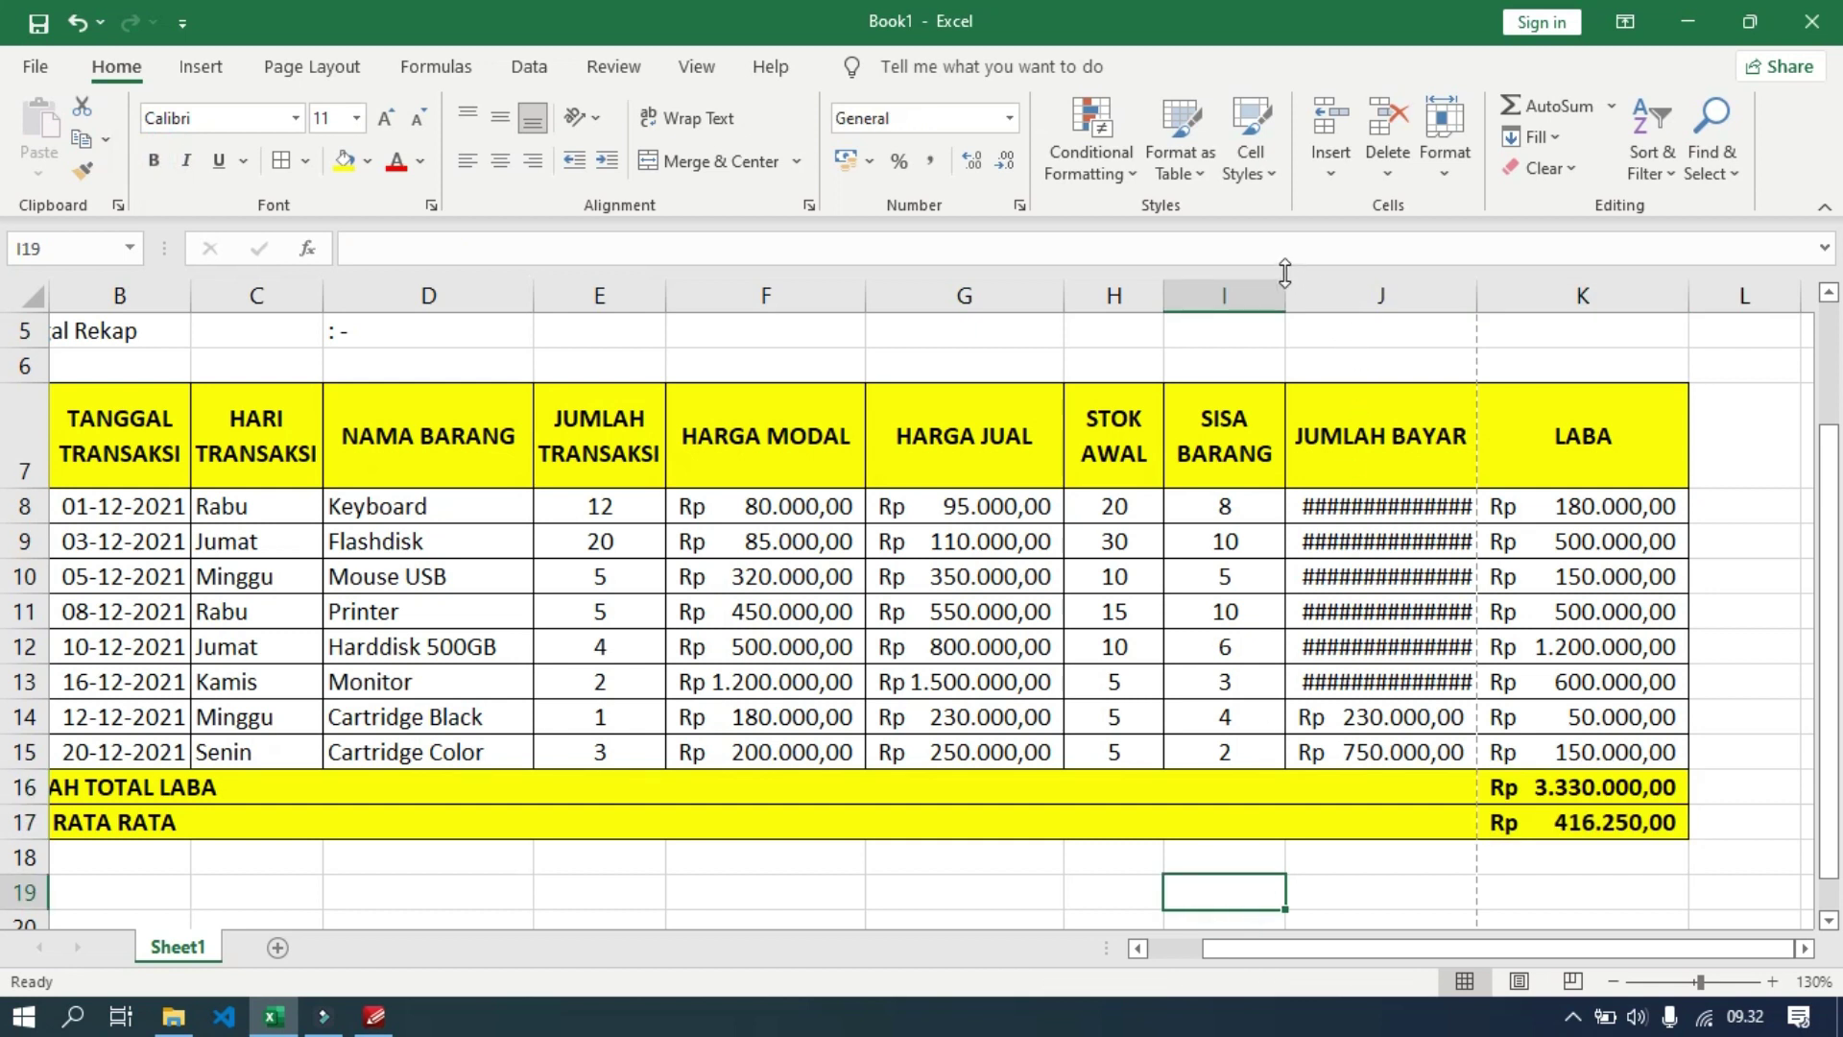
drag(1285, 292, 1279, 292)
drag(1470, 294, 1478, 294)
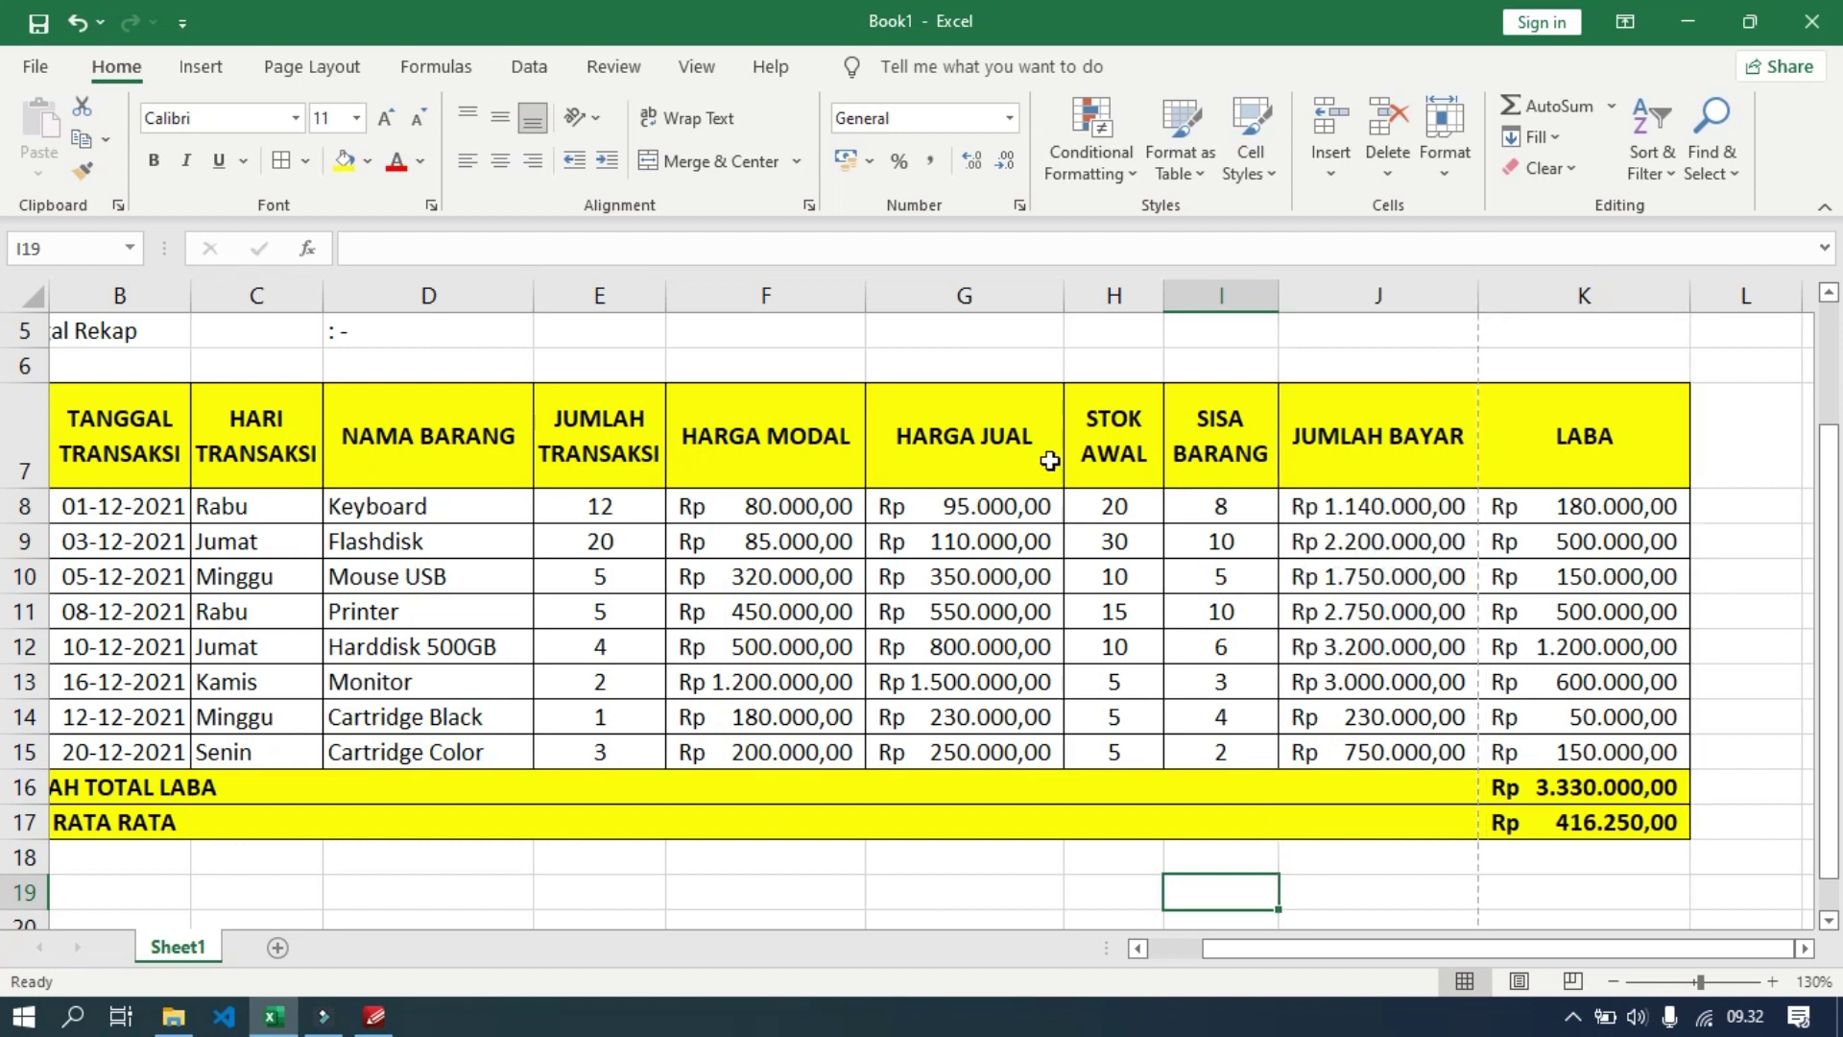
drag(1063, 295, 1058, 296)
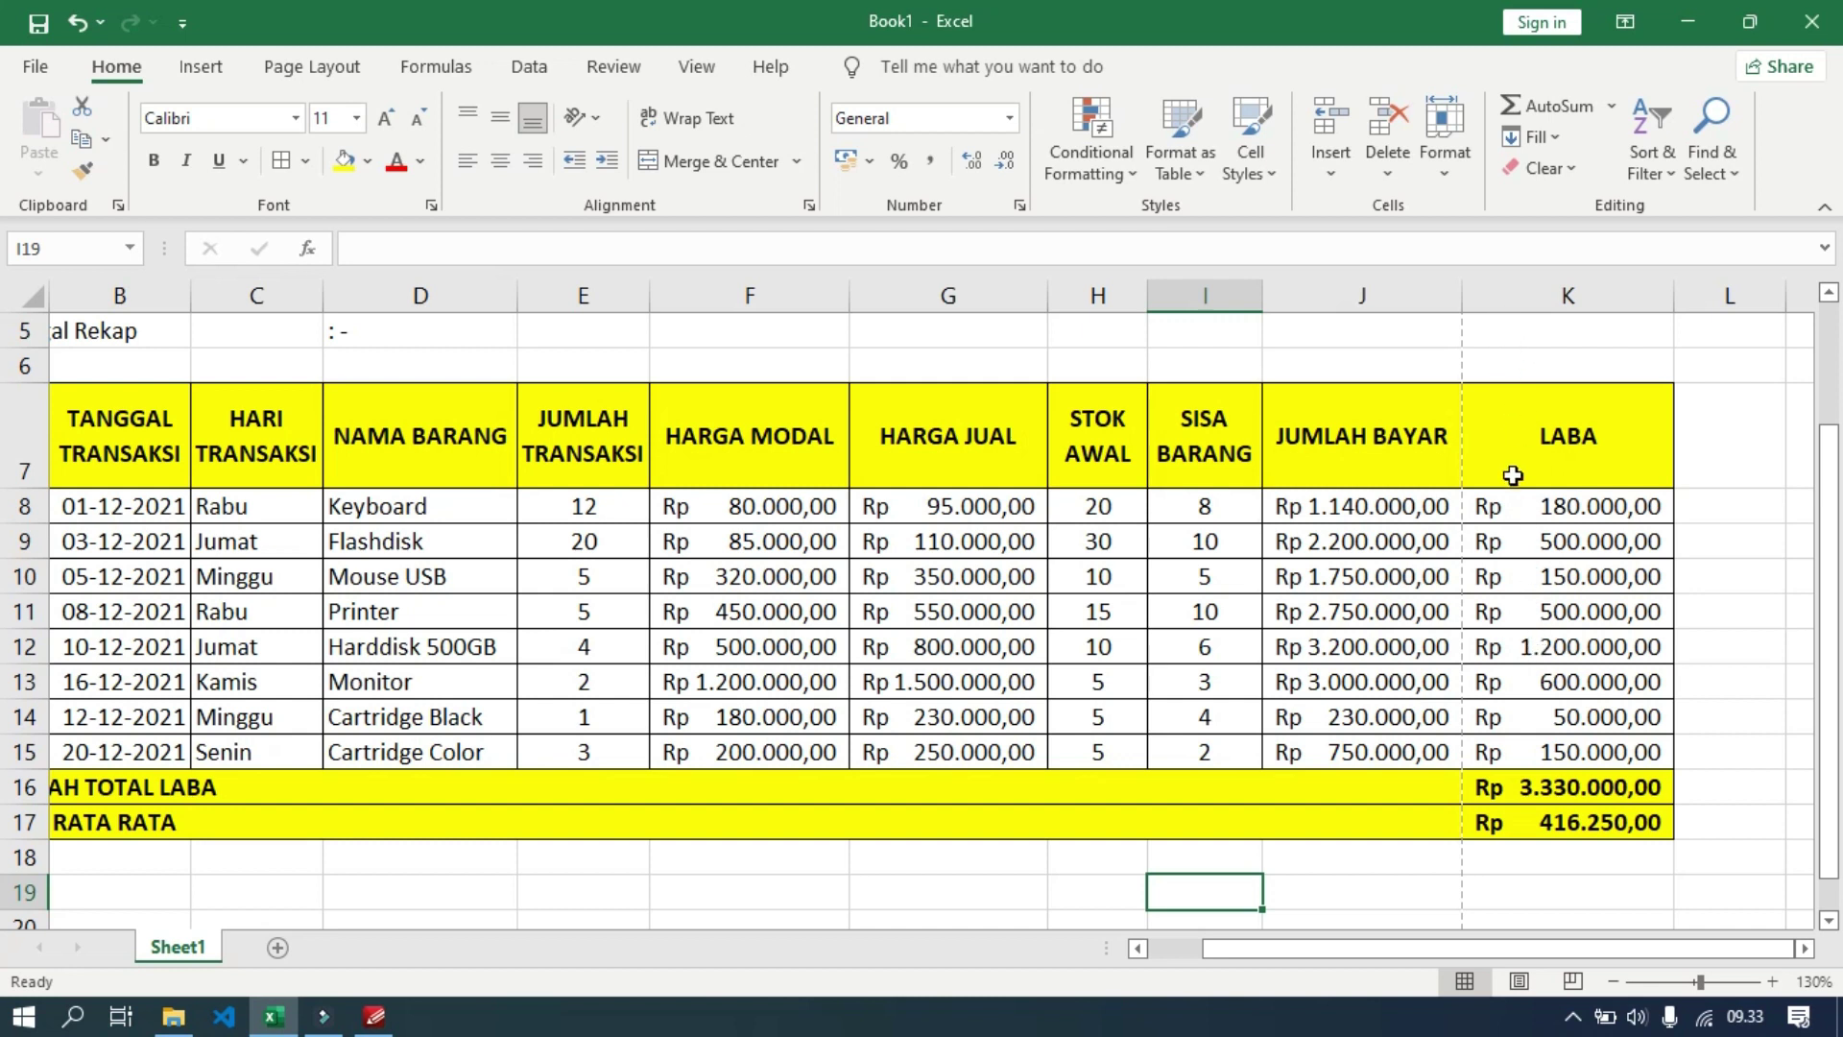
click(37, 76)
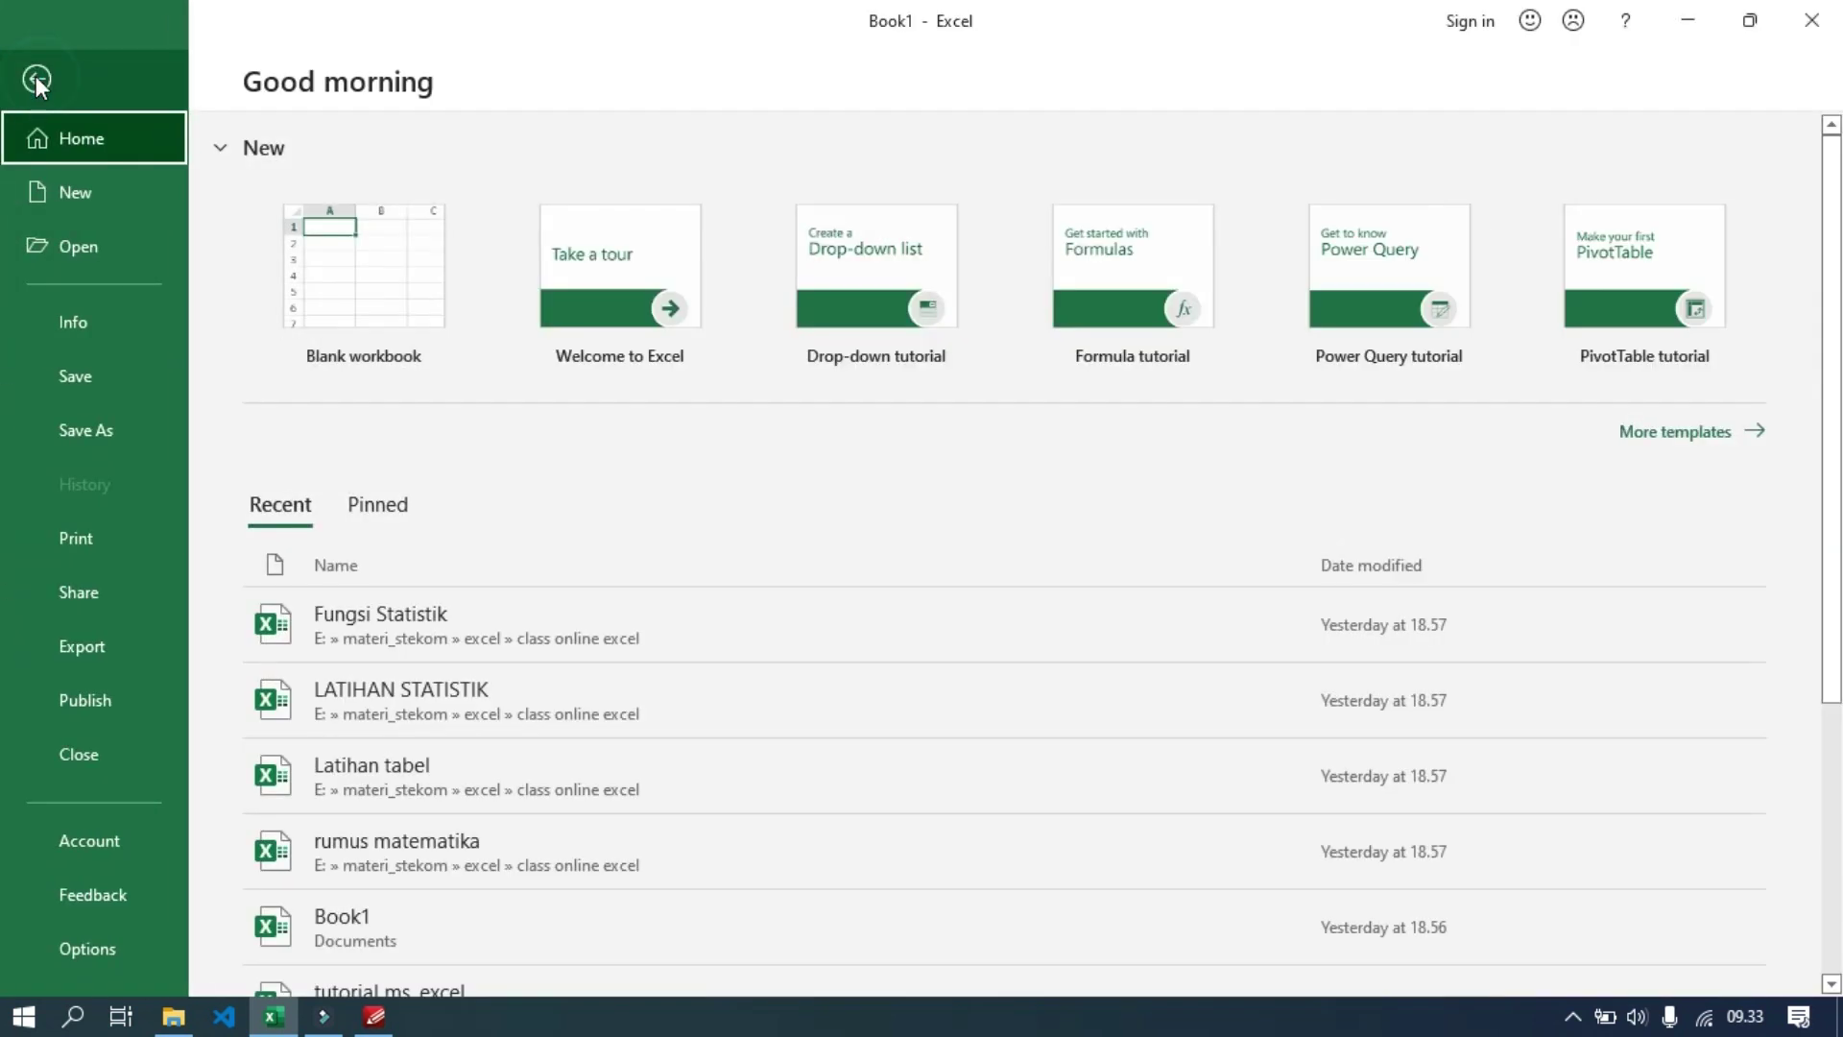
click(67, 536)
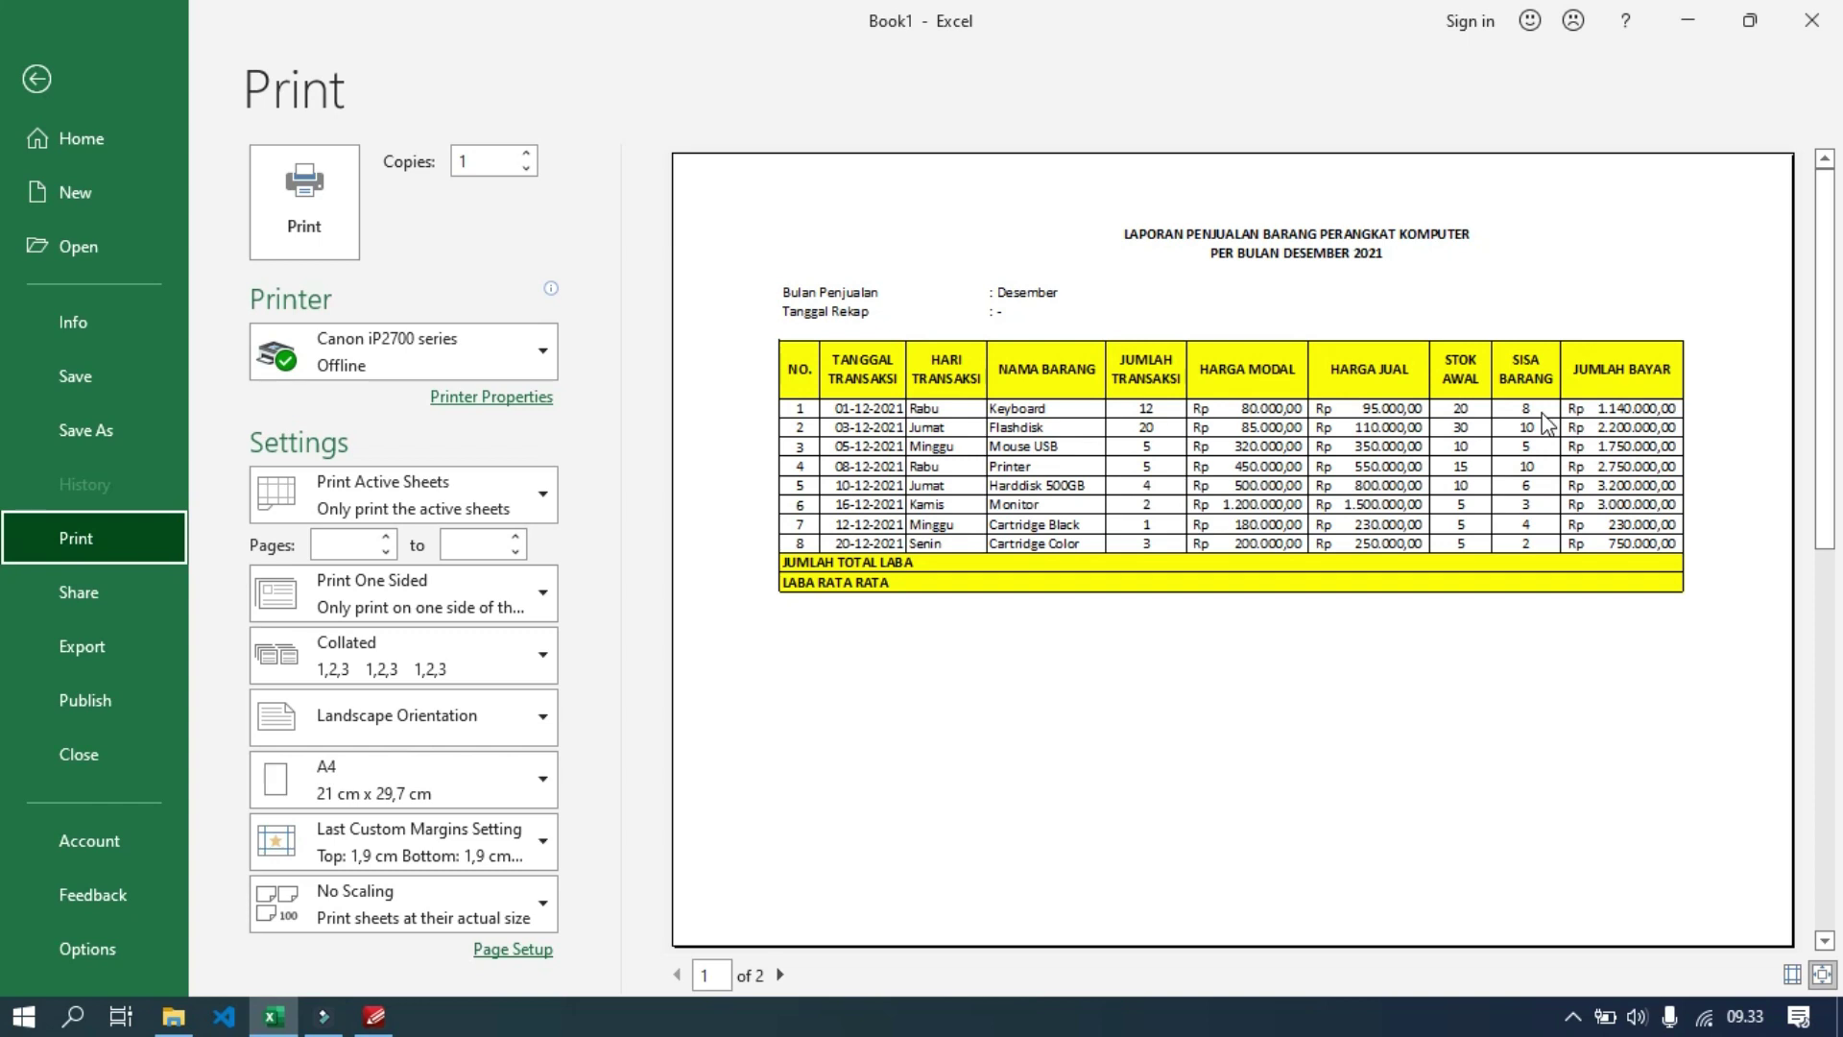
click(37, 80)
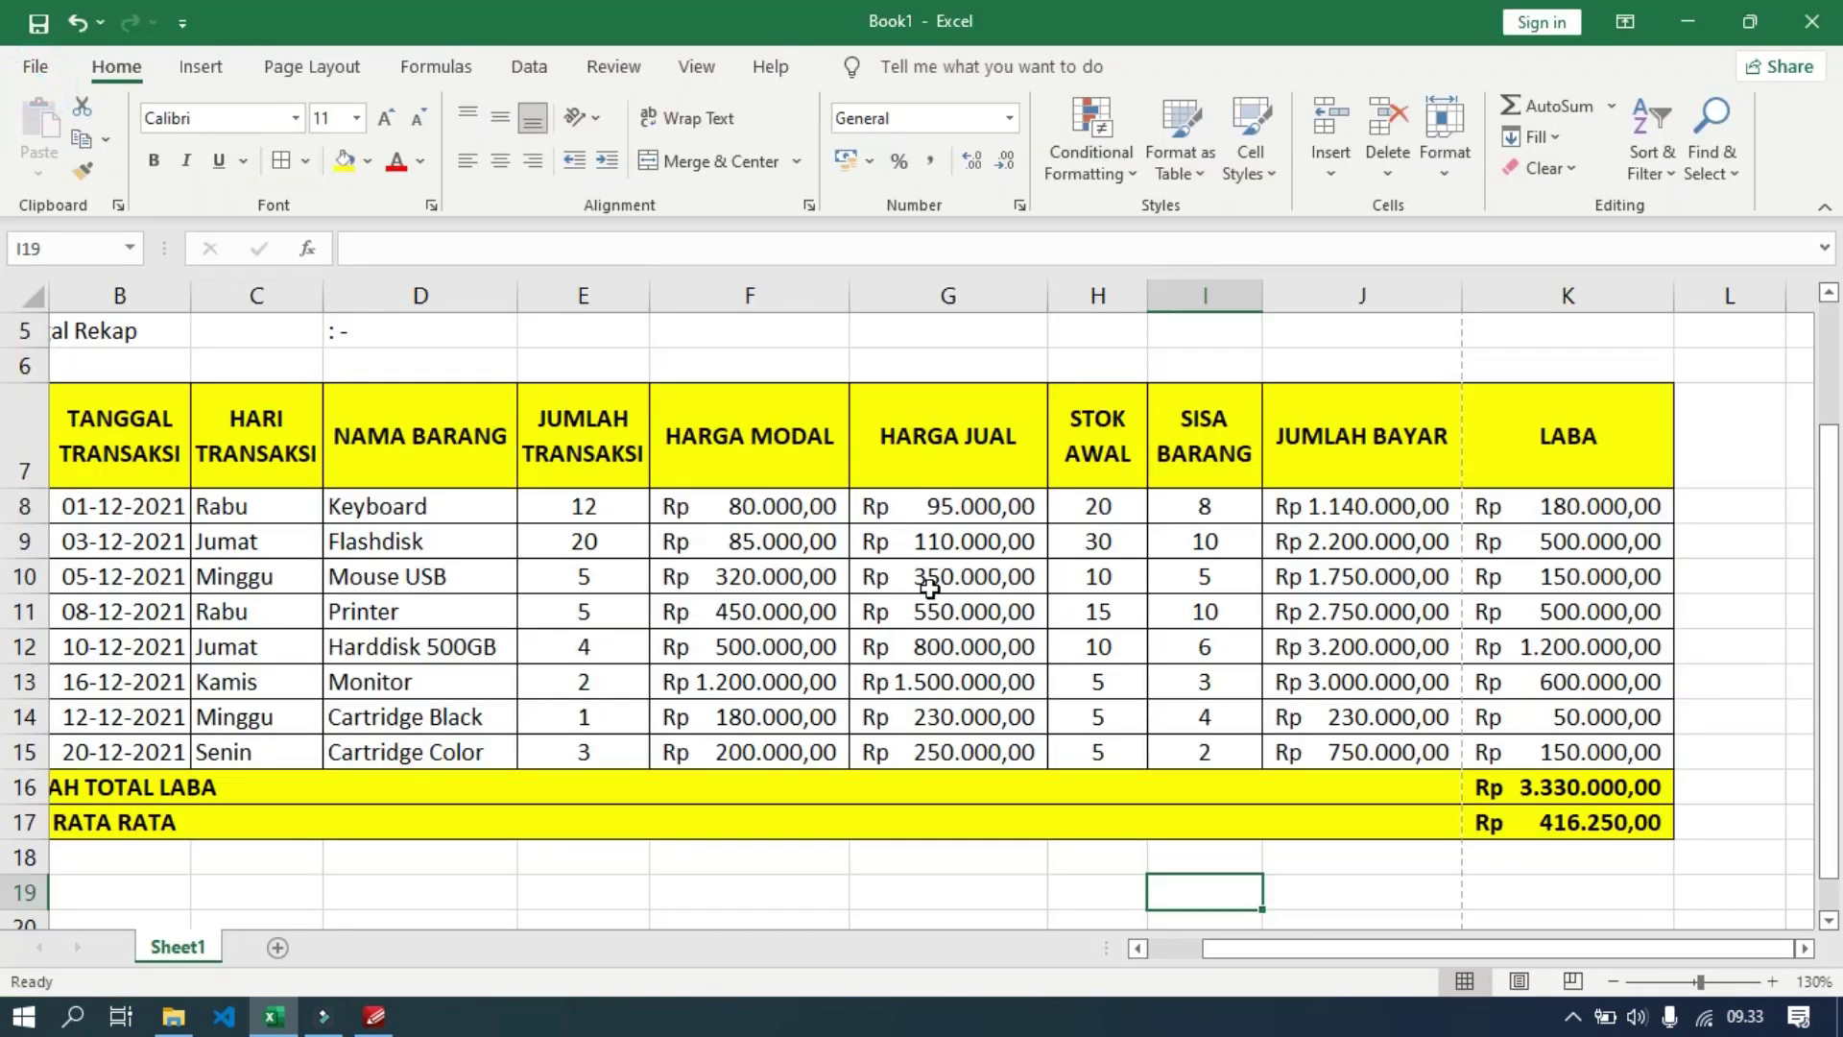
Narrow the NO. column A and columns C and D slightly.
scroll(914, 778, left, 2)
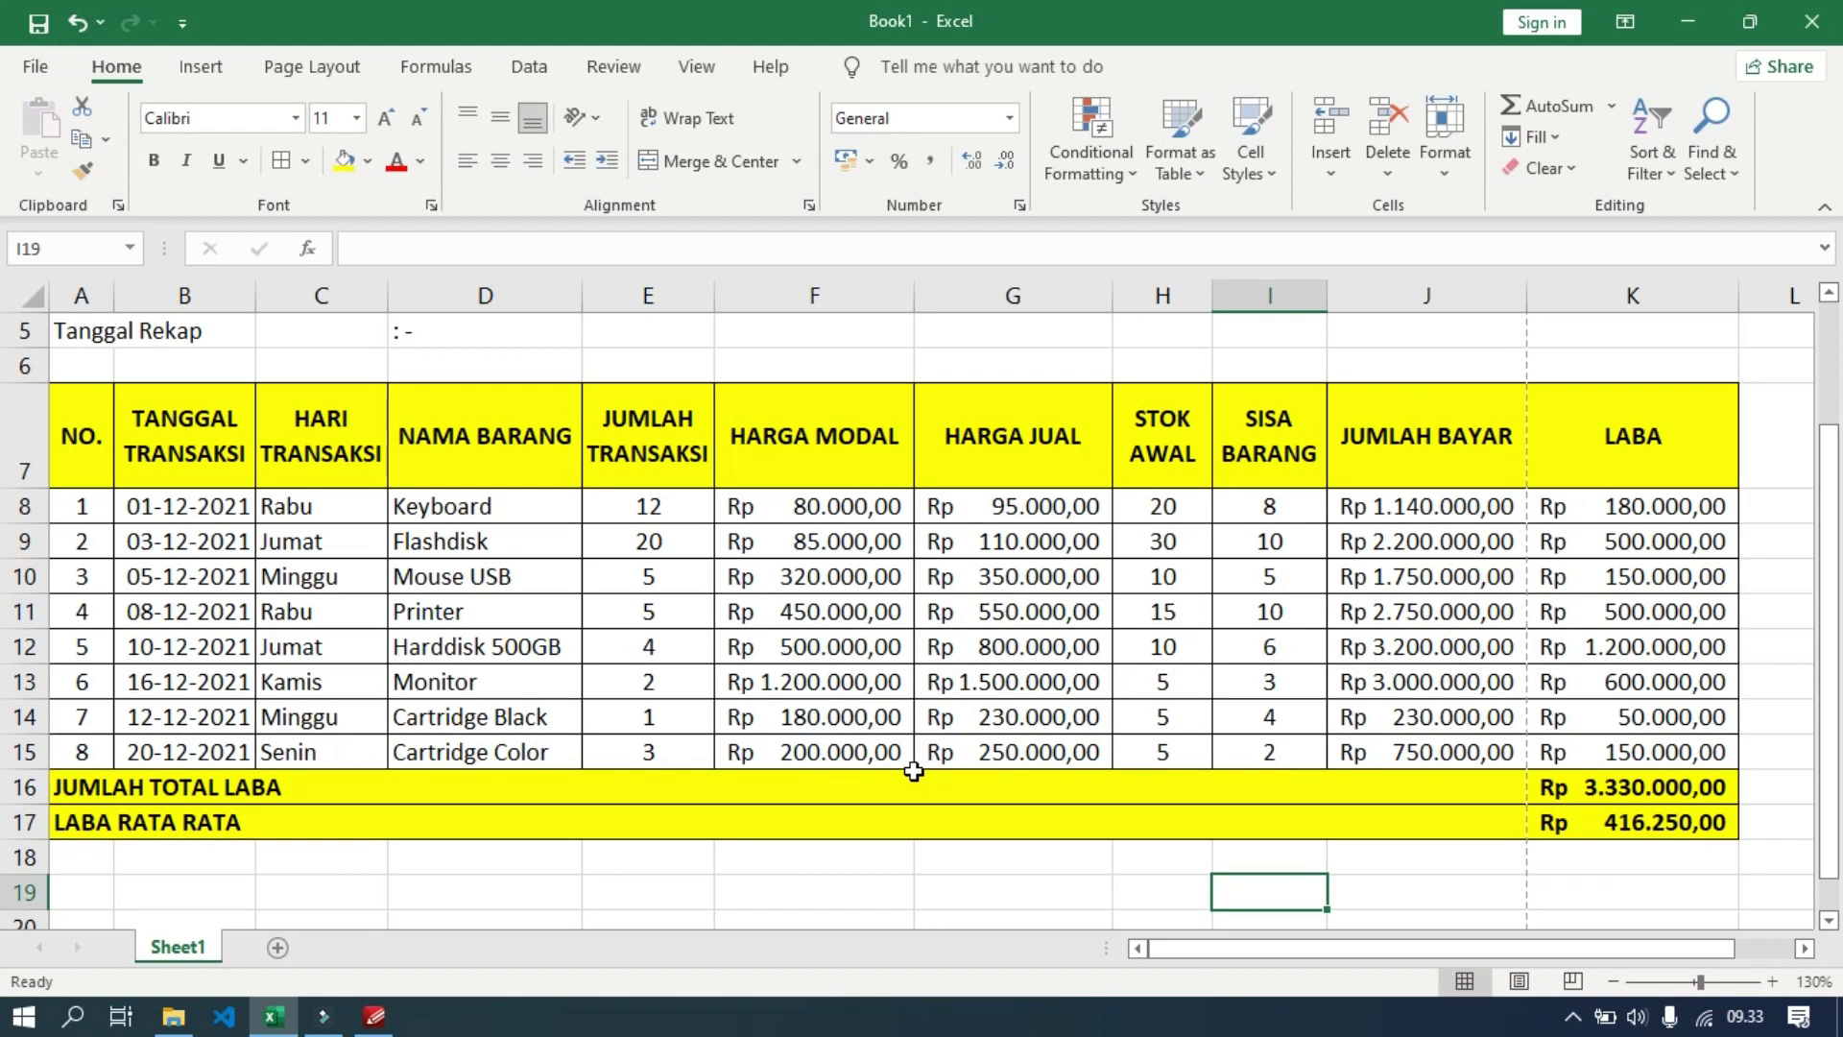
drag(113, 296, 105, 299)
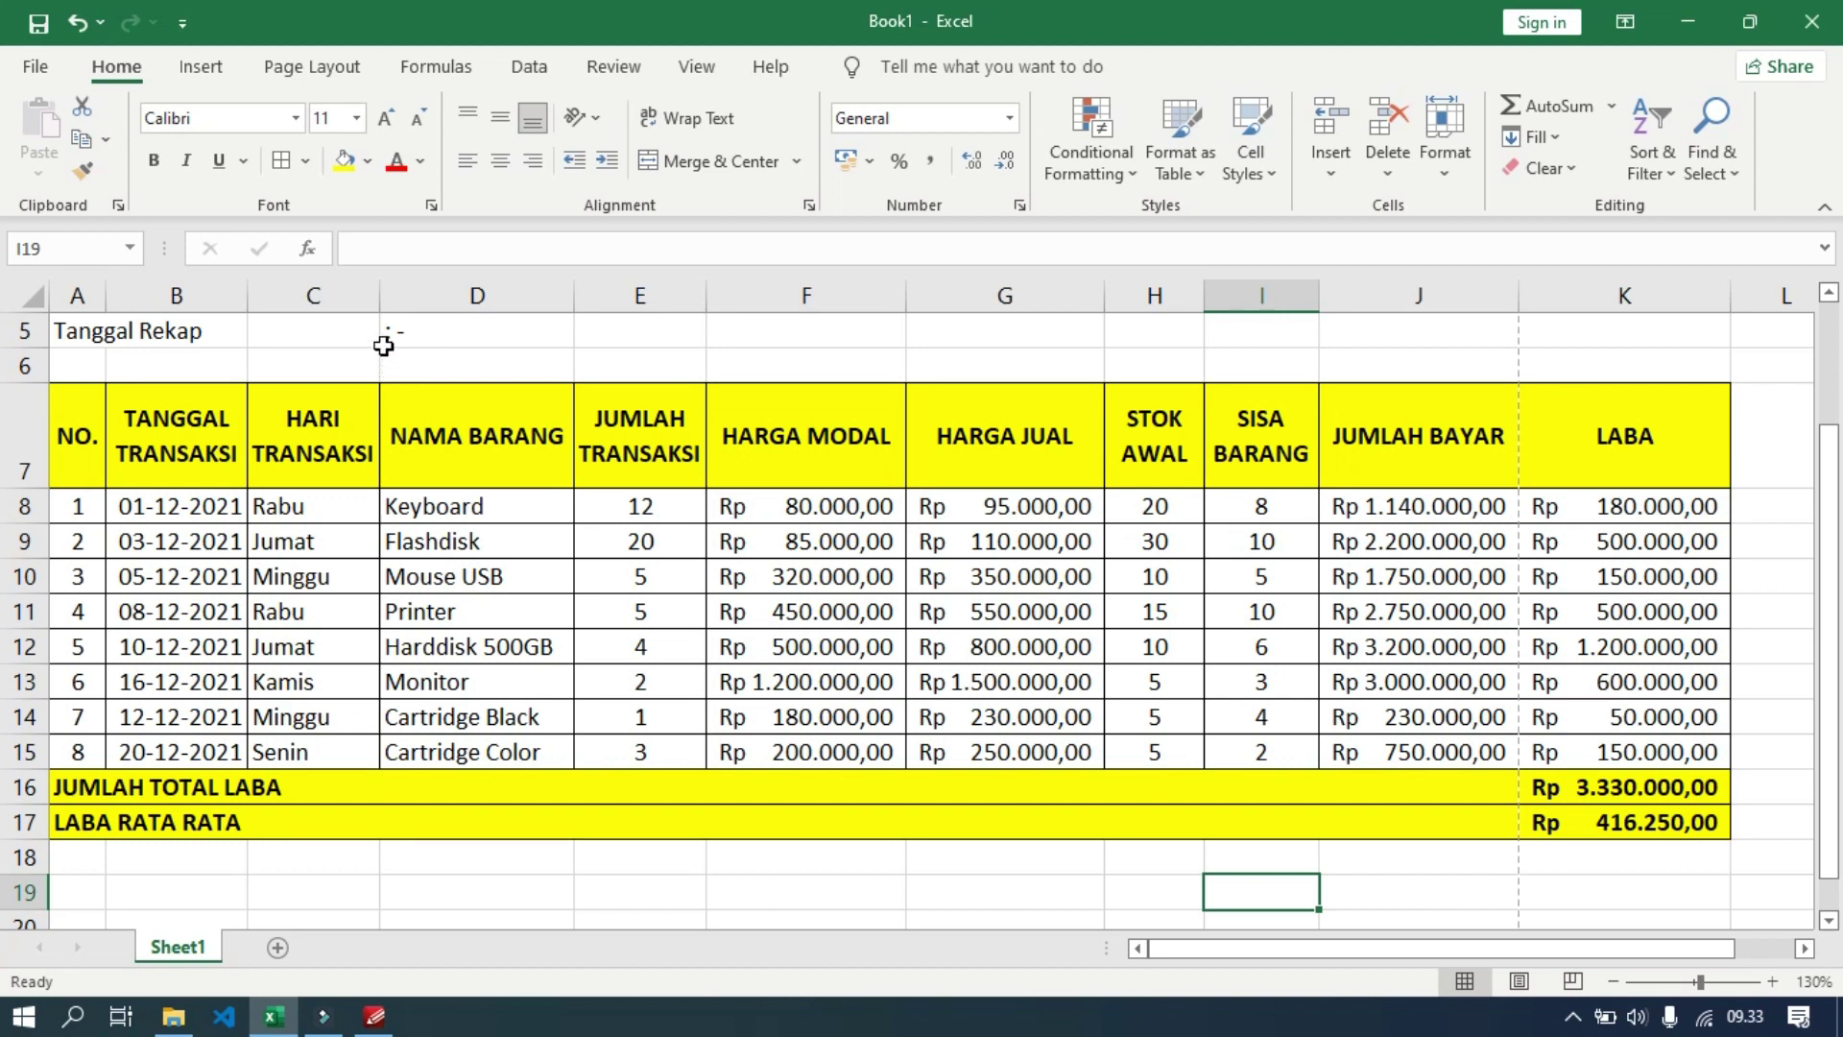
drag(380, 304, 382, 306)
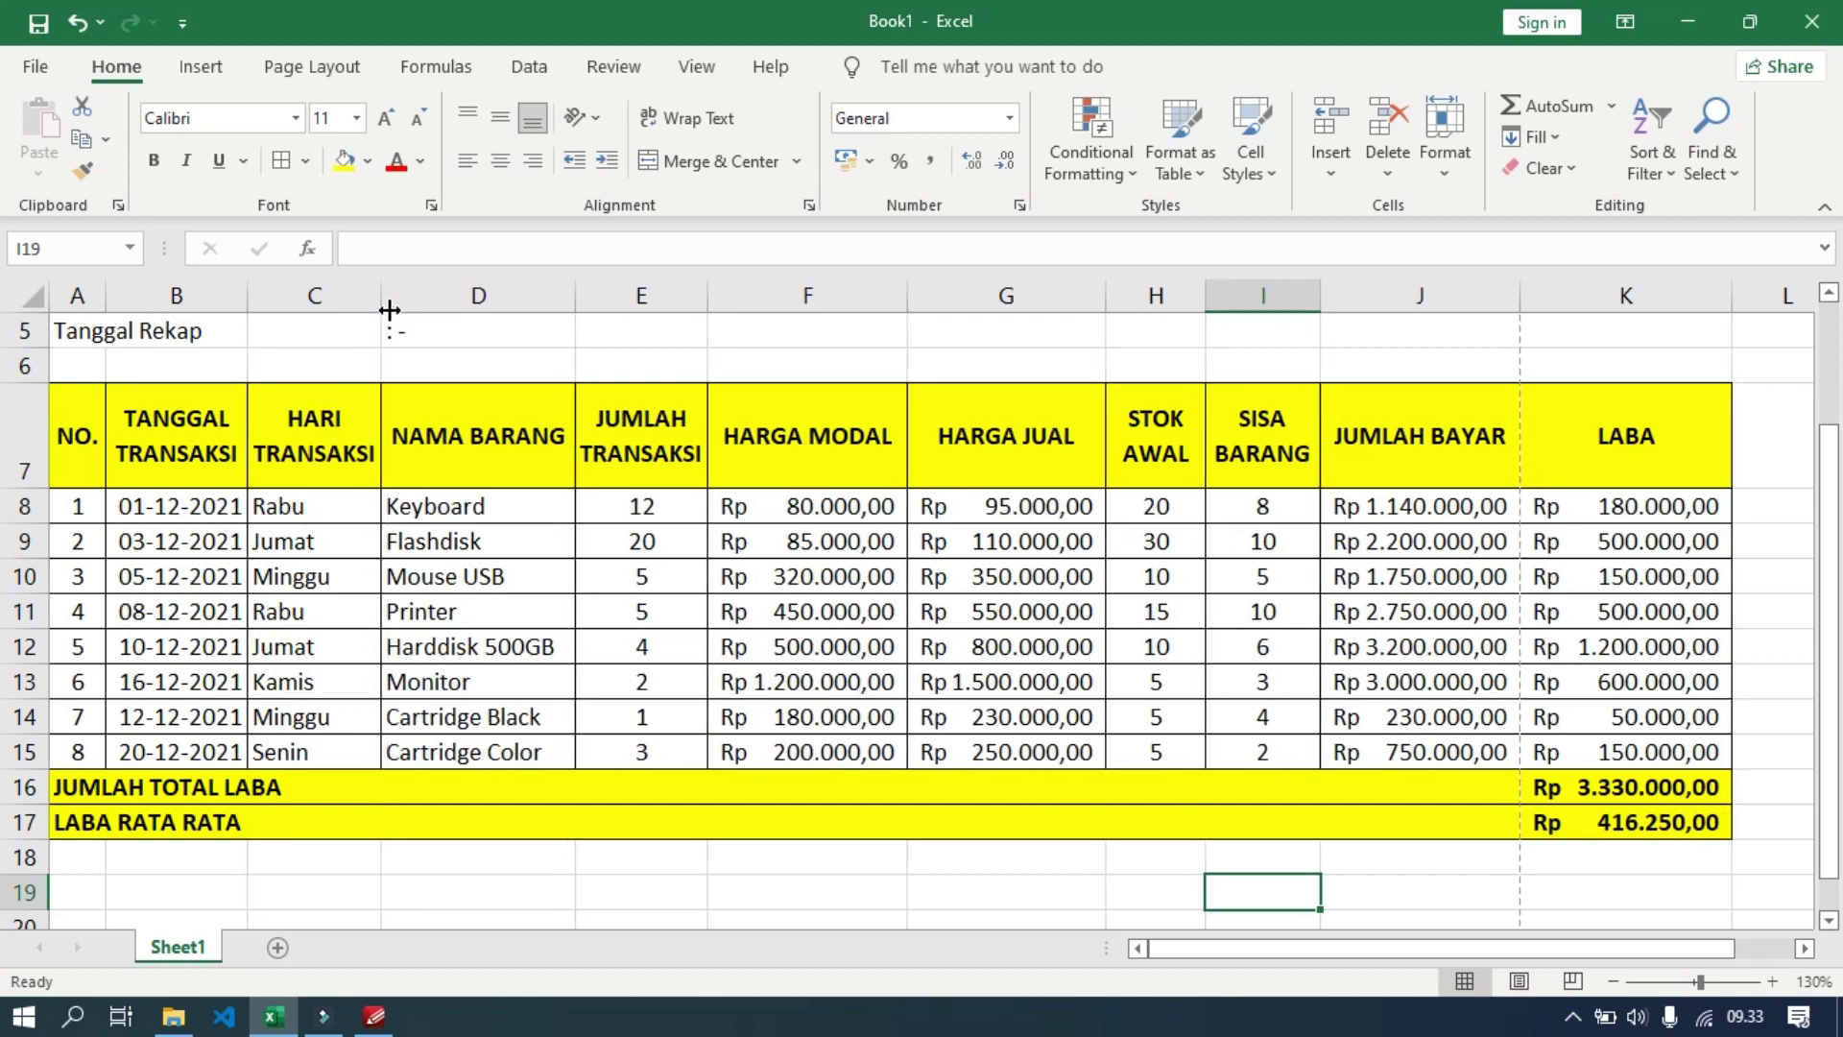
drag(573, 299, 571, 298)
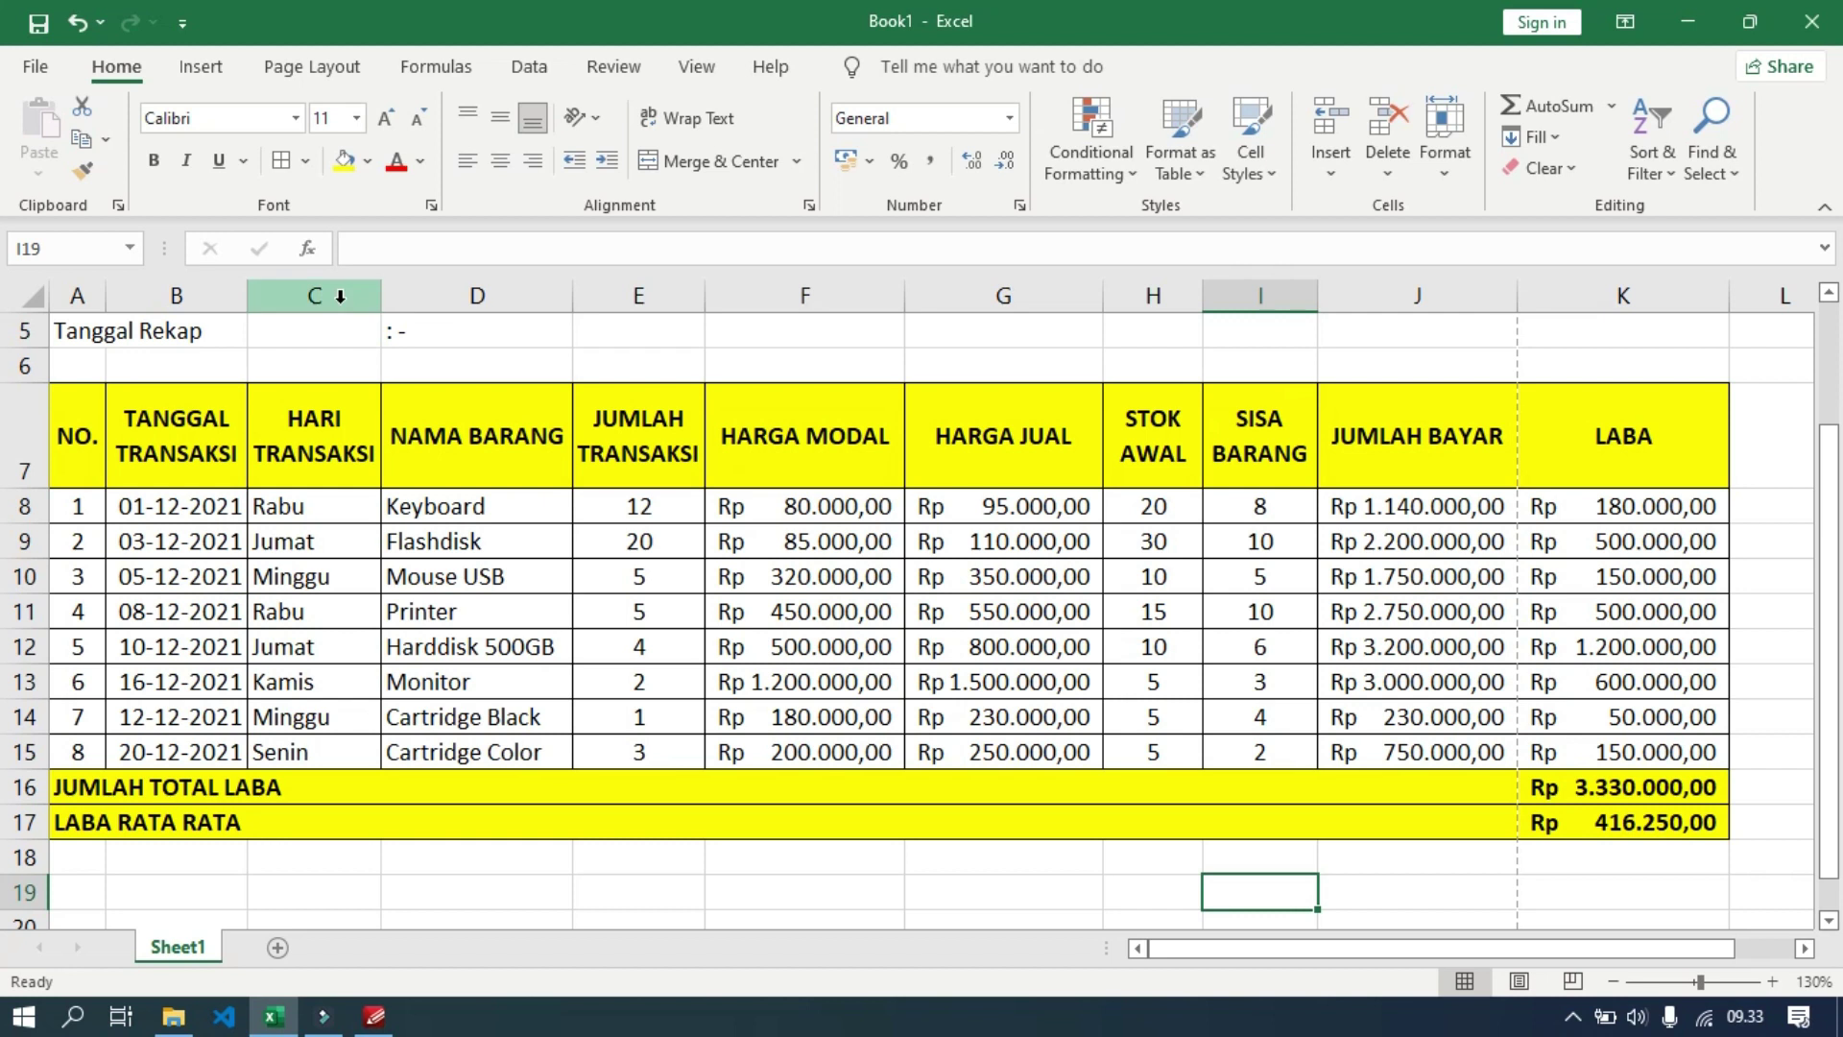
Apply Narrow page margins and view the table in print preview.
click(332, 86)
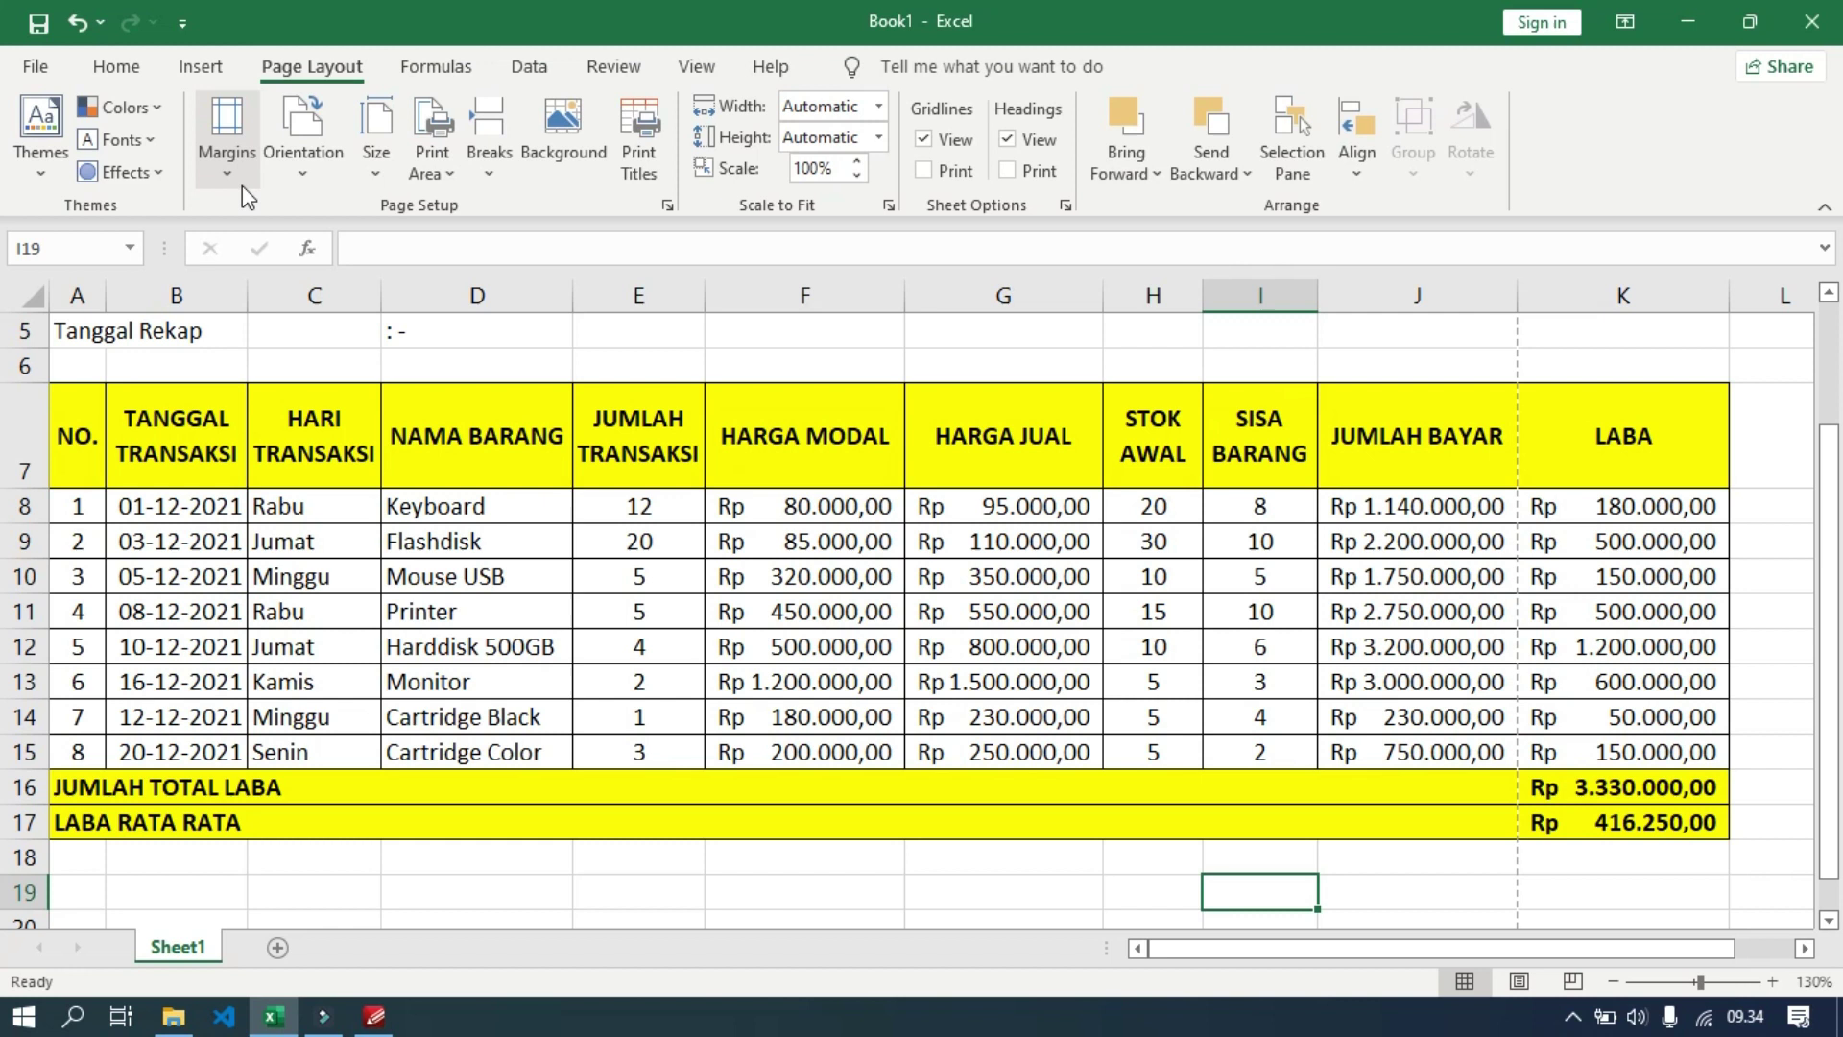
click(230, 154)
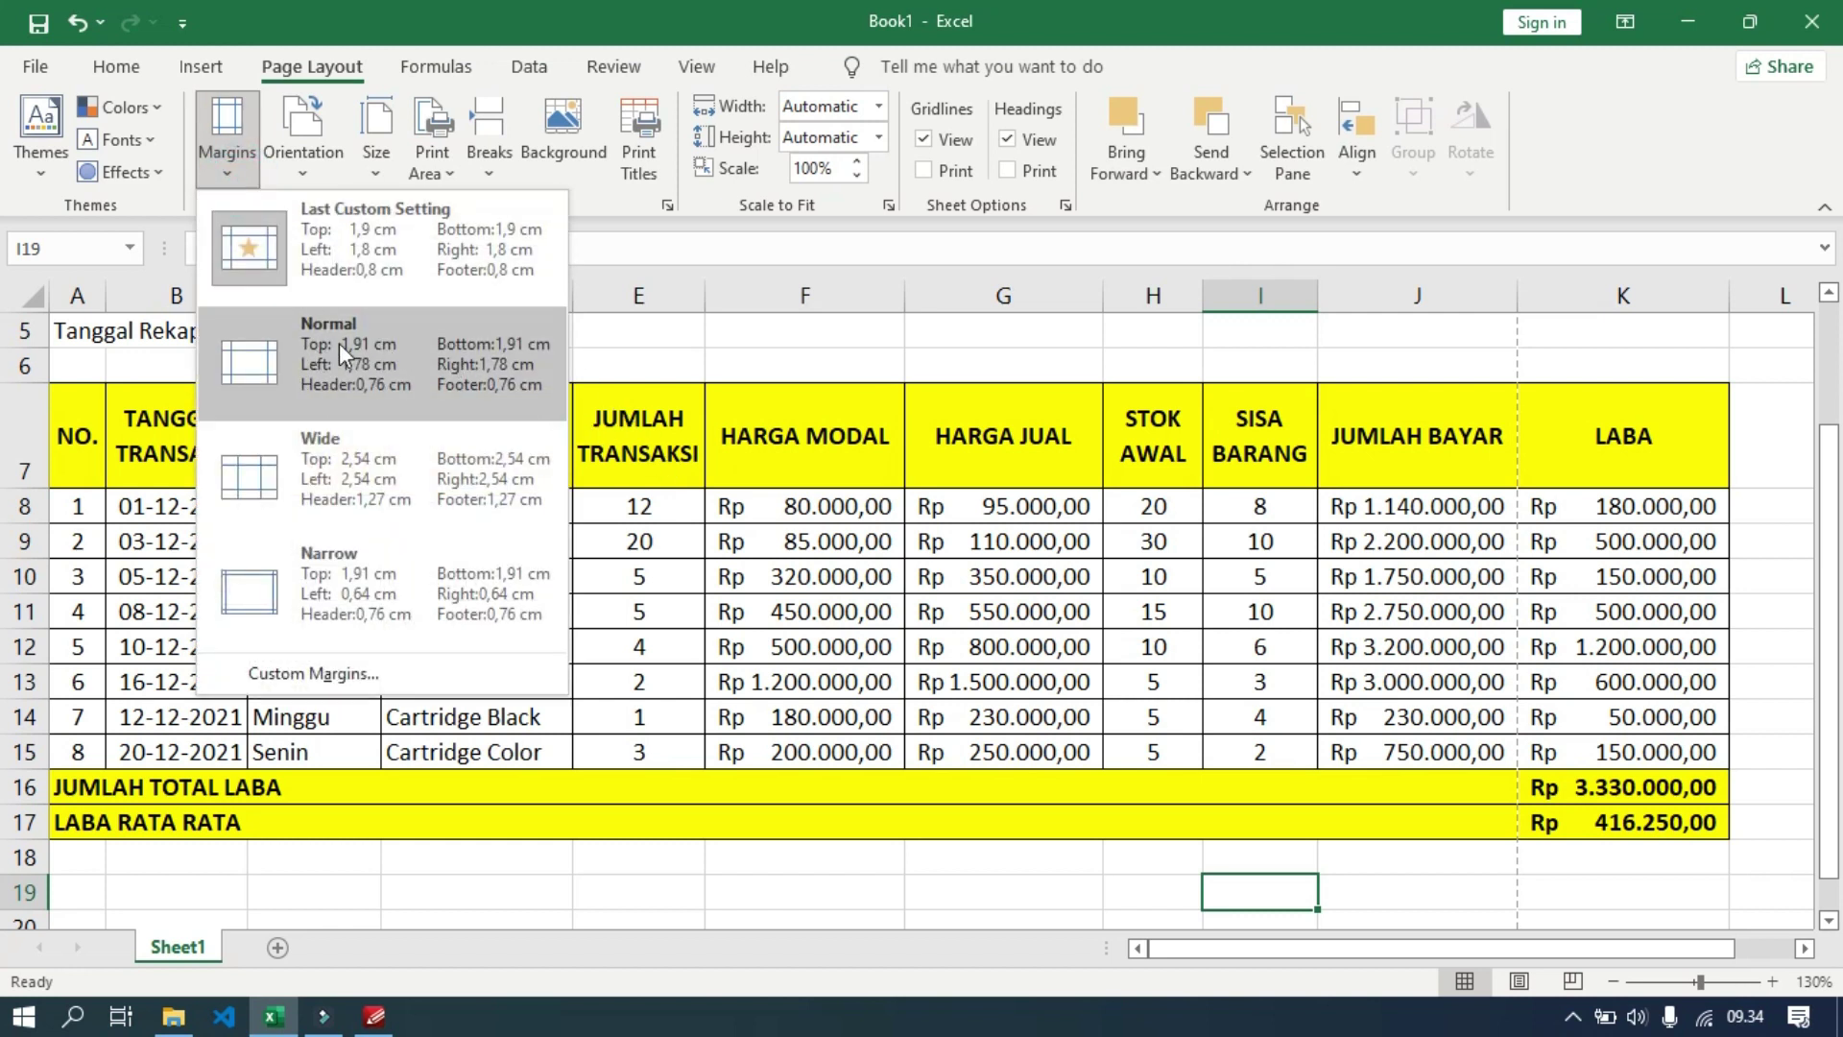
click(359, 601)
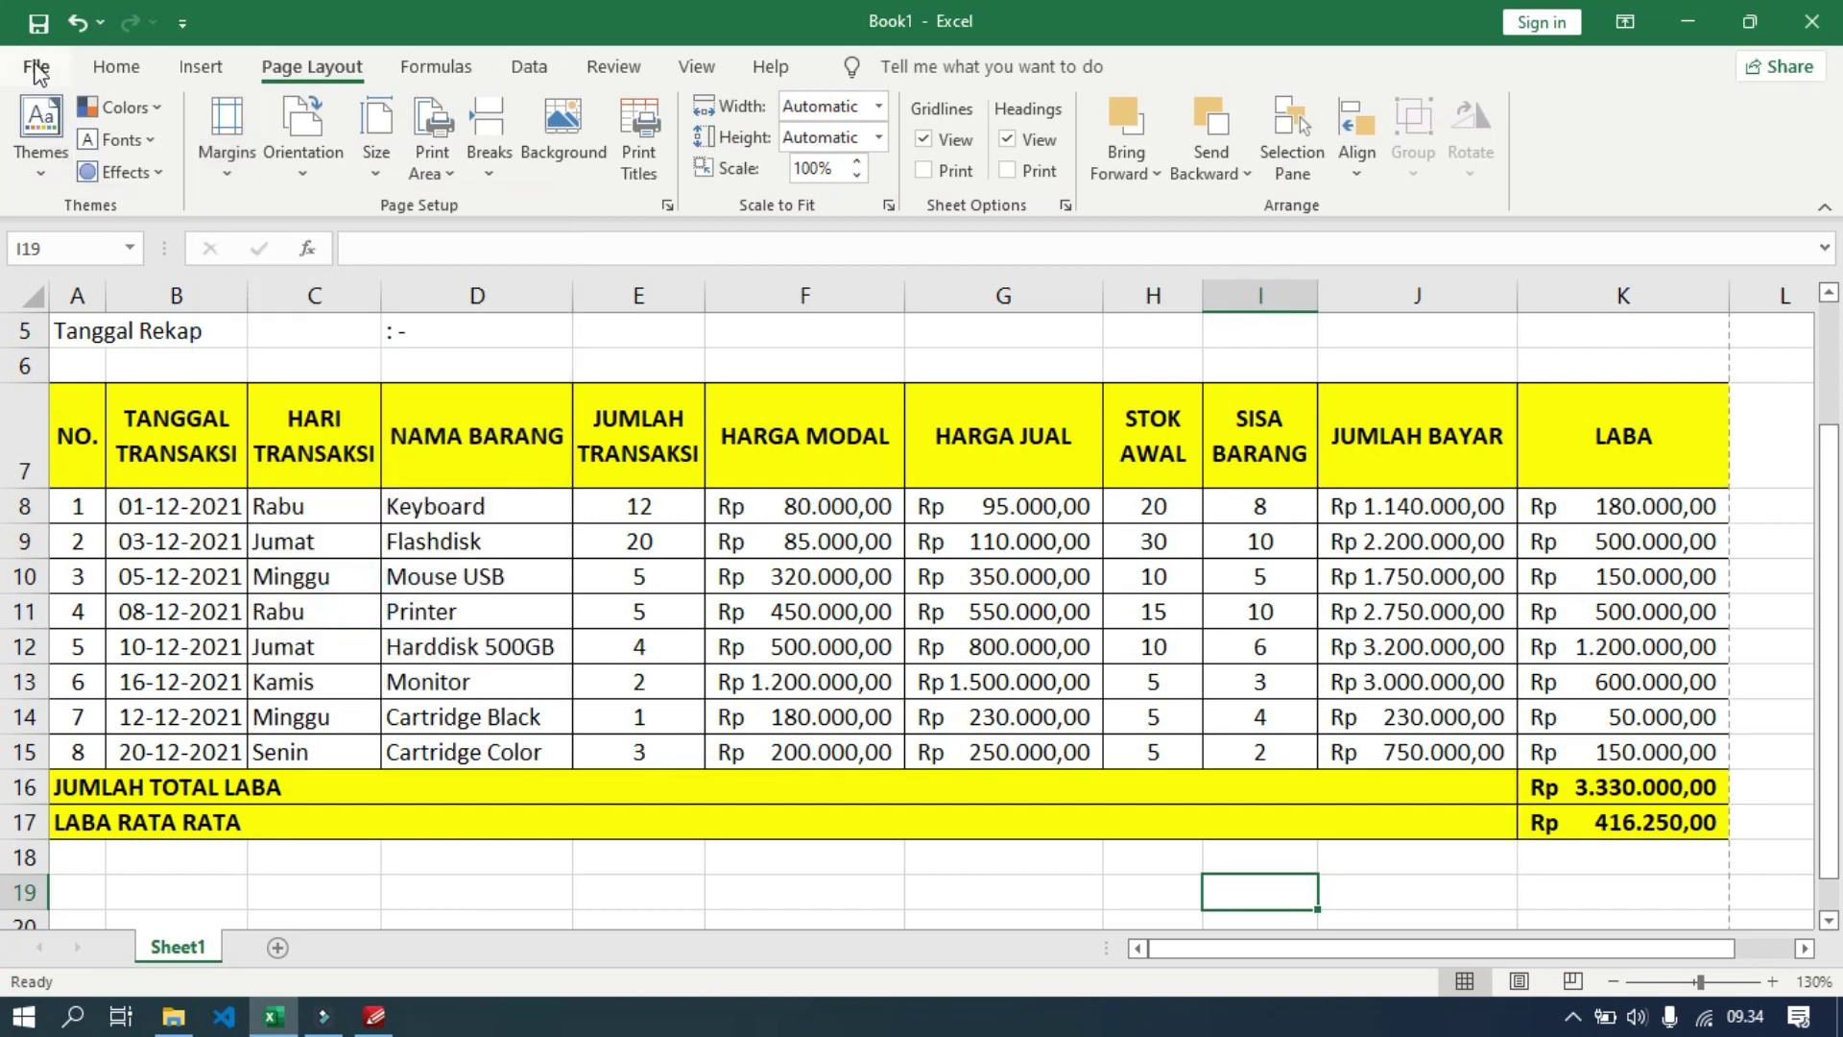
click(36, 66)
click(88, 545)
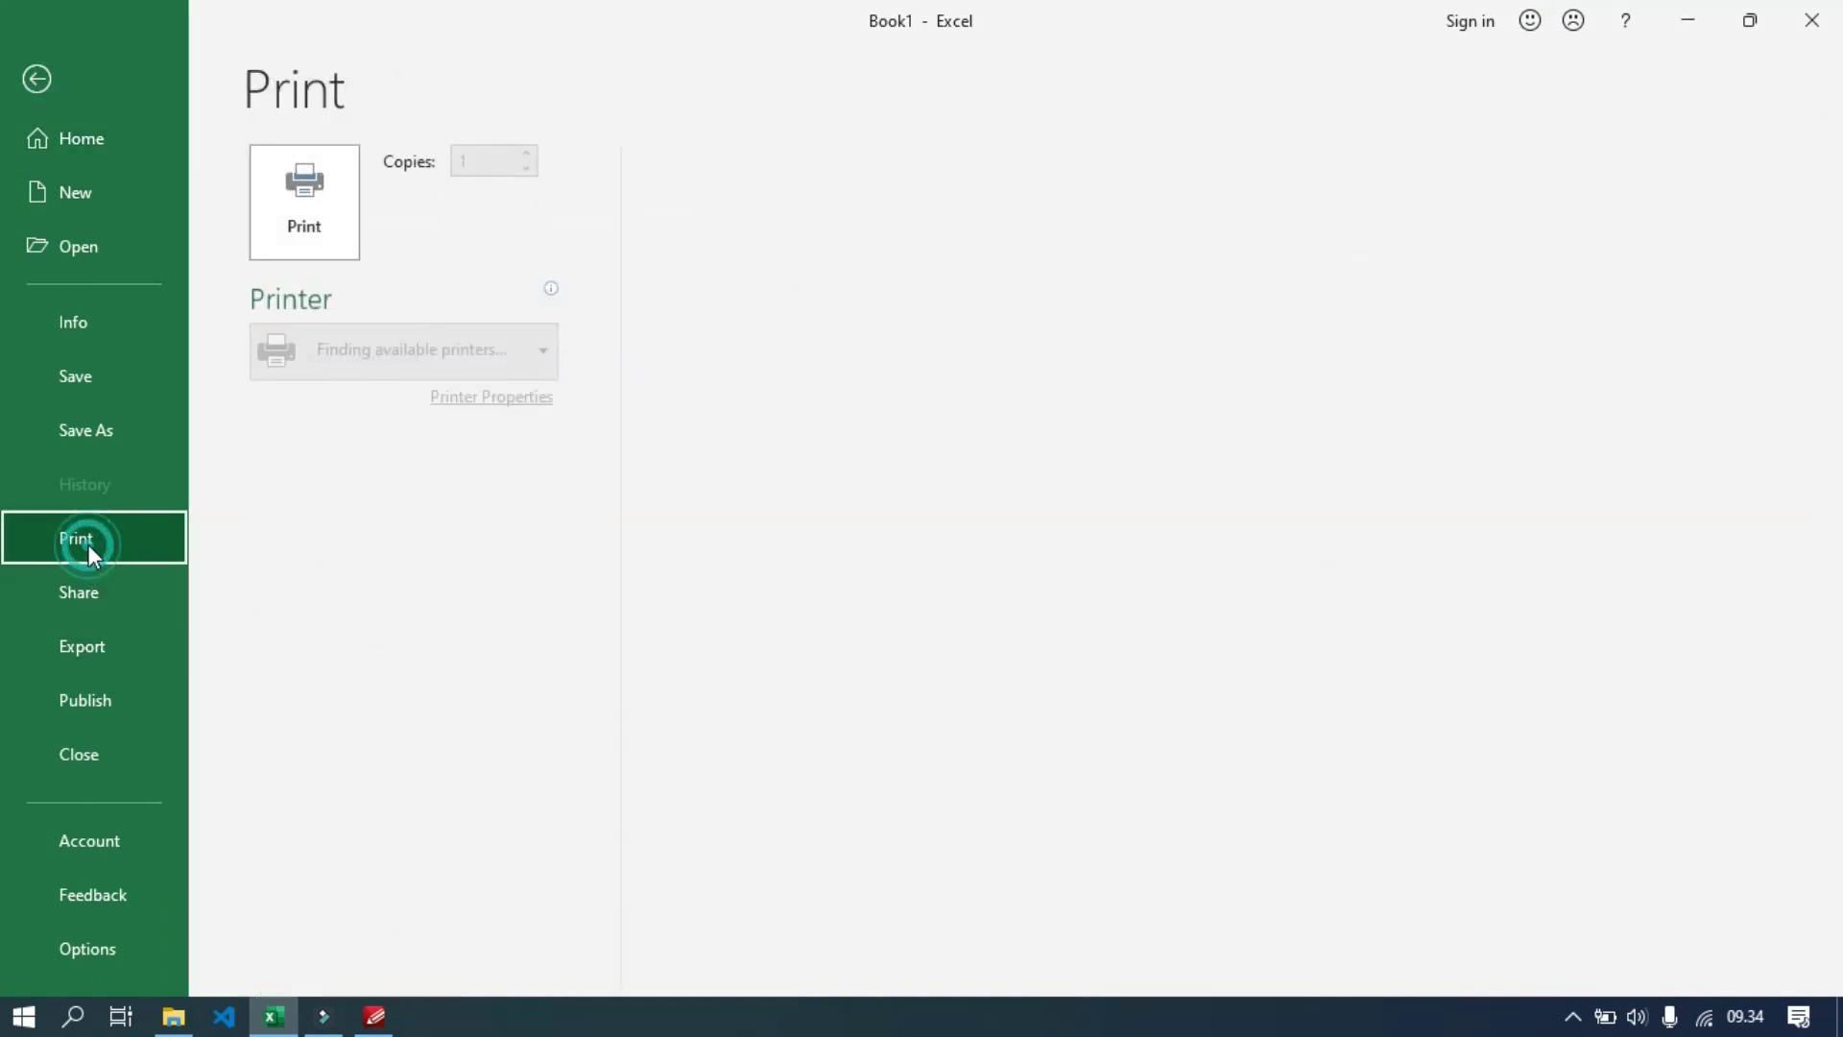